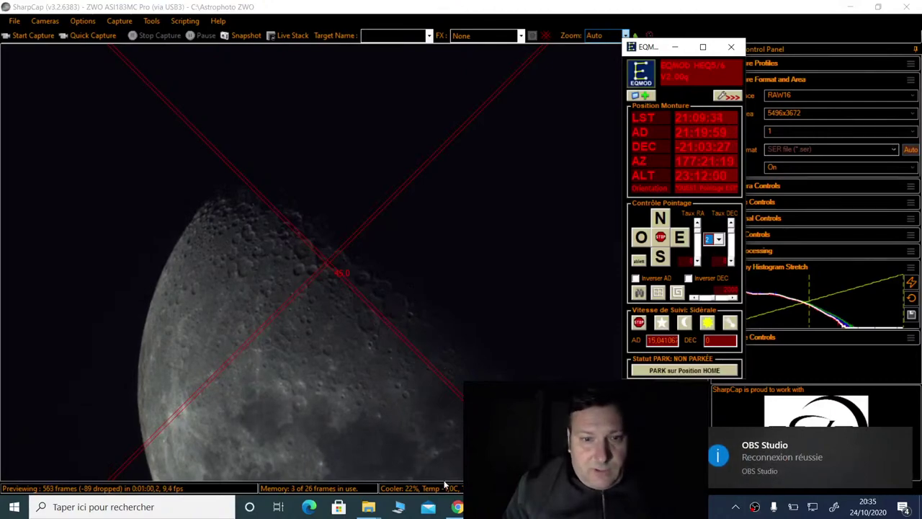
Step: Check the live broadcast's status in YouTube Studio and return to SharpCap
click(457, 508)
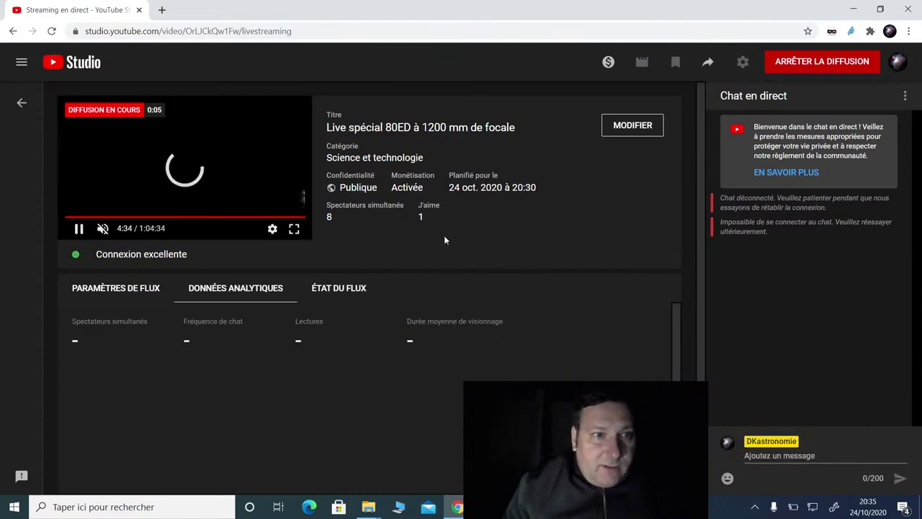
click(852, 10)
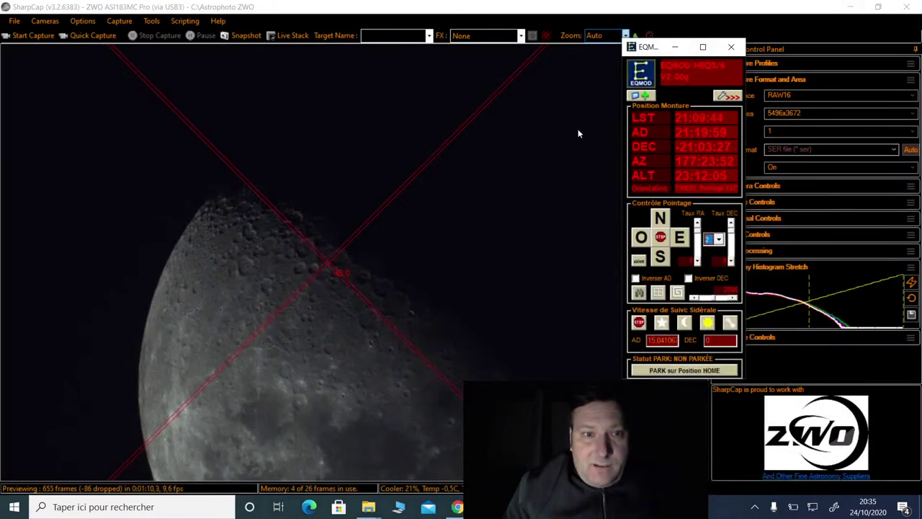
Step: Reduce the camera's capture area to 2200x2000 and hide the reticle overlay on the Moon preview
click(811, 111)
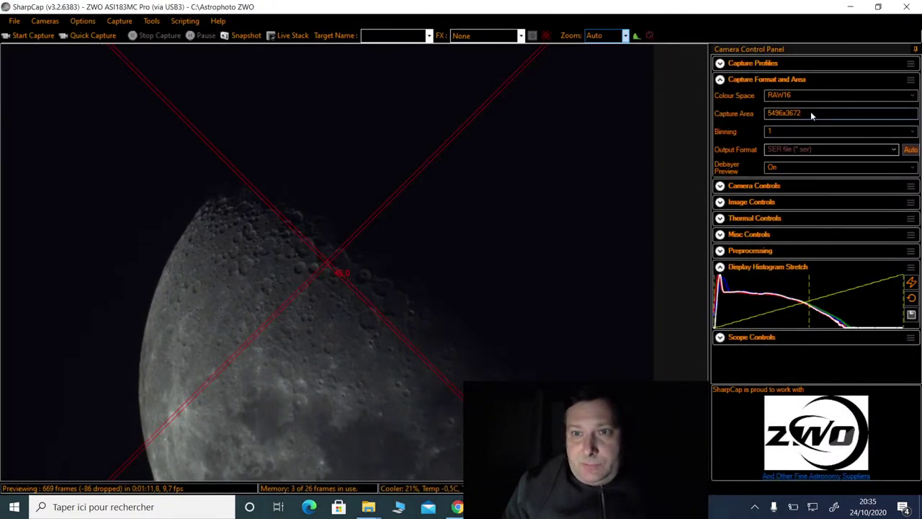
click(810, 111)
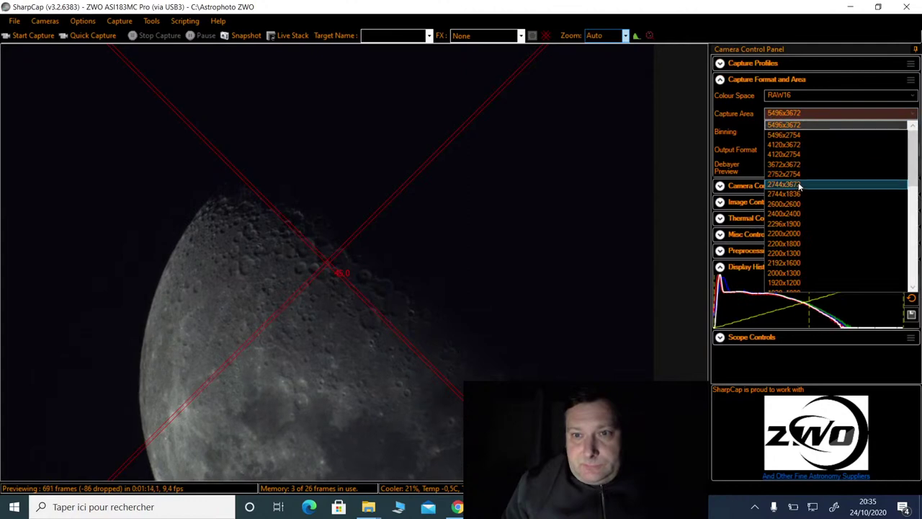
click(790, 235)
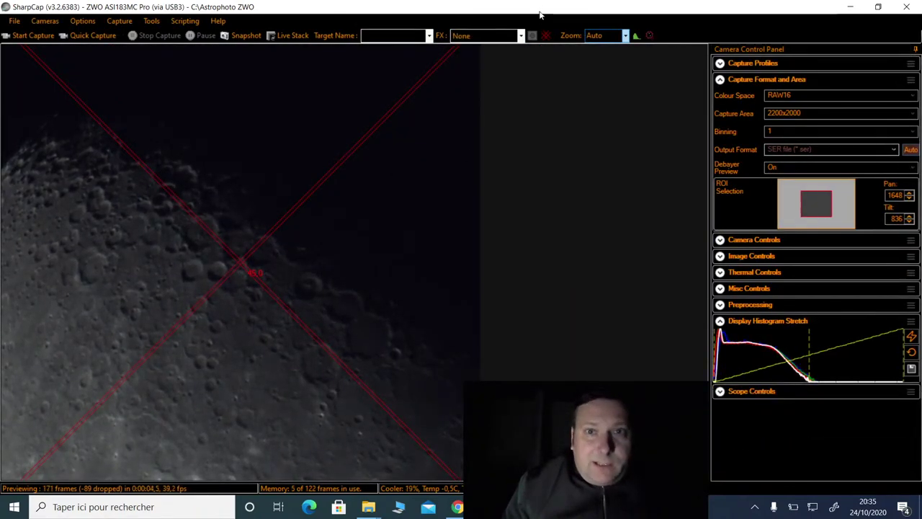
click(546, 36)
click(547, 36)
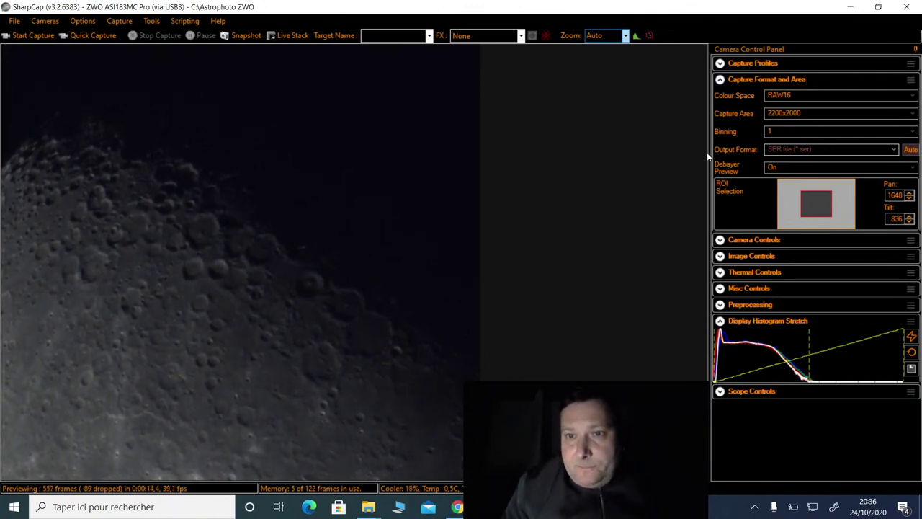
Step: Collapse the capture format settings, show the image and camera controls, and set the exposure to 10 ms
click(720, 80)
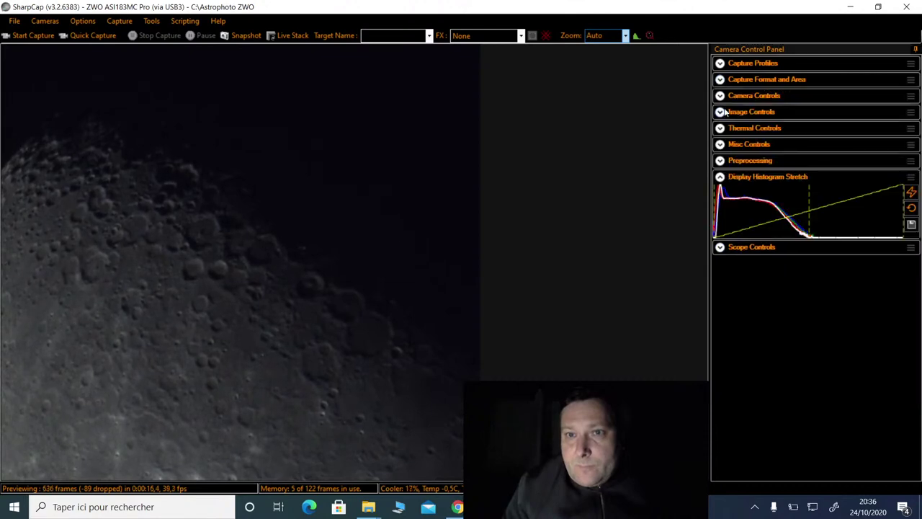
click(720, 112)
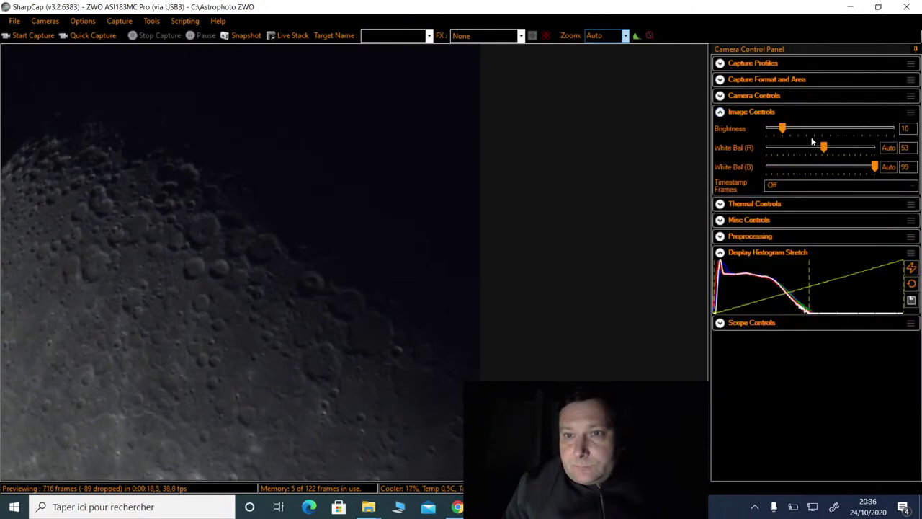
click(720, 95)
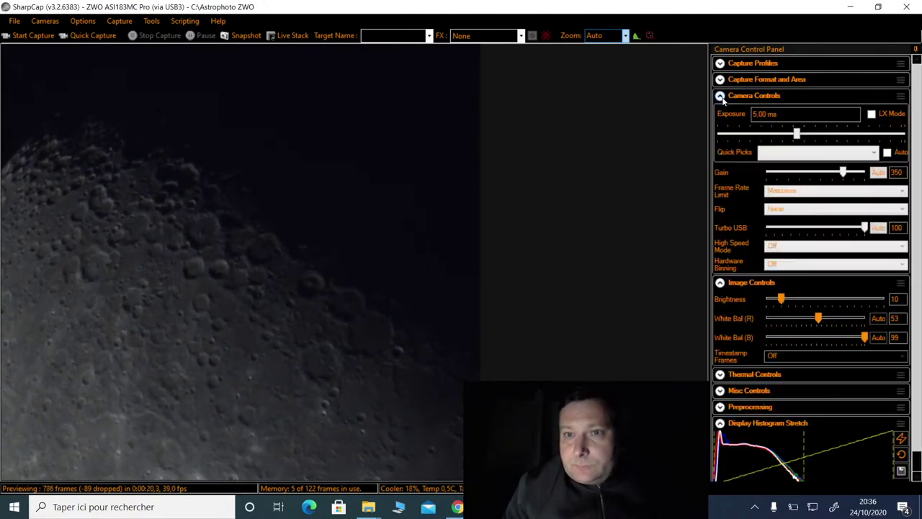
drag(796, 132, 811, 134)
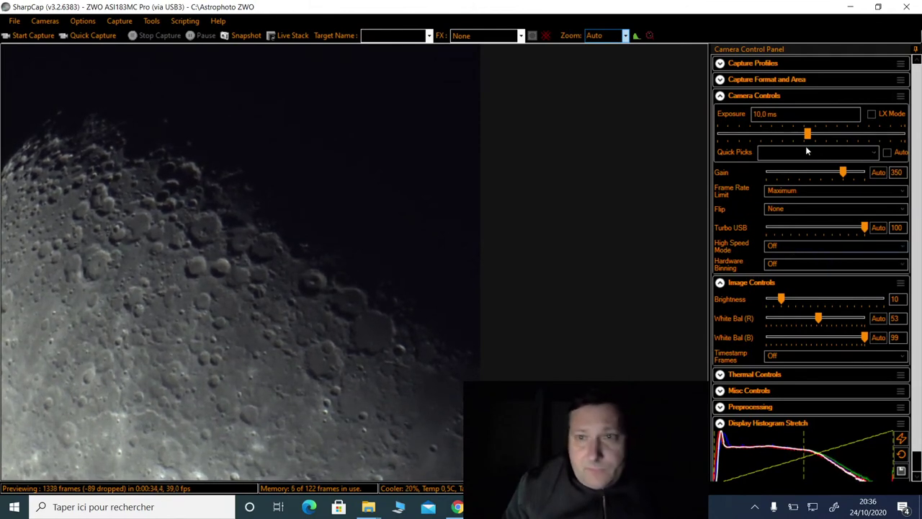
Step: Set the preview zoom to 100% and reduce the capture area to 800x800
click(625, 36)
click(601, 130)
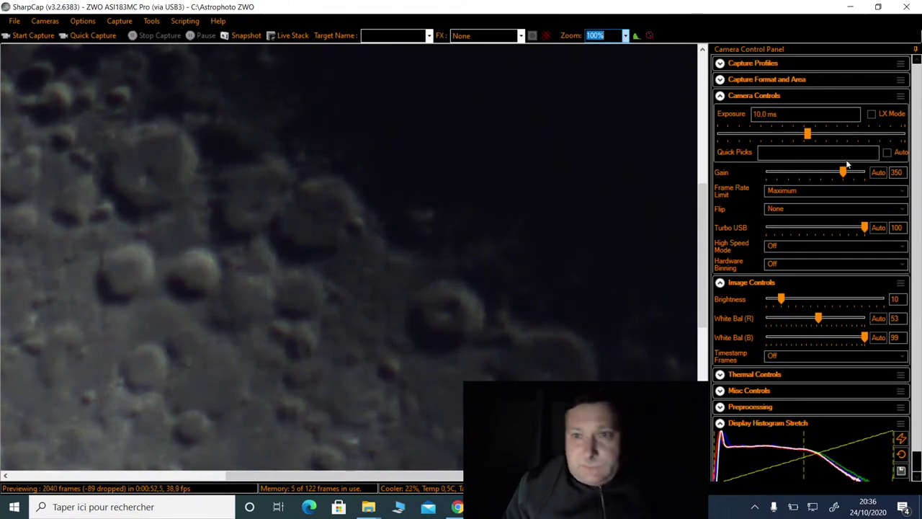
click(773, 79)
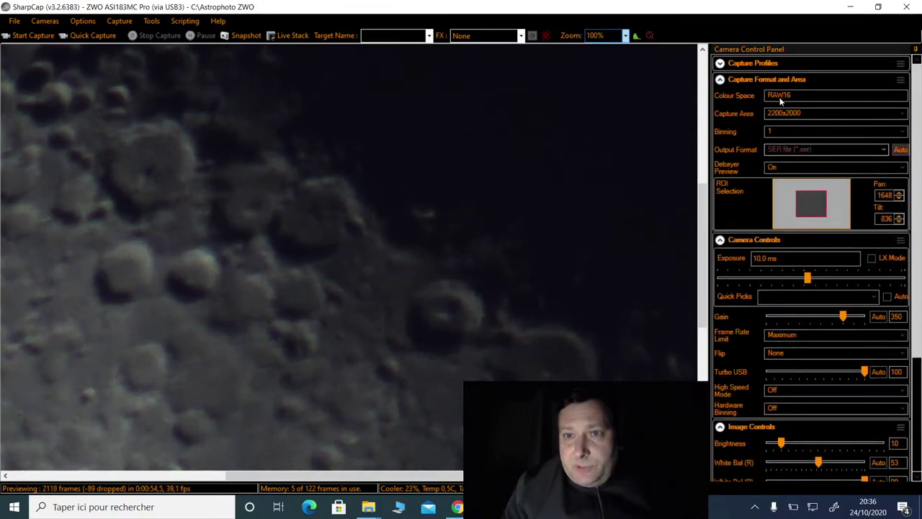
click(787, 115)
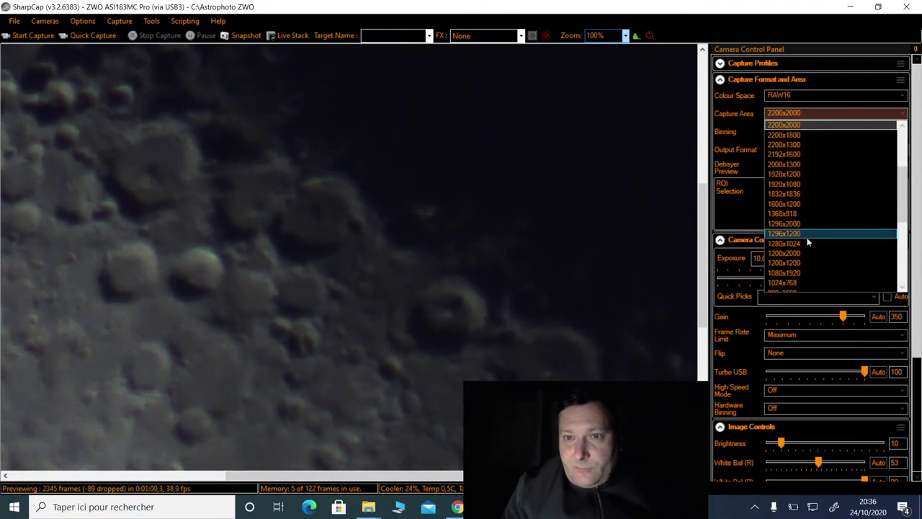
scroll(810, 216, down, 6)
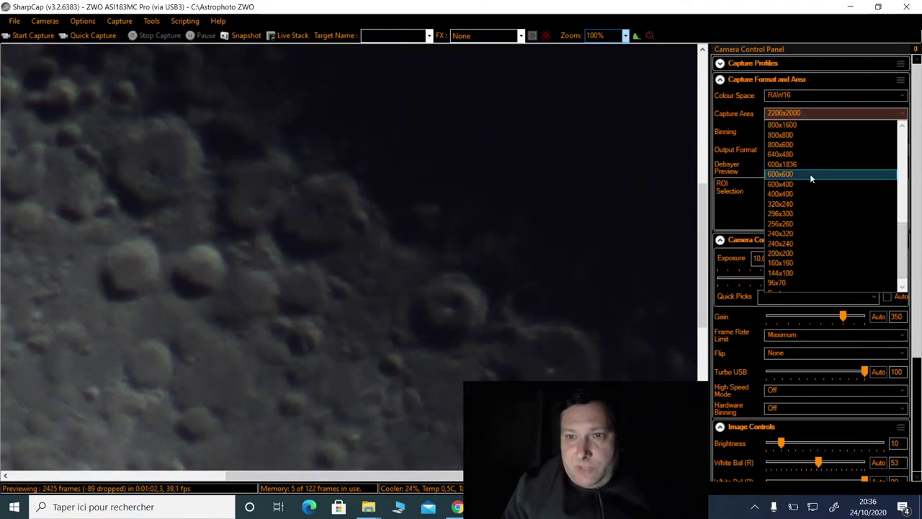
click(793, 135)
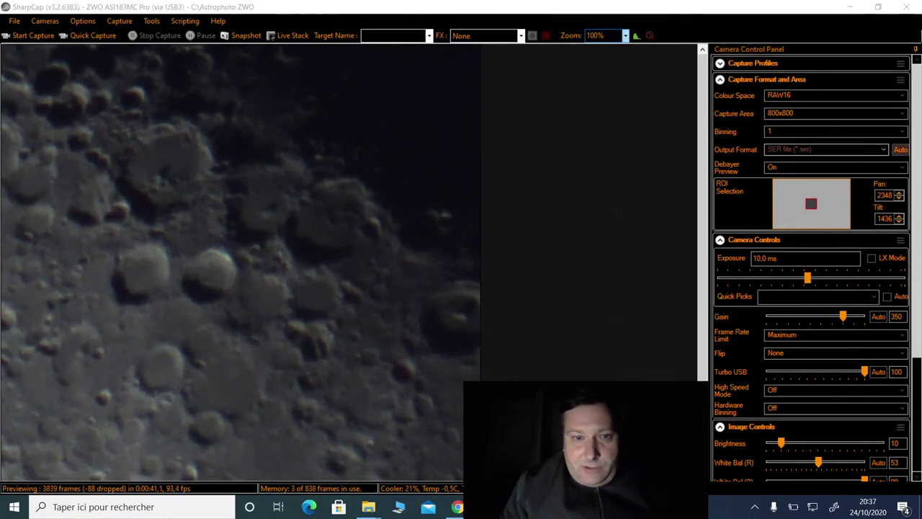
Step: Nudge the mount in EQMOD south, west, east and north to frame the craters along the lunar terminator
click(640, 238)
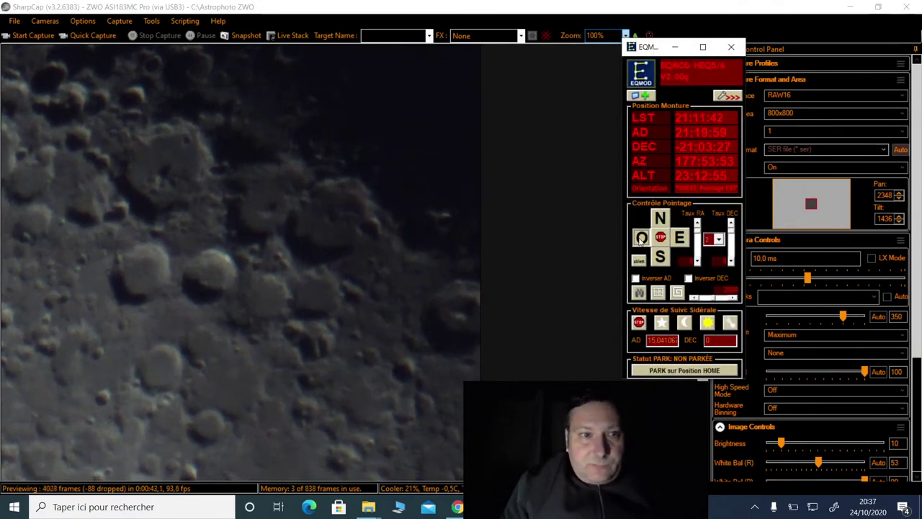
click(660, 258)
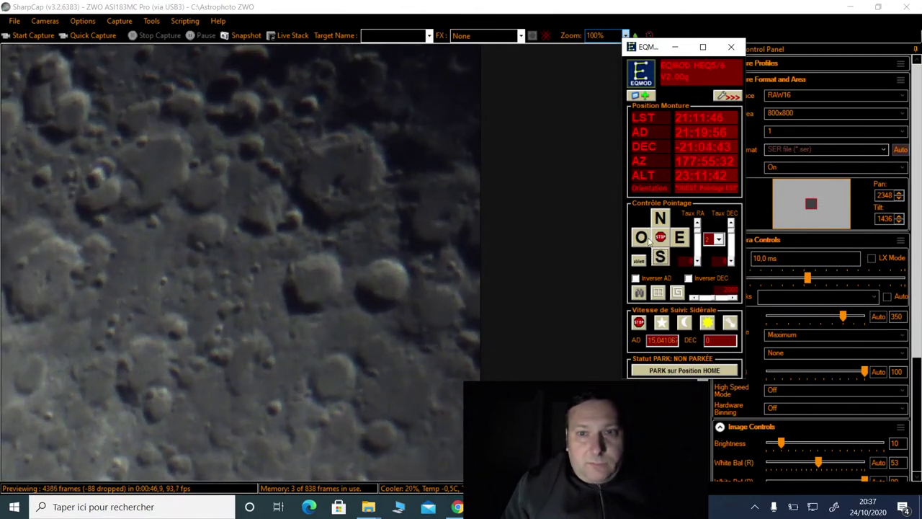
click(640, 240)
click(675, 242)
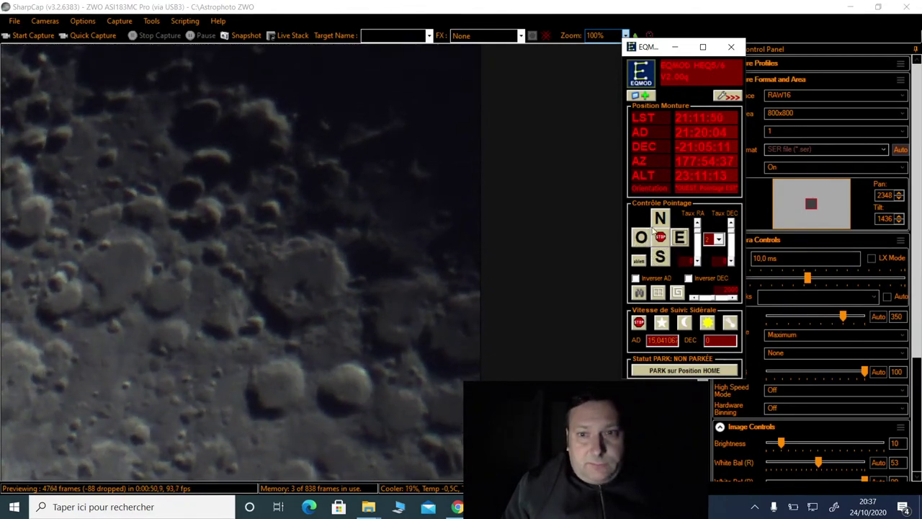
click(661, 218)
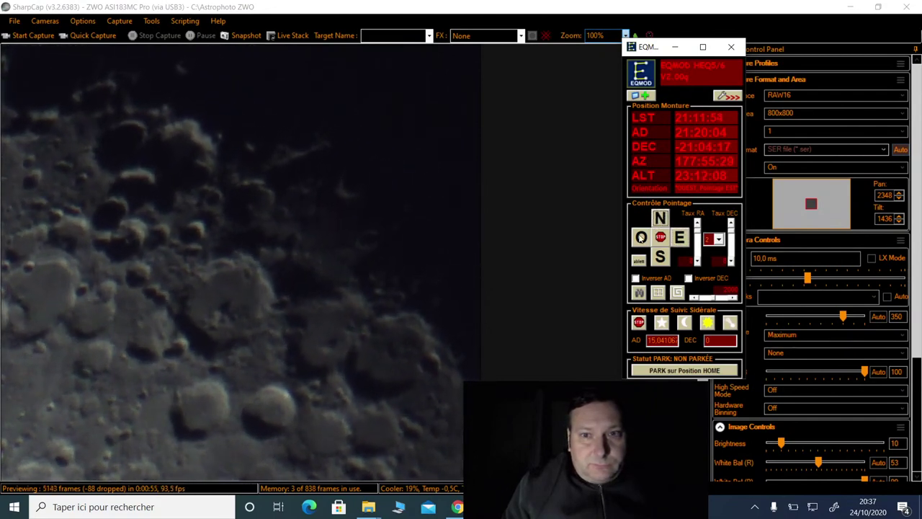
click(640, 237)
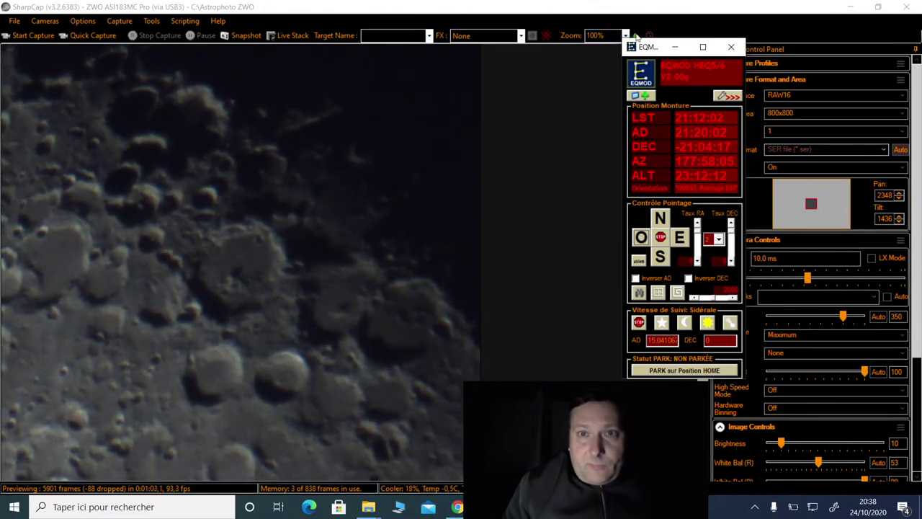
Step: Move the EQMOD window clear of the camera settings and set the SharpCap capture area to 800x600
drag(654, 48, 570, 40)
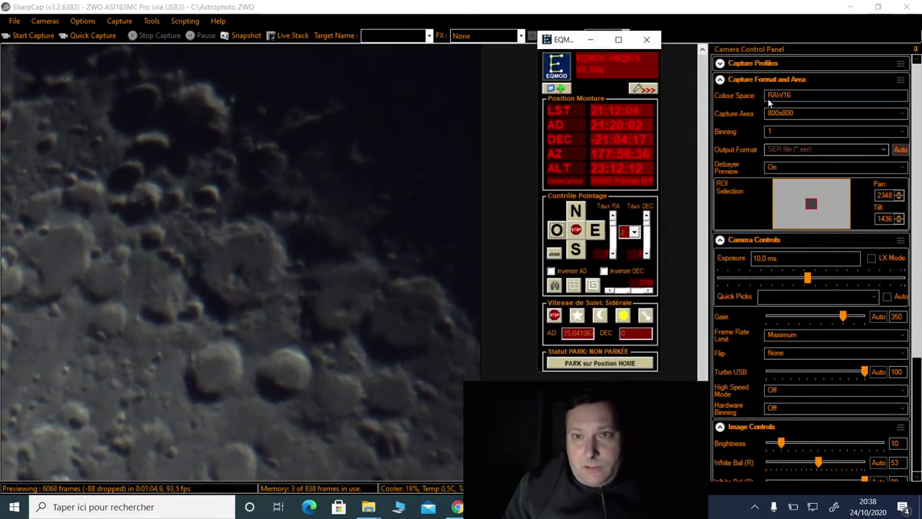
click(789, 114)
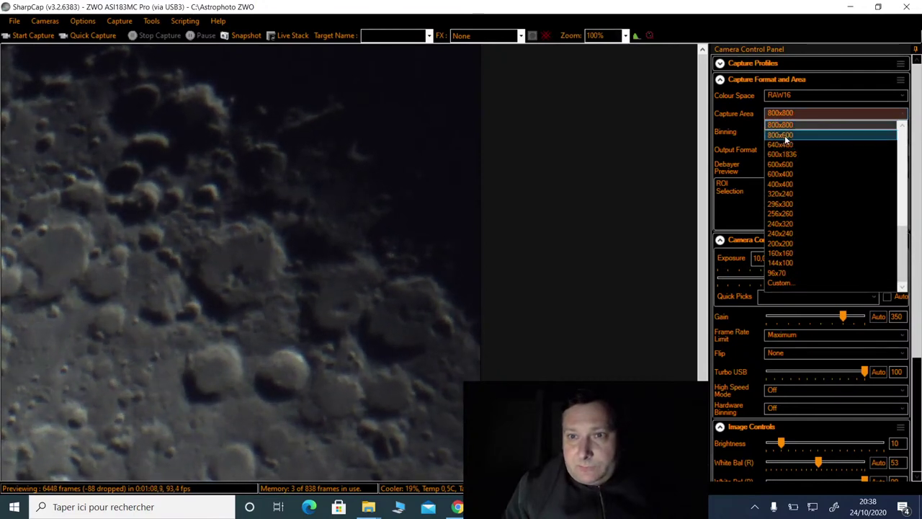
click(785, 134)
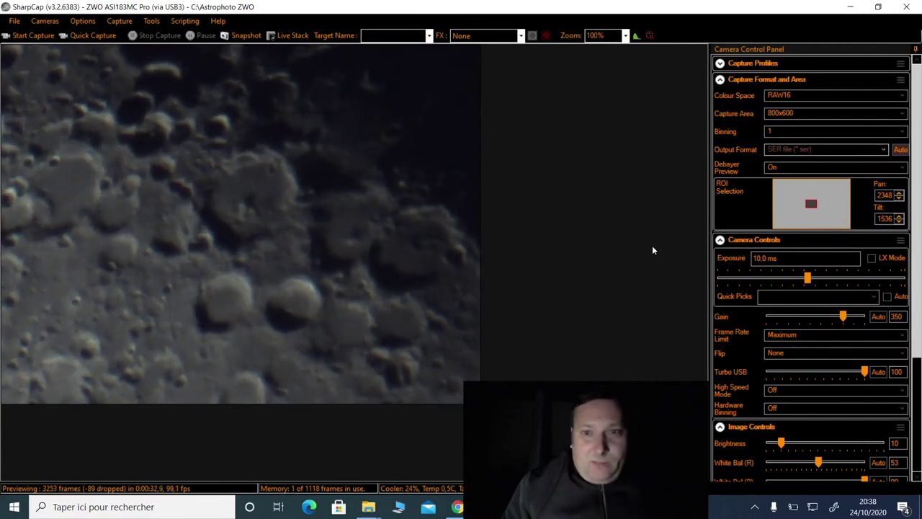
Step: Bring EQMOD back and fine-tune the crater framing with small east and west nudges of the mount
key(alt+Tab)
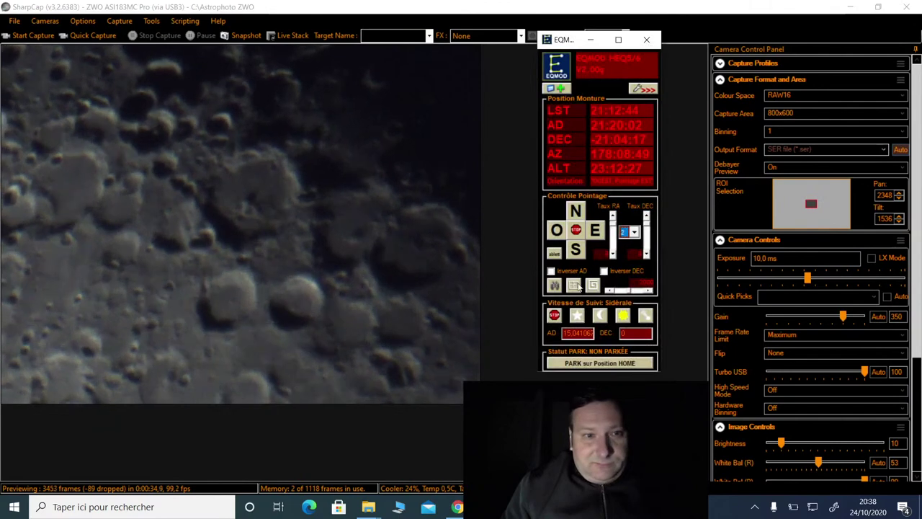
click(560, 230)
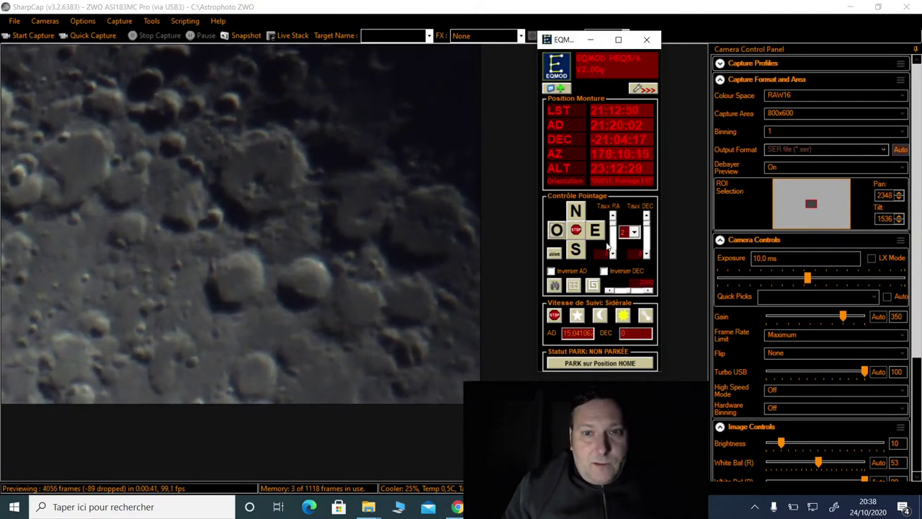
click(595, 230)
click(557, 230)
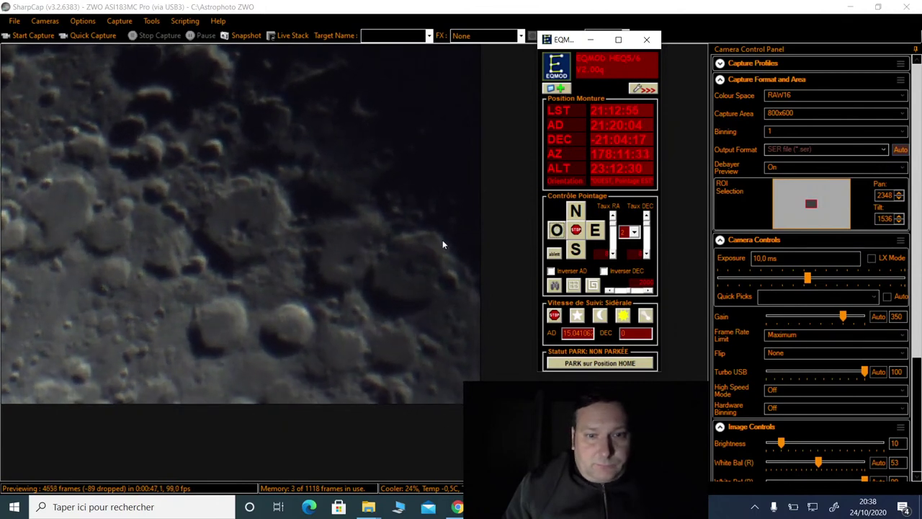
Step: Record a quick capture of the framed lunar craters in SharpCap
click(97, 38)
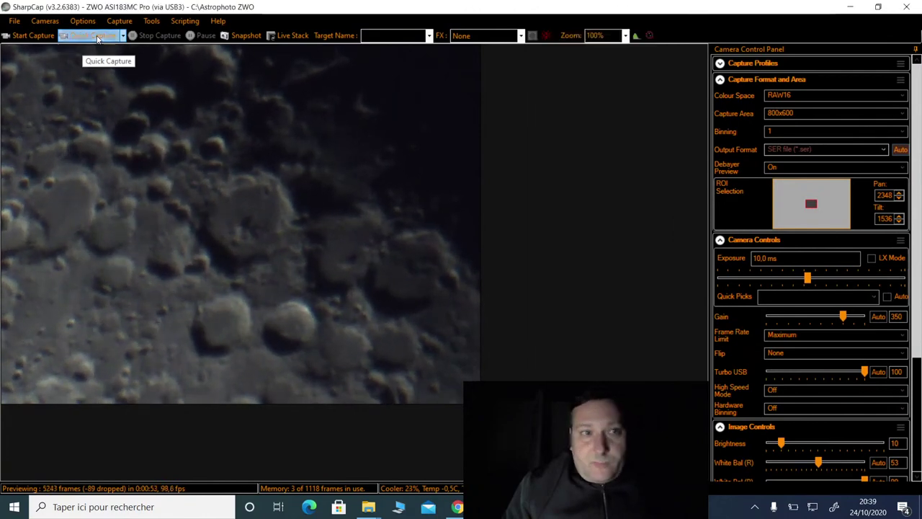
click(97, 38)
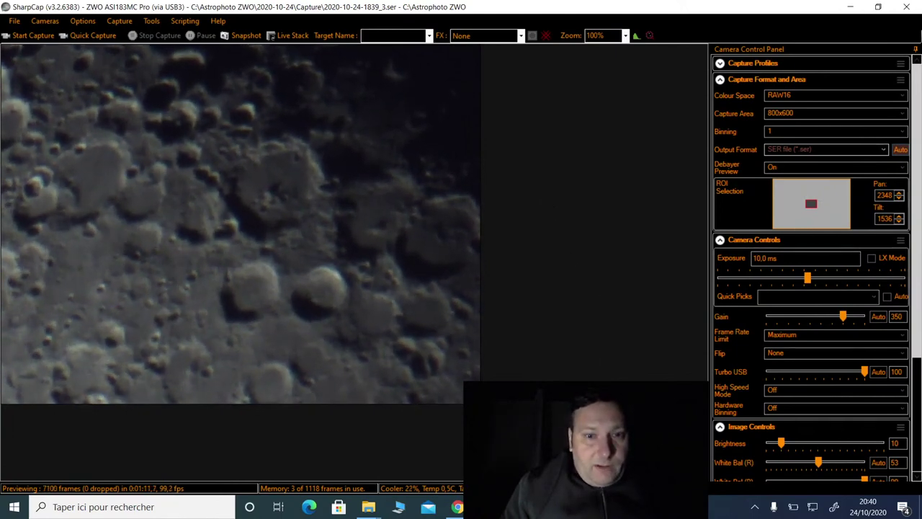
Step: Switch to YouTube Studio, dismiss the stream marker tip and open the live chat in a separate window
key(alt+Tab)
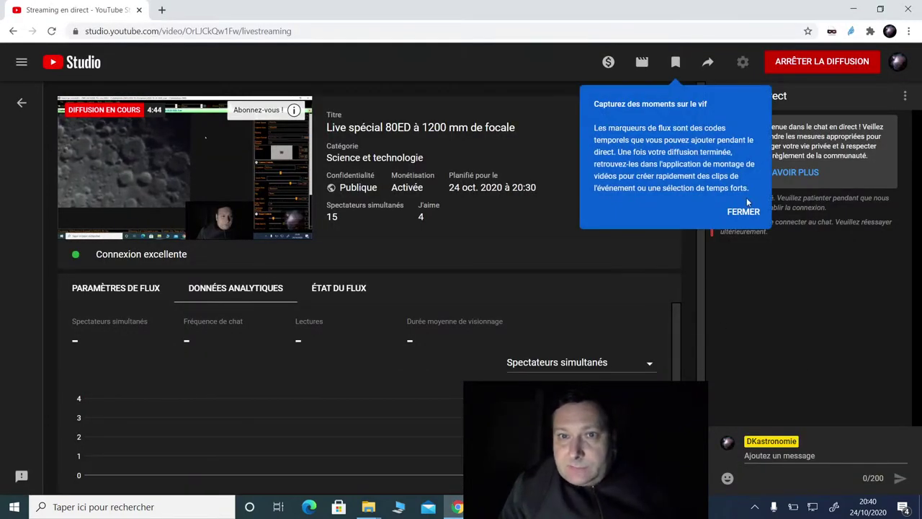
click(742, 213)
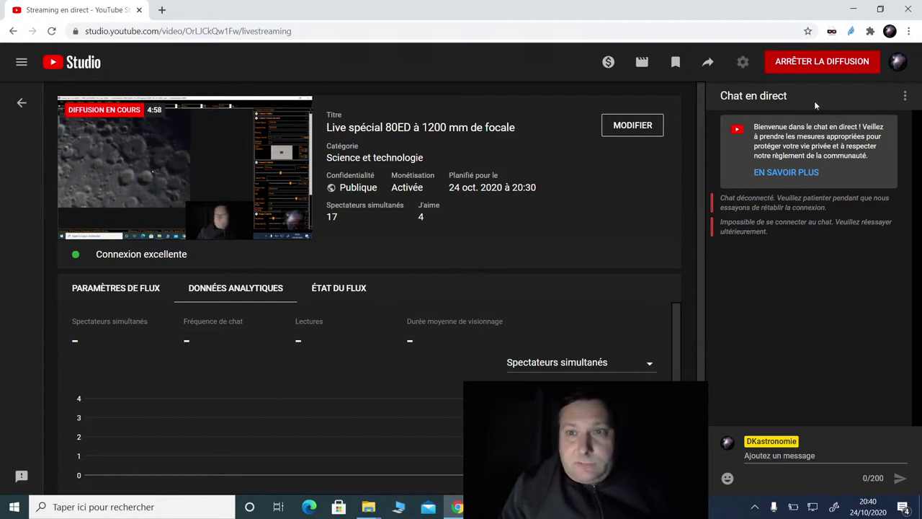
click(904, 98)
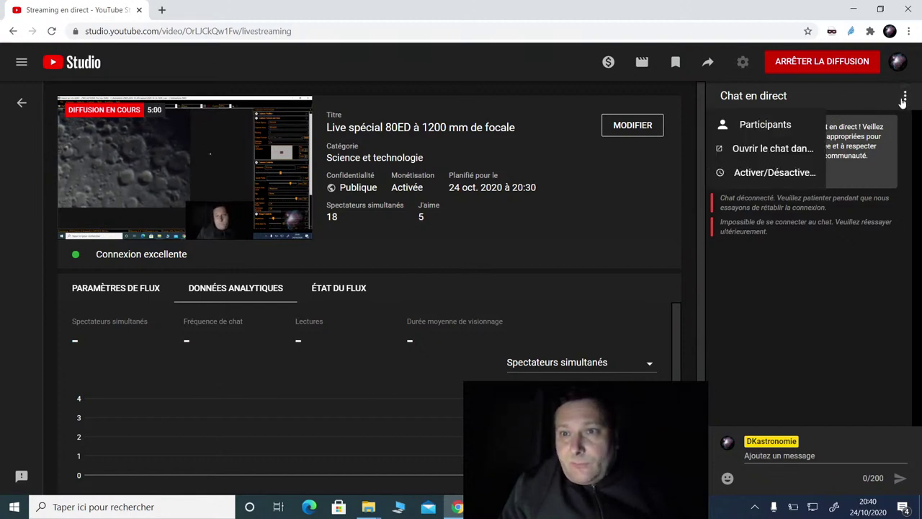
click(759, 149)
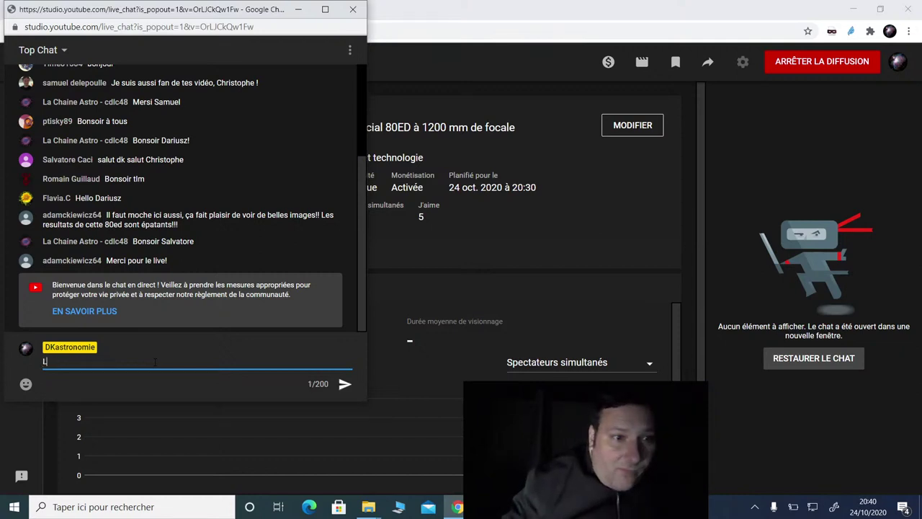
Step: Post the message "LE SON EST BON?" in the live chat
text(E SO)
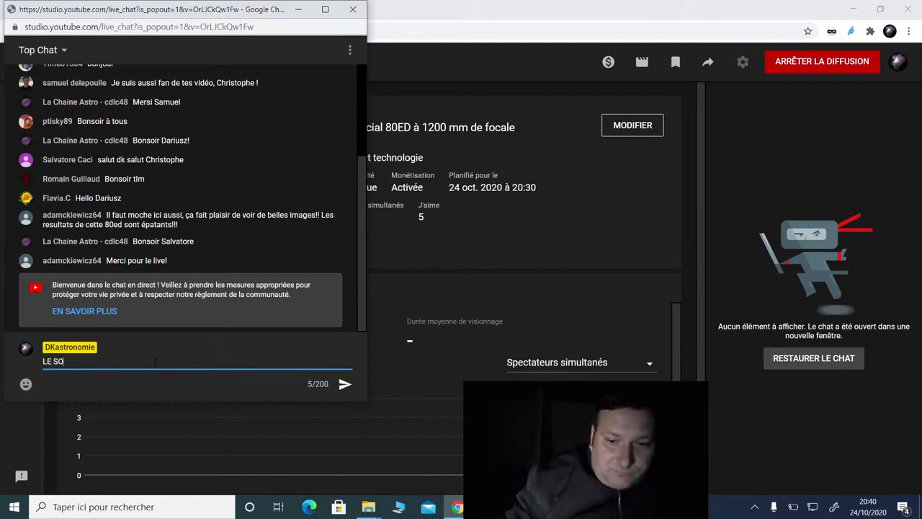
text(N EST BON)
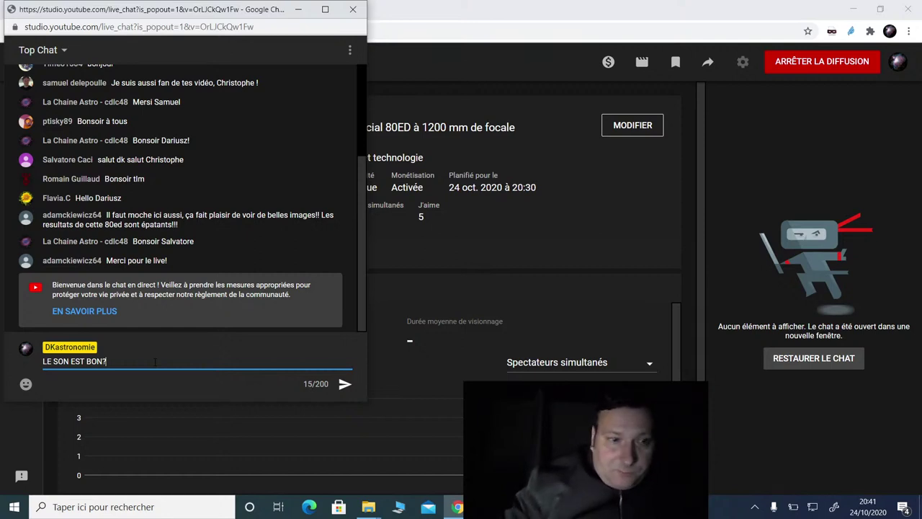
text(?)
key(Return)
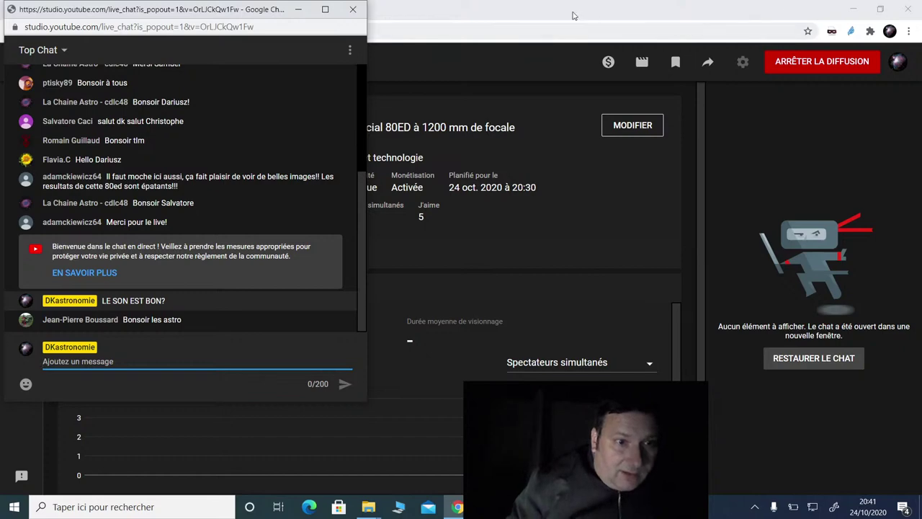
Step: Return to SharpCap and clear the live chat window away from the lunar preview
click(852, 12)
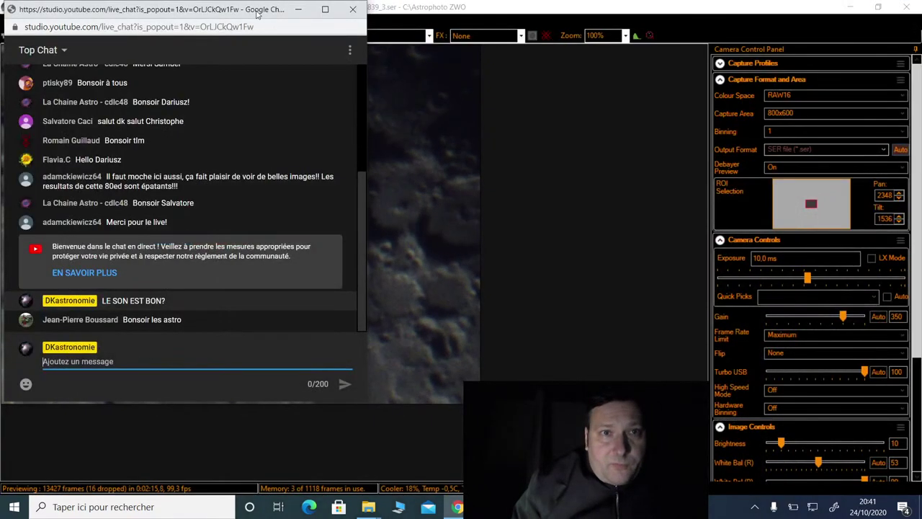
drag(299, 2, 301, 36)
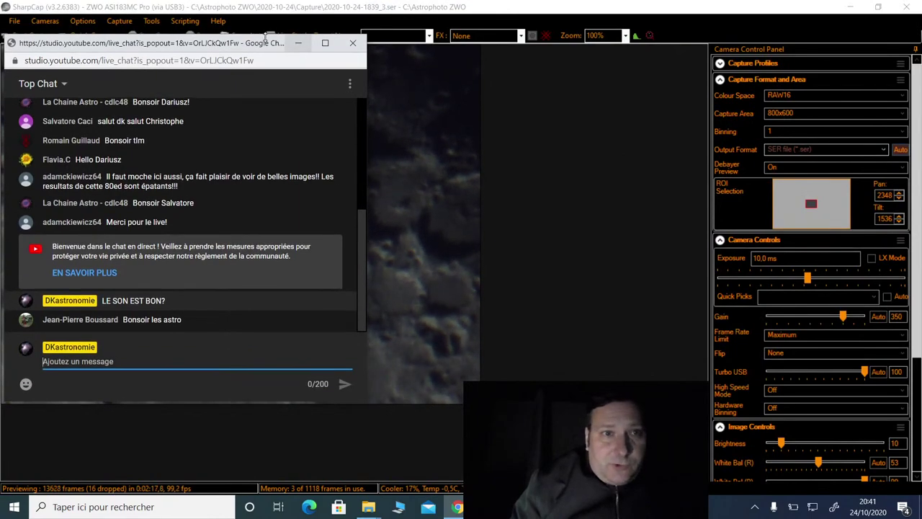
drag(231, 43, 637, 108)
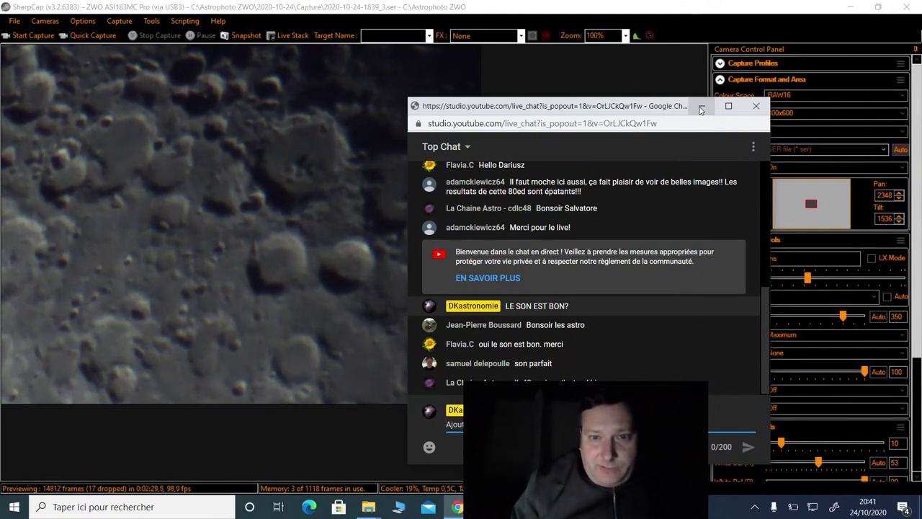
click(701, 108)
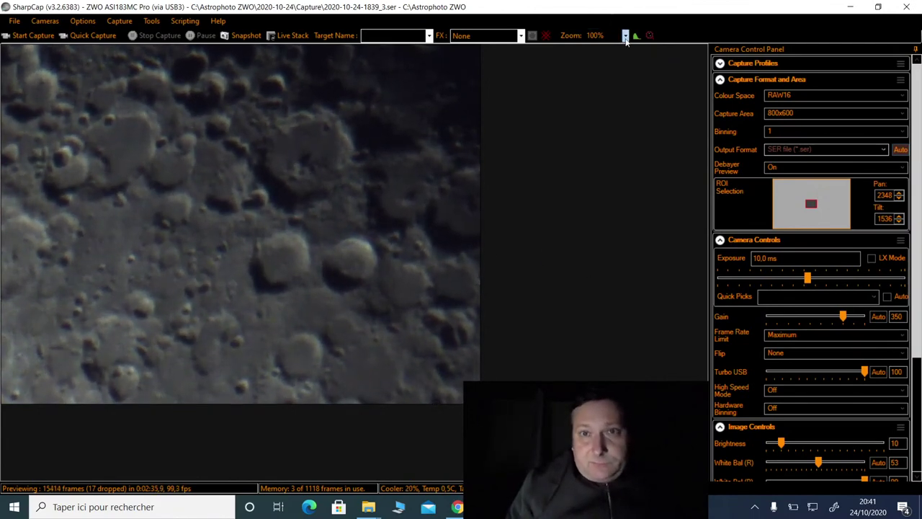
Step: Set the camera exposure to 160 ms and the gain to 200
click(851, 278)
click(851, 280)
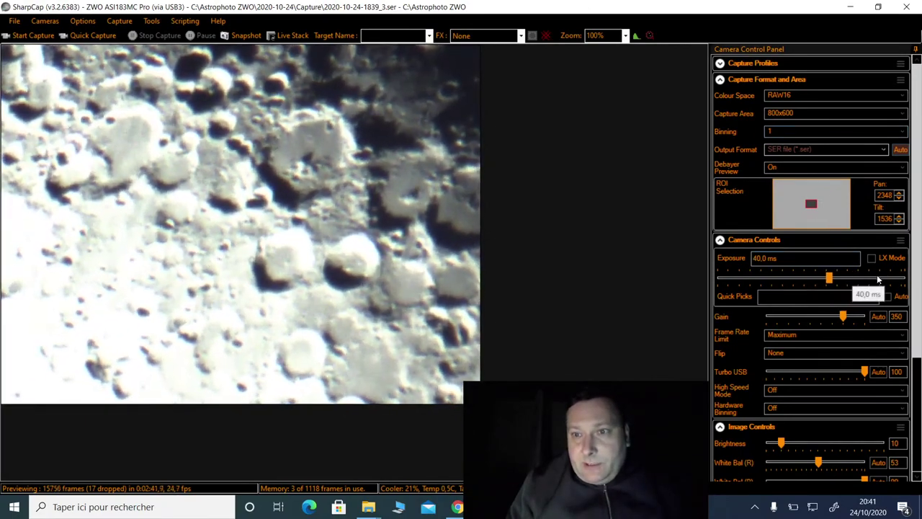
click(796, 317)
click(796, 318)
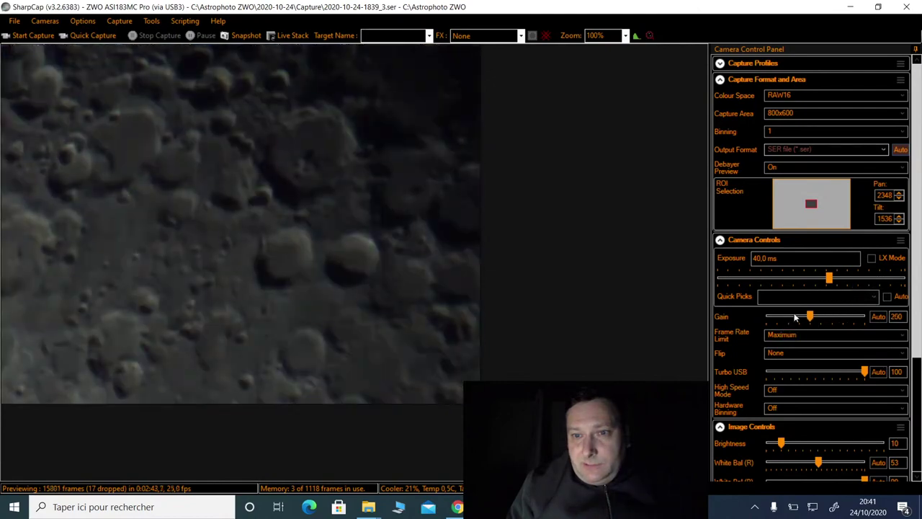
click(864, 278)
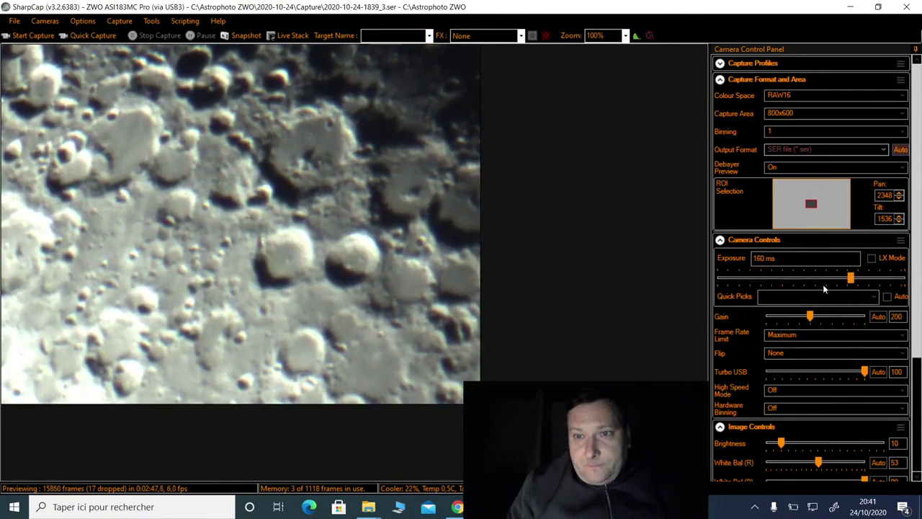
Step: Set the capture area to the full 5496x3672 sensor and the preview zoom to Auto
click(793, 114)
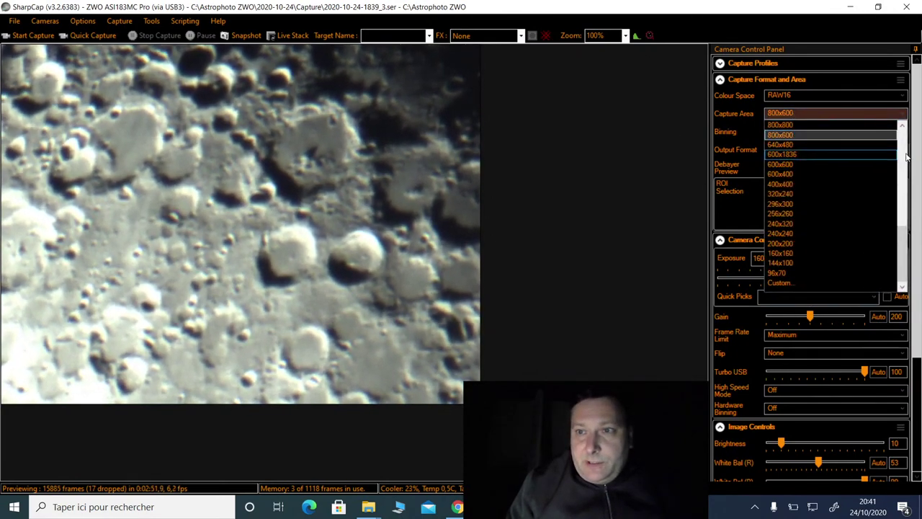
scroll(906, 157, up, 3)
scroll(906, 153, up, 4)
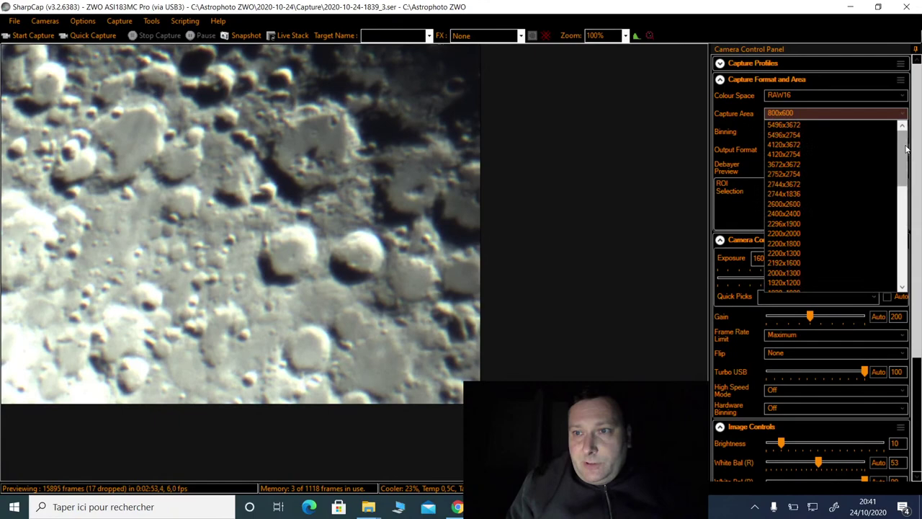
click(812, 124)
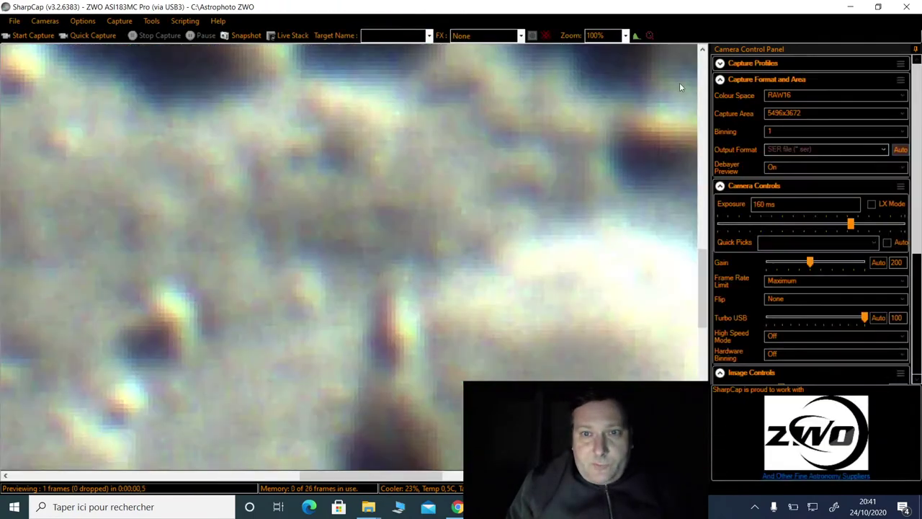
click(612, 35)
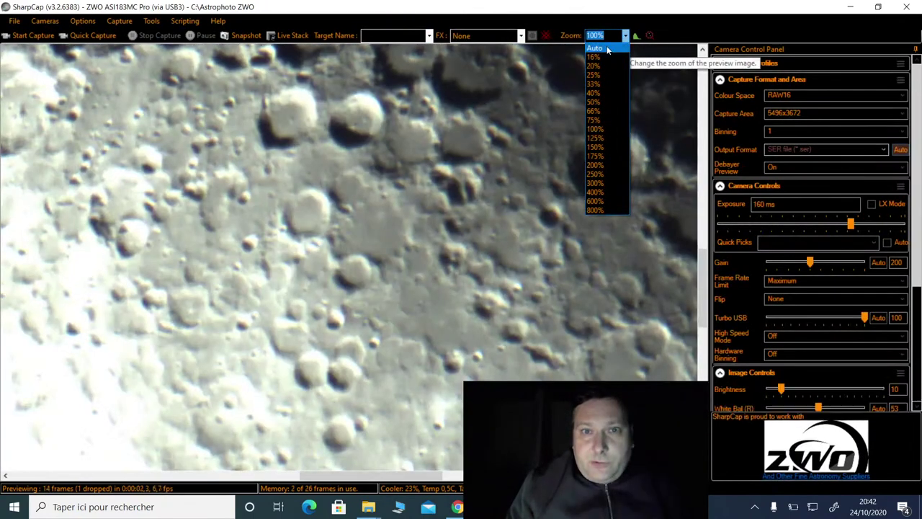
click(607, 49)
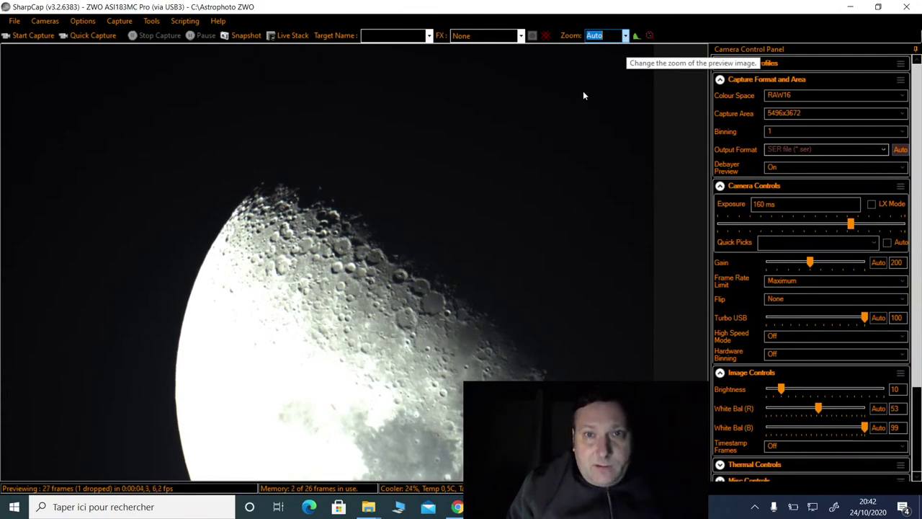
Step: Show the crosshair reticle over the preview and move the mount north and west with EQMOD to centre the Moon
click(547, 38)
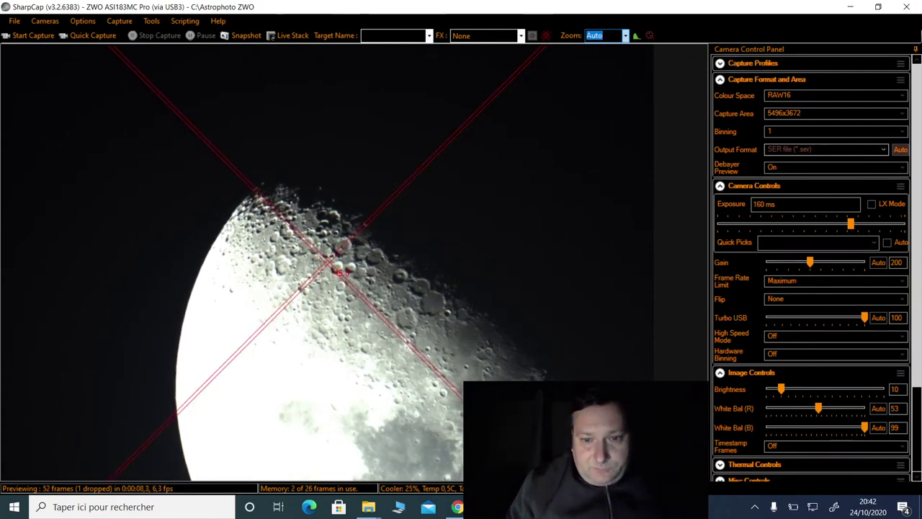
click(488, 506)
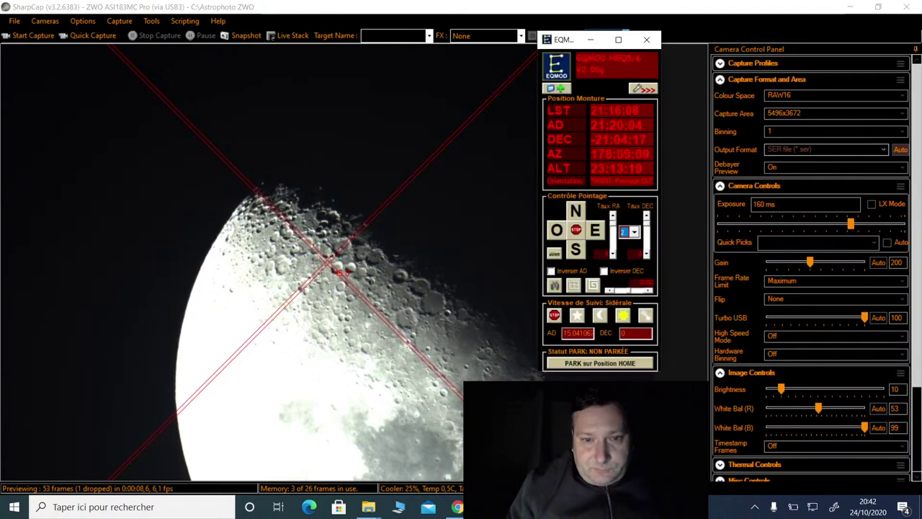
click(576, 215)
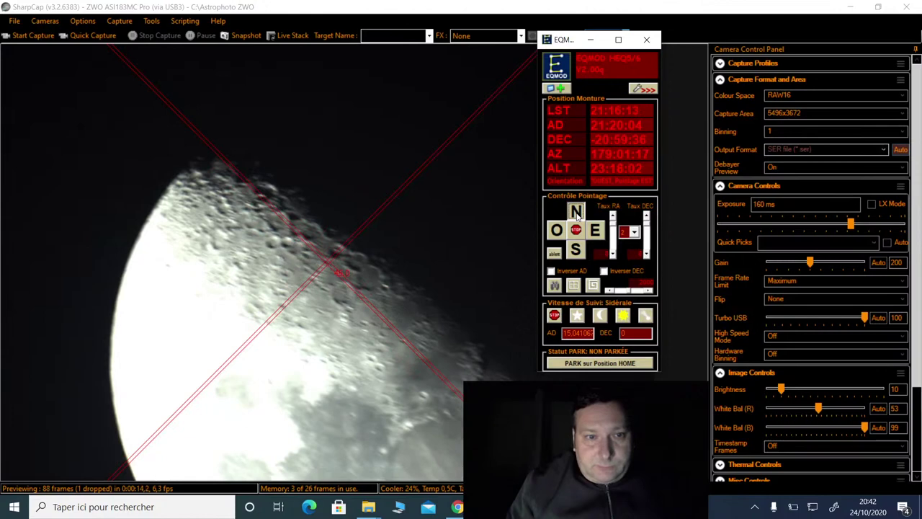
drag(576, 216, 577, 211)
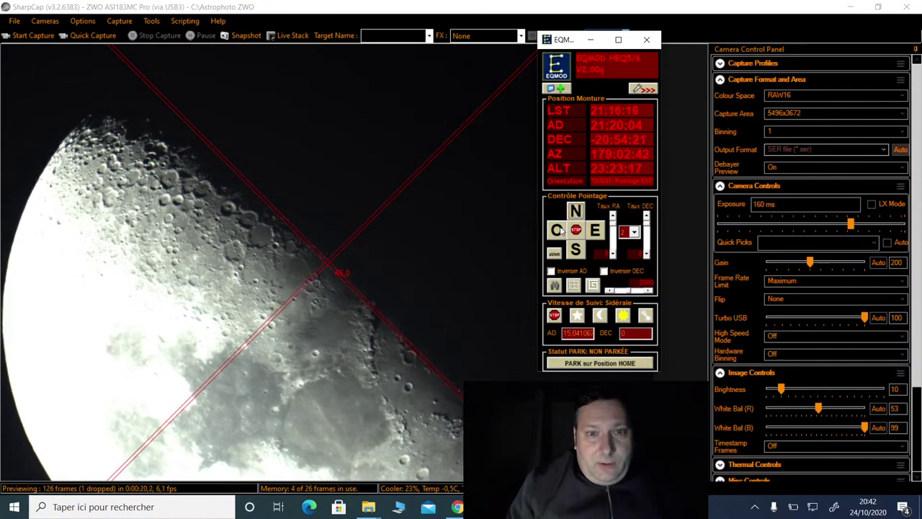
click(560, 231)
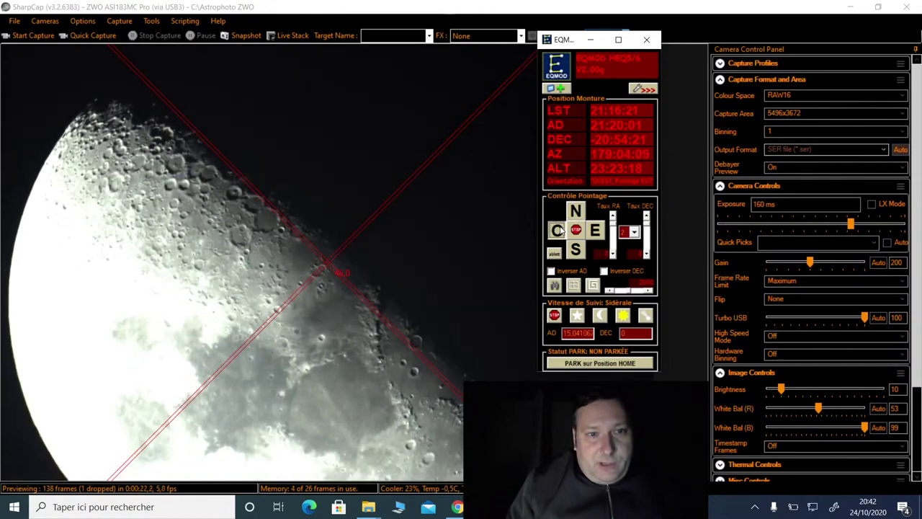
drag(561, 230, 560, 230)
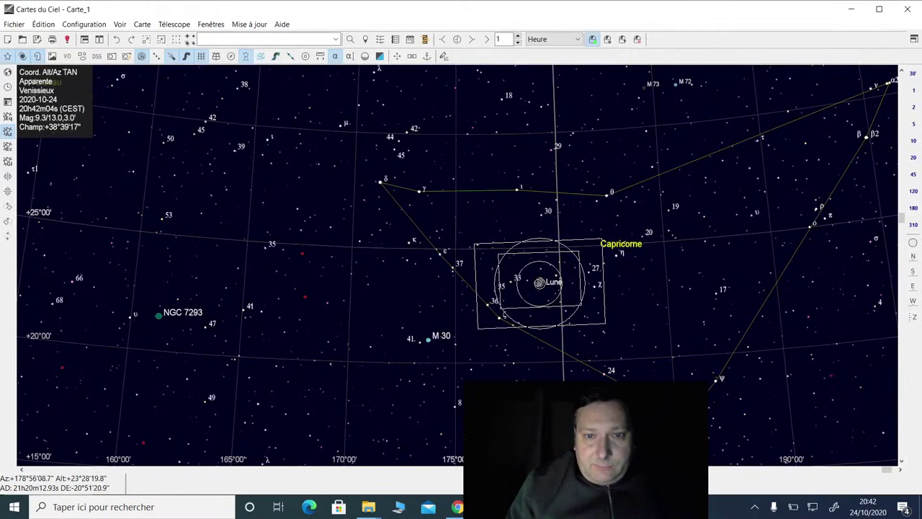
Step: In Cartes du Ciel, synchronise the telescope on the Moon (Lune), confirm it is centred, and return to SharpCap
right_click(537, 283)
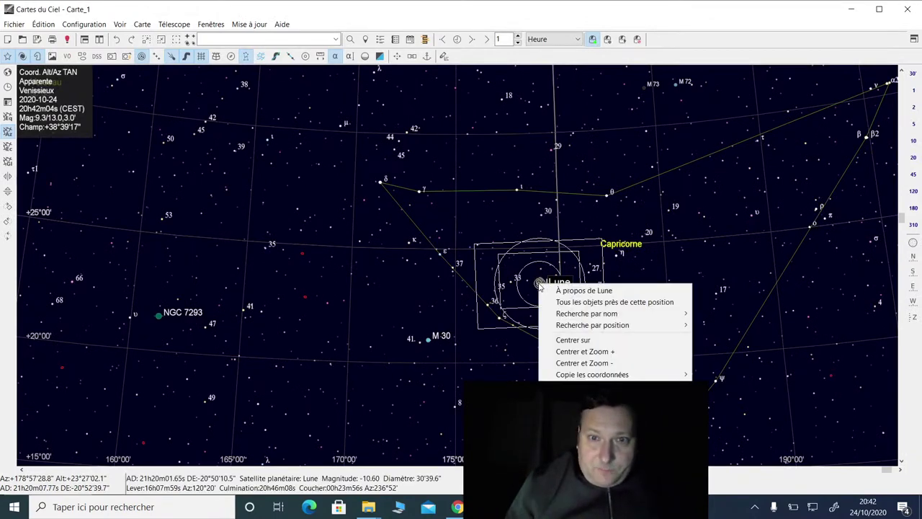
mouse_move(577, 435)
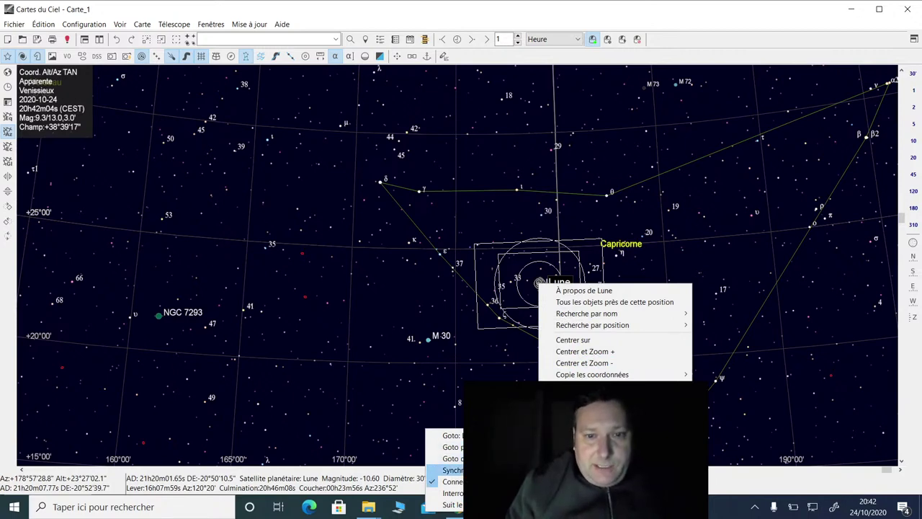
click(452, 470)
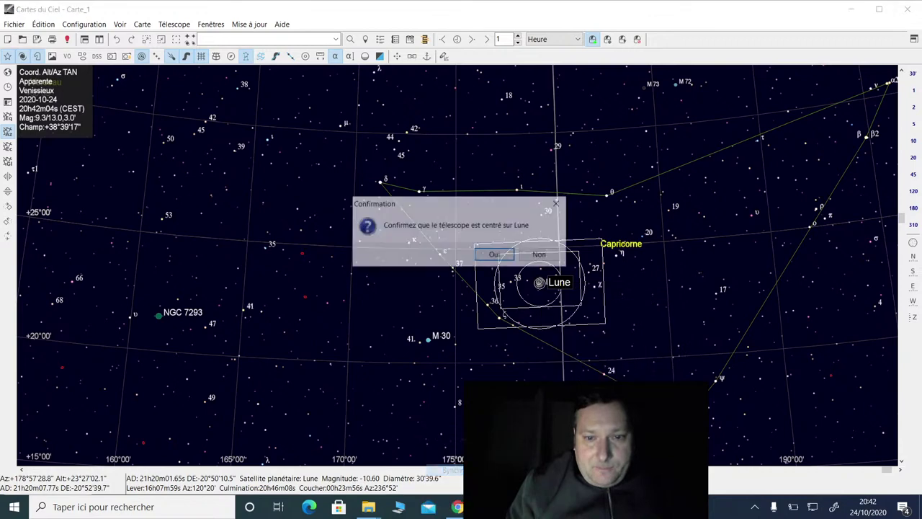
click(497, 255)
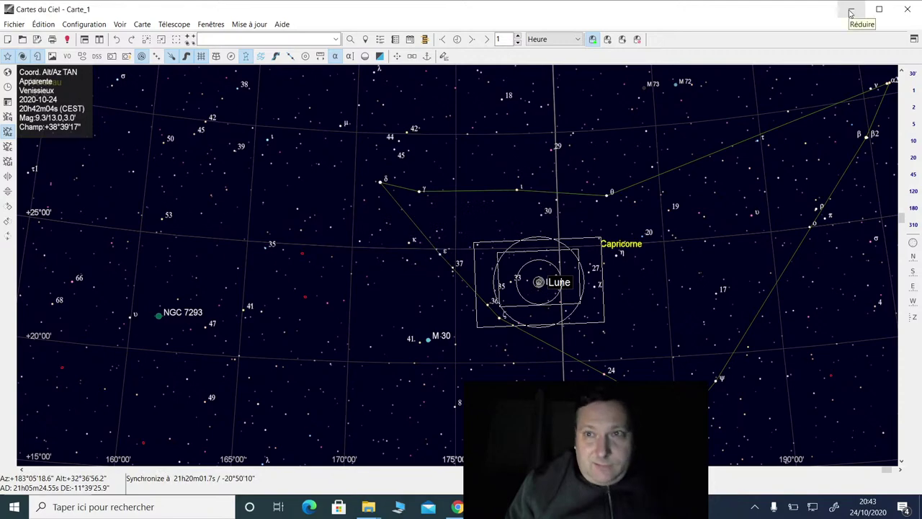
click(850, 12)
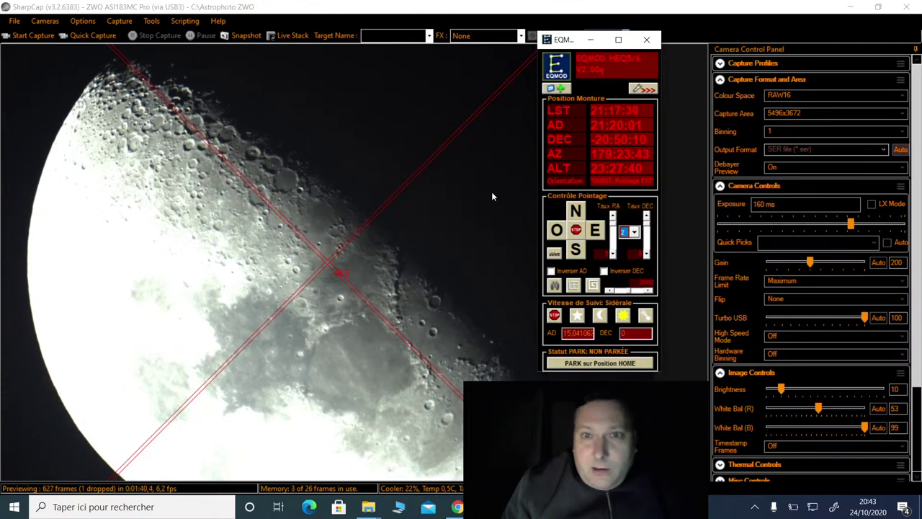
Step: Minimise EQMOD, switch back to Cartes du Ciel and synchronise the telescope on the Moon once more
click(589, 43)
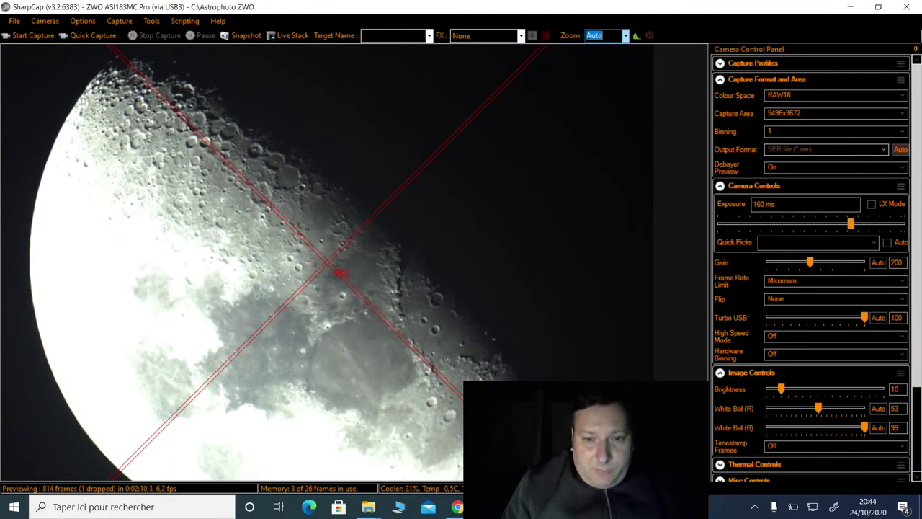
key(alt+Tab)
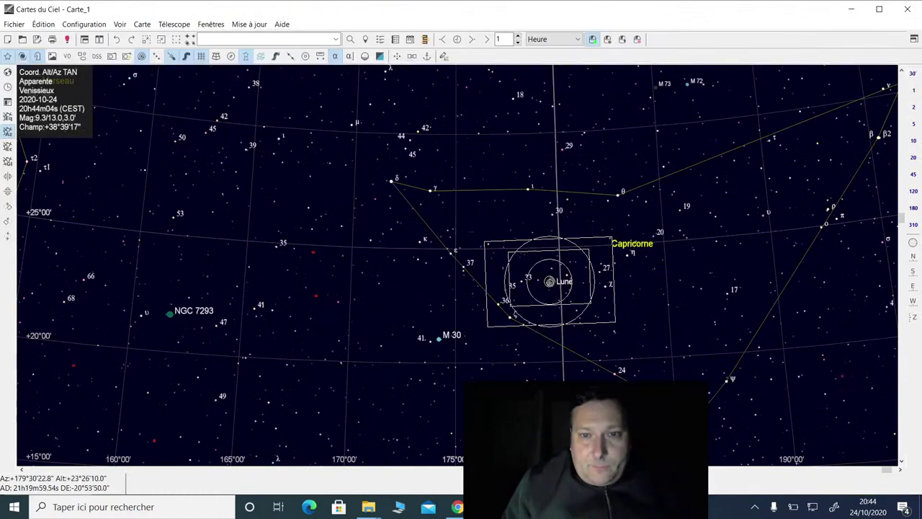
click(550, 282)
right_click(551, 285)
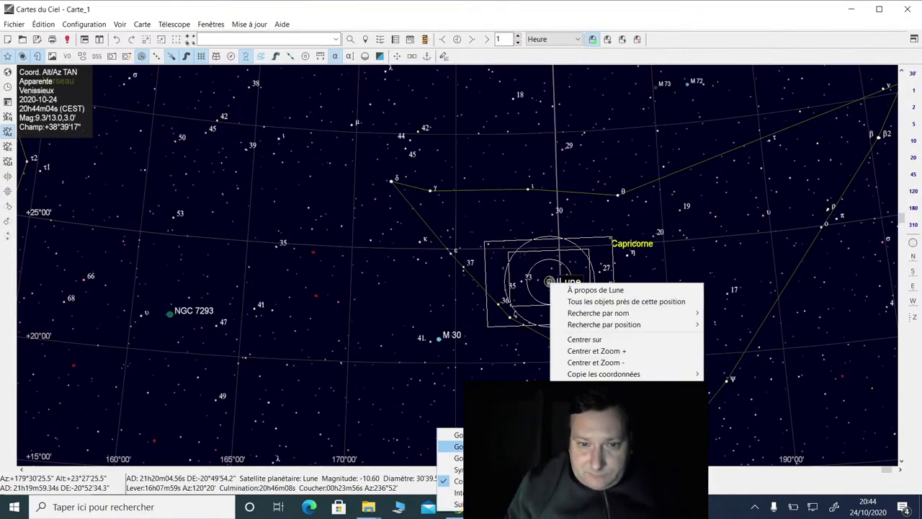
click(459, 469)
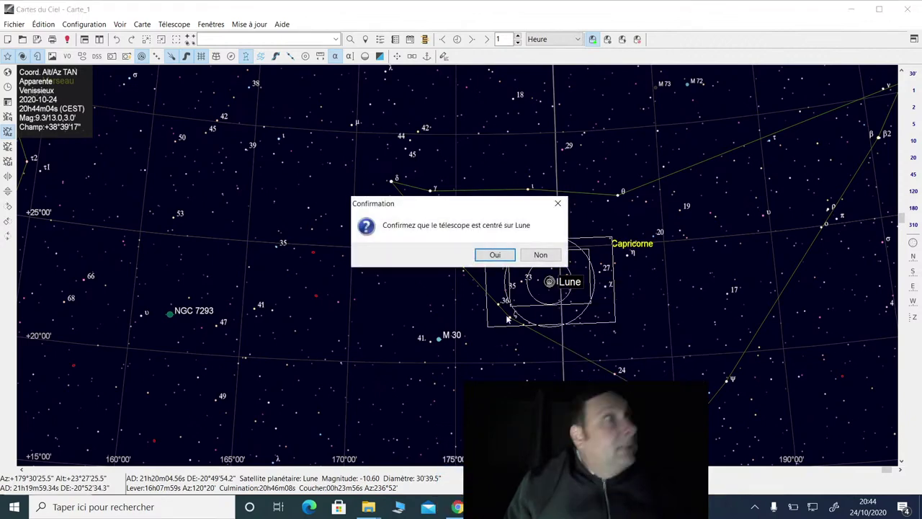
click(495, 255)
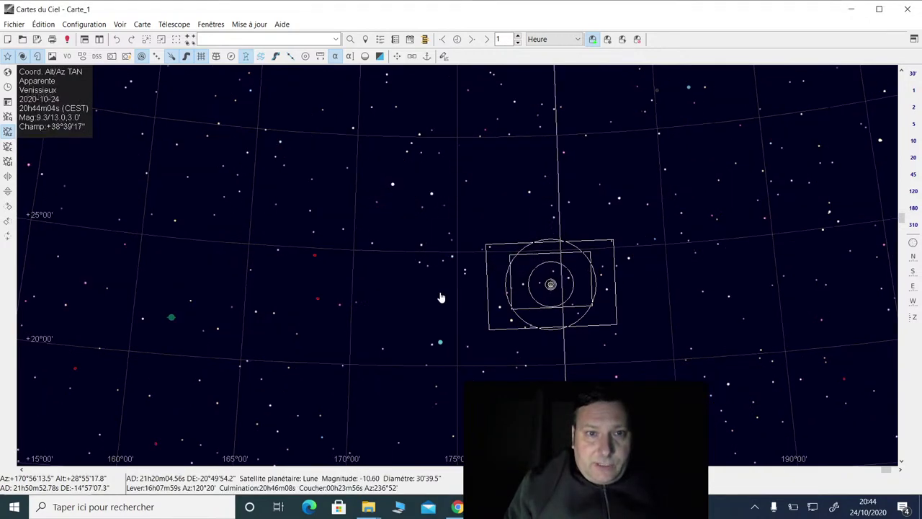
Step: Widen the sky chart to a 180° field and identify the star Delta Capricorni near the Moon
drag(440, 297, 354, 185)
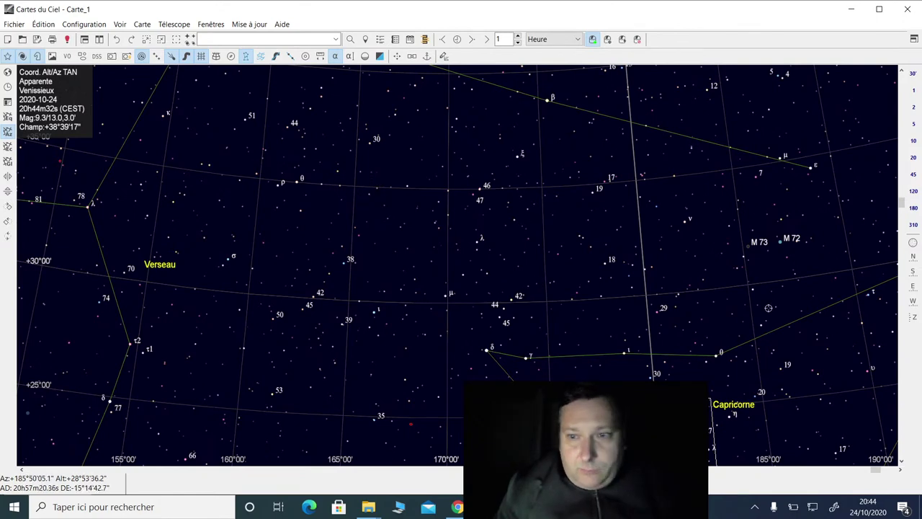
click(913, 208)
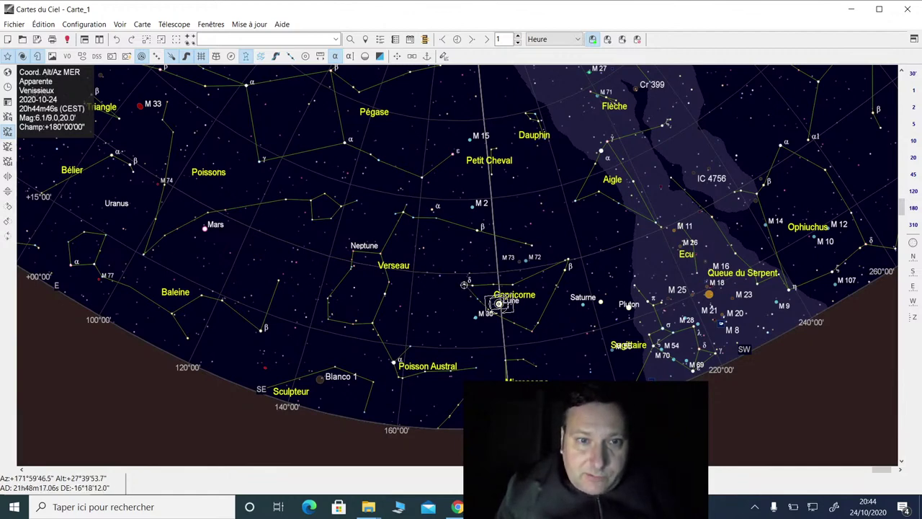
click(464, 284)
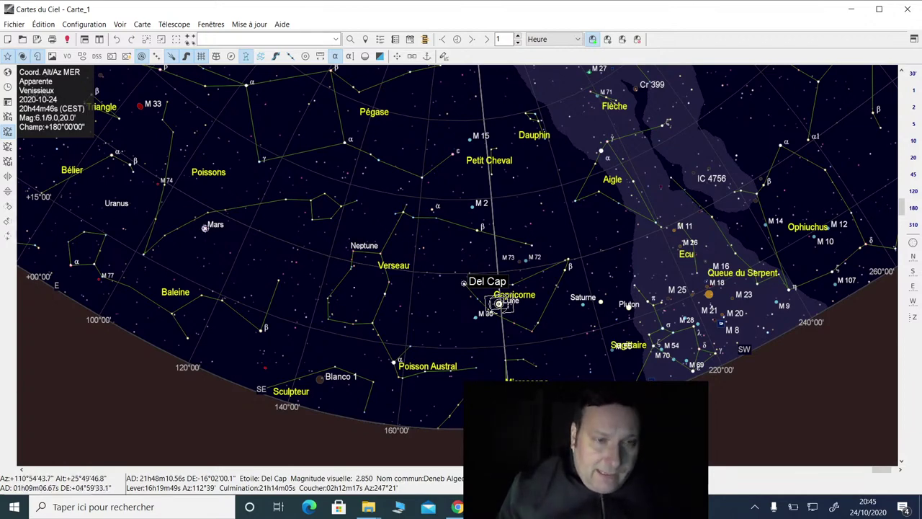
Step: Slew the telescope to Mars with the Goto command and switch to SharpCap to watch the camera preview
click(205, 228)
right_click(206, 229)
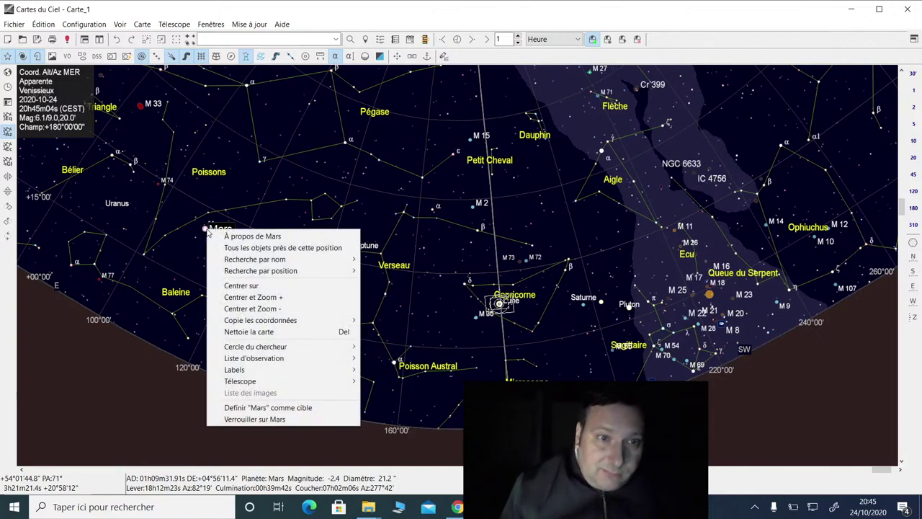
mouse_move(295, 385)
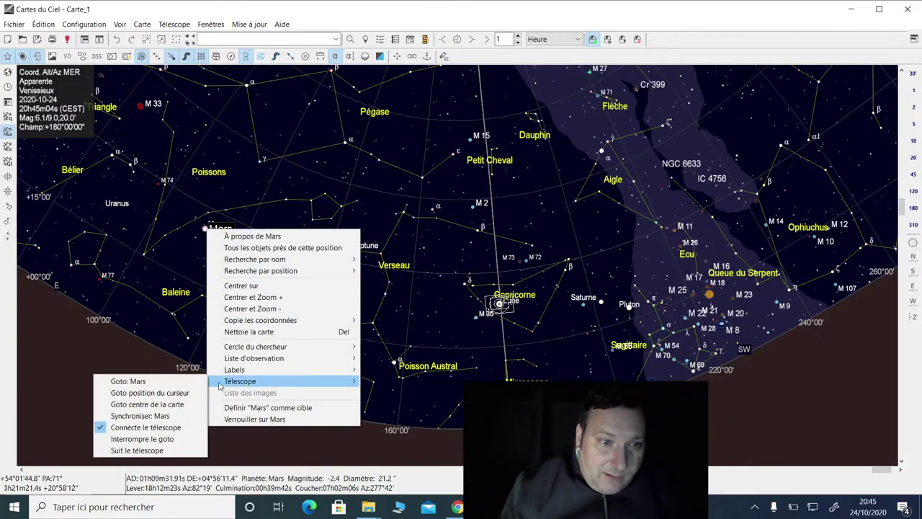
click(185, 387)
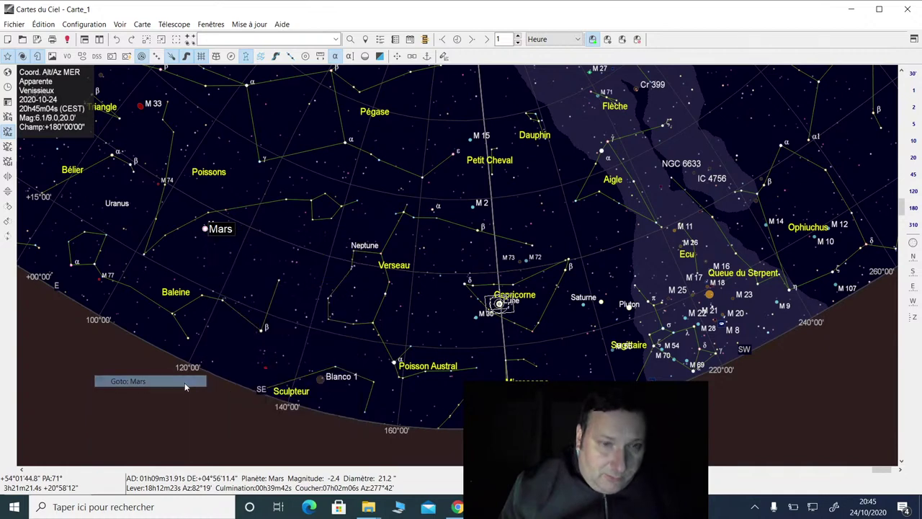
key(alt+Tab)
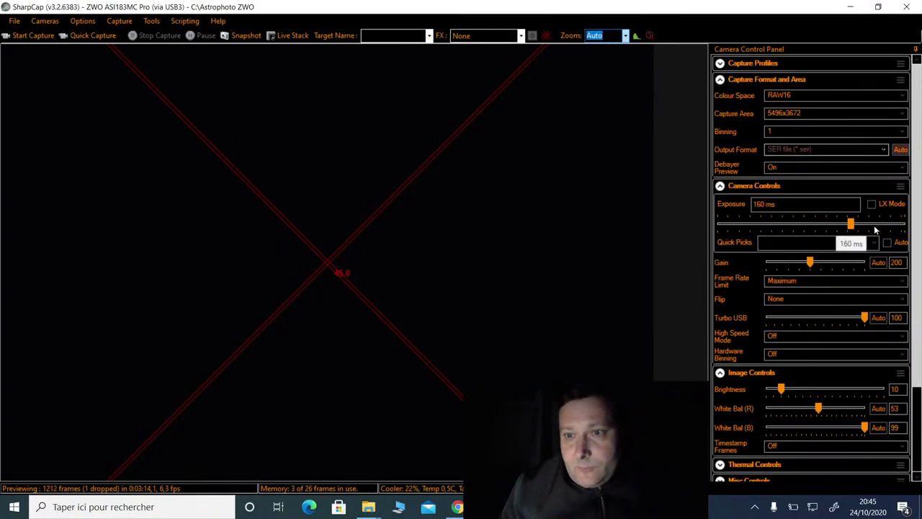
Step: Raise the camera gain to 350 and lower the midtone point of the display histogram stretch to brighten the preview
click(846, 262)
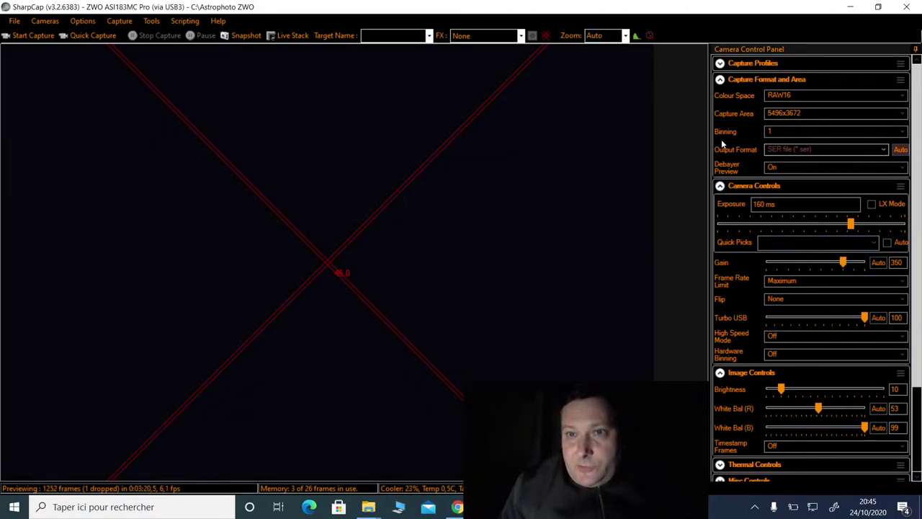
click(720, 81)
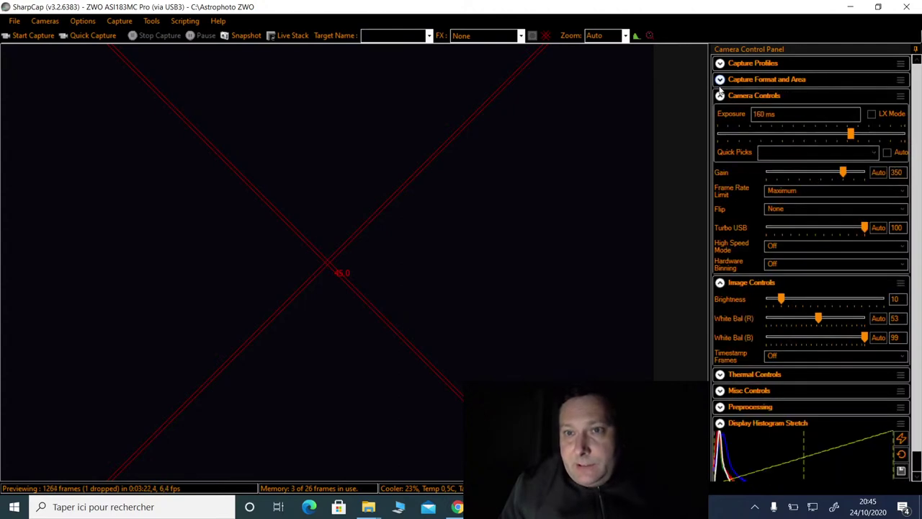
click(720, 96)
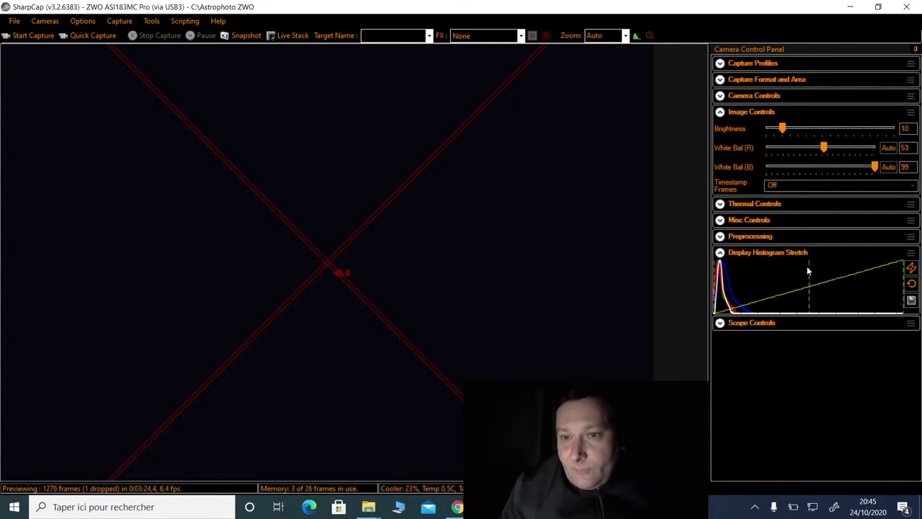
drag(811, 269, 756, 270)
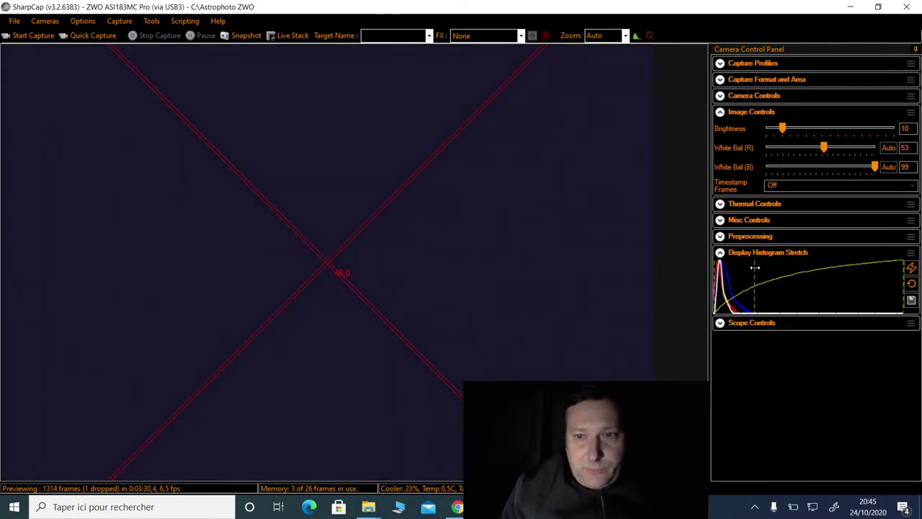
drag(756, 268, 747, 268)
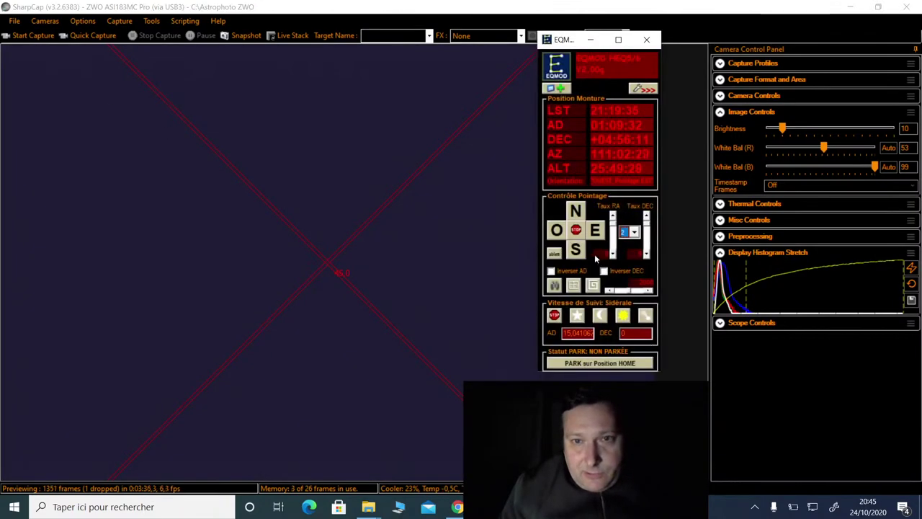
Step: Switch to EQMOD and nudge the mount south, north and west at rate 2 until Mars sits on the reticle's centre
click(580, 248)
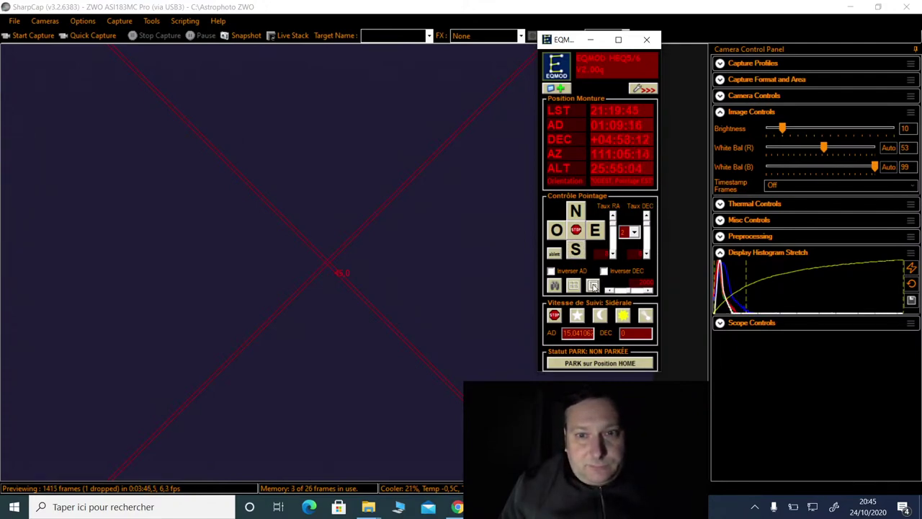
click(577, 248)
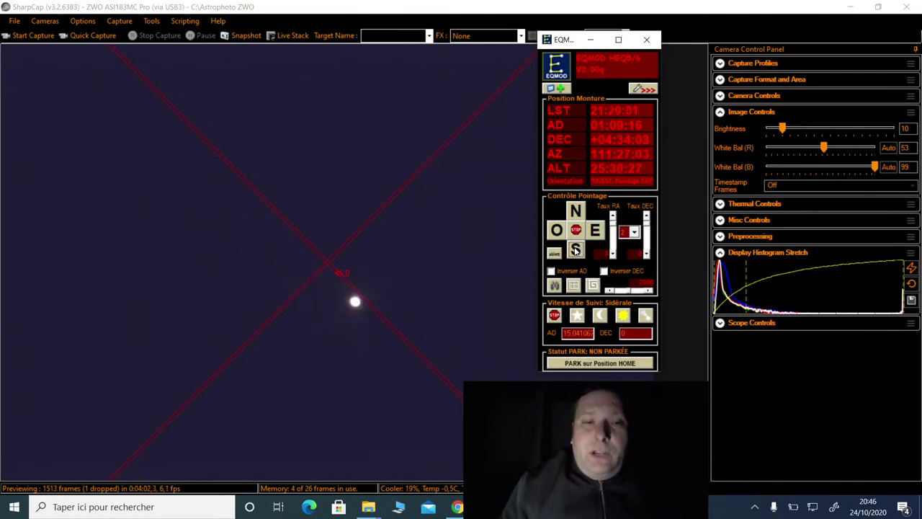
click(575, 214)
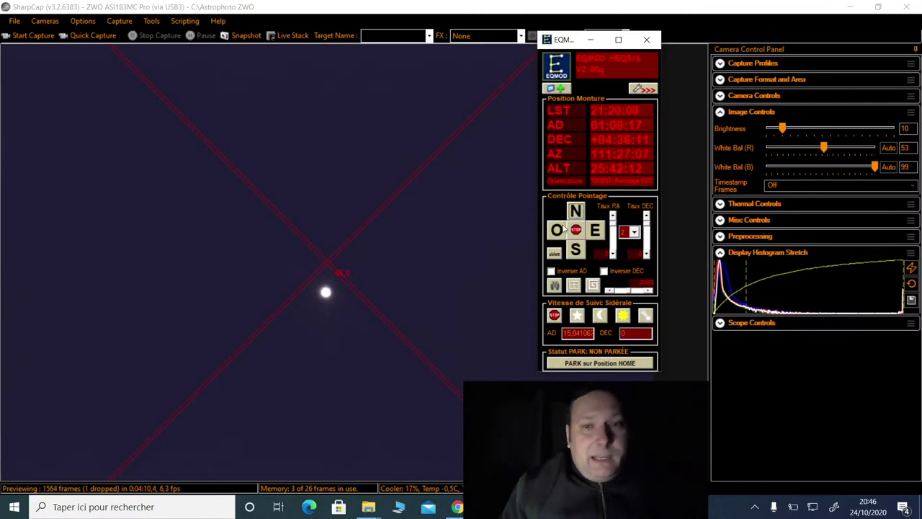
click(556, 232)
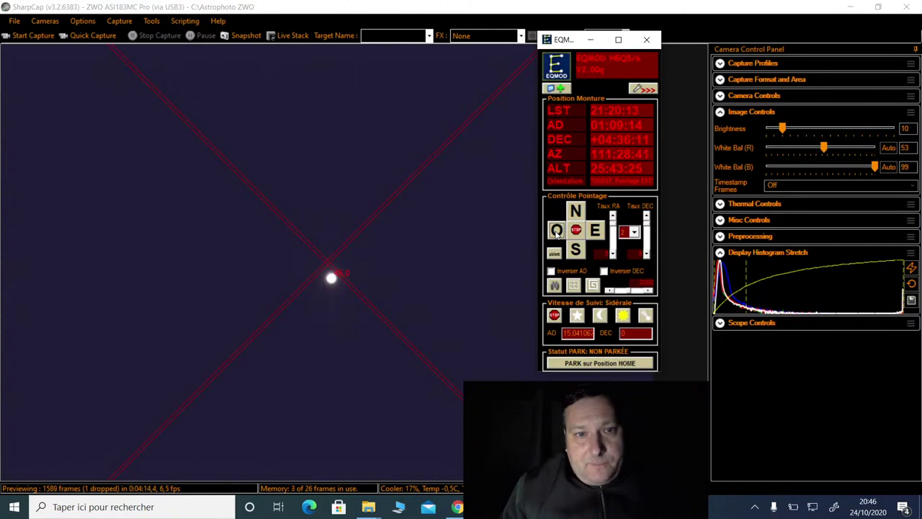
click(557, 231)
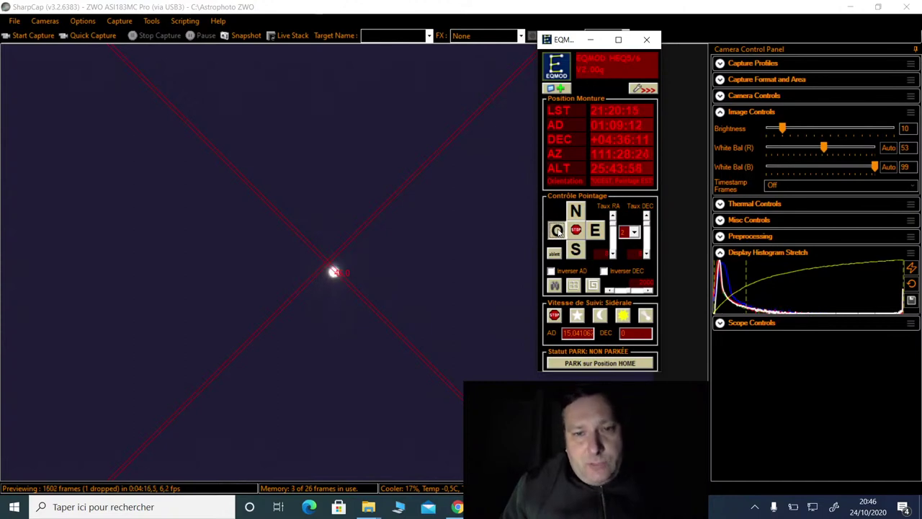
click(575, 220)
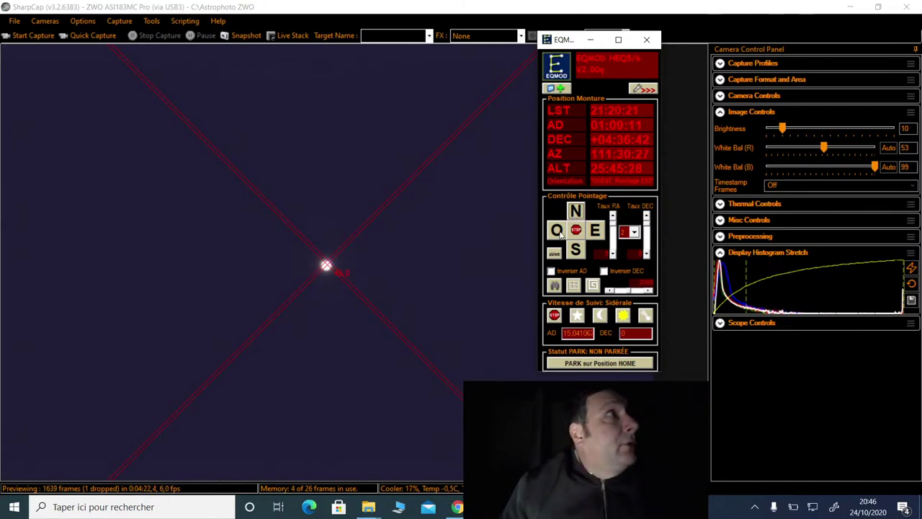
click(561, 232)
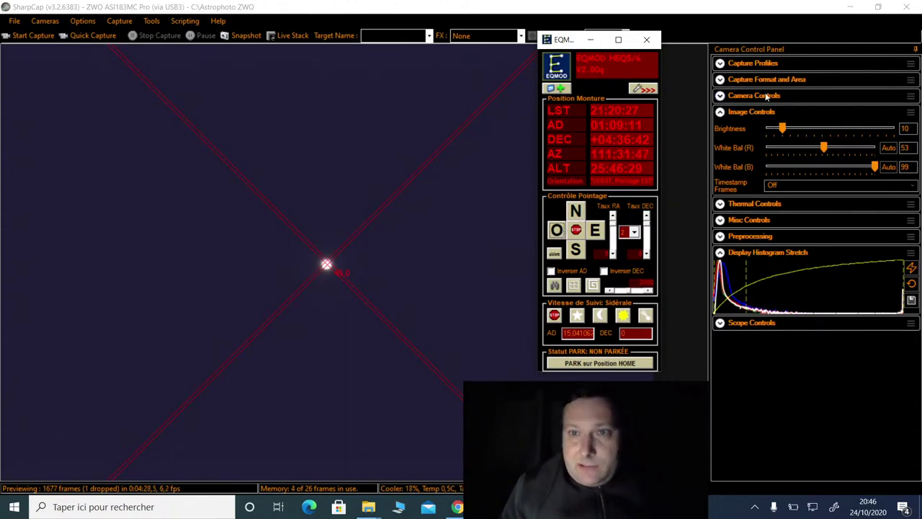
Step: Reduce SharpCap's capture area around Mars to 800x800 and then to 400x400
click(750, 80)
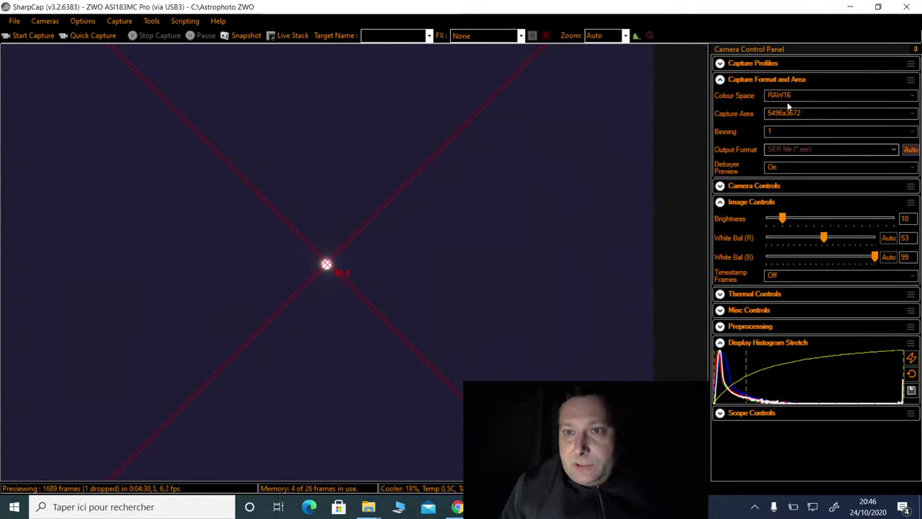
click(790, 114)
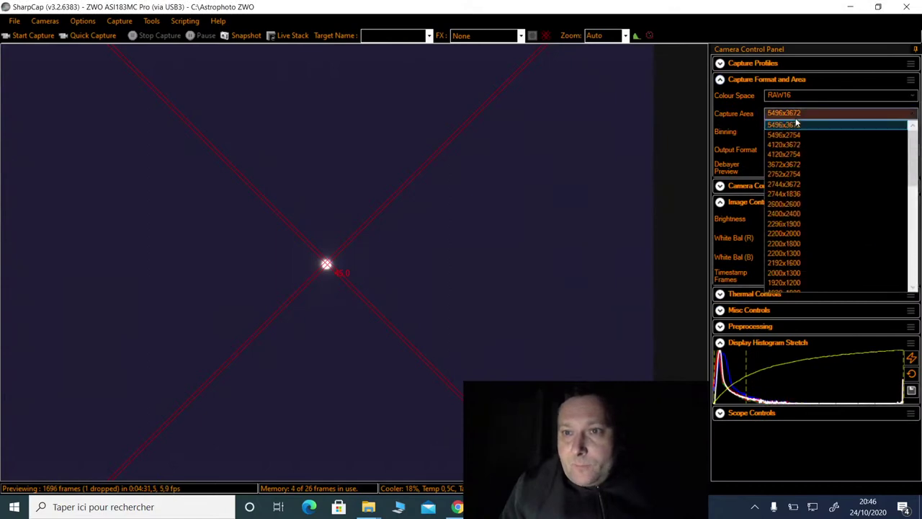
click(913, 267)
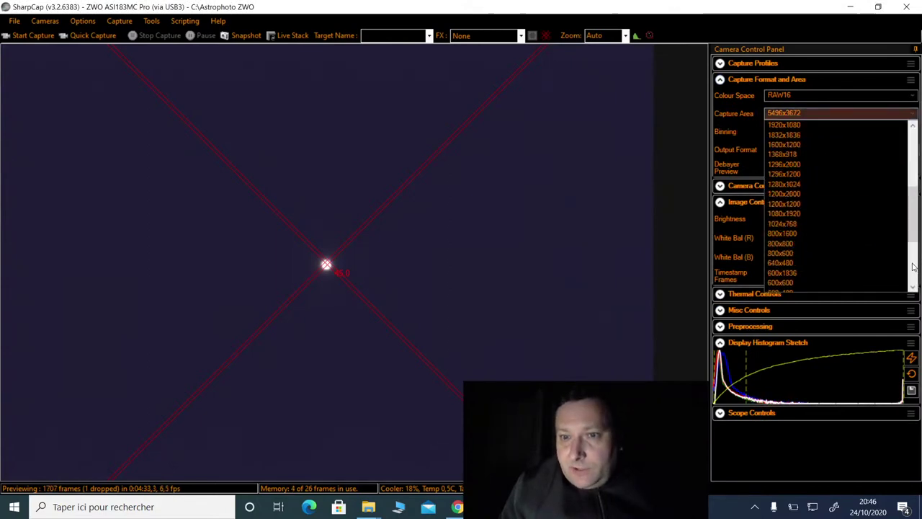
click(788, 242)
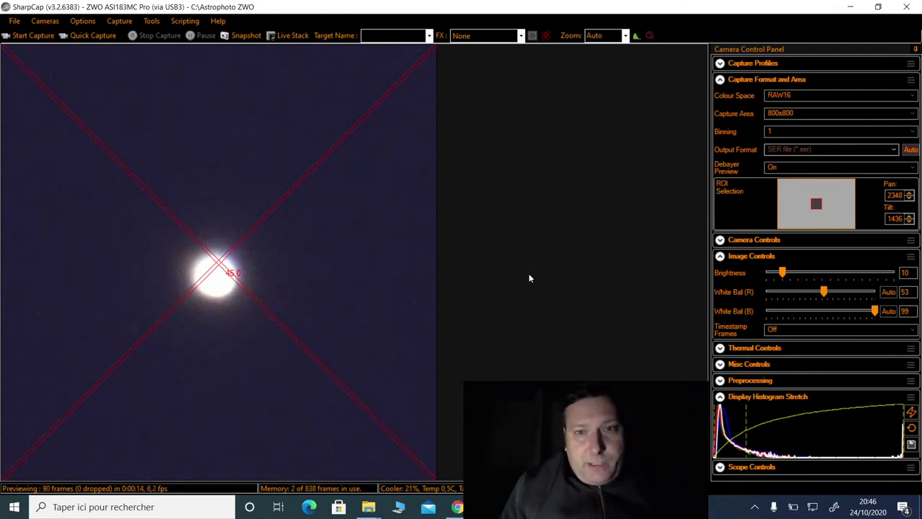
click(778, 113)
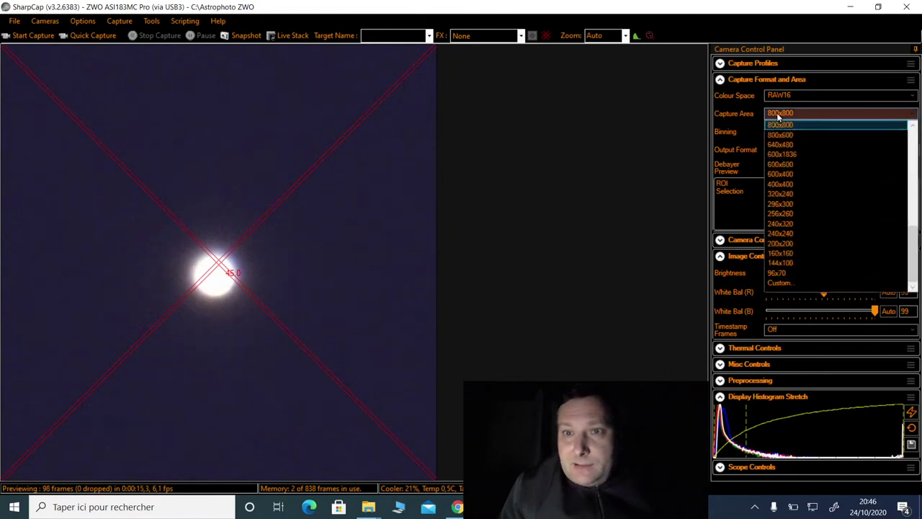
click(784, 186)
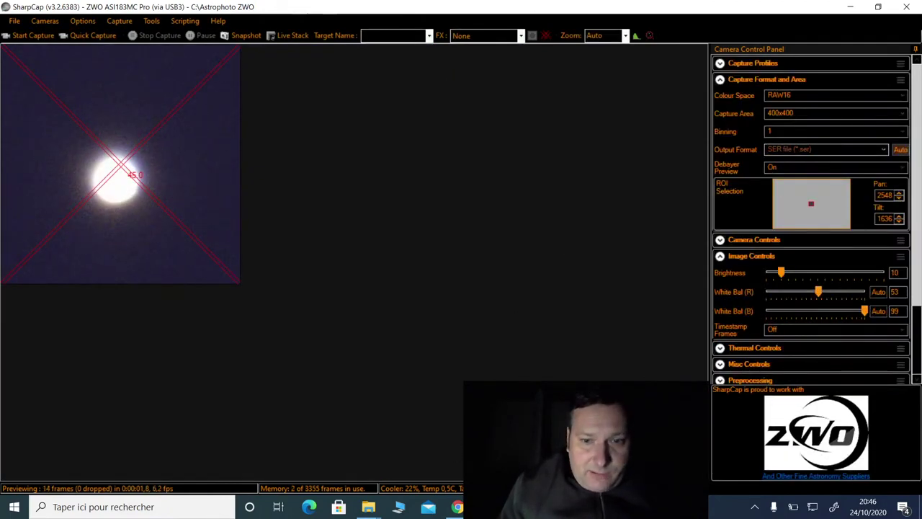
Step: Switch to Cartes du Ciel, synchronise the telescope on Mars, confirm it is centred, and return to SharpCap
key(alt+Tab)
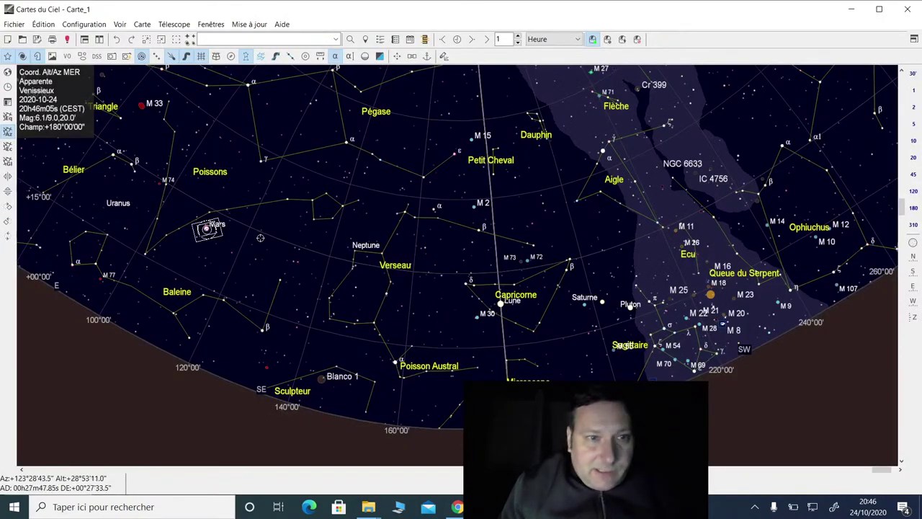
click(207, 229)
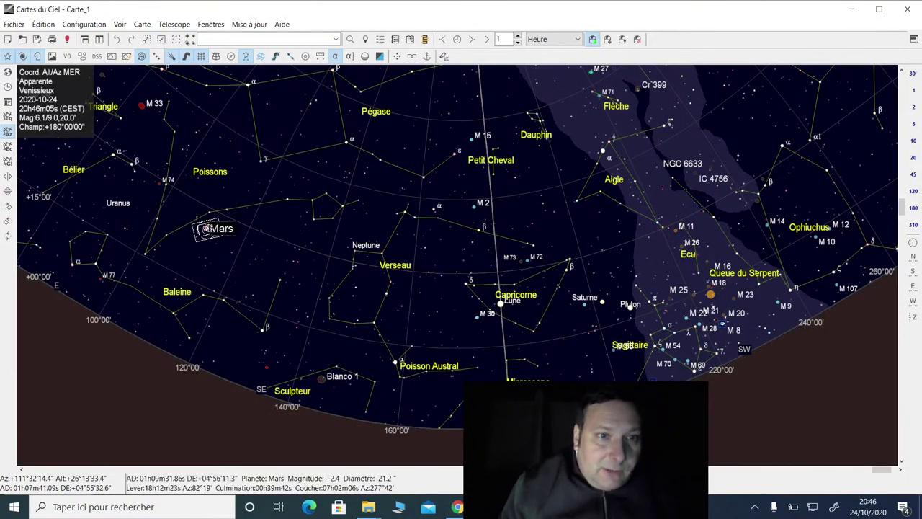
right_click(207, 230)
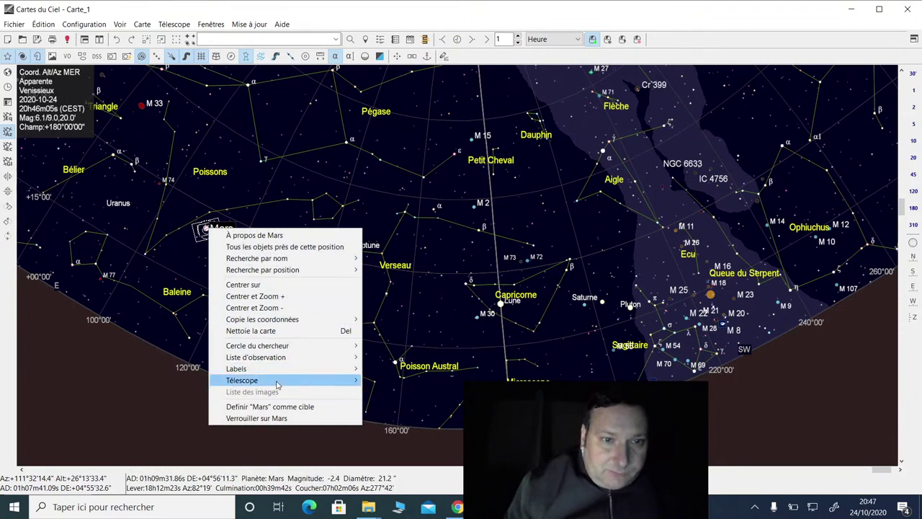
mouse_move(276, 383)
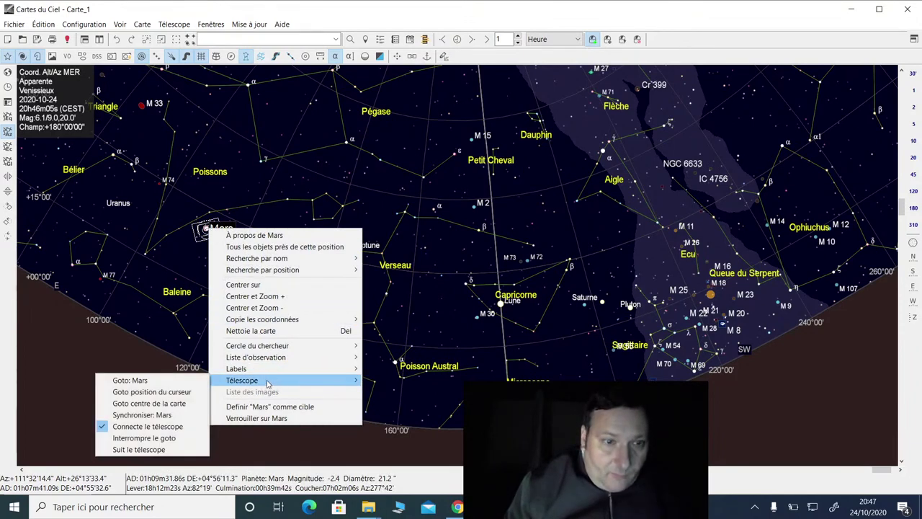
click(166, 415)
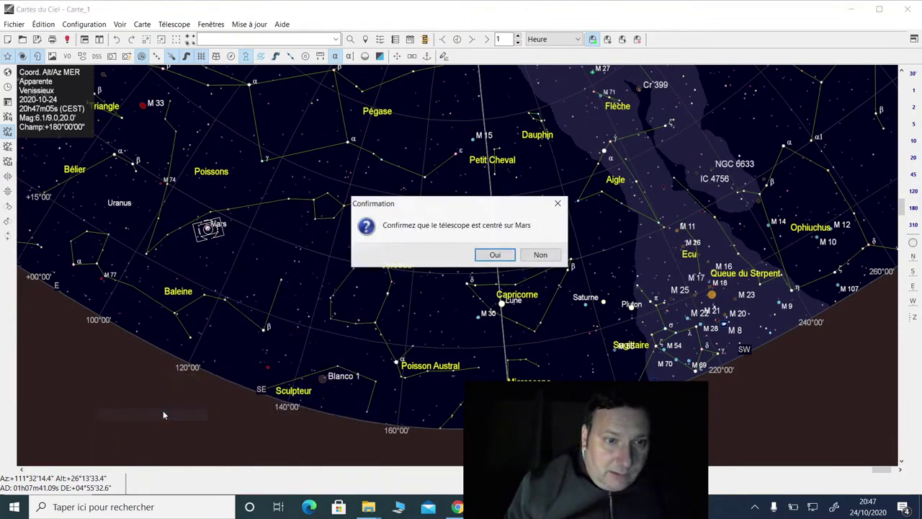
click(495, 254)
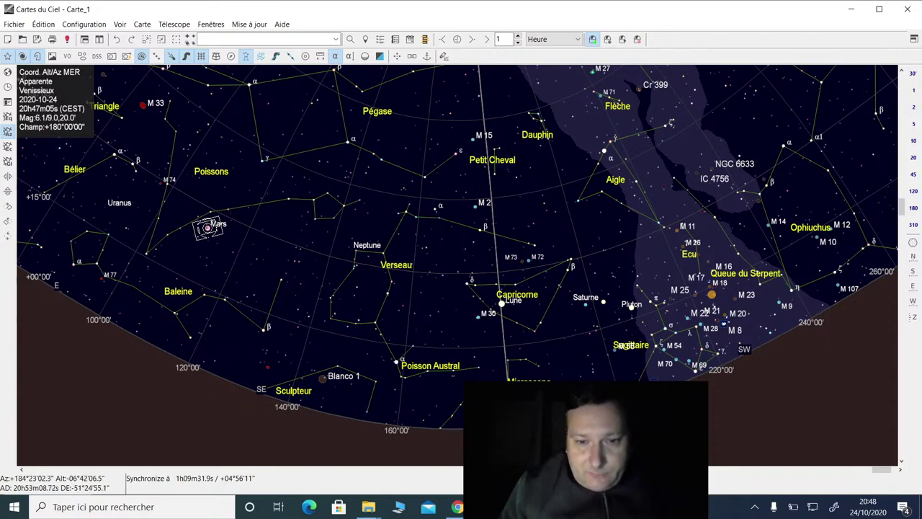
mouse_move(460, 508)
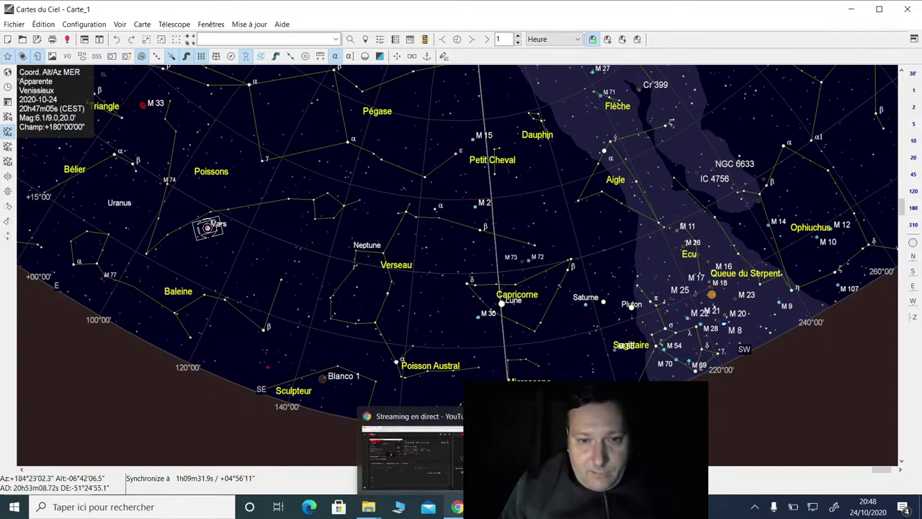
key(alt+Tab)
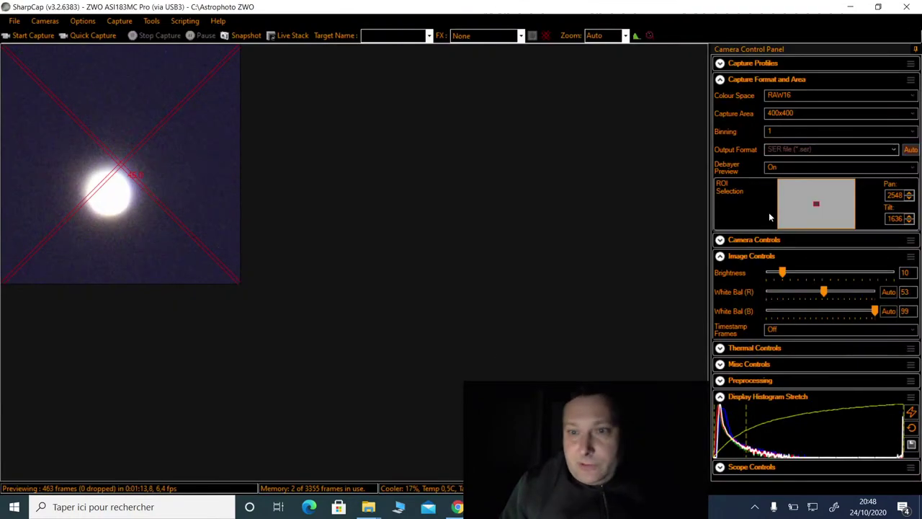
Step: Lower the camera exposure to 1.25 ms so that Mars is no longer overexposed
click(721, 241)
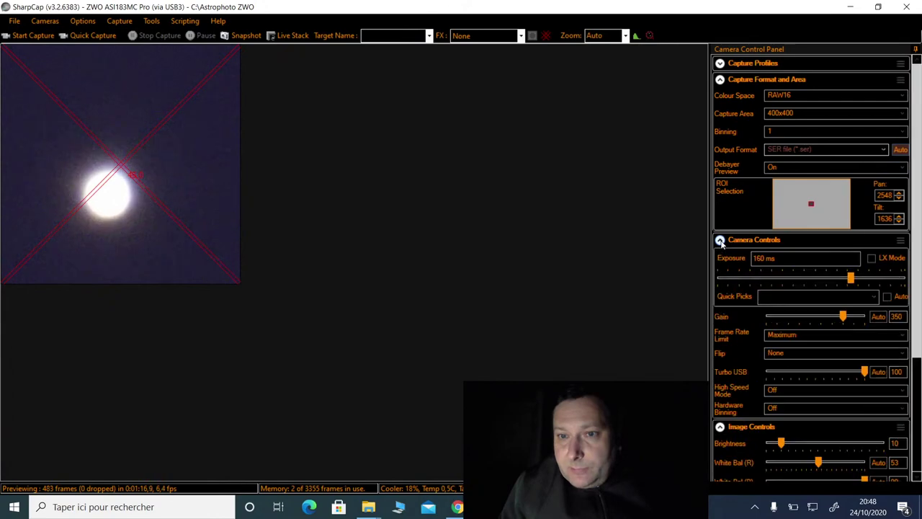
click(771, 282)
click(770, 282)
click(770, 282)
click(770, 282)
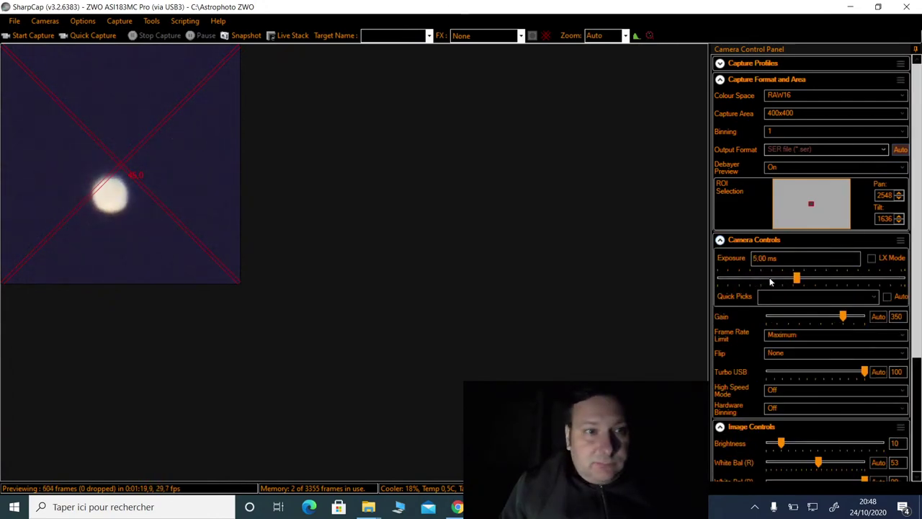
click(770, 282)
click(770, 282)
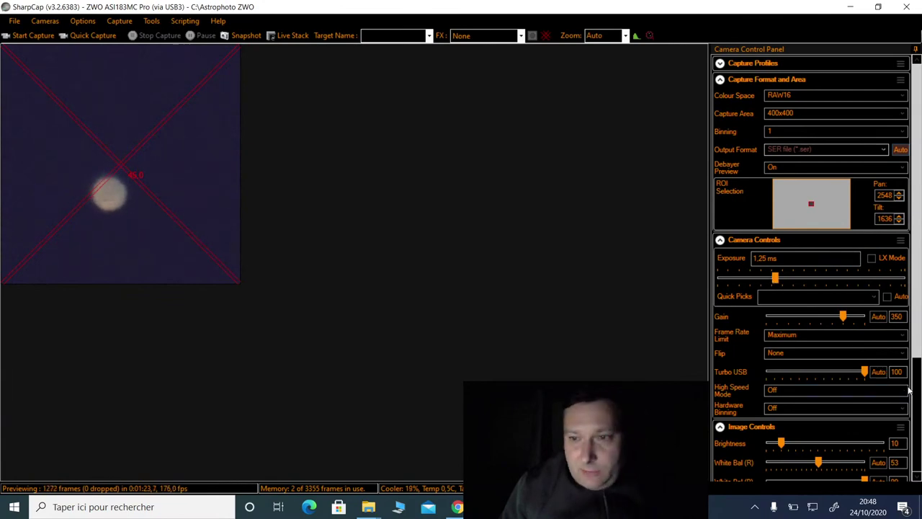
Step: Reset the display histogram stretch and lower its midtone point to moderately brighten Mars
scroll(919, 392, down, 3)
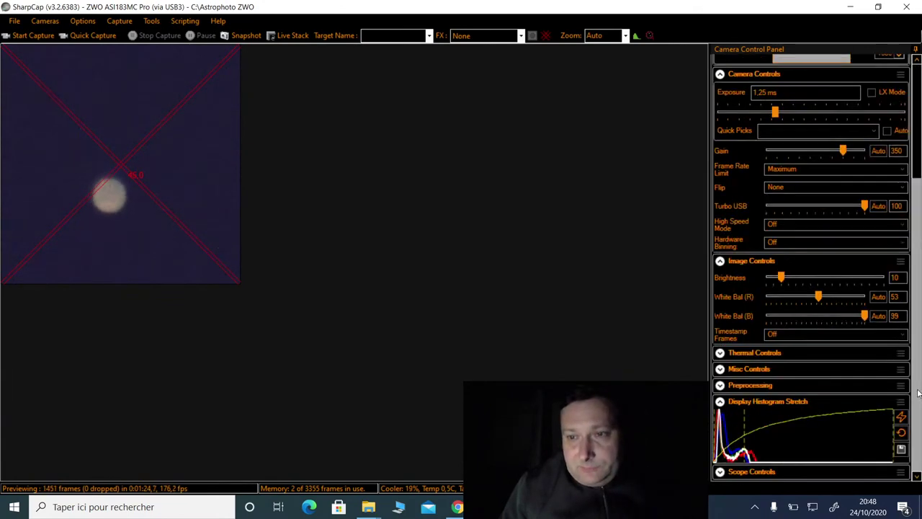
click(900, 434)
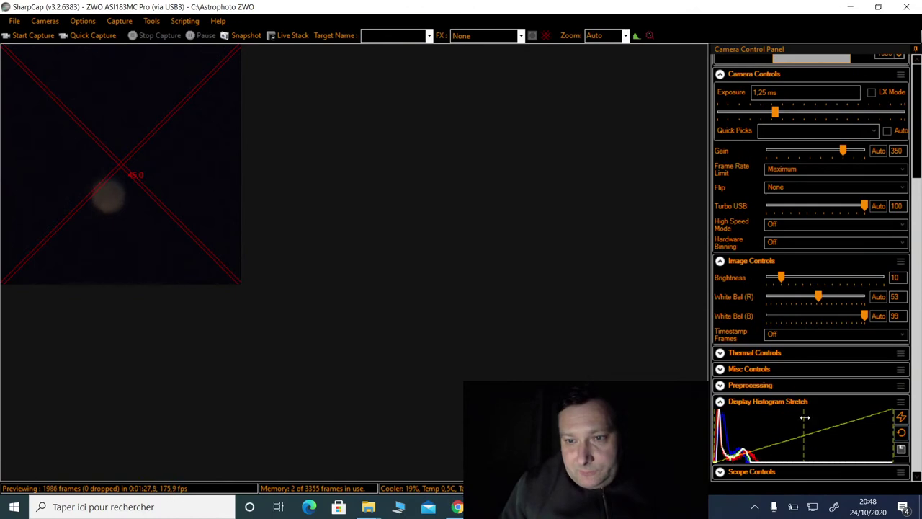
drag(800, 418, 761, 418)
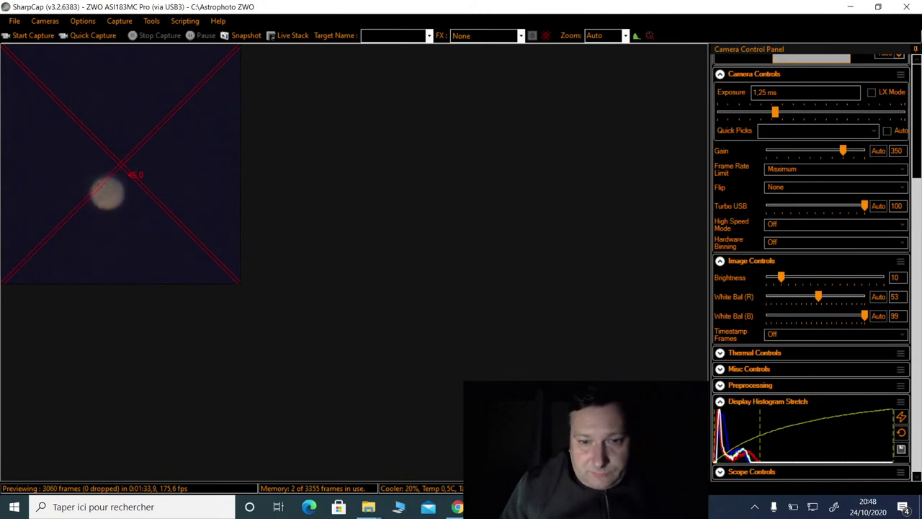
Step: Switch to EQMOD, set the slew rate preset to 1 and nudge the mount west to centre Mars on the reticle
key(alt+Tab)
click(634, 231)
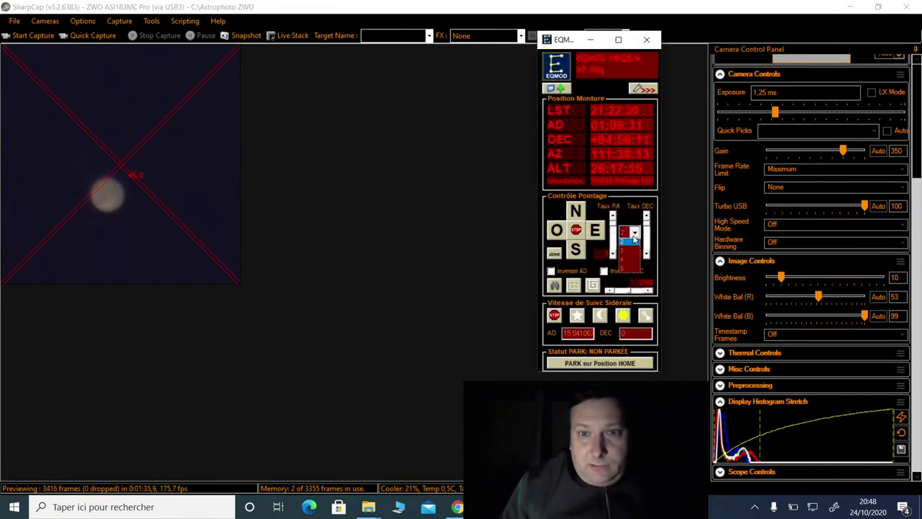
click(627, 246)
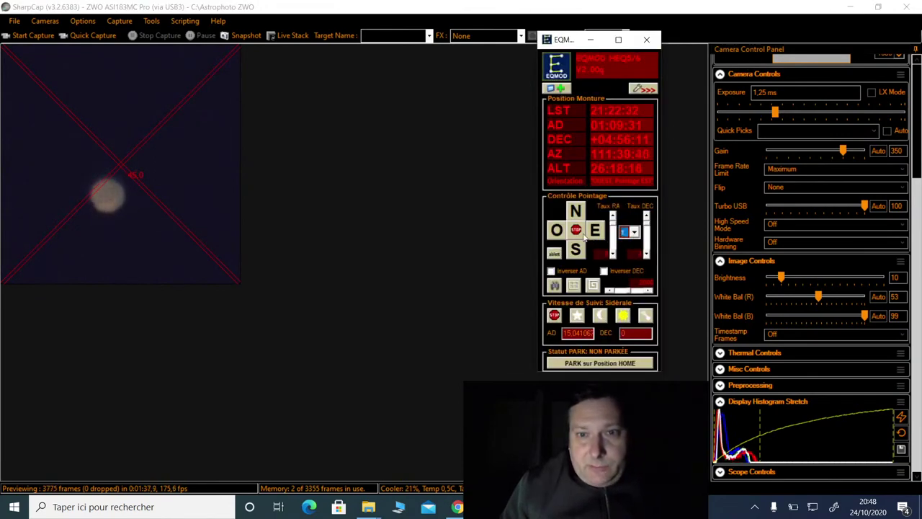
click(560, 234)
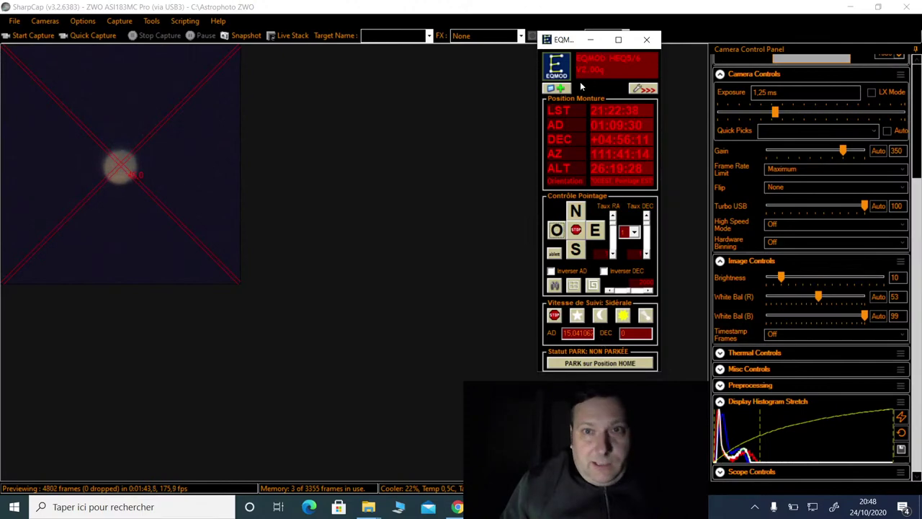
Step: Return to SharpCap and hide the reticle overlay on the Mars preview
click(590, 44)
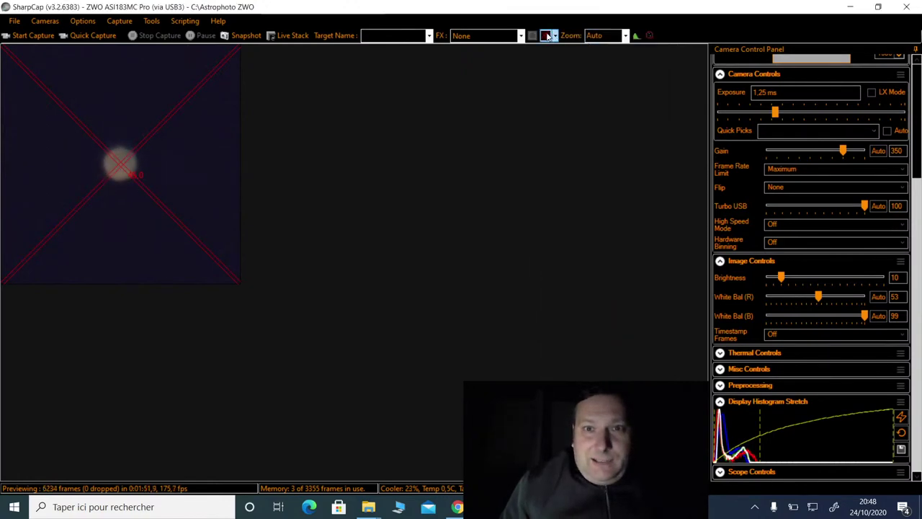
click(547, 36)
click(547, 36)
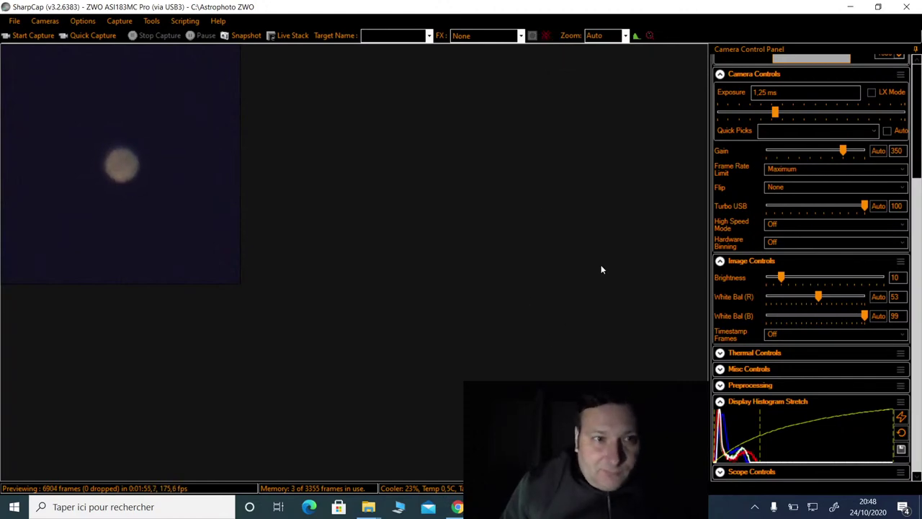
Step: Set the camera gain to 250 and the exposure to 10 ms, and reset the display histogram stretch
click(821, 150)
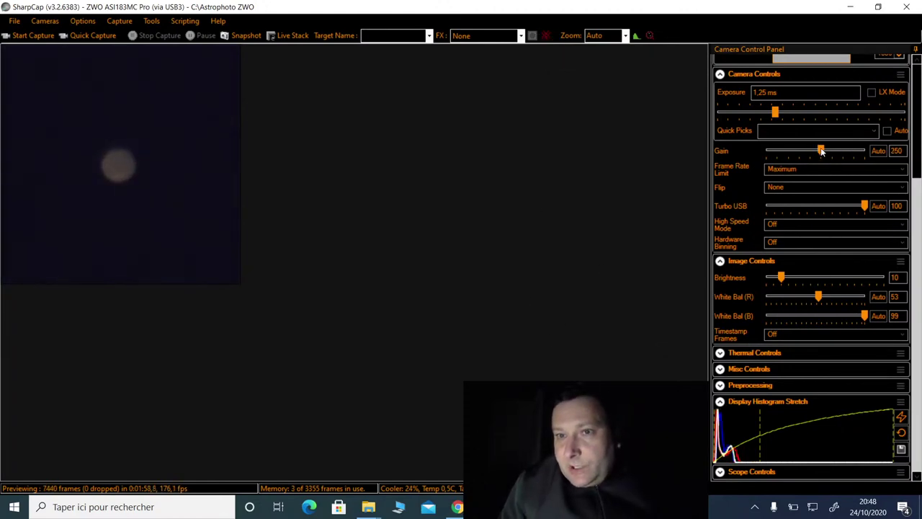
click(802, 112)
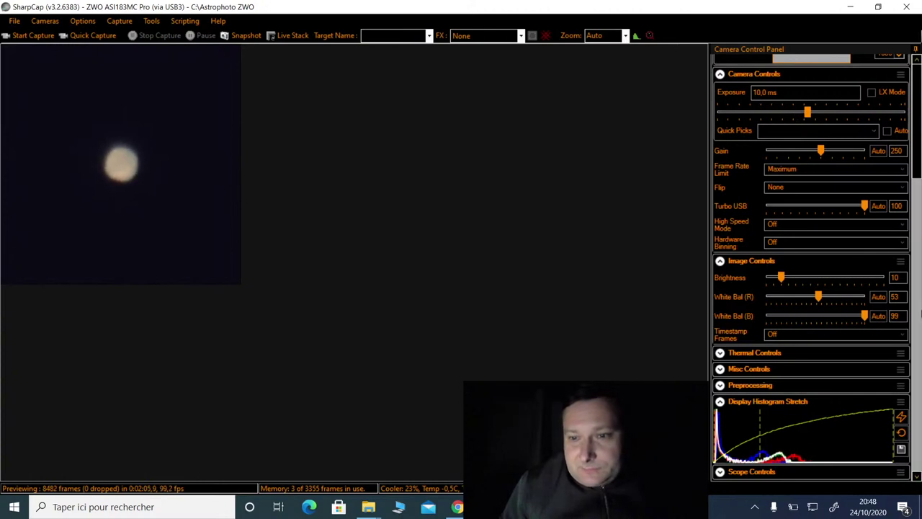
click(901, 433)
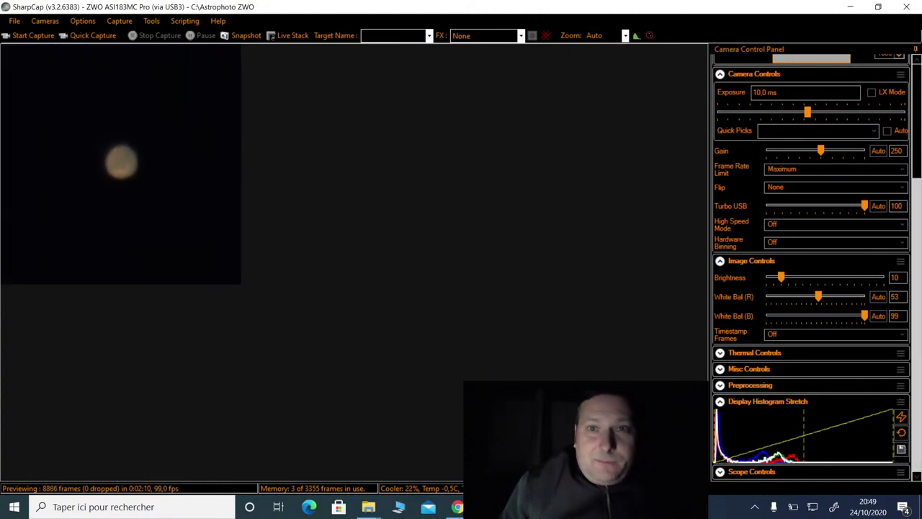
Step: With the preview at 300% zoom, raise the histogram midtone point slightly and set the exposure to 15.8 ms
click(626, 35)
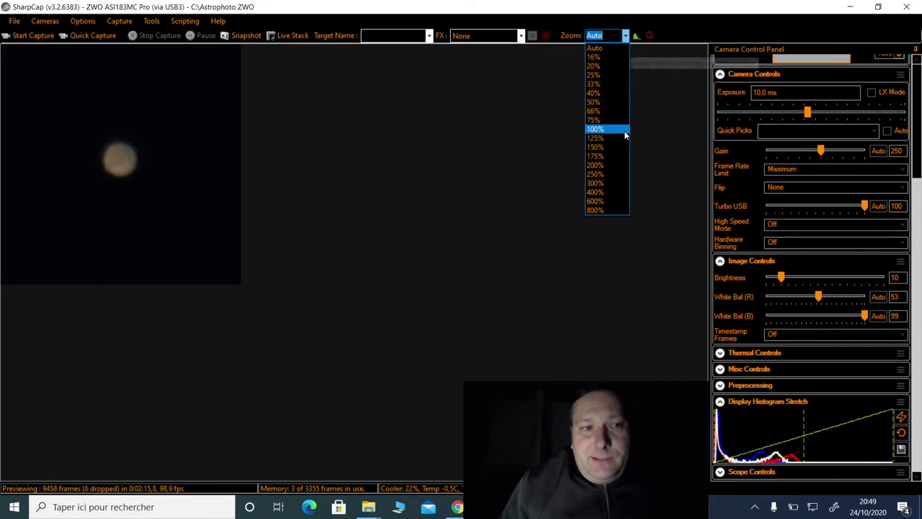
click(611, 185)
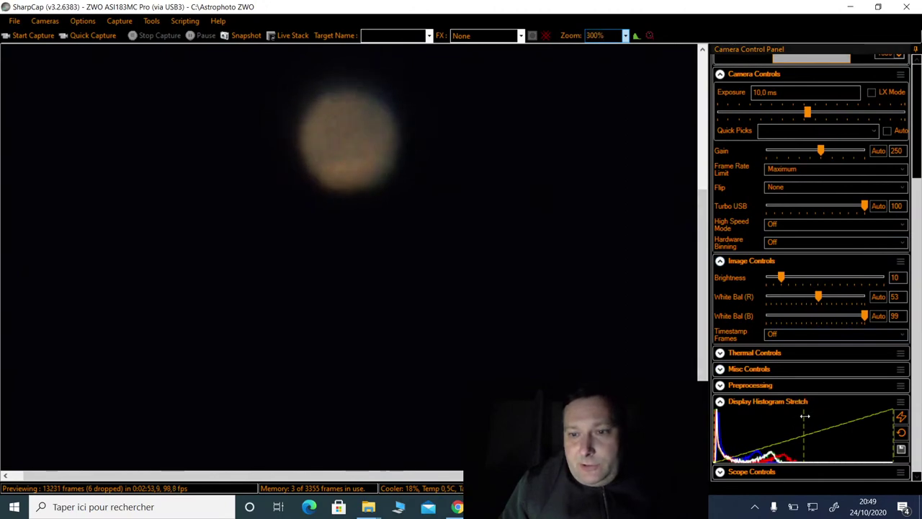
drag(805, 415, 827, 420)
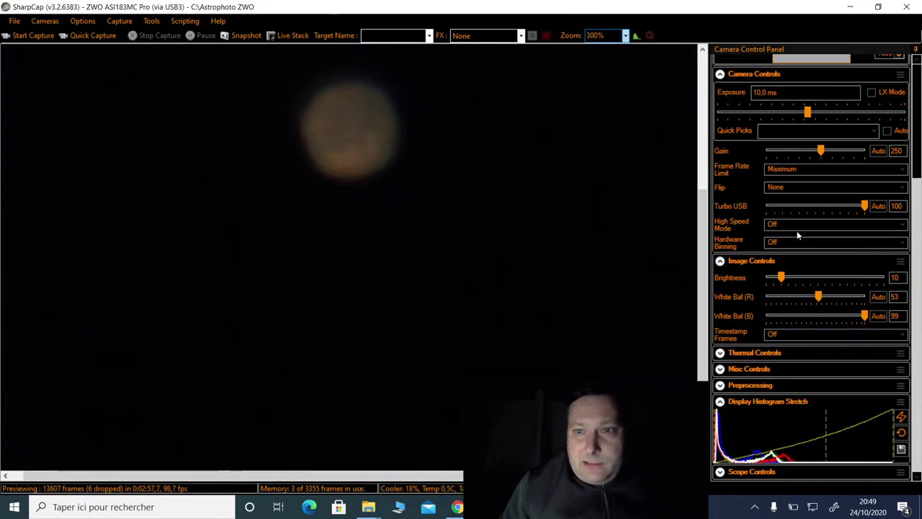
drag(810, 112, 821, 111)
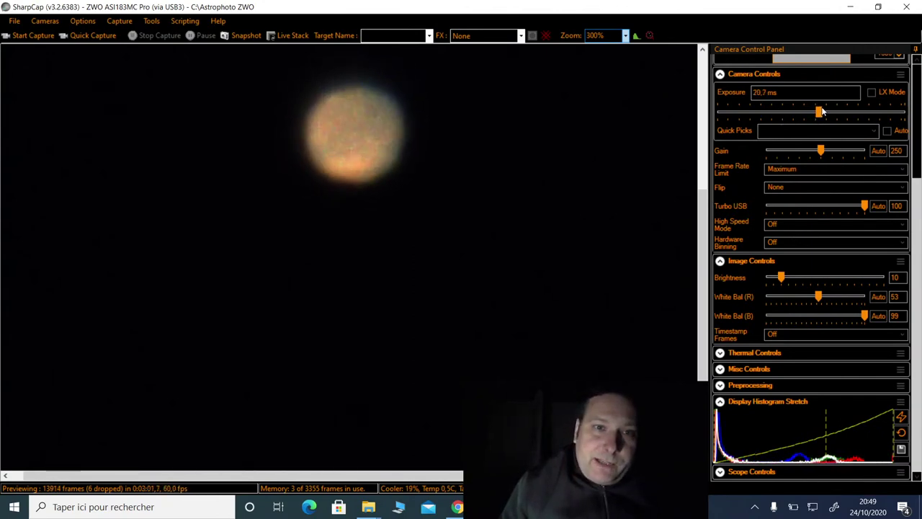
drag(821, 110, 818, 113)
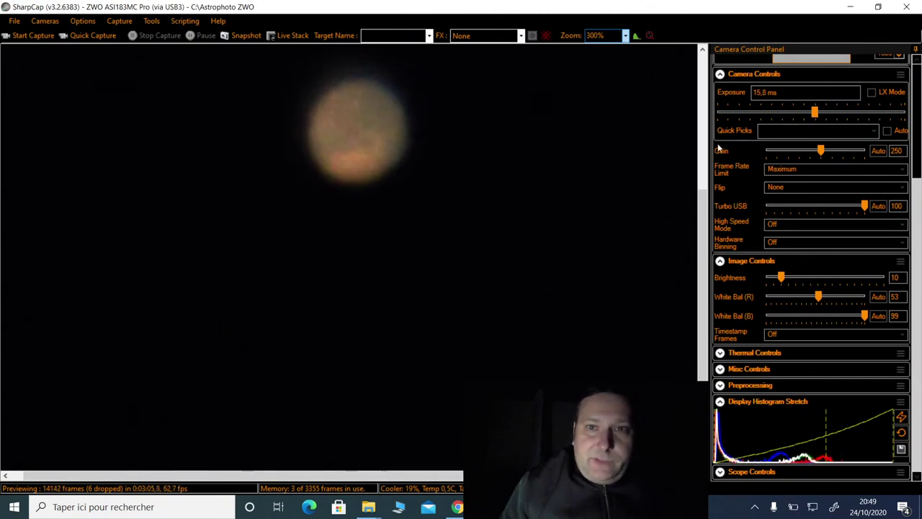
Step: Show the diagonal crosshair reticle over the Mars preview and switch to the EQMOD mount controls
drag(706, 205, 707, 165)
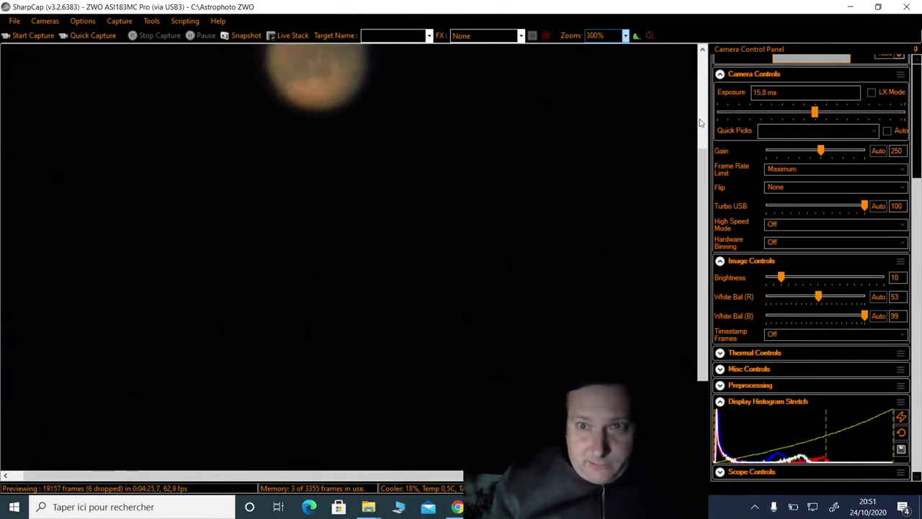
drag(699, 156, 698, 123)
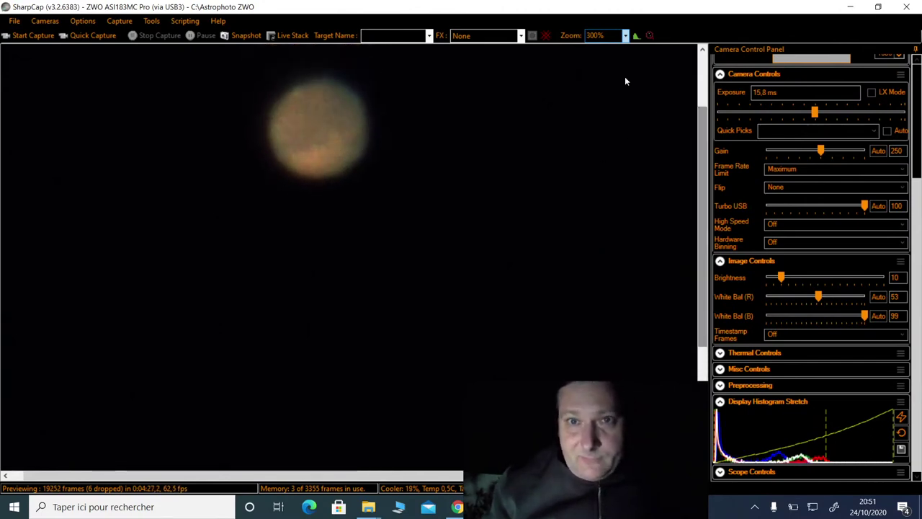
click(545, 36)
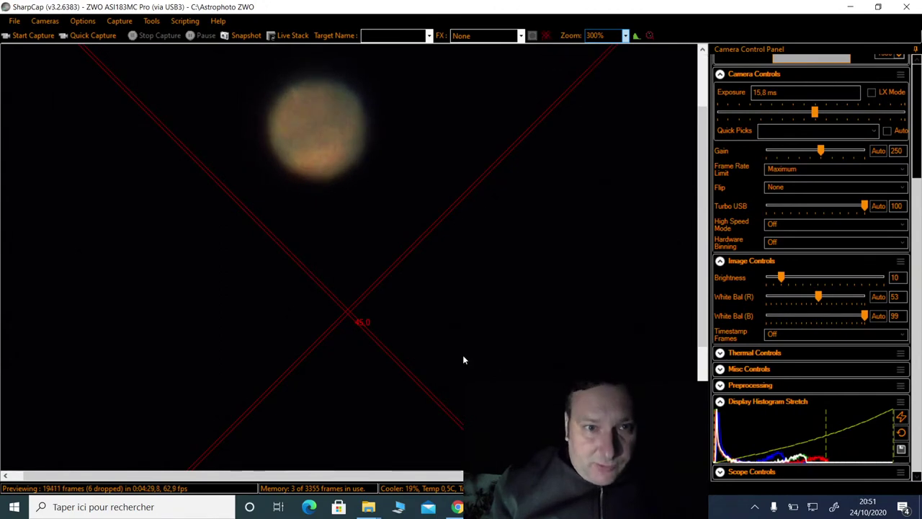
key(alt+Tab)
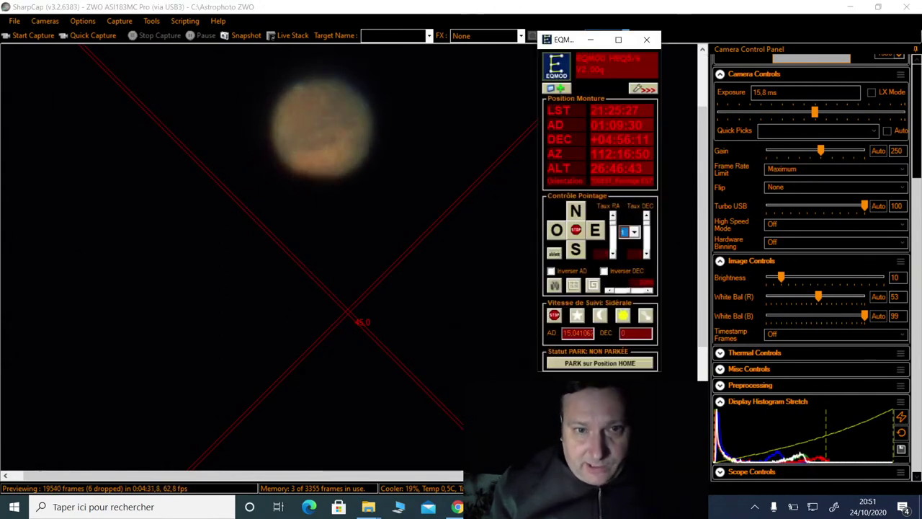
click(591, 39)
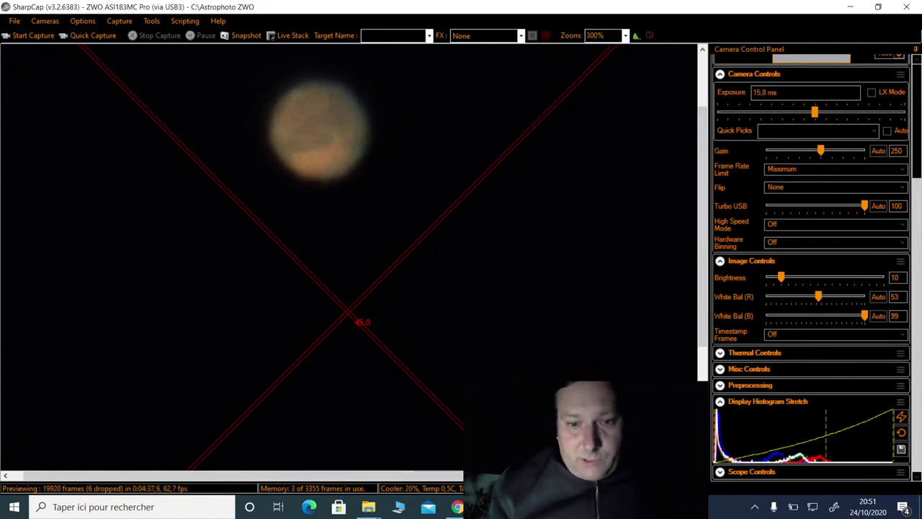
key(alt+Tab)
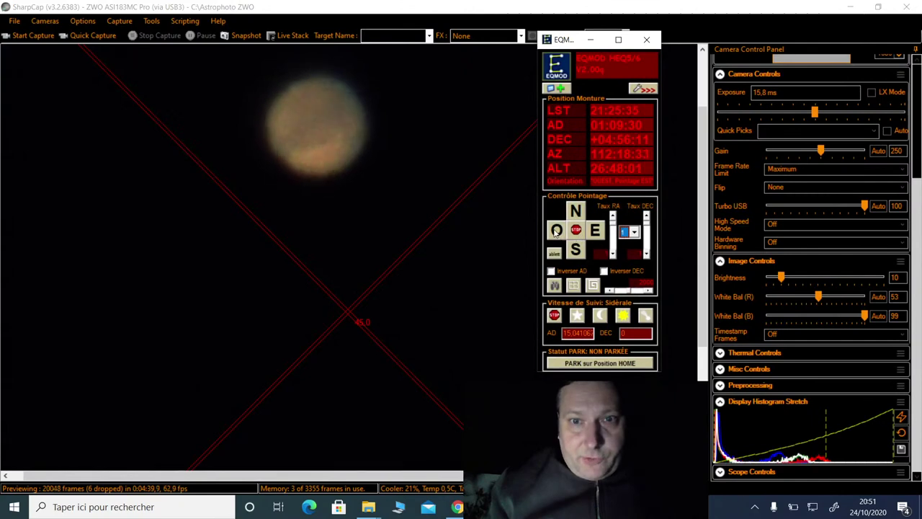
Step: Nudge the mount west, east, south and north in small moves to bring Mars onto the crosshair centre
click(557, 230)
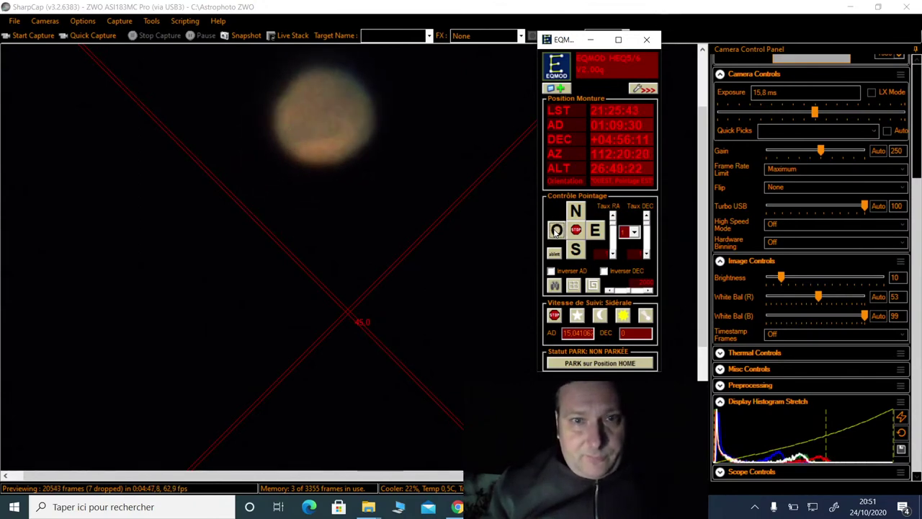
click(596, 231)
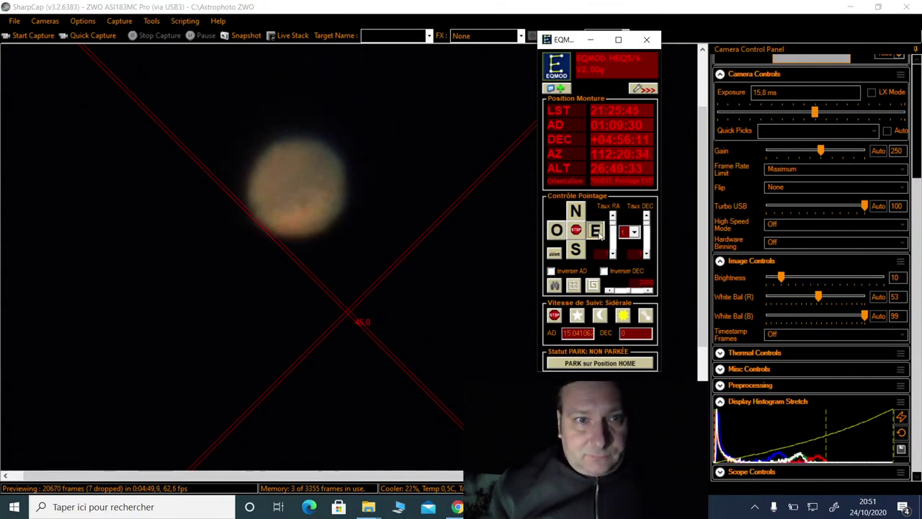
click(576, 250)
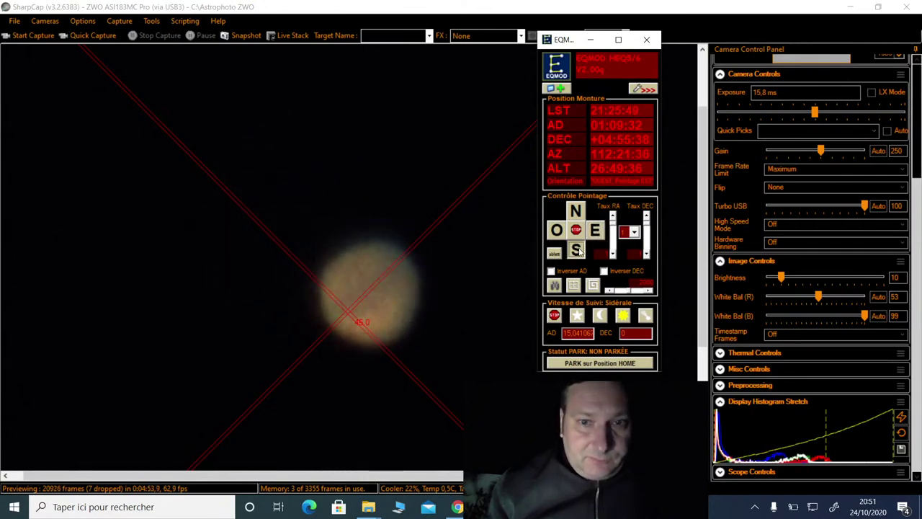
click(556, 230)
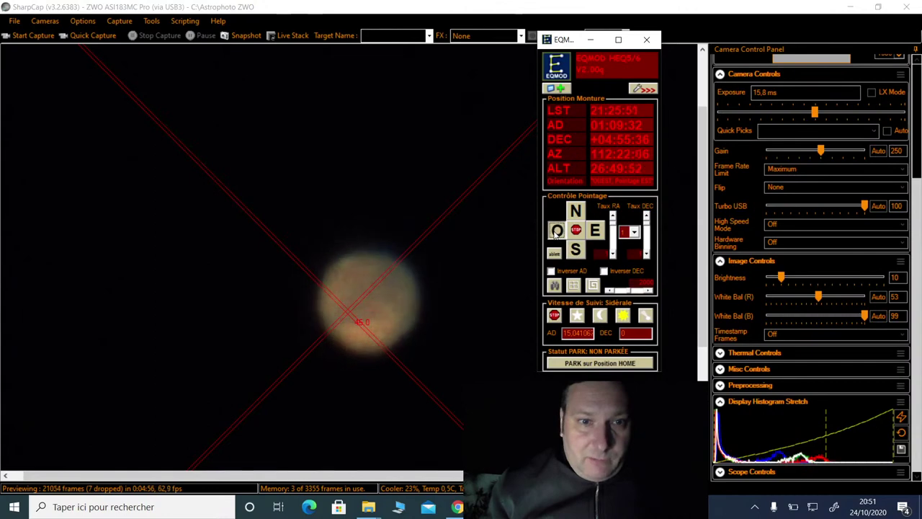
click(595, 229)
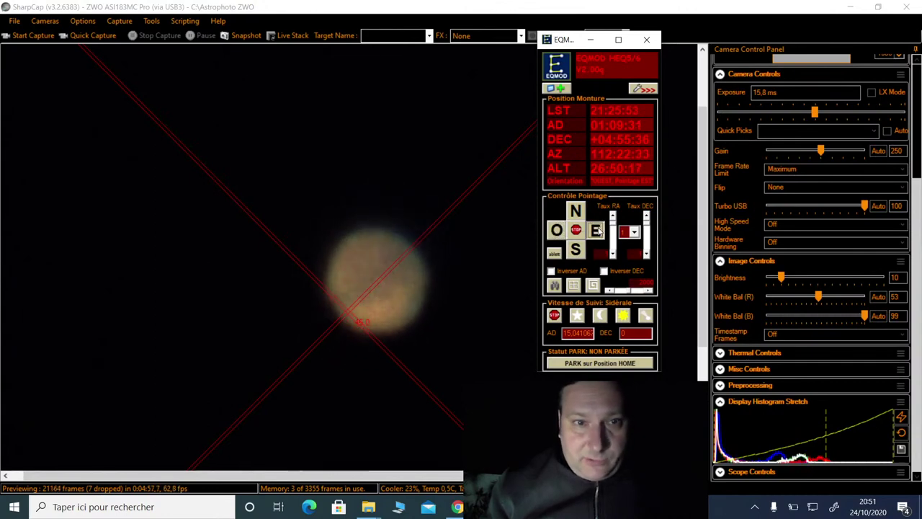
click(574, 228)
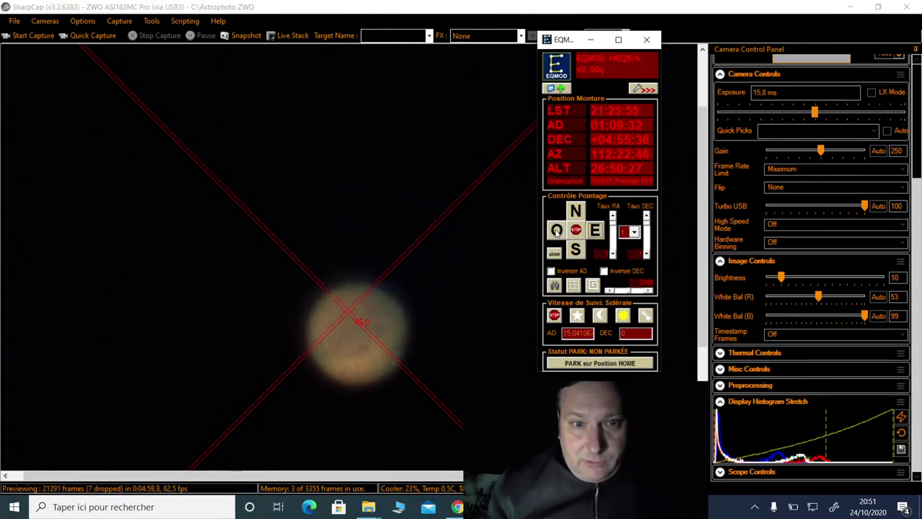
click(575, 211)
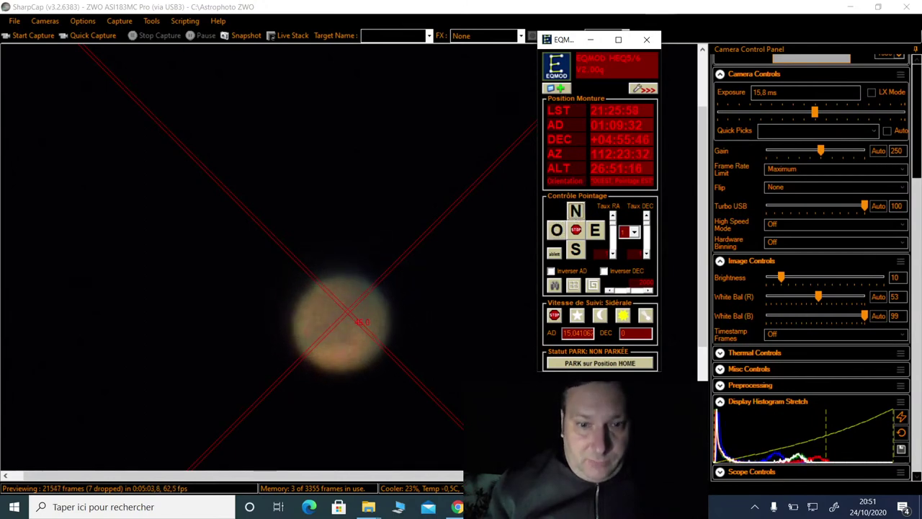
Step: Return to SharpCap and reduce the camera's capture area to 240x240
mouse_move(457, 509)
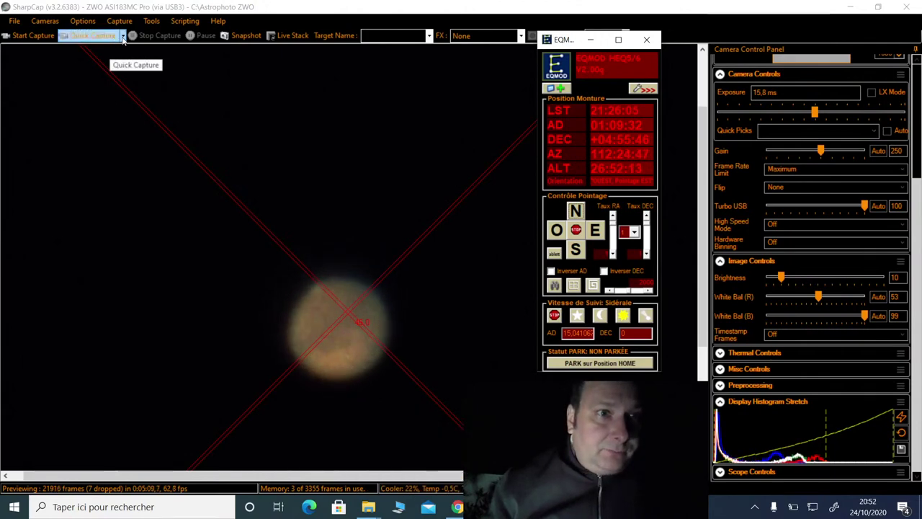
click(121, 38)
click(121, 37)
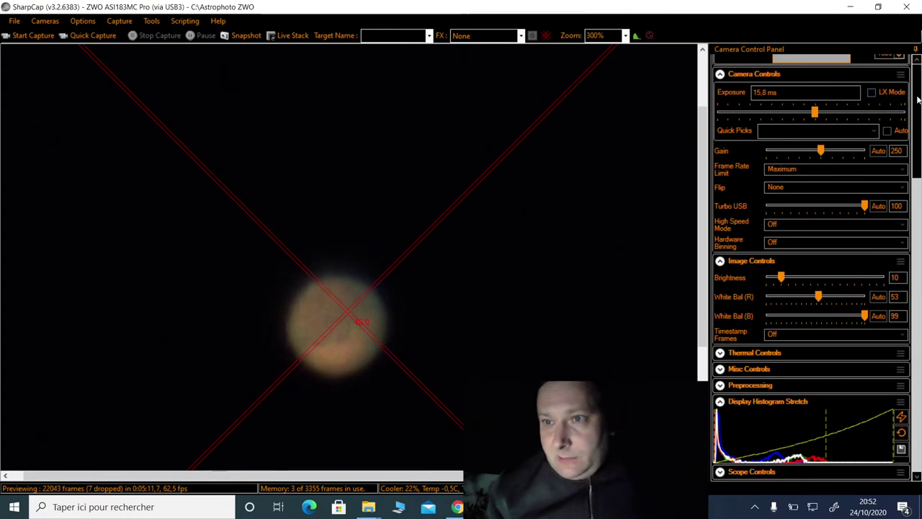
scroll(843, 108, up, 3)
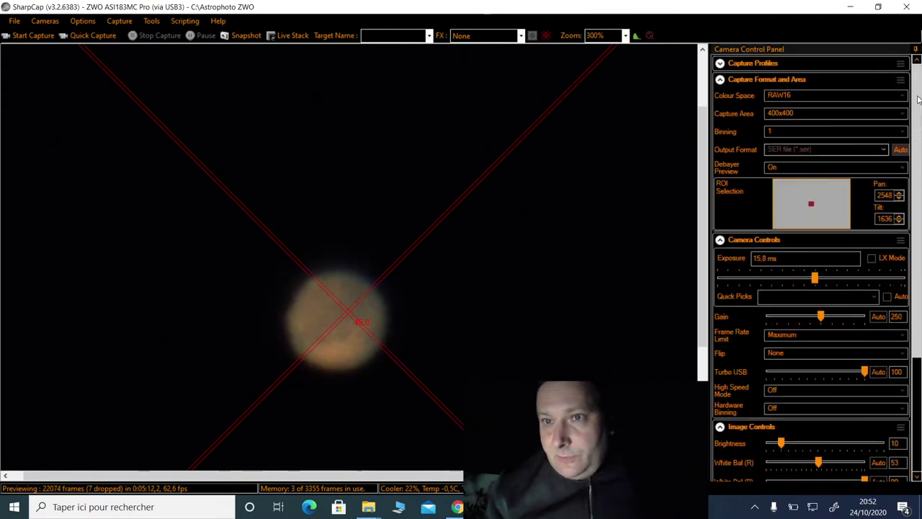
click(808, 115)
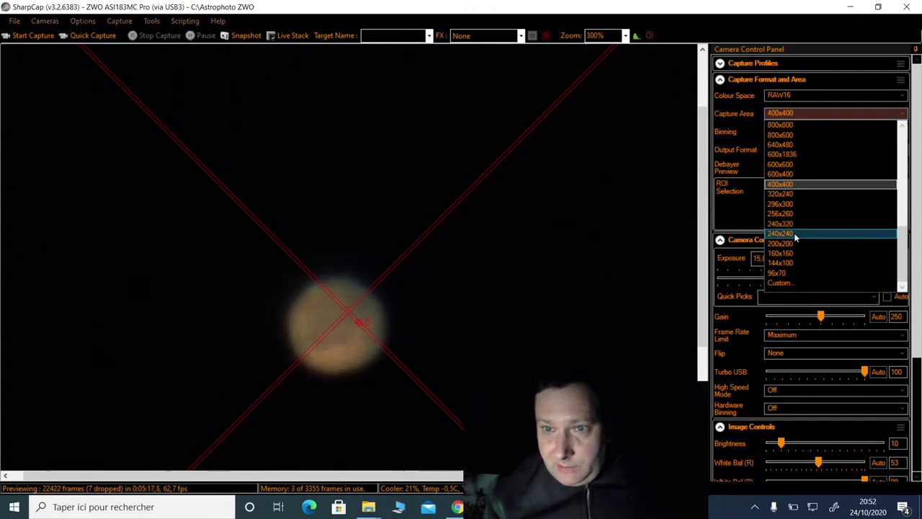
click(794, 233)
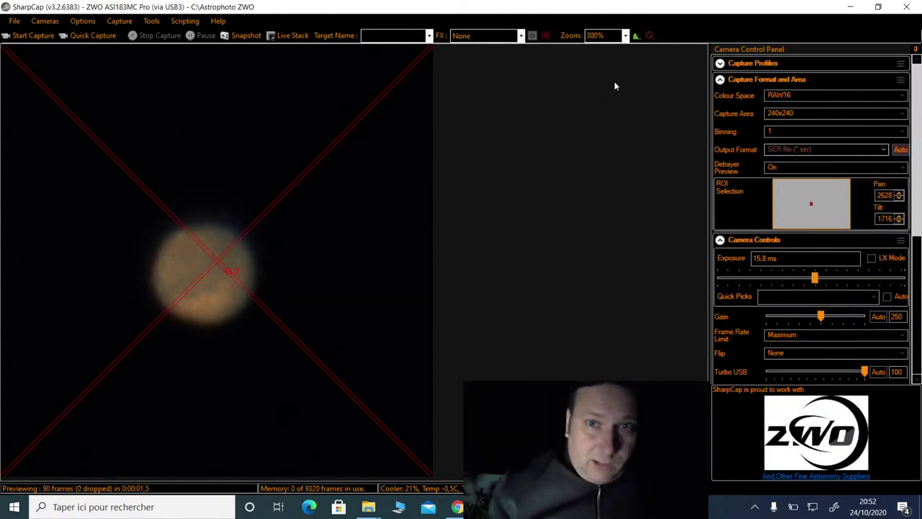
Step: Cycle through the reticle styles until no overlay covers the Mars preview
click(546, 35)
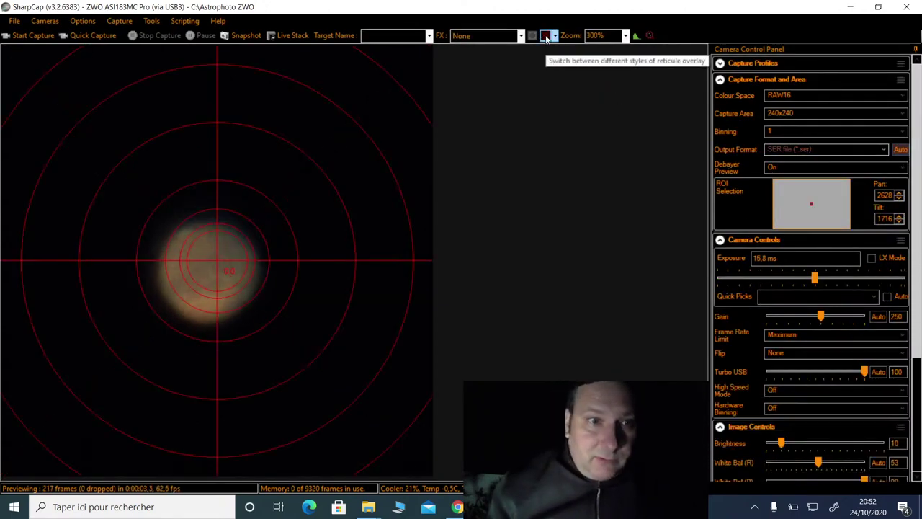
click(546, 35)
click(546, 36)
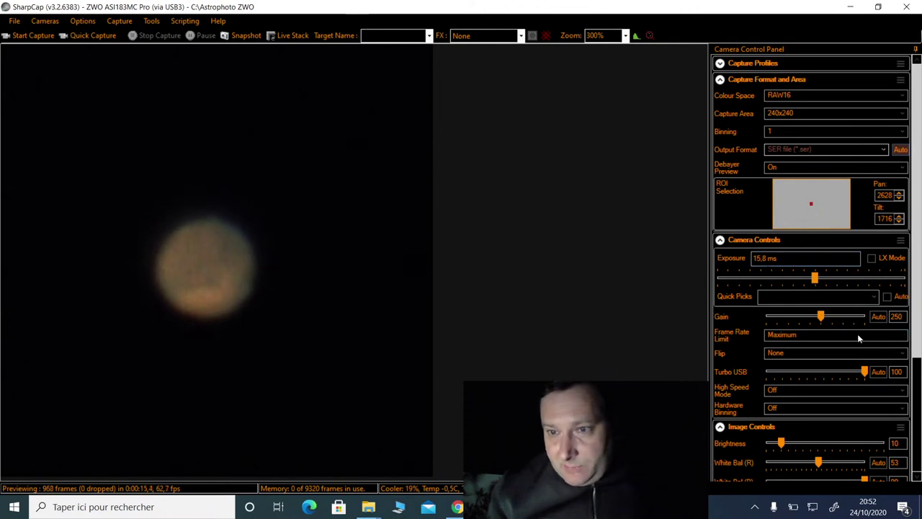
Step: Expand the thermal controls, and set the exposure to 10 ms and the gain to 300
mouse_move(845, 318)
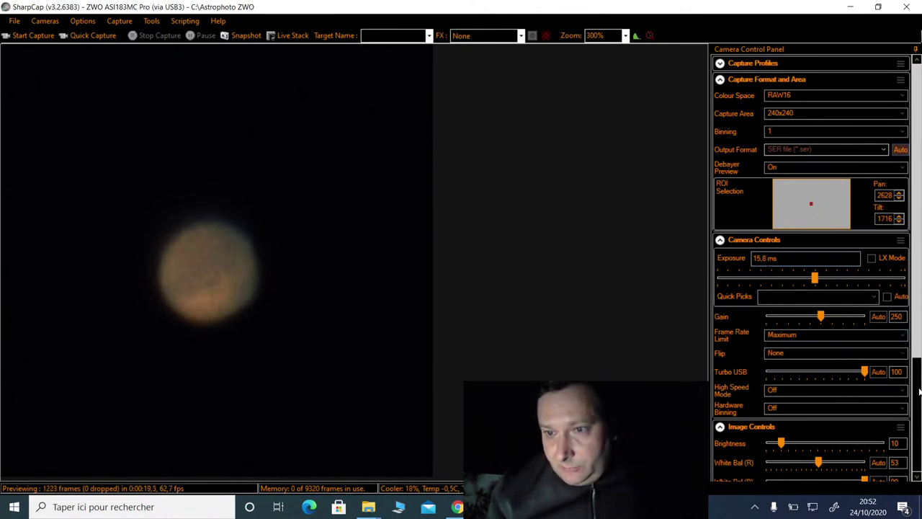
scroll(917, 392, down, 3)
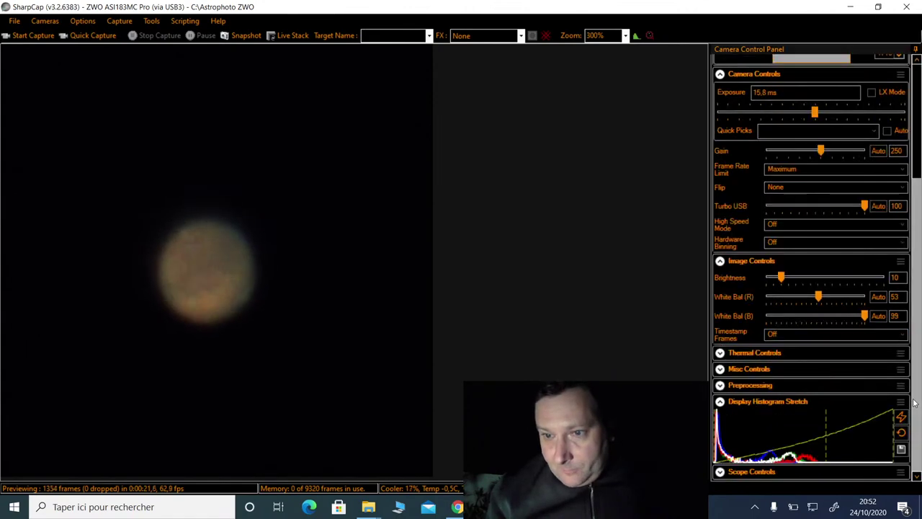
click(750, 353)
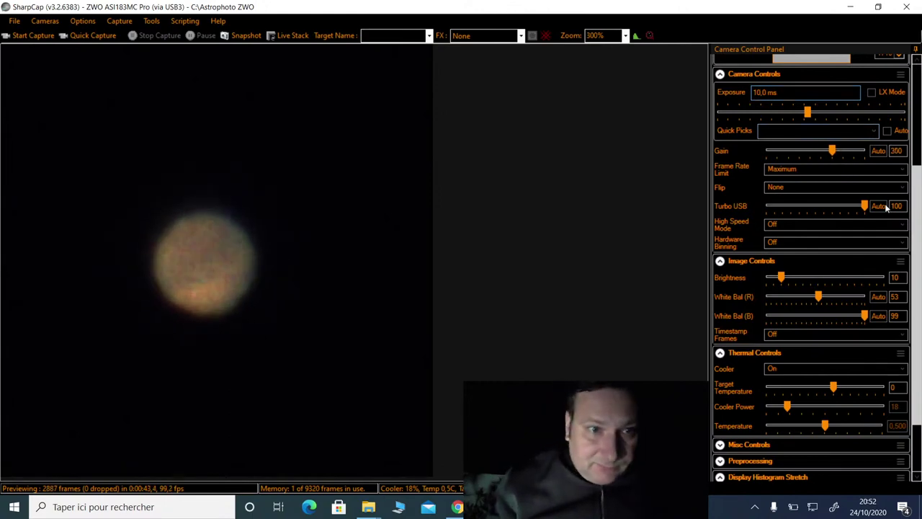
drag(919, 218, 920, 309)
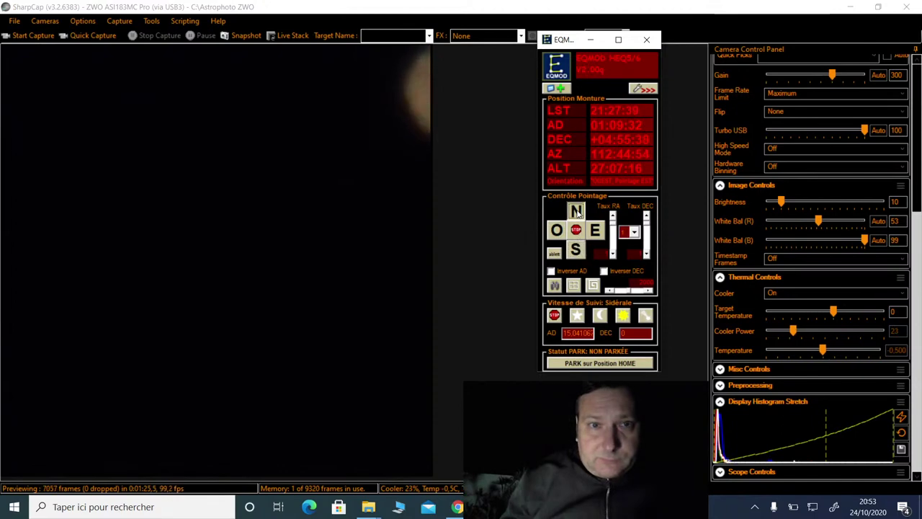
Step: Nudge the mount north, east, west and south in small moves to centre Mars in the 240x240 frame, and minimise EQMOD
click(576, 212)
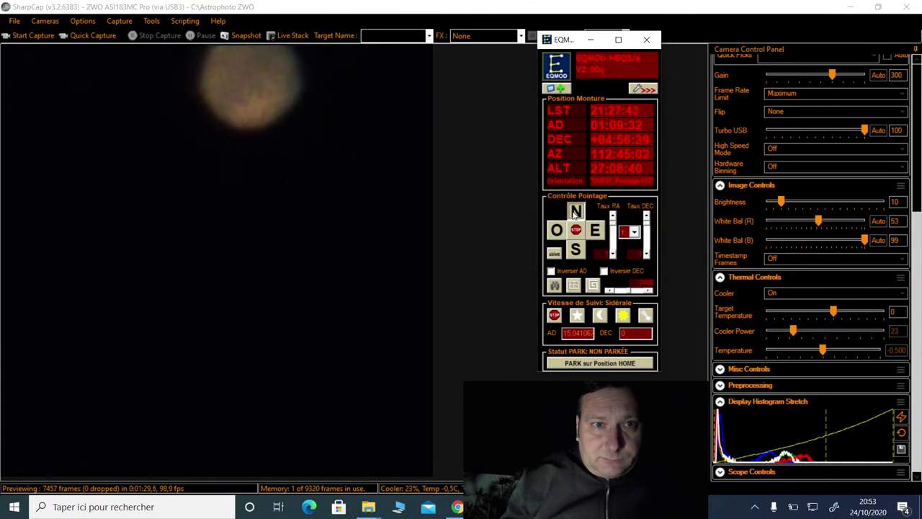
click(595, 231)
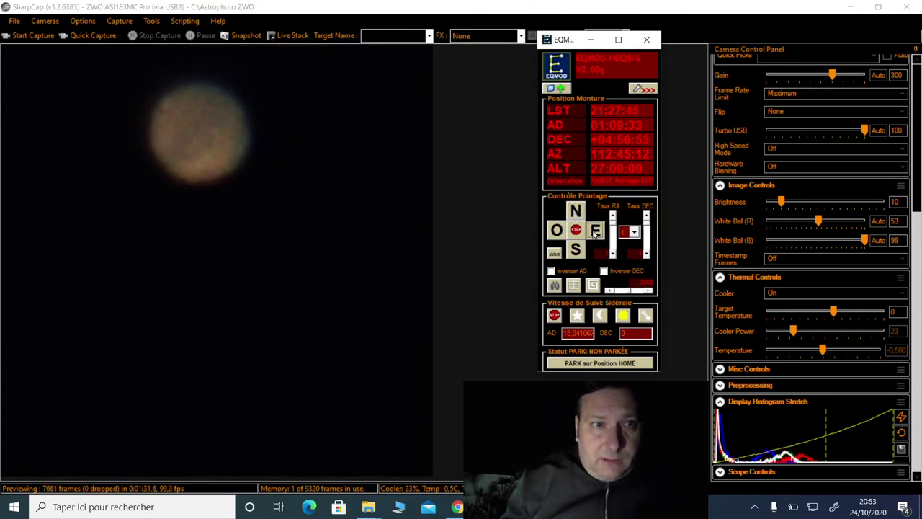
click(557, 231)
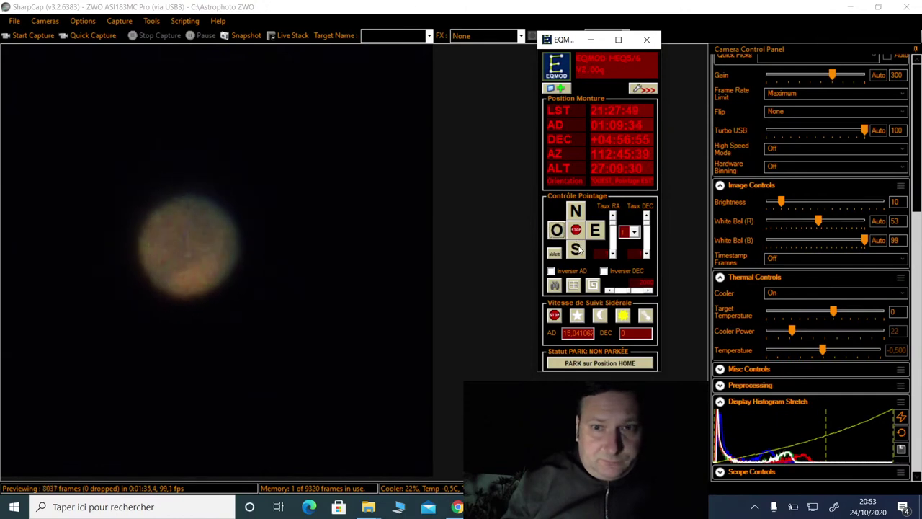
click(576, 249)
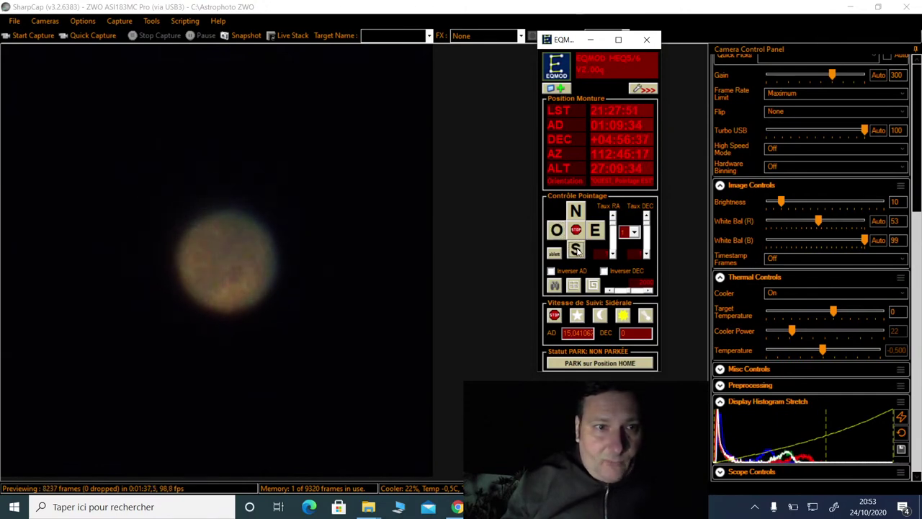
click(591, 41)
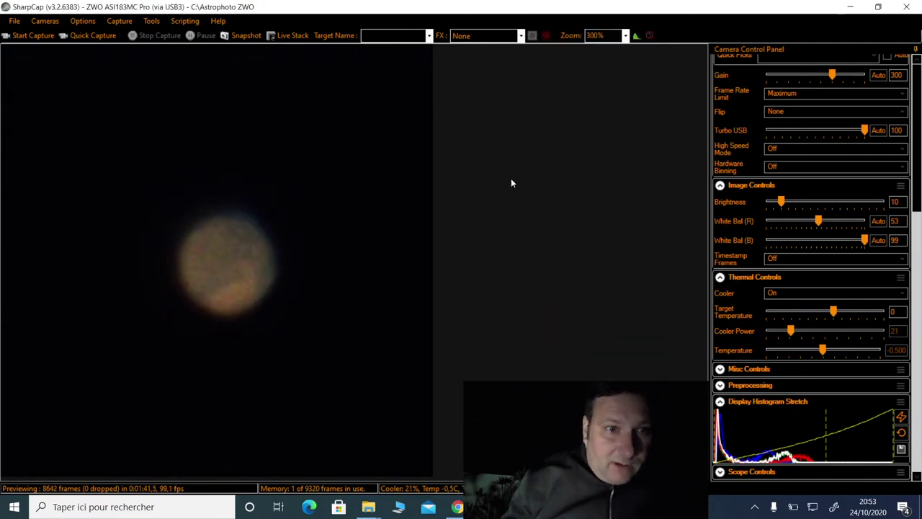
Step: Check the centring of Mars against the diagonal and circular reticle overlays, and turn the overlay off
click(545, 38)
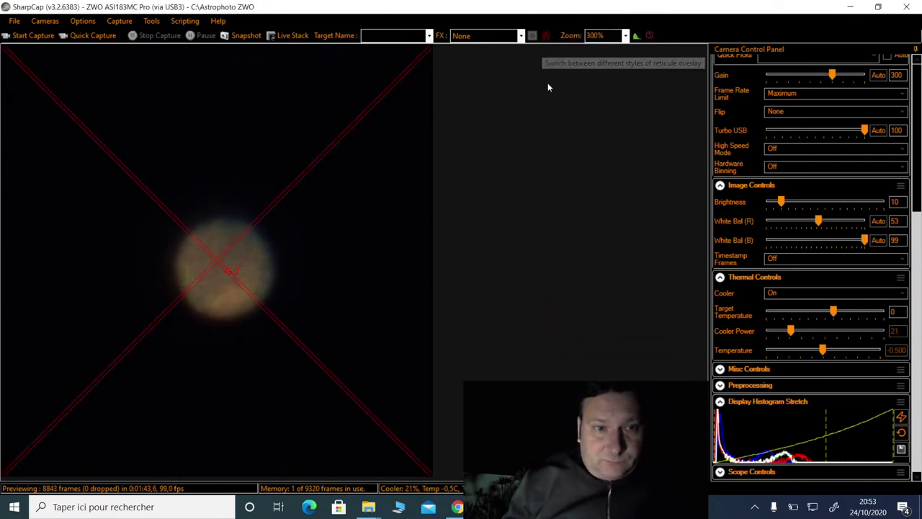
click(545, 39)
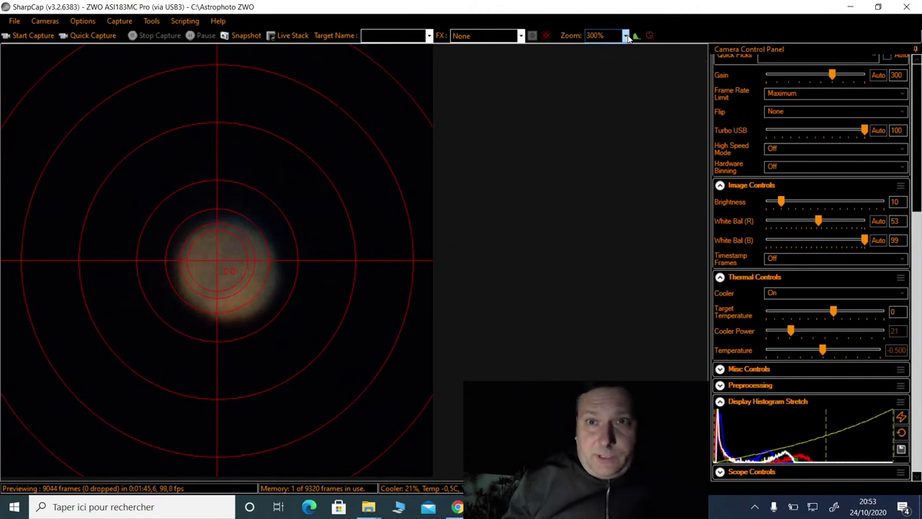
click(546, 38)
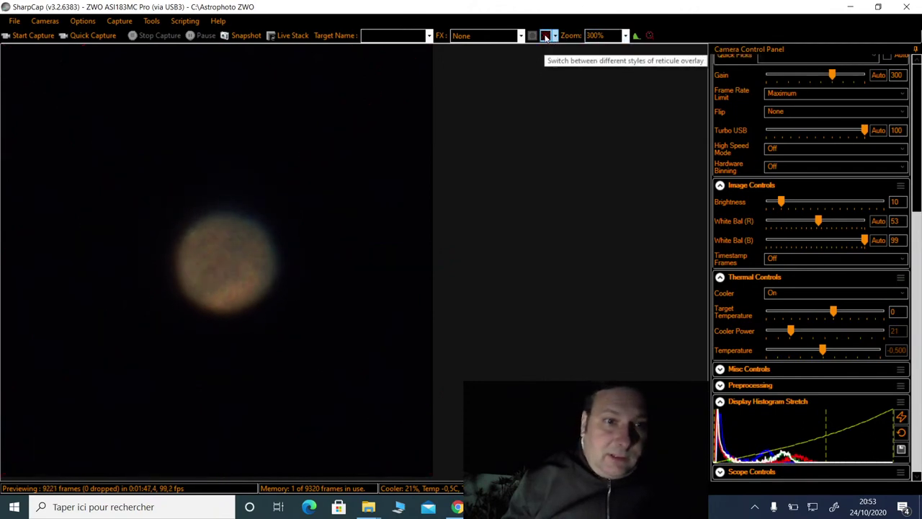
Step: Try a 600% zoom on the Mars preview and settle on 400%
click(625, 35)
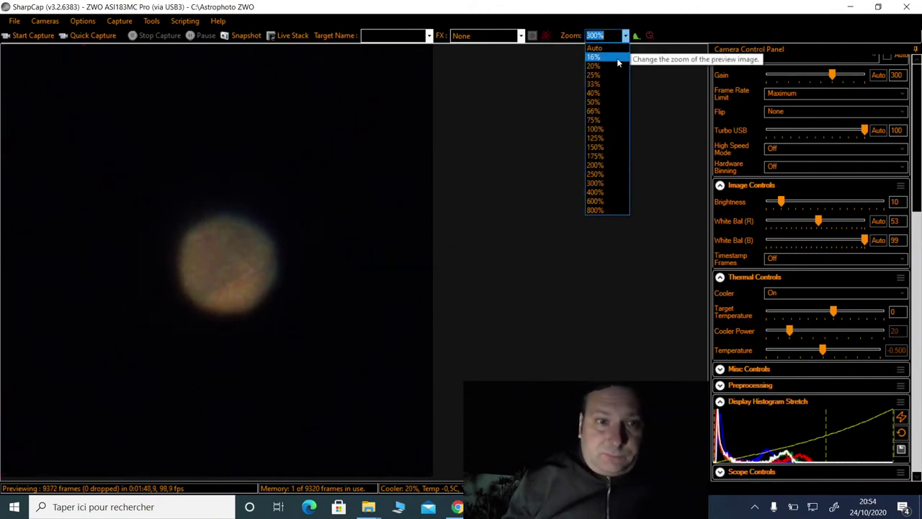
click(612, 201)
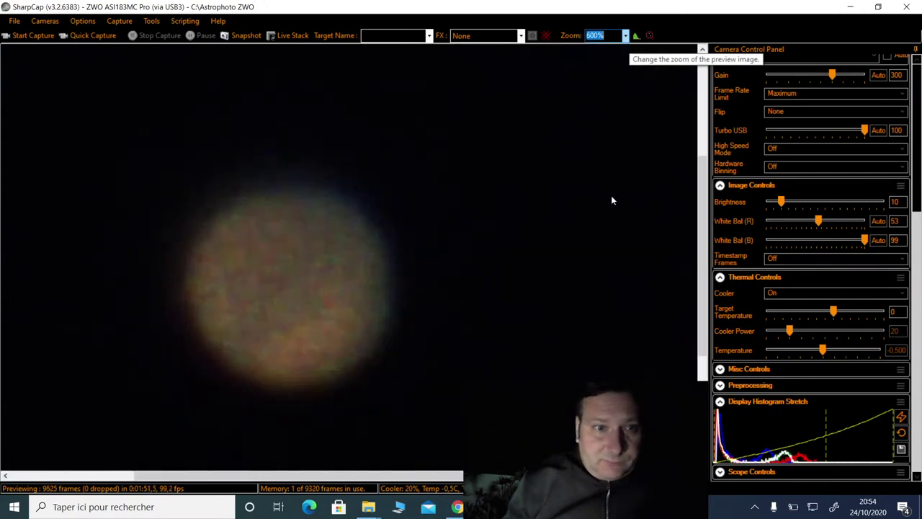
click(625, 36)
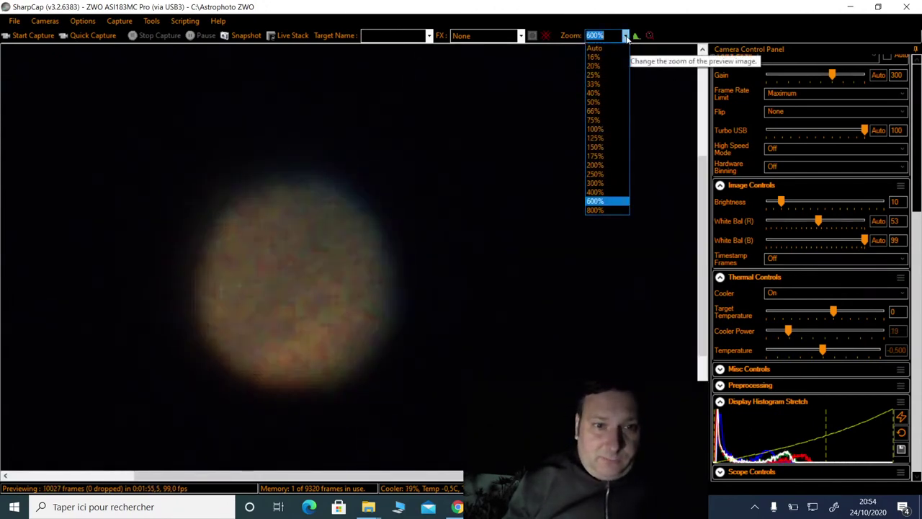
click(611, 193)
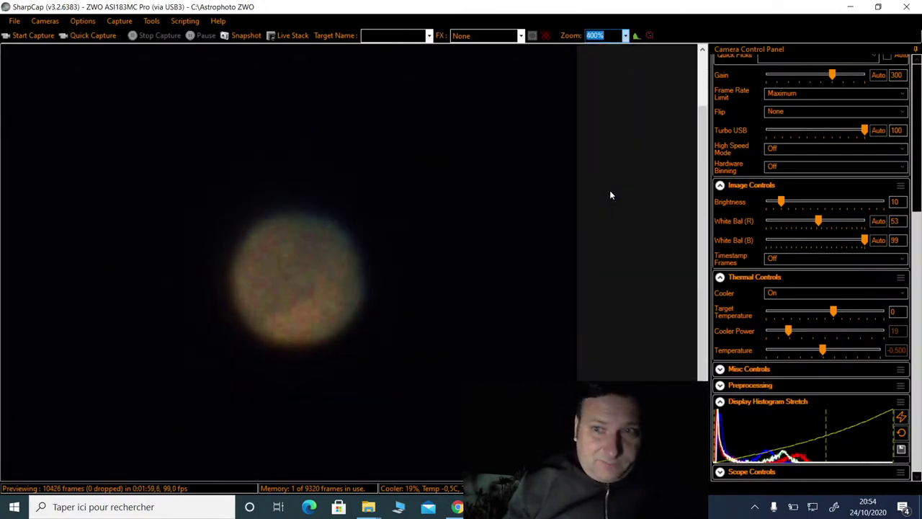
Step: Reduce the camera's capture area to 160x160
scroll(873, 121, up, 5)
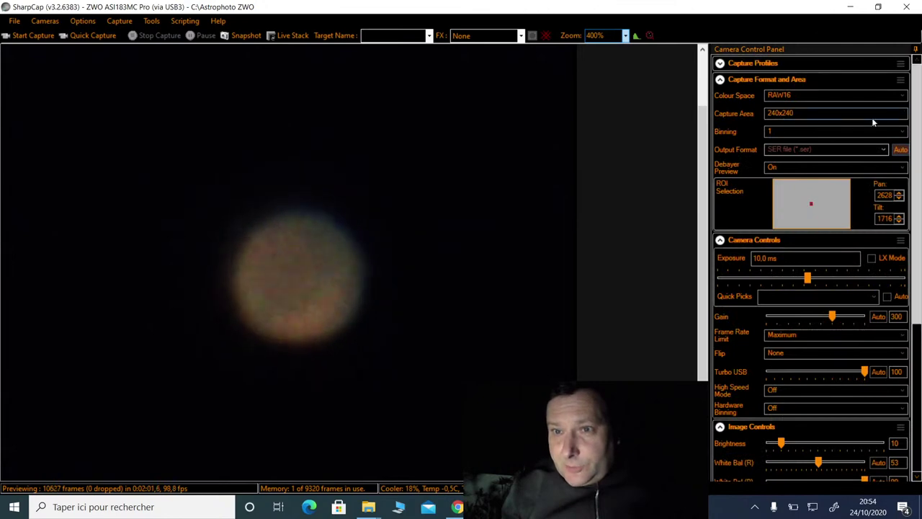
click(821, 114)
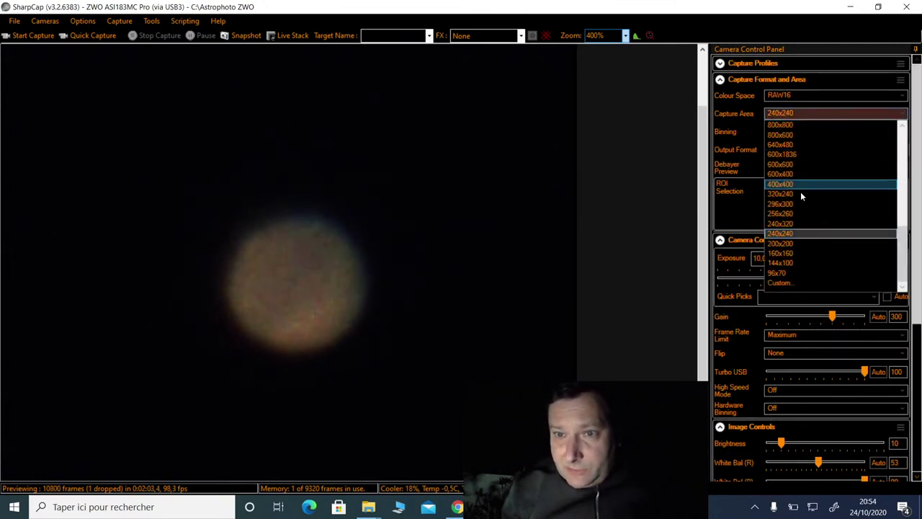
click(794, 253)
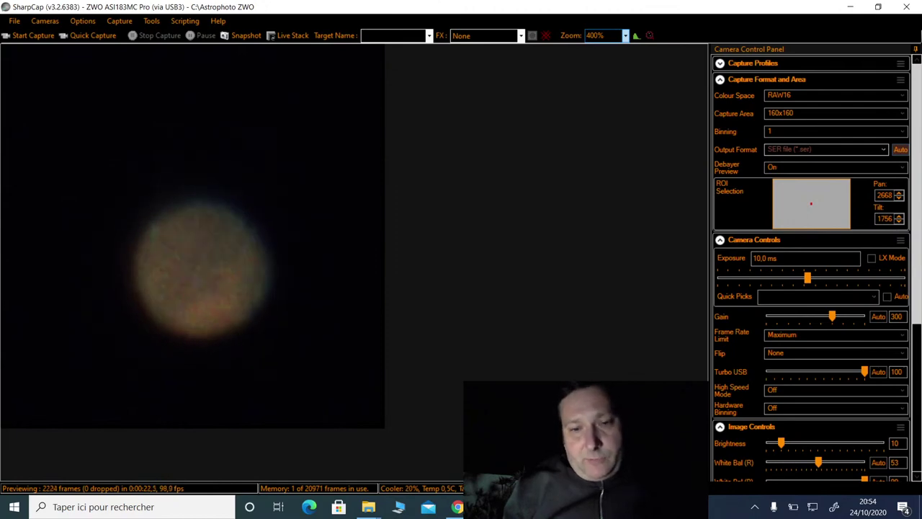
Step: Switch to EQMOD, nudge the mount slightly west to recentre Mars in the smaller frame, and minimise EQMOD
key(alt+Tab)
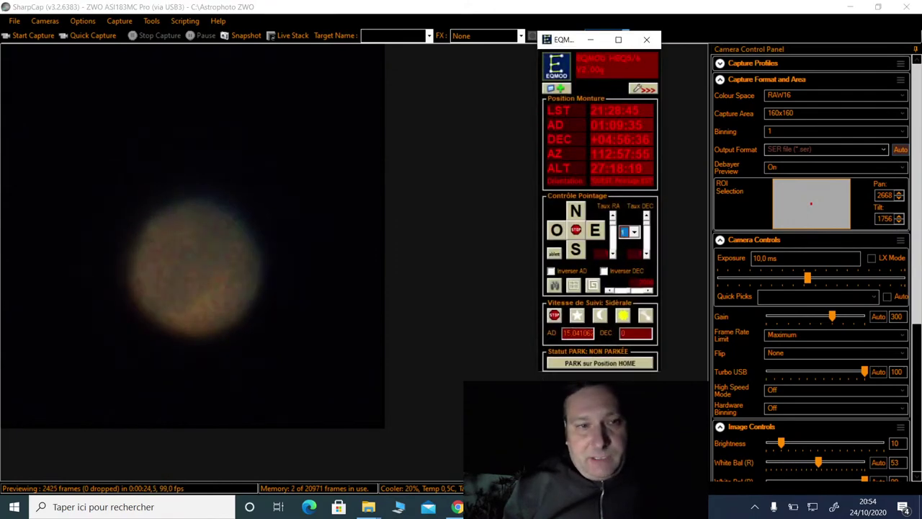
click(558, 231)
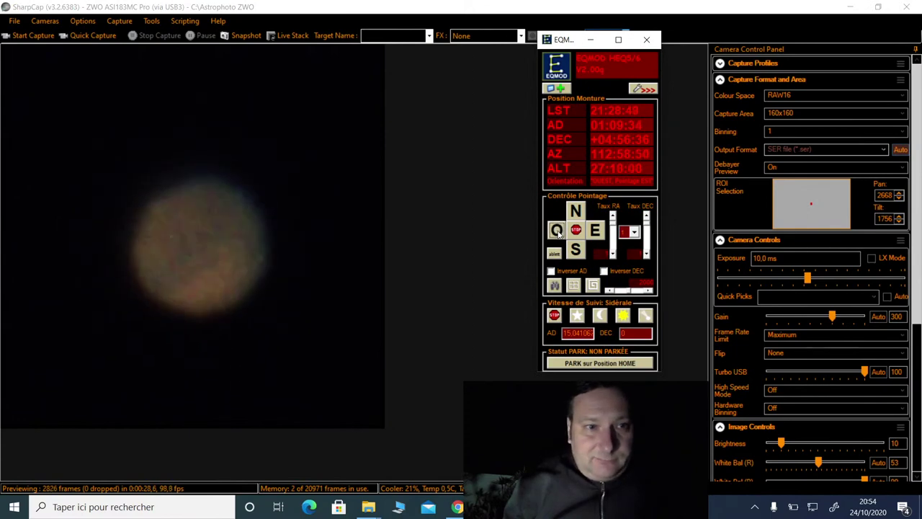
click(591, 40)
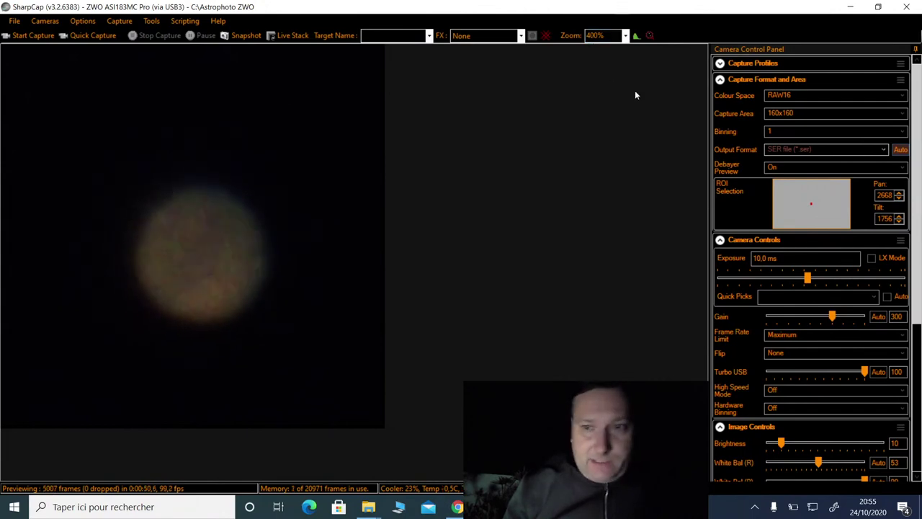
Step: Set the camera gain to 350 and try a 5 ms exposure on Mars
click(851, 322)
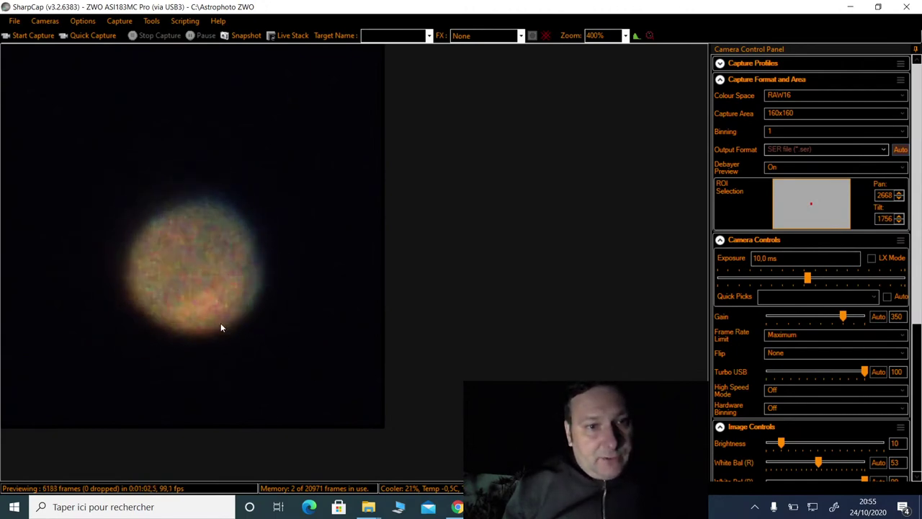
click(757, 279)
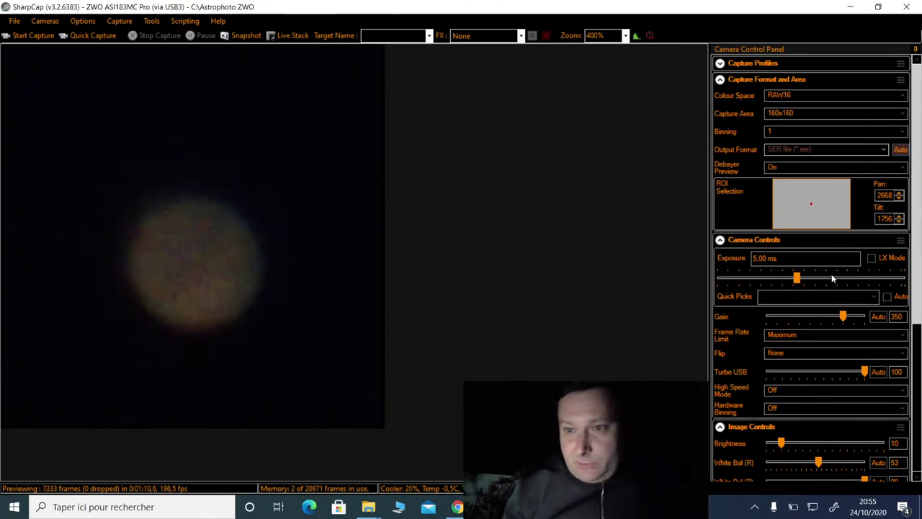
Step: Reset the display histogram stretch and start a quick capture of 5000 frames
click(919, 361)
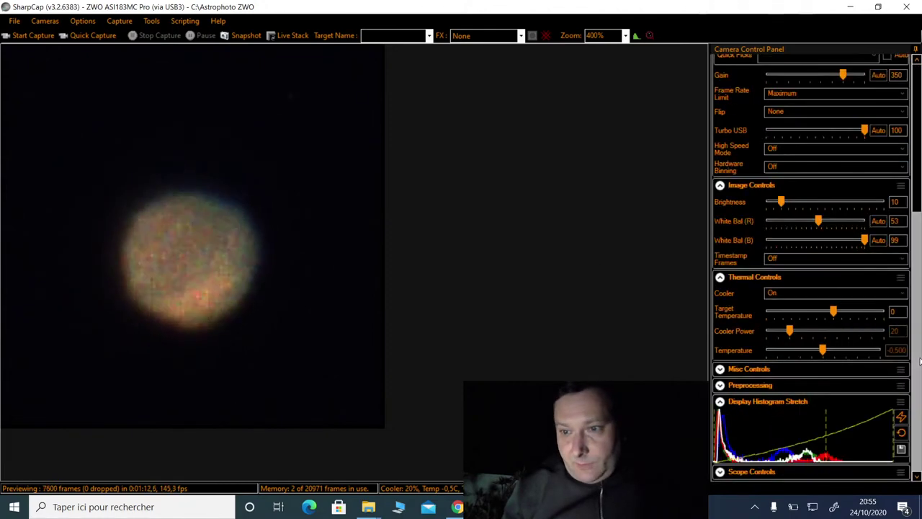
click(901, 432)
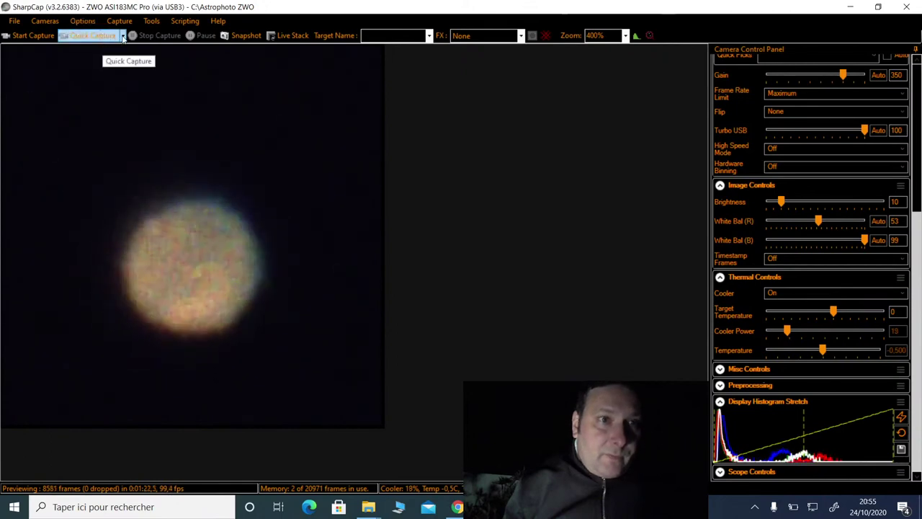
click(123, 36)
click(120, 128)
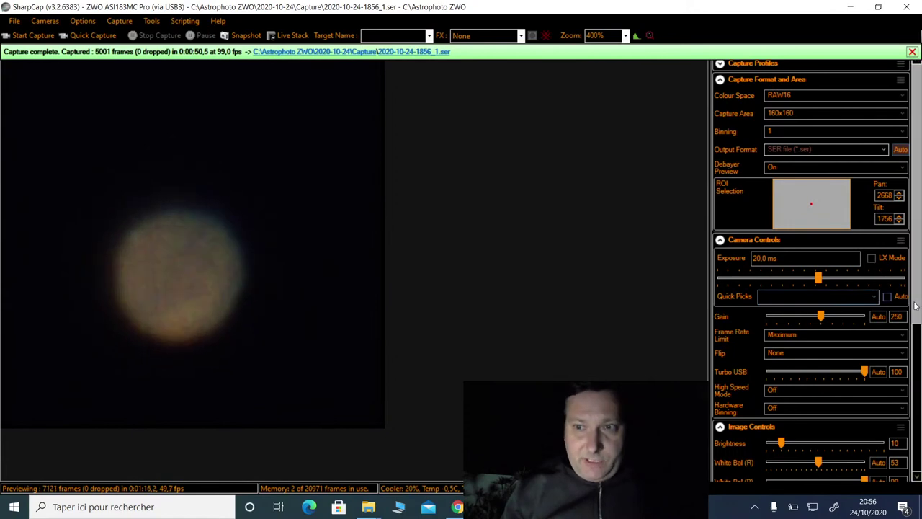
Step: Lower the midtone point of the display histogram stretch to brighten the preview, and start another 5000-frame quick capture
drag(916, 307, 912, 487)
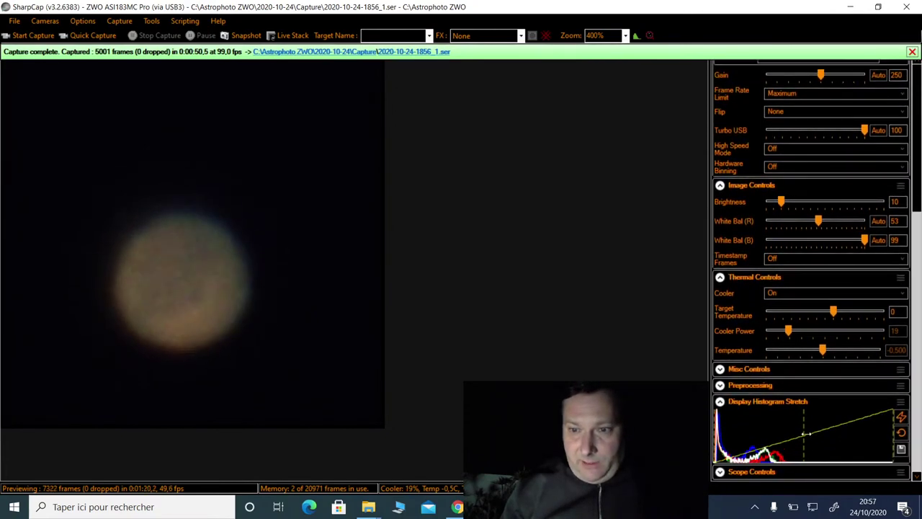
drag(804, 431, 781, 429)
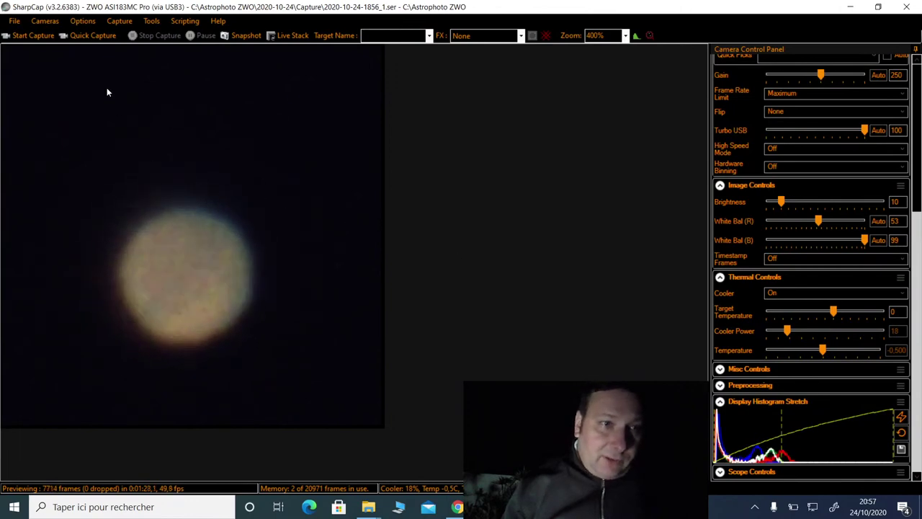
click(99, 38)
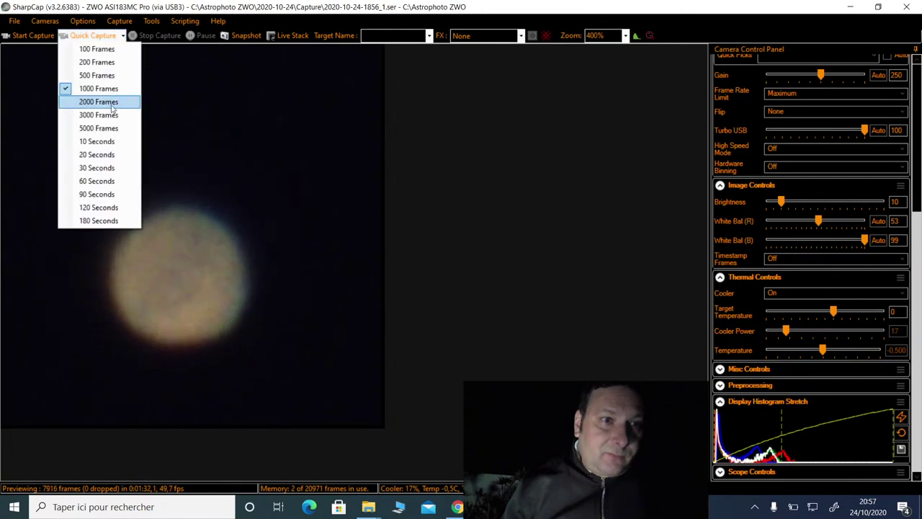
click(90, 128)
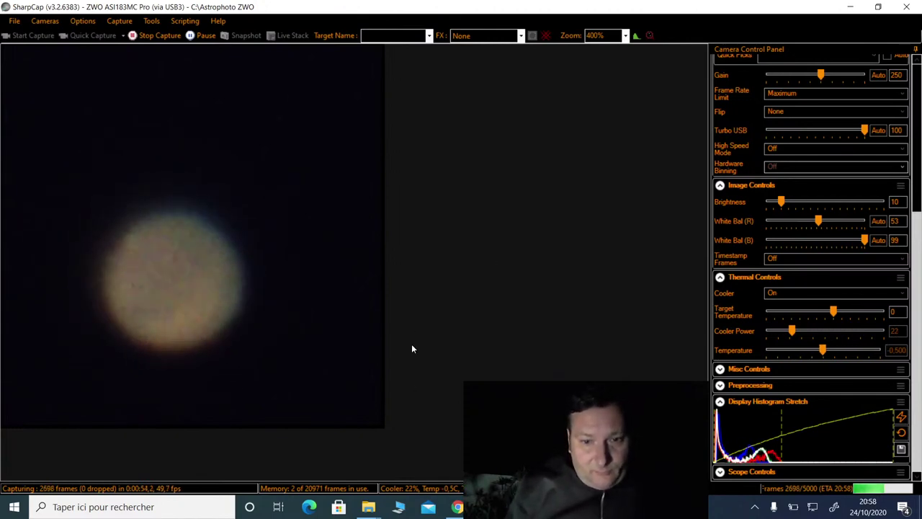
Step: Open the YouTube live chat window in Chrome, read the viewers' messages during the capture, and minimise it
mouse_move(456, 506)
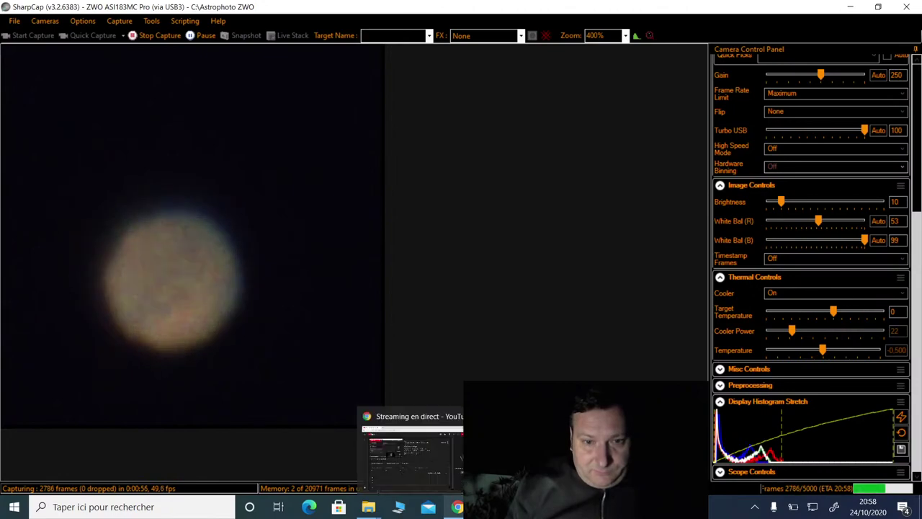
click(515, 454)
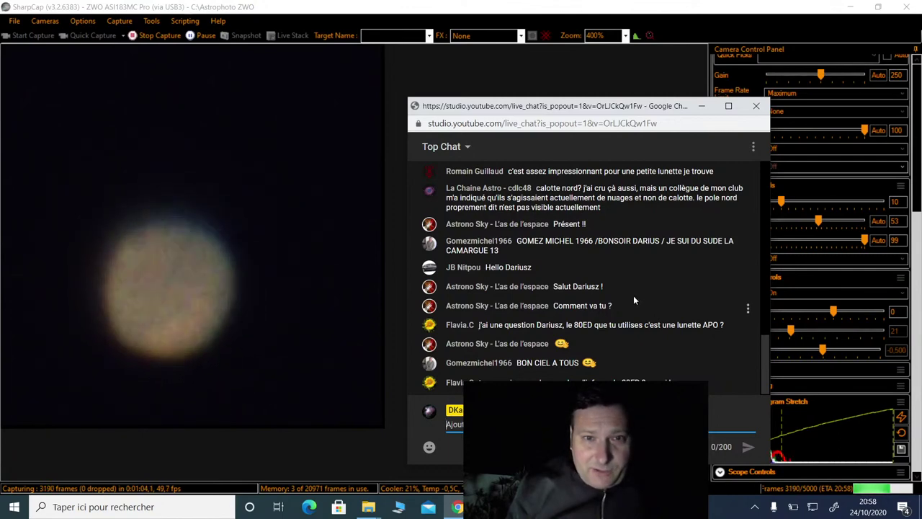
click(701, 107)
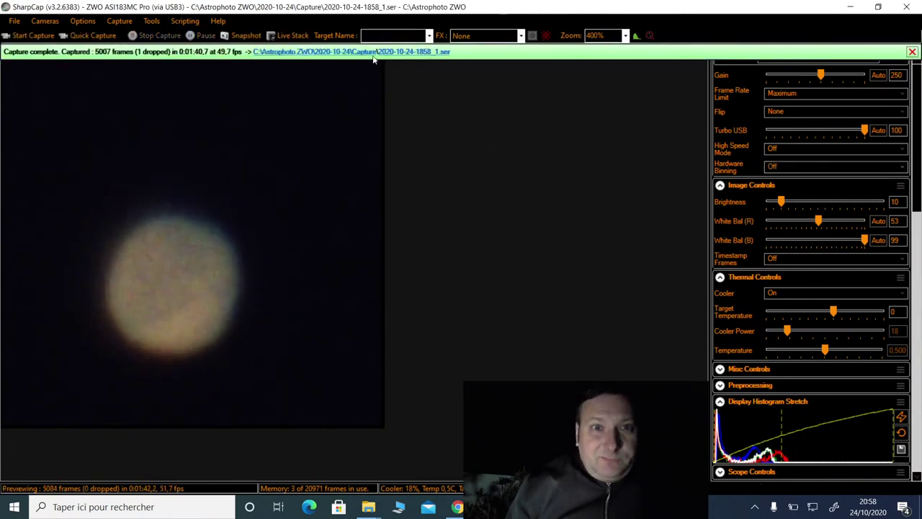
click(361, 52)
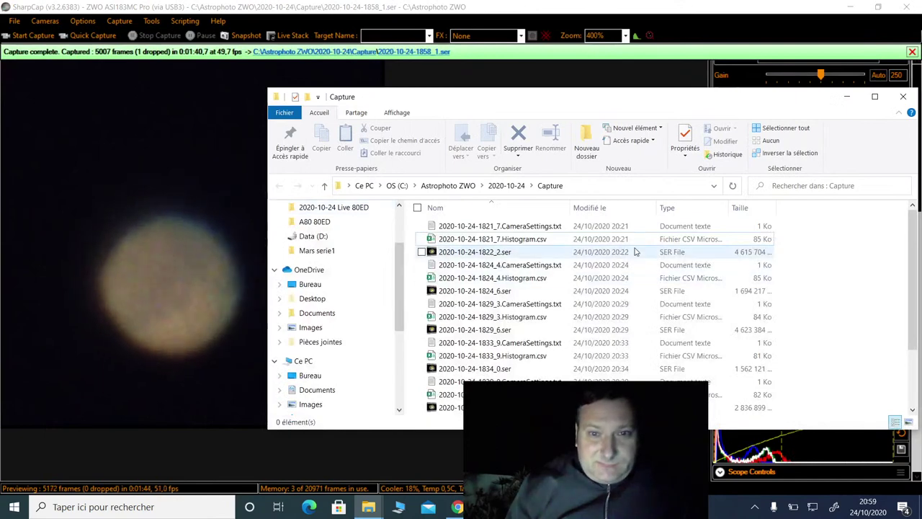
scroll(914, 365, down, 2)
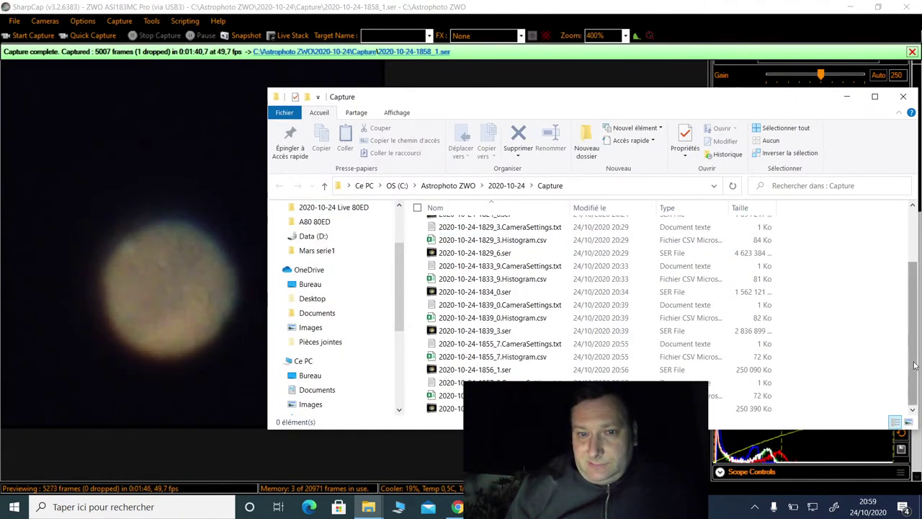
click(649, 409)
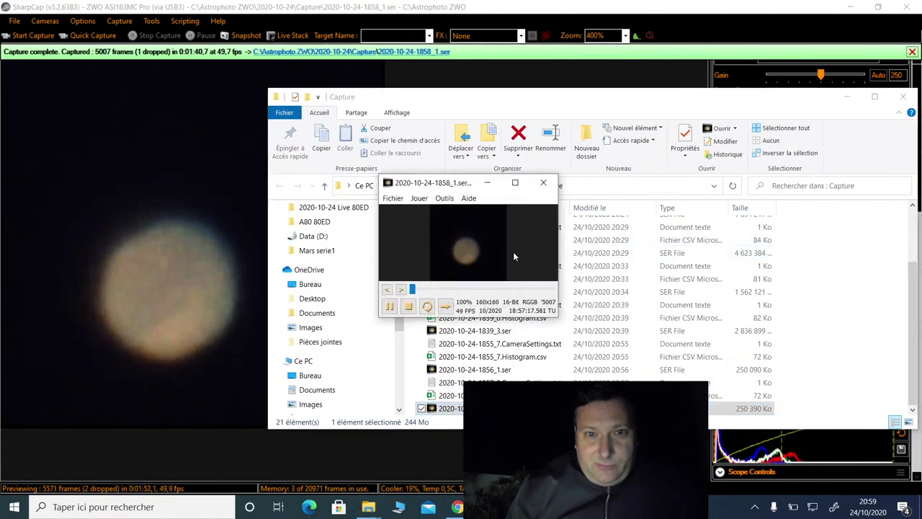
click(518, 182)
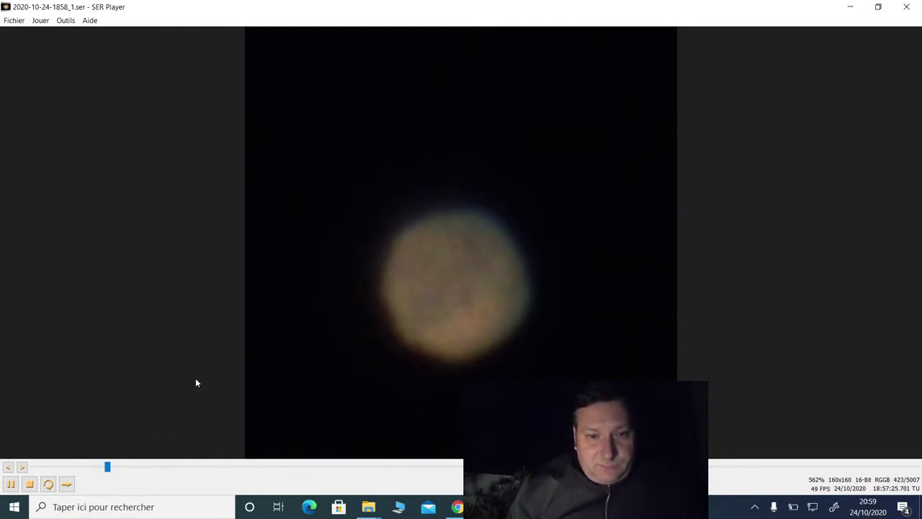
Step: Browse to the AstroSurface OMEGA folder inside Astrosurface on the Data (D:) drive and launch AstroSurface.exe
mouse_move(367, 510)
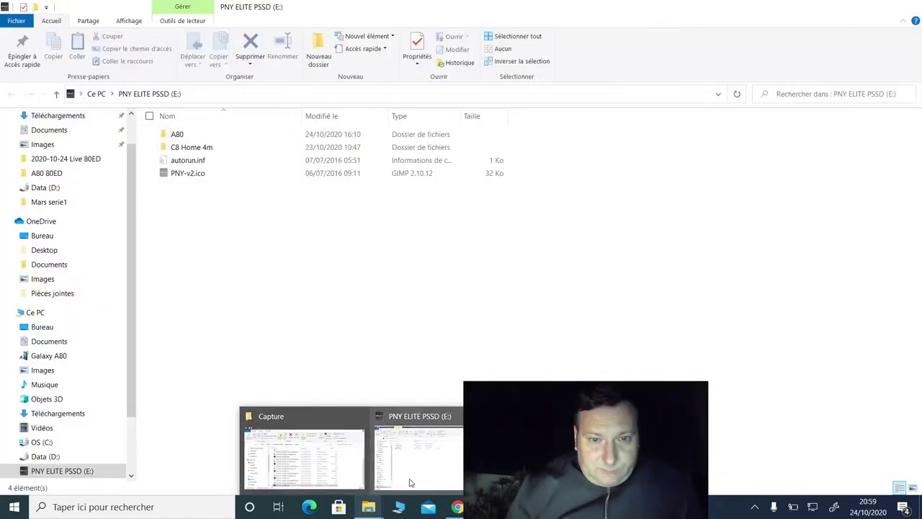
click(411, 481)
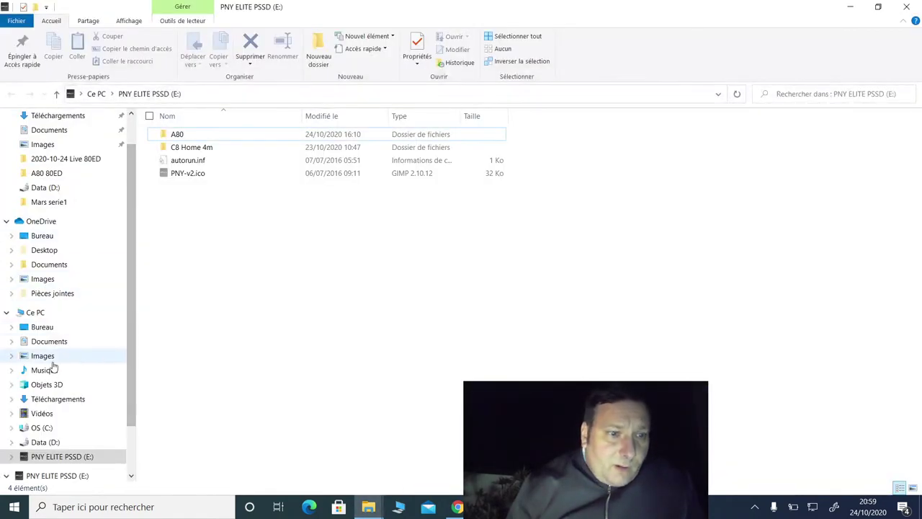
click(45, 442)
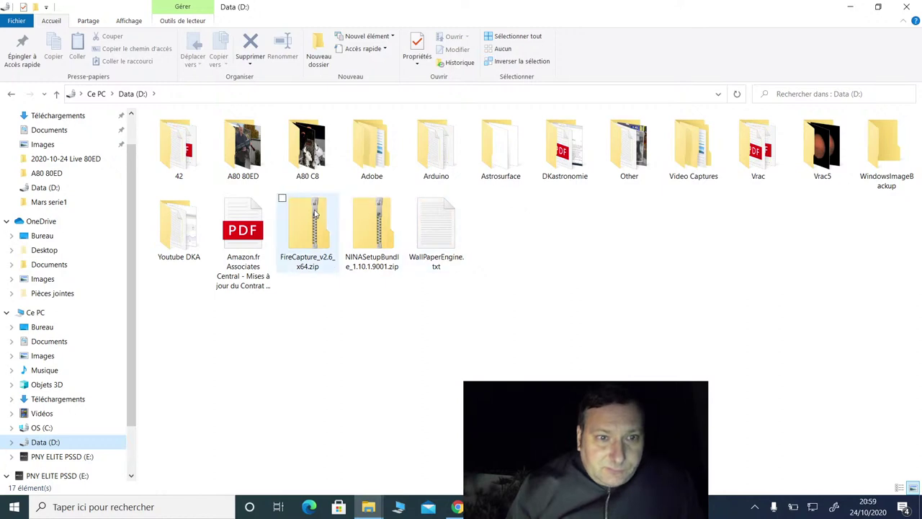
double_click(495, 153)
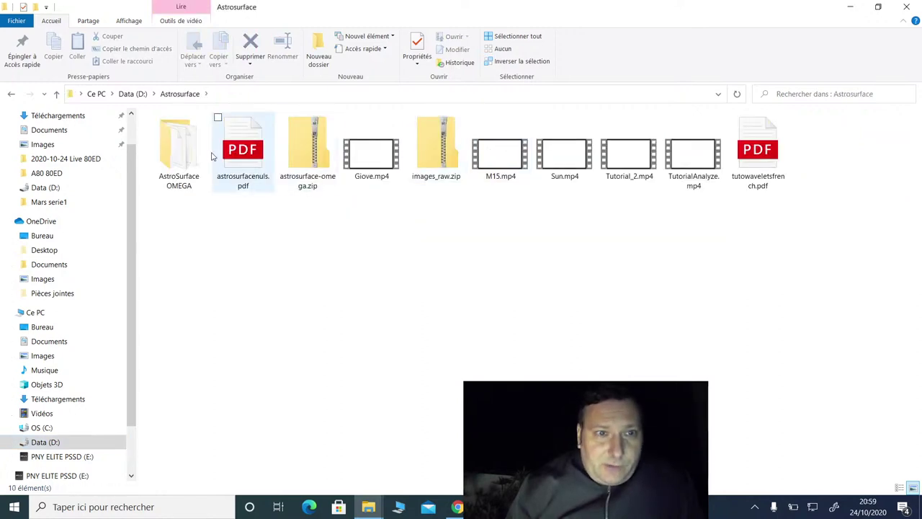
double_click(193, 154)
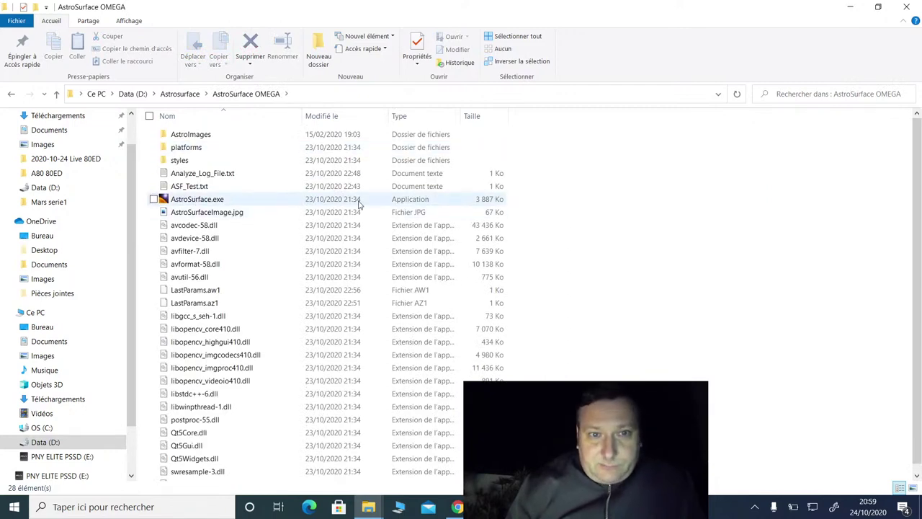
click(214, 204)
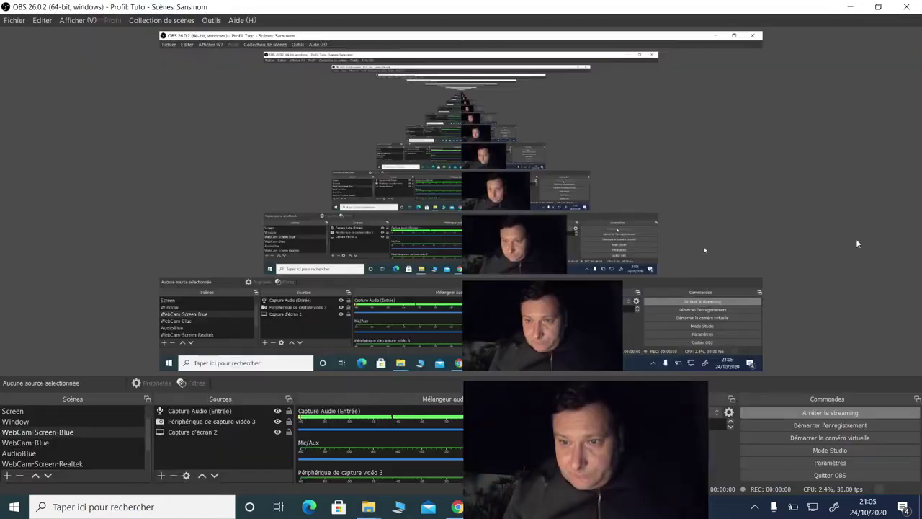
Step: Check the live broadcast's status in YouTube Studio and in OBS Studio, and minimise their windows
click(850, 7)
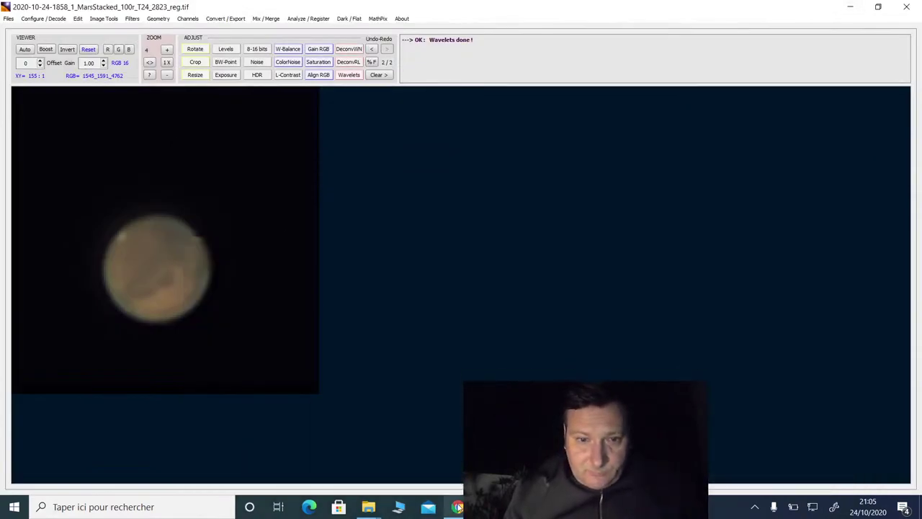
mouse_move(458, 507)
click(415, 454)
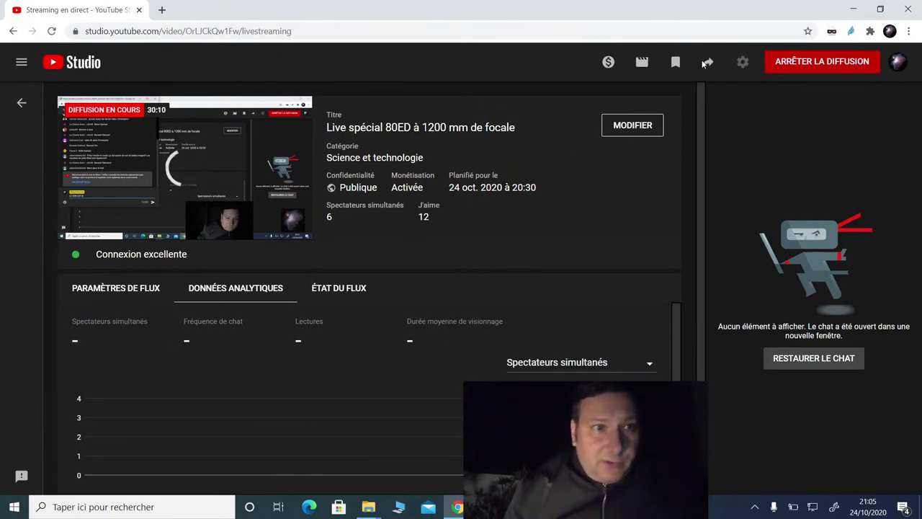
click(852, 10)
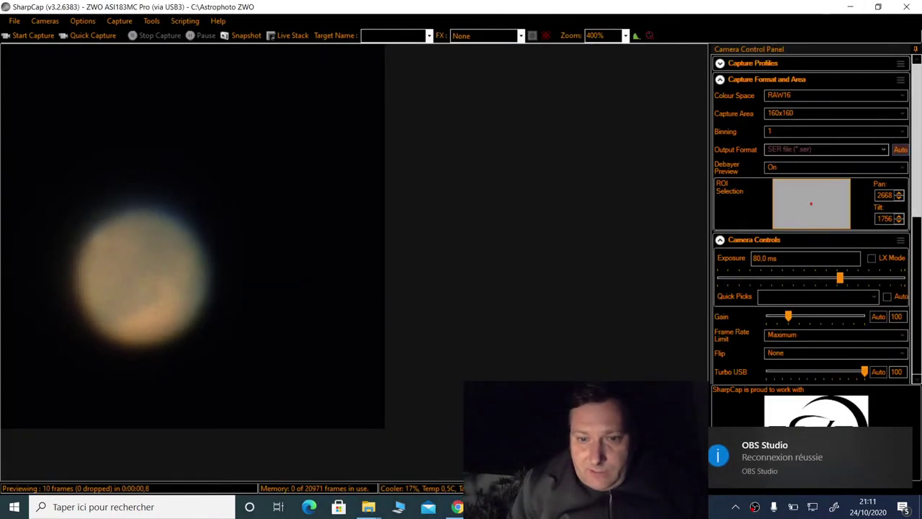
key(alt+Tab)
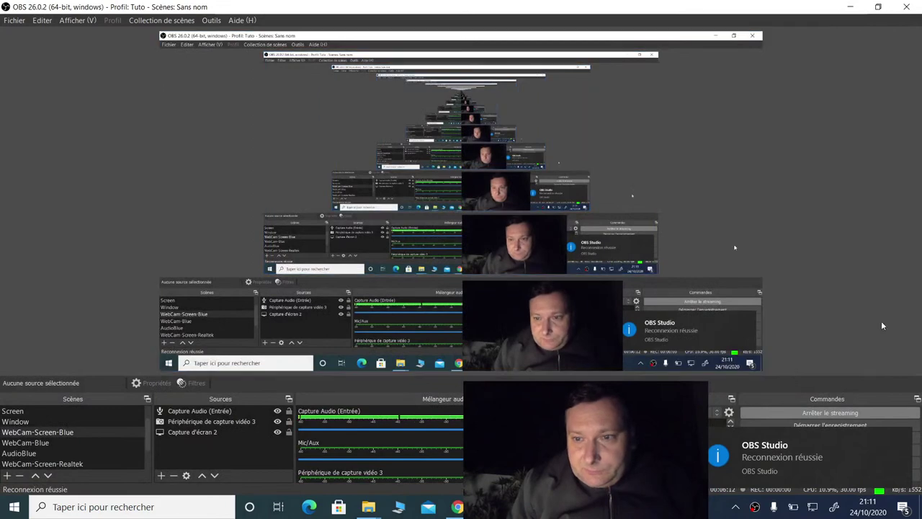
click(850, 6)
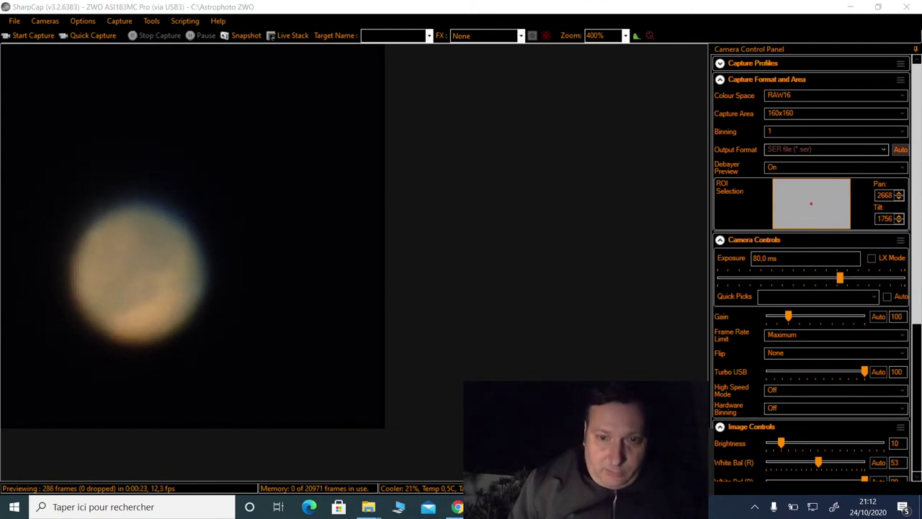
Step: Switch to AstroSurface and exit the program with the processed Mars image still open
key(alt+Tab)
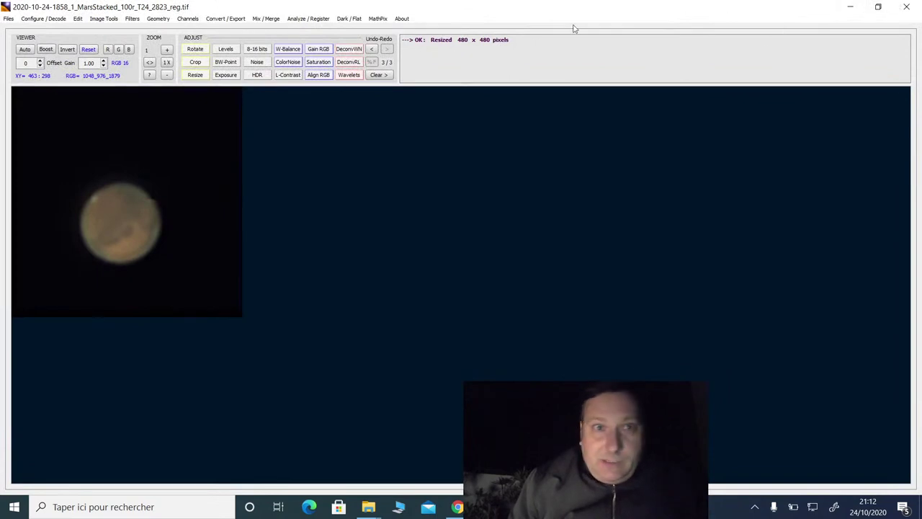
click(909, 7)
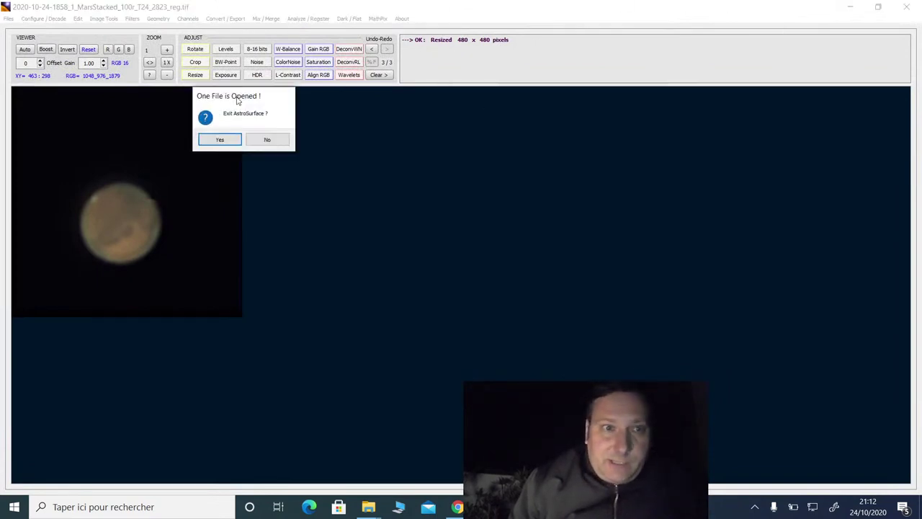
click(221, 139)
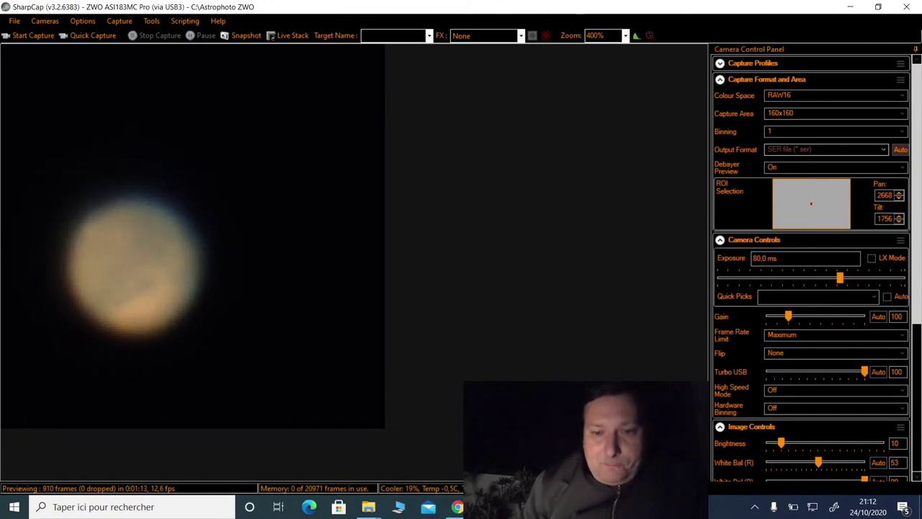
Step: Switch to EQMOD and nudge the mount west and south to bring Mars closer to the centre of the frame
key(alt+Tab)
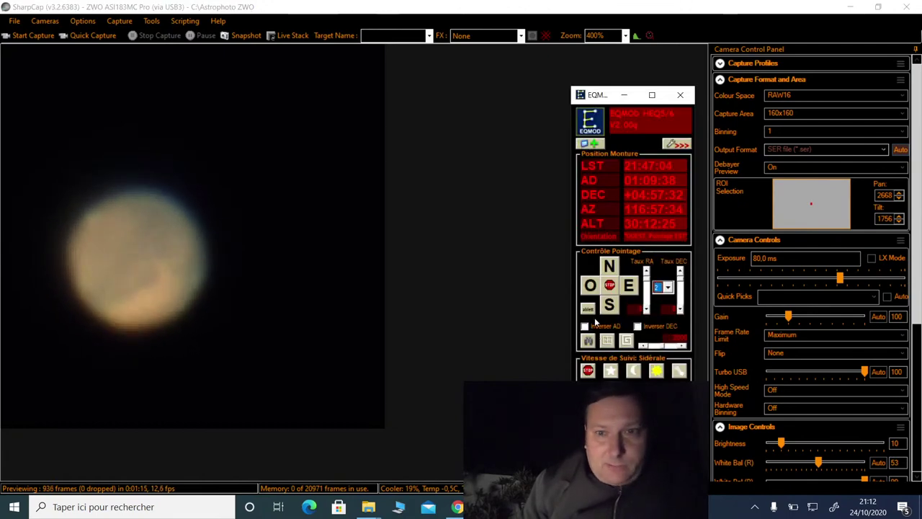
click(590, 288)
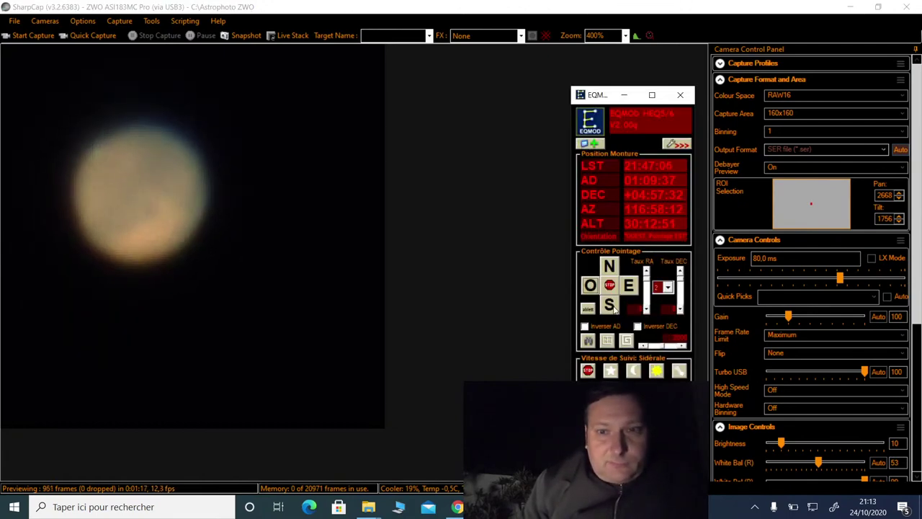
click(611, 307)
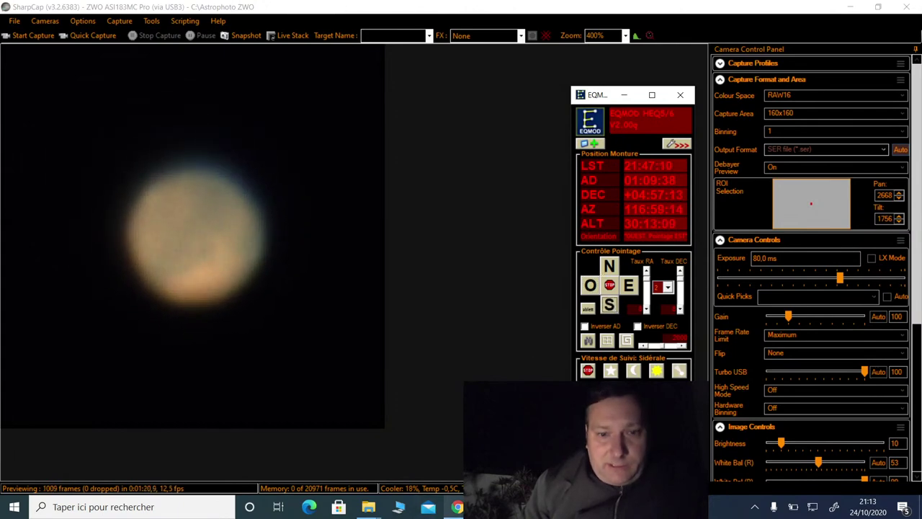
Step: Switch to Cartes du Ciel, synchronise the telescope on Mars, confirm that it is centred, and minimise the chart
key(alt+Tab)
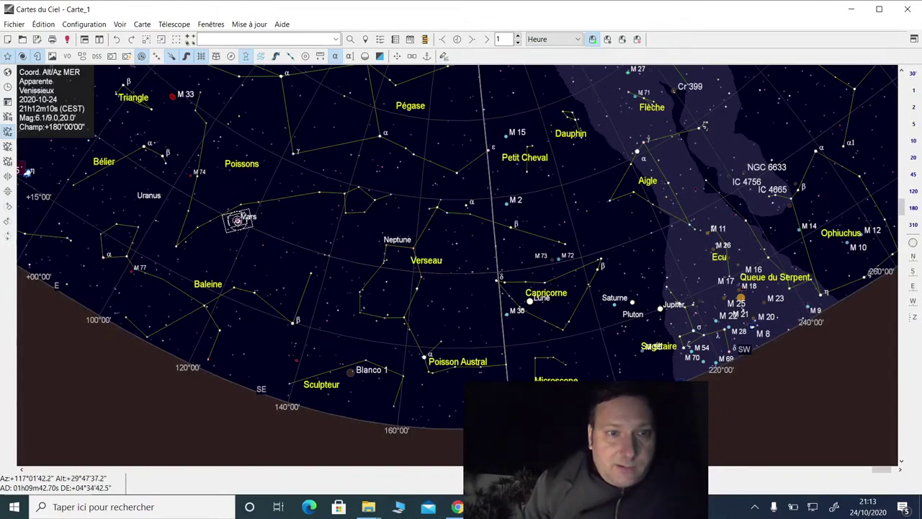
click(238, 221)
right_click(238, 222)
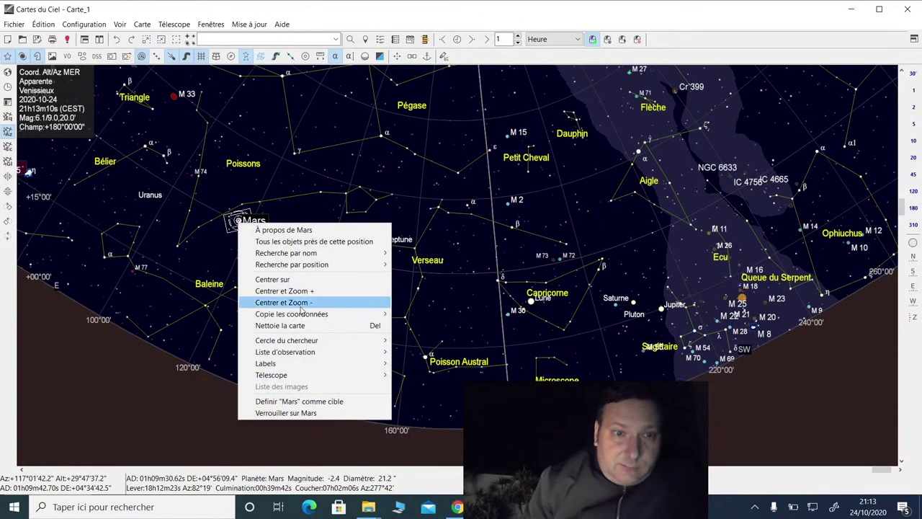
mouse_move(292, 375)
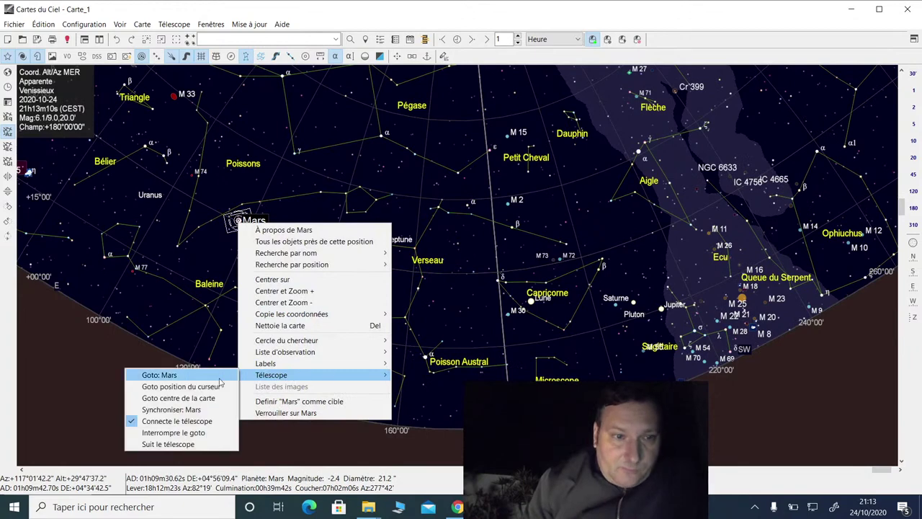
click(193, 410)
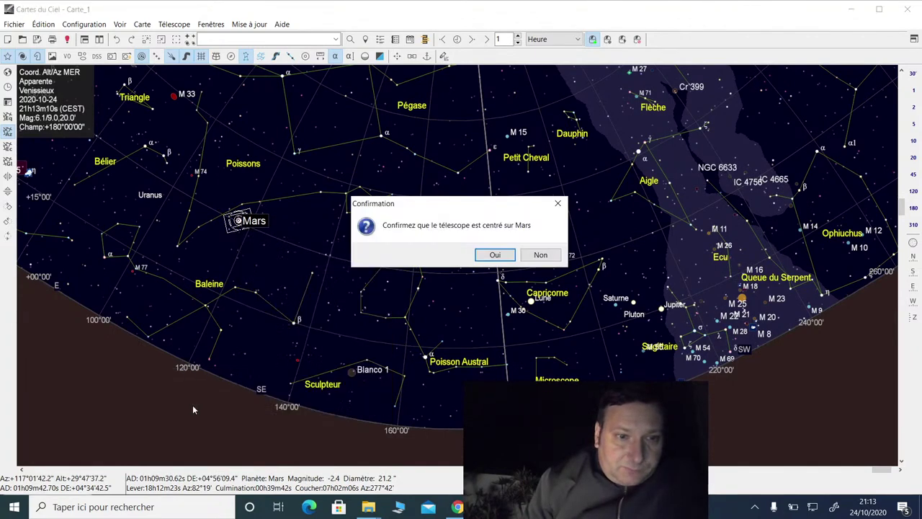
click(503, 258)
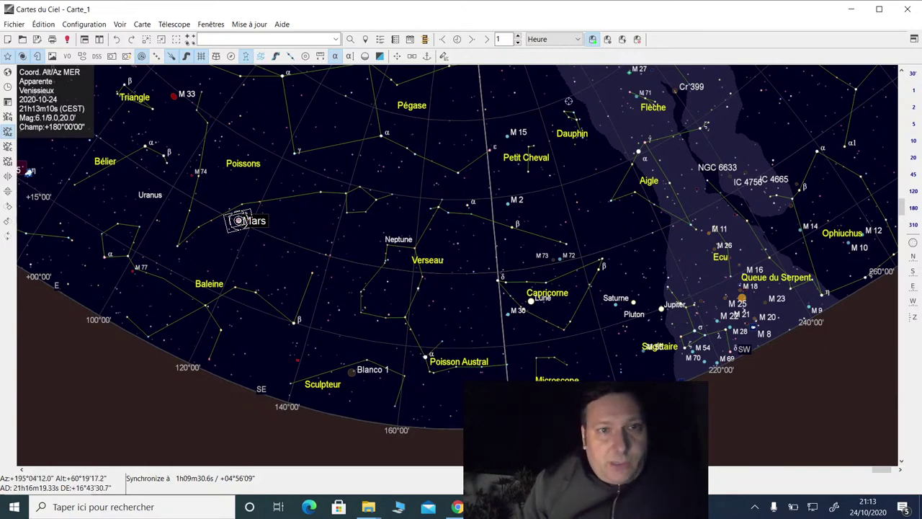
click(852, 6)
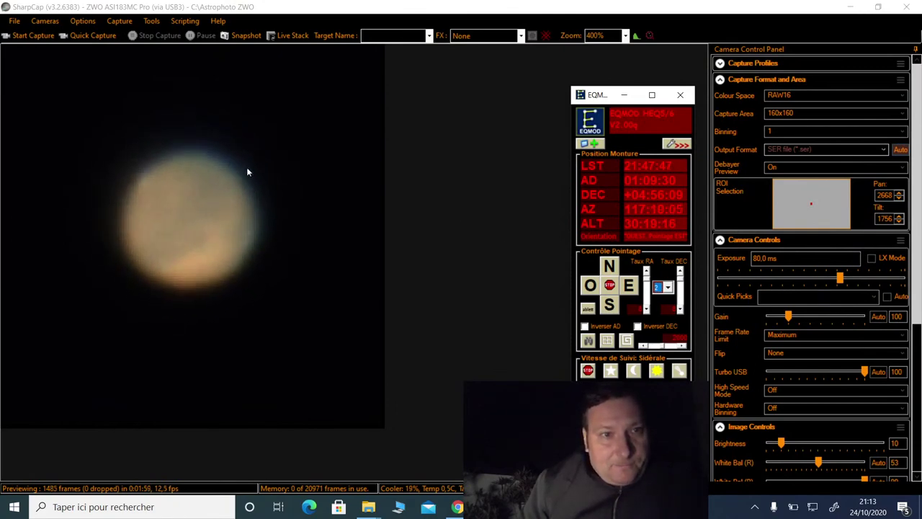
Step: Set the camera cooler's target temperature to -10 in SharpCap and collapse the thermal controls
click(919, 374)
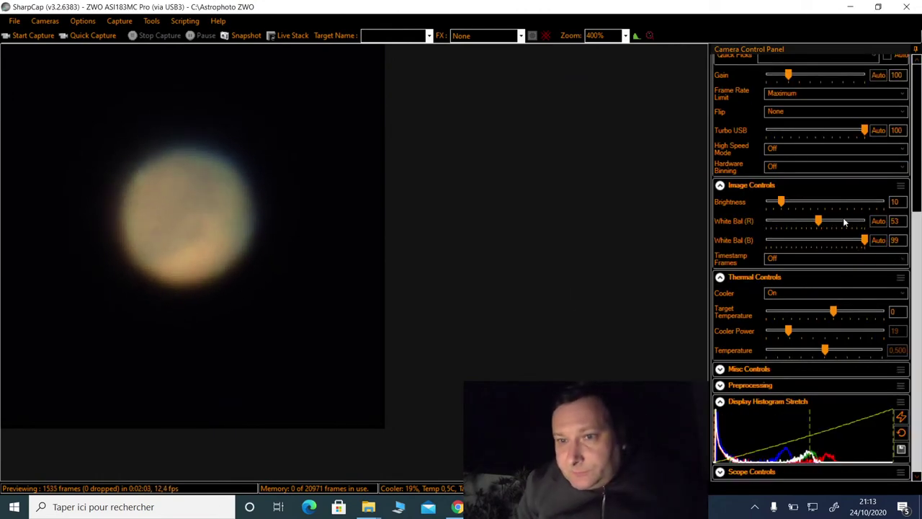
mouse_move(865, 312)
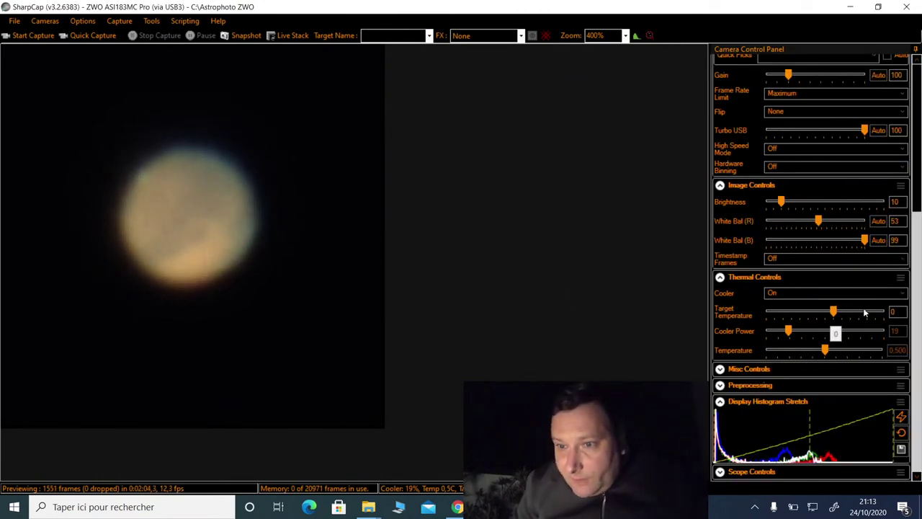
click(812, 313)
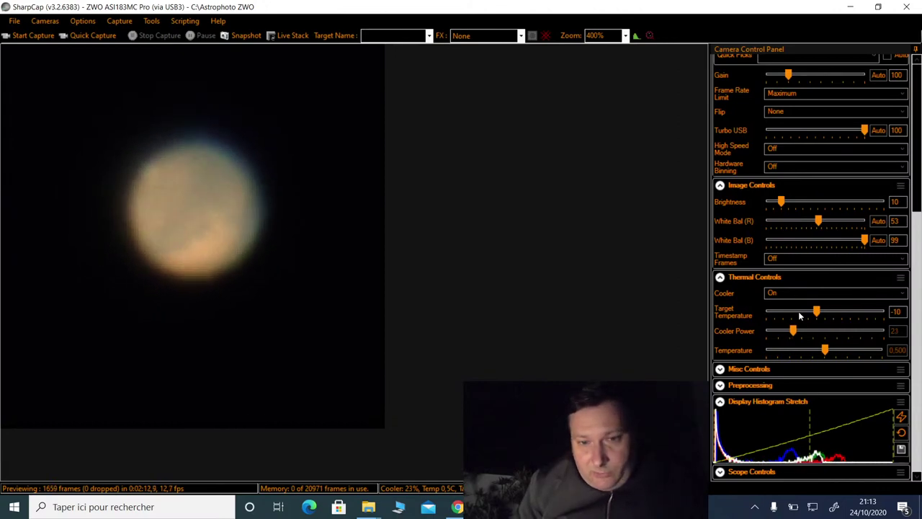
click(720, 277)
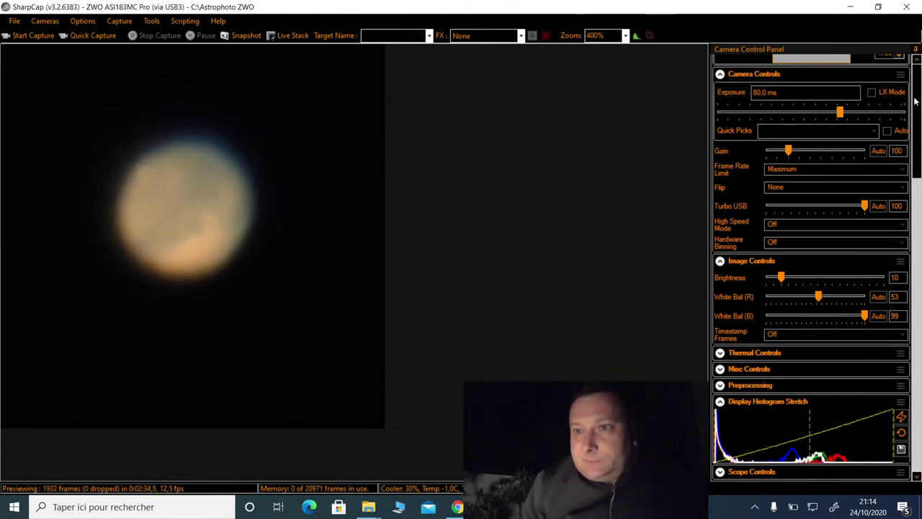
Step: Try the 144x100 capture area on Mars and return to 160x160
scroll(828, 144, up, 3)
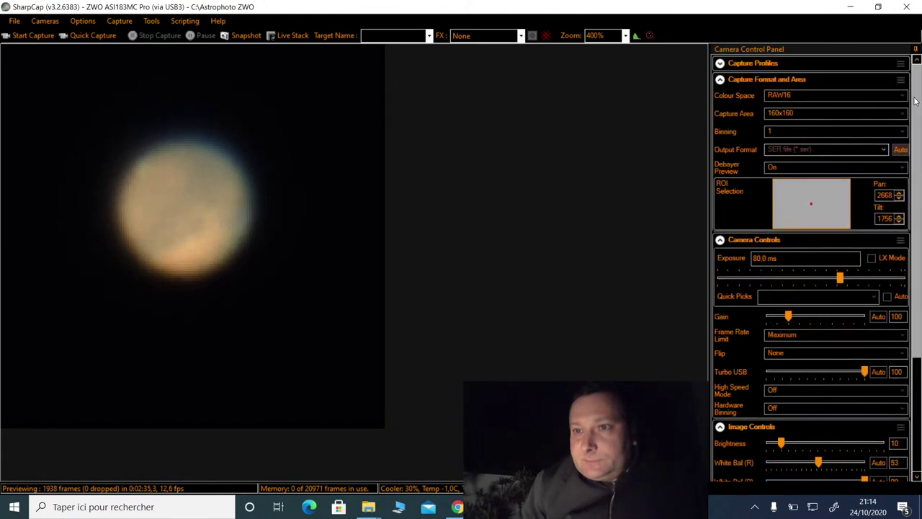
click(810, 112)
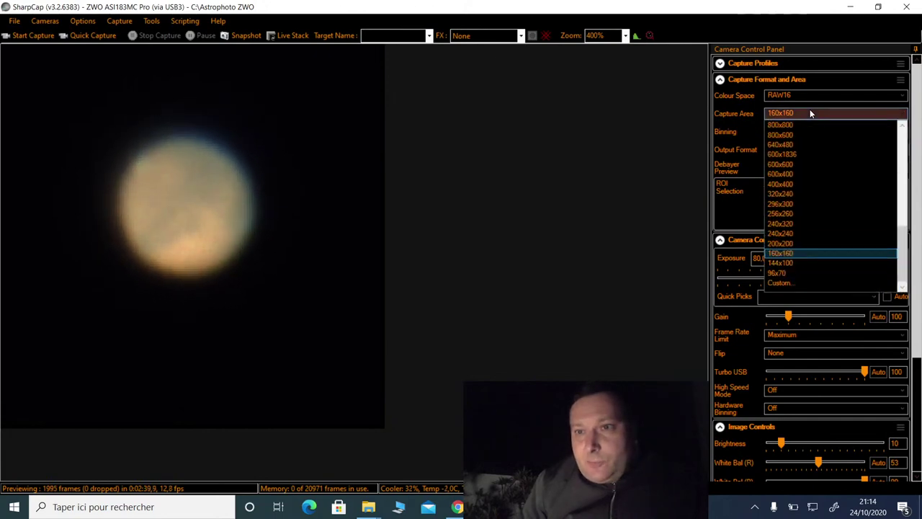
click(792, 263)
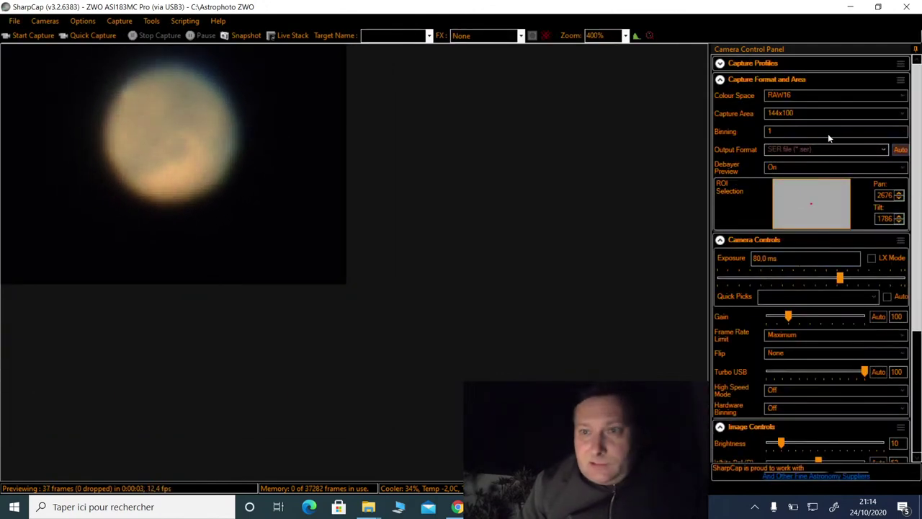
click(807, 112)
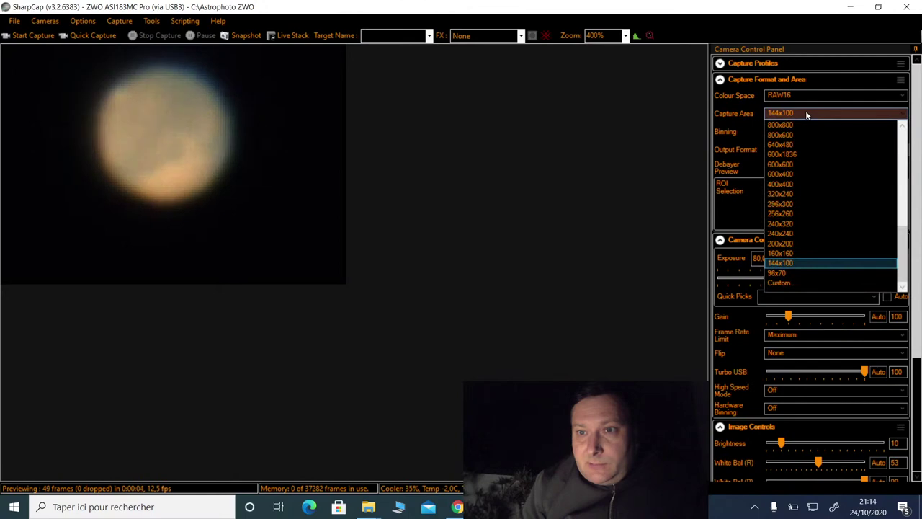
click(791, 254)
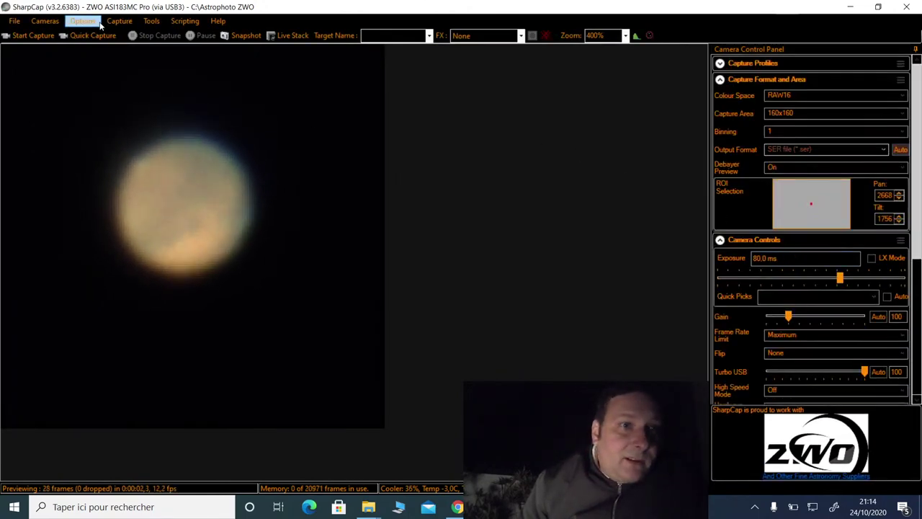
Step: Start a quick capture of 5000 frames of the recentred Mars and bring the display histogram into view
click(122, 36)
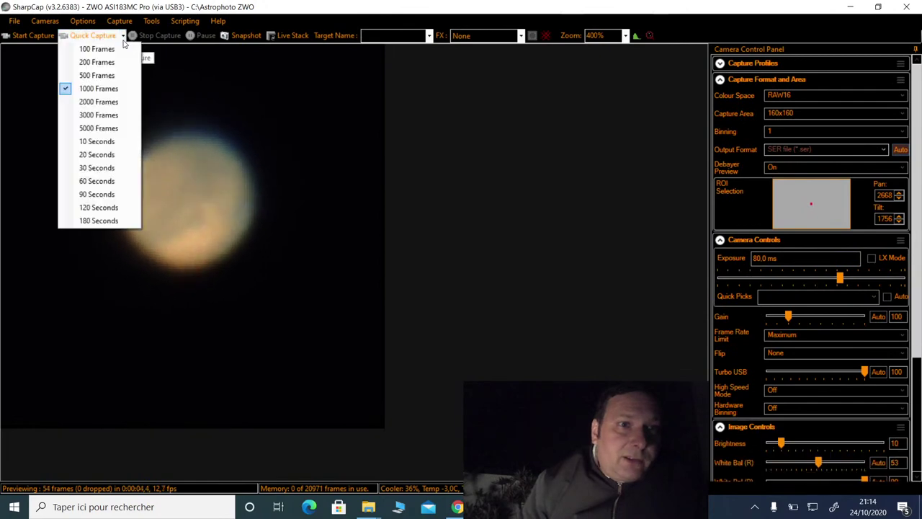
click(108, 129)
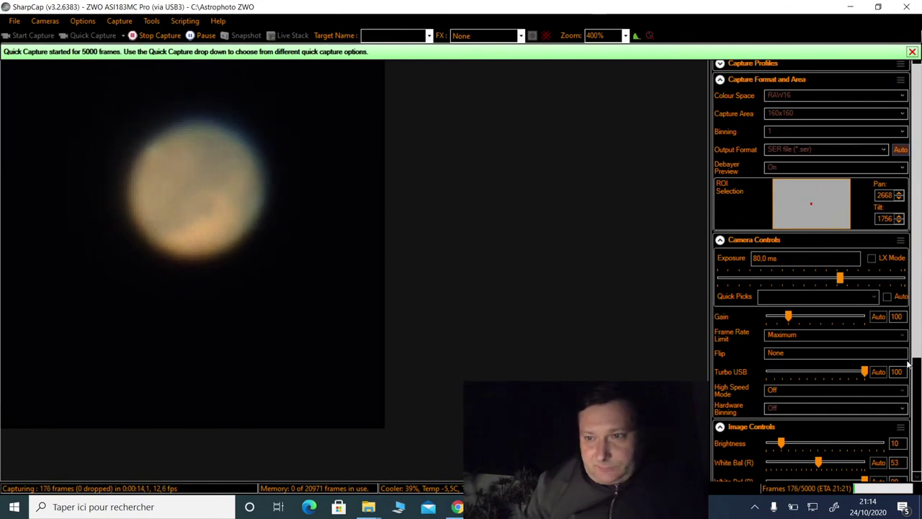
scroll(913, 375, down, 3)
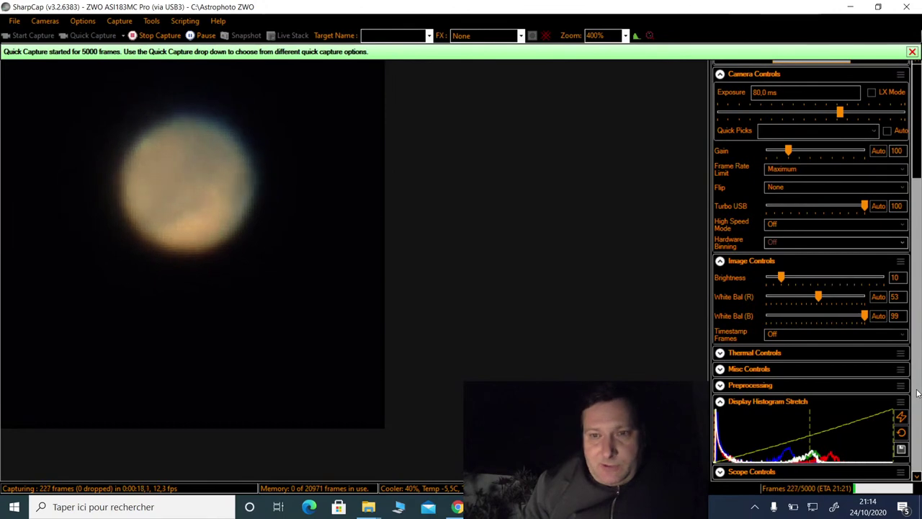
Step: Collapse the capture format, camera and image control sections, and reopen only the camera controls above the display histogram
click(720, 74)
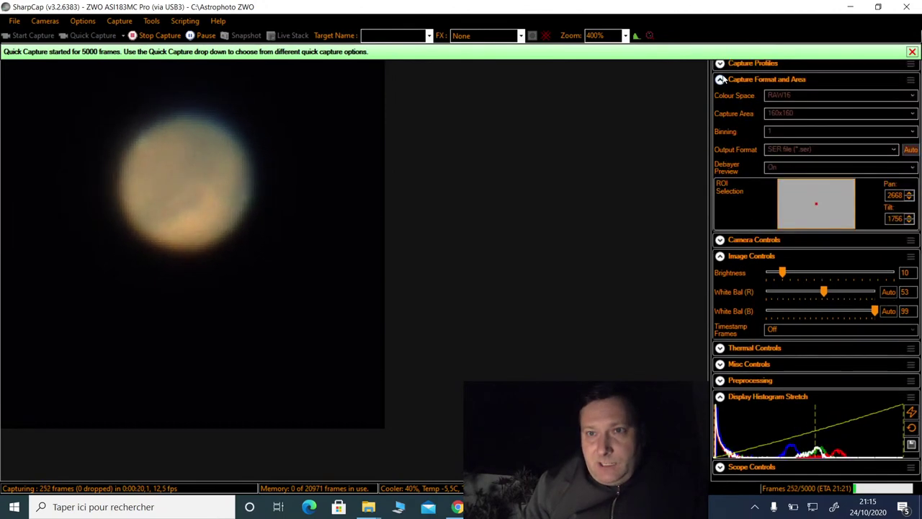
click(720, 80)
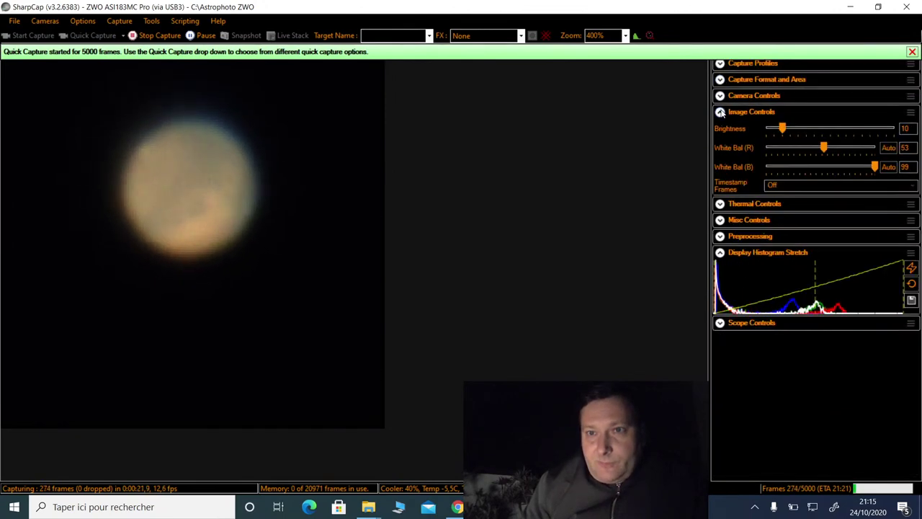
click(721, 113)
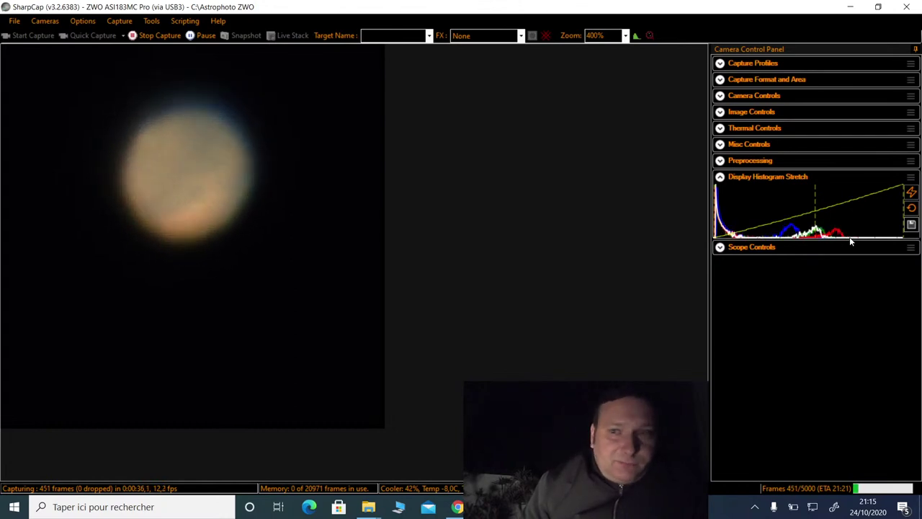
click(721, 113)
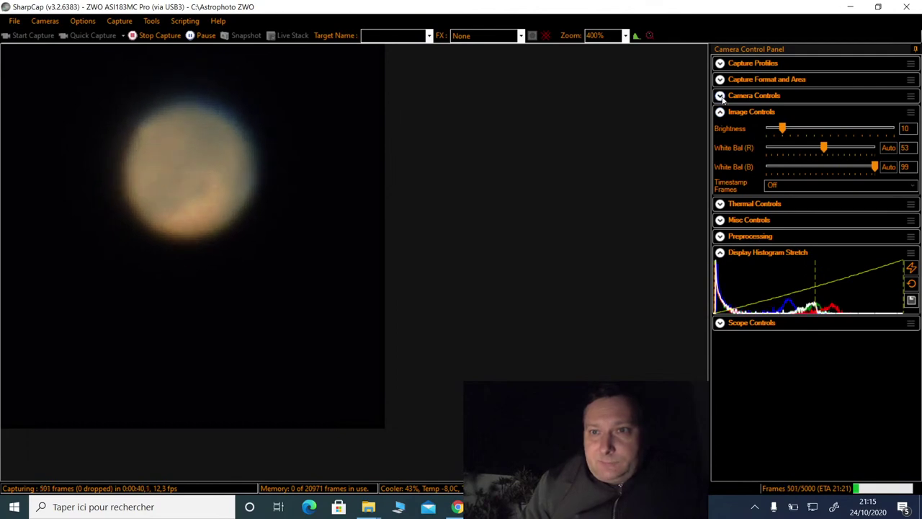
click(720, 96)
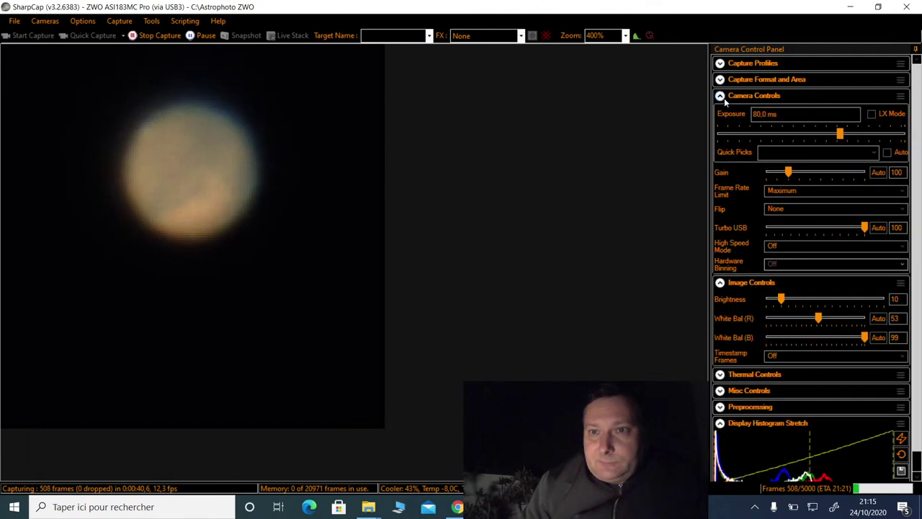
click(721, 283)
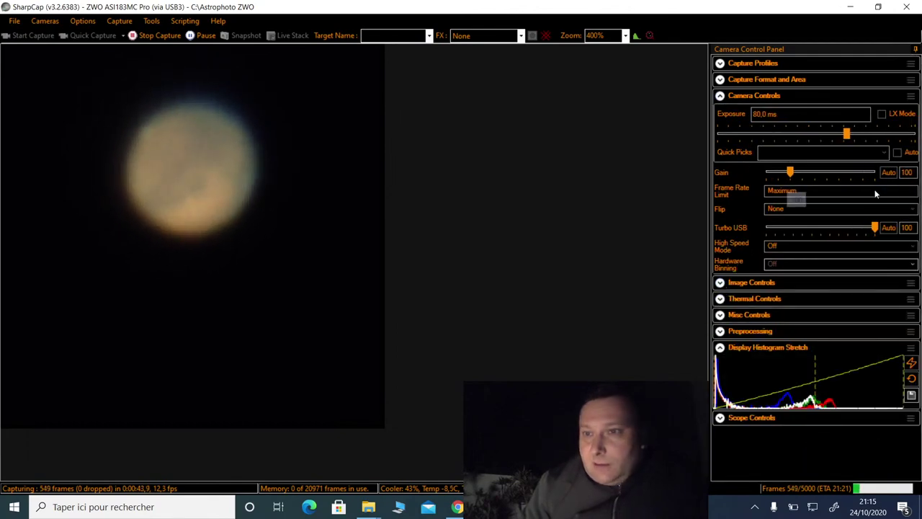
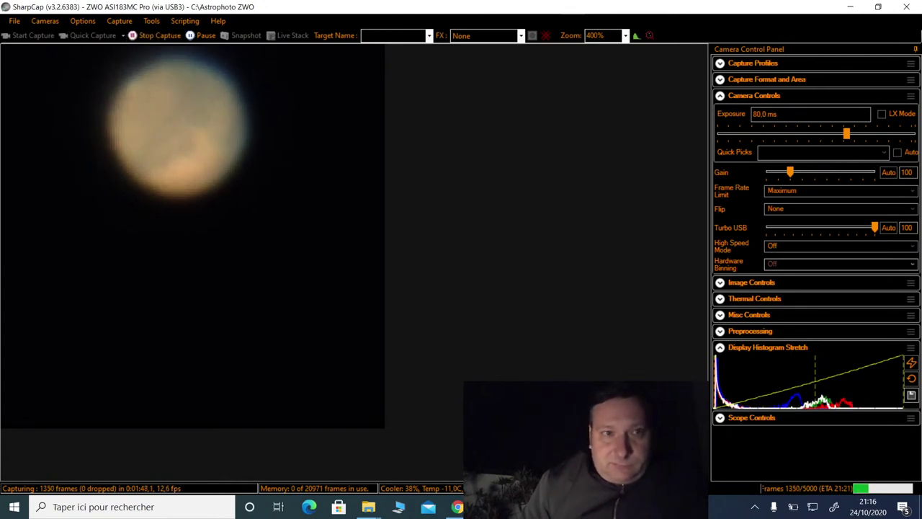
Step: Switch to EQMOD and nudge the mount west and east at rate 2 to recentre Mars in the capture frame
key(alt+Tab)
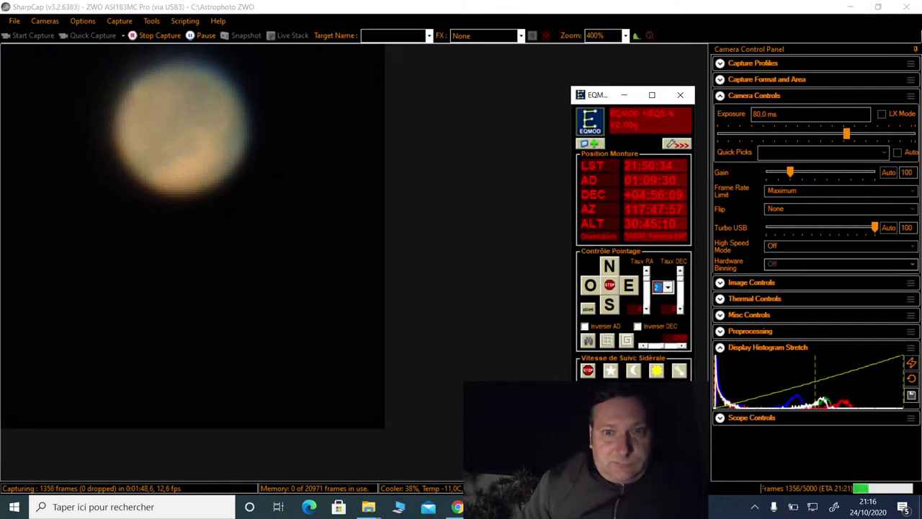
click(592, 286)
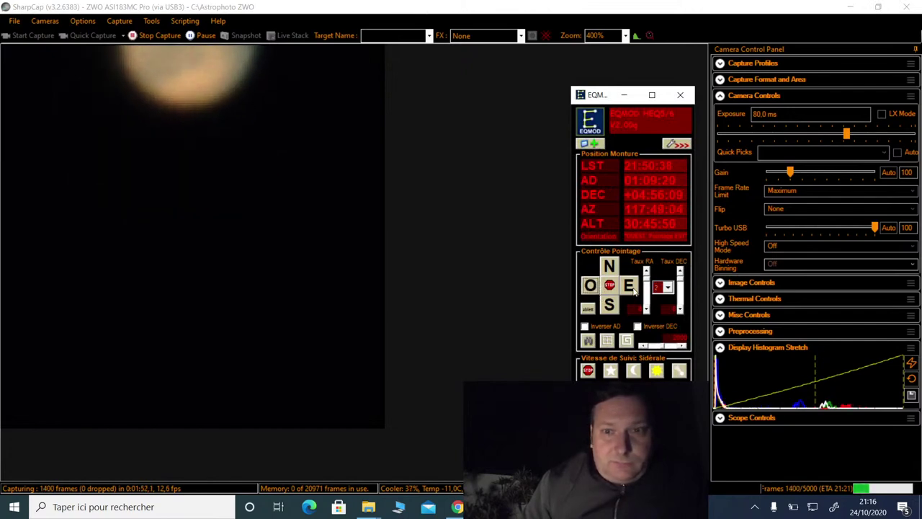
click(633, 288)
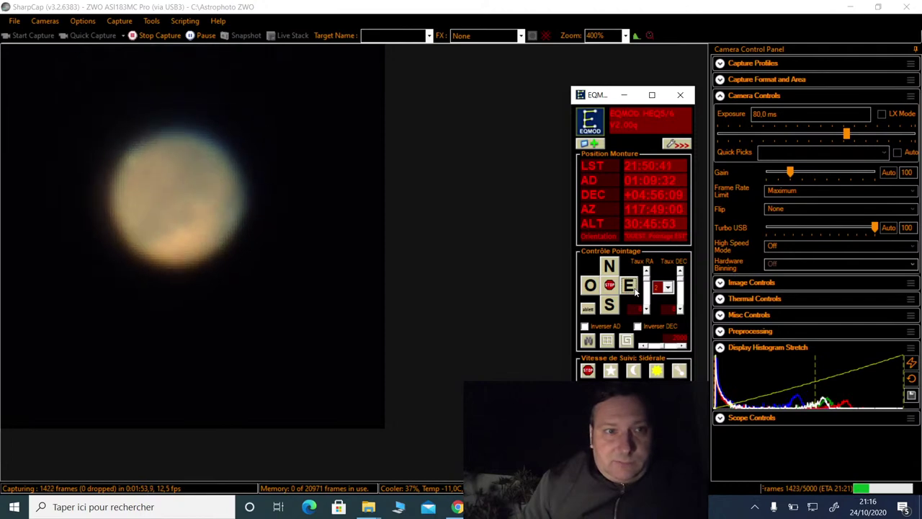
click(589, 286)
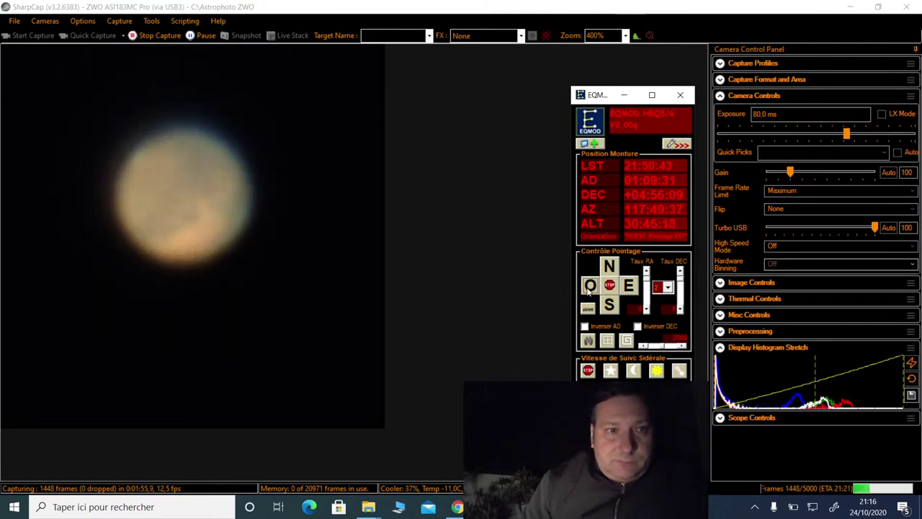
Step: Lower the EQMOD slew rate preset to 1, minimise the sky chart, and nudge the mount east twice to adjust Mars' position
click(668, 288)
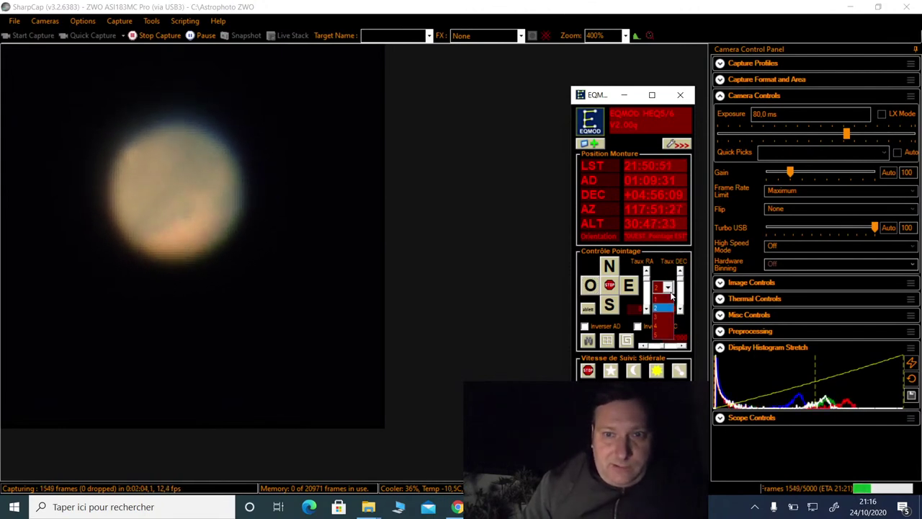
click(663, 301)
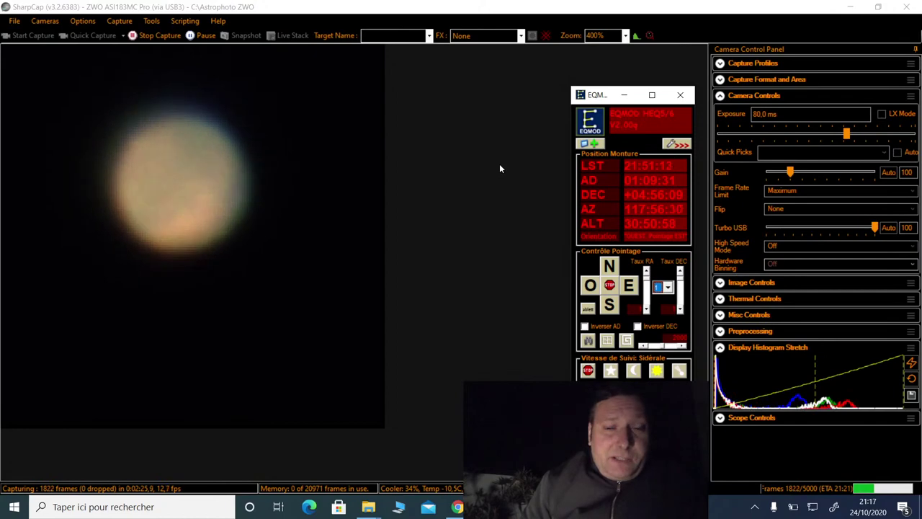
key(alt+Tab)
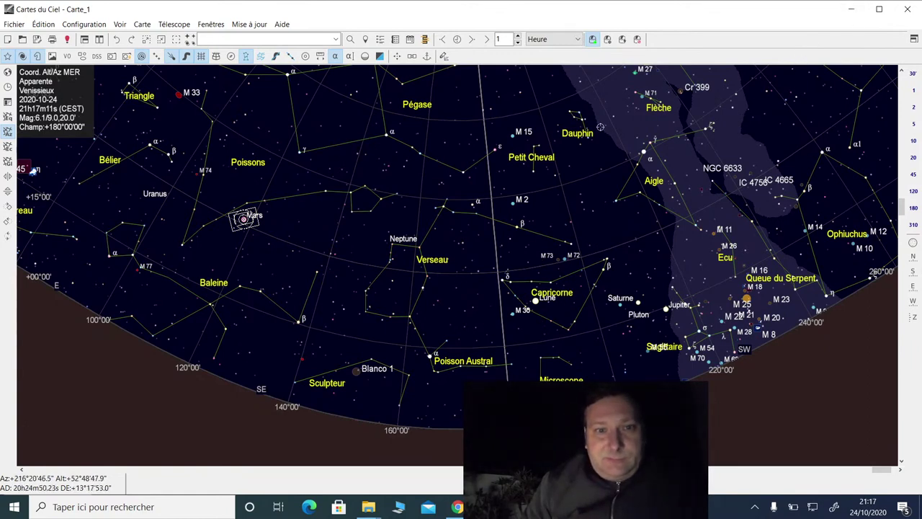
click(851, 9)
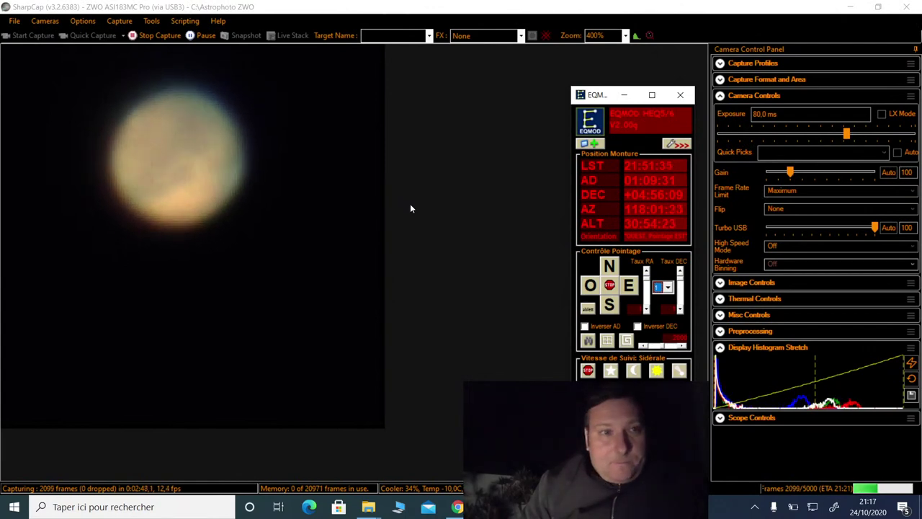
click(633, 292)
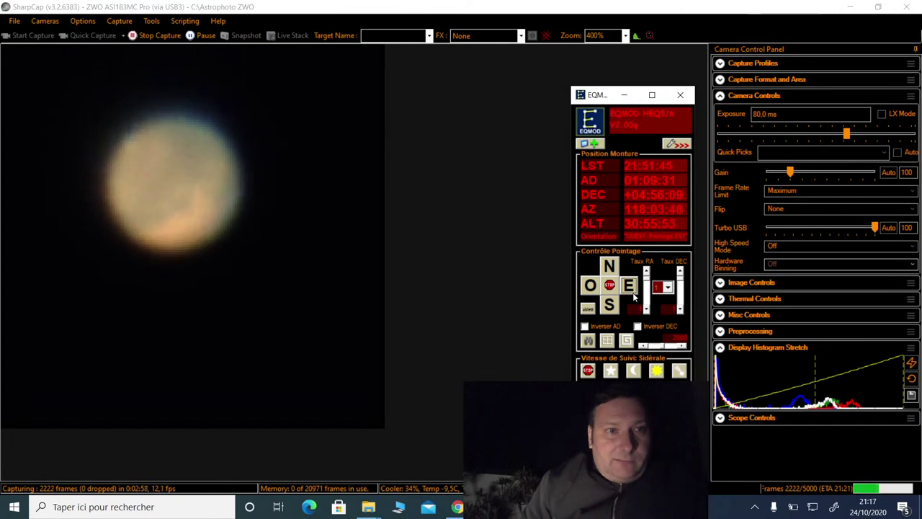
click(634, 292)
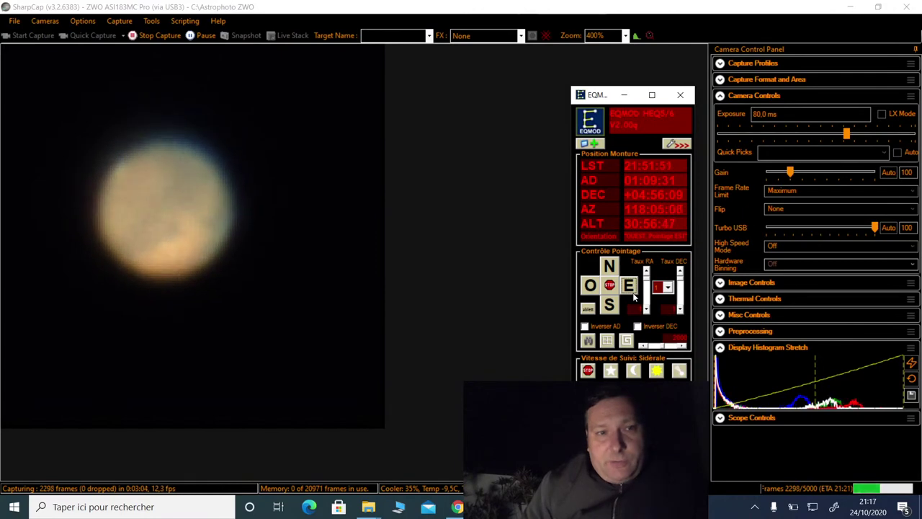
Step: Switch to Cartes du Ciel, resynchronise the telescope on the recentred Mars, confirm the centring, and minimise the chart
key(alt+Tab)
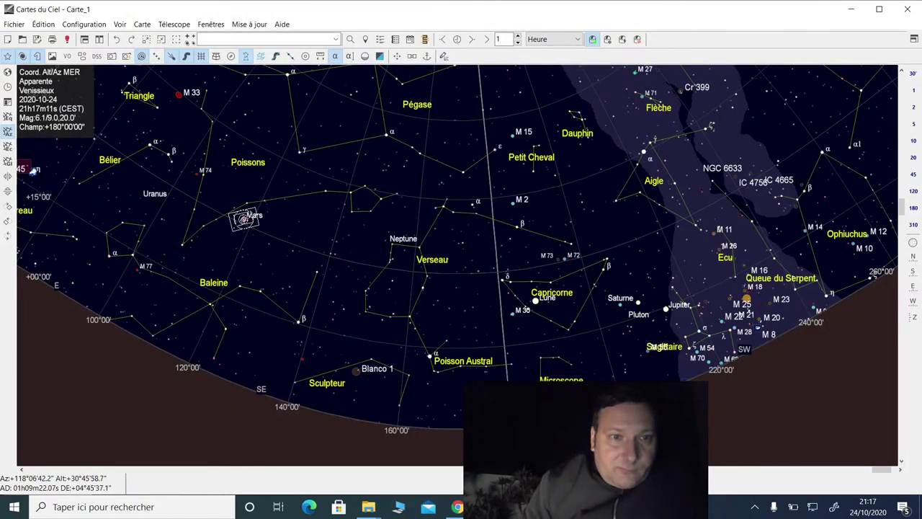
click(243, 219)
right_click(243, 219)
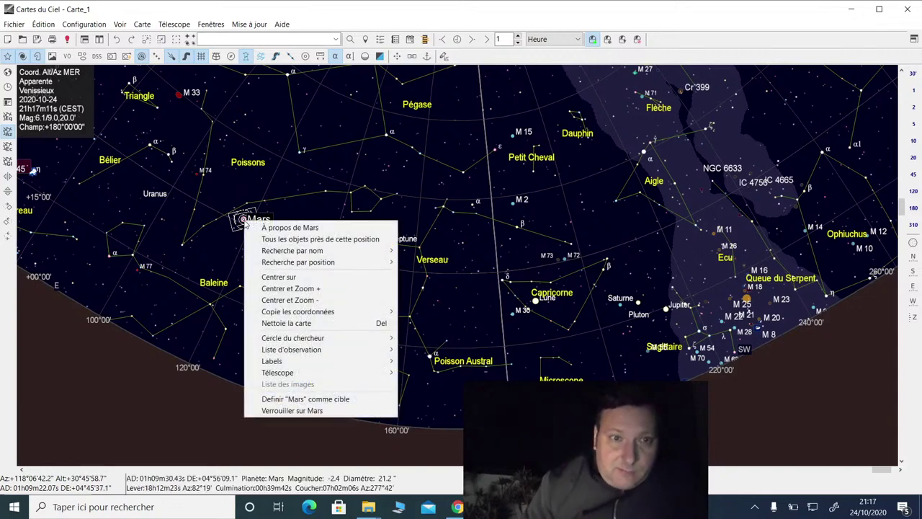
mouse_move(310, 362)
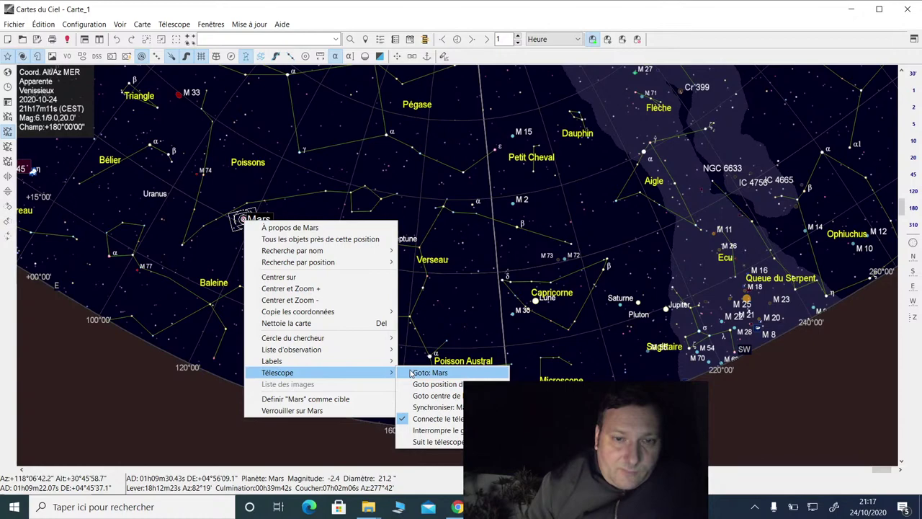
click(436, 407)
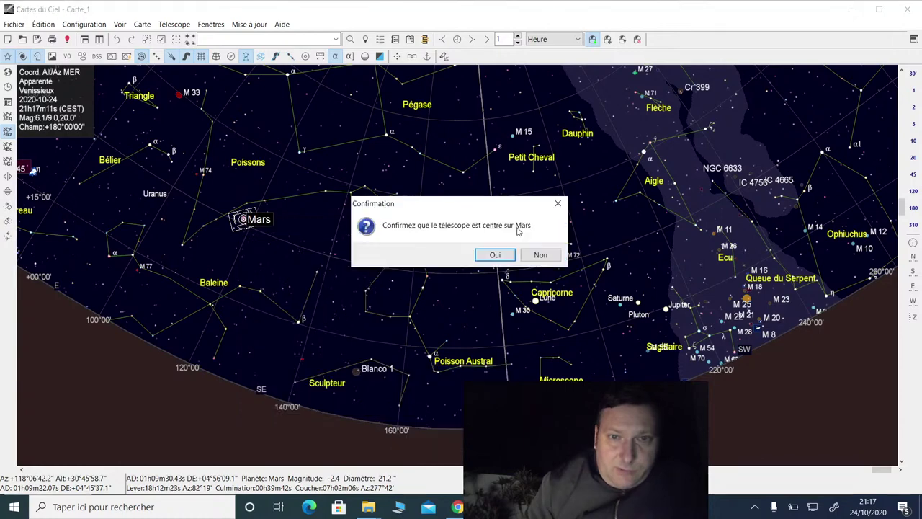
click(492, 252)
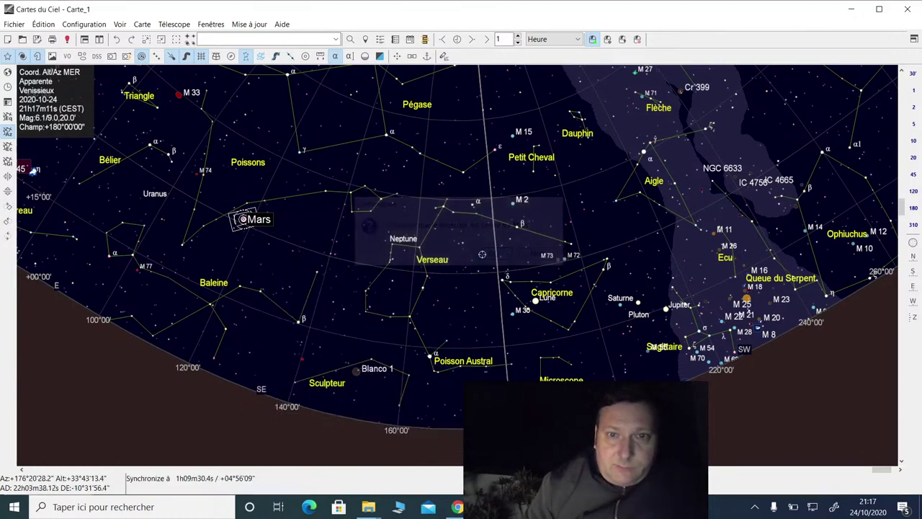
click(853, 7)
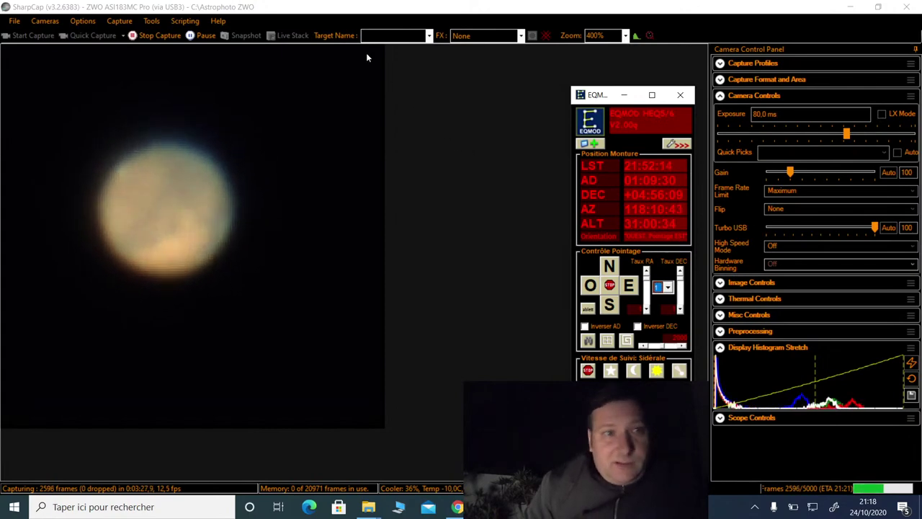
Step: Stop the running Mars capture in SharpCap and set the camera to 10 ms exposure with a gain of 250
click(171, 36)
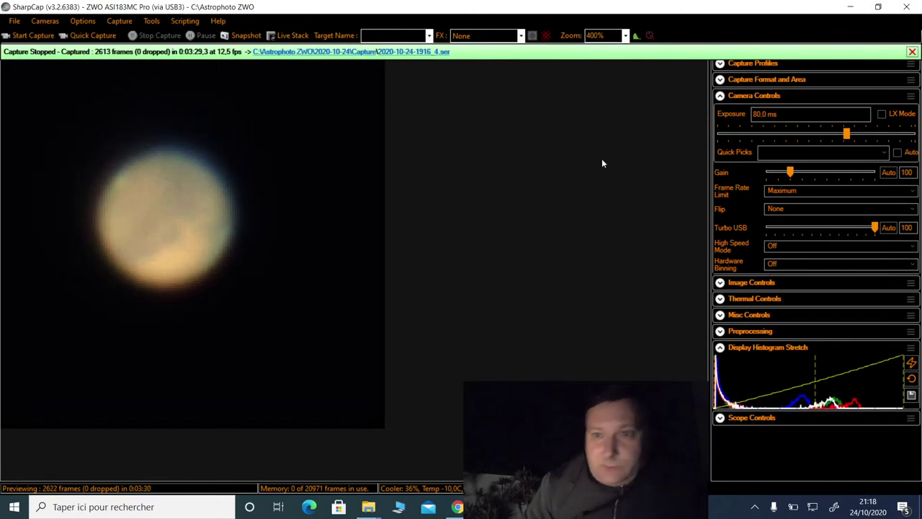
click(775, 135)
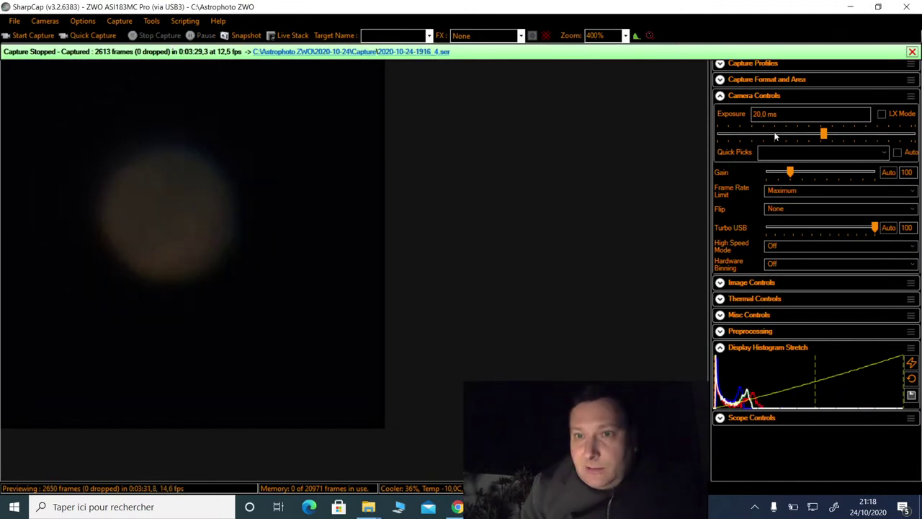
click(775, 135)
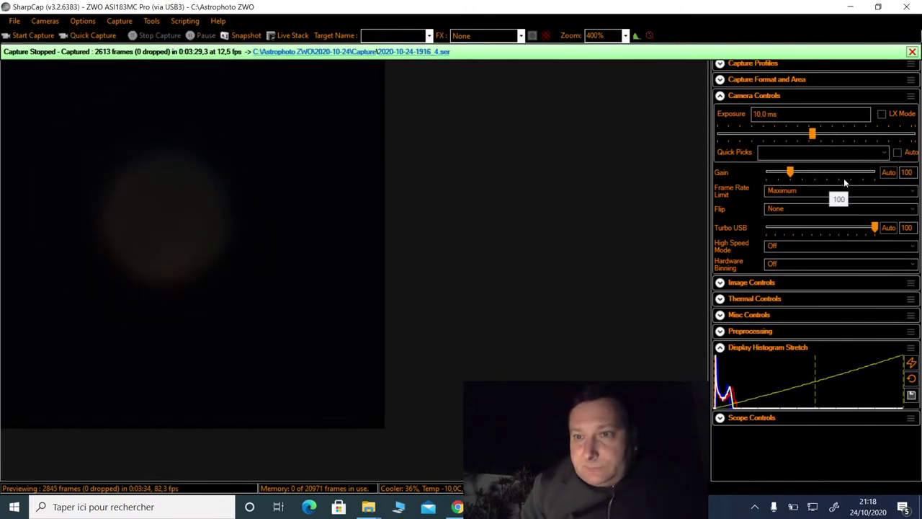
click(837, 173)
click(837, 173)
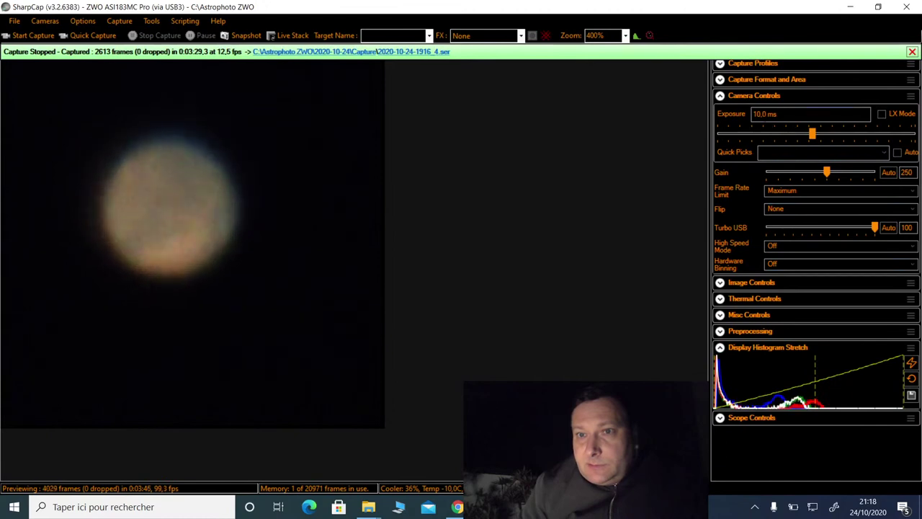
Step: Fine-tune the camera exposure to 12 ms
double_click(758, 114)
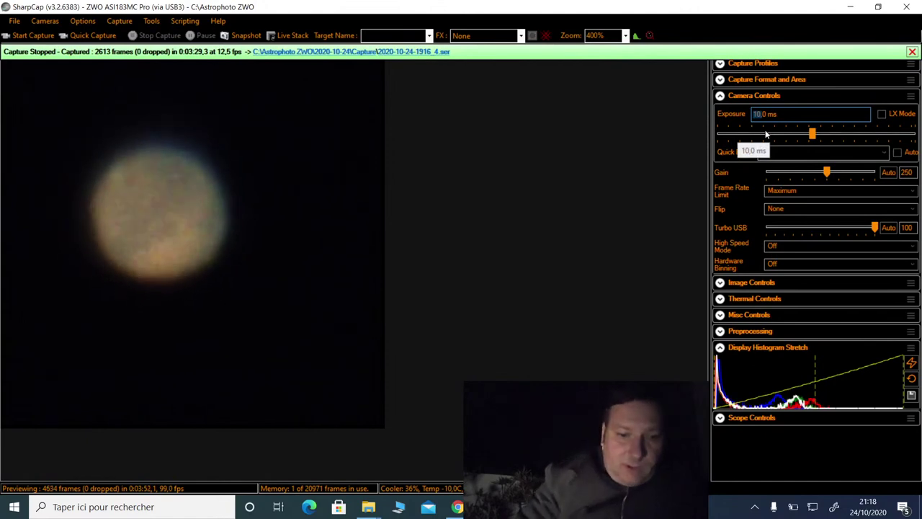
text(120)
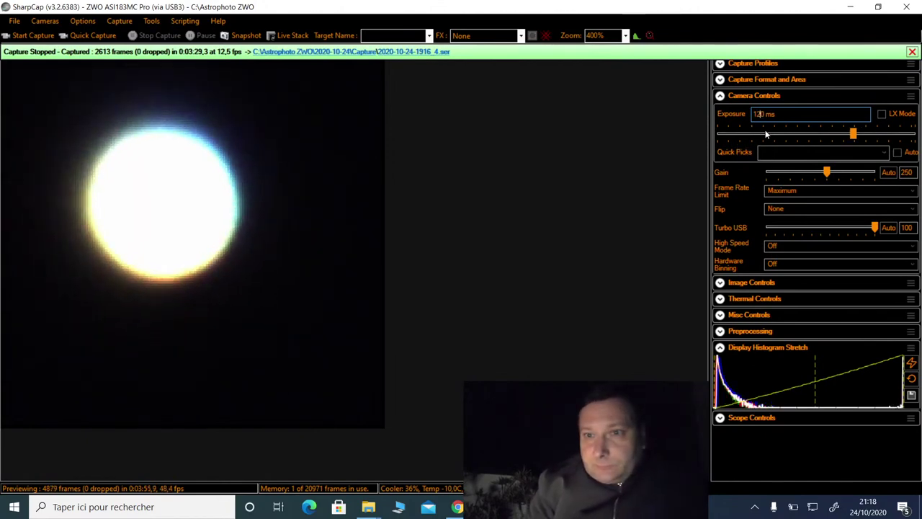
text(12)
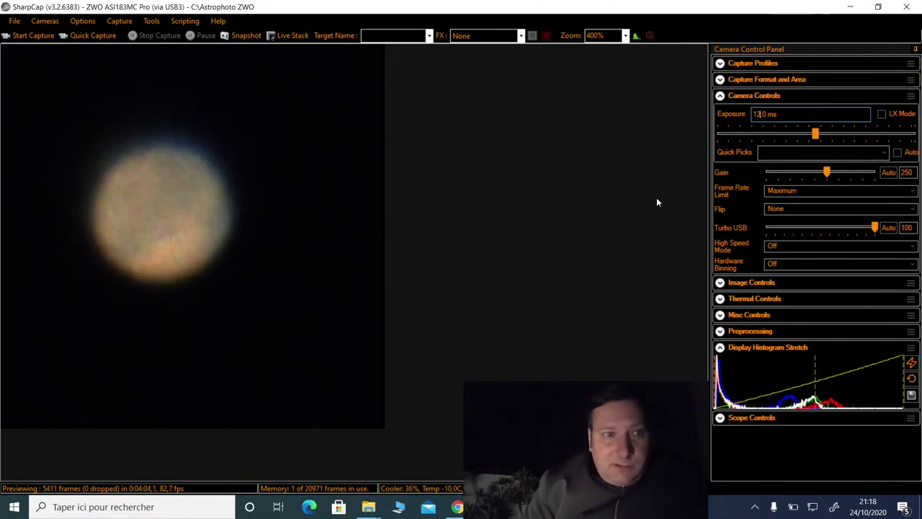
Step: Start a quick capture of 5000 frames of Mars with the new settings and collapse the camera controls
click(122, 38)
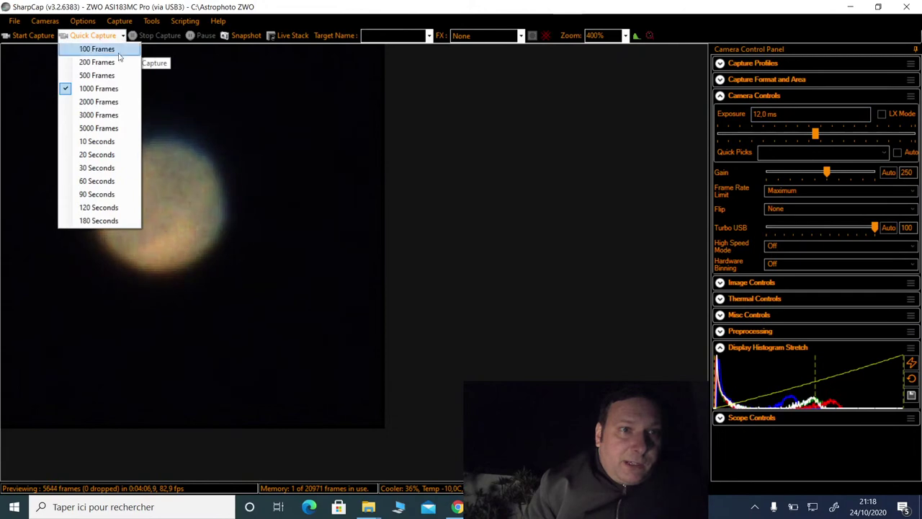
click(93, 127)
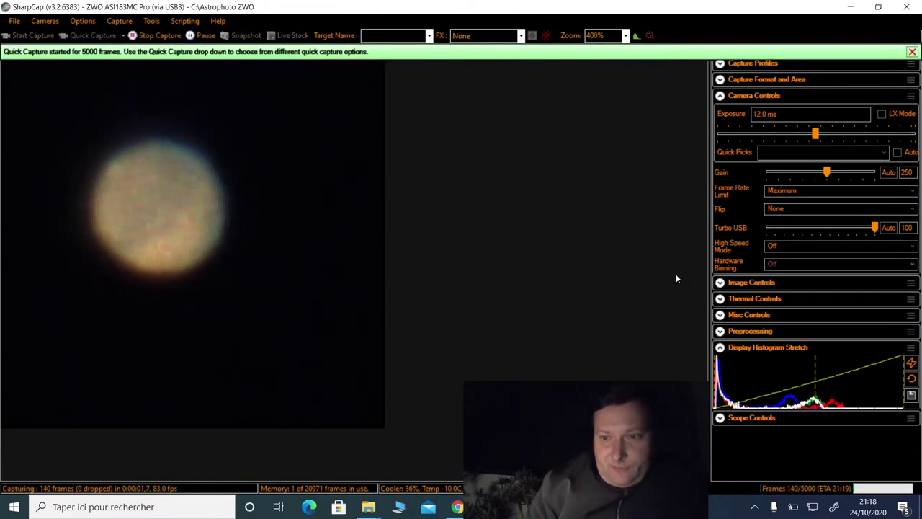
click(720, 96)
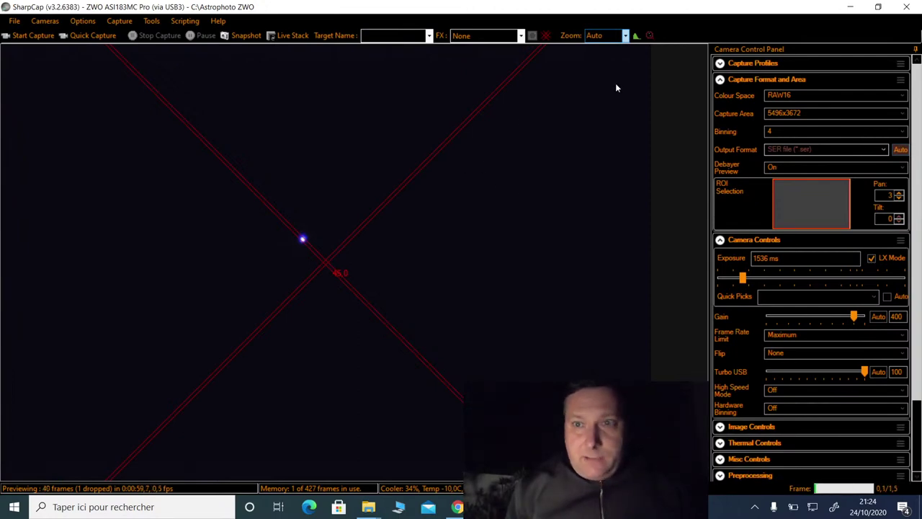
Step: Reduce the capture area around the star from full frame to 2600x2600
click(781, 113)
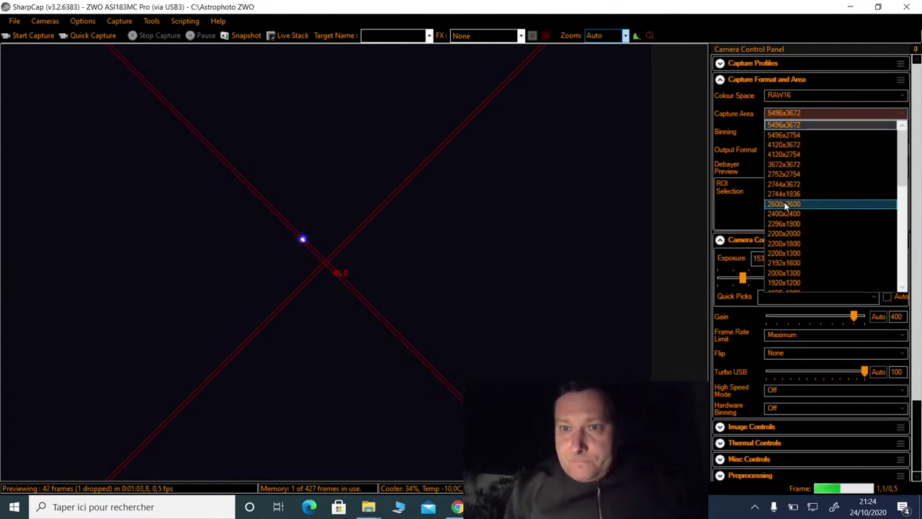
click(656, 183)
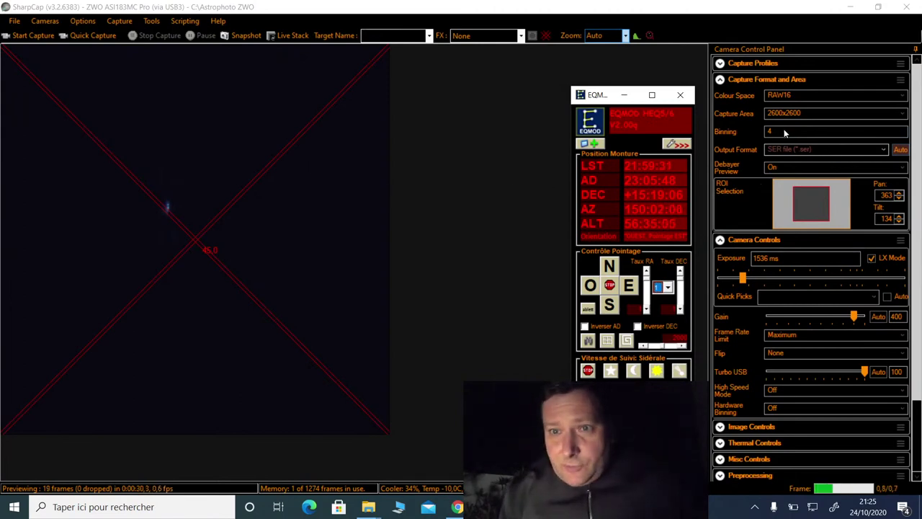
Step: Raise the exposure to 6.14 s and adjust the display histogram stretch's black and mid levels to bring out the star's diffraction spikes
click(793, 278)
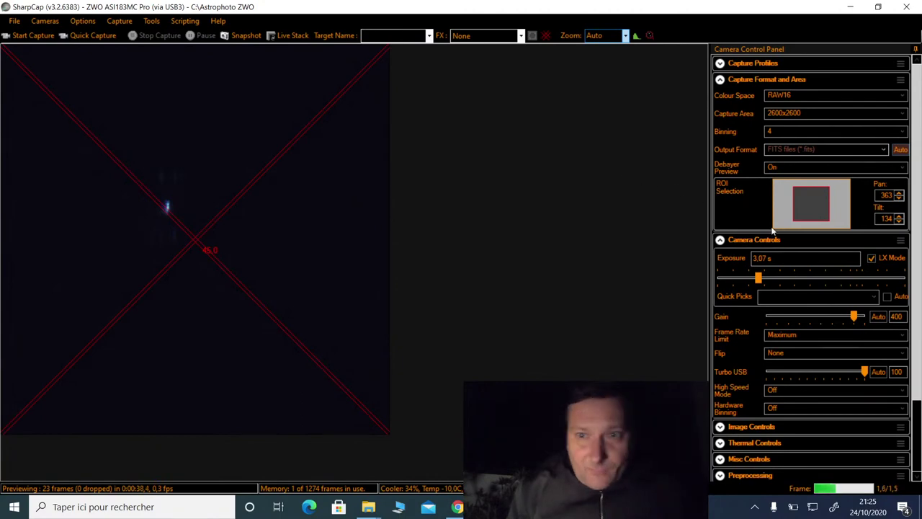
click(807, 279)
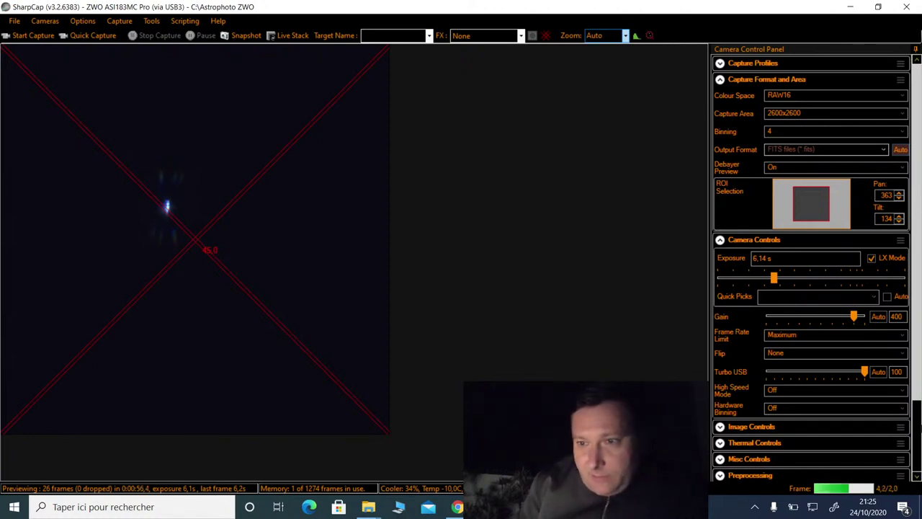
scroll(843, 414, down, 2)
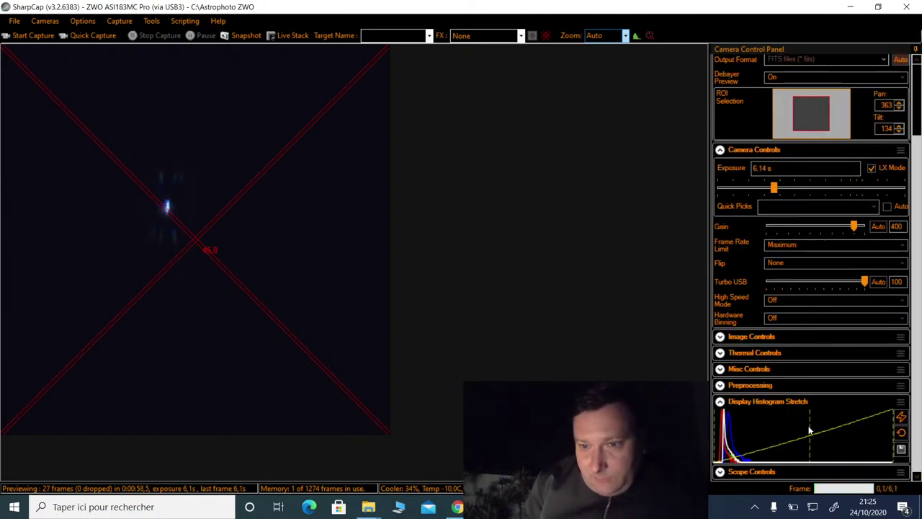
drag(810, 426, 750, 415)
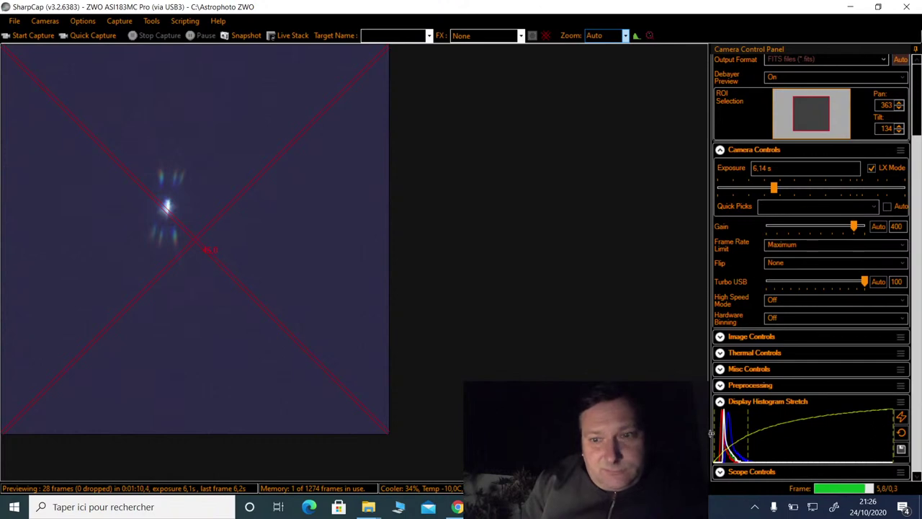
drag(719, 437, 726, 437)
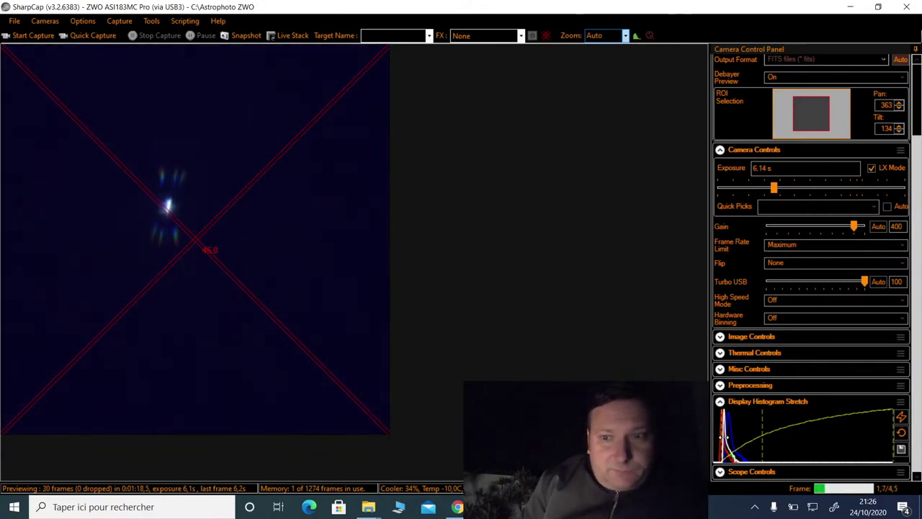
drag(762, 436, 751, 433)
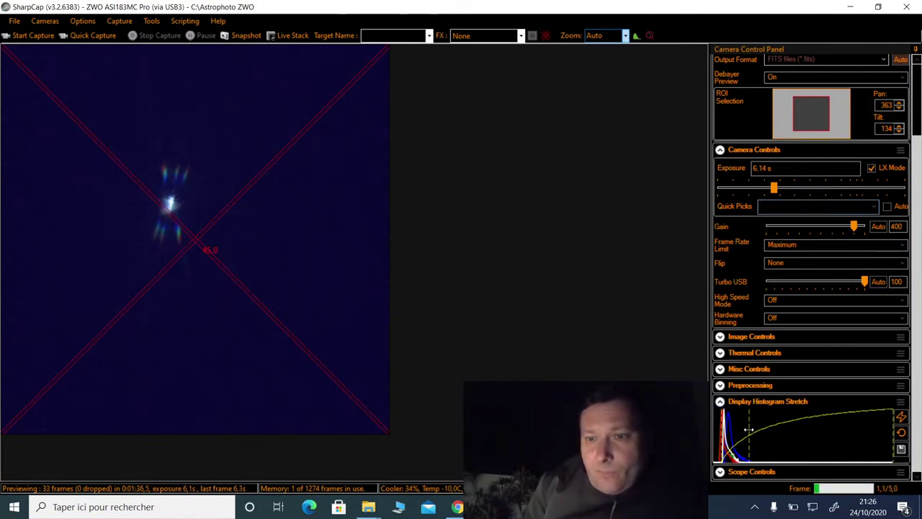
drag(746, 429, 730, 427)
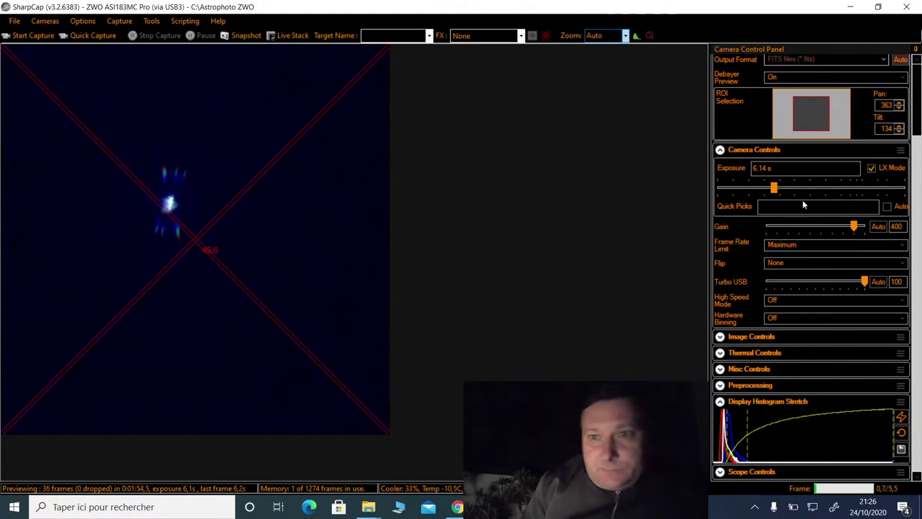
scroll(829, 137, up, 2)
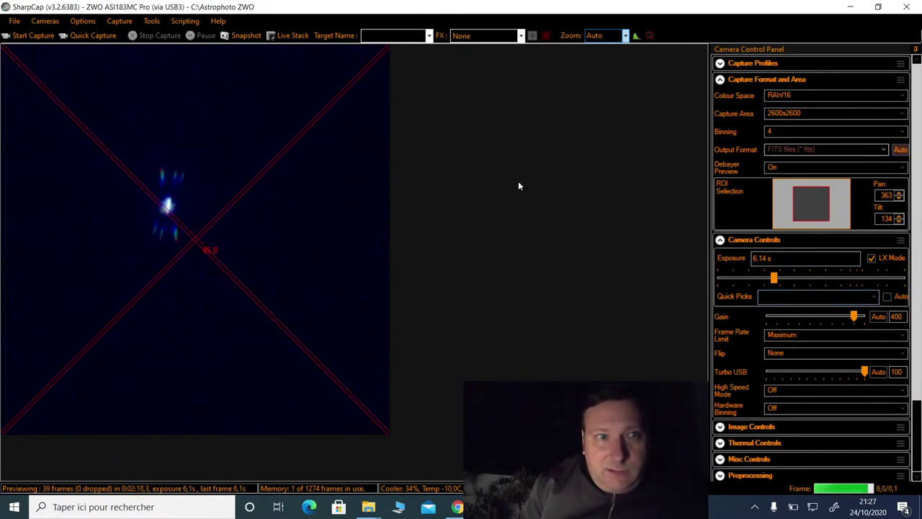
Step: Close the ZWO ASI183MC Pro camera and open it again
click(52, 26)
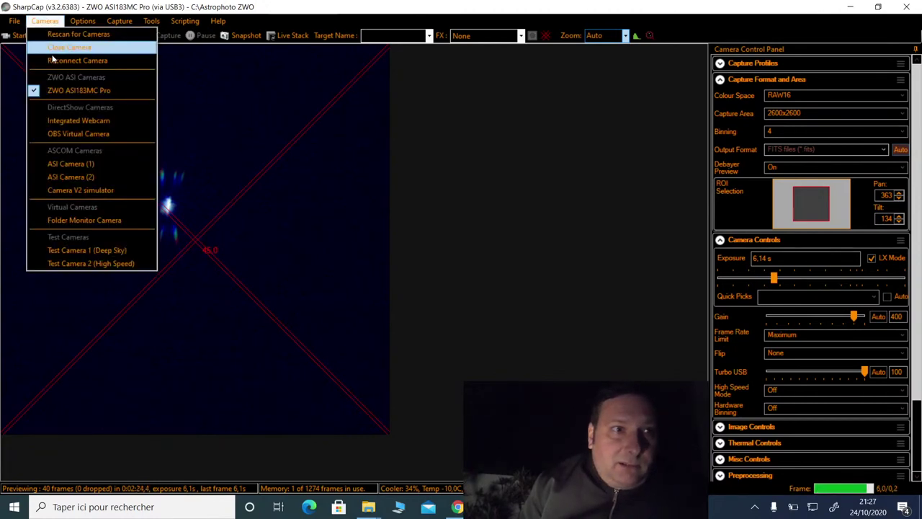
click(61, 33)
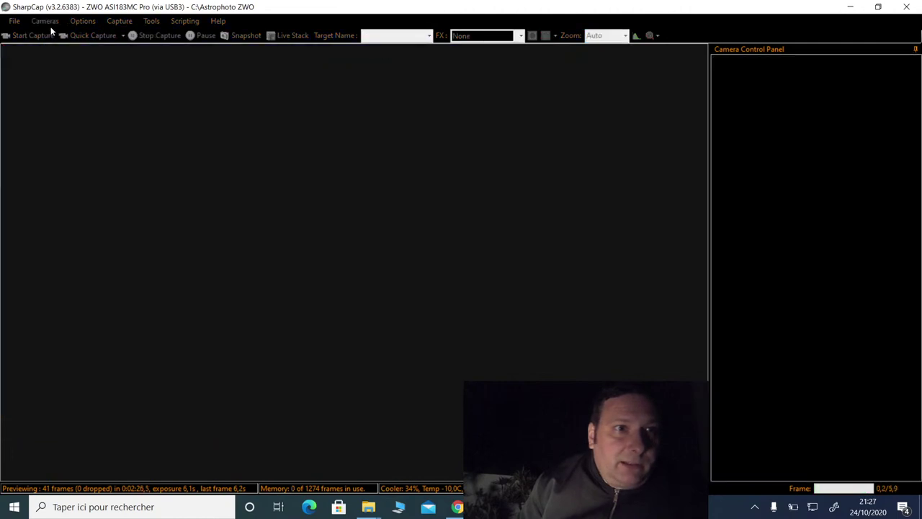
click(50, 25)
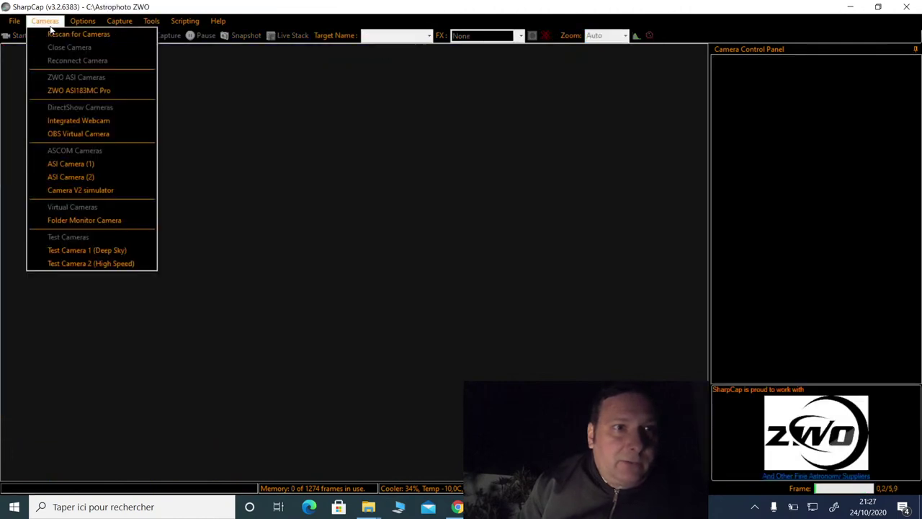
click(60, 92)
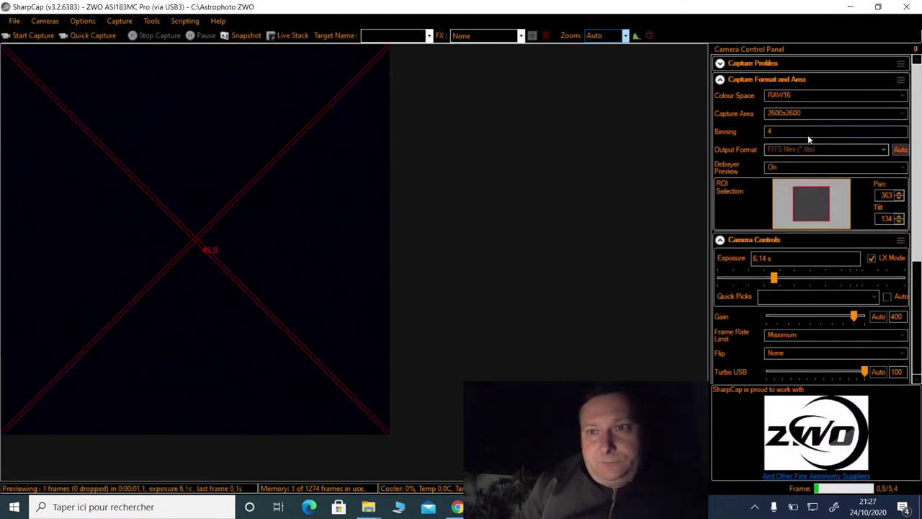
Step: Set the camera exposure to 3.07 s and the gain to 450
drag(774, 277, 757, 278)
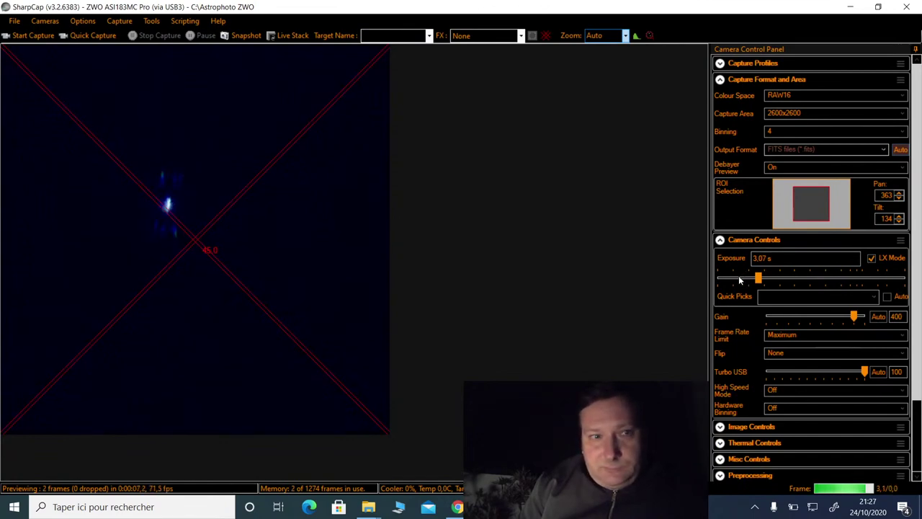
click(739, 280)
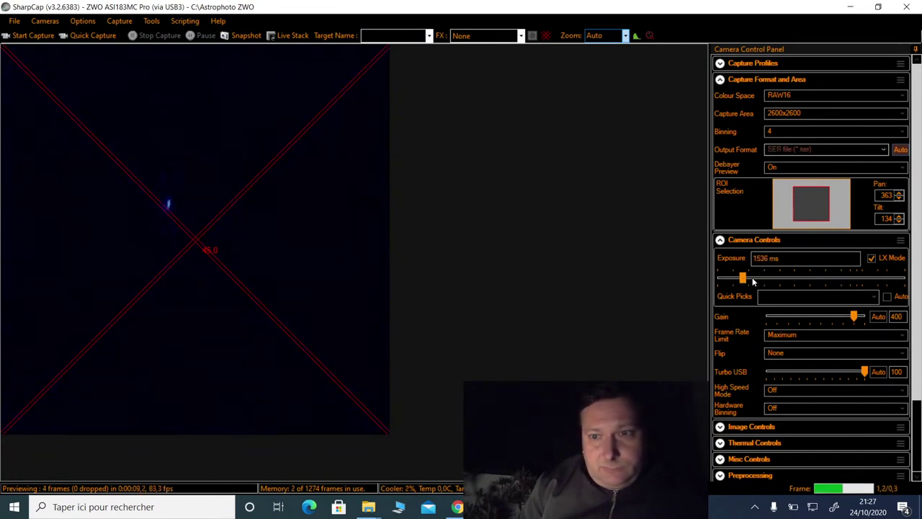
click(758, 280)
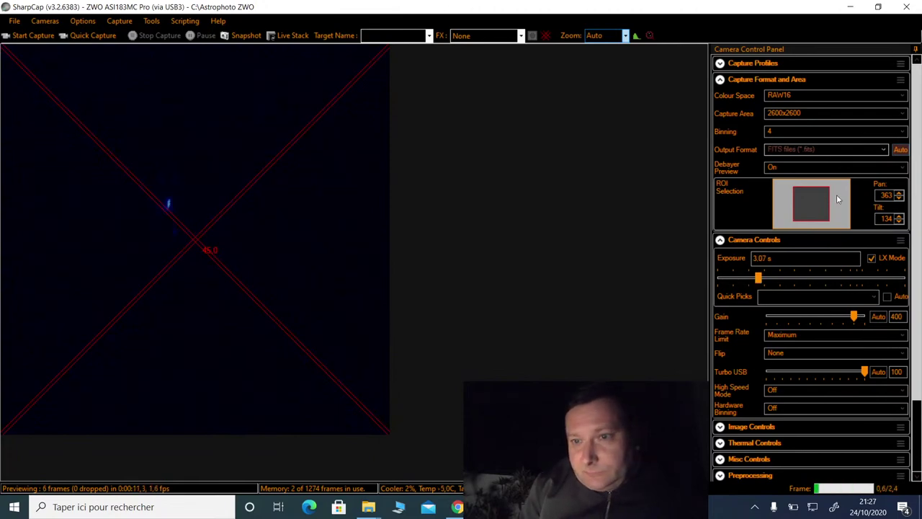
drag(856, 317, 865, 317)
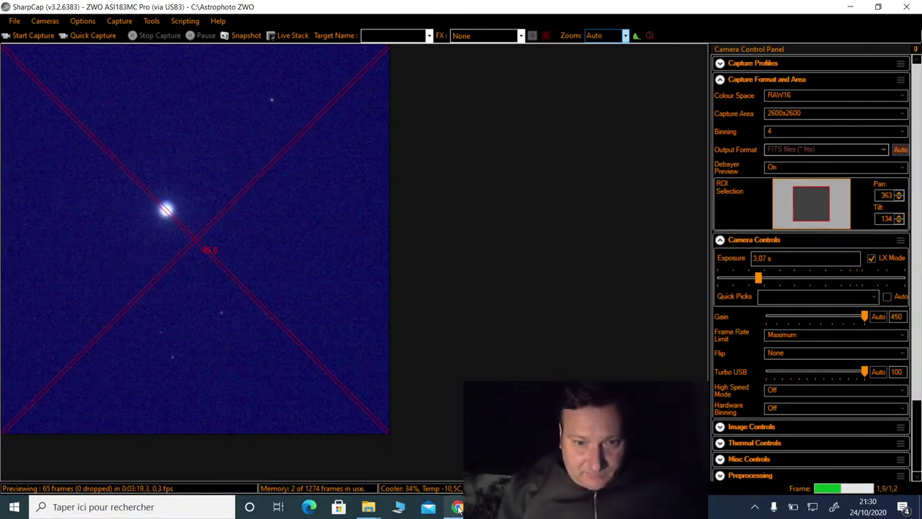
Step: Check the YouTube live chat messages and minimize the chat window
mouse_move(458, 509)
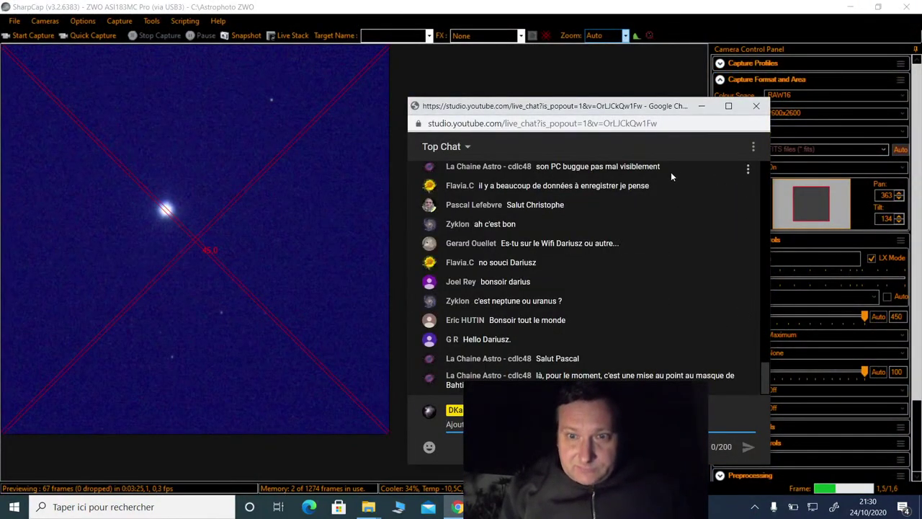
click(701, 108)
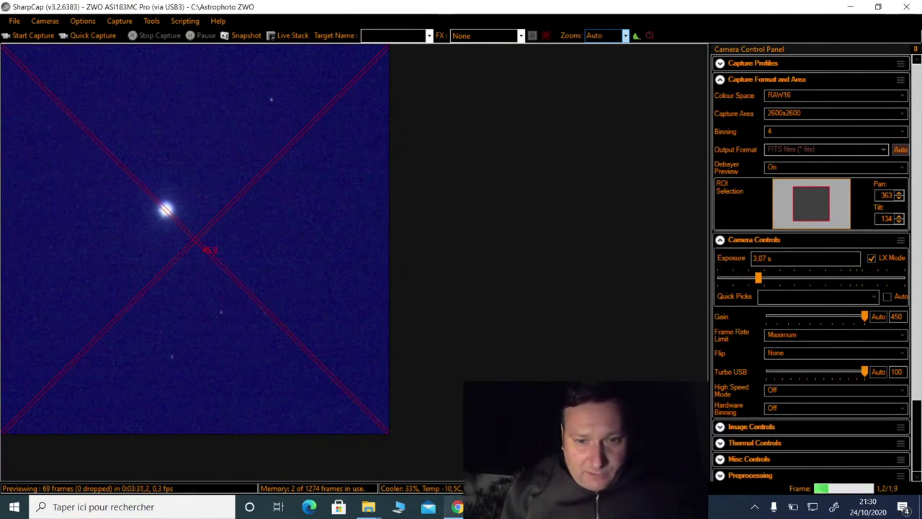
Step: Switch to Cartes du Ciel, select Mars on the sky chart and send the telescope to it with a goto
key(alt+Tab)
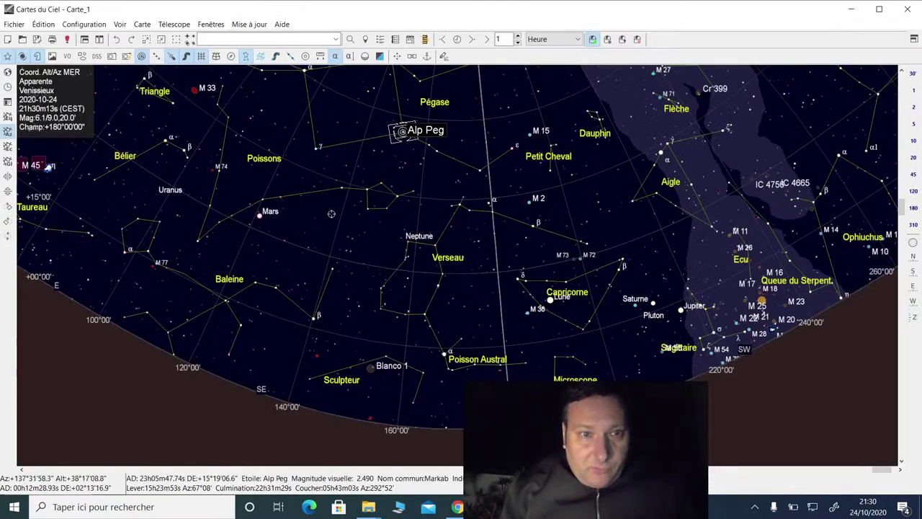
click(260, 215)
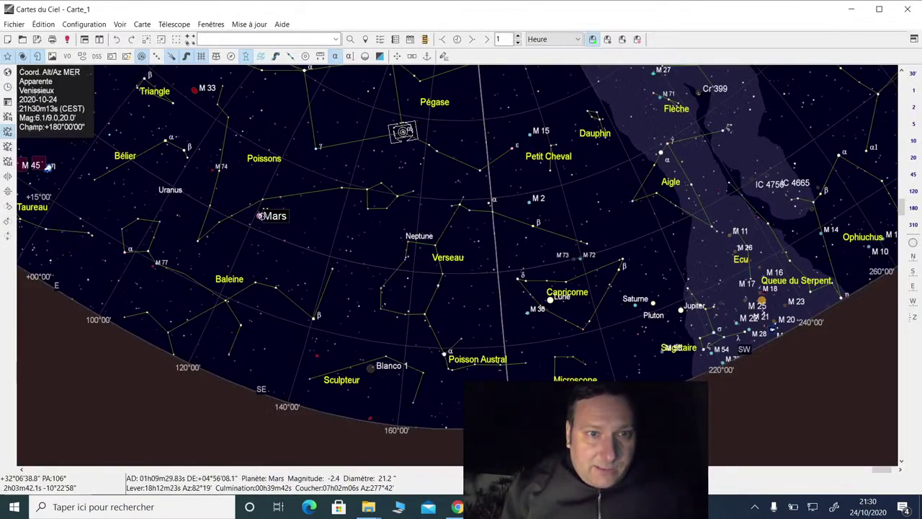
right_click(260, 215)
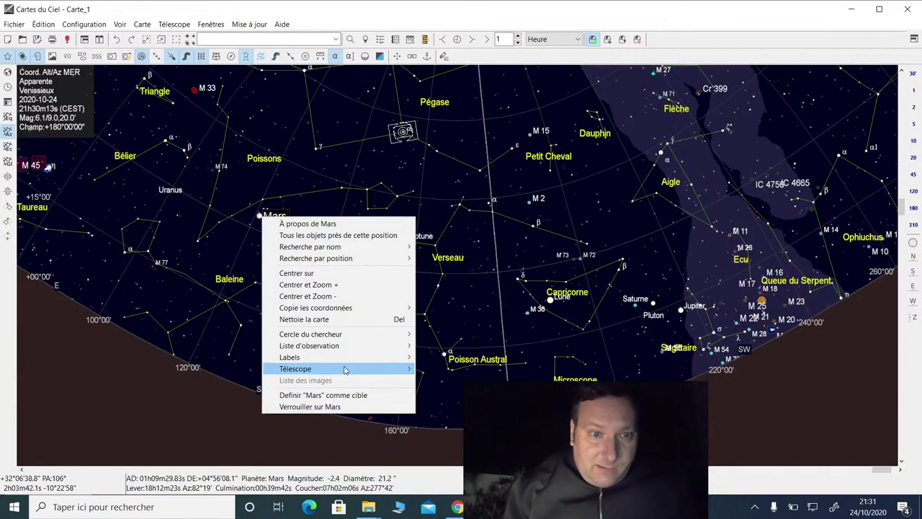
mouse_move(339, 371)
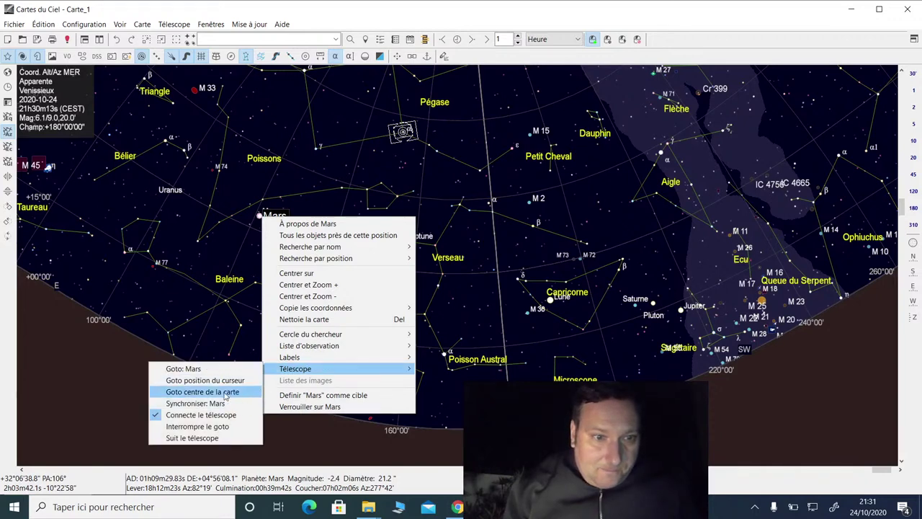
click(216, 371)
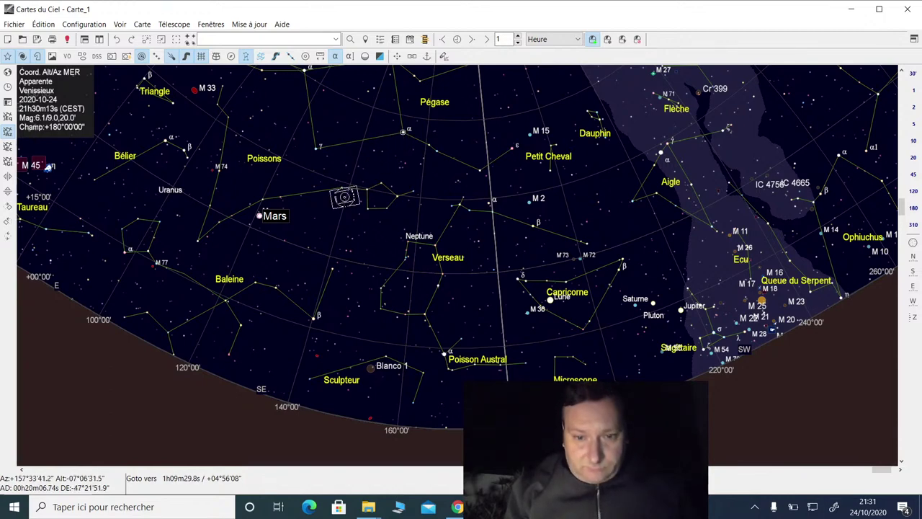
Step: Return to SharpCap and set the exposure to 48 ms with LX Mode off and the gain to 300 for Mars
key(alt+Tab)
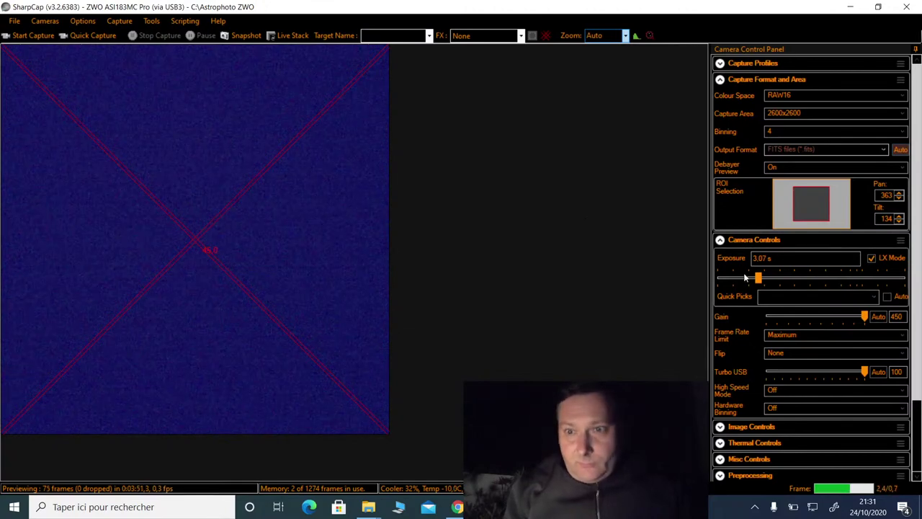
drag(758, 279, 742, 279)
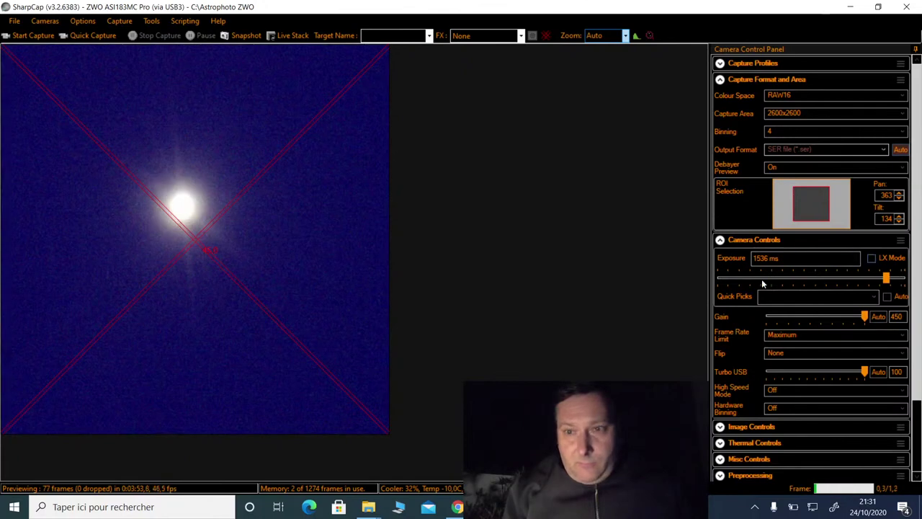
click(763, 283)
click(763, 283)
click(762, 283)
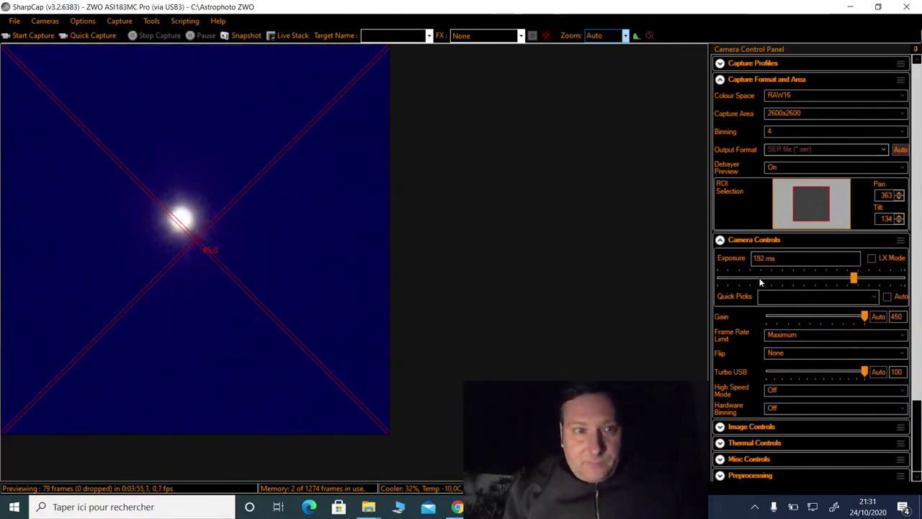
click(761, 282)
click(761, 282)
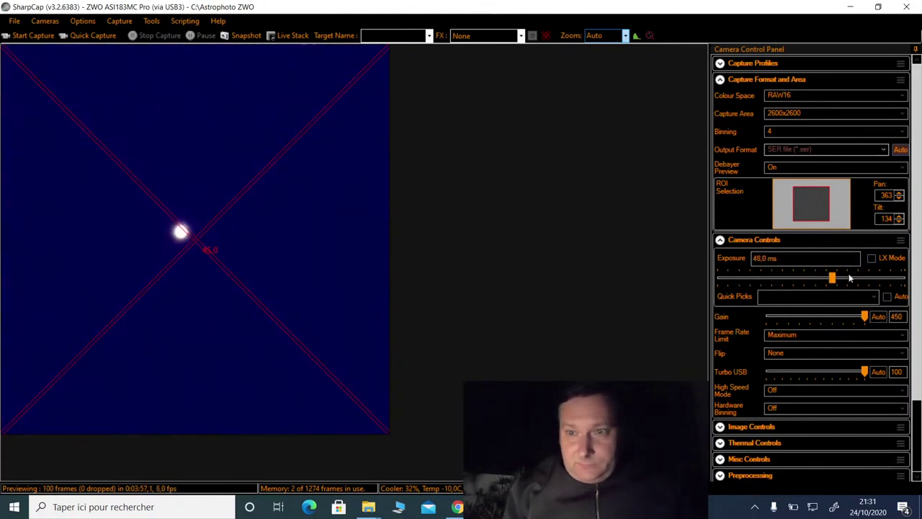
click(838, 317)
click(830, 319)
click(819, 321)
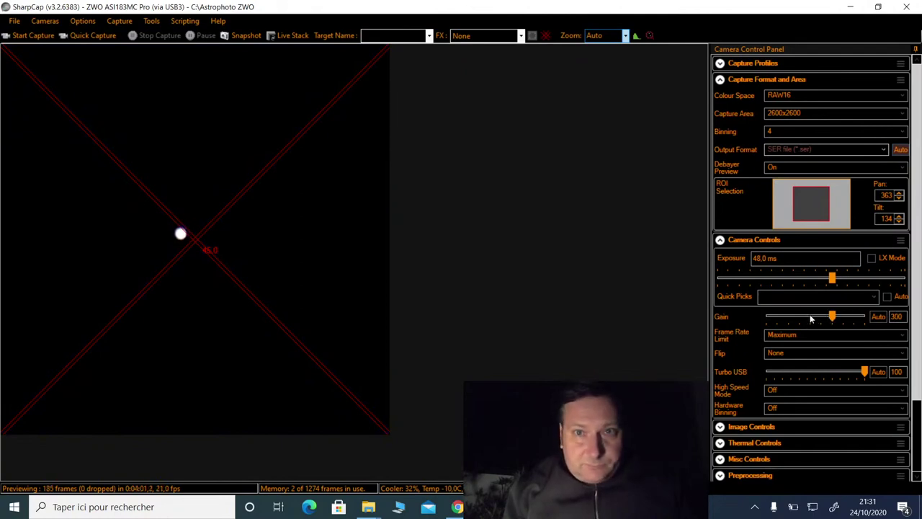
Step: Set the binning to 1 and reduce the exposure to 24 ms
click(785, 131)
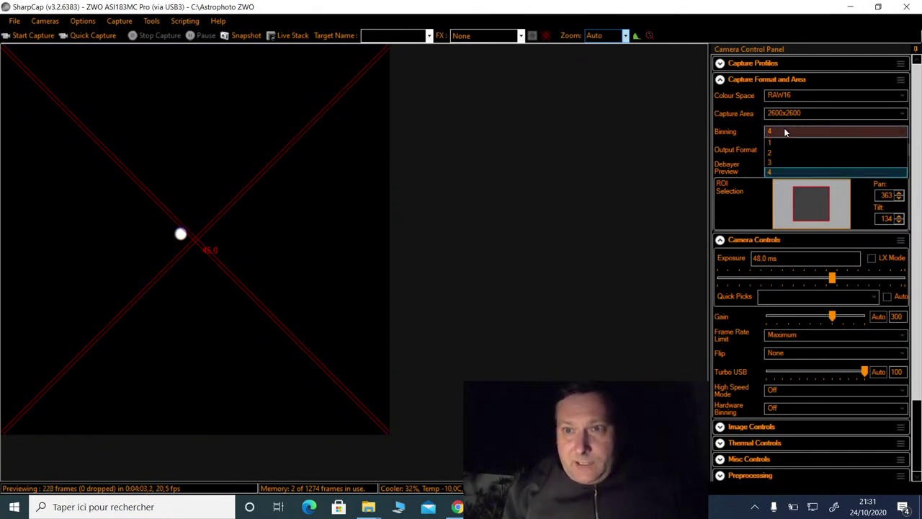
click(786, 140)
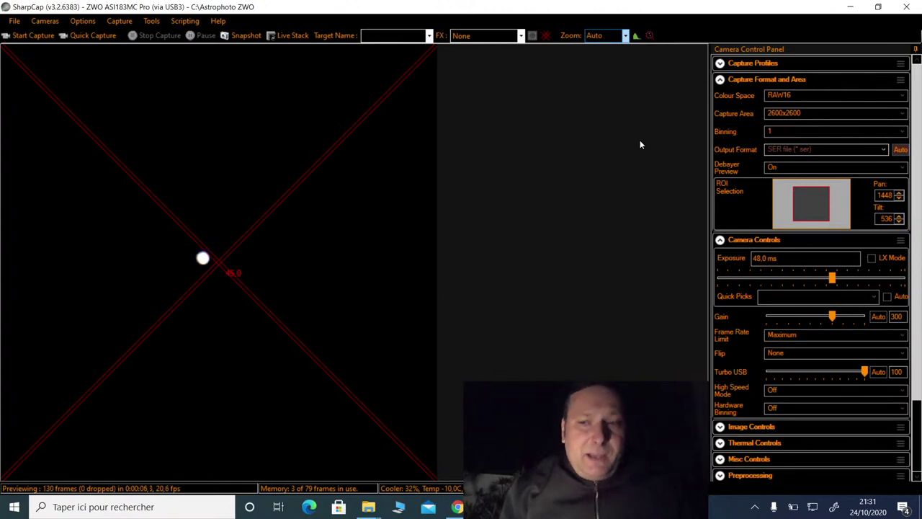
click(795, 283)
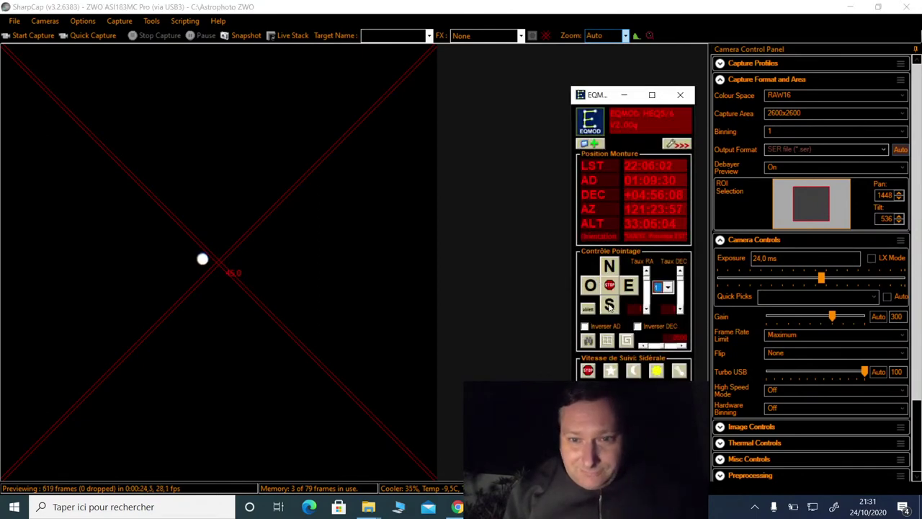
Step: Nudge the mount south, west and north in EQMOD to centre Mars on the crosshairs
click(609, 305)
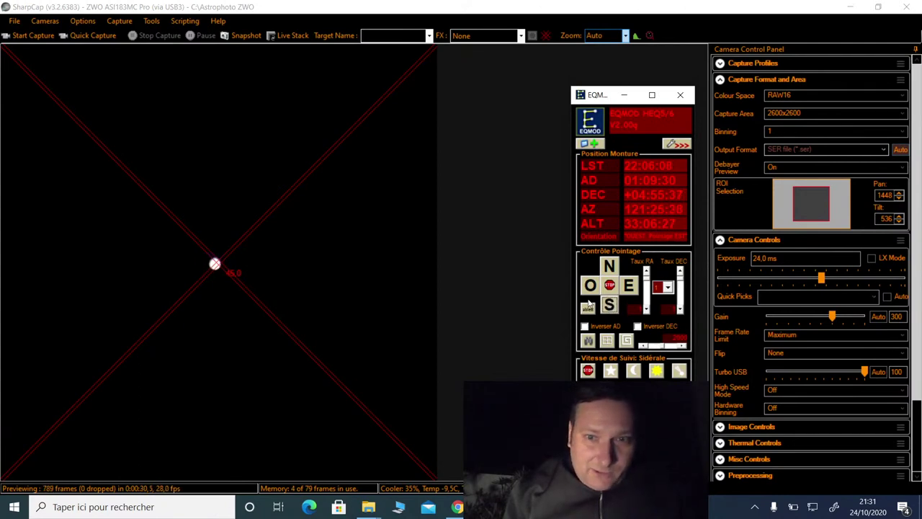
click(592, 289)
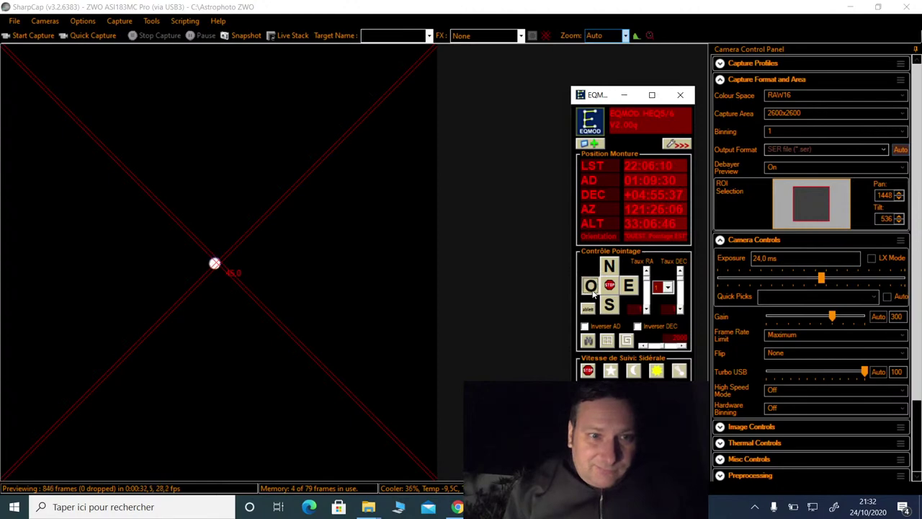
click(609, 306)
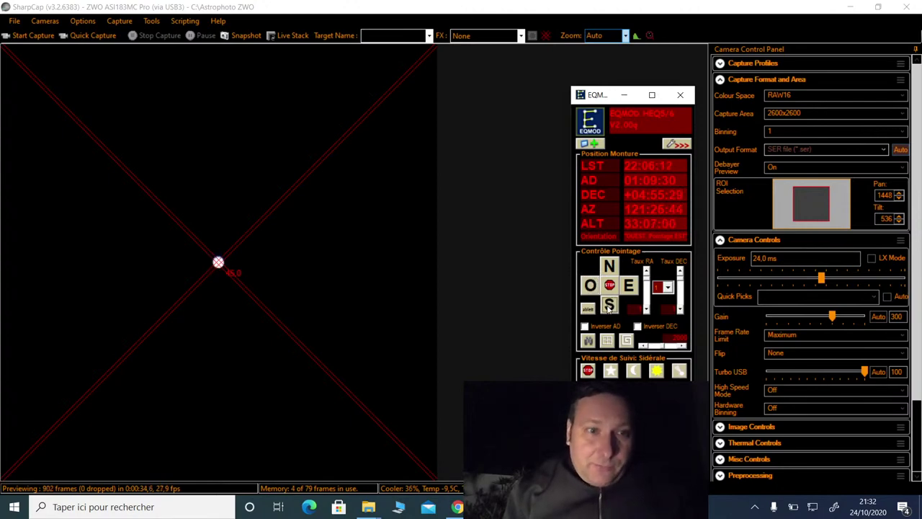
click(609, 267)
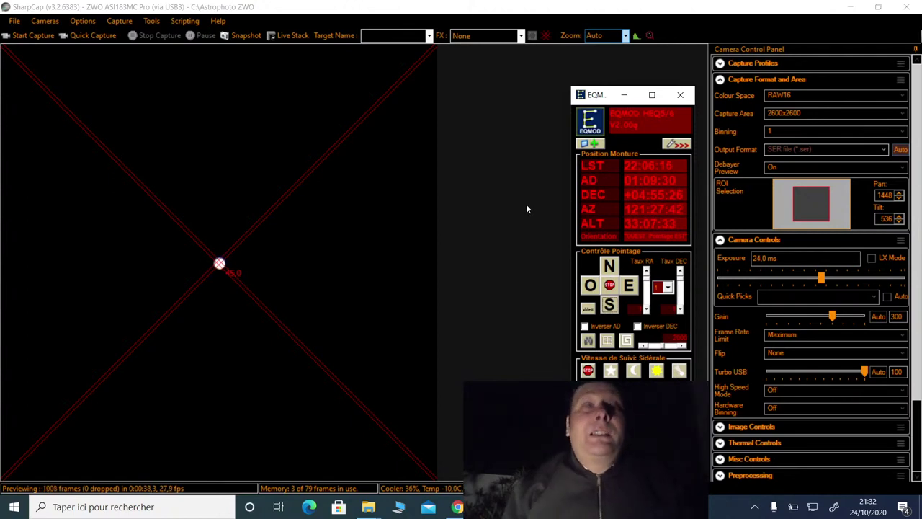
Step: Switch to Cartes du Ciel and synchronise the telescope on Mars, confirming that it is centred on the planet
click(624, 95)
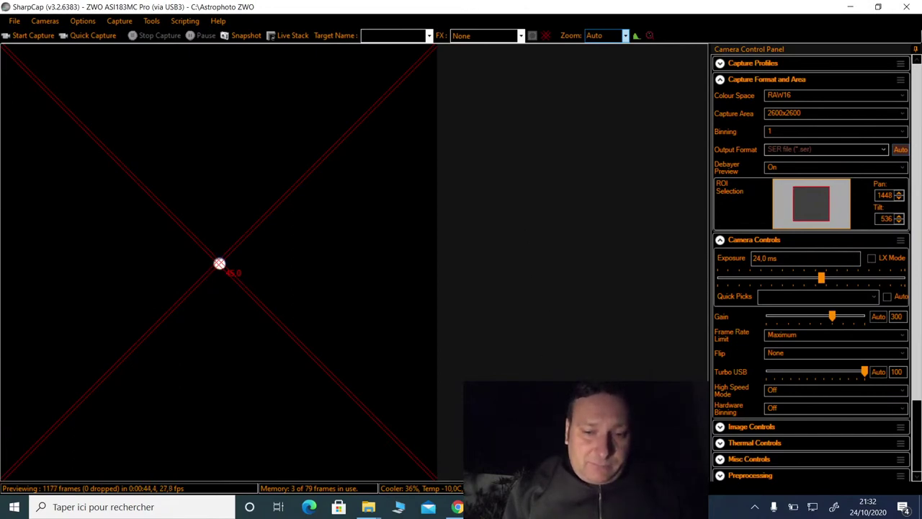
key(alt+Tab)
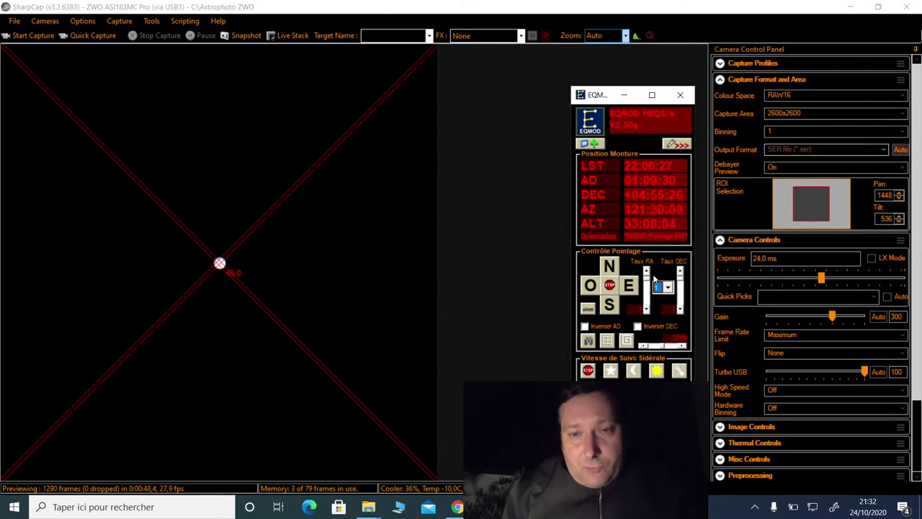
key(alt+Tab)
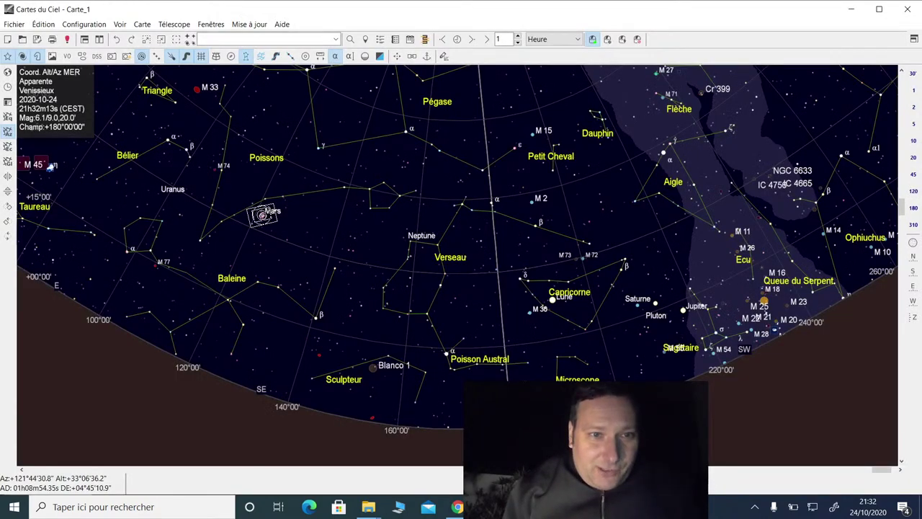
right_click(264, 216)
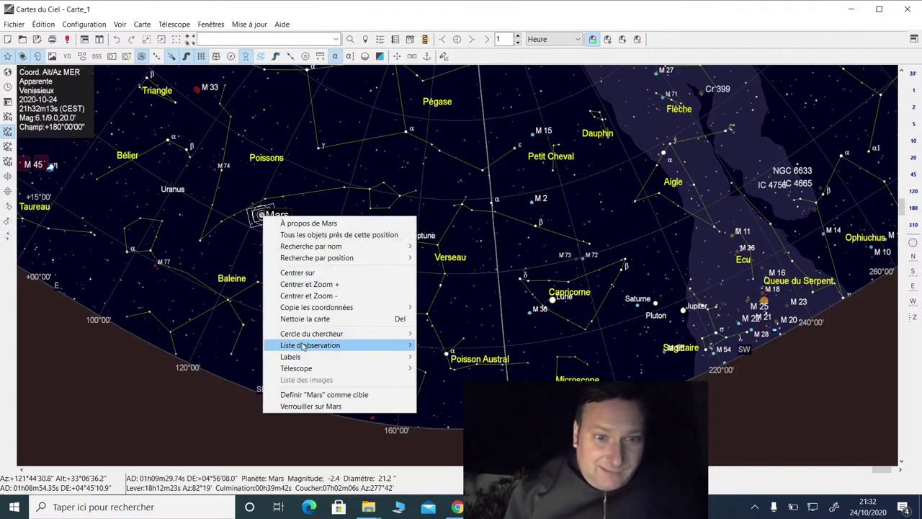
mouse_move(301, 368)
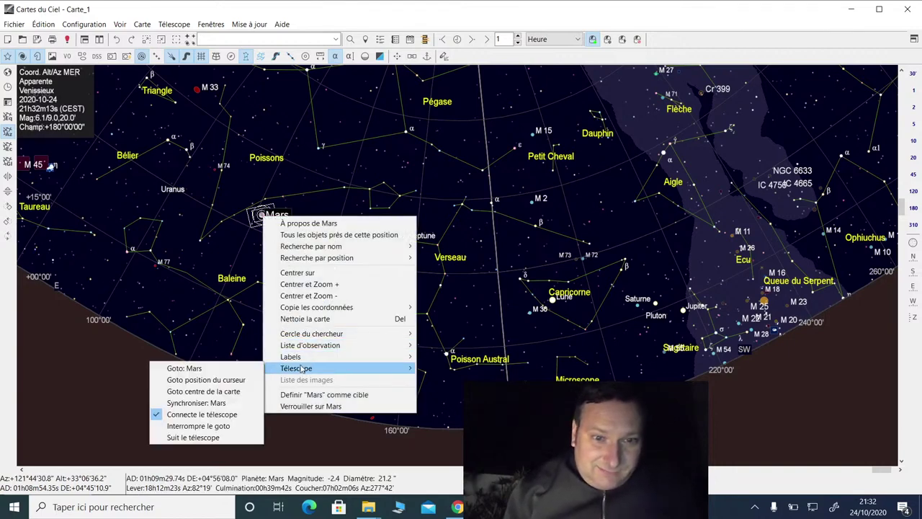
click(219, 403)
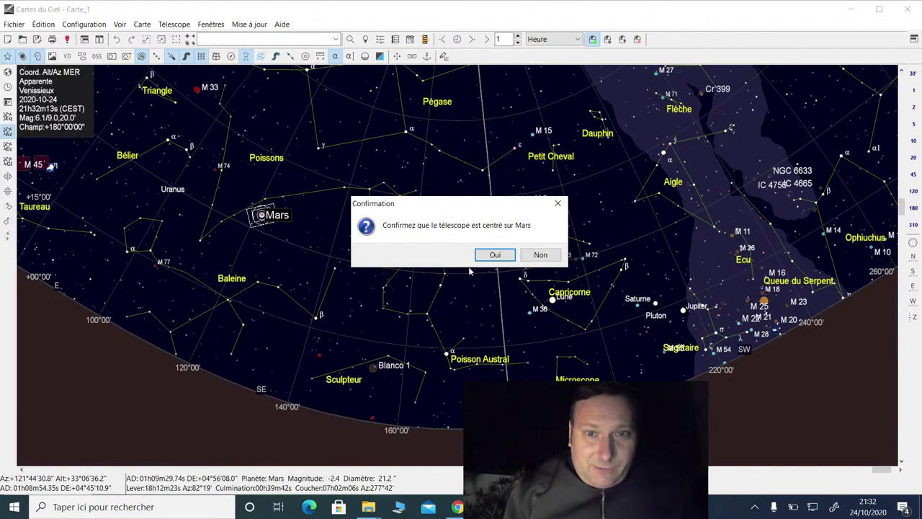
click(493, 255)
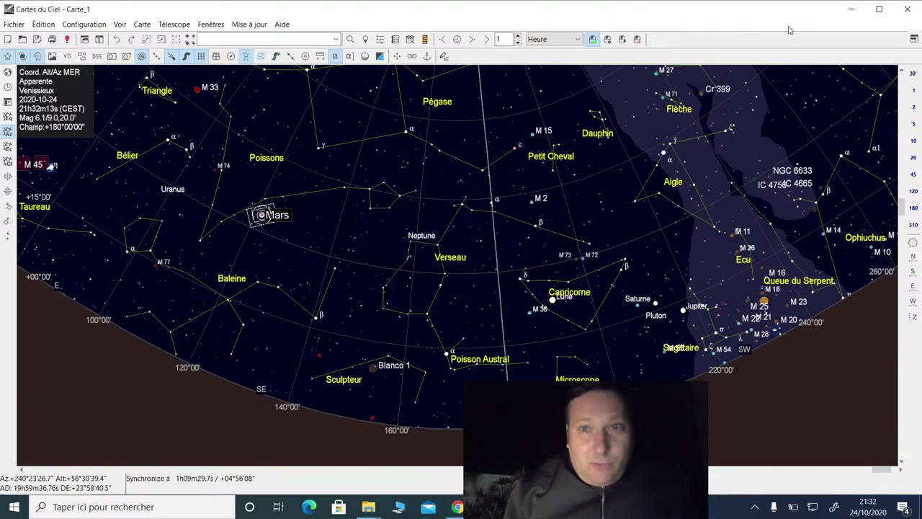
Step: Return to SharpCap, reduce the capture area to 240x240 and set the preview zoom to 300%
click(852, 9)
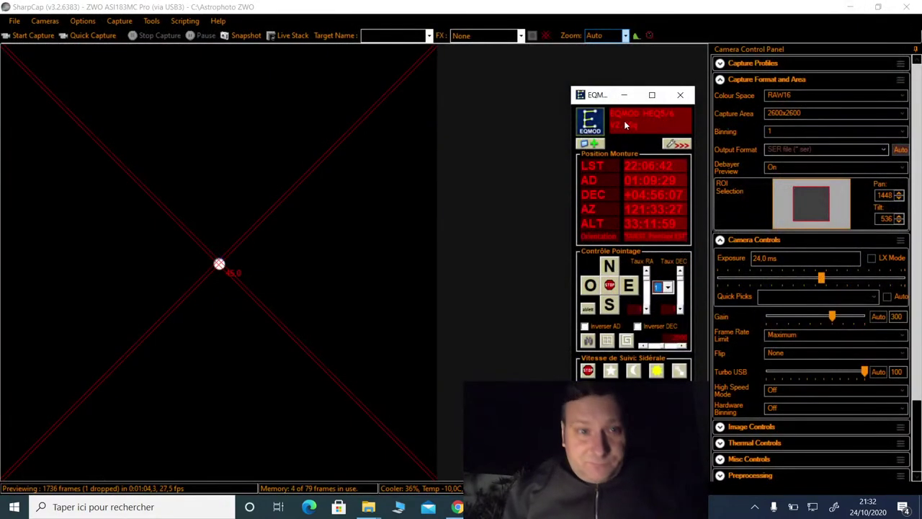
click(805, 116)
click(805, 115)
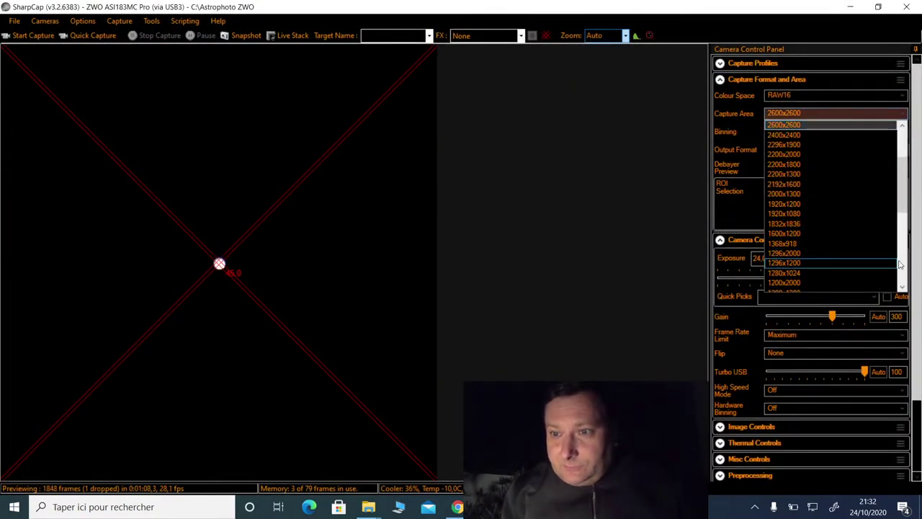
scroll(893, 265, down, 6)
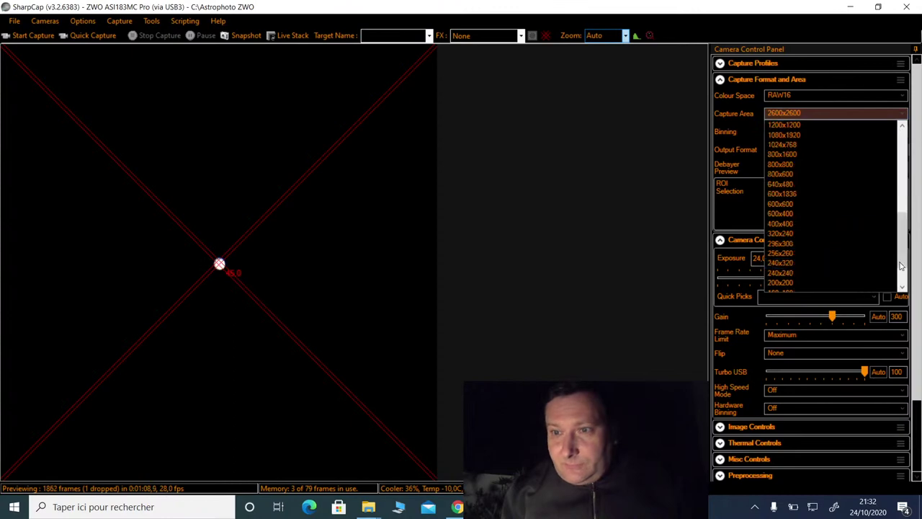
click(781, 273)
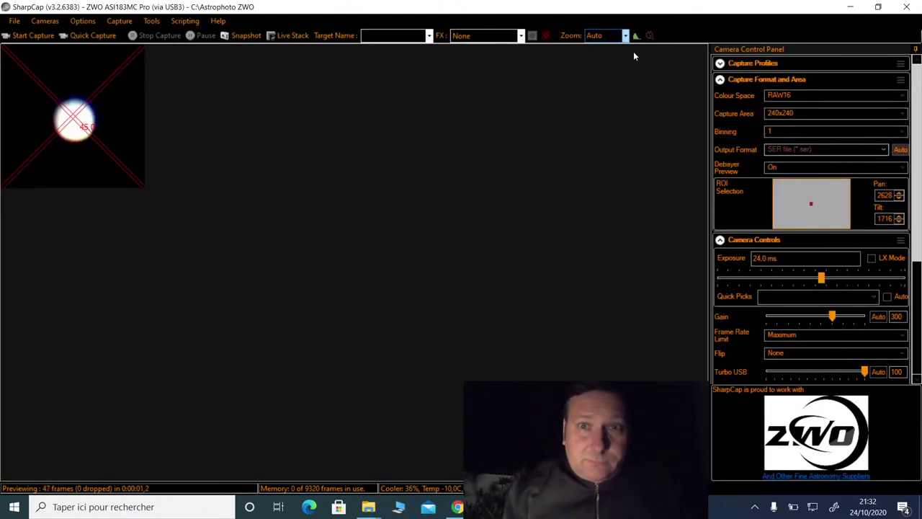
click(624, 36)
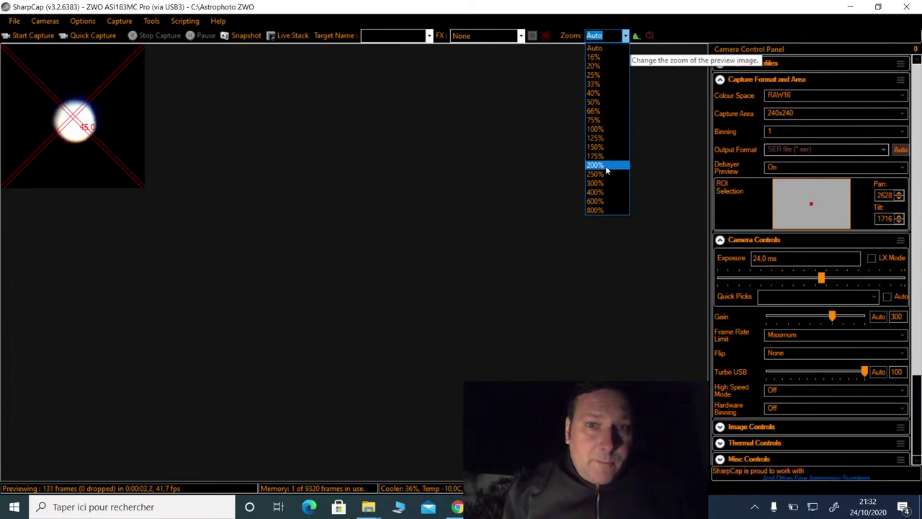
click(606, 184)
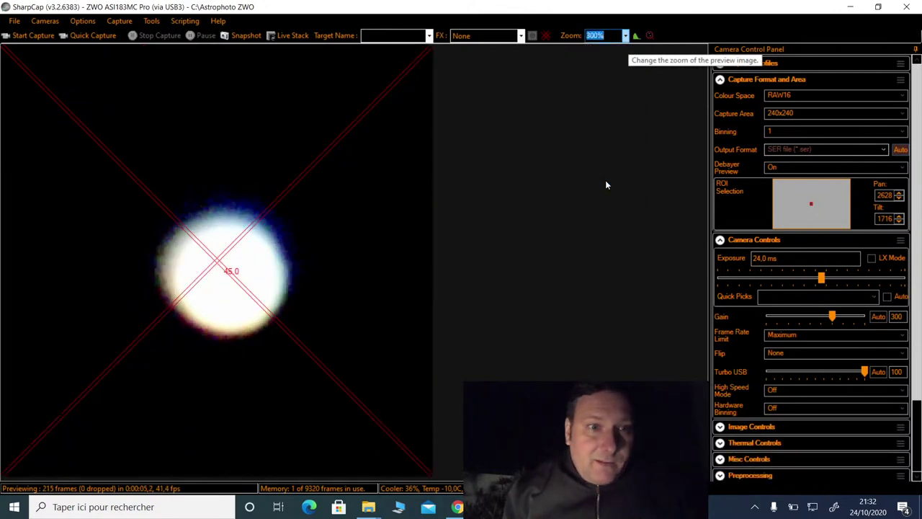
Step: Lower the gain to 50 and turn off the reticule overlay on the Mars preview
click(812, 317)
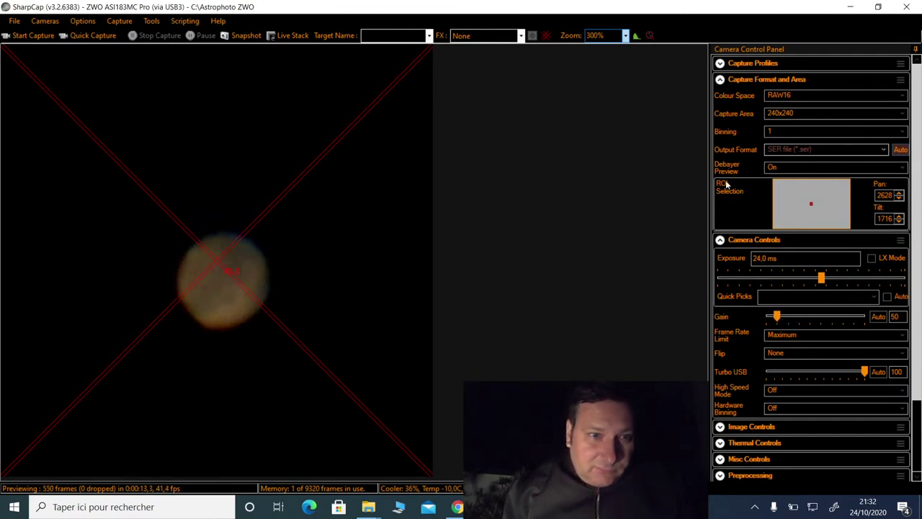
click(555, 35)
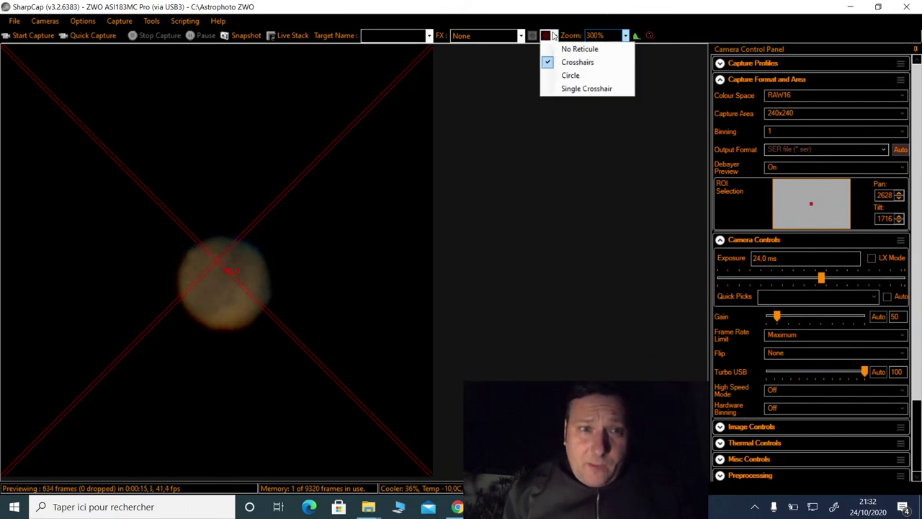
click(547, 36)
click(547, 36)
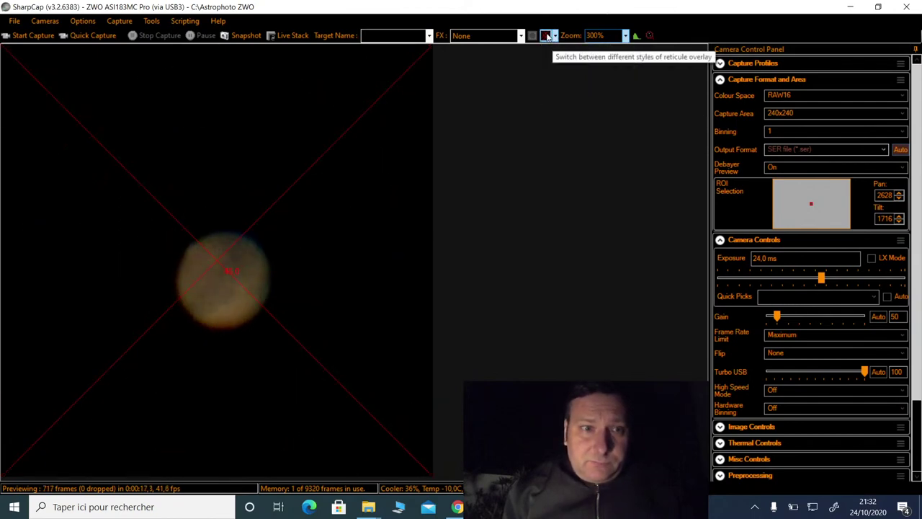
click(547, 36)
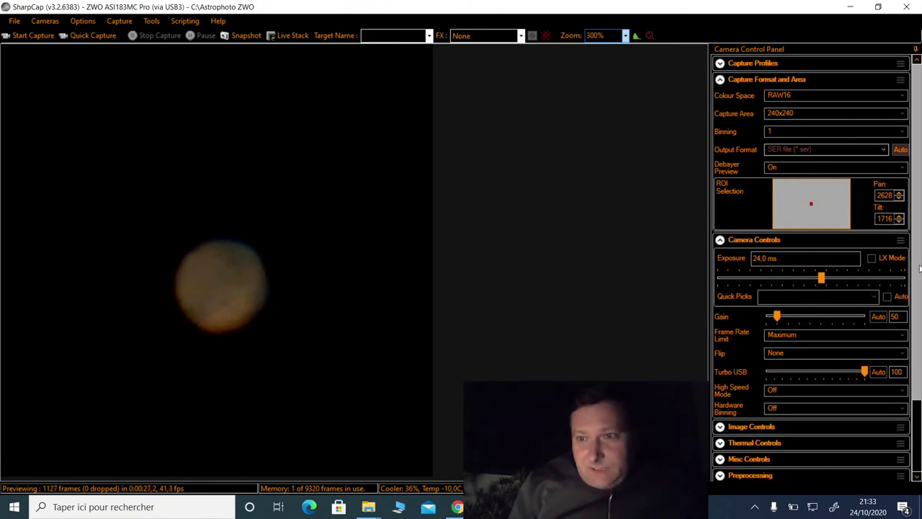
Step: Reset the display histogram stretch and raise the camera gain to 200
drag(918, 268, 919, 286)
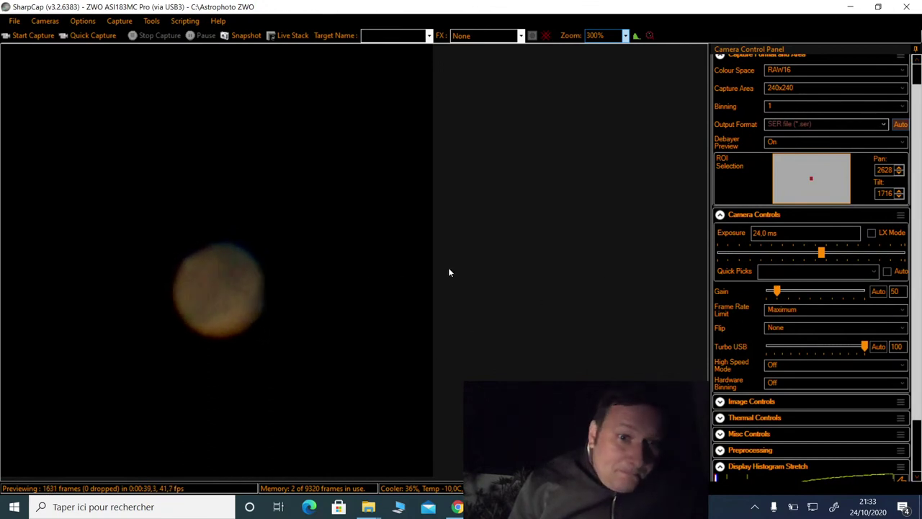
scroll(884, 434, down, 2)
click(902, 433)
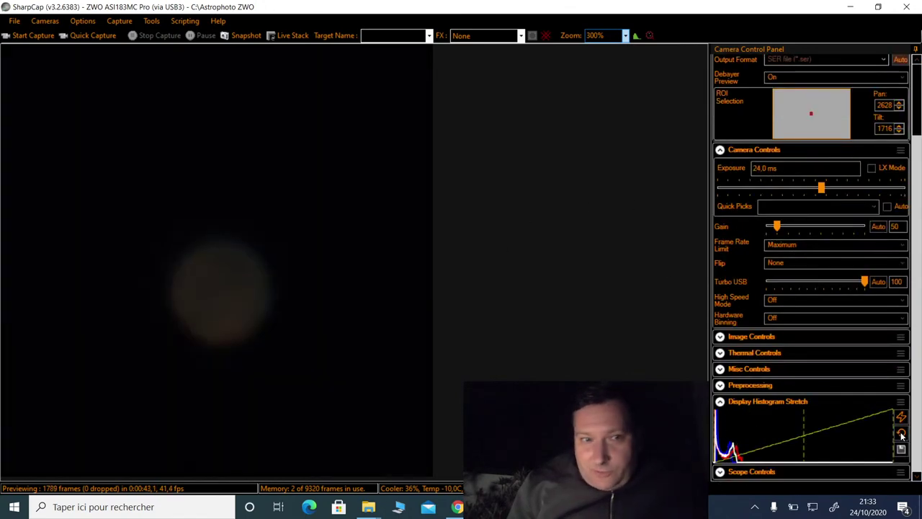
drag(790, 233, 830, 232)
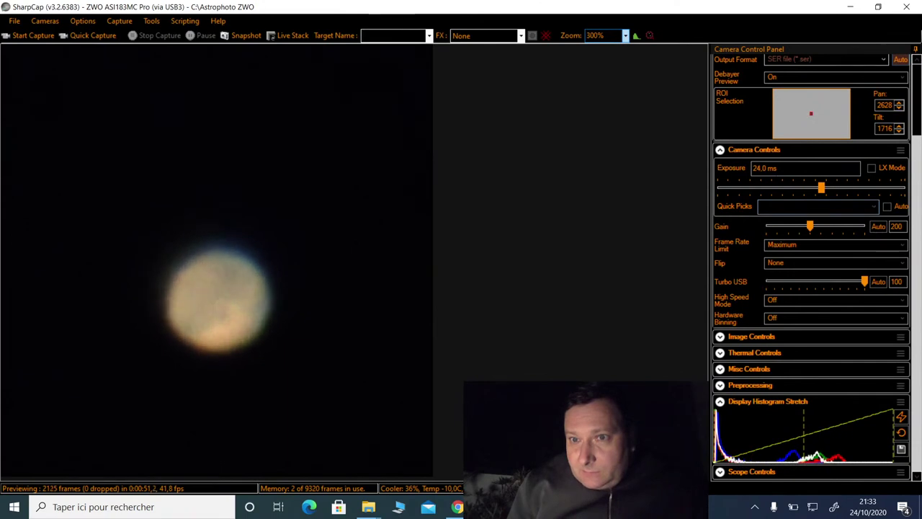
Step: Set the exposure to 16 ms and raise the gain to 250
drag(762, 168, 746, 169)
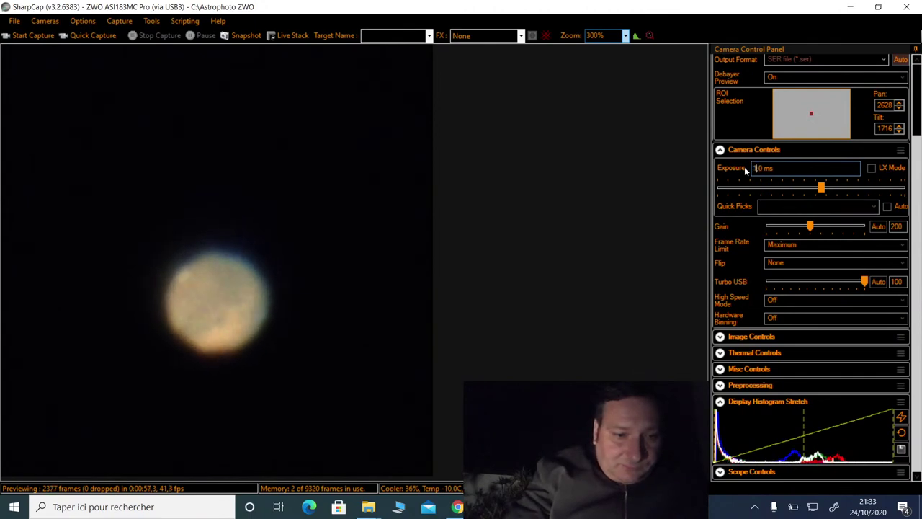
text(16)
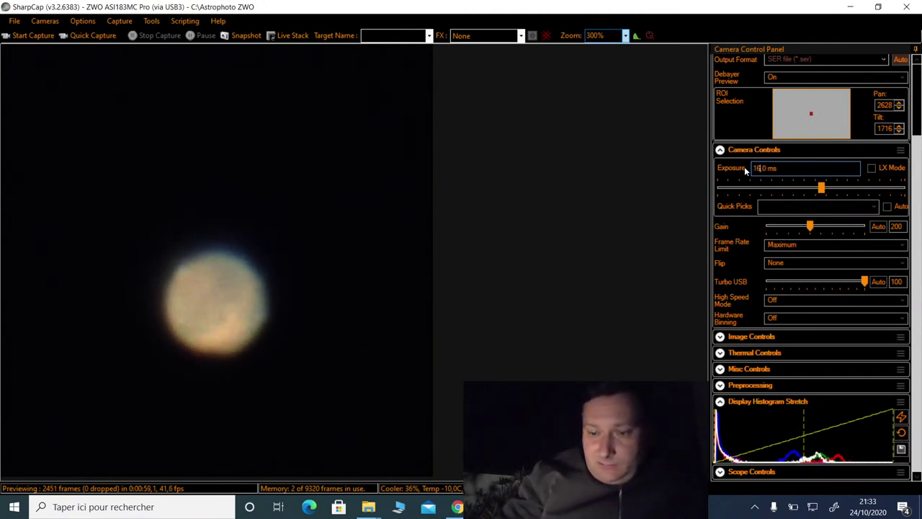
key(Return)
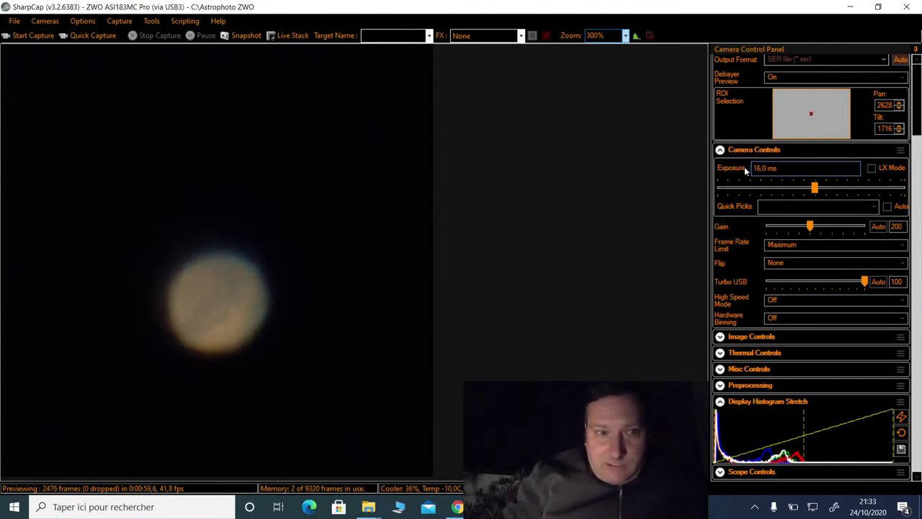
click(839, 227)
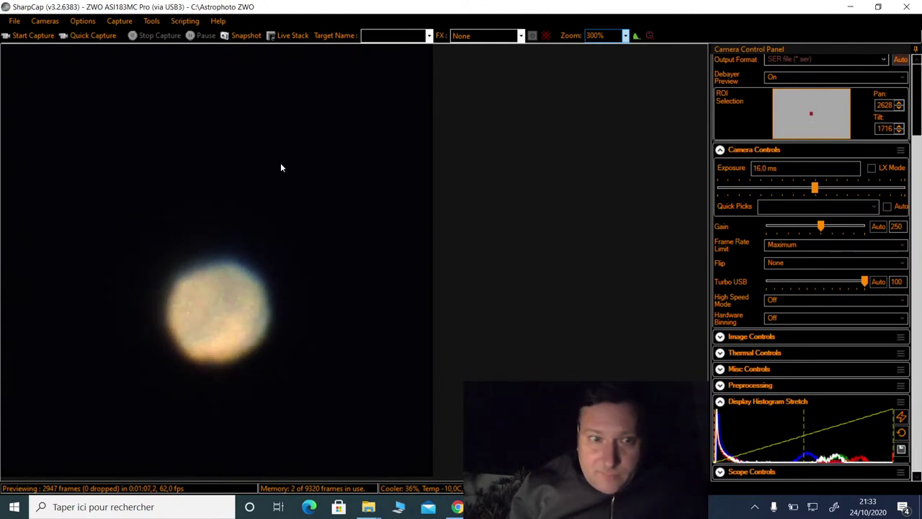
Step: Reduce the capture area to 160x160 and nudge the mount west in EQMOD to recentre Mars in the frame
scroll(786, 119, up, 2)
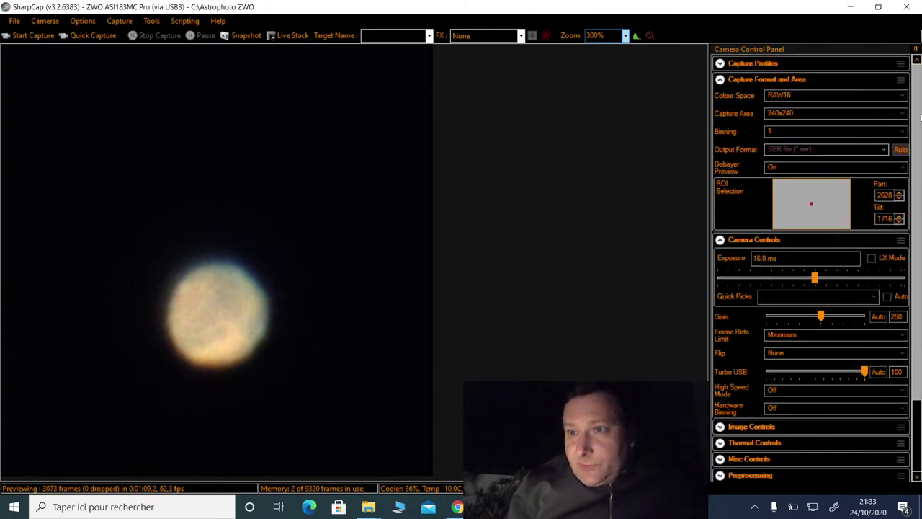
click(776, 115)
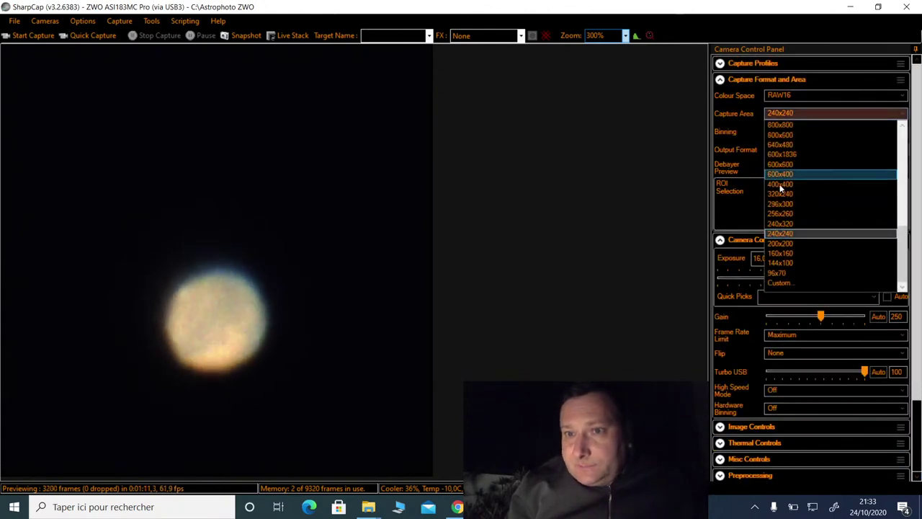
click(782, 253)
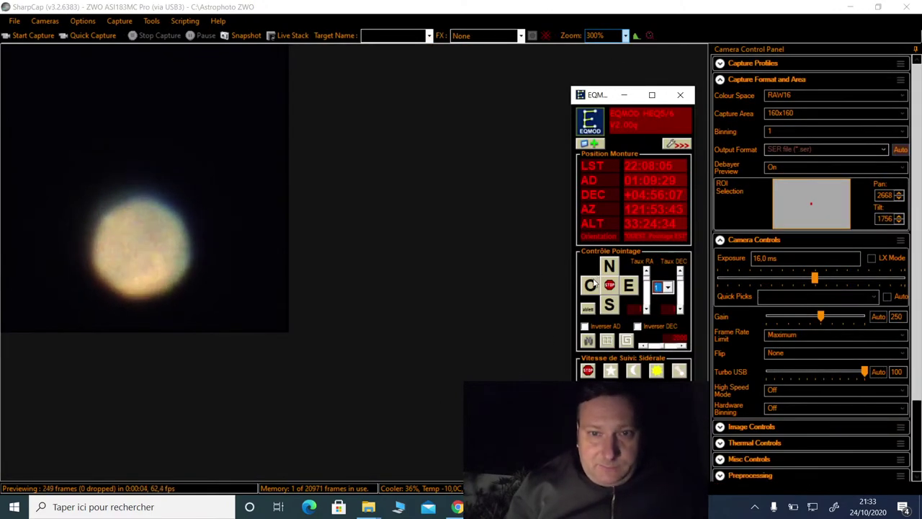
click(591, 285)
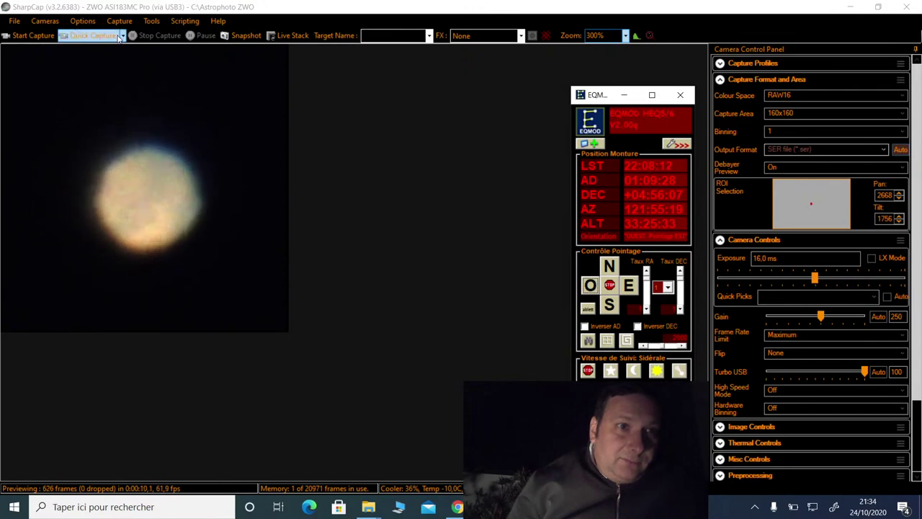
Step: Start a quick capture of 5000 frames of Mars and close the File Explorer window showing the PNY ELITE PSSD (E:) drive
click(94, 35)
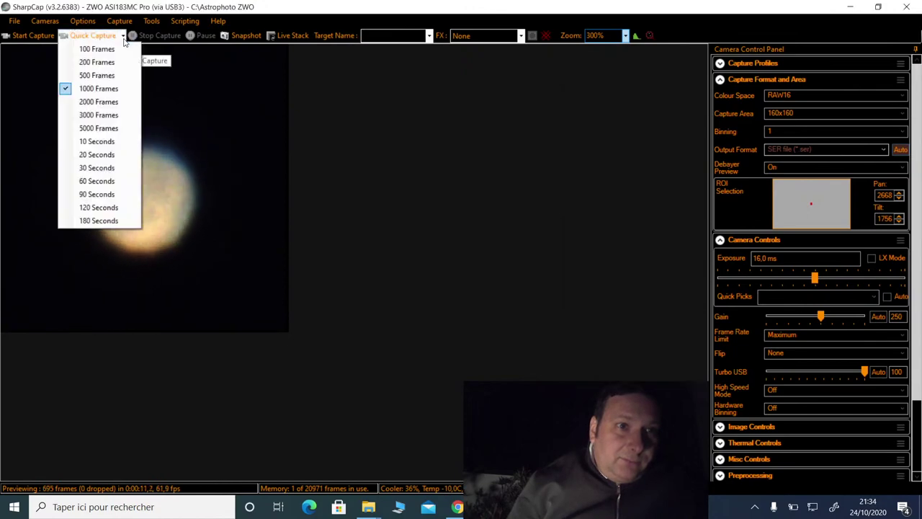
click(81, 129)
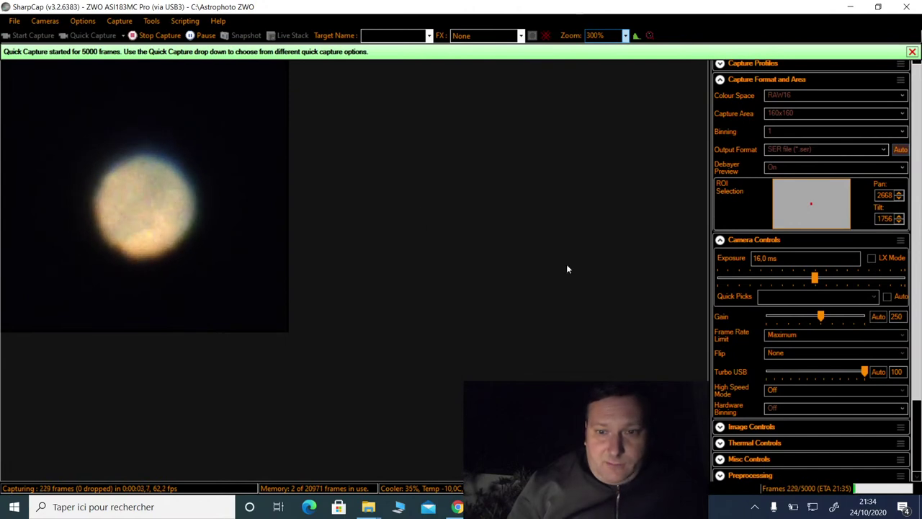
key(alt+Tab)
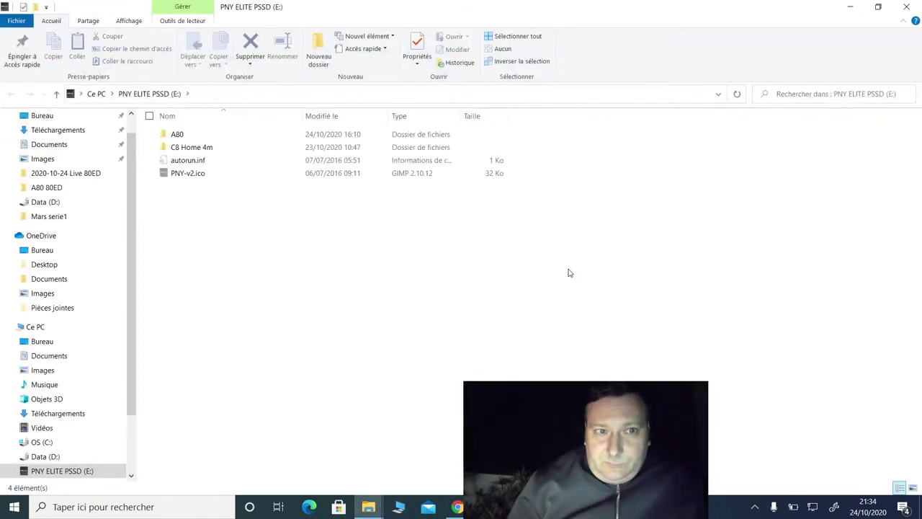
click(909, 8)
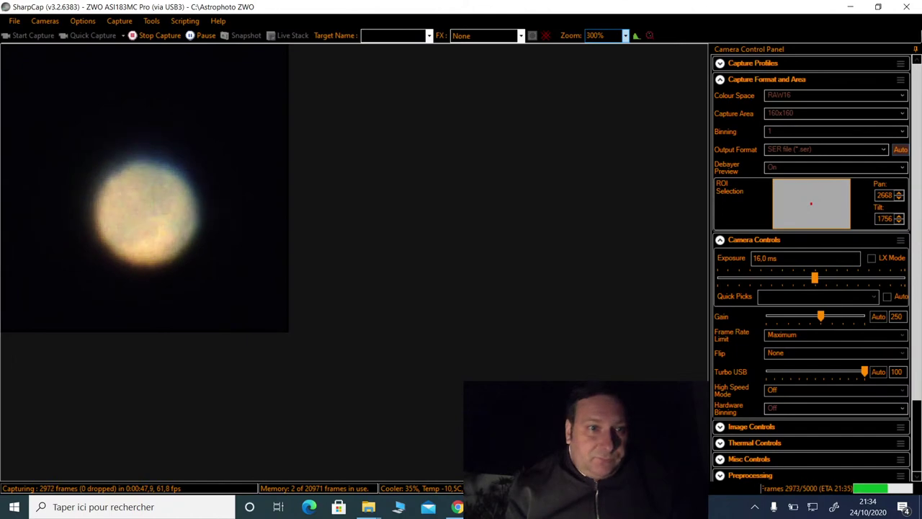
Step: Collapse the Capture Format and Area settings to bring the display histogram into view during the capture
click(720, 80)
click(720, 80)
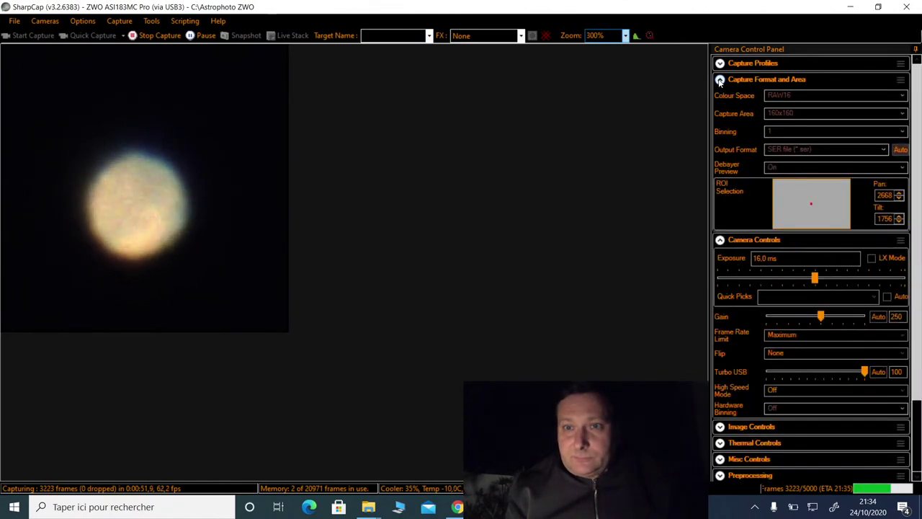
click(720, 80)
click(720, 80)
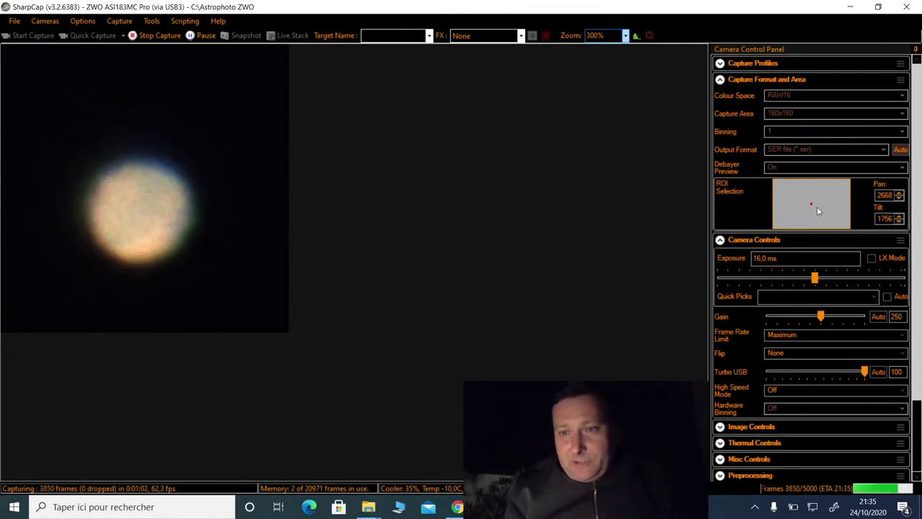
click(720, 80)
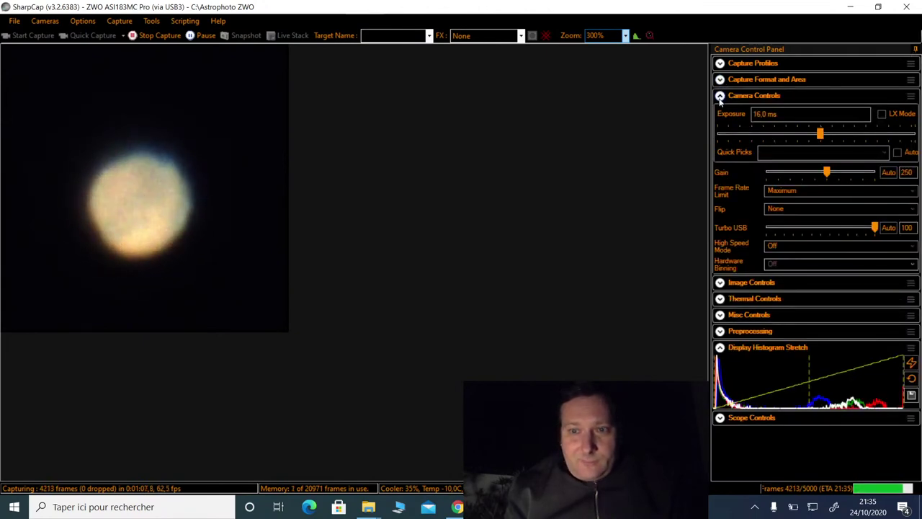
Step: Start a 5000-frame quick capture of the planet and stop it before it completes
click(101, 36)
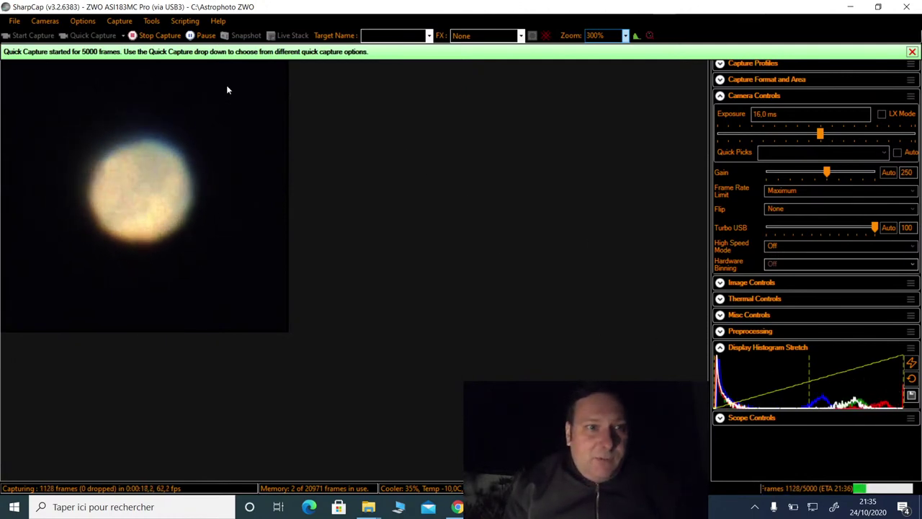
click(162, 40)
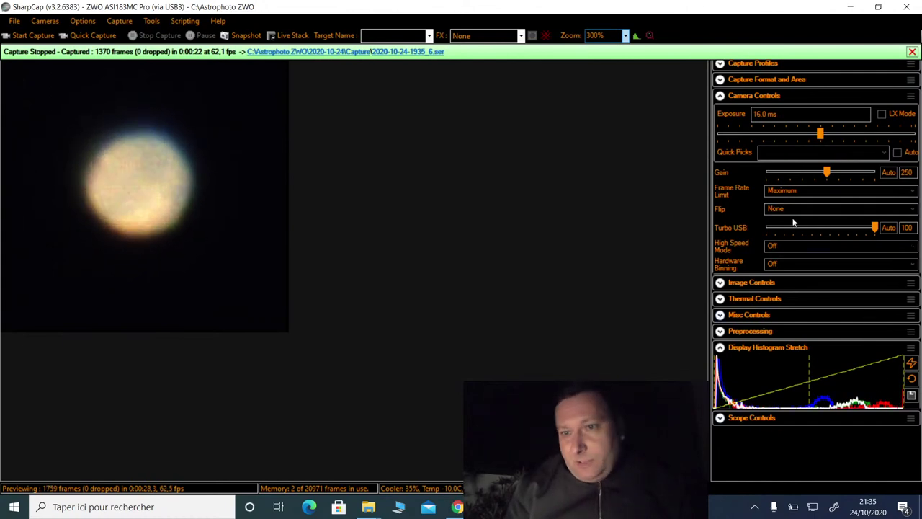
Step: Try a camera exposure of 20 ms and a longer one of 40 ms on the live view
click(721, 97)
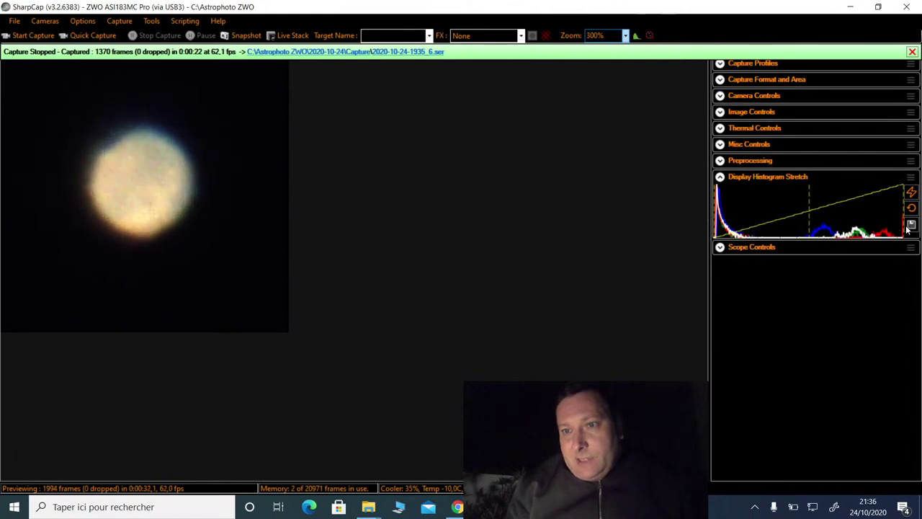
click(721, 97)
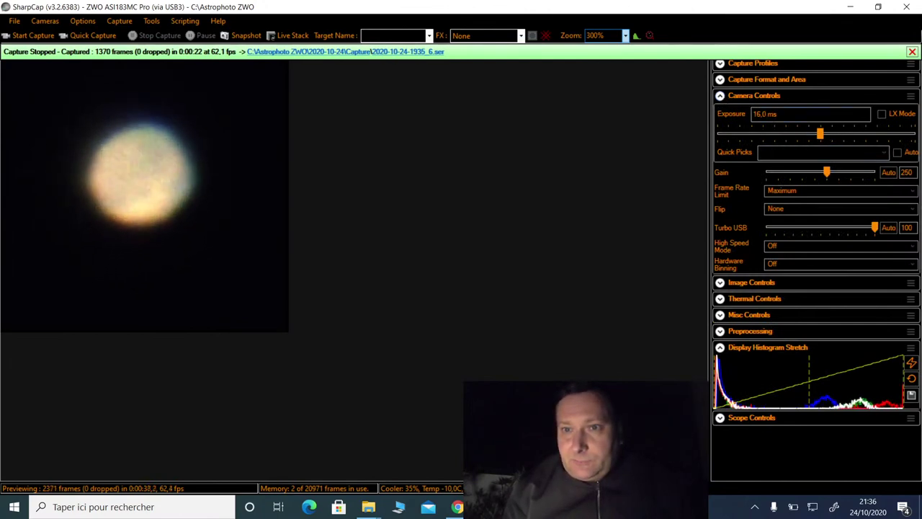
double_click(759, 114)
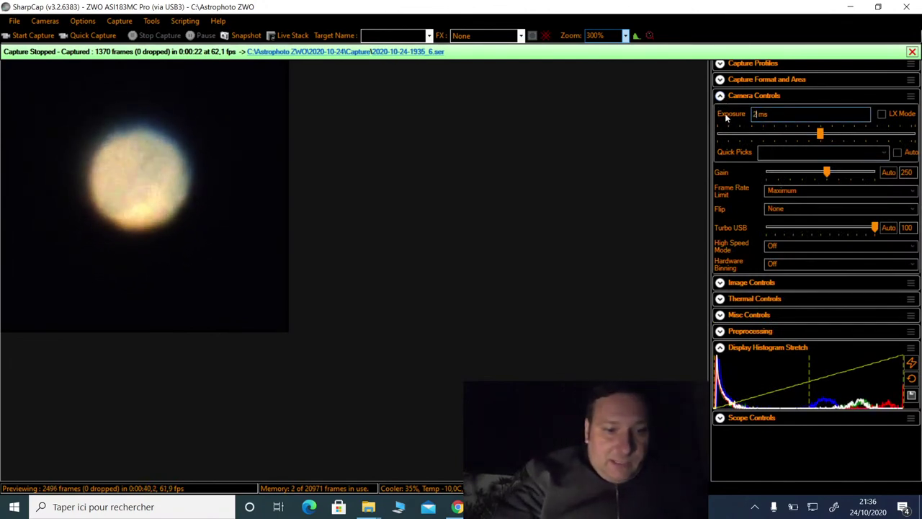
text(20)
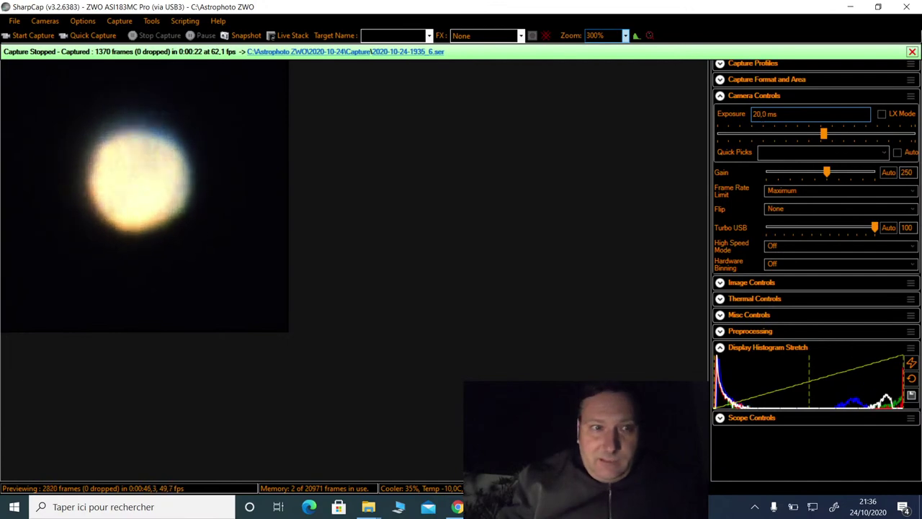
key(BackSpace)
key(BackSpace)
text(40)
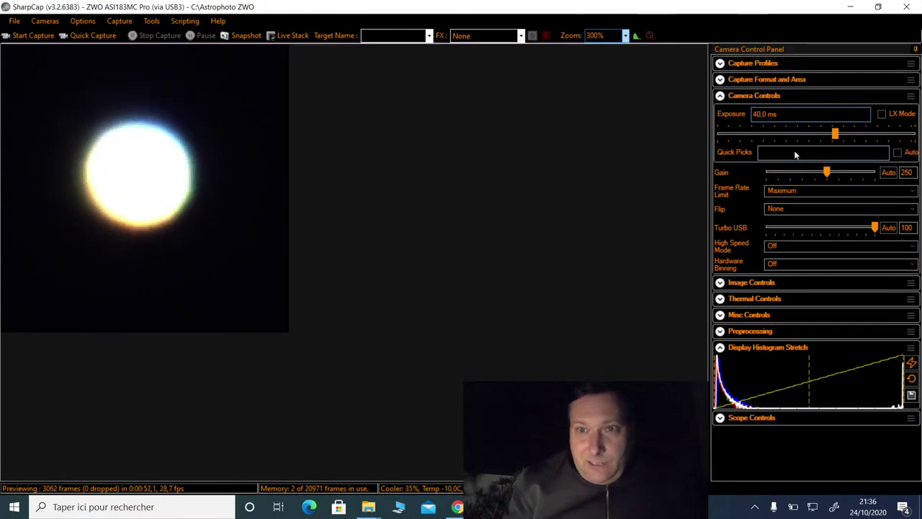
Step: Reduce the camera exposure to 10 ms
mouse_move(776, 128)
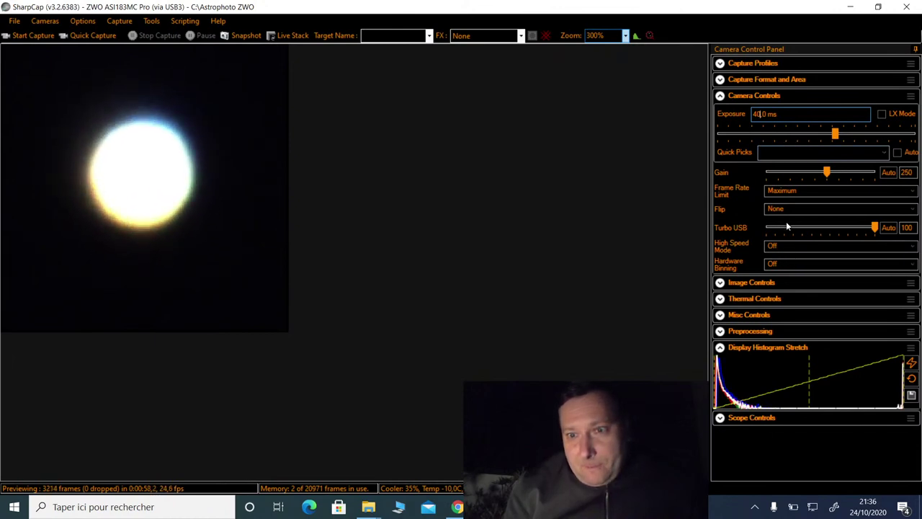
click(778, 134)
click(779, 134)
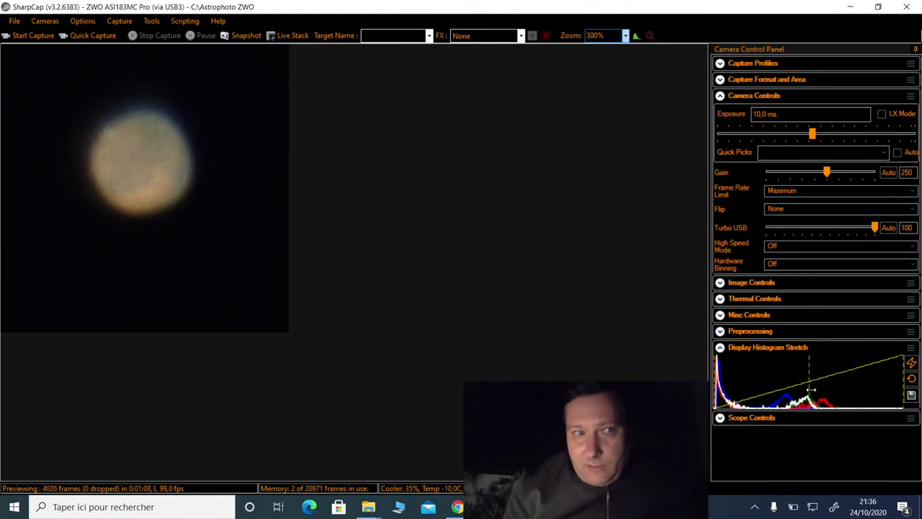
Step: Collapse the camera controls and start a quick capture of 5000 frames
click(725, 97)
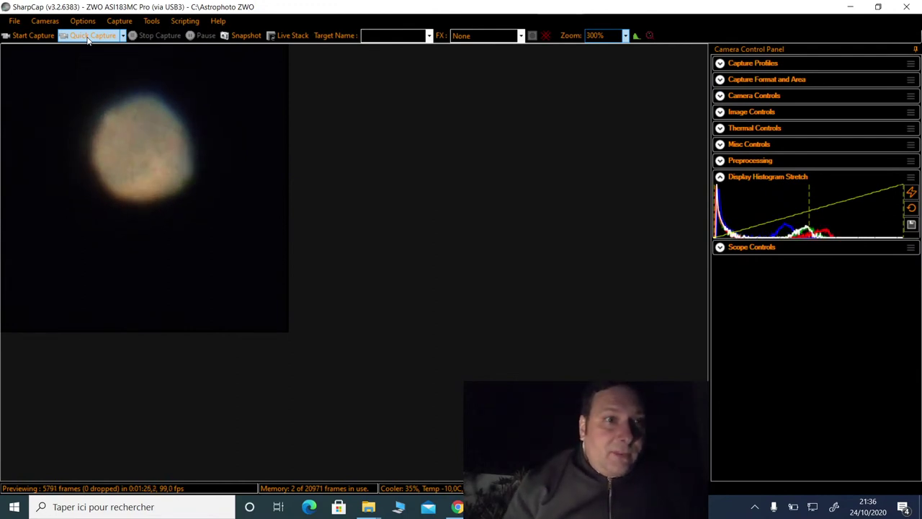
click(124, 35)
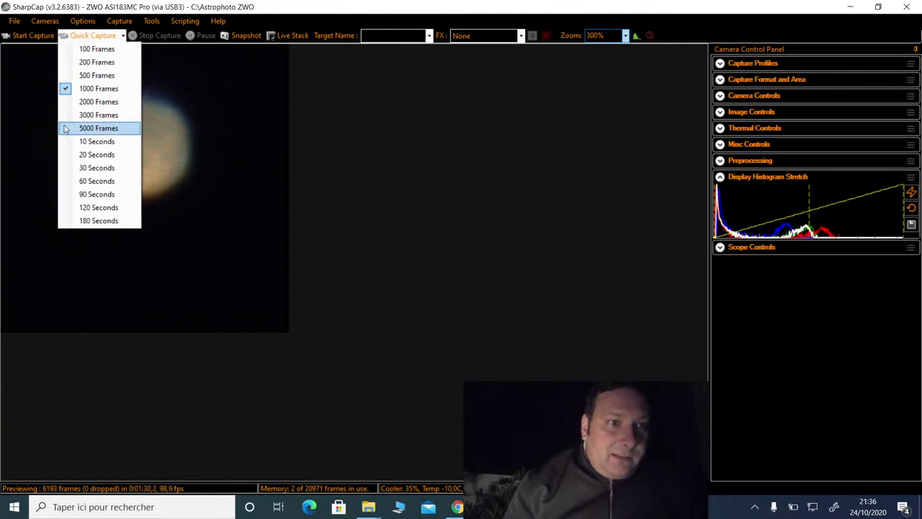
click(94, 128)
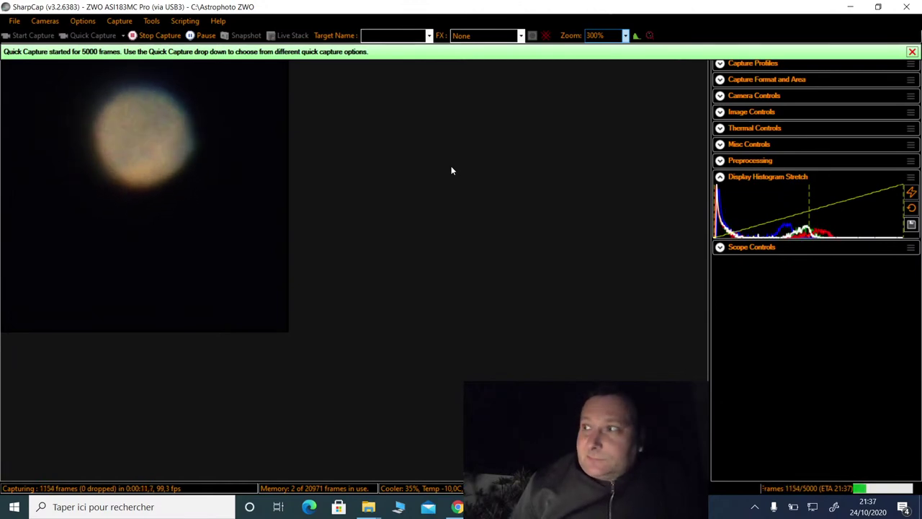
Step: Switch to the open File Explorer windows and close them
key(alt+Tab)
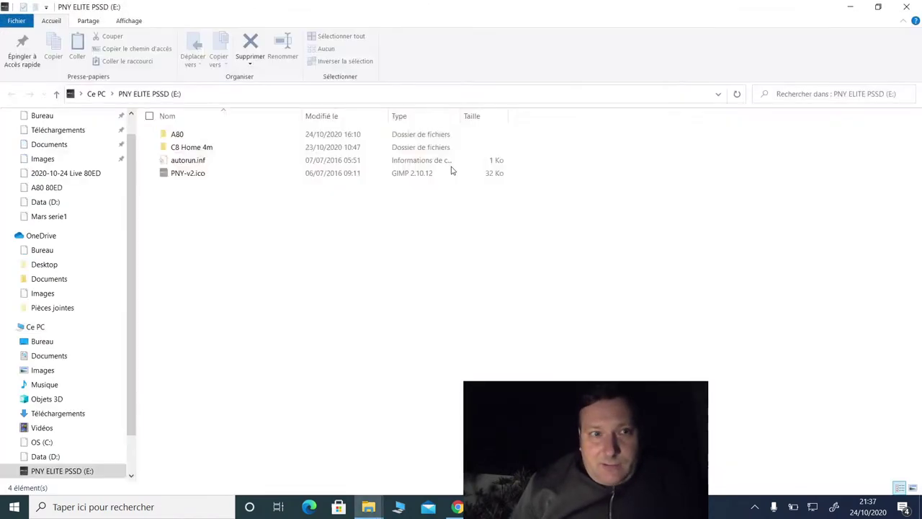
key(alt+Up)
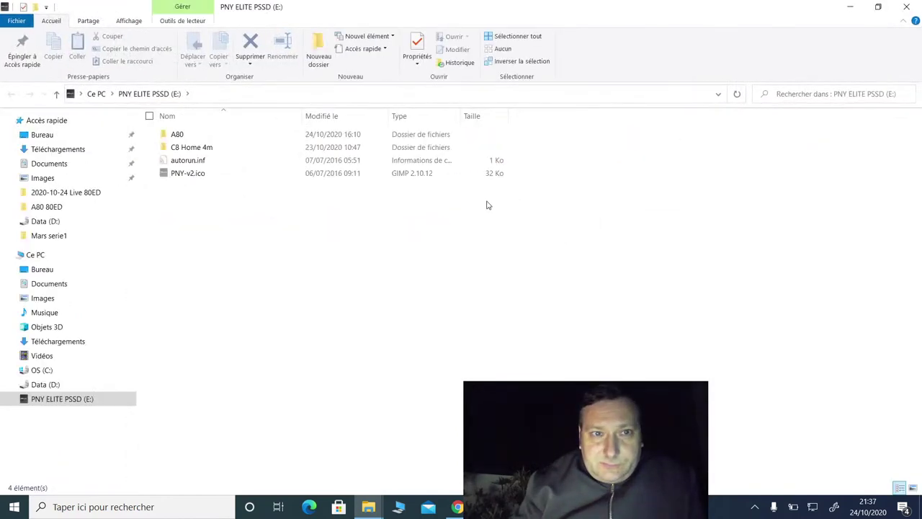
click(908, 6)
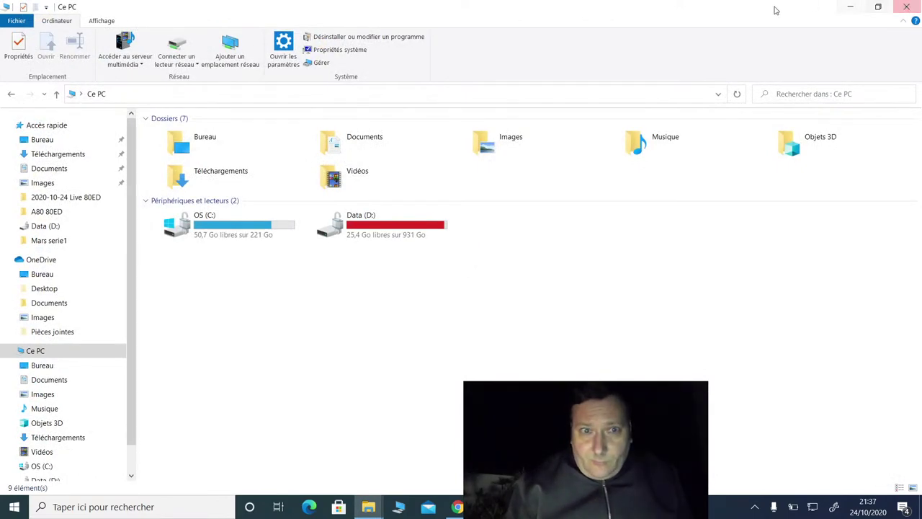
click(906, 5)
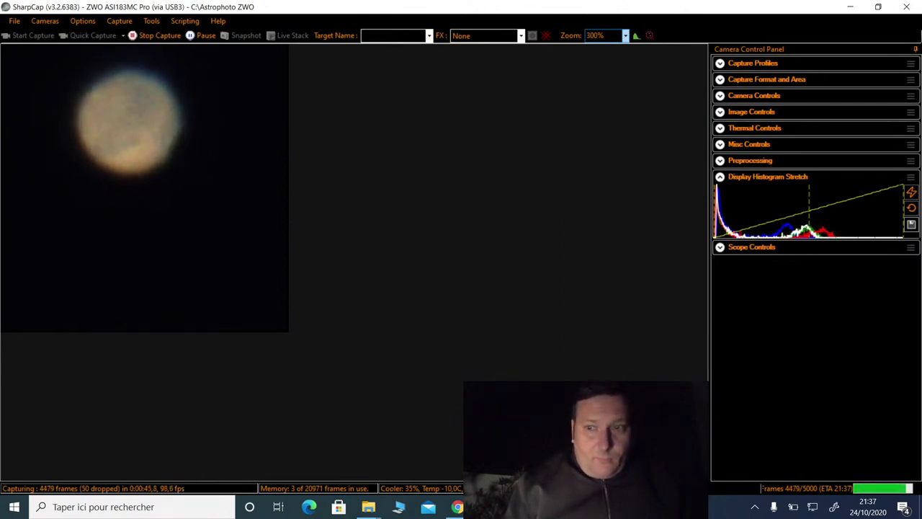
Step: Bring up the EQMOD mount controller, move its window aside, and set SharpCap's preview zoom to 400%
key(alt+Tab)
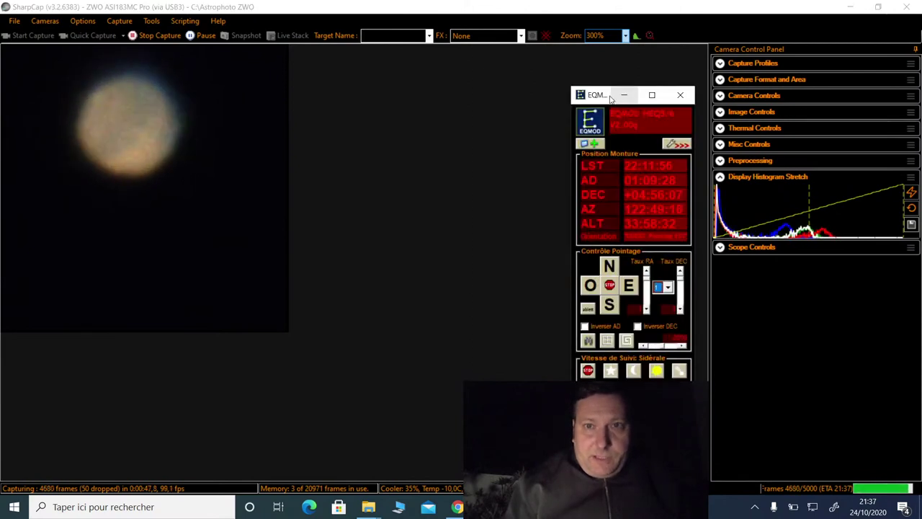
drag(608, 97, 514, 87)
click(625, 35)
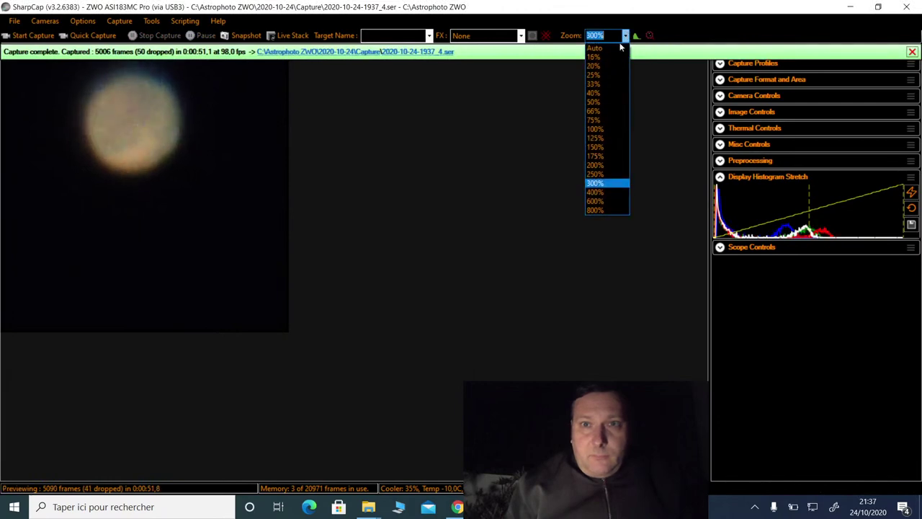
click(593, 192)
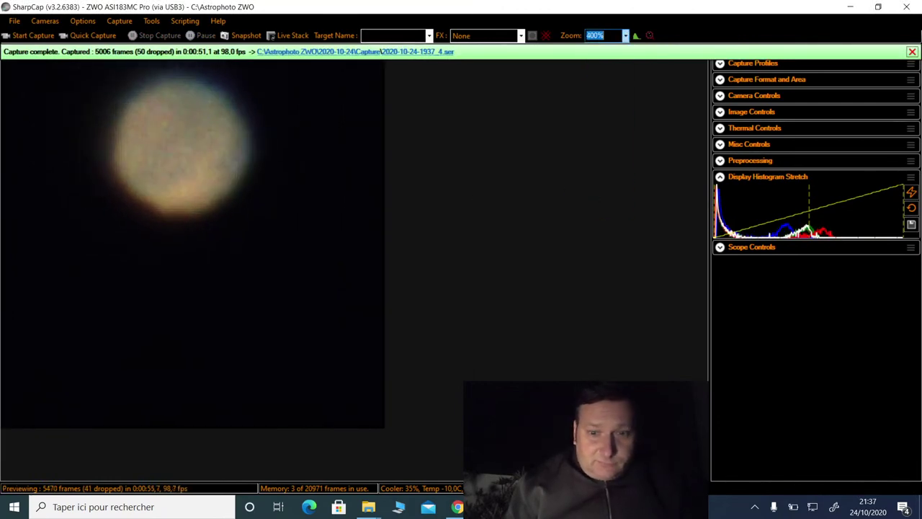
Step: Nudge the mount west and east in EQMOD to recentre the planet, and move the controller window closer to the preview
key(alt+Tab)
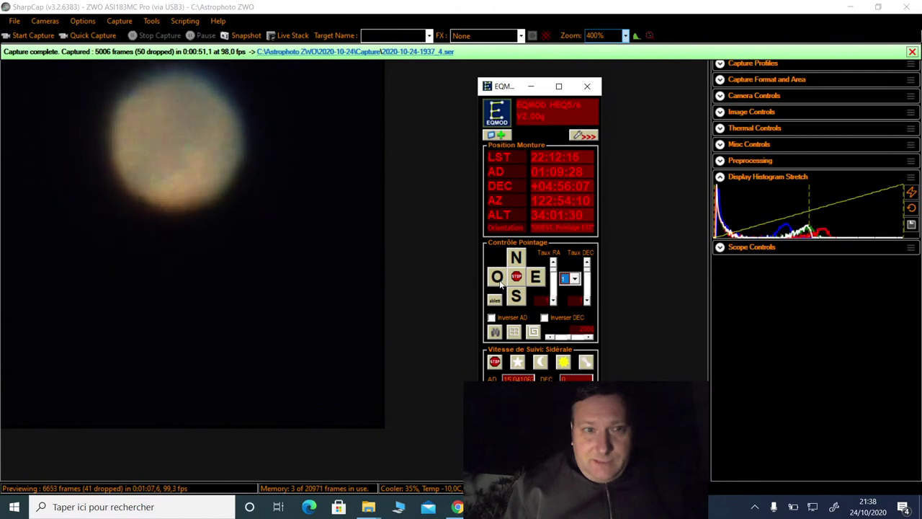
click(501, 283)
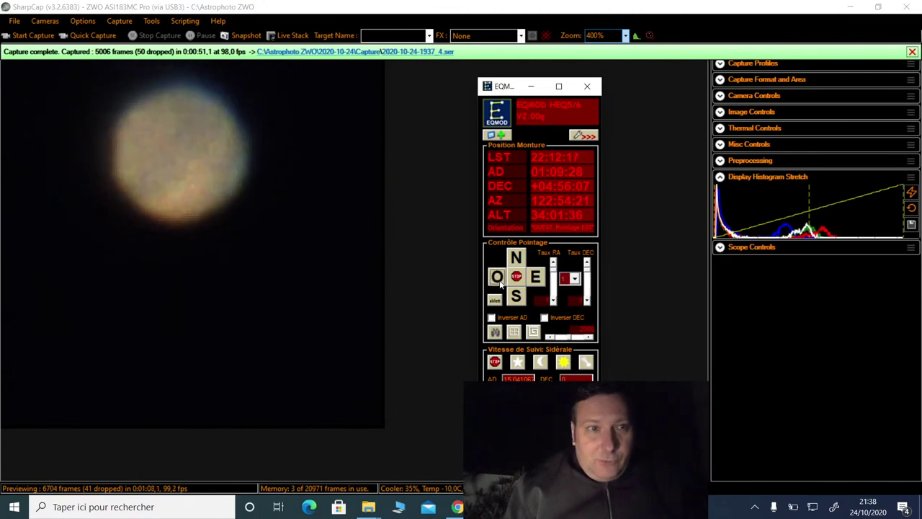
click(542, 277)
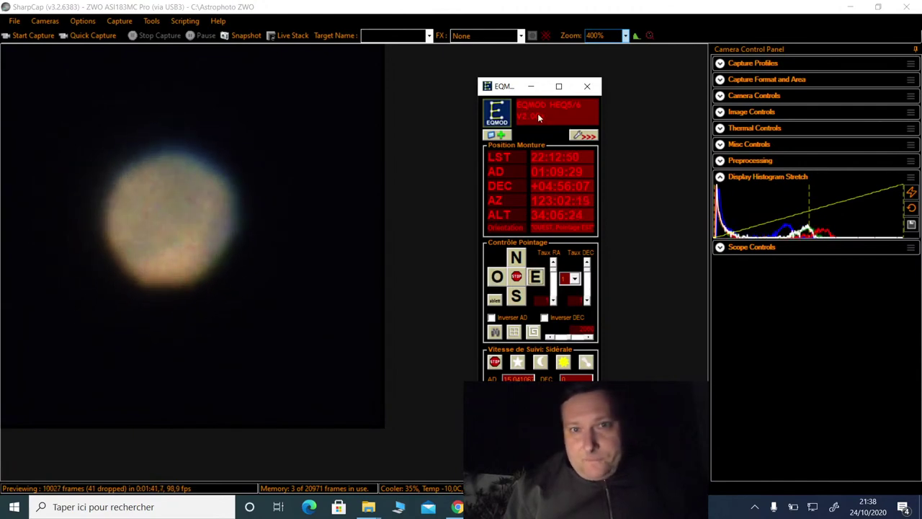
drag(508, 87, 473, 65)
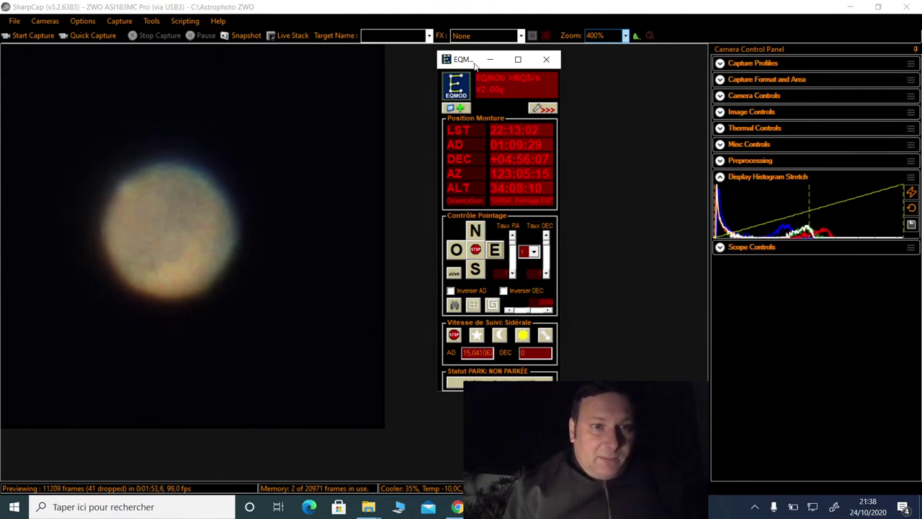
Step: Return to SharpCap and record a 5000-frame quick capture of the recentred planet
click(395, 219)
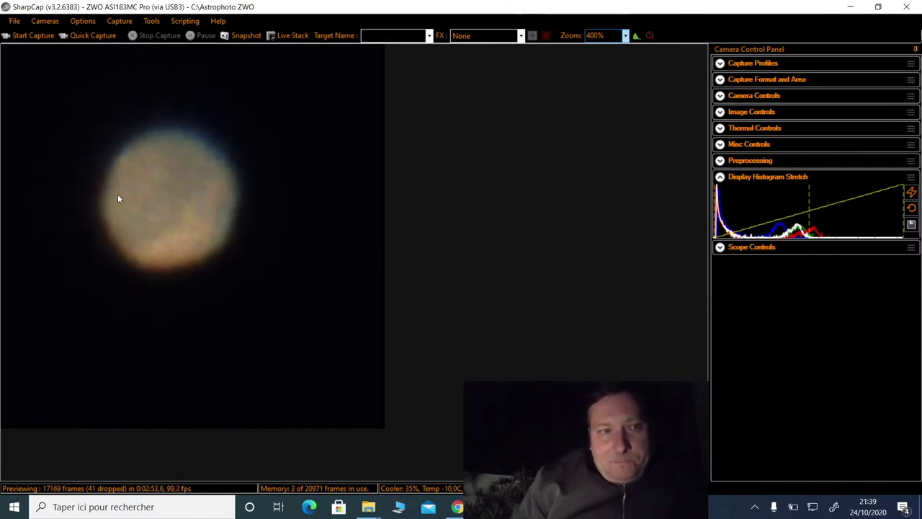
click(123, 38)
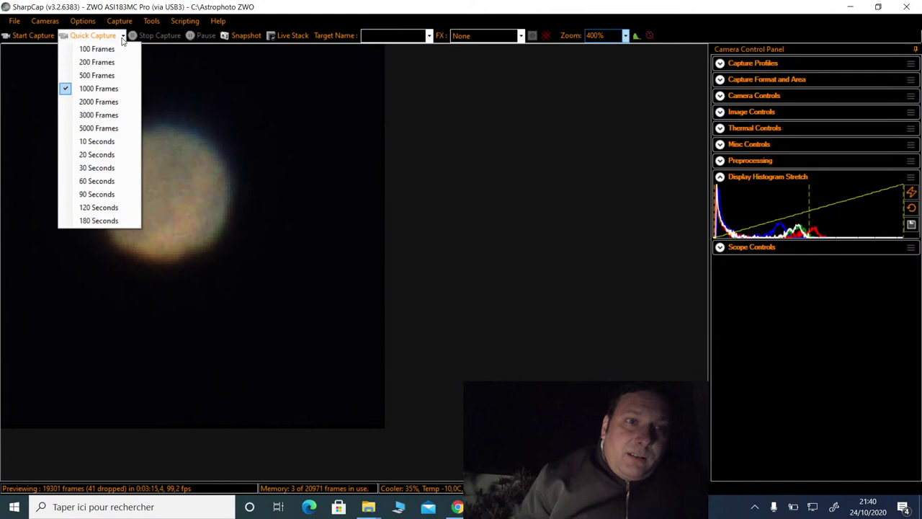
click(85, 128)
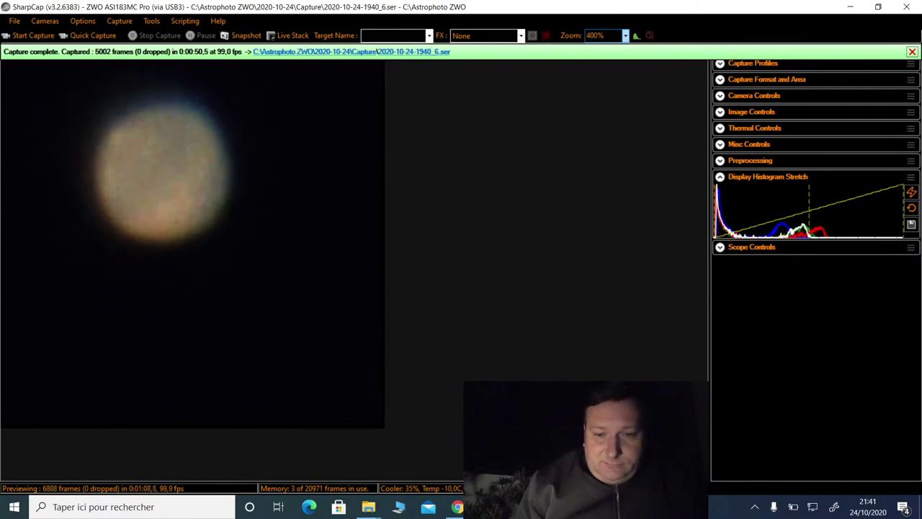
Step: Switch to EQMOD and reposition the planet in the frame with short west, east and west mount moves
key(alt+Tab)
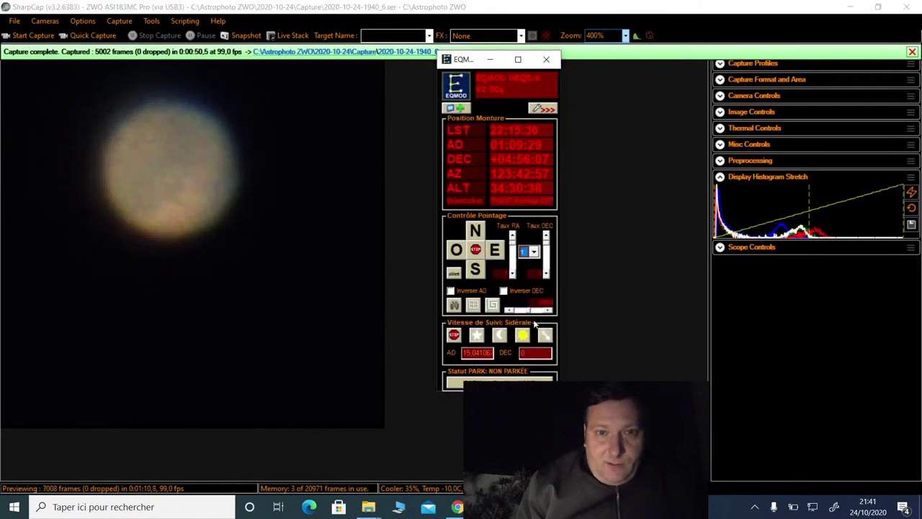
click(462, 255)
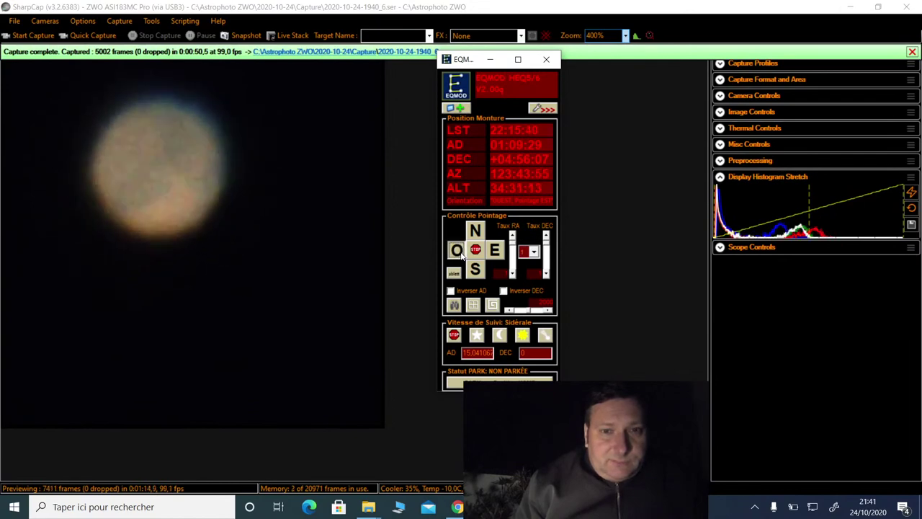
click(495, 250)
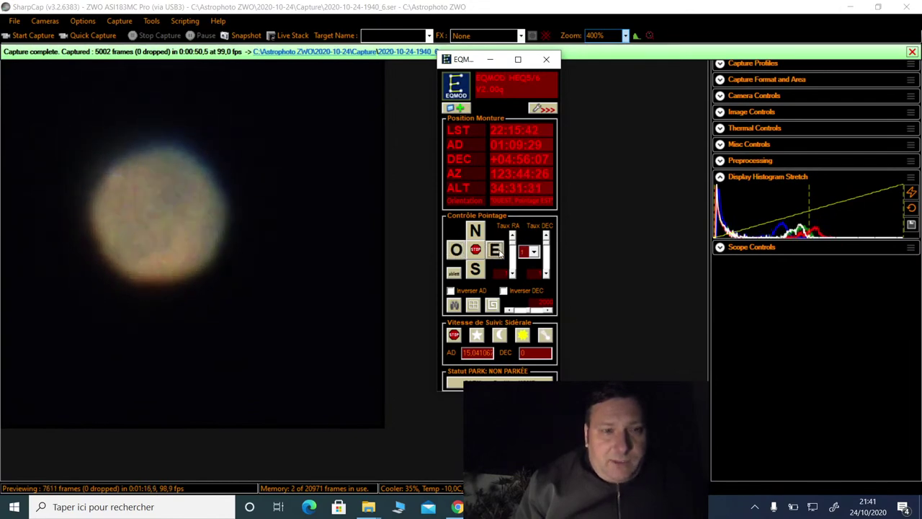
click(459, 252)
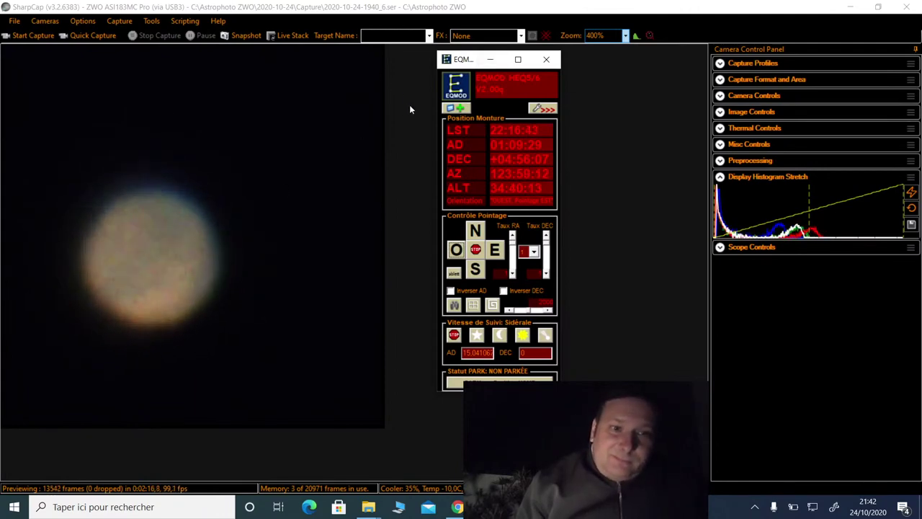
Step: Start another 5000-frame quick capture in SharpCap after the latest repositioning
click(93, 35)
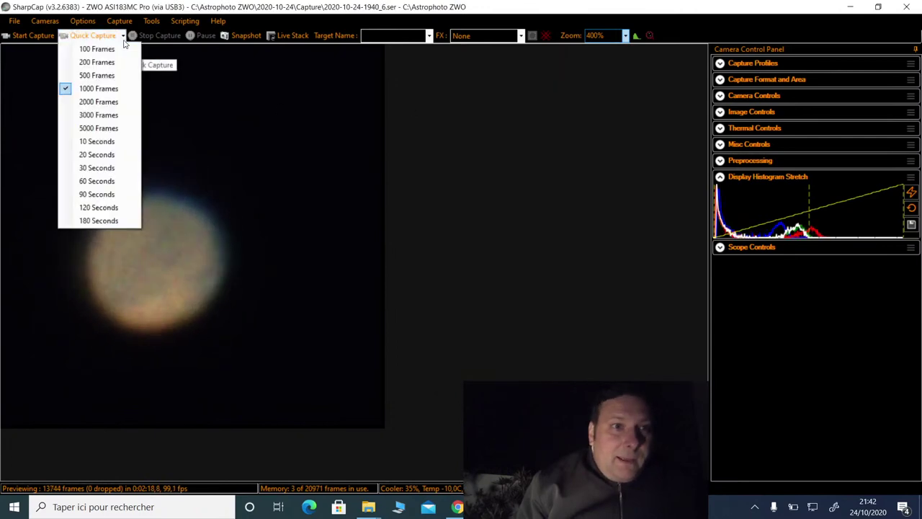
click(101, 128)
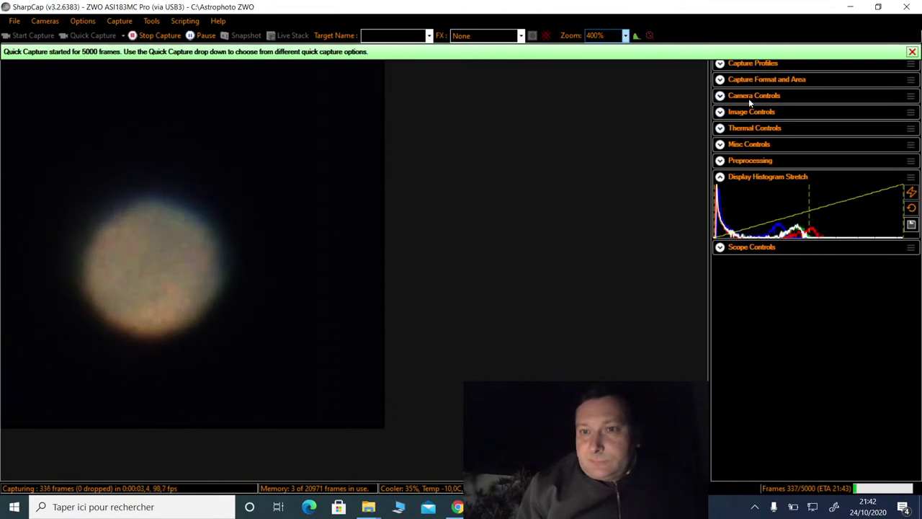
Step: Lower the camera cooler's target temperature to -20 in the thermal controls
click(748, 130)
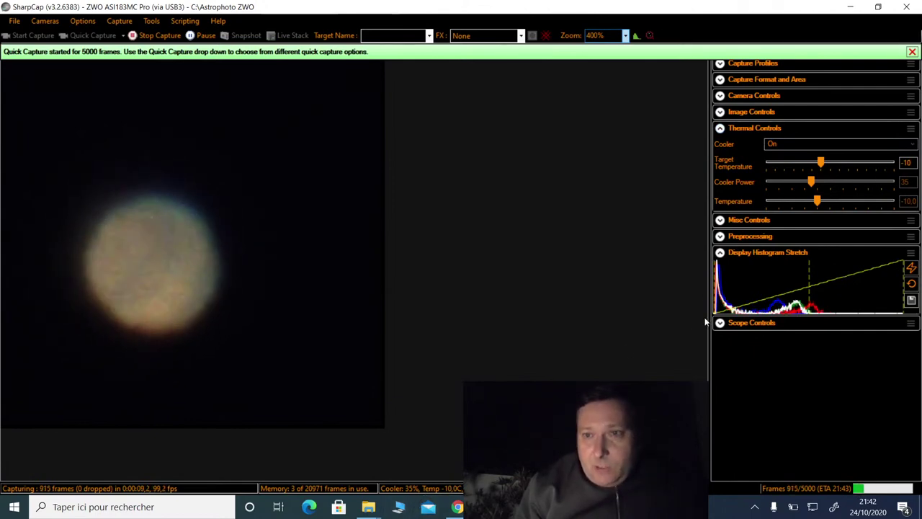
drag(820, 162, 798, 164)
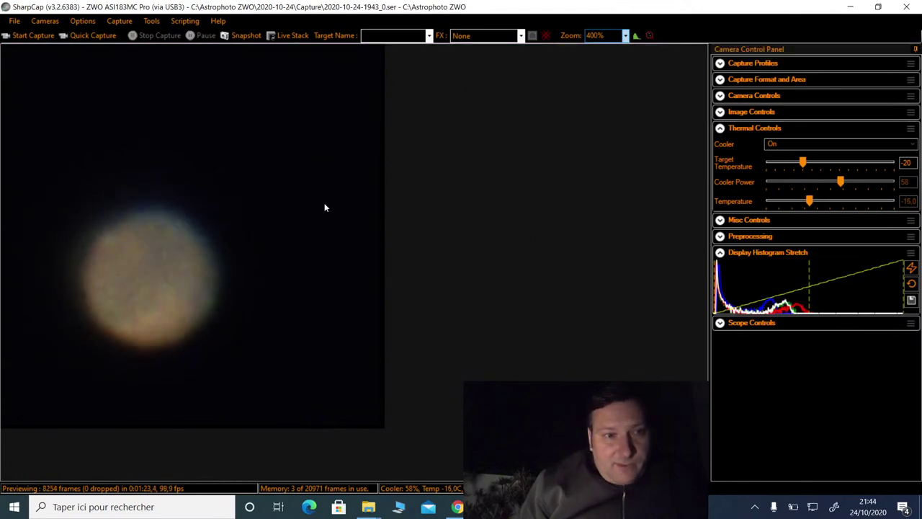
Step: Expand the camera controls and nudge the mount west twice in EQMOD to bring Mars nearer the frame's middle
click(720, 96)
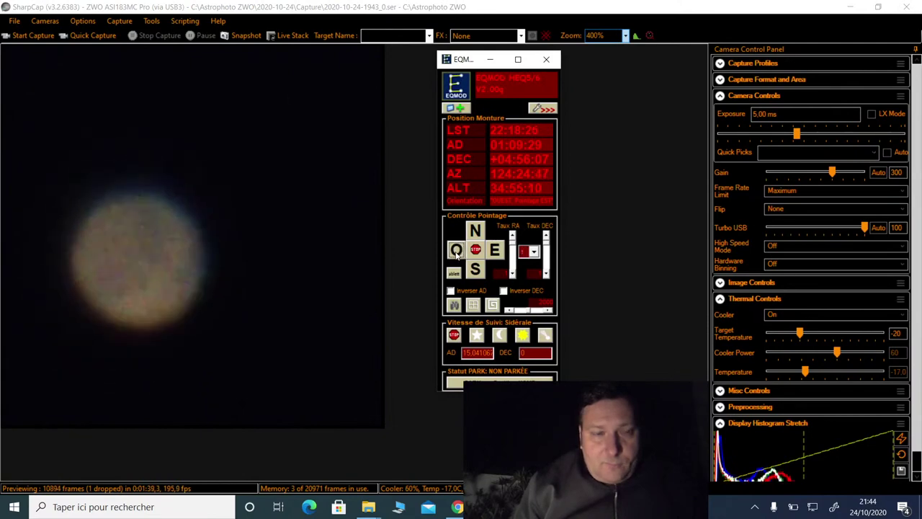
click(456, 252)
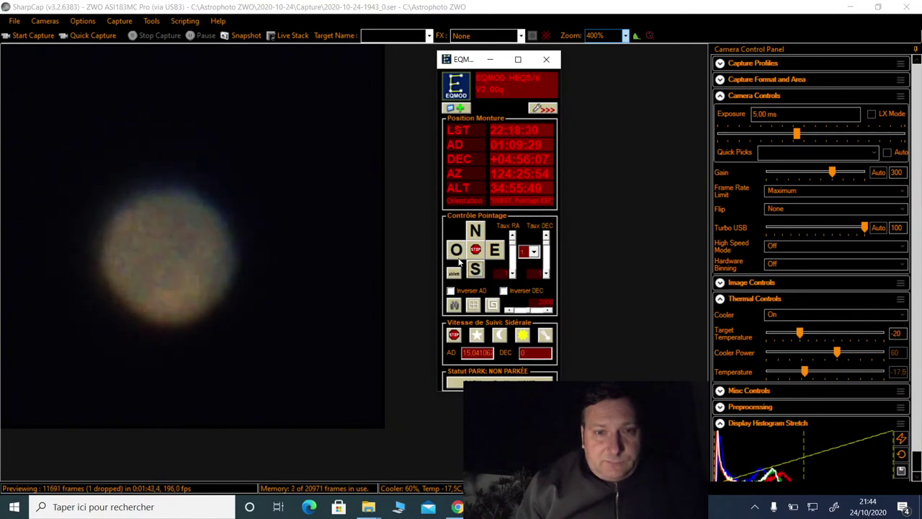
click(454, 253)
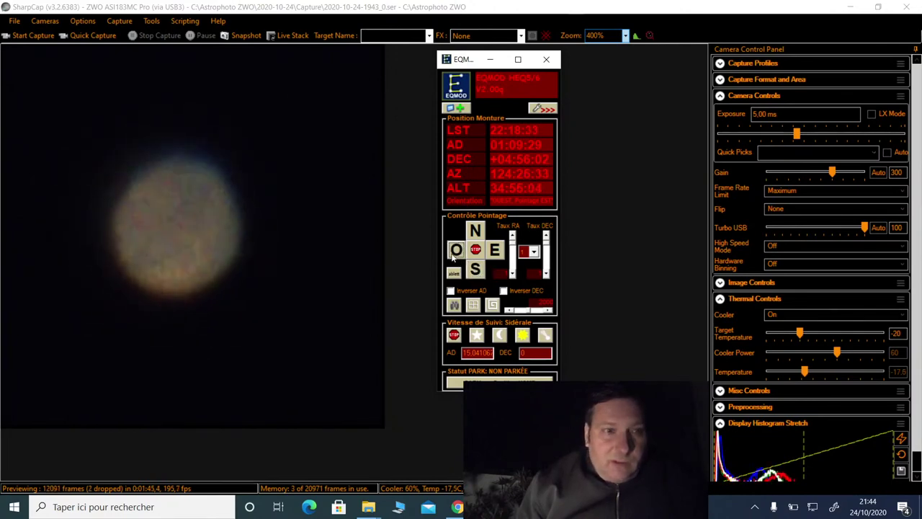
Step: Record five successive 5000-frame quick captures of Mars in SharpCap at the current camera settings
click(123, 36)
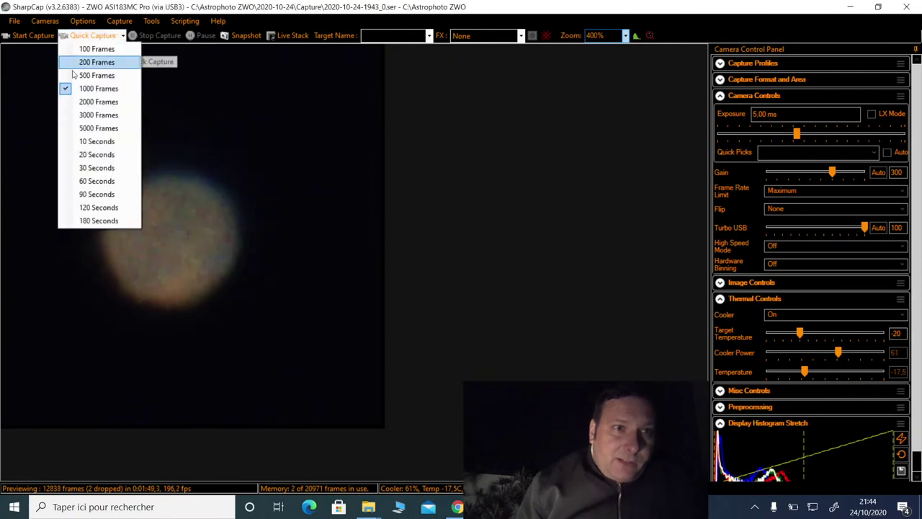
click(103, 129)
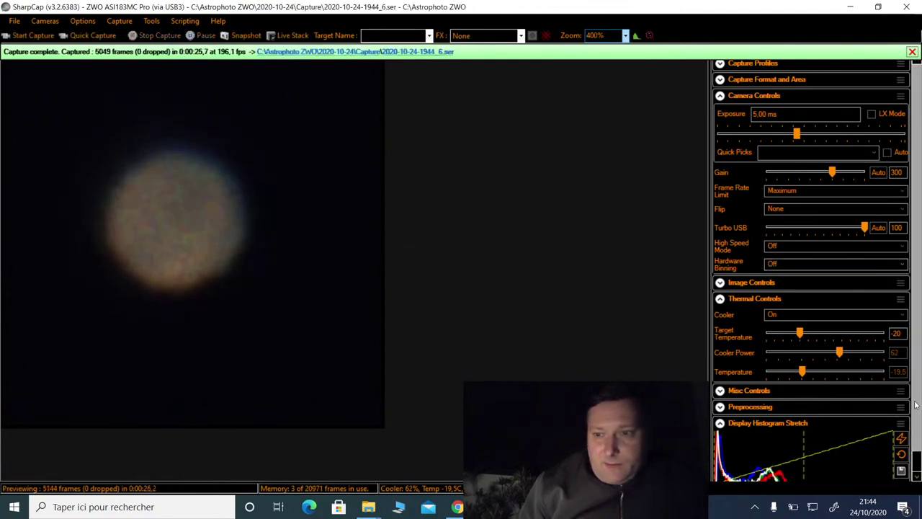
click(122, 36)
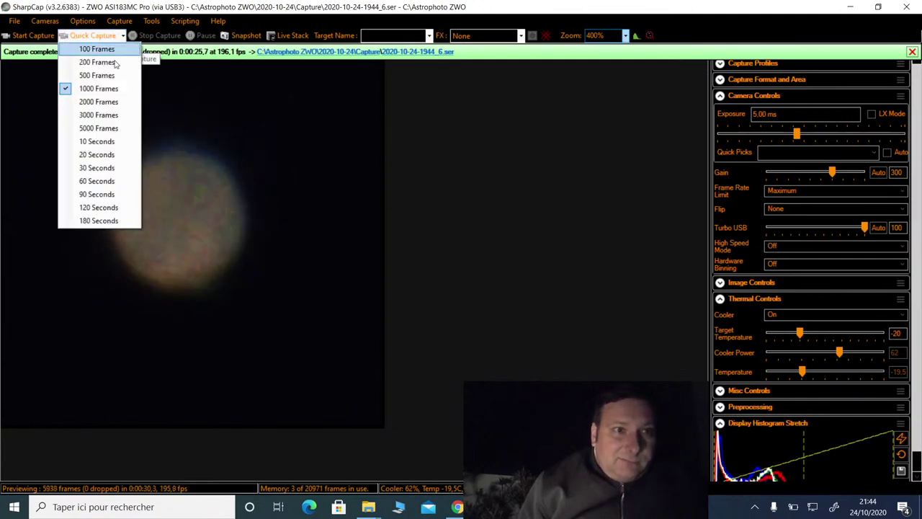
click(97, 128)
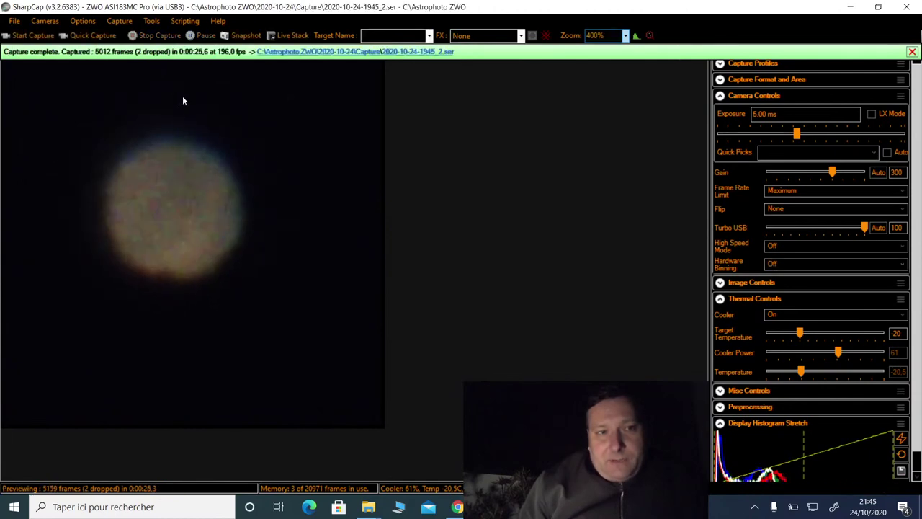
click(107, 36)
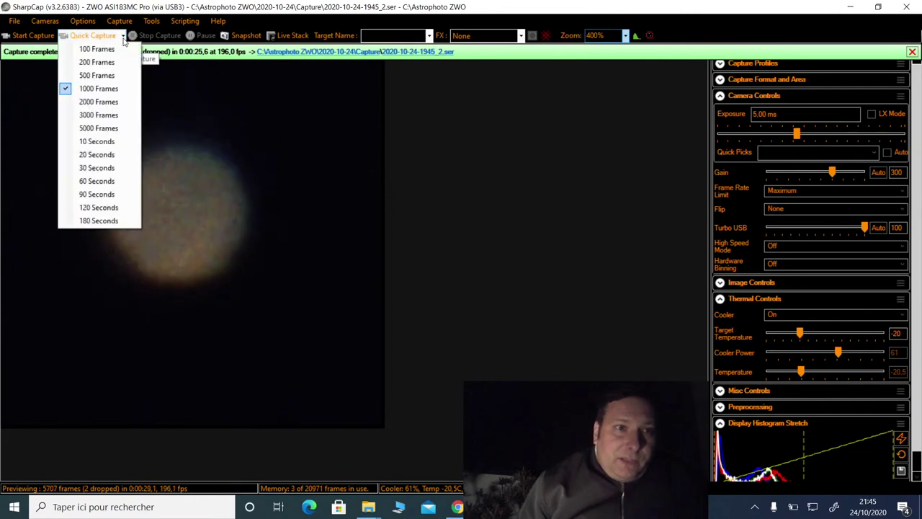
click(105, 129)
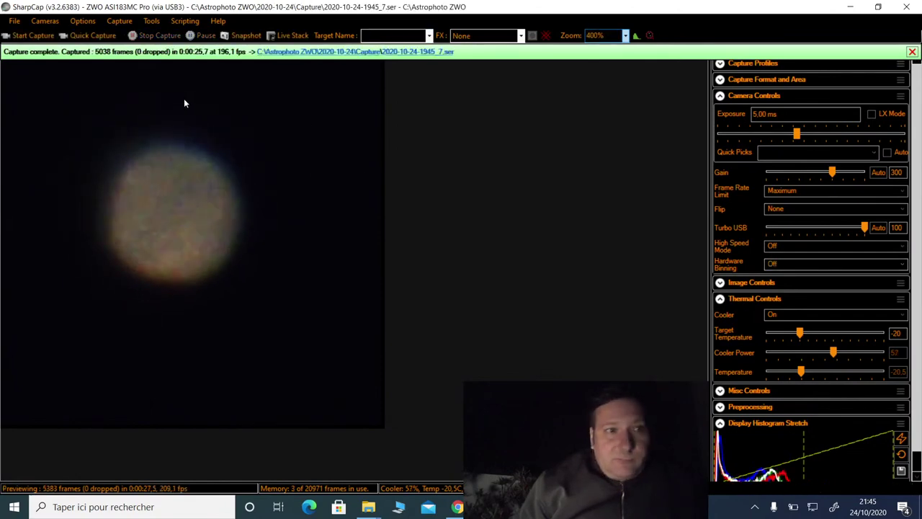
click(123, 39)
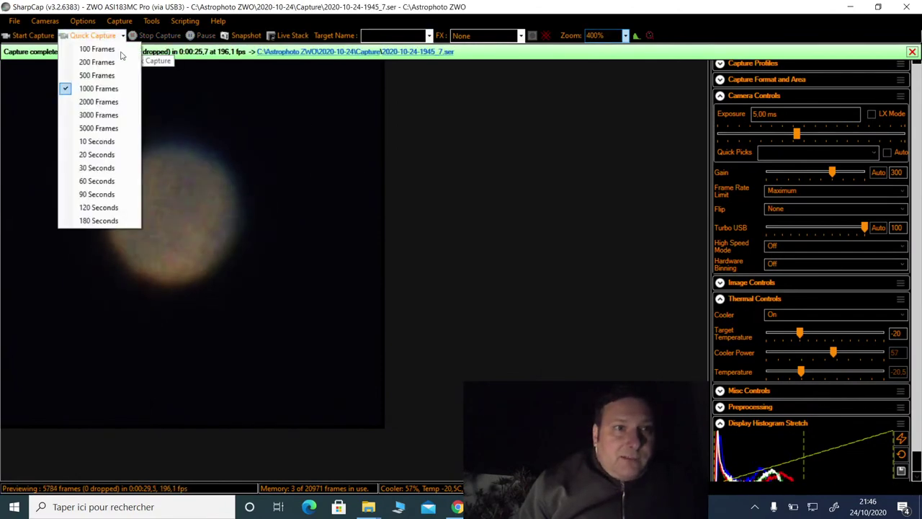
click(115, 126)
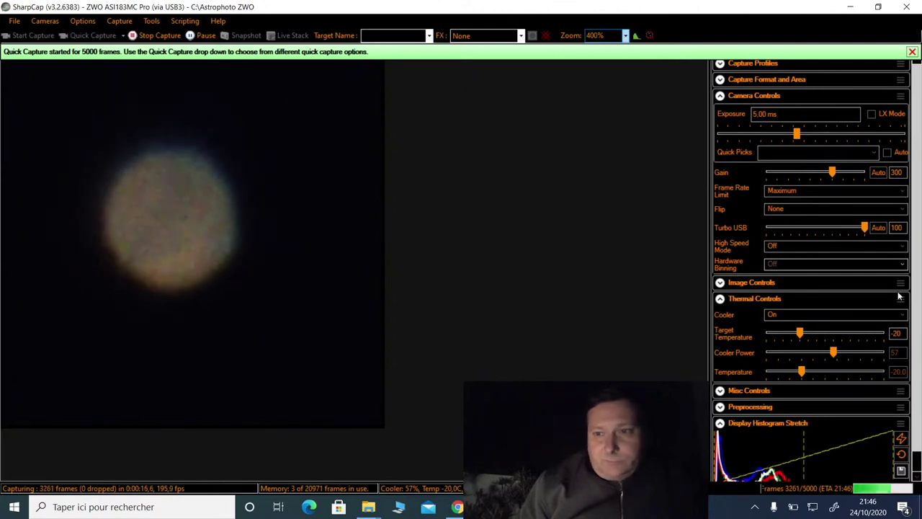
scroll(919, 322, down, 1)
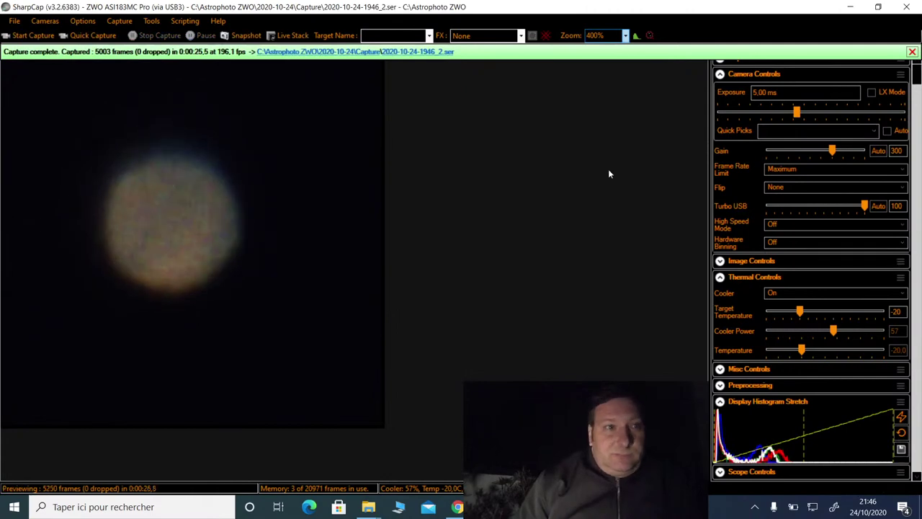
click(122, 36)
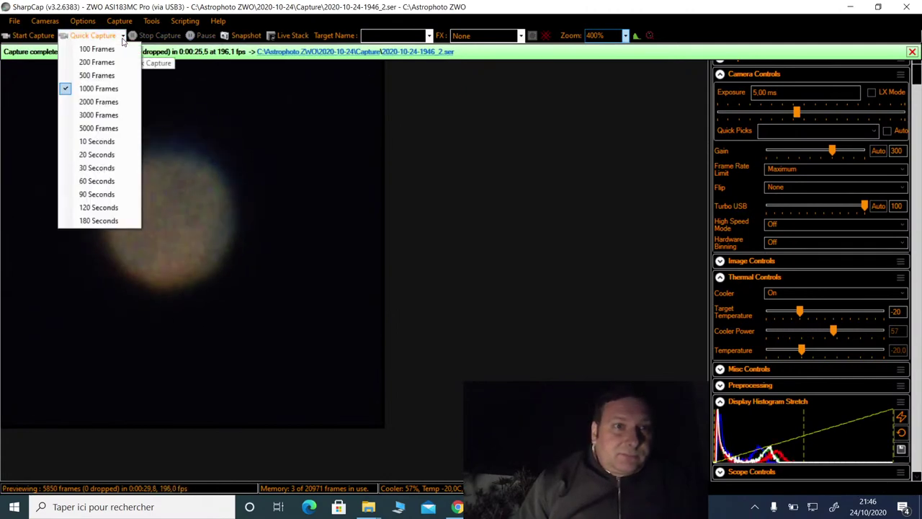
click(98, 129)
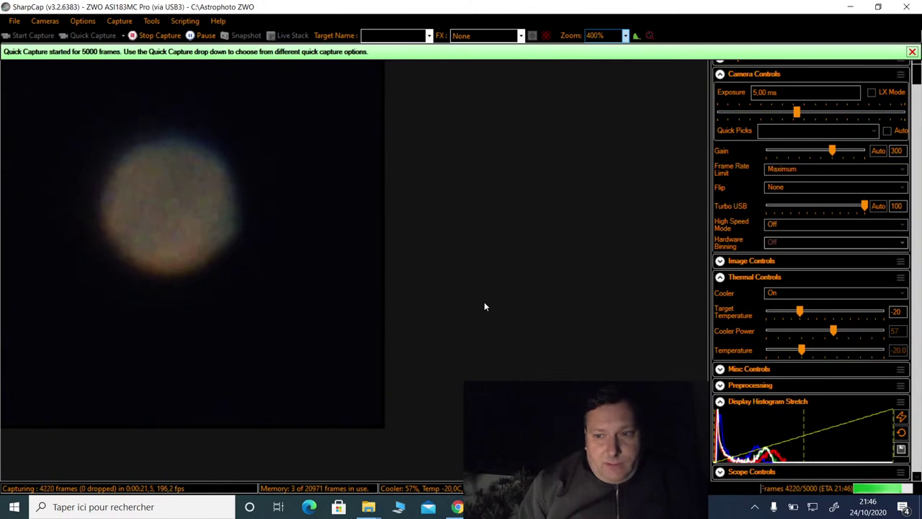
Step: Switch to YouTube Studio in Chrome to check the live stream's status, and return to SharpCap
mouse_move(458, 507)
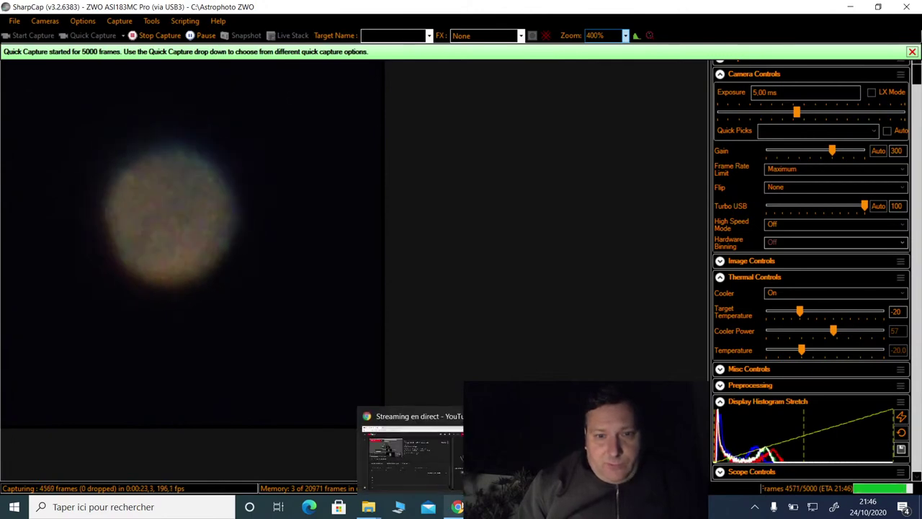
click(447, 462)
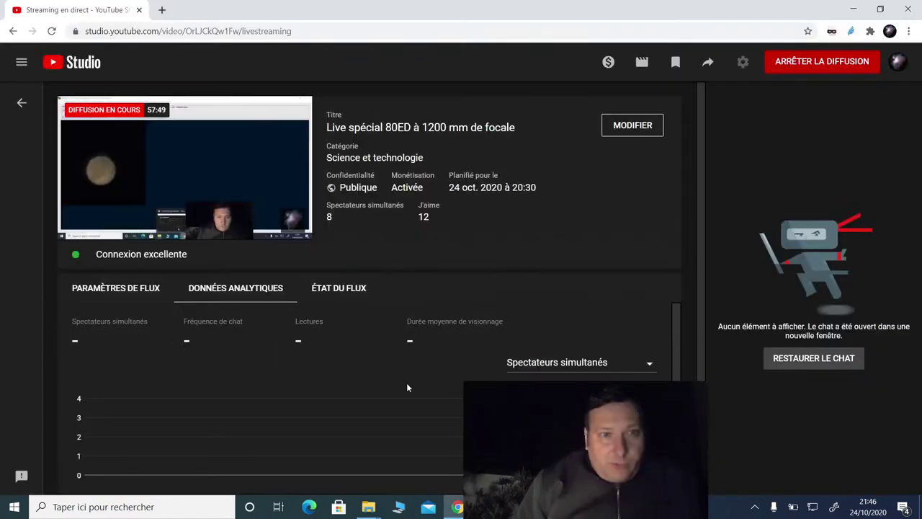
mouse_move(132, 136)
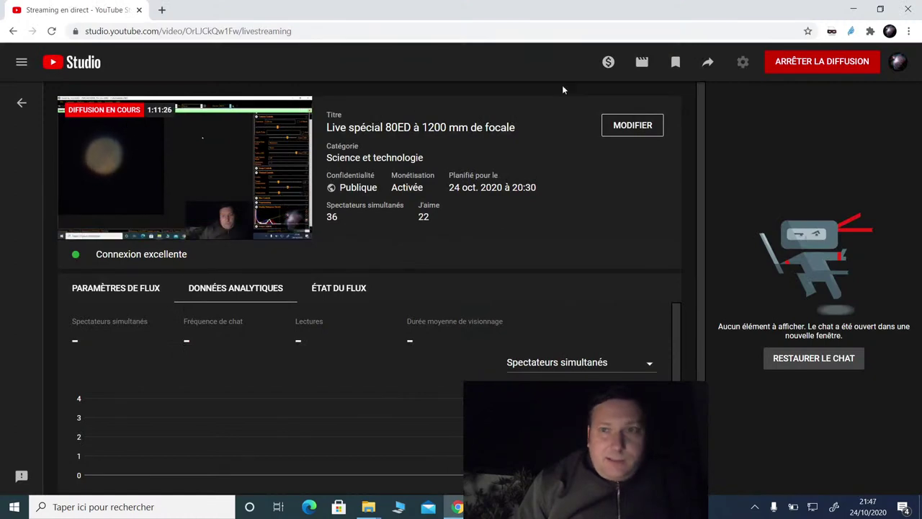
click(854, 10)
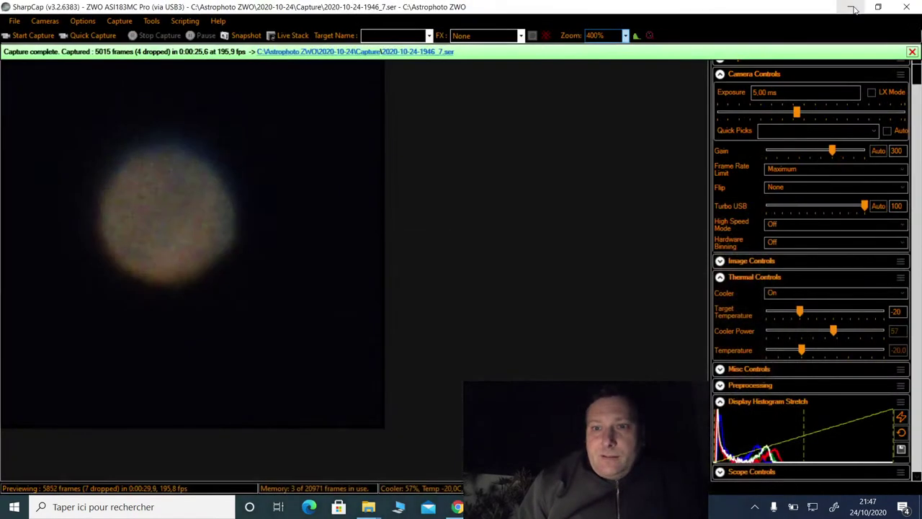
Step: With the preview at 600%, set the exposure to 20 ms and gain to 250, and darken the midtones with the display histogram stretch
click(624, 36)
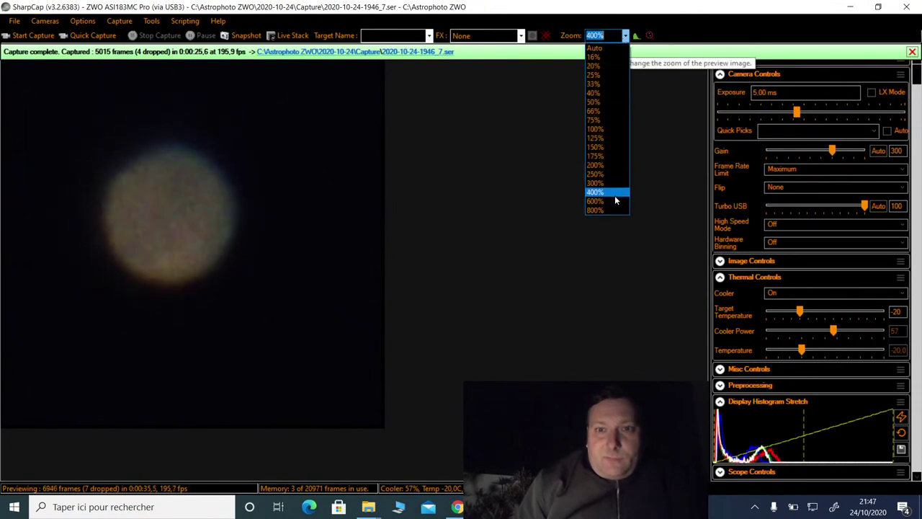
click(615, 202)
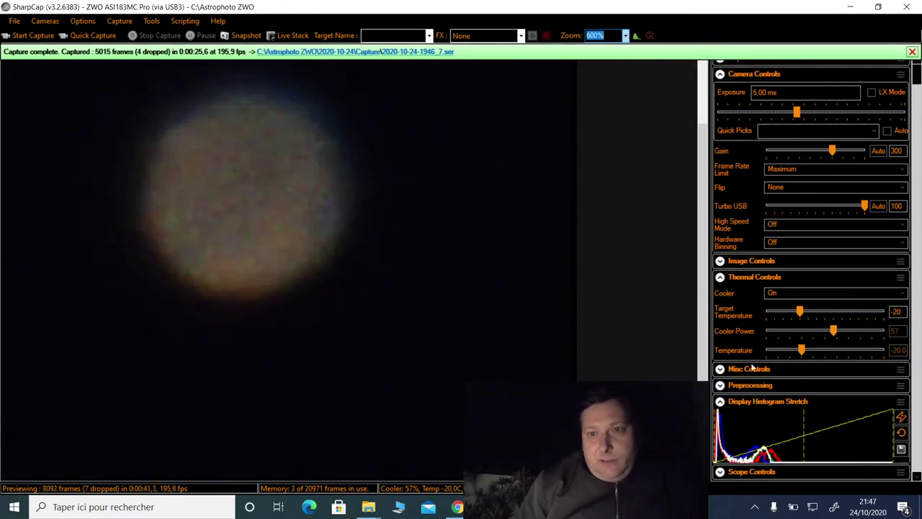
click(819, 112)
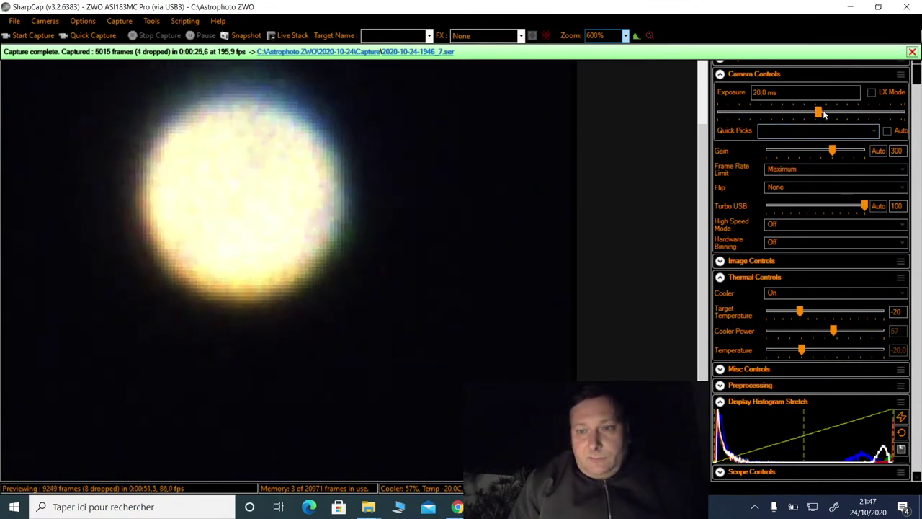
click(811, 153)
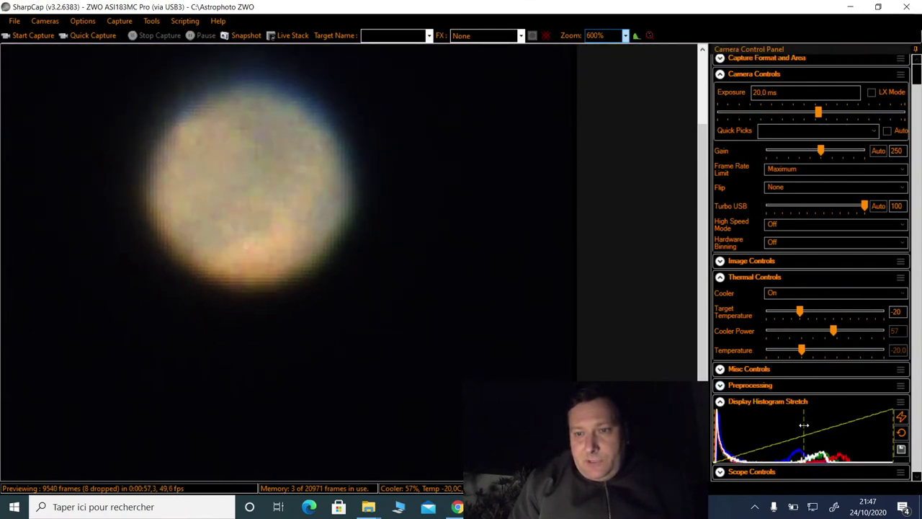
drag(804, 425, 849, 423)
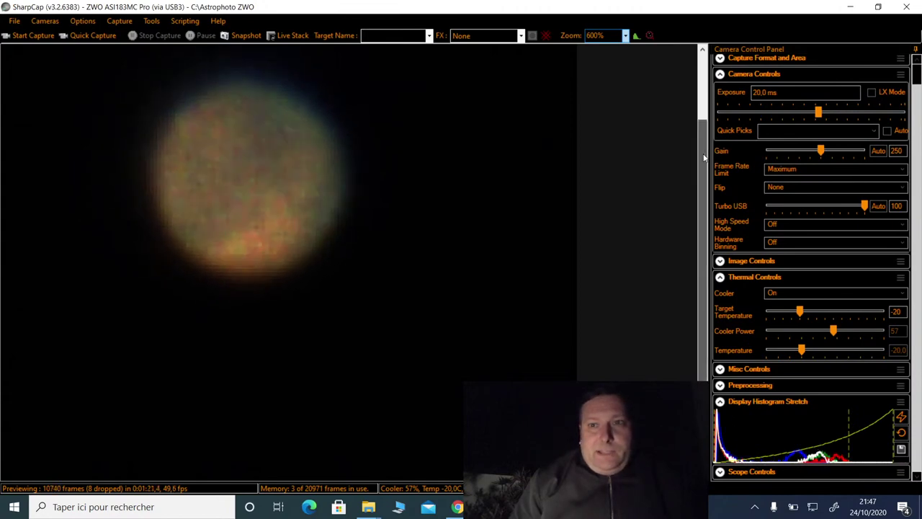
drag(704, 157, 707, 116)
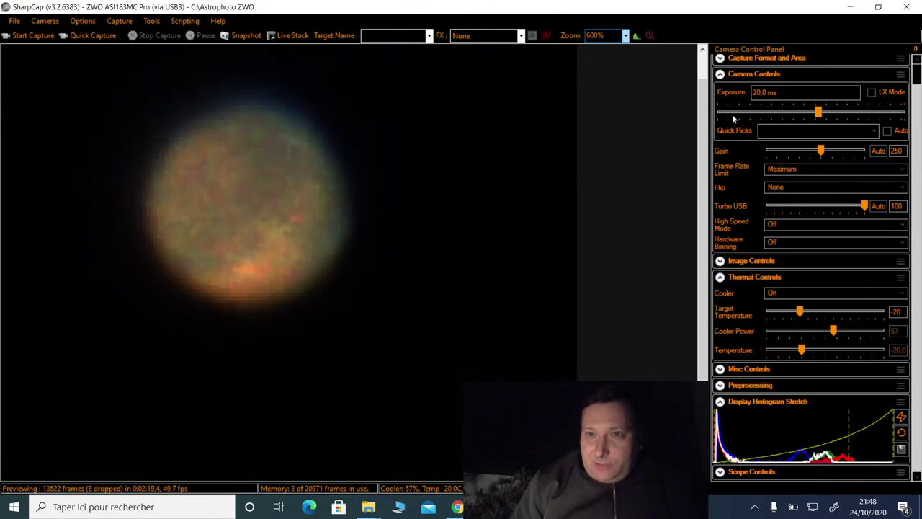
Step: Collapse the camera and thermal controls and start a 5000-frame quick capture of Mars
click(720, 75)
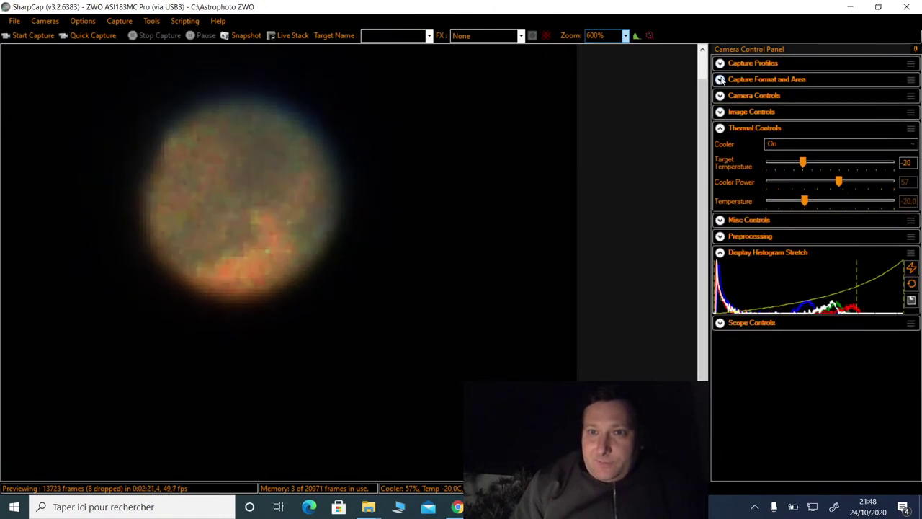
click(719, 129)
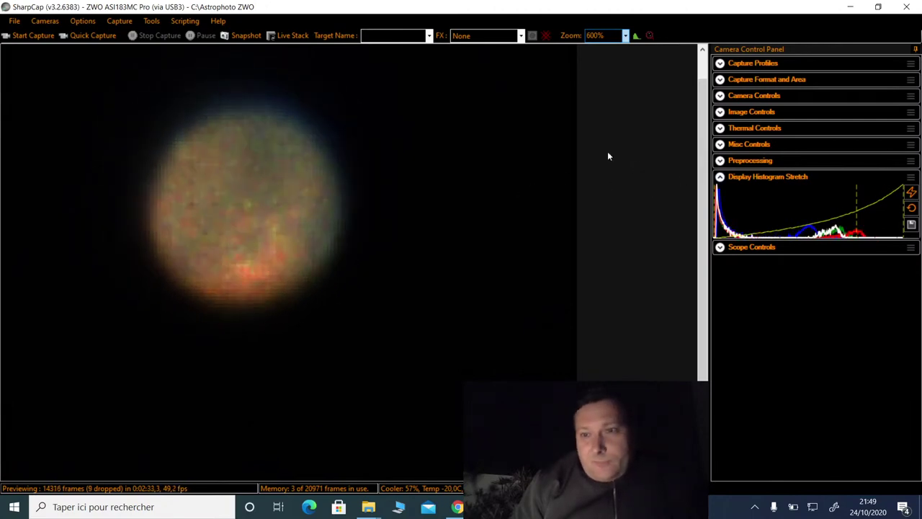
click(124, 36)
click(114, 130)
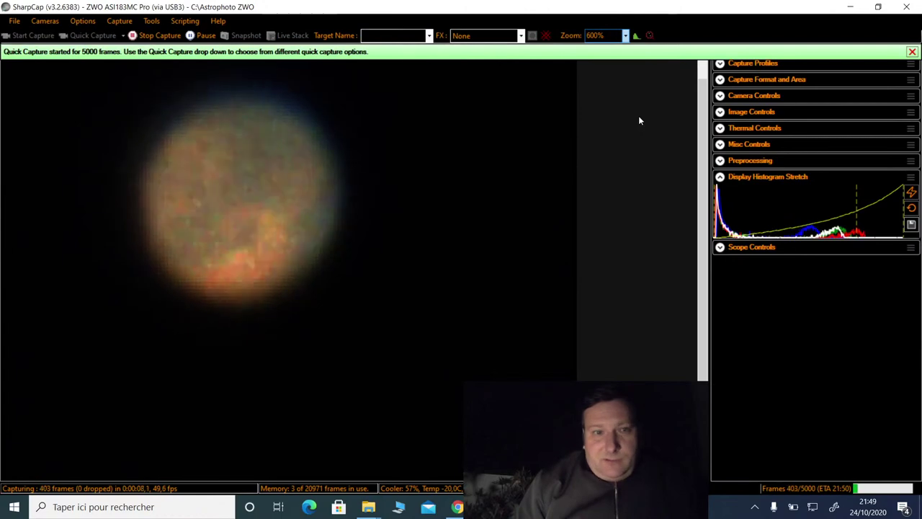
Step: Review the capture format, camera and image control settings while the capture is running
click(719, 80)
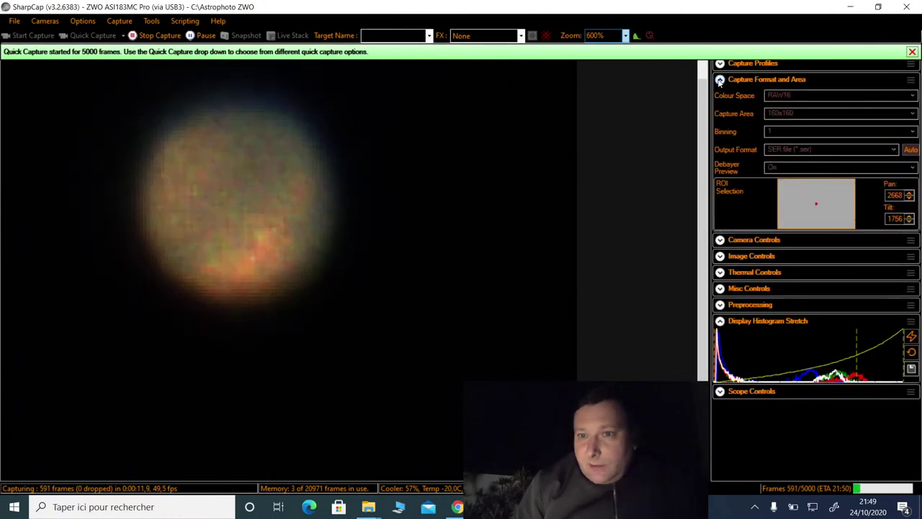
click(719, 80)
click(720, 96)
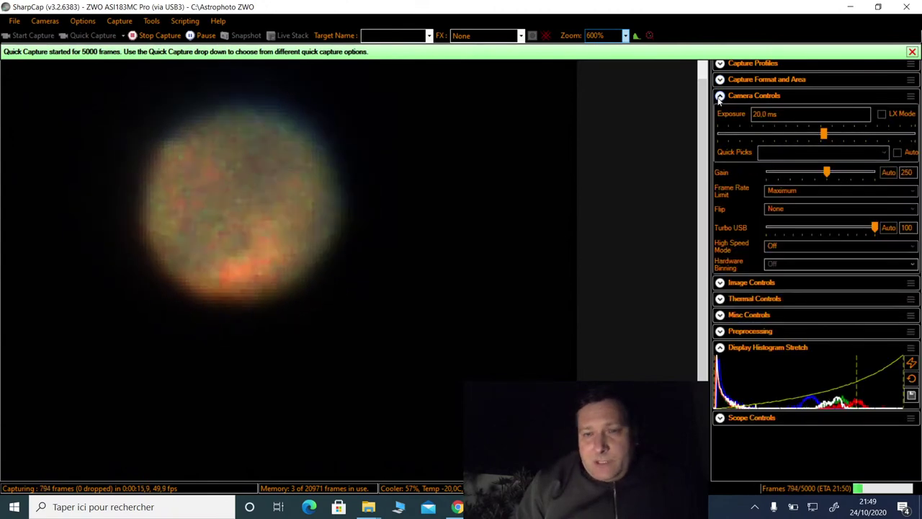
click(720, 96)
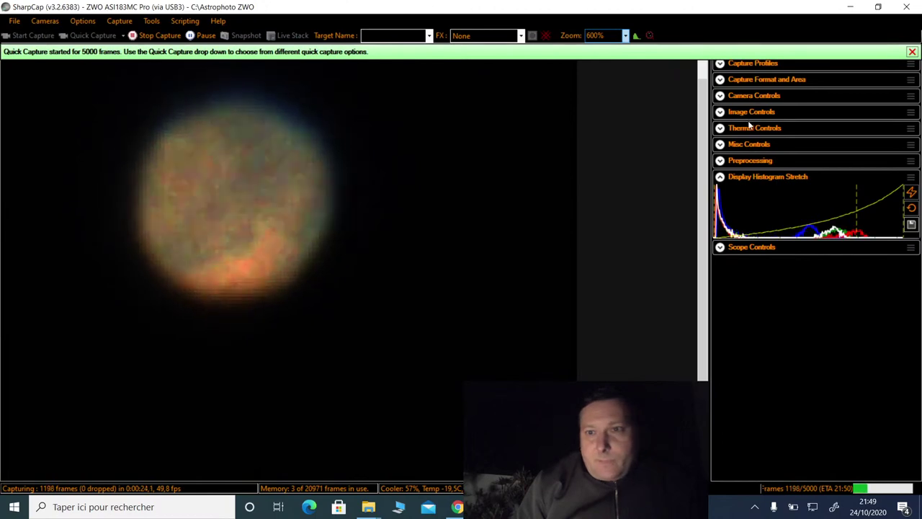
click(721, 112)
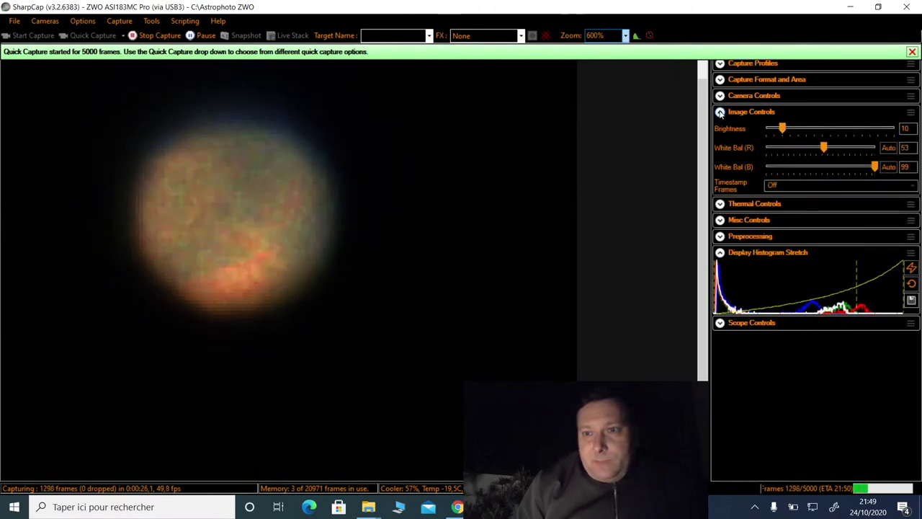
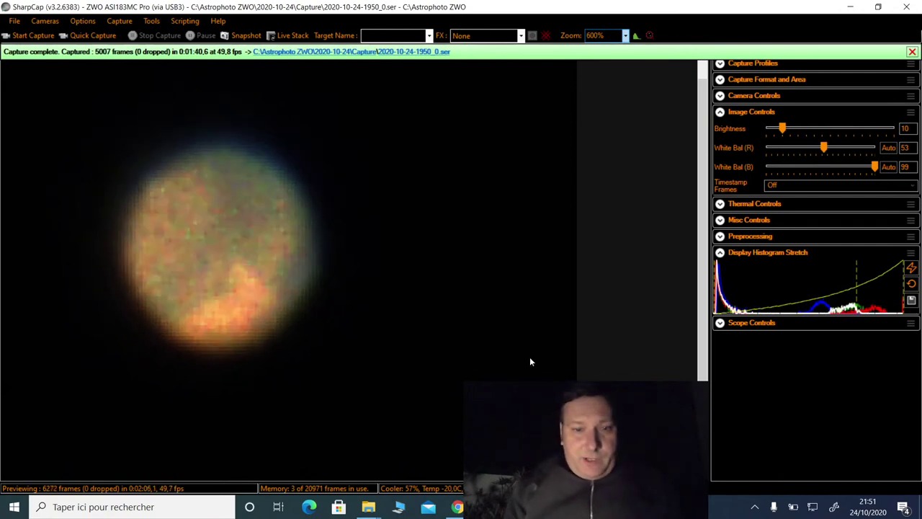
Step: Switch to Cartes du Ciel and slew the telescope to the star Alp Psc
key(alt+Tab)
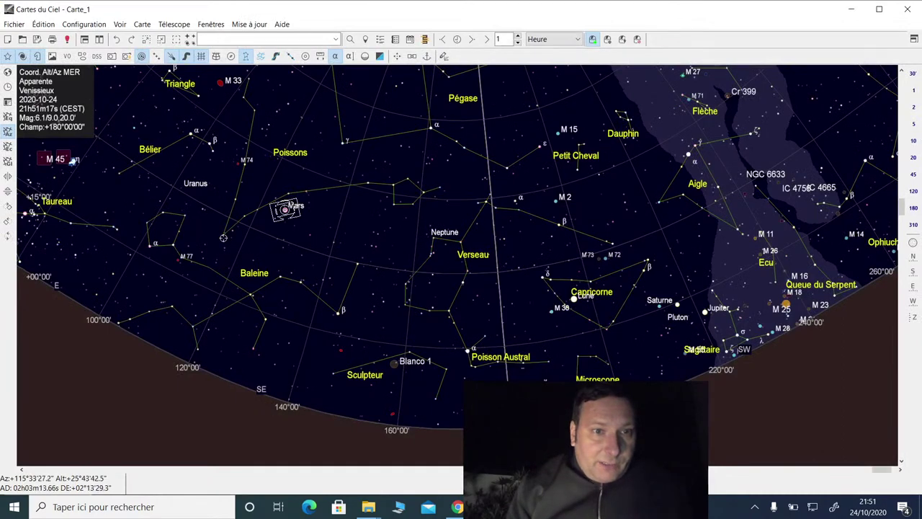
click(224, 236)
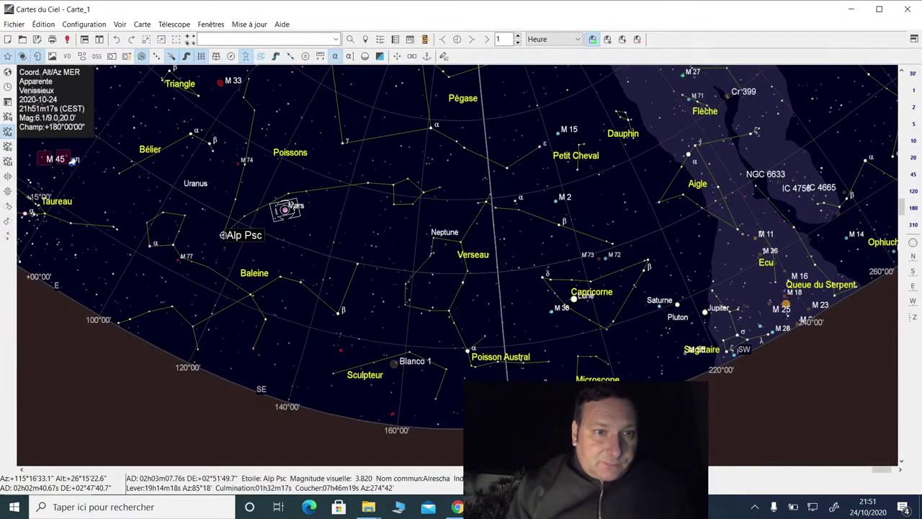
right_click(224, 236)
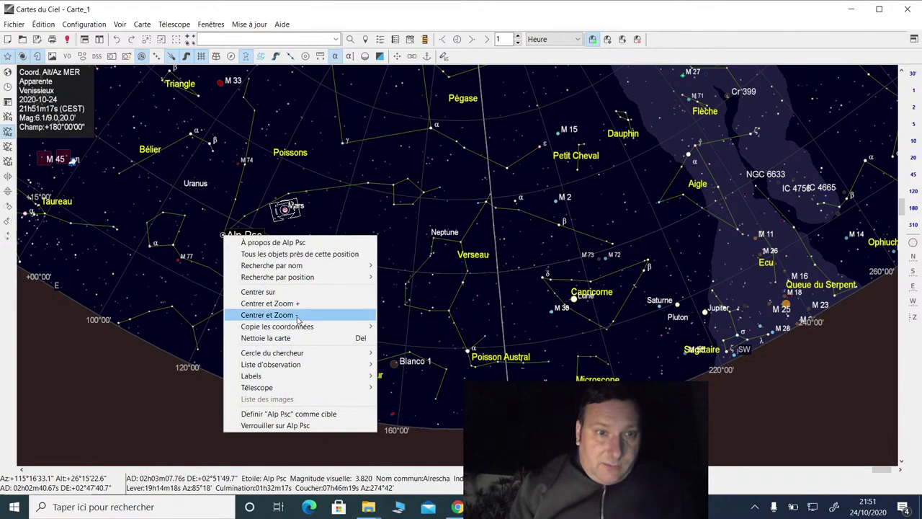
mouse_move(304, 387)
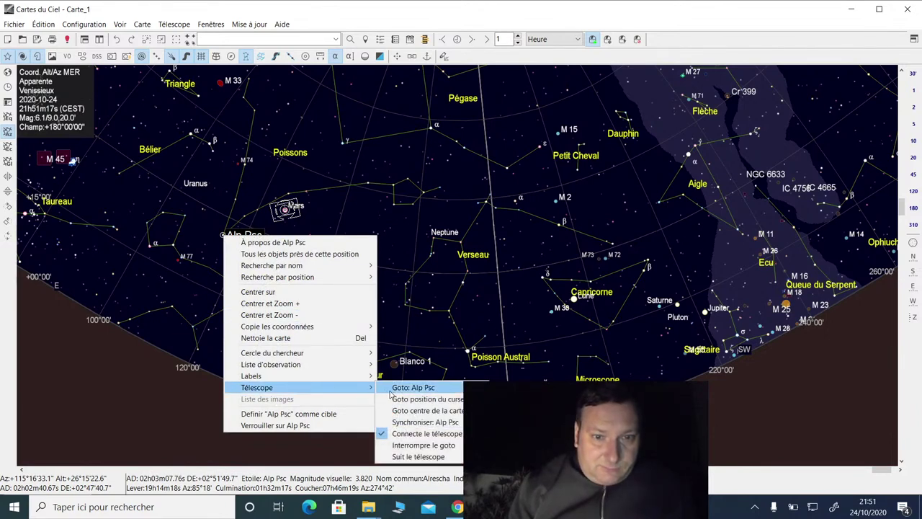
click(413, 387)
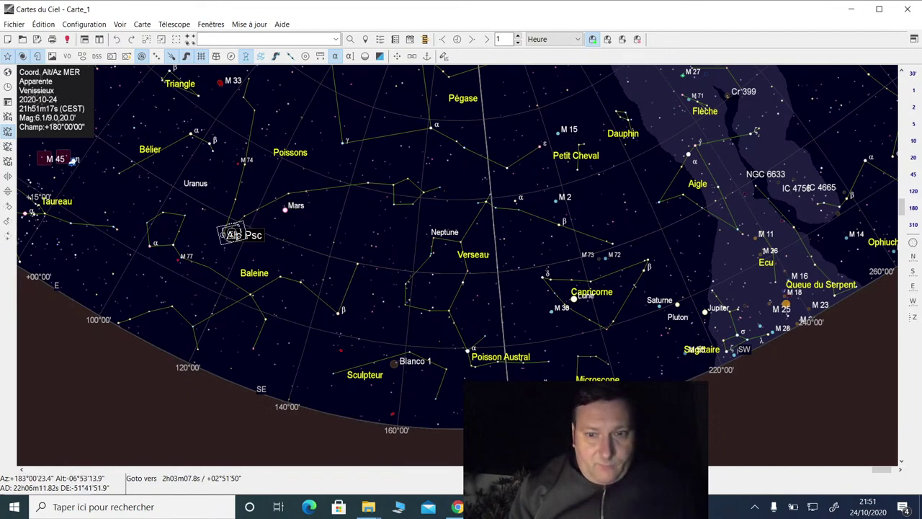
Step: Return to SharpCap, set the capture area to 800x800 and set the preview zoom to Auto
key(alt+Tab)
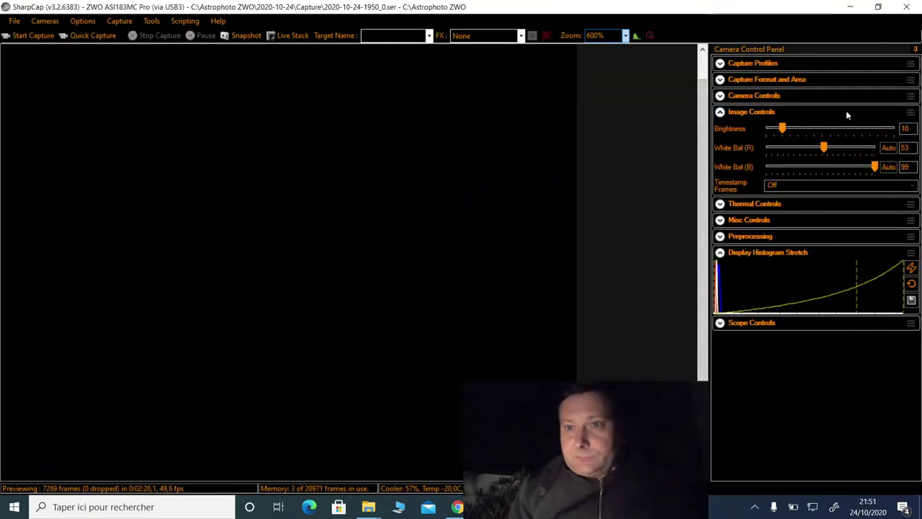
click(721, 80)
click(806, 115)
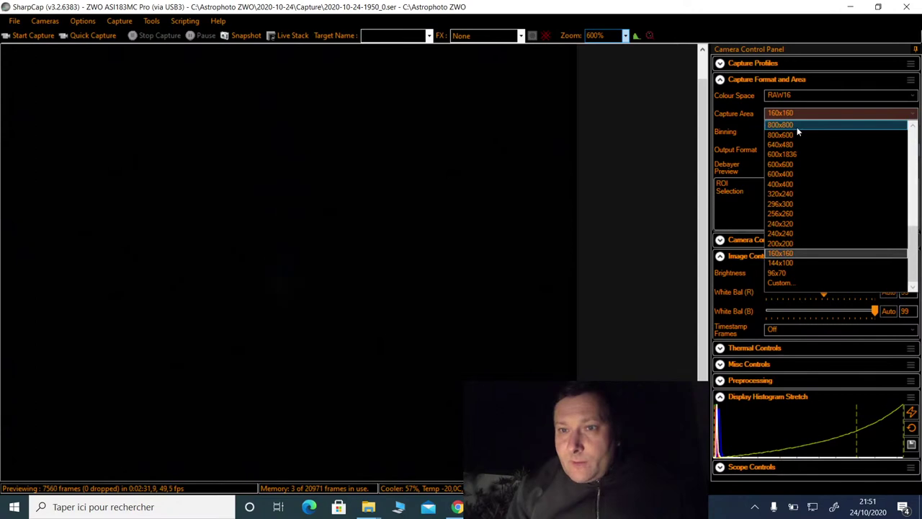
click(797, 127)
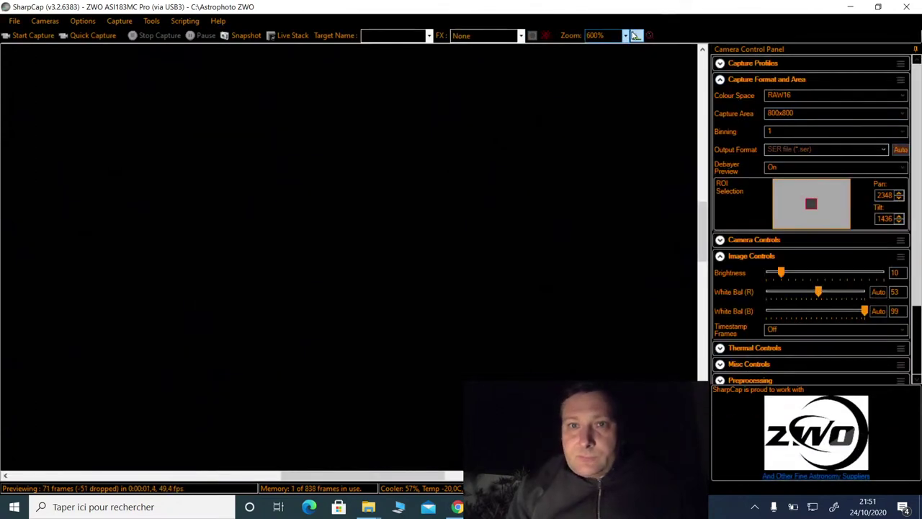
click(625, 36)
click(605, 46)
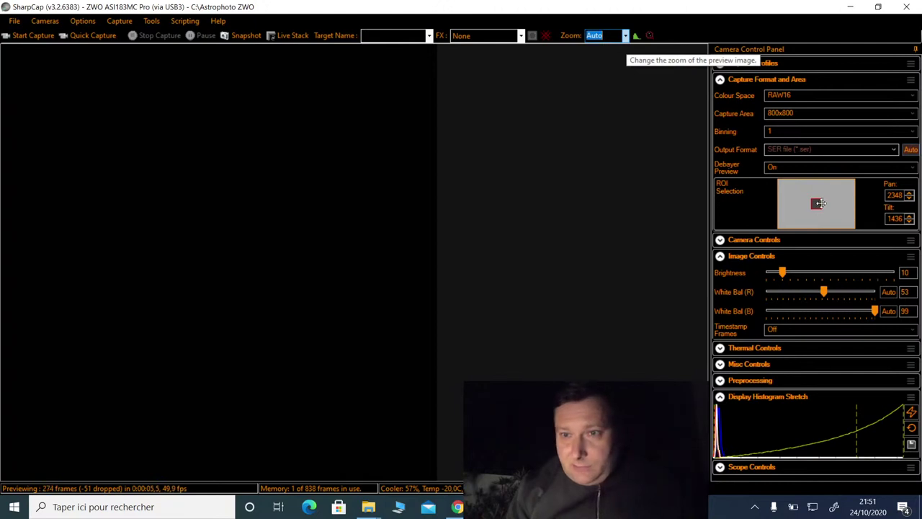
Step: Expand the camera controls and raise the exposure to 1280 ms
click(726, 242)
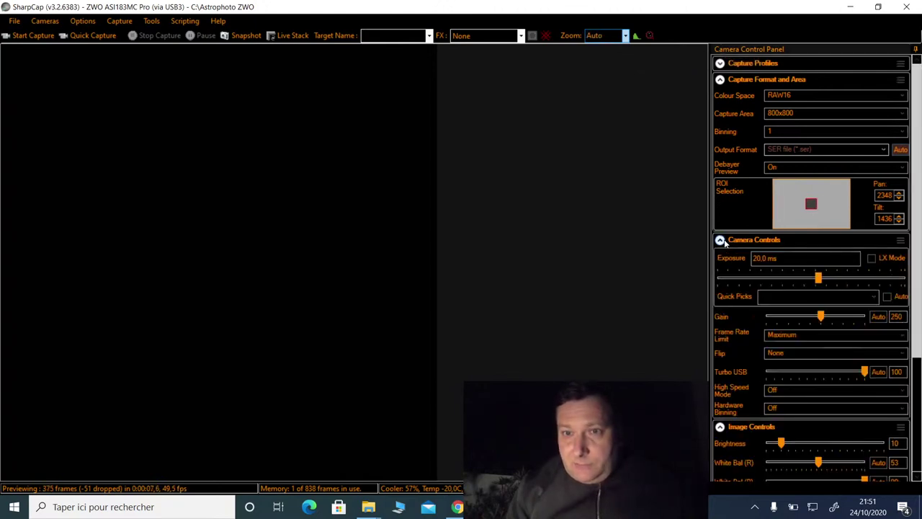
click(858, 276)
click(864, 277)
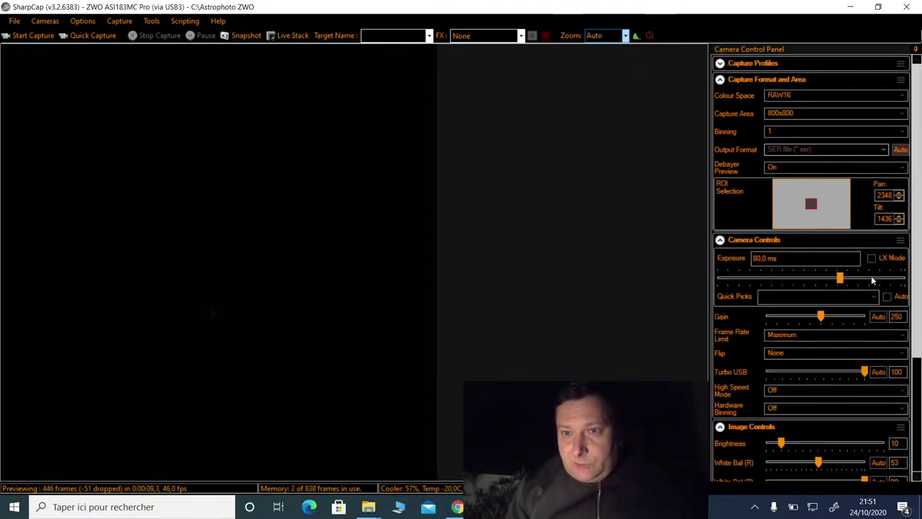
click(872, 277)
click(876, 281)
click(881, 280)
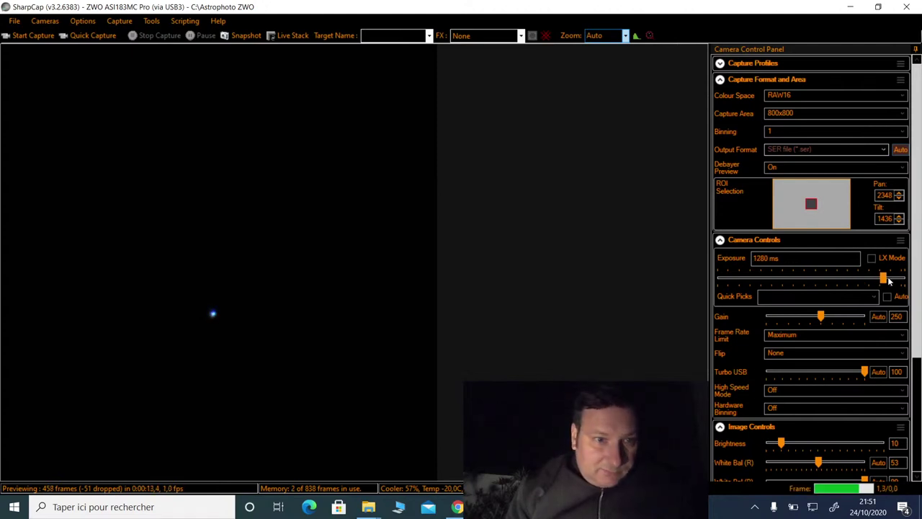
Step: Show the diagonal reticle on the preview and nudge the mount west and north in EQMOD to centre the star
click(546, 35)
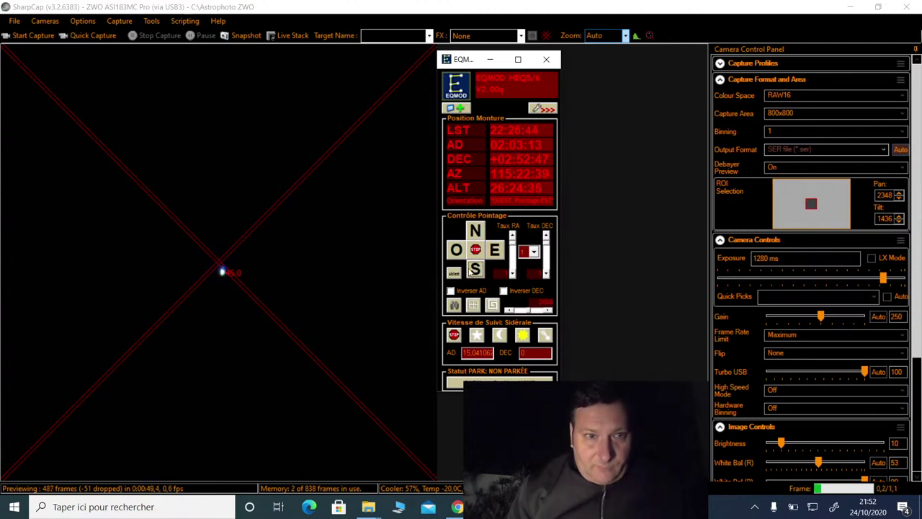
click(456, 249)
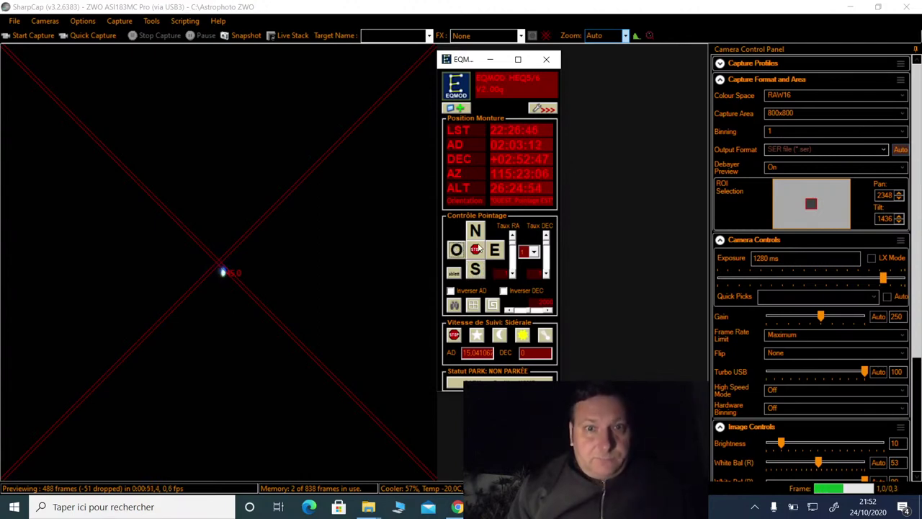
click(476, 229)
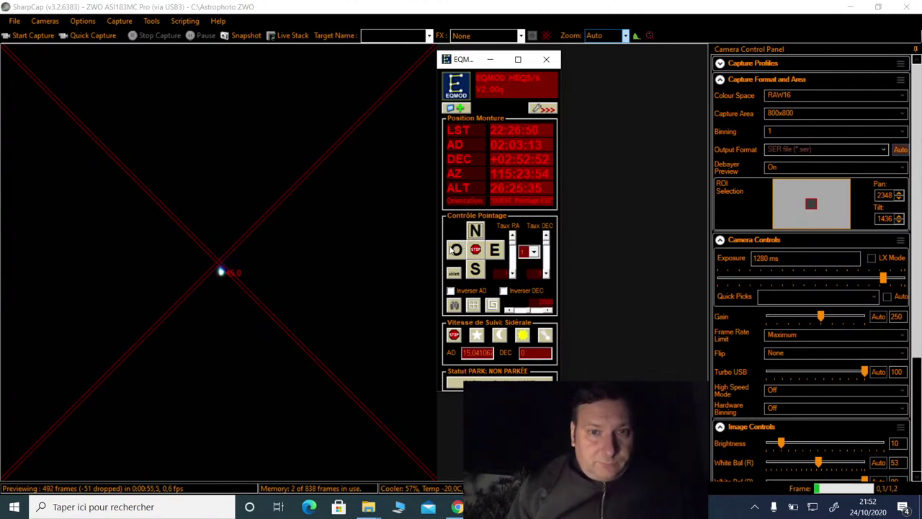
click(454, 250)
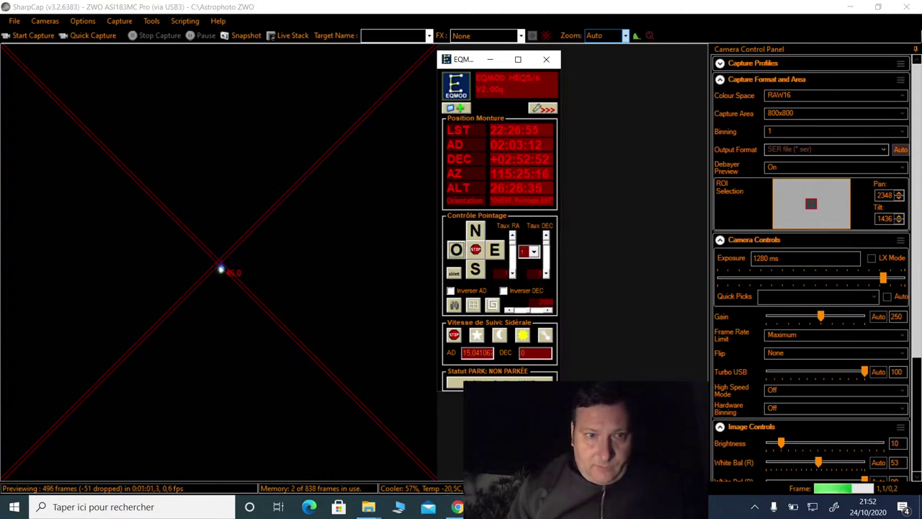
Step: In Cartes du Ciel, set the chart field to 20° and synchronise the telescope on Alp Psc, confirming that it is centred
key(alt+Tab)
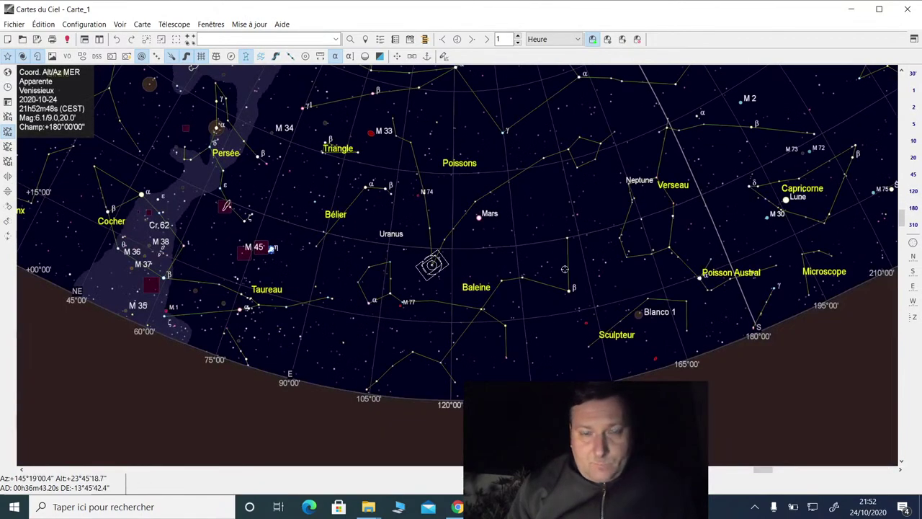
click(913, 160)
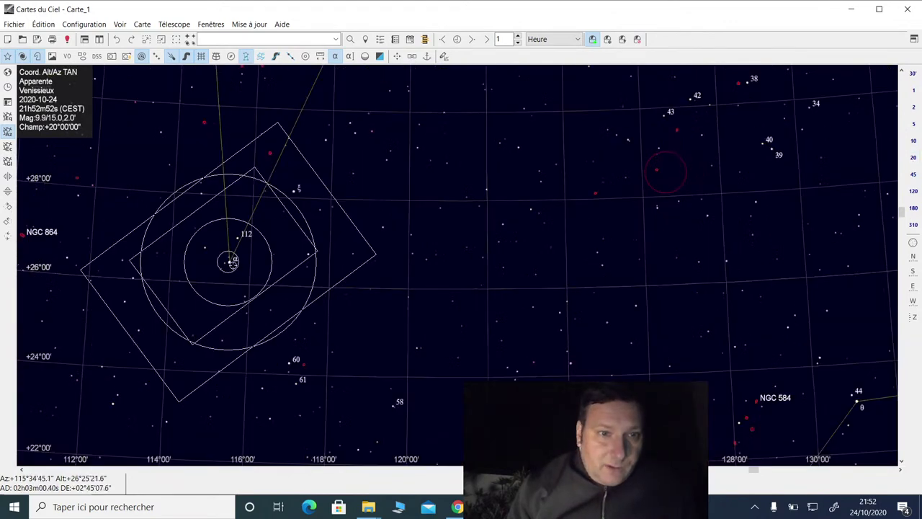
click(229, 263)
right_click(229, 263)
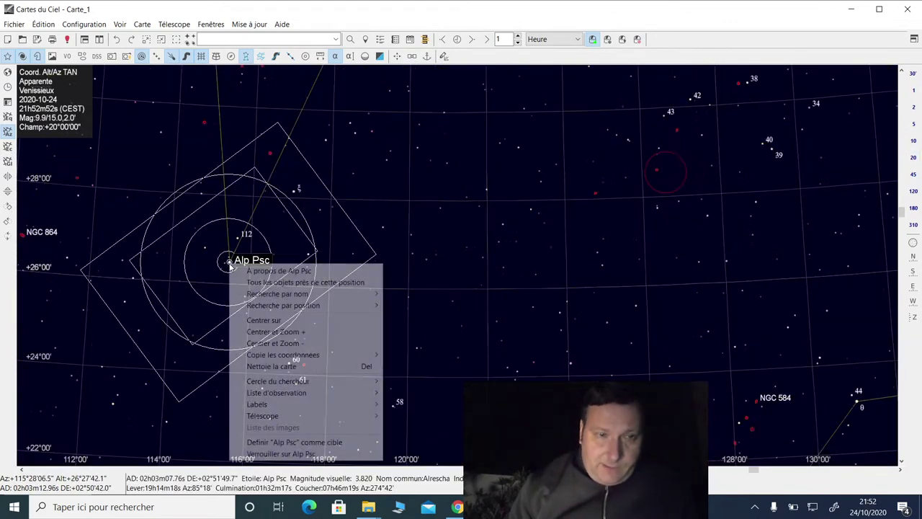
mouse_move(313, 406)
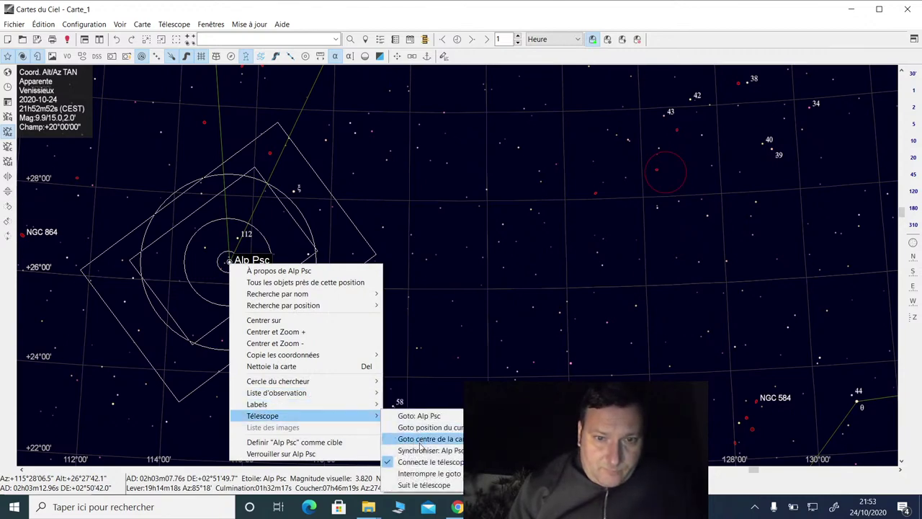
click(422, 450)
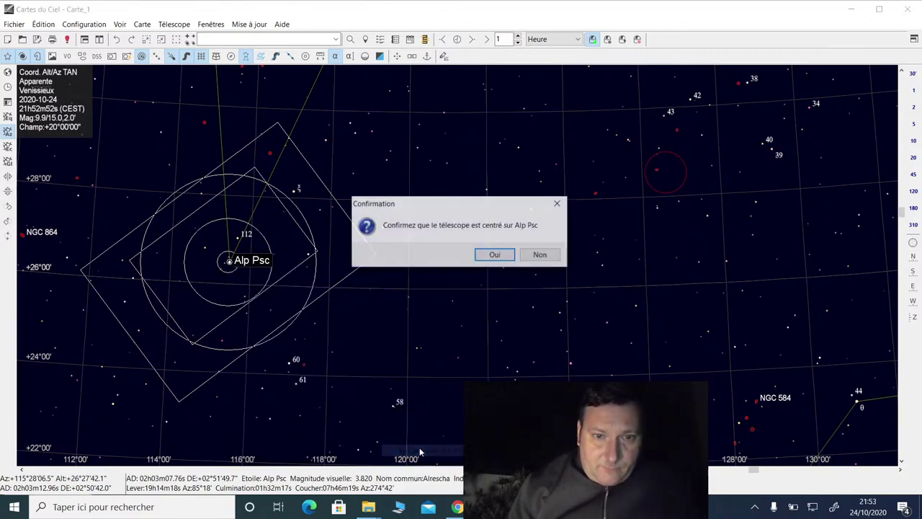
click(495, 255)
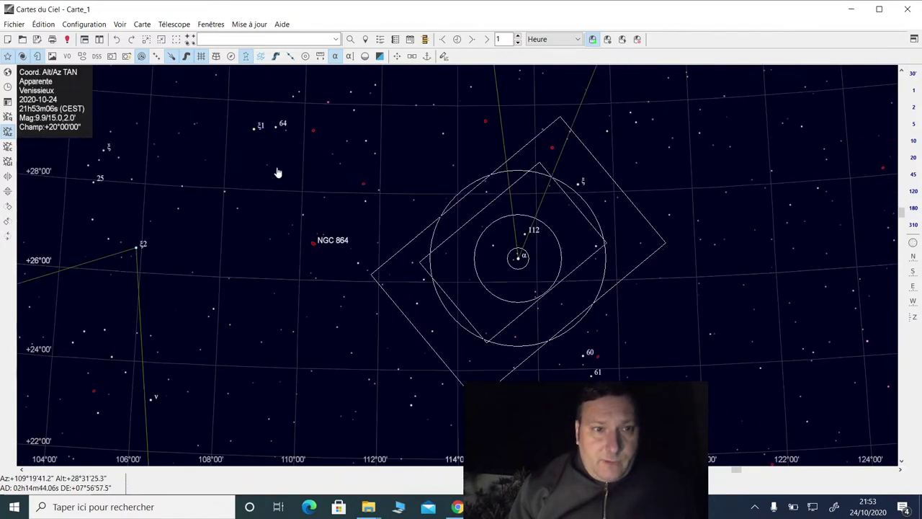
Step: Locate the star Ksi02 Cet on the chart and slew the telescope to it
drag(278, 171, 447, 223)
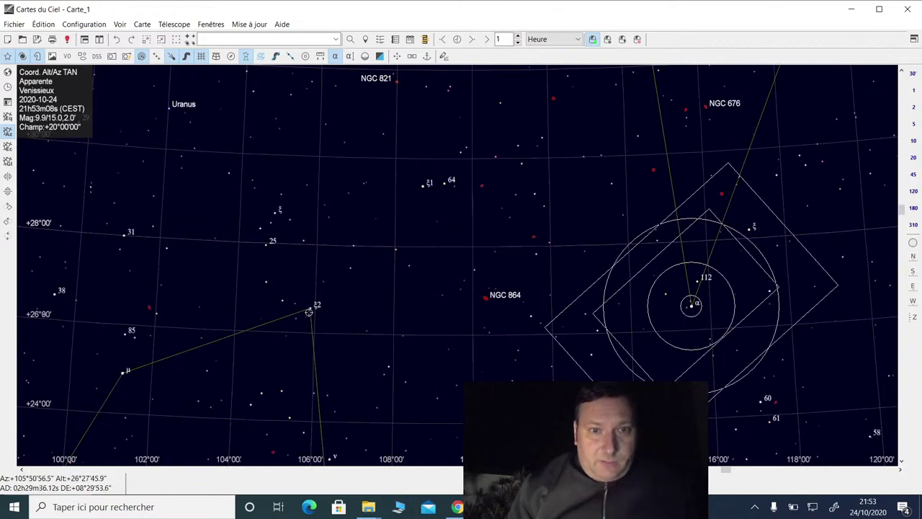
click(310, 309)
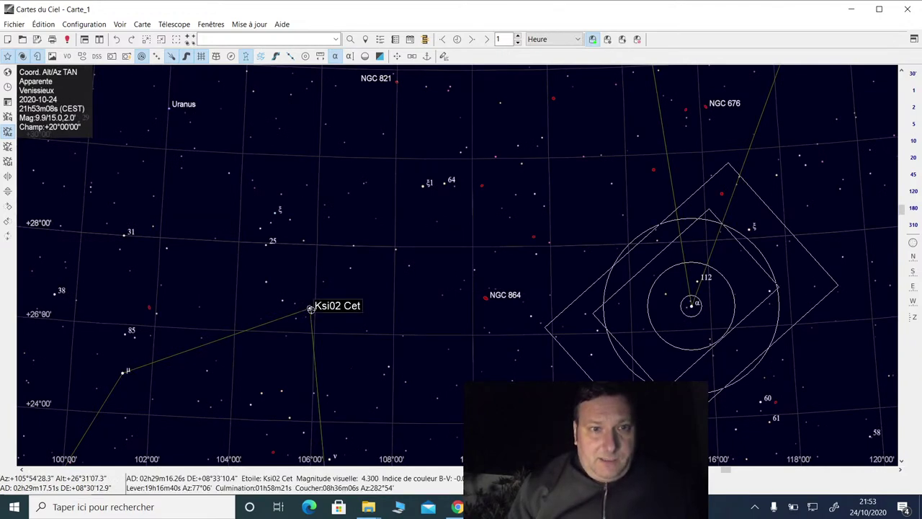
right_click(310, 309)
mouse_move(354, 265)
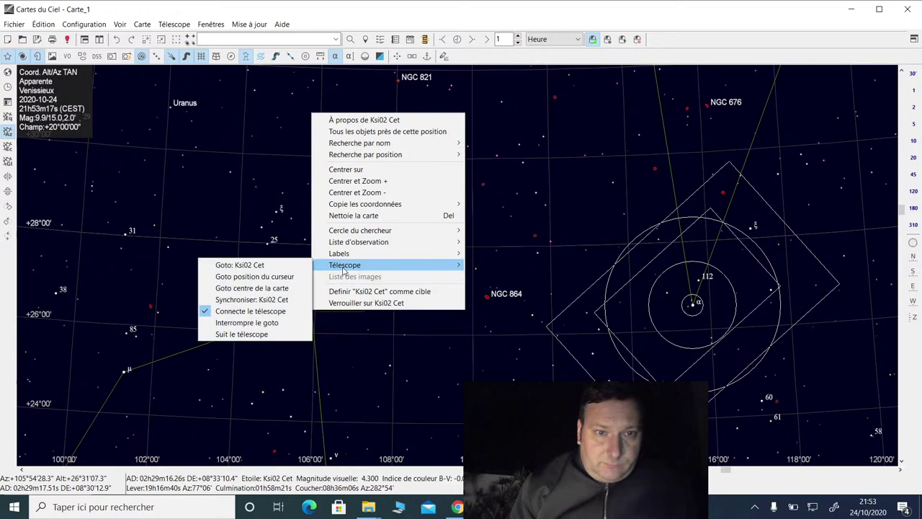
click(357, 302)
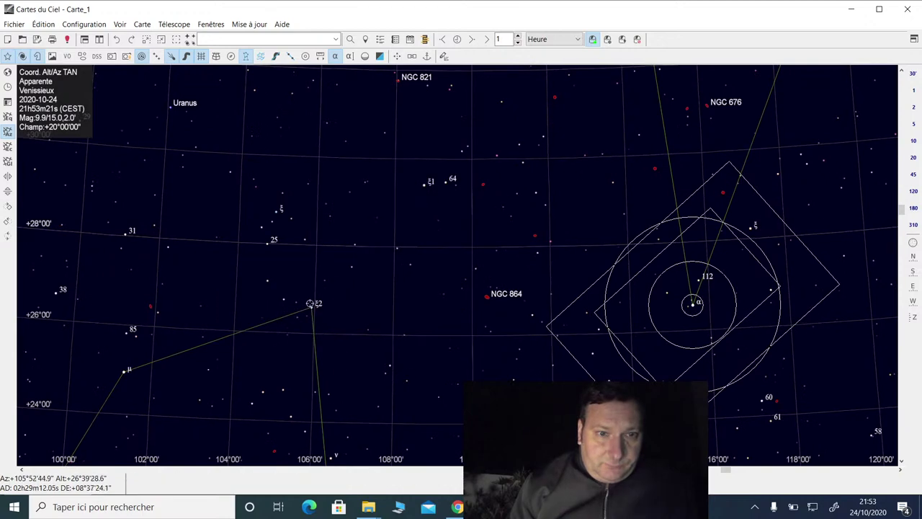
click(312, 306)
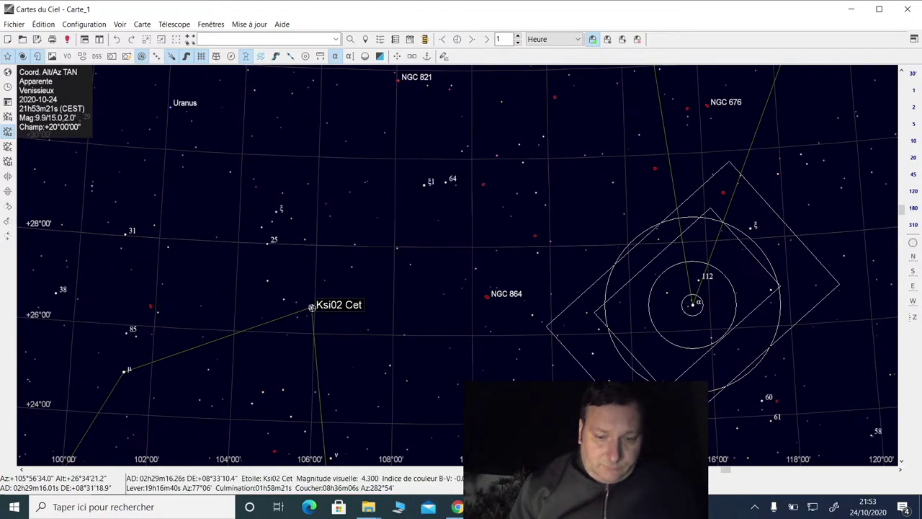
right_click(312, 307)
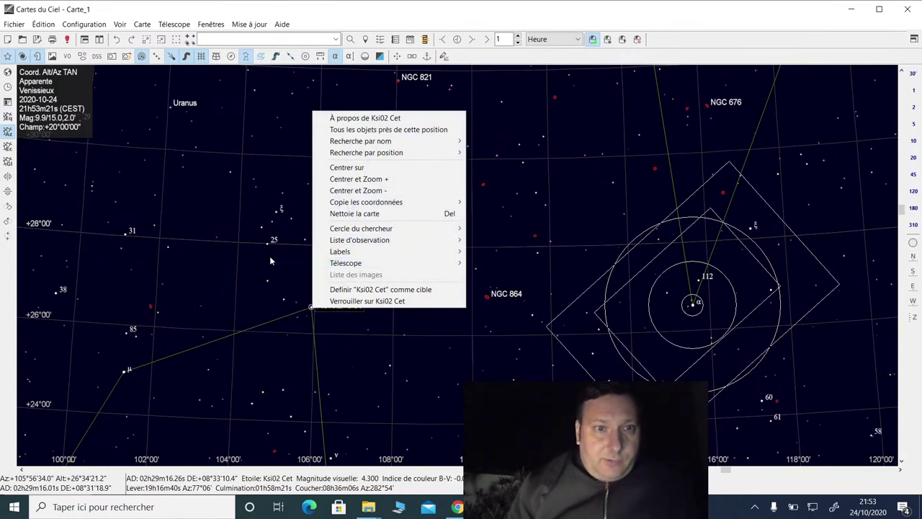
mouse_move(346, 263)
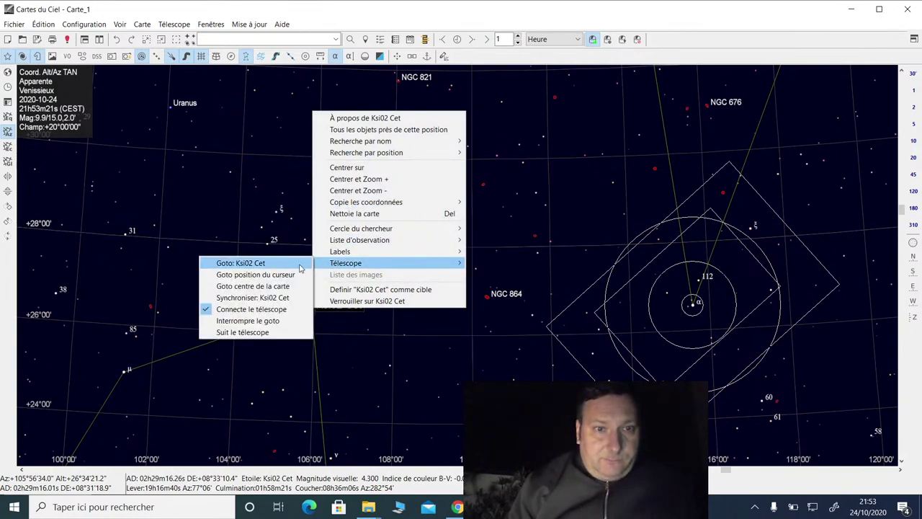
click(300, 265)
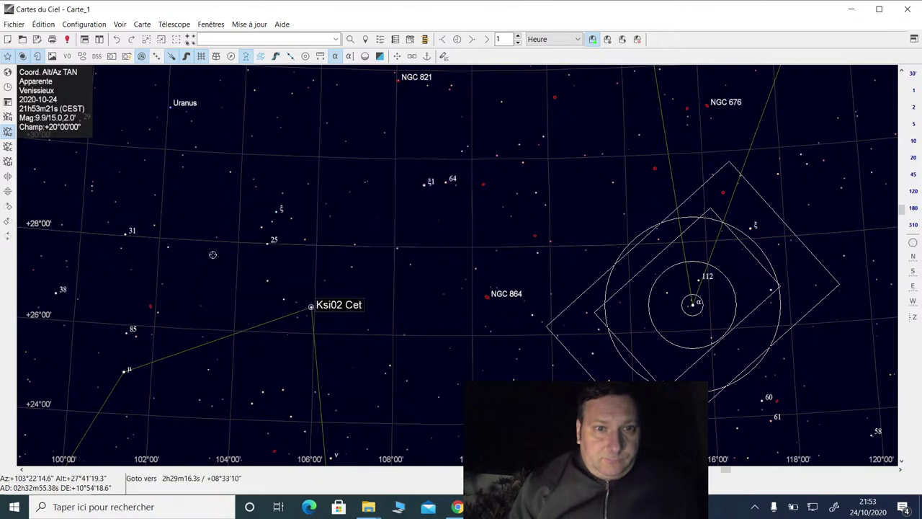
drag(210, 245, 303, 290)
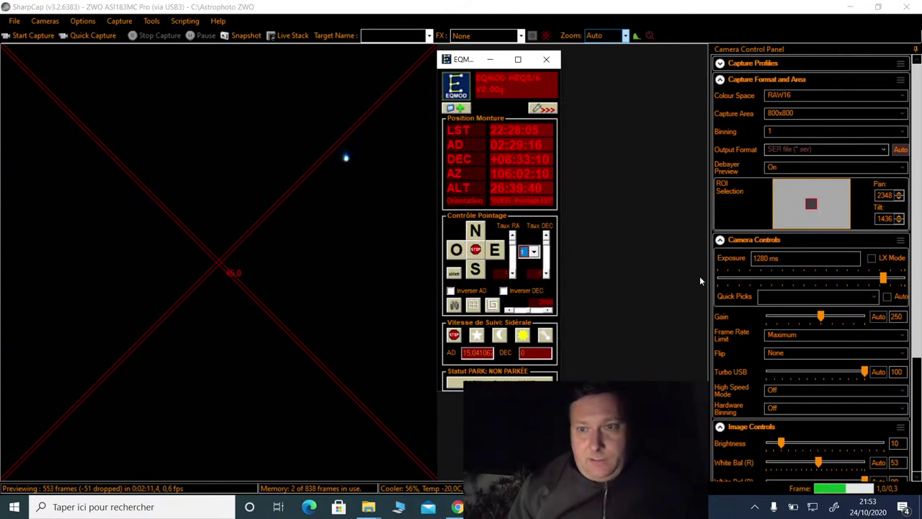
Step: In SharpCap, set the gain to 400 and the exposure to 160 ms, and bring the EQMOD window forward
click(854, 318)
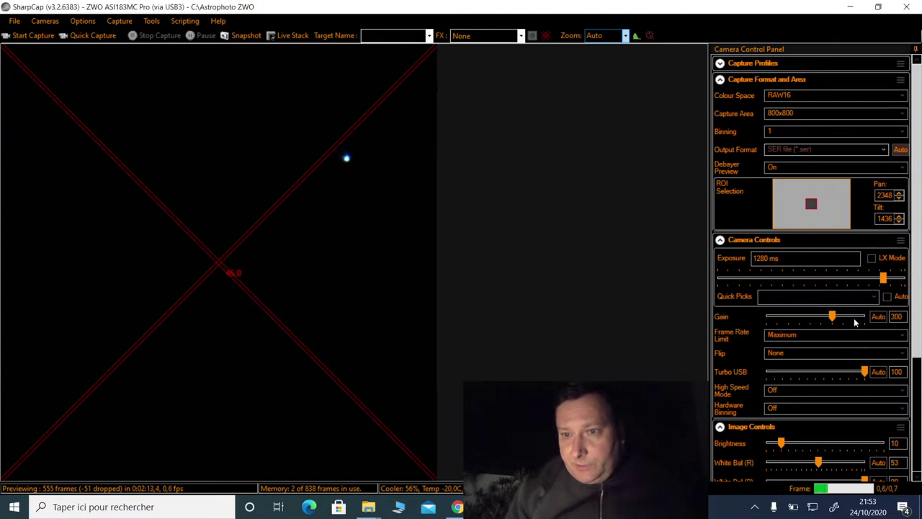
click(854, 318)
click(806, 273)
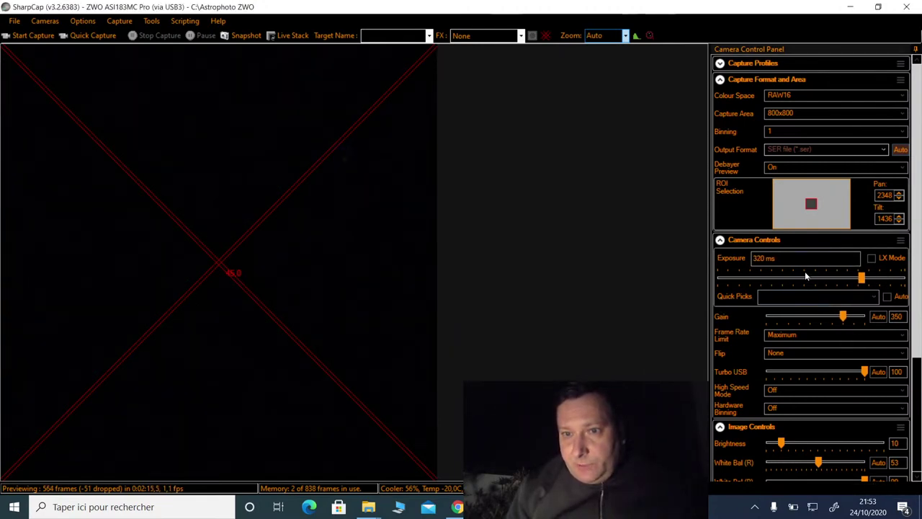
click(805, 272)
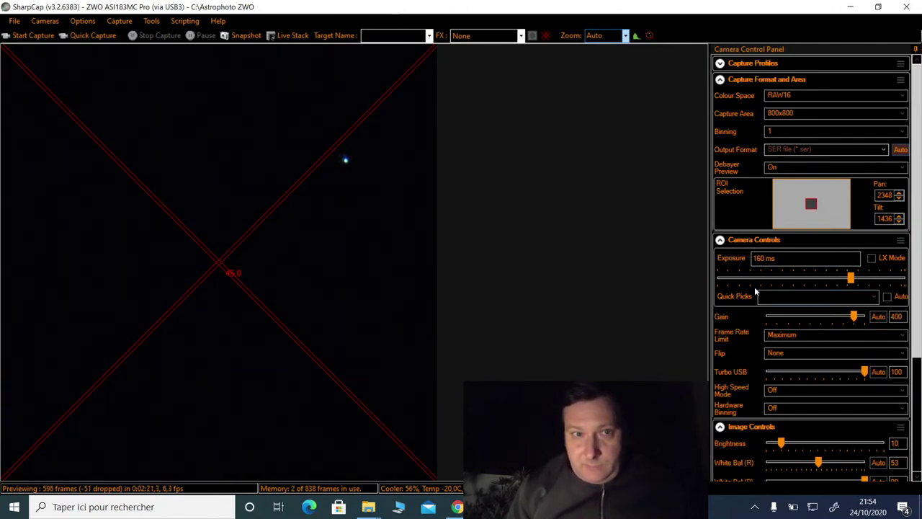
key(alt+Tab)
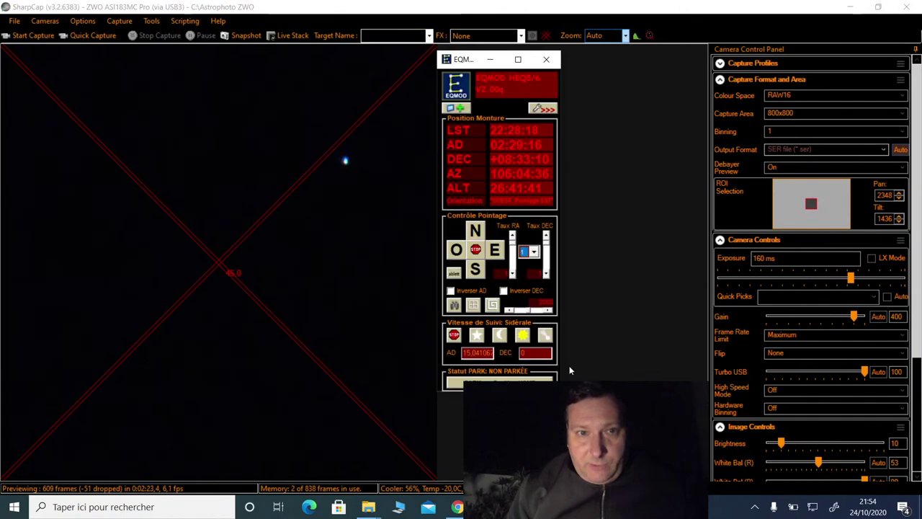
Step: Nudge the mount north, west and east in EQMOD until Ksi02 Cet sits at the centre of the diagonal reticle
click(479, 229)
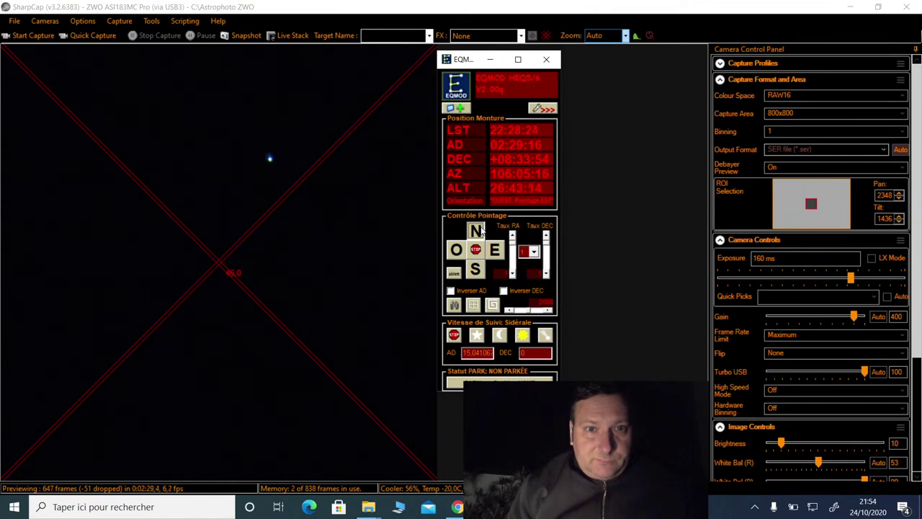
click(455, 250)
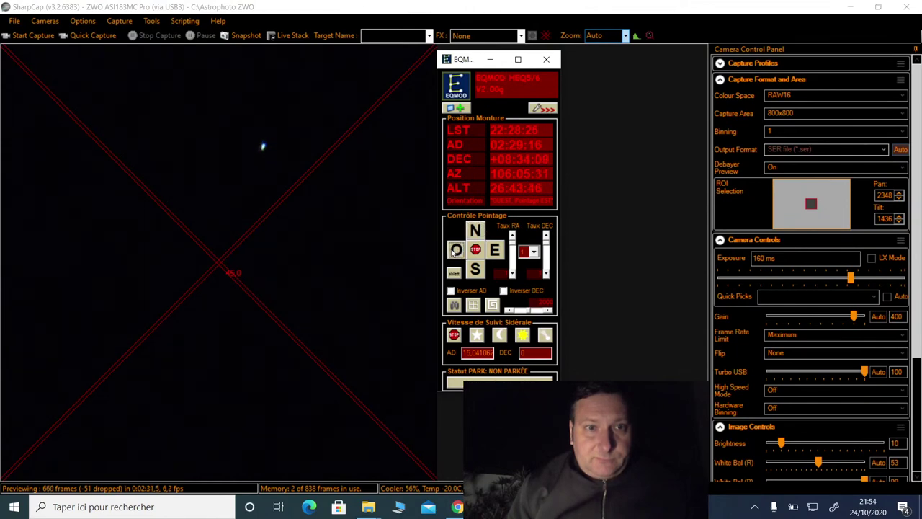
click(495, 253)
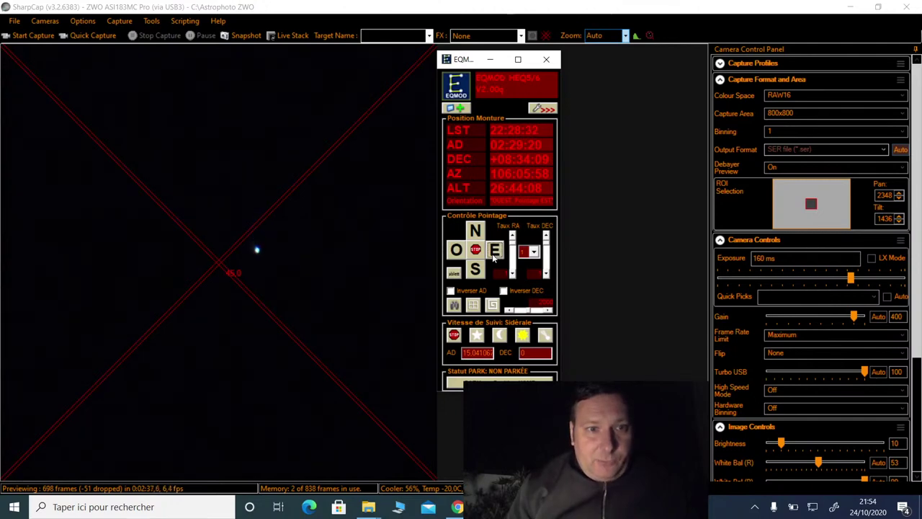
click(473, 230)
click(474, 230)
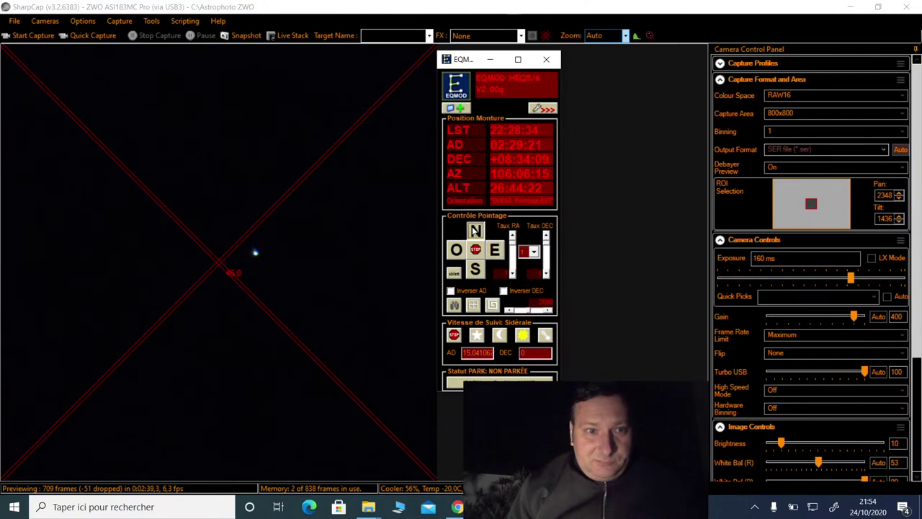
click(474, 230)
click(474, 231)
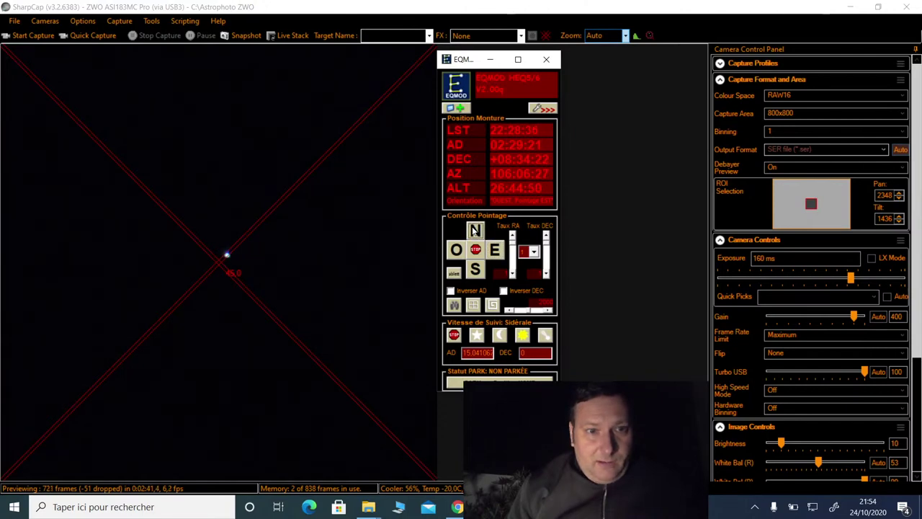
click(474, 230)
click(474, 230)
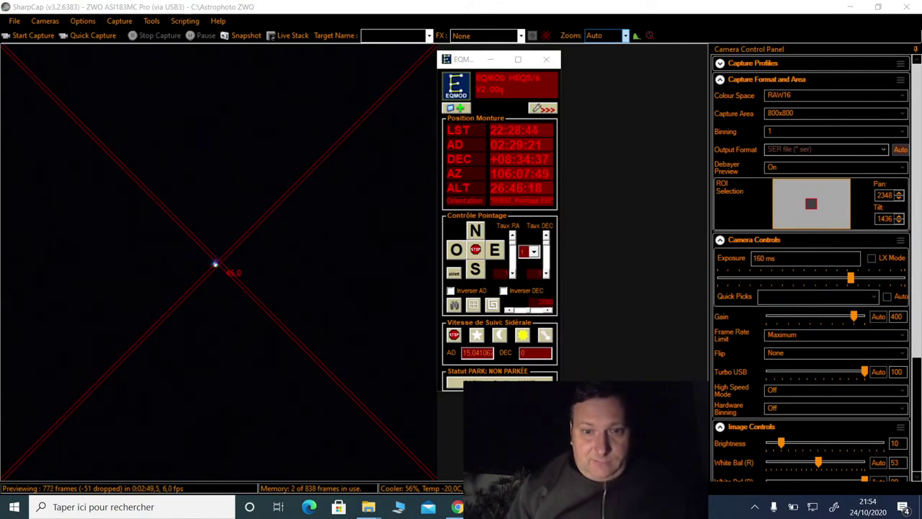
Step: Switch to Cartes du Ciel and synchronise the telescope on Ksi02 Cet, confirming that it is centred
key(alt+Tab)
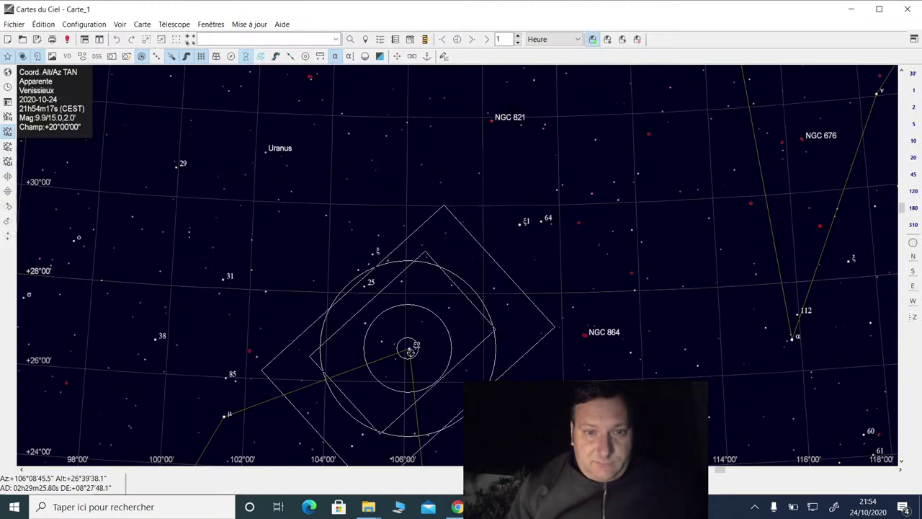
click(409, 348)
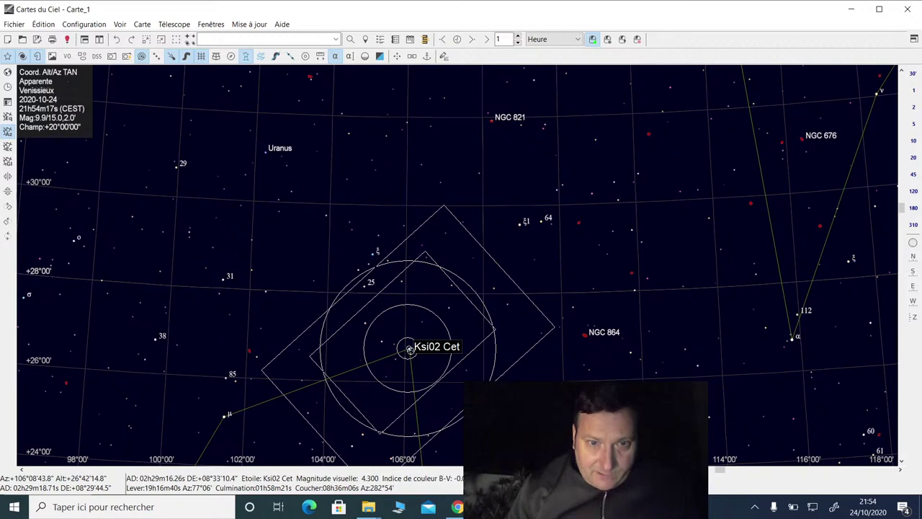
right_click(409, 350)
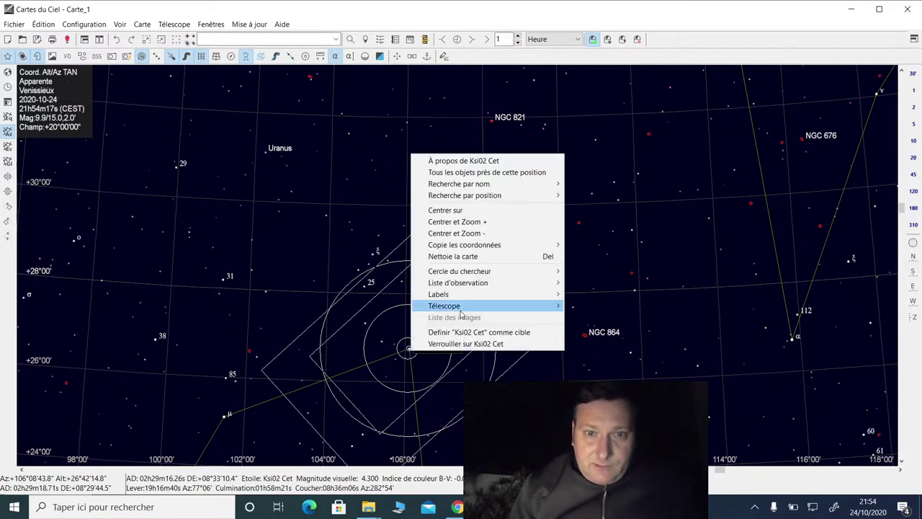
mouse_move(466, 309)
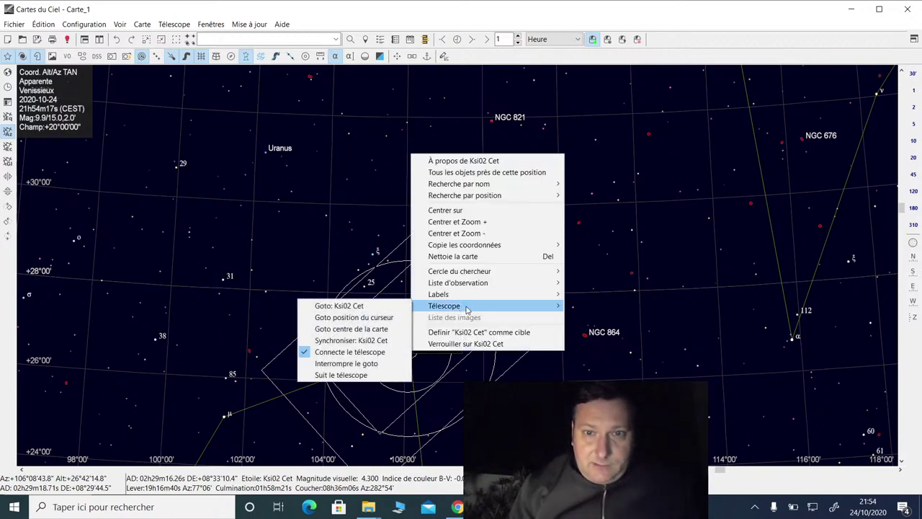
click(353, 341)
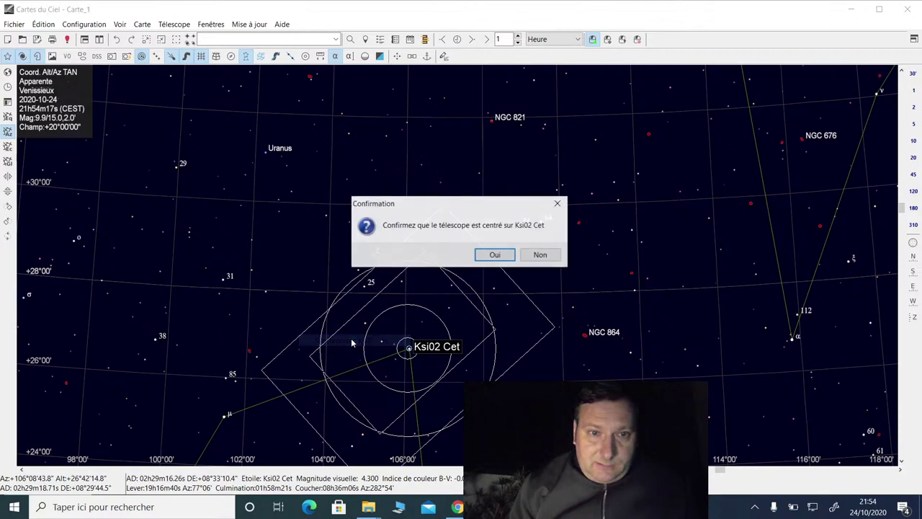
click(494, 255)
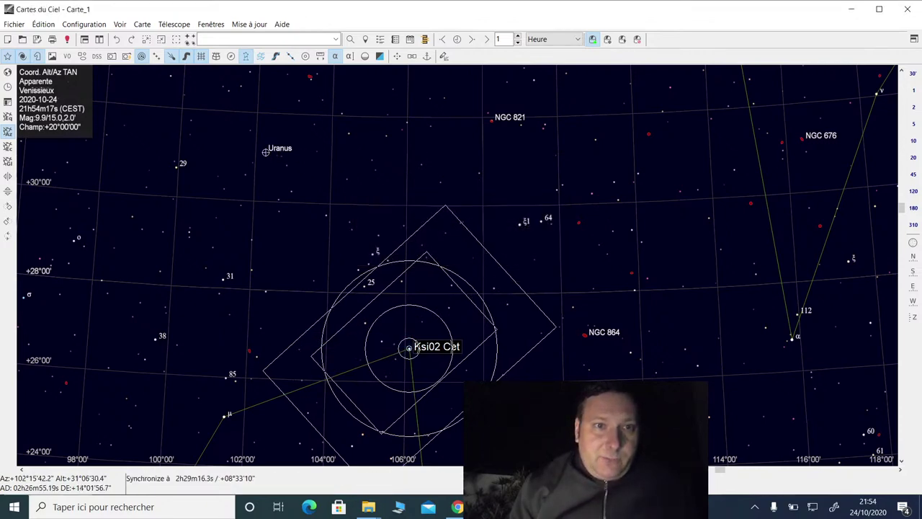
Step: Select Uranus on the chart and slew the telescope to it
click(266, 152)
right_click(265, 152)
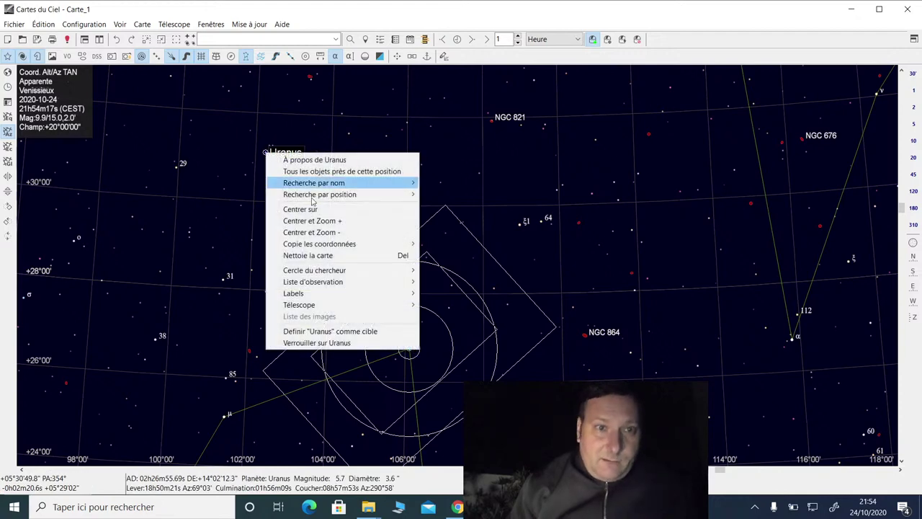
mouse_move(362, 305)
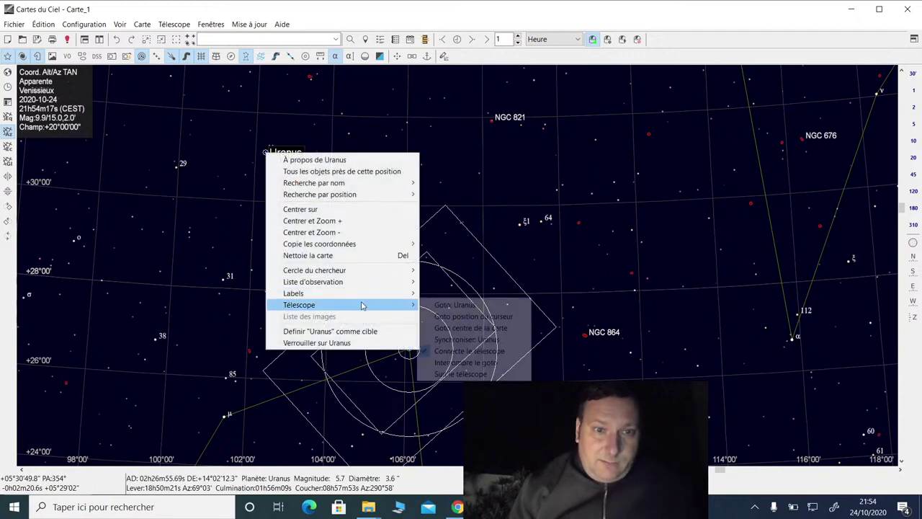
click(453, 305)
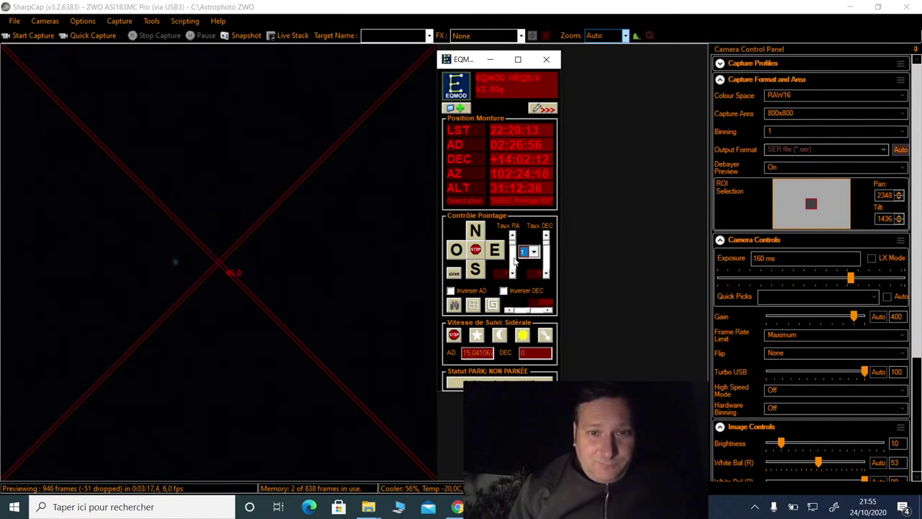
Step: Back in SharpCap with EQMOD, nudge the mount south and west to bring Uranus to the reticle's centre
click(476, 272)
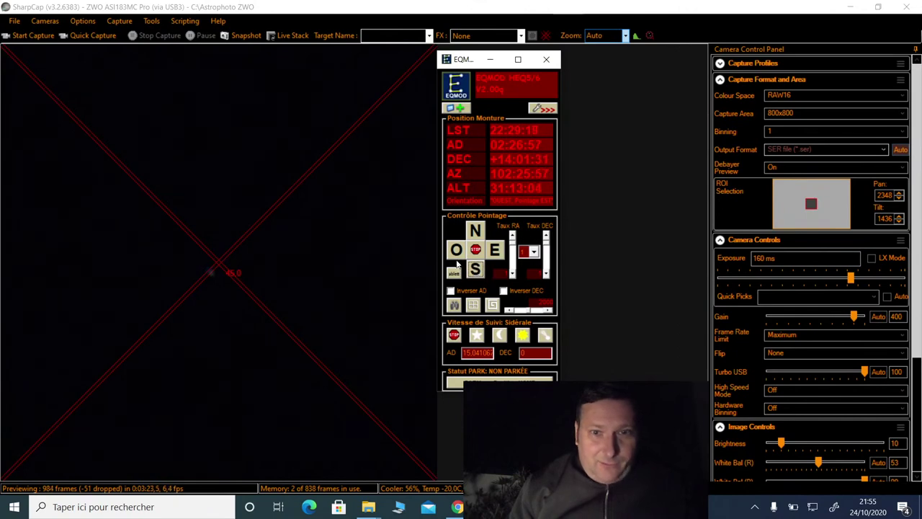
click(455, 257)
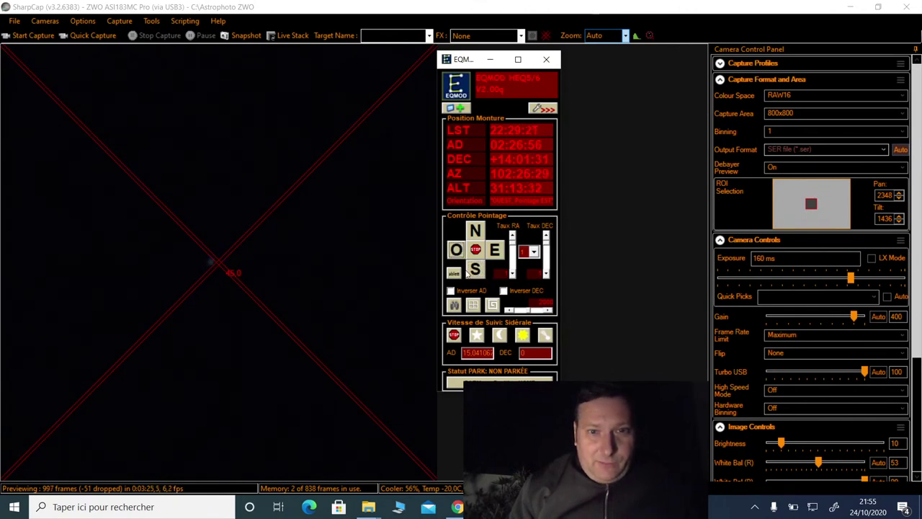
click(472, 273)
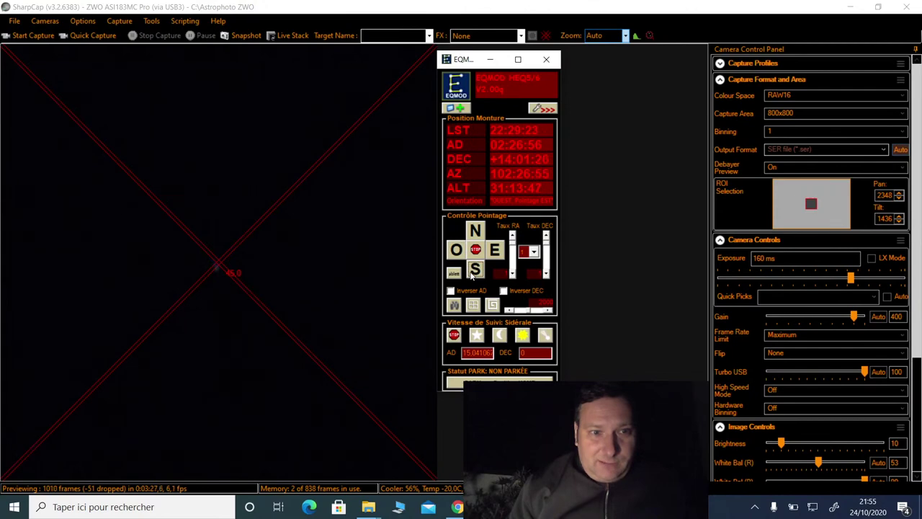
Step: Remove the reticle overlay from the preview and reduce the capture area to 160x160
click(546, 35)
click(549, 36)
click(551, 36)
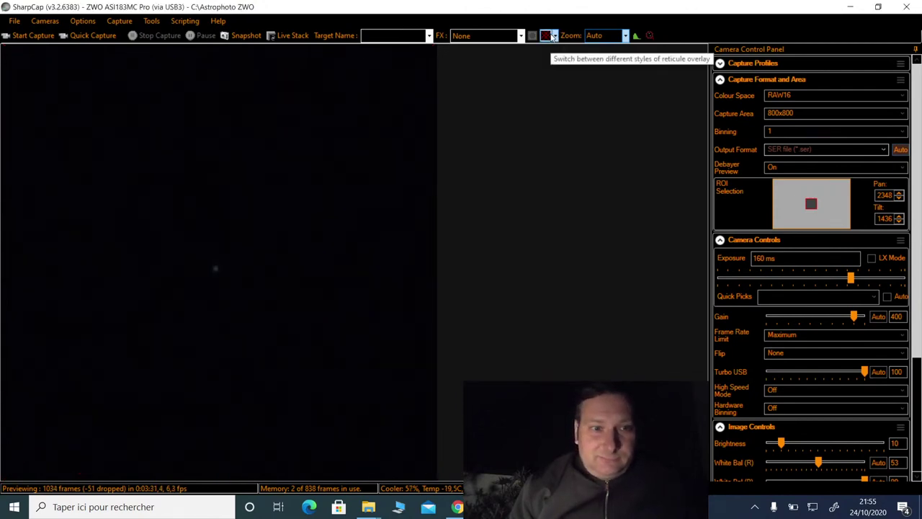
click(818, 114)
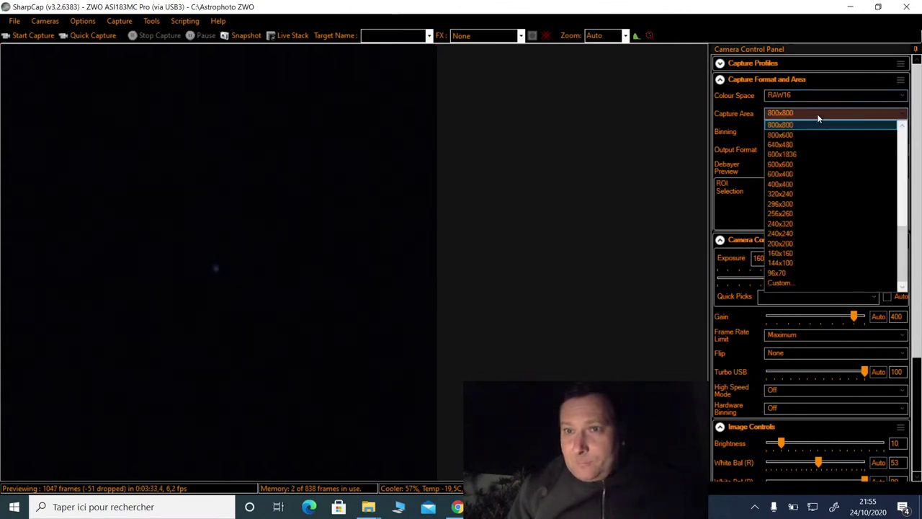
click(811, 253)
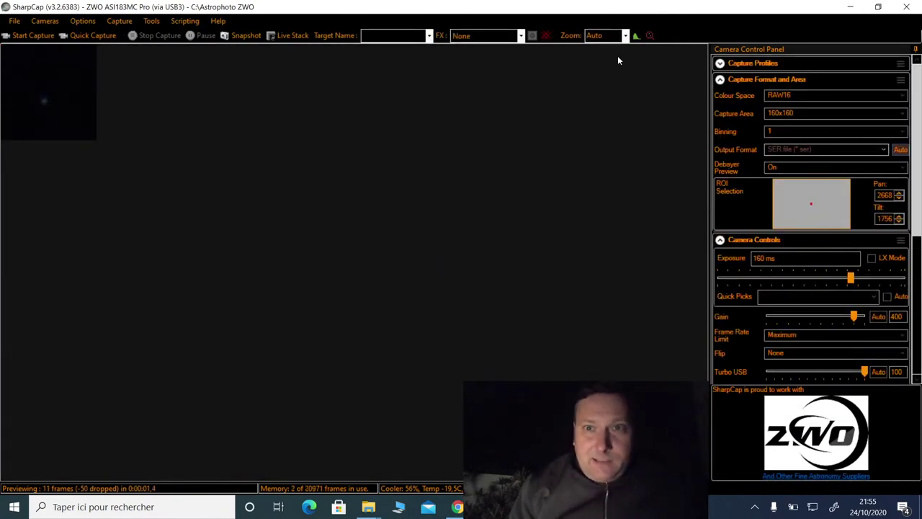
Step: Enlarge the preview of Uranus to 800%, and settle on a 400% zoom
click(614, 36)
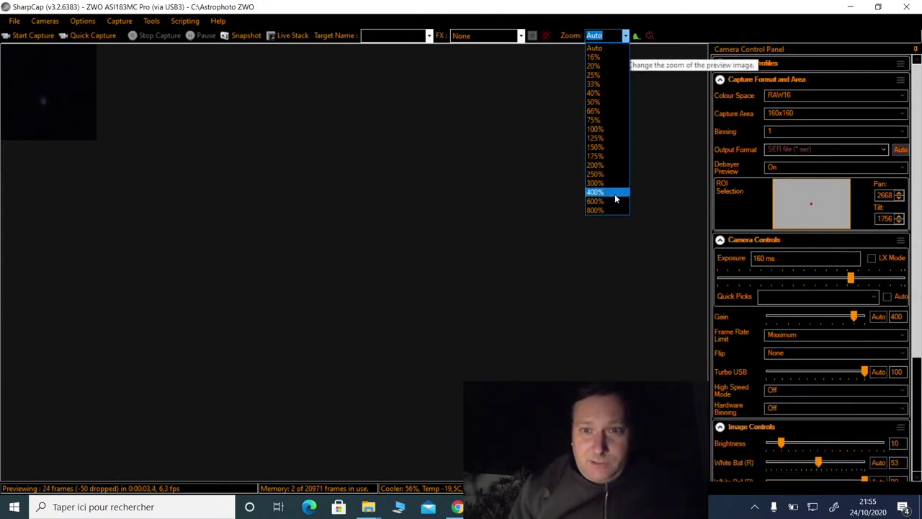
click(607, 210)
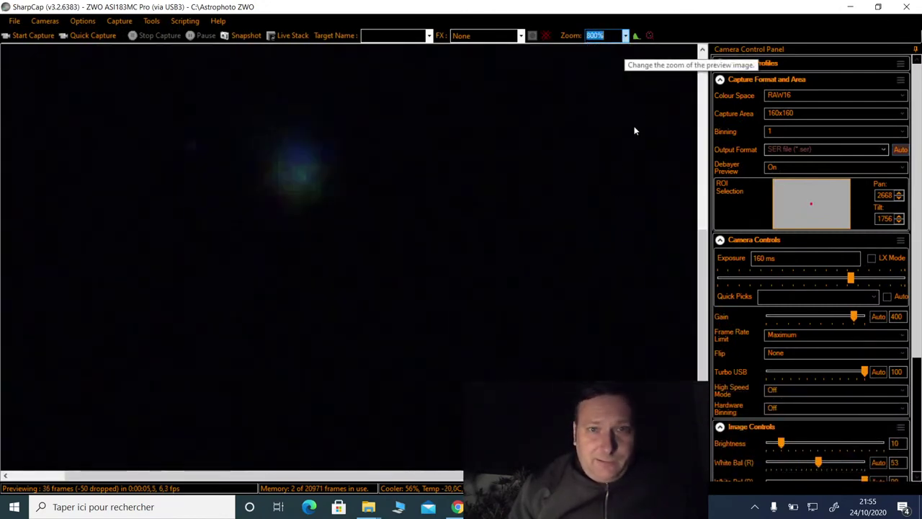
click(625, 36)
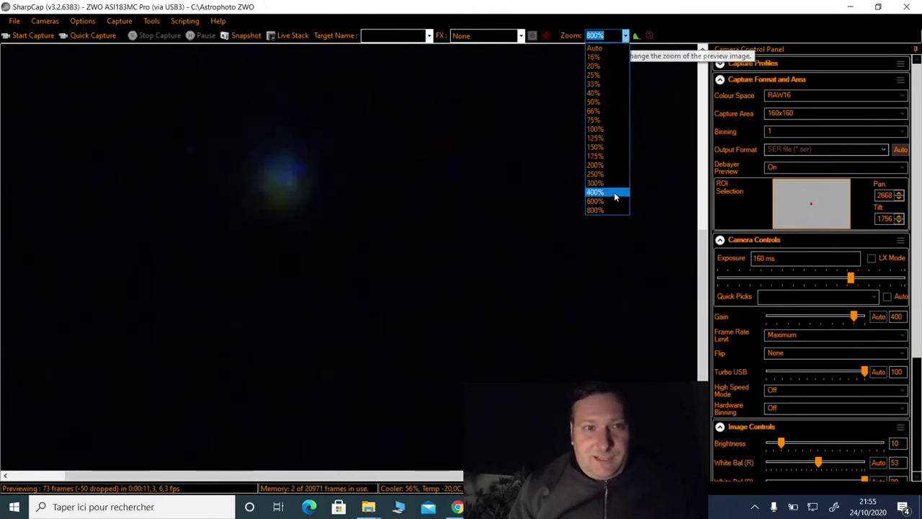
click(614, 193)
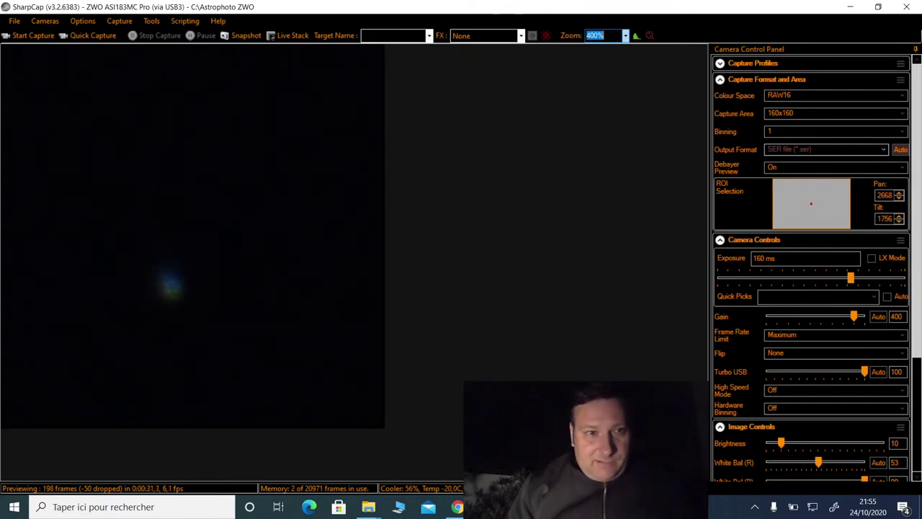
Step: Set the exposure to 500 ms and reset the display histogram stretch to linear
click(878, 282)
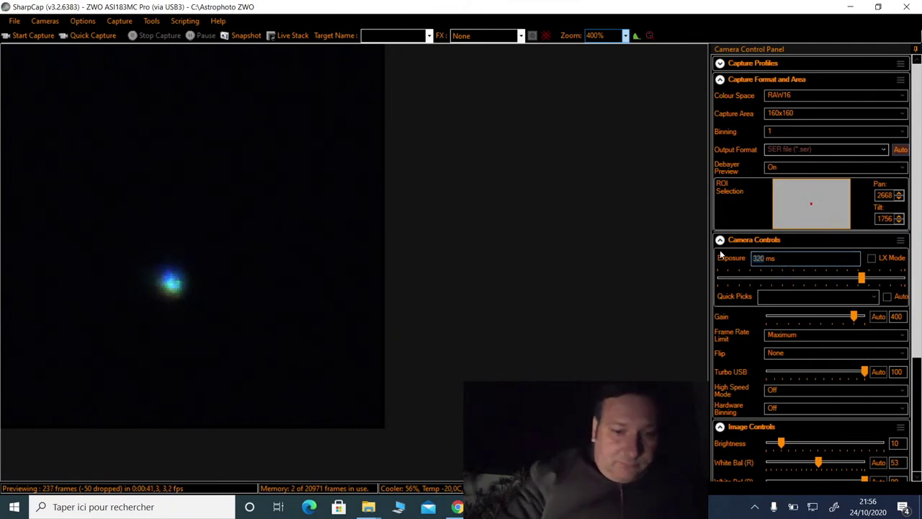
text(500)
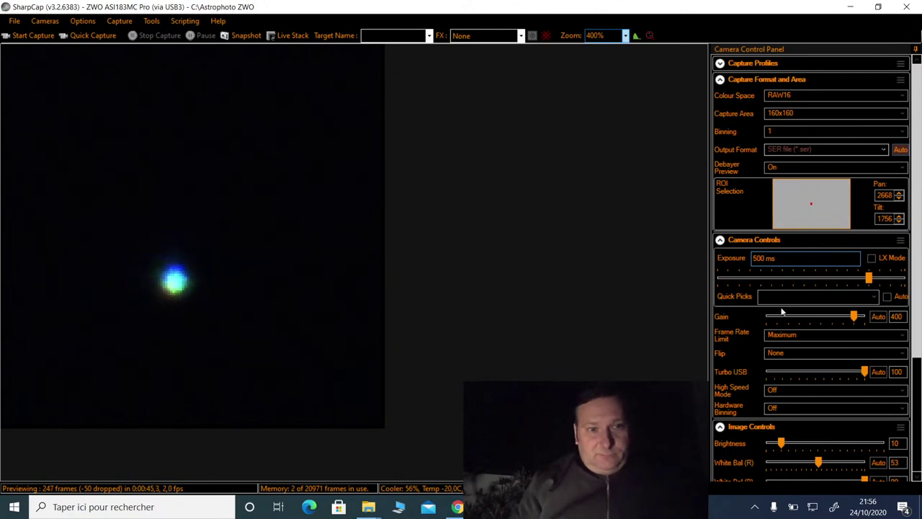
scroll(917, 396, down, 2)
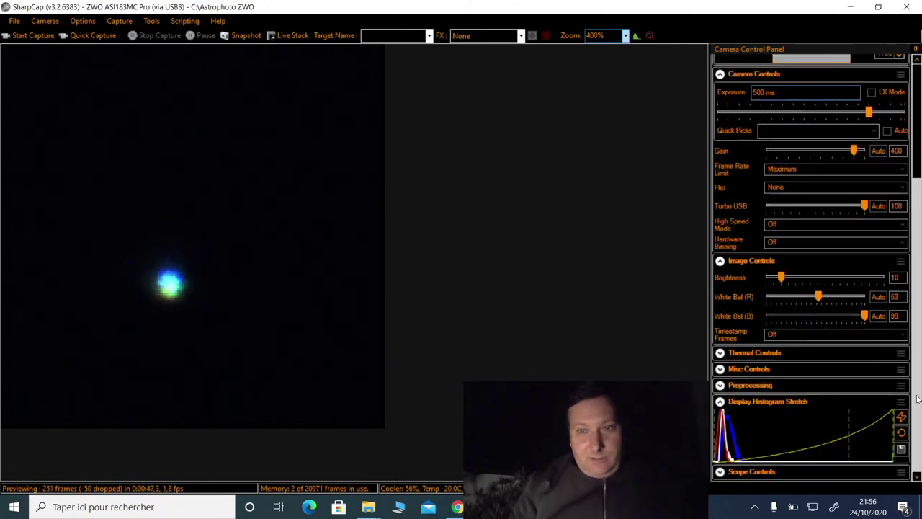
click(902, 434)
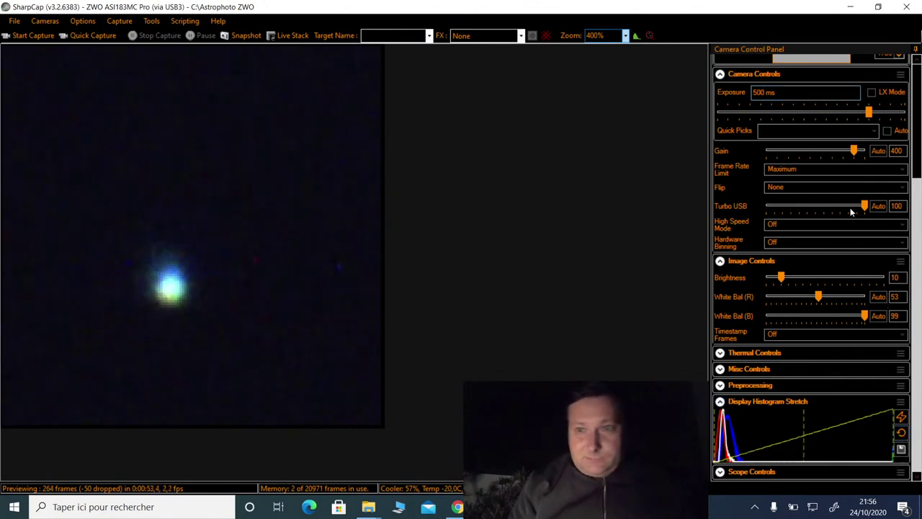
Step: Reduce the exposure to 125 ms and brighten the preview by lowering the midtone point of the display histogram stretch
click(796, 113)
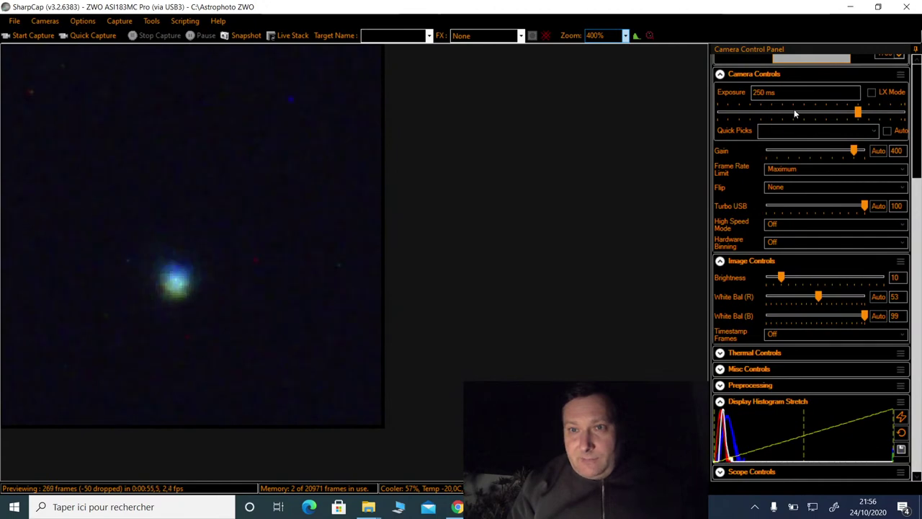
click(795, 113)
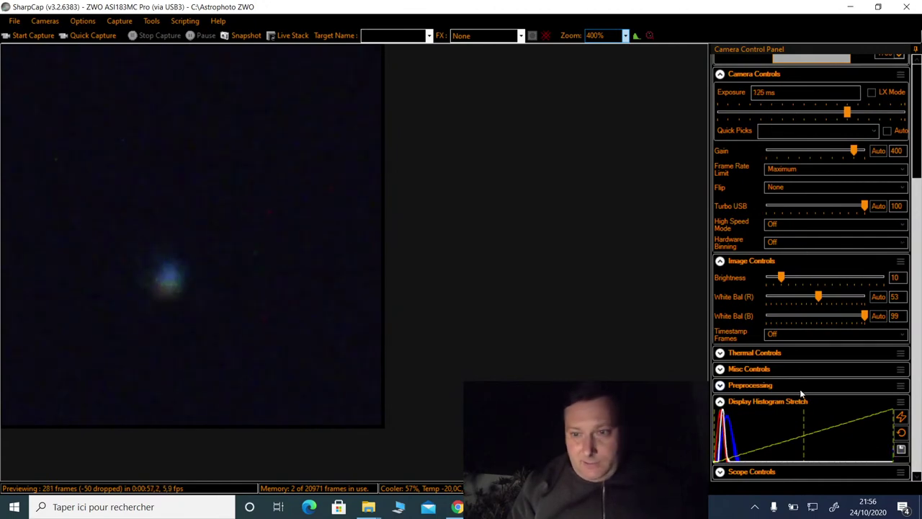
mouse_move(804, 425)
mouse_down()
mouse_move(747, 417)
mouse_move(758, 420)
mouse_up()
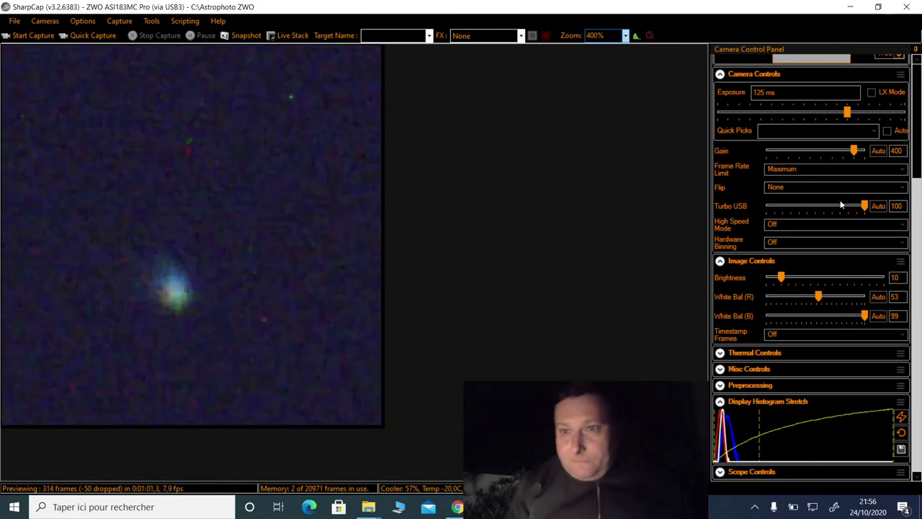
Step: Lower the gain to 300 and raise the exposure to 250 ms
click(821, 154)
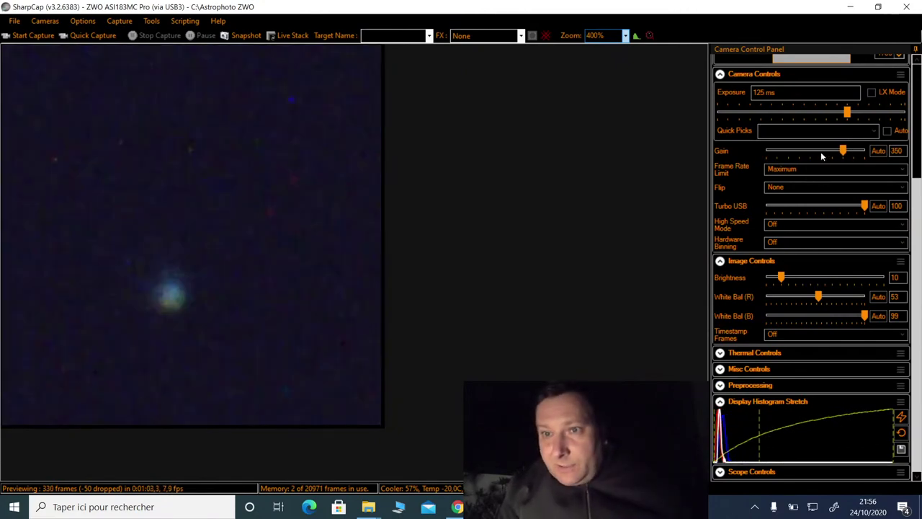
click(821, 155)
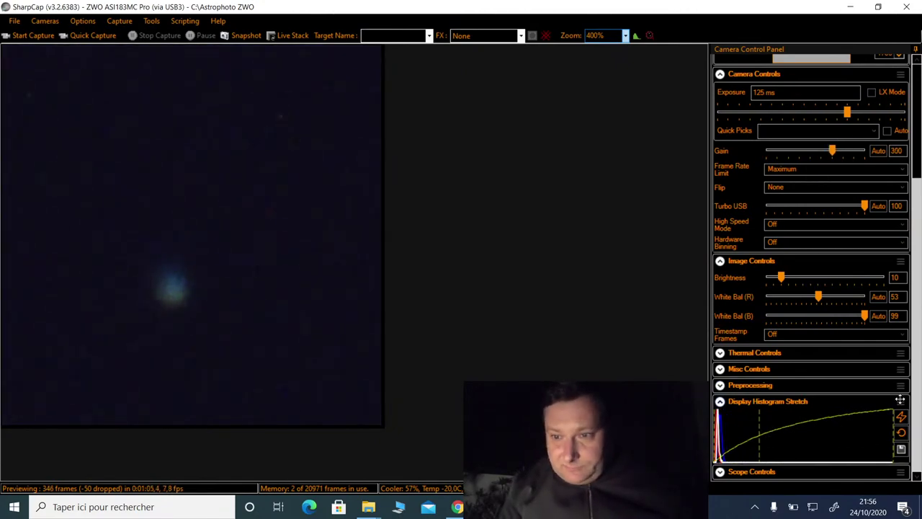
click(882, 109)
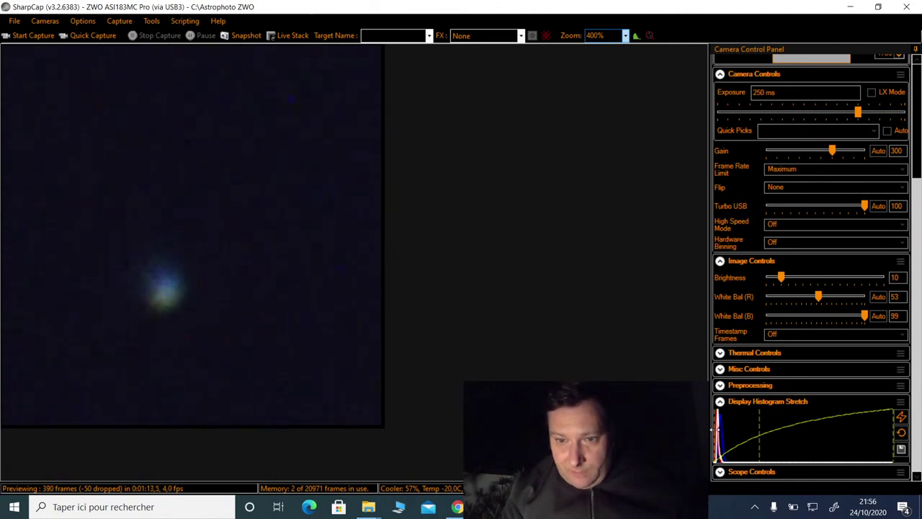
Step: Raise the black point and lower the midtone point of the display histogram stretch, and set the gain to 350
drag(718, 432, 719, 430)
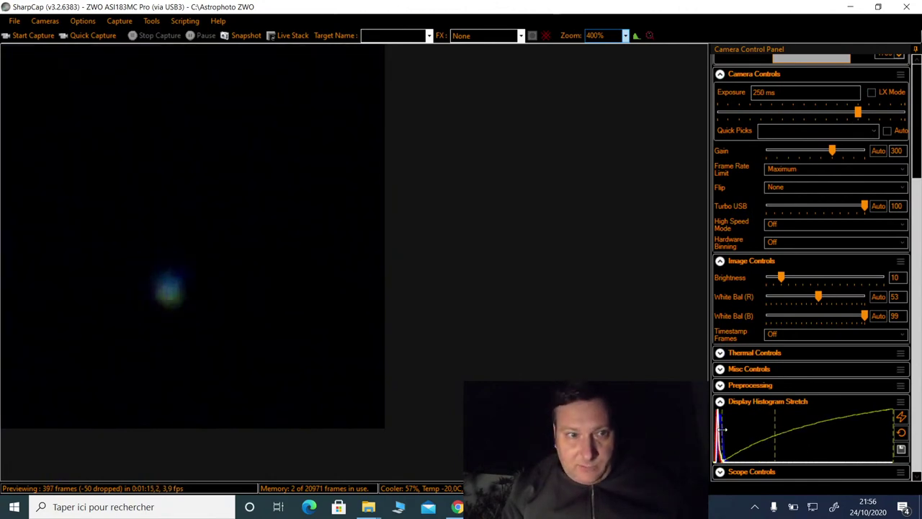
drag(777, 425, 750, 426)
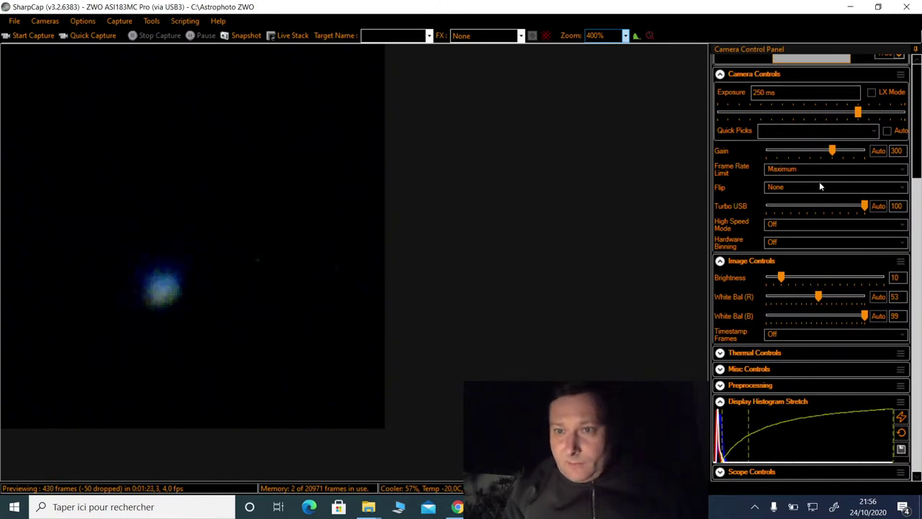
click(847, 153)
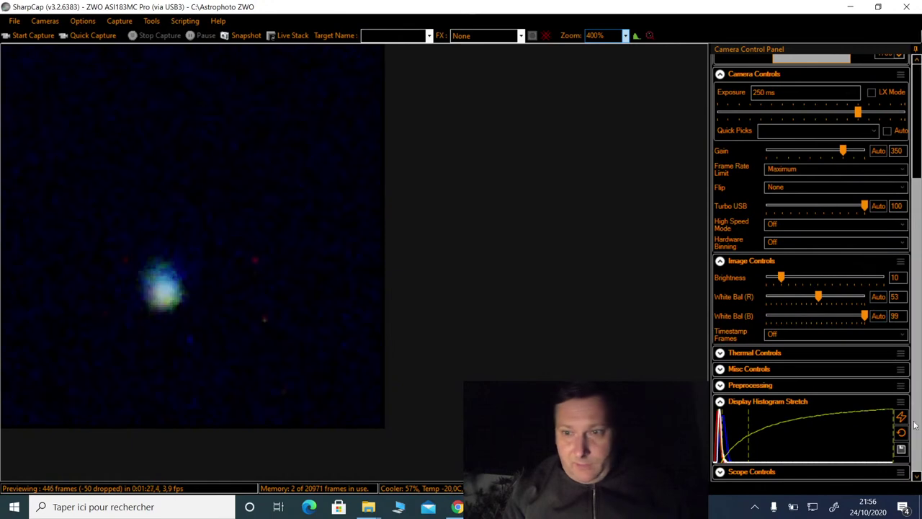
Step: Reset the display histogram stretch to linear and, after trying 125 ms, set the exposure to 500 ms
click(810, 115)
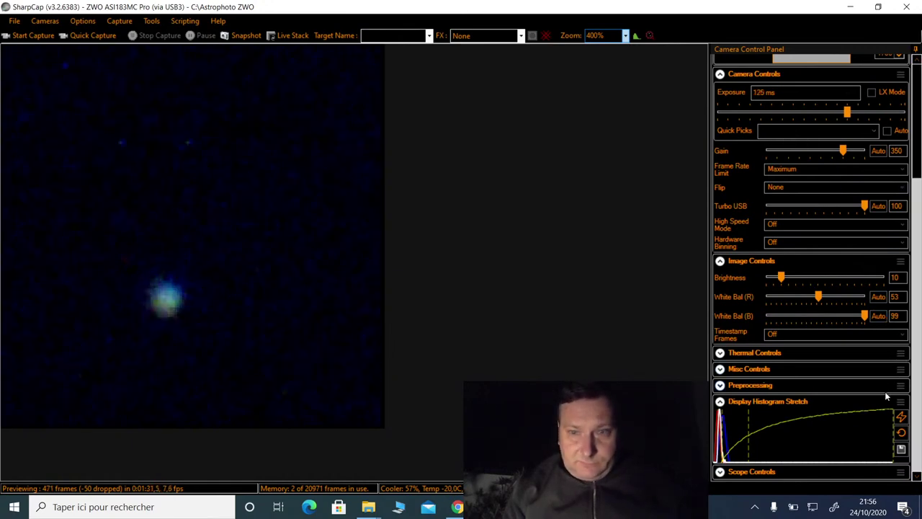
click(900, 434)
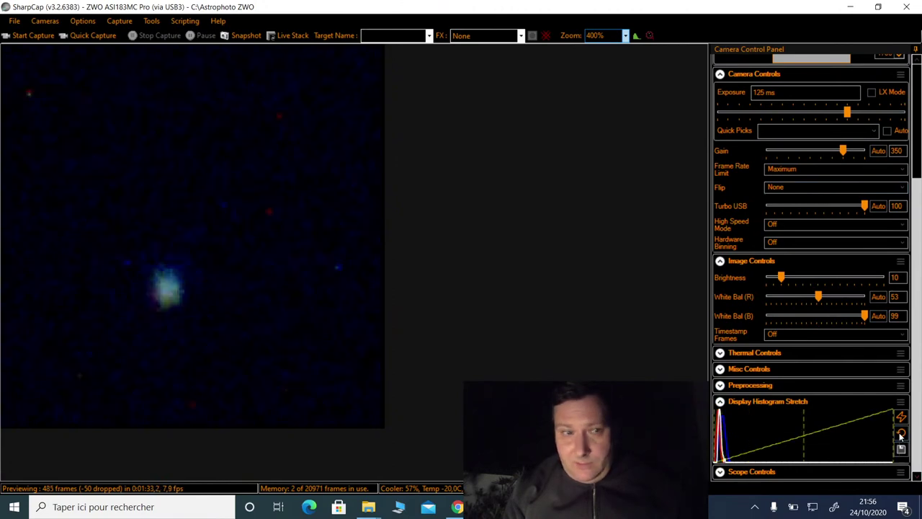
click(881, 115)
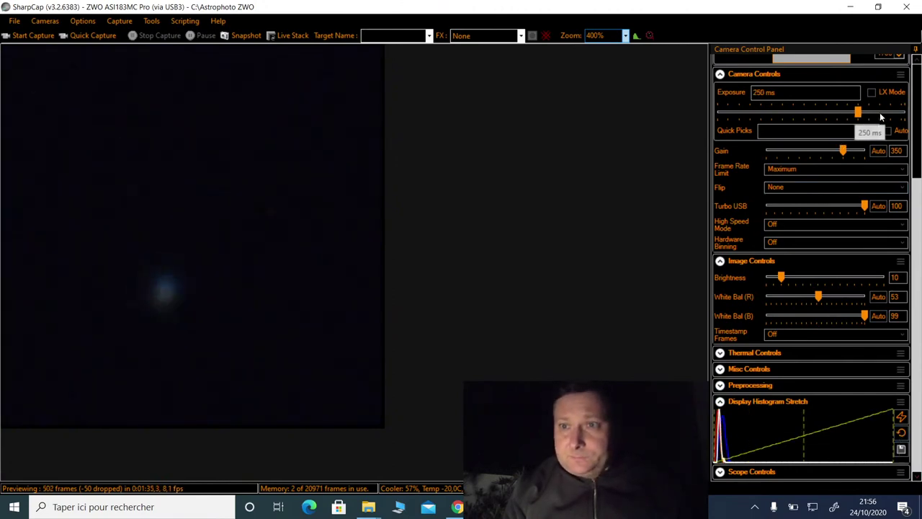
click(880, 115)
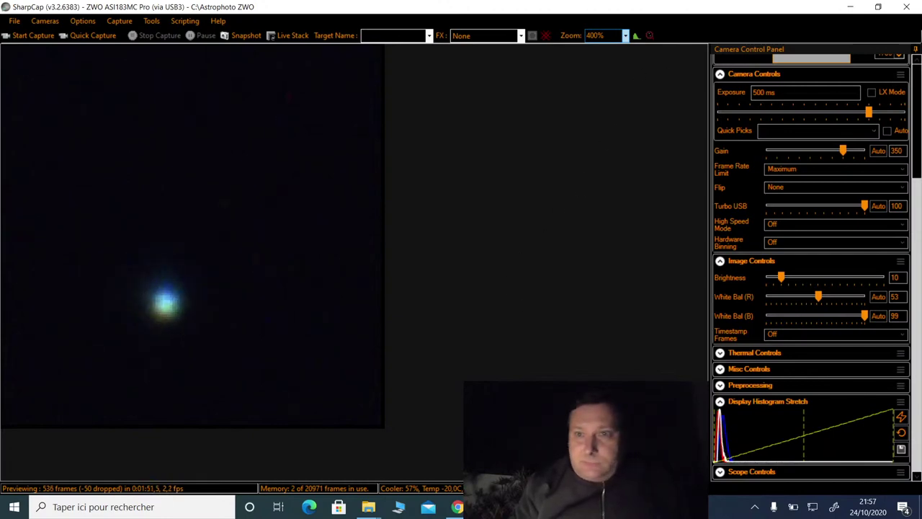
Step: Enlarge the capture area to 2200x1300 and set the preview zoom to Auto
scroll(918, 104, up, 3)
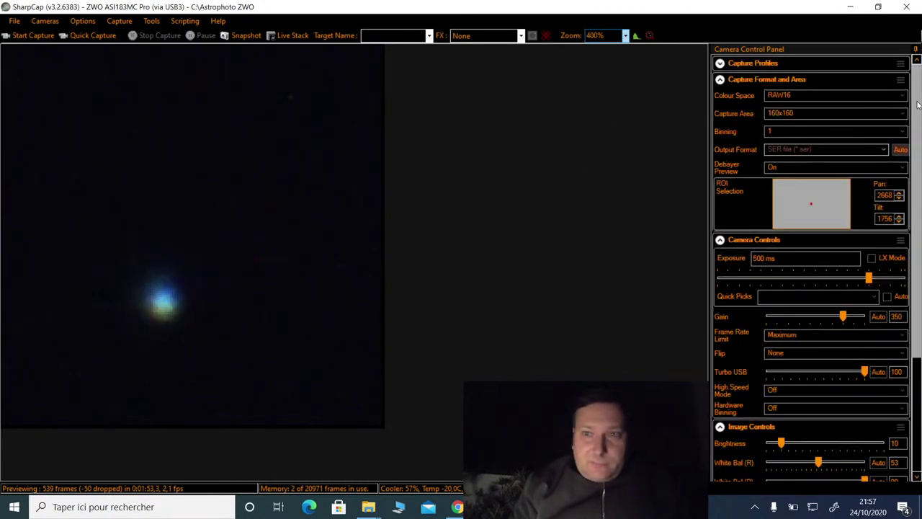
click(818, 114)
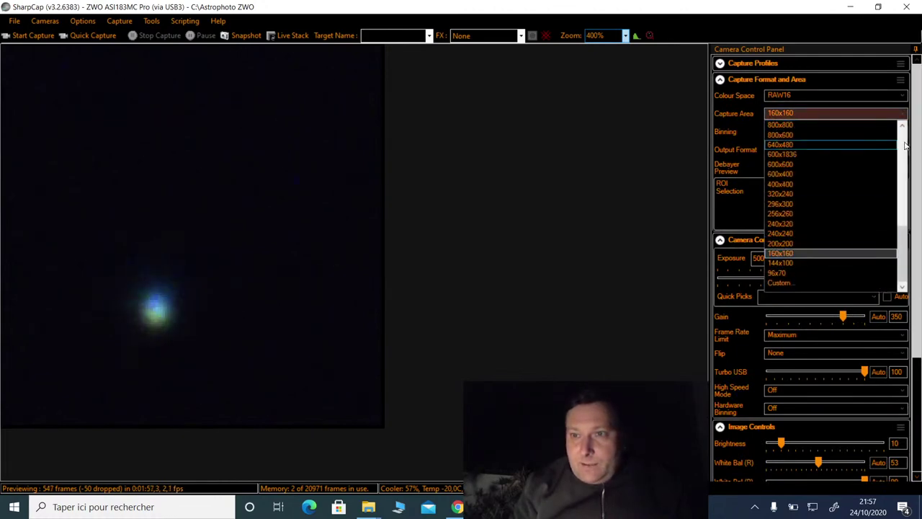
scroll(883, 136, up, 6)
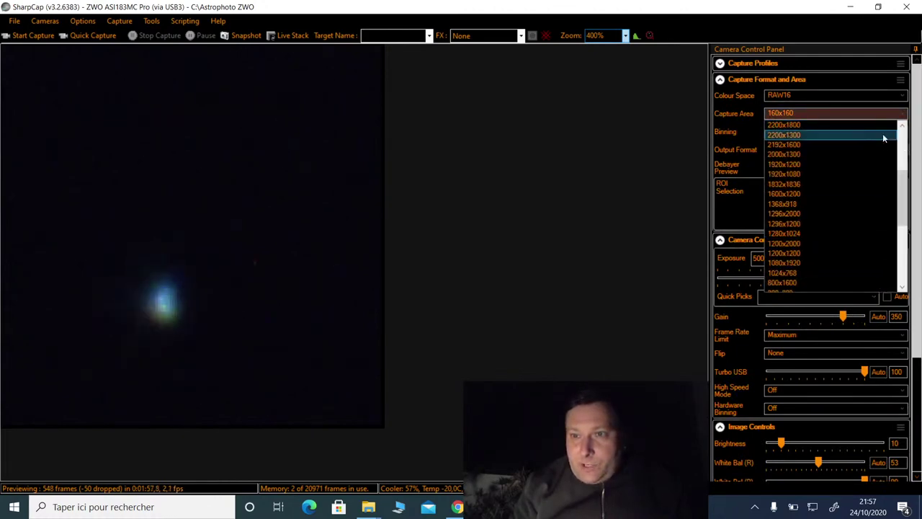
click(791, 135)
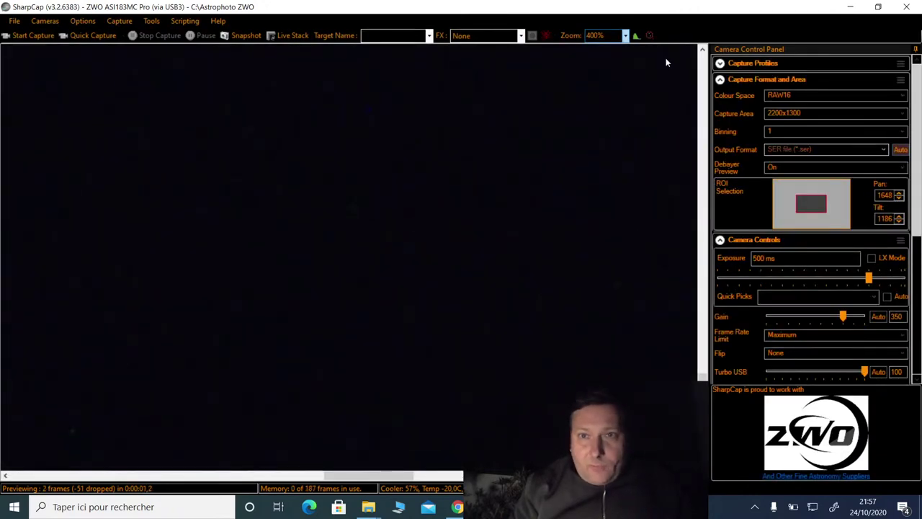
click(624, 42)
click(611, 50)
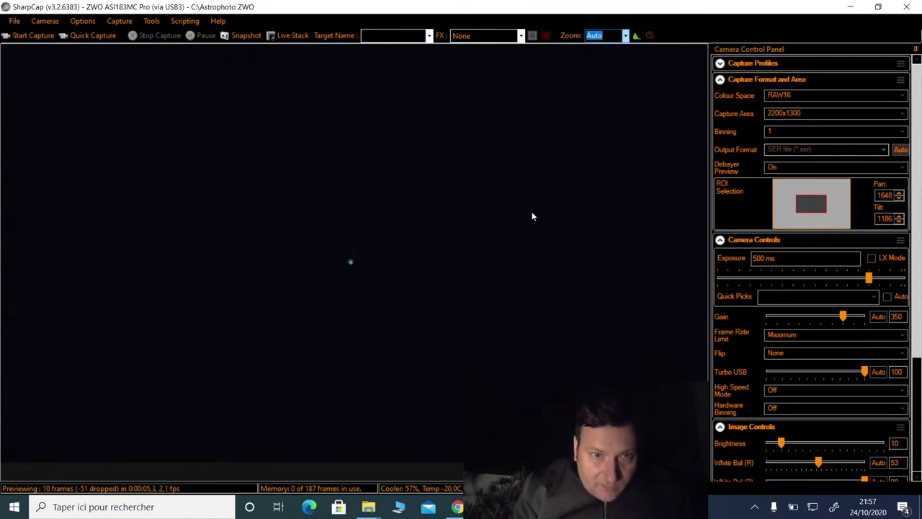
Step: Reduce the capture area to 1200x1200 with the preview at 100% zoom, and shrink the area further to 640x480
click(797, 114)
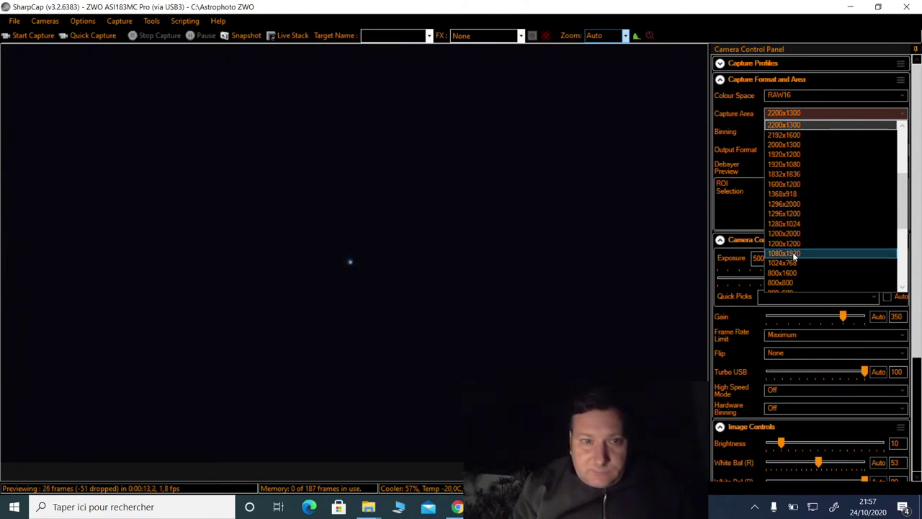
click(776, 244)
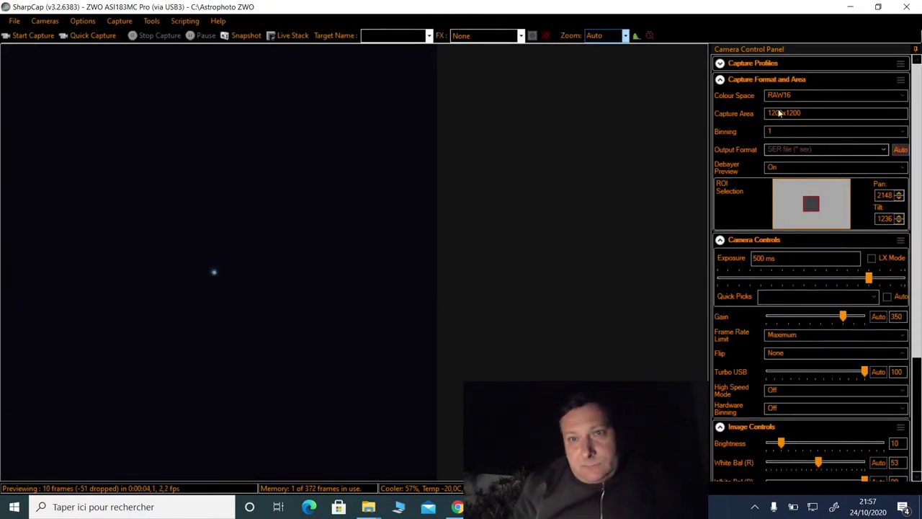
click(626, 36)
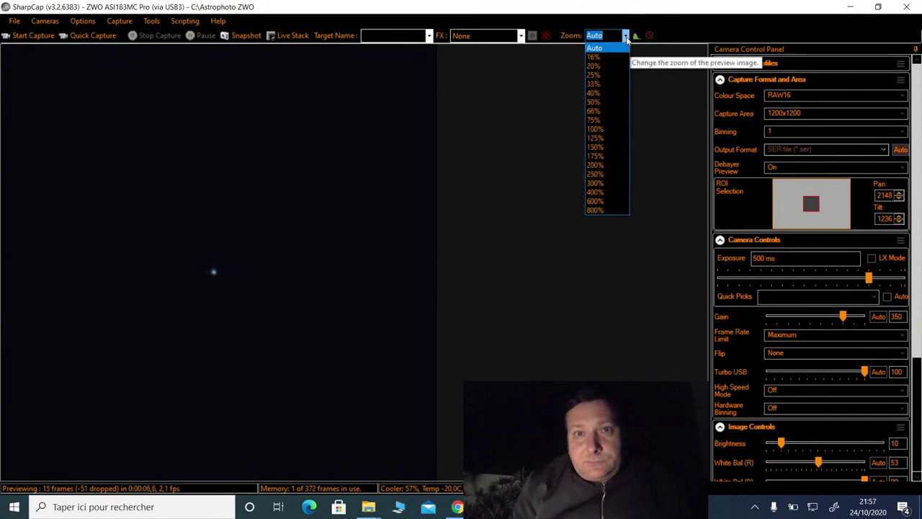
click(615, 129)
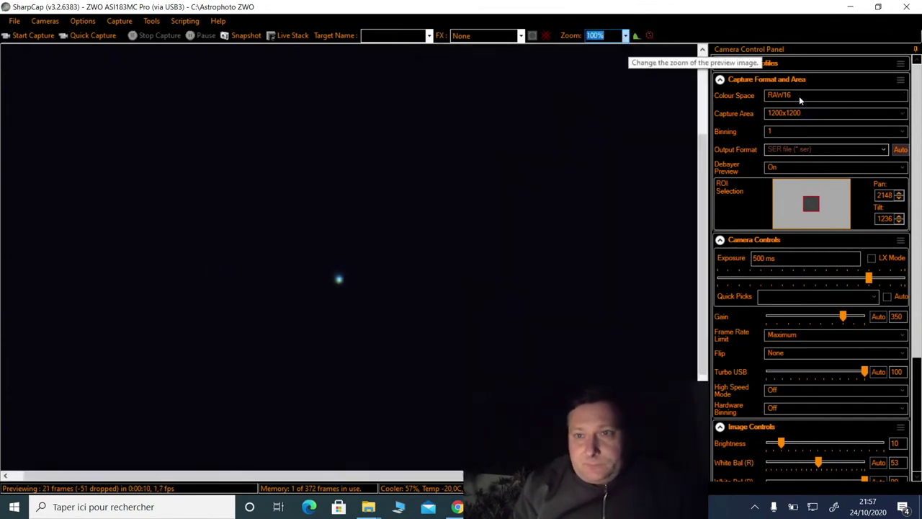
click(790, 117)
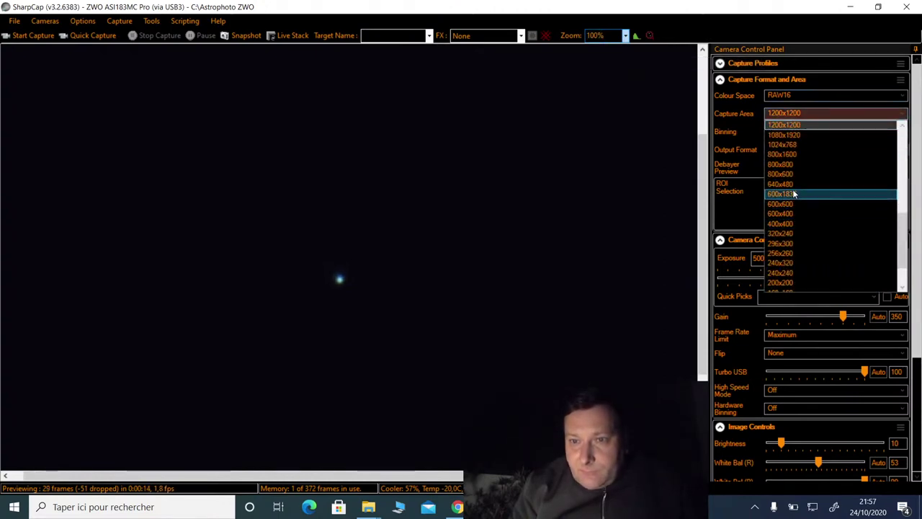
click(793, 184)
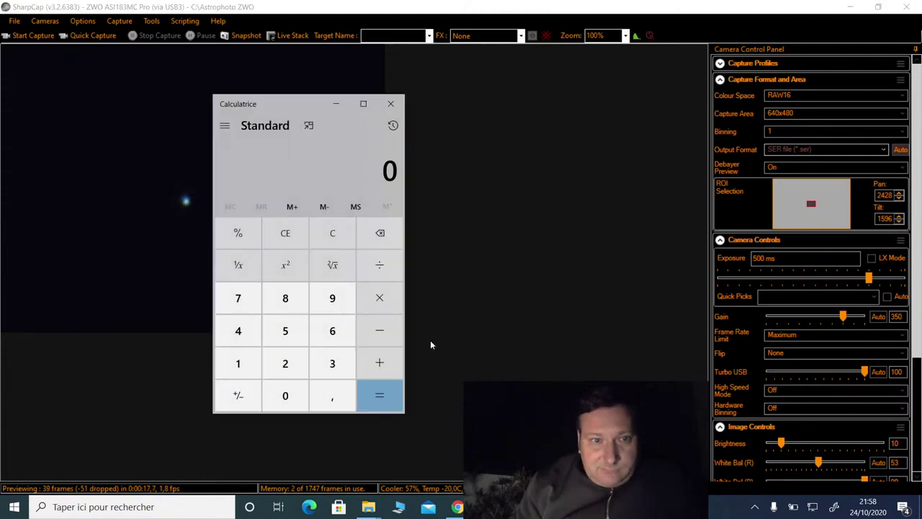
Step: Divide 1200 by 80 in the Windows Calculator and close the calculator
click(239, 364)
click(284, 363)
click(286, 395)
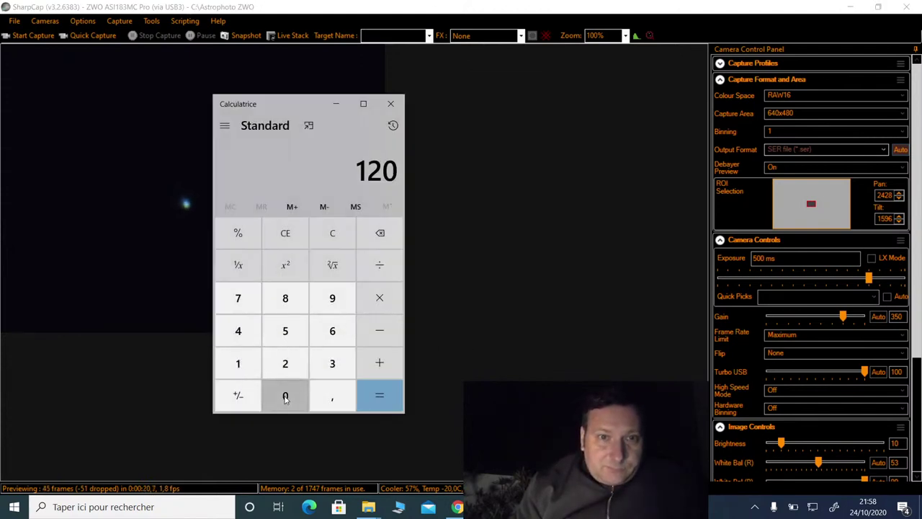
click(286, 394)
click(385, 273)
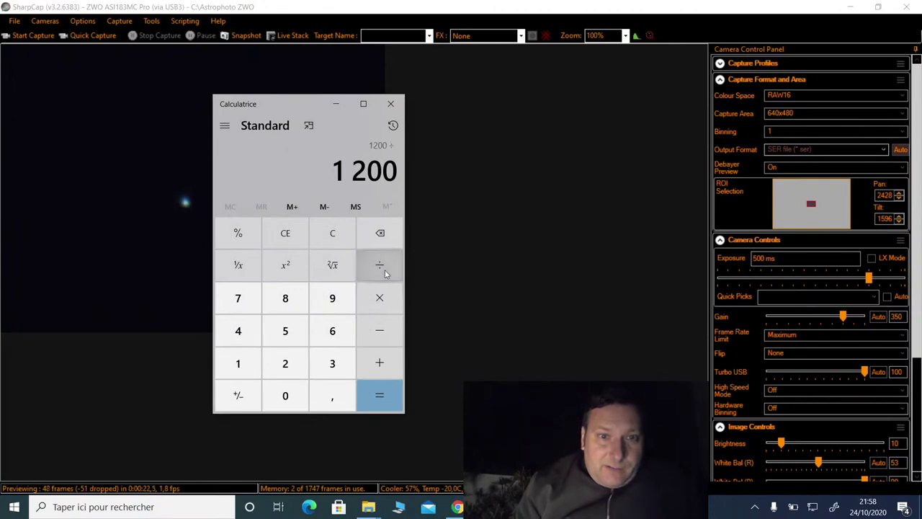
click(294, 309)
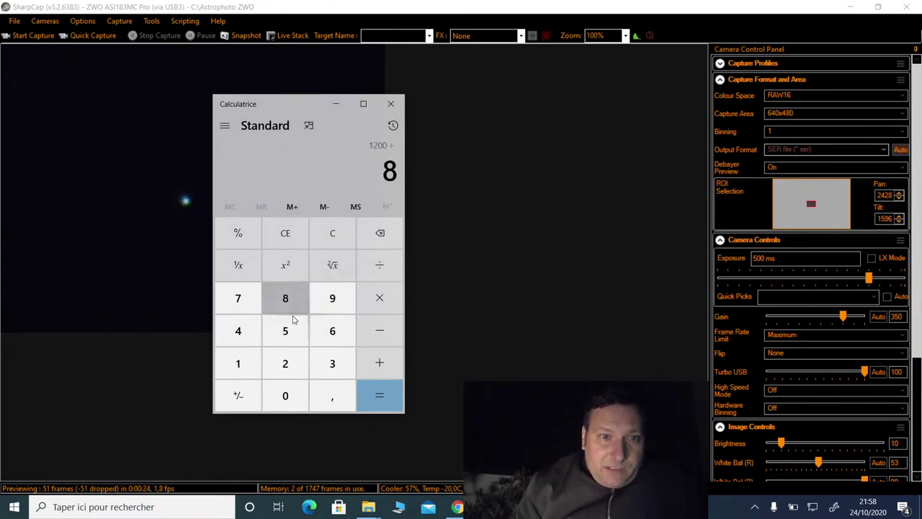
click(286, 393)
click(375, 398)
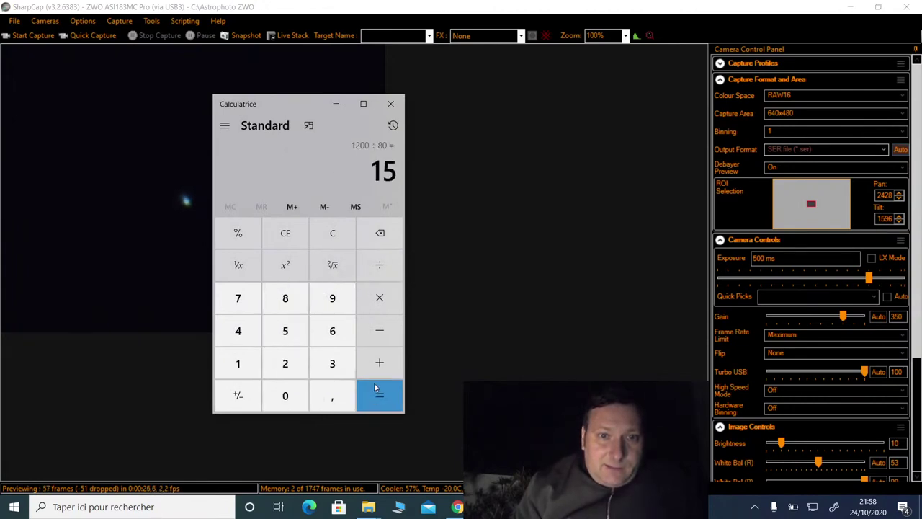
click(399, 101)
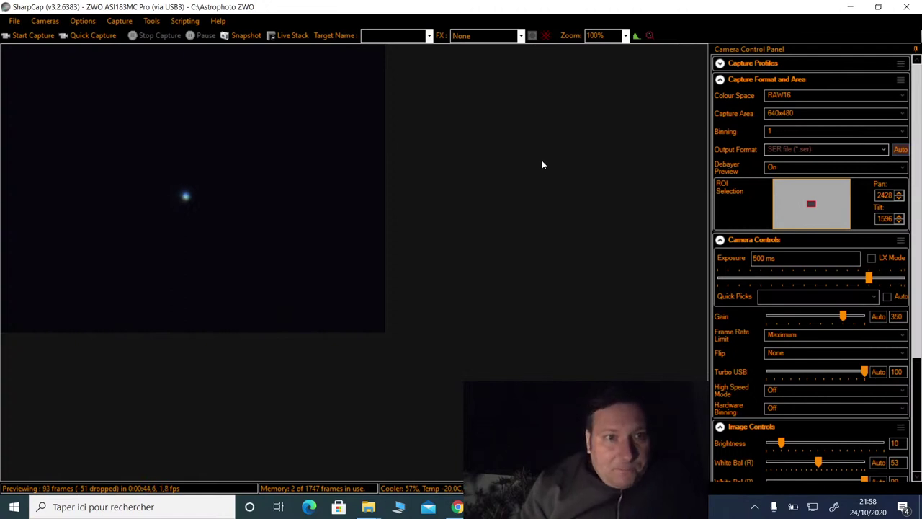
Step: Enlarge the preview of Uranus to 300% and reduce the capture area to 240x240
click(626, 36)
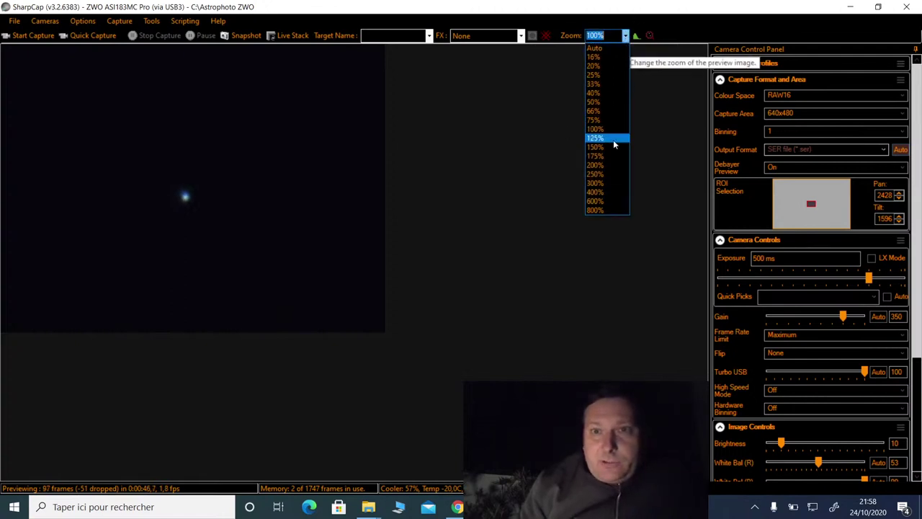
click(619, 182)
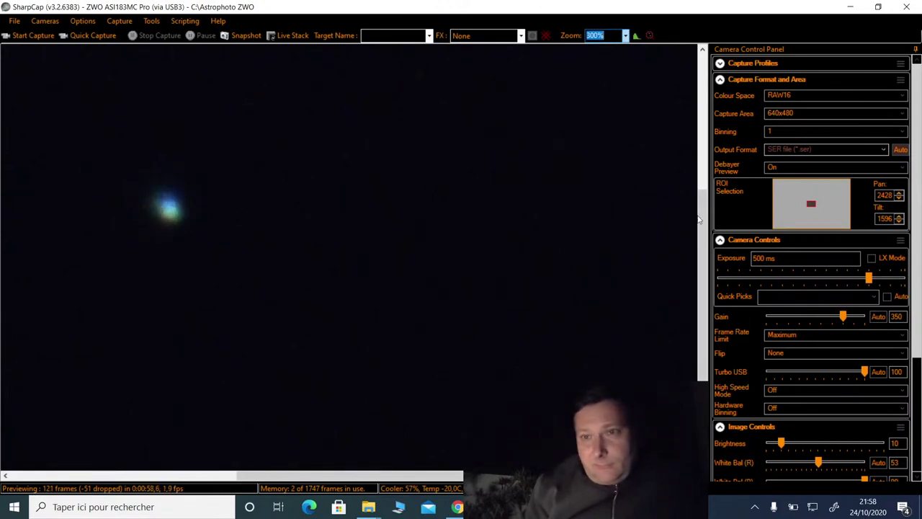
click(810, 114)
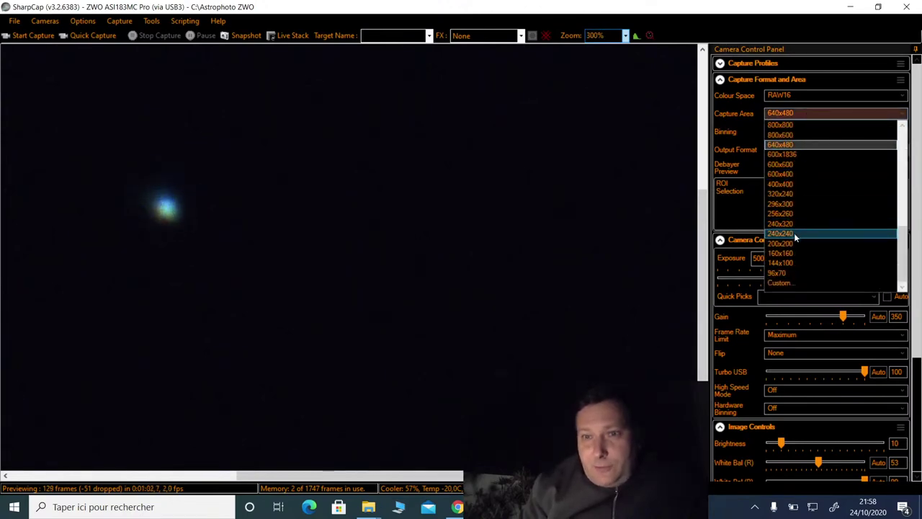
click(794, 234)
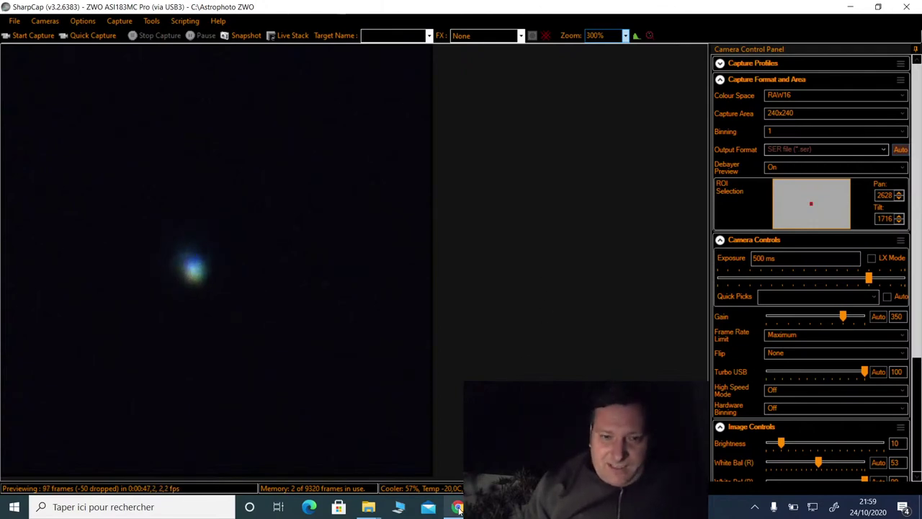
Step: Bring up the YouTube live chat window in Chrome to read the viewers' messages, and minimize it
mouse_move(460, 509)
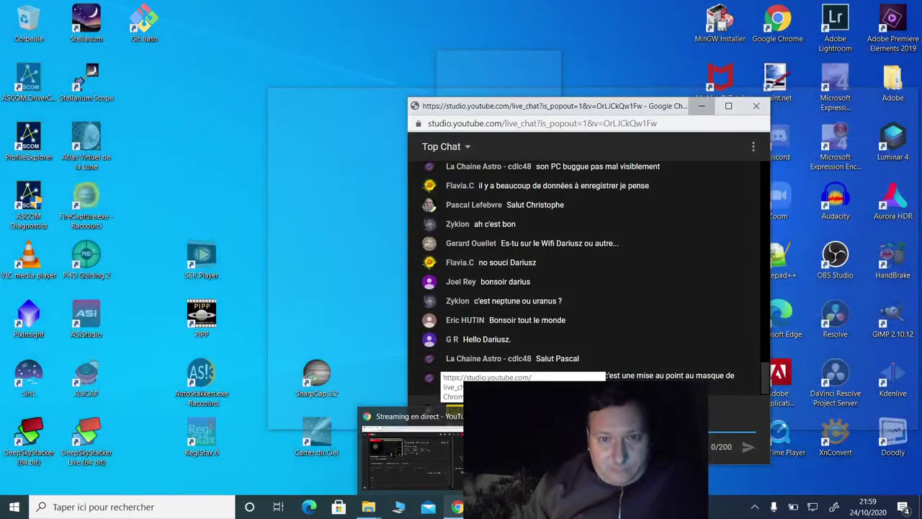
click(425, 450)
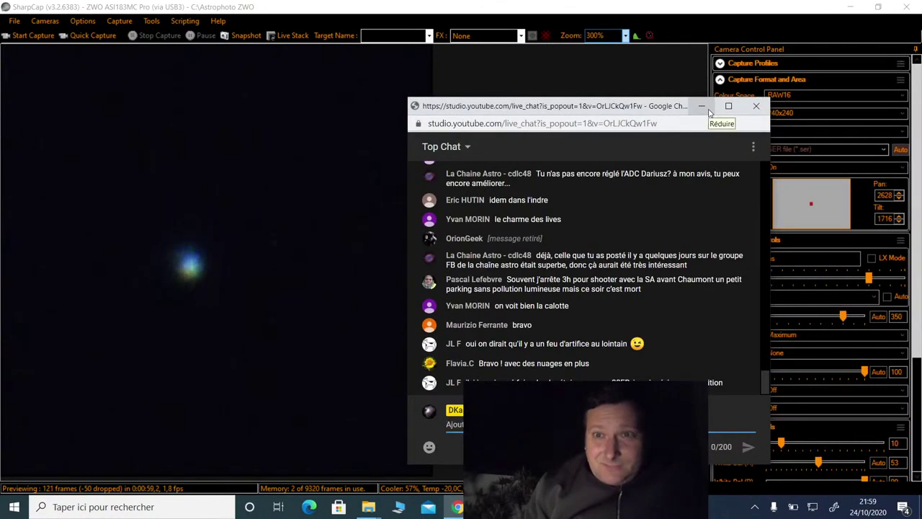
click(702, 108)
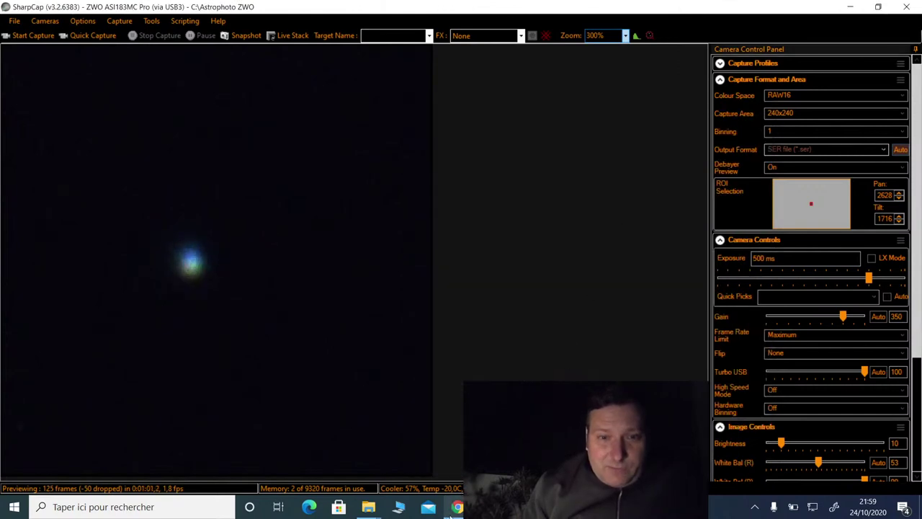
Step: Switch to the YouTube Studio window in Chrome and search Google in a new tab for "blue meteo vénissieux"
mouse_move(459, 509)
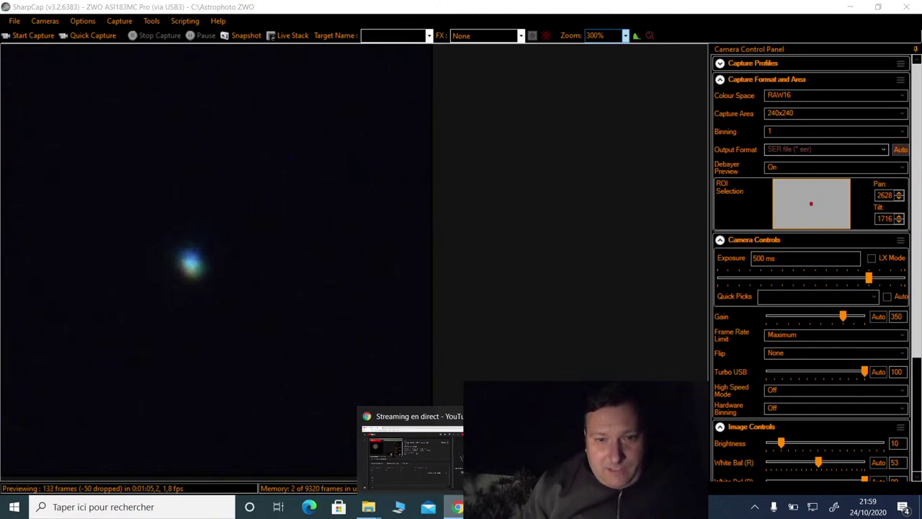
click(454, 424)
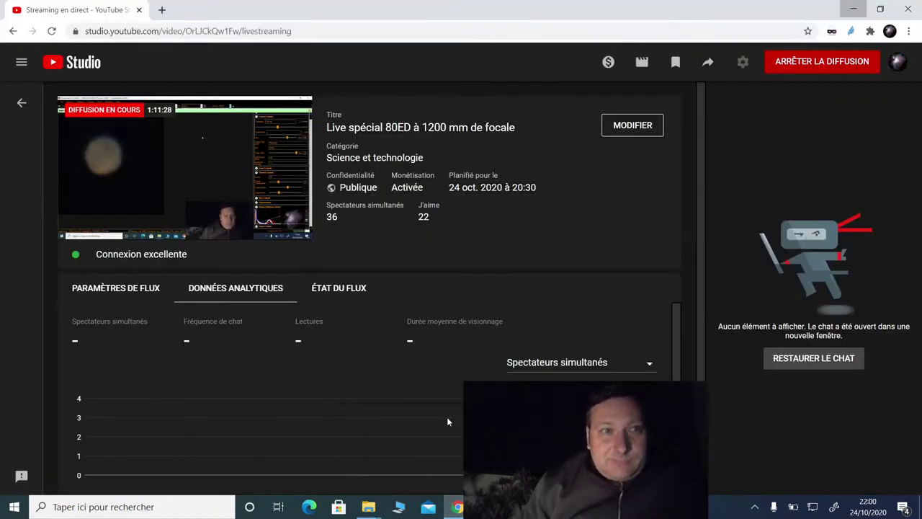
click(161, 10)
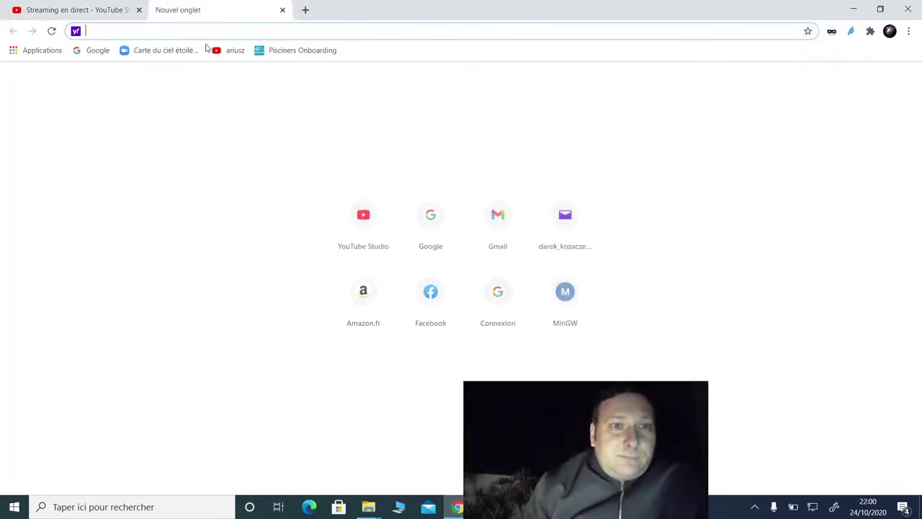
click(433, 227)
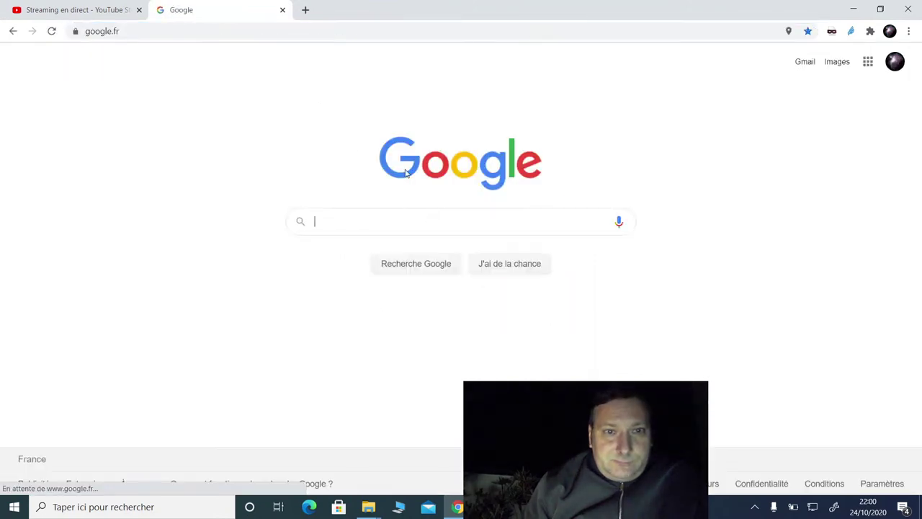
click(380, 212)
click(366, 247)
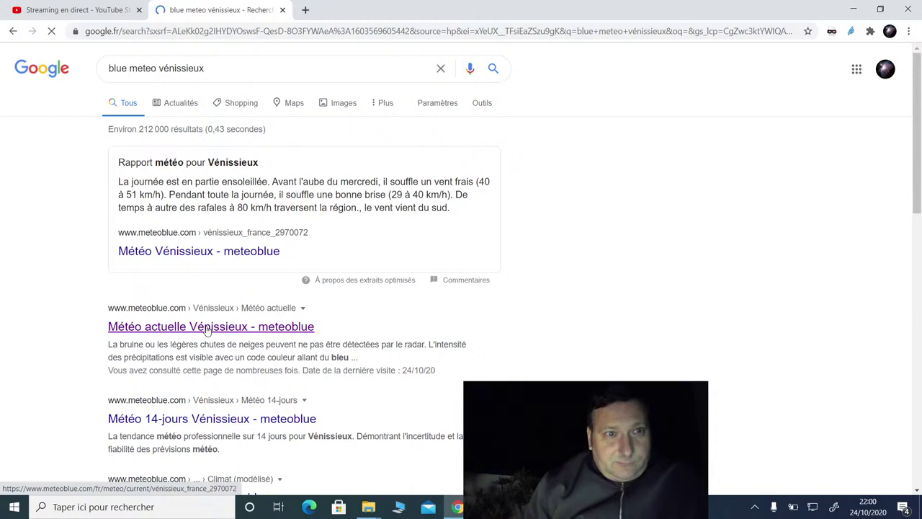
Step: Open meteoblue's current weather page for Vénissieux, examine the hourly forecast and satellite precipitation map, and close its tab
click(207, 328)
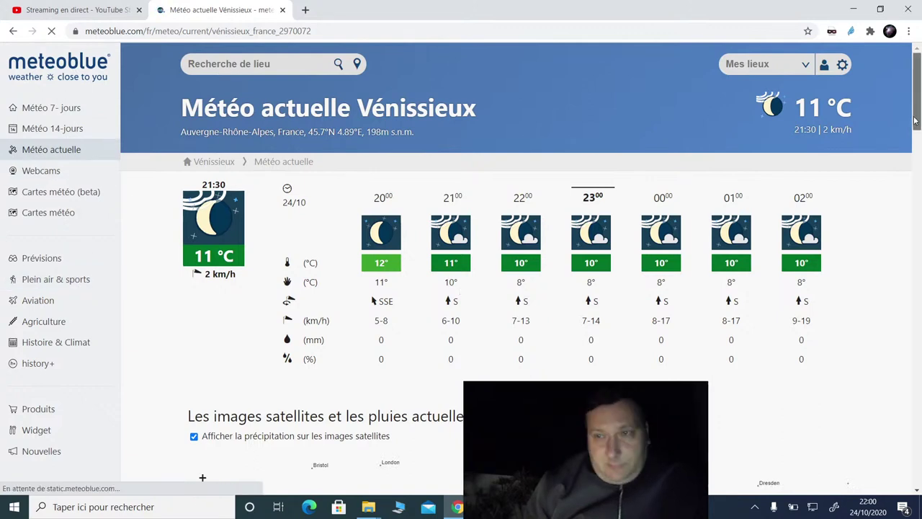
scroll(915, 121, down, 5)
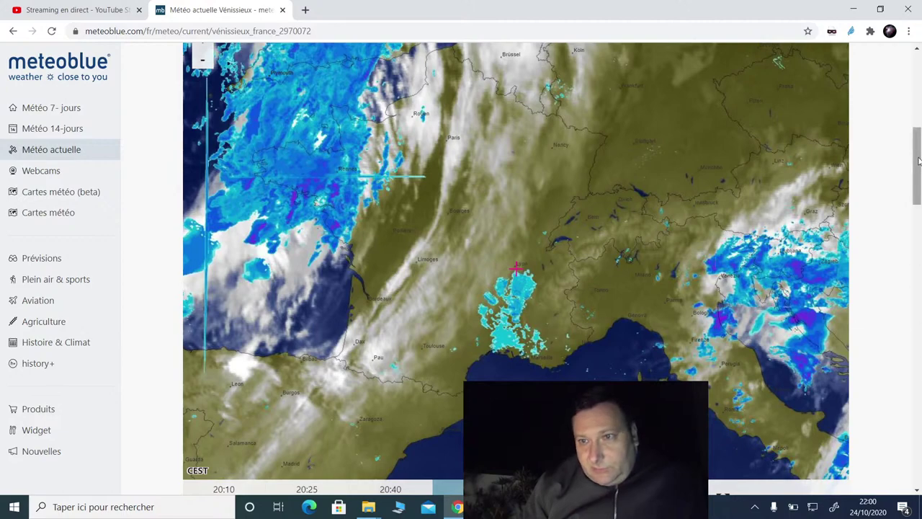
drag(918, 169, 918, 202)
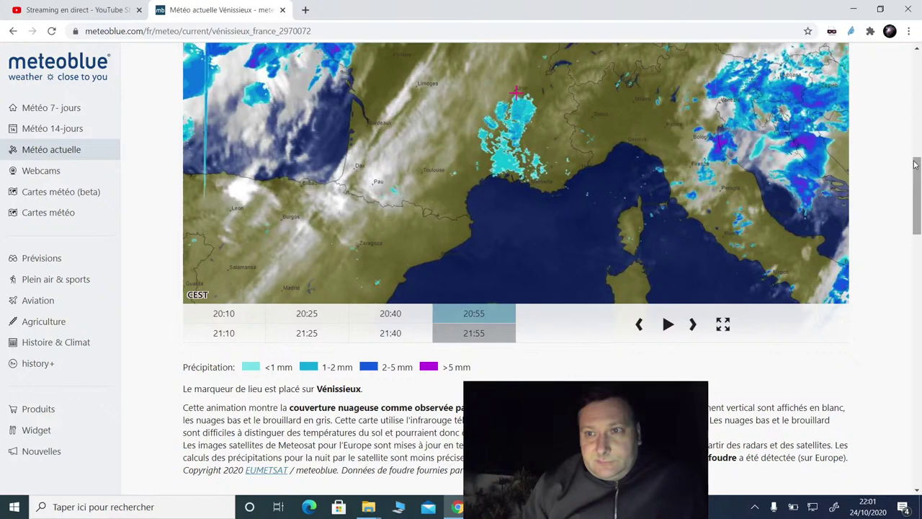
drag(915, 165, 920, 159)
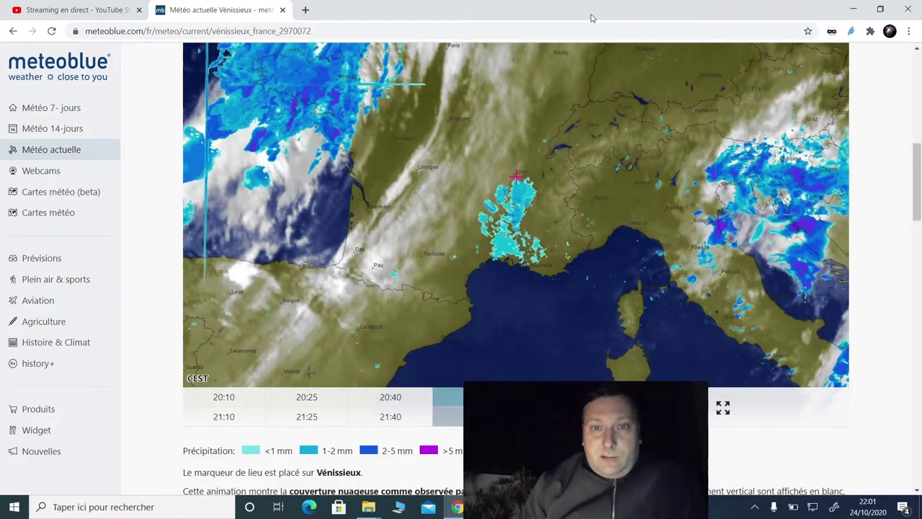
click(282, 10)
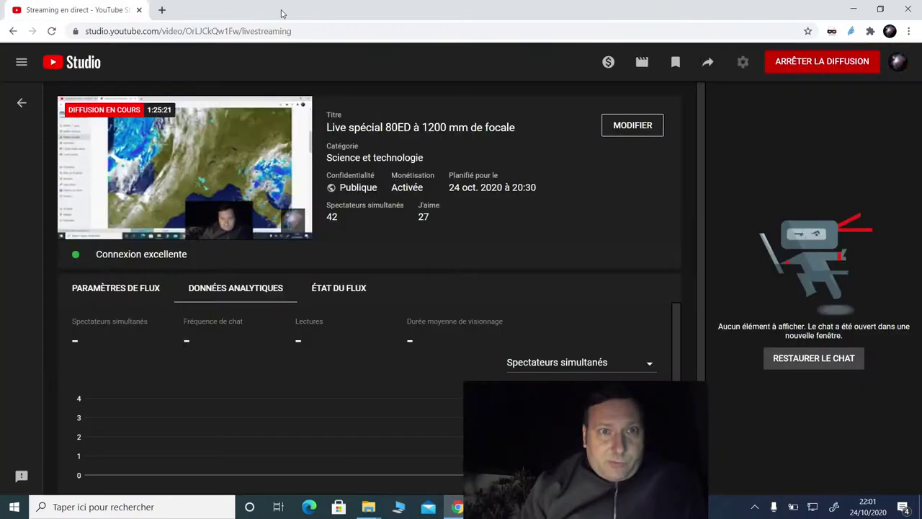
Step: Return to SharpCap and record a 100-frame video of Uranus with the current settings
click(853, 9)
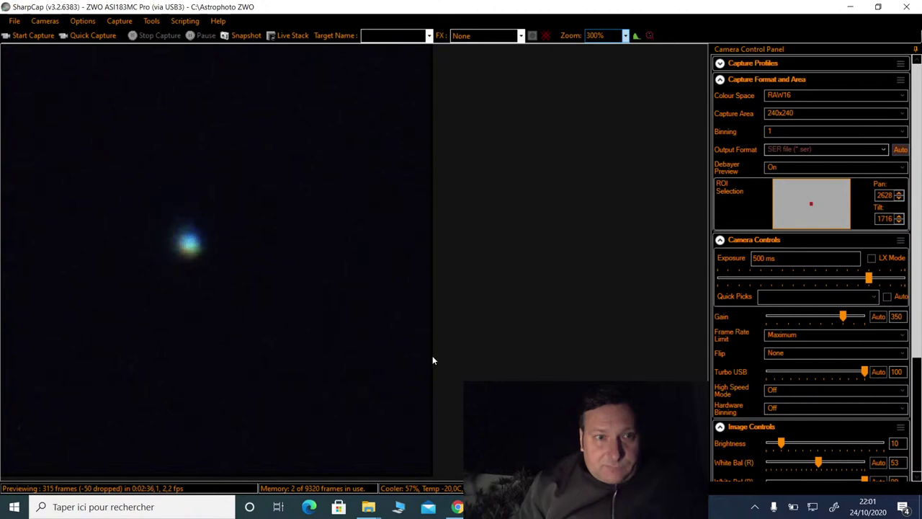
click(121, 38)
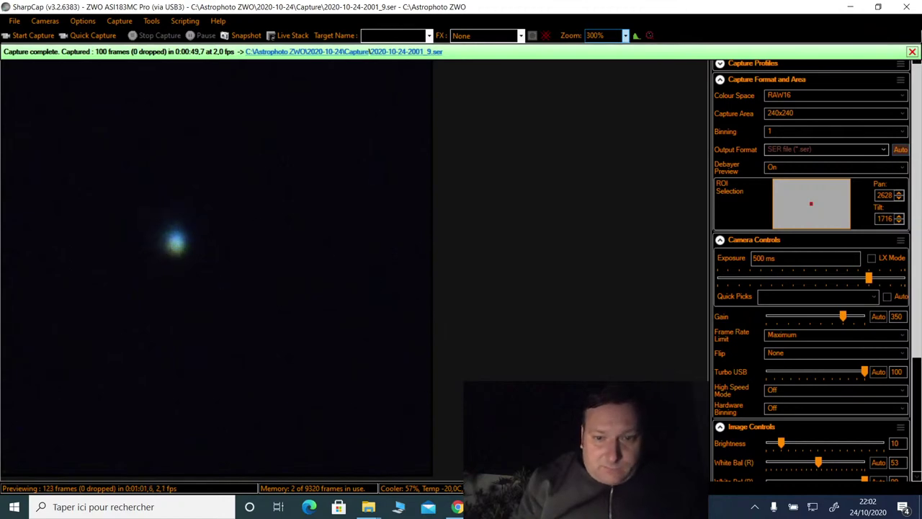
Step: Switch to Cartes du Ciel and slew the telescope to Mars
key(alt+Tab)
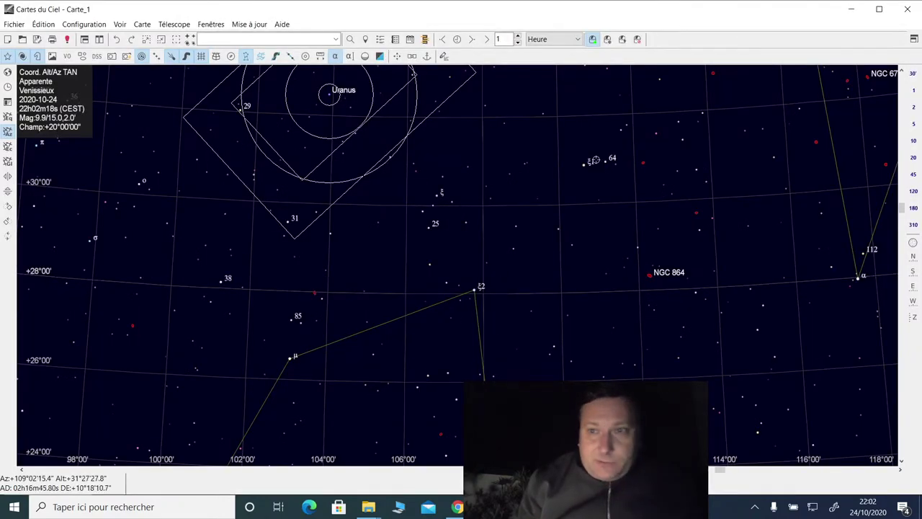
click(913, 197)
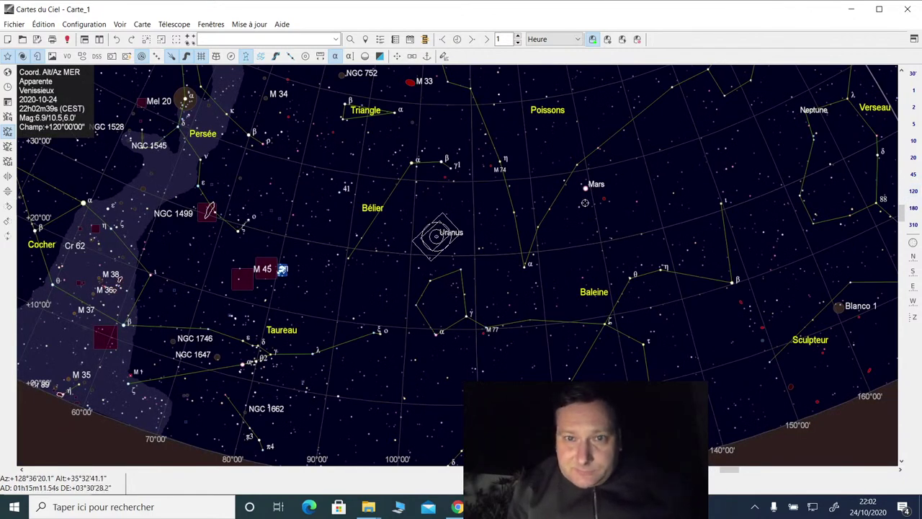
click(584, 187)
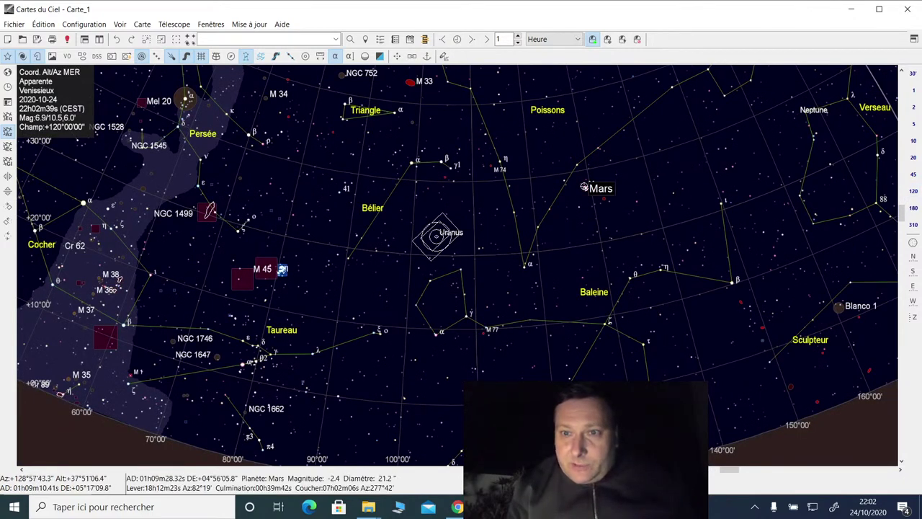
right_click(584, 188)
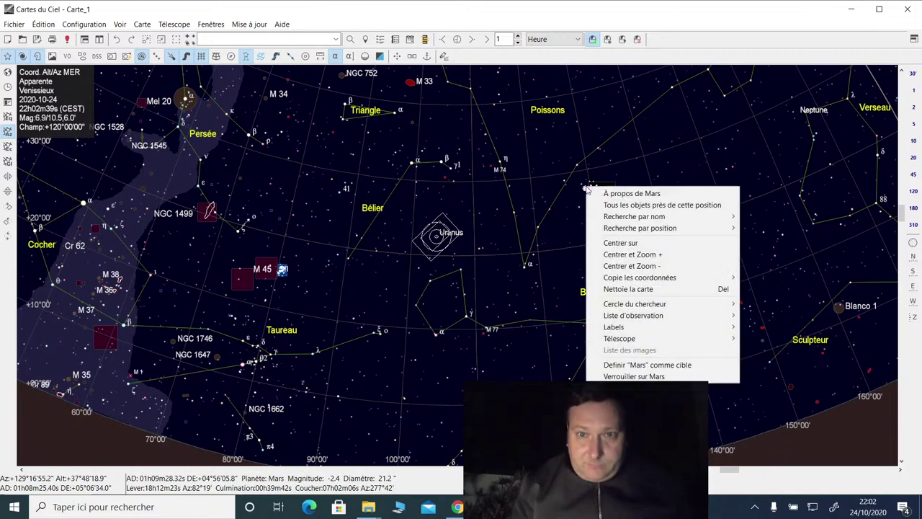
mouse_move(642, 339)
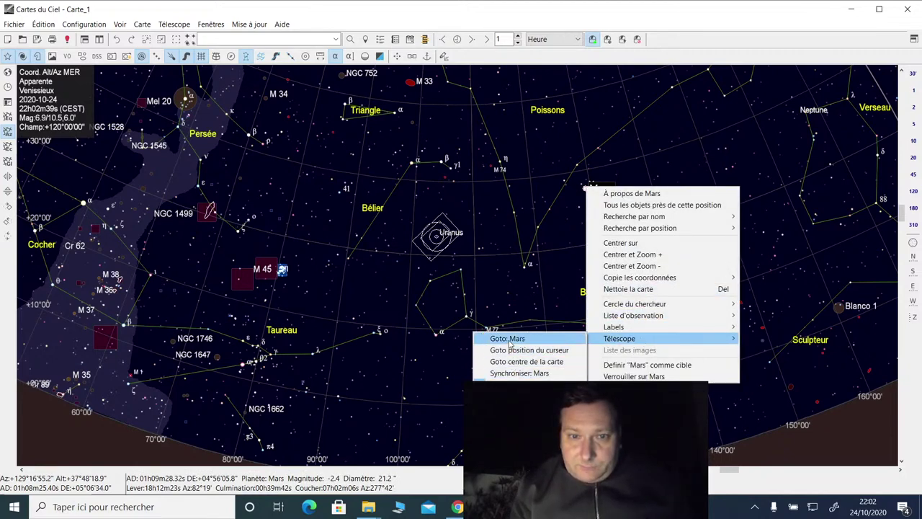
click(508, 338)
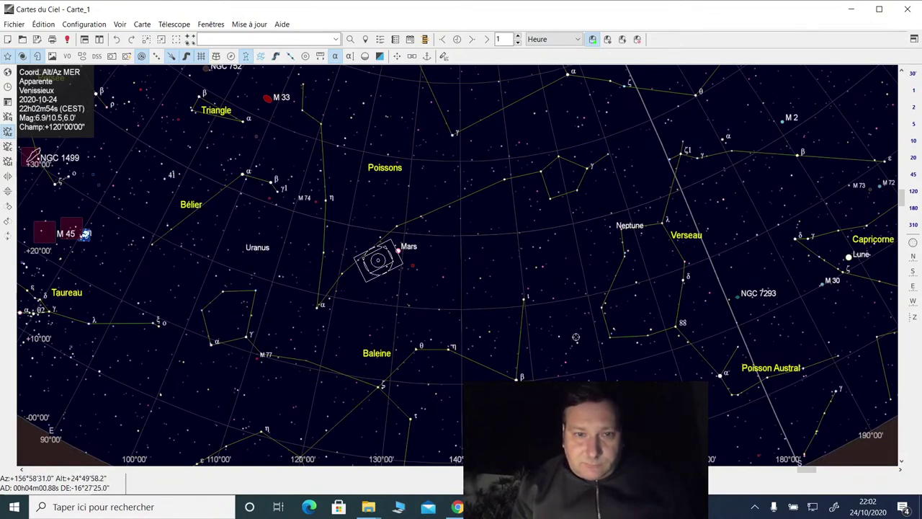
Step: Switch to SharpCap, overlay the diagonal cross reticule on the preview, and reduce the exposure to 3.91 ms for Mars
key(alt+Tab)
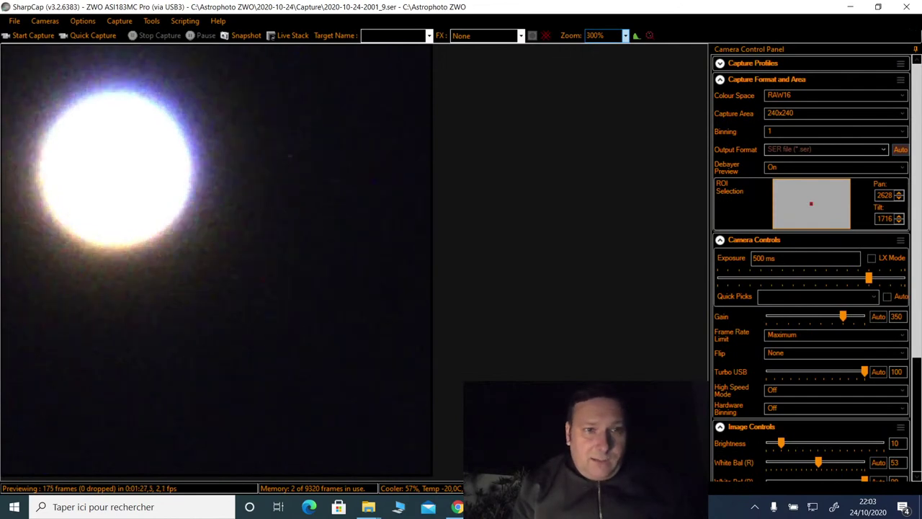
click(545, 37)
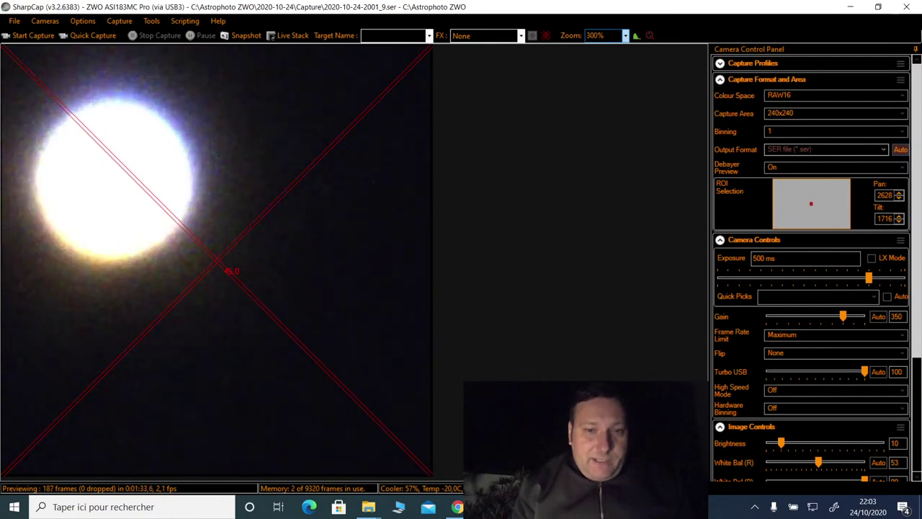
click(785, 276)
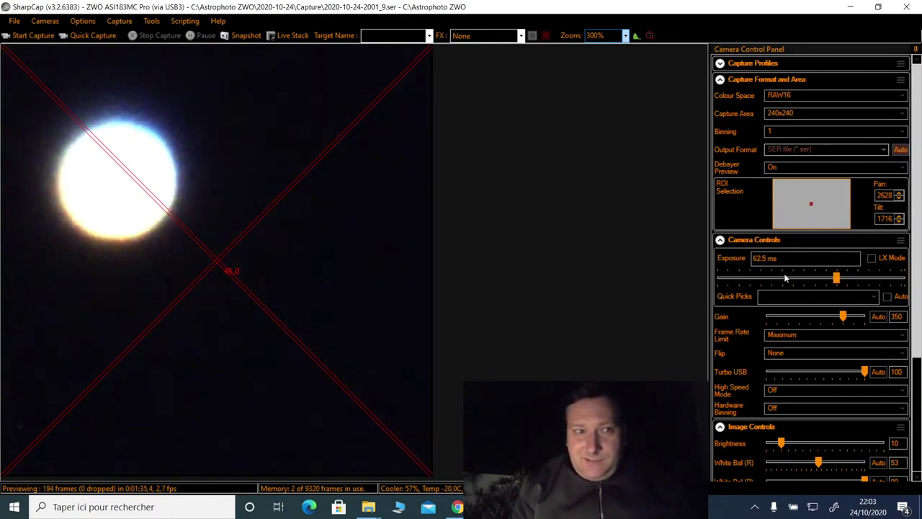
click(785, 275)
click(784, 275)
click(784, 277)
click(783, 277)
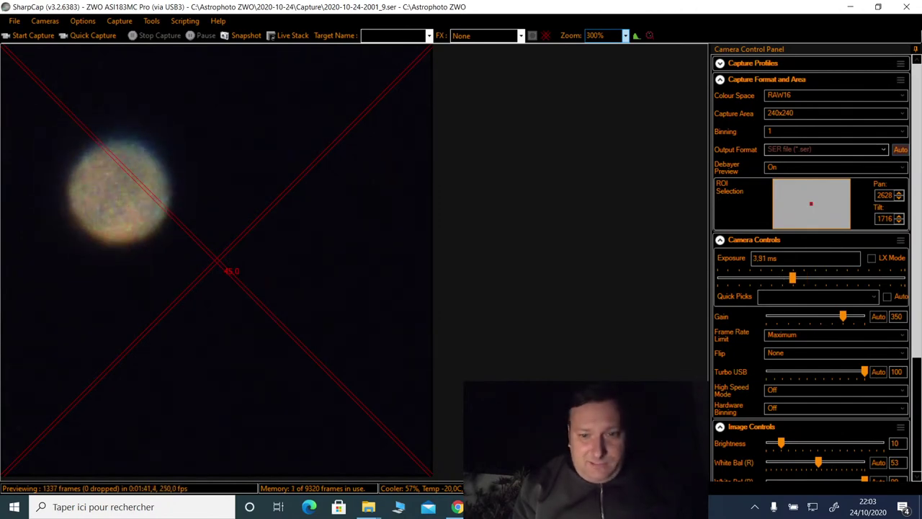
Step: Bring up EQMOD, nudge the mount to centre Mars on the reticule, and minimize EQMOD
key(alt+Tab)
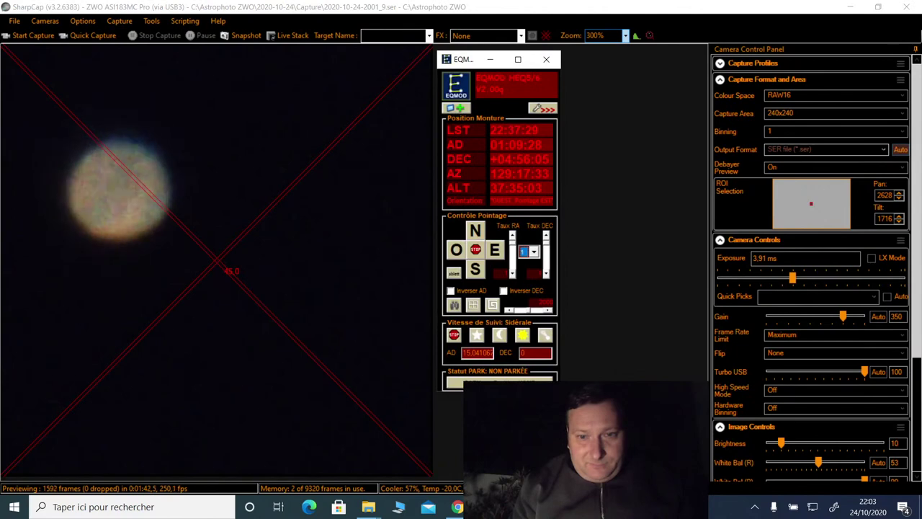
click(478, 272)
drag(480, 275, 495, 255)
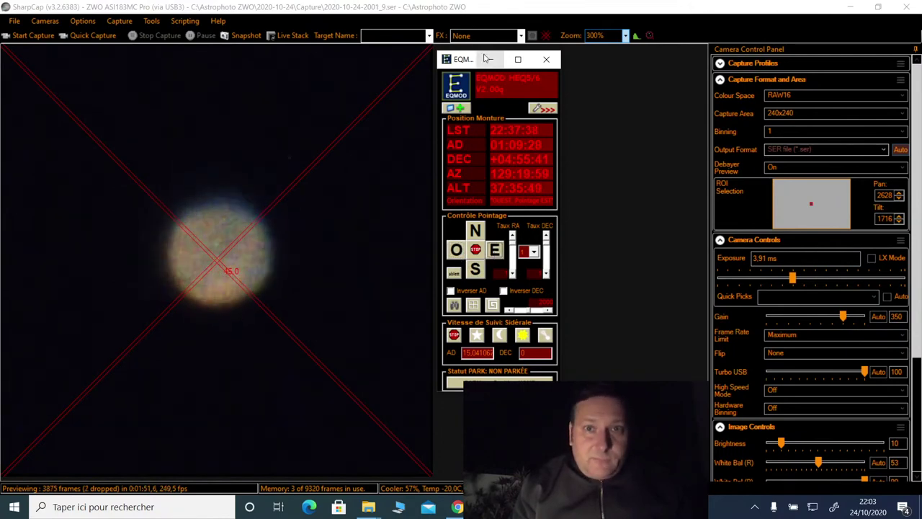
click(490, 59)
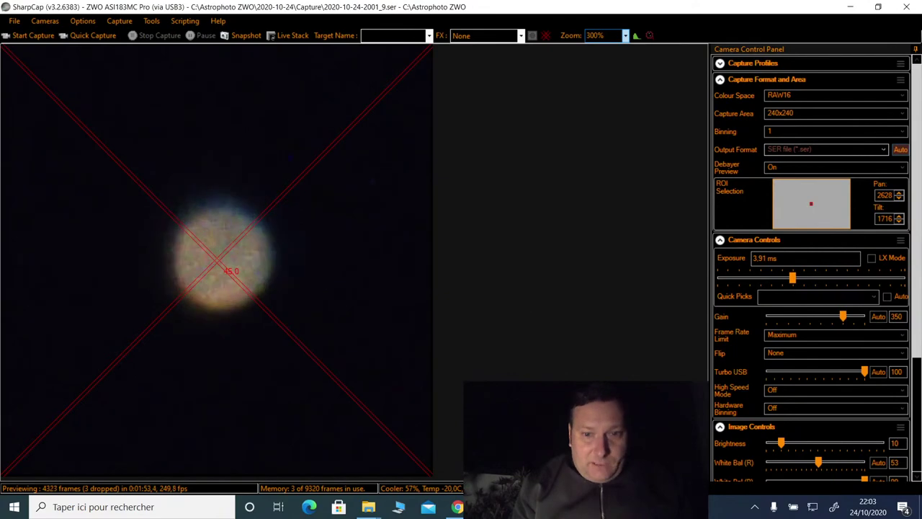
Step: Switch to Cartes du Ciel and try to slew the telescope to the cursor position near Iota Ceti
key(alt+Tab)
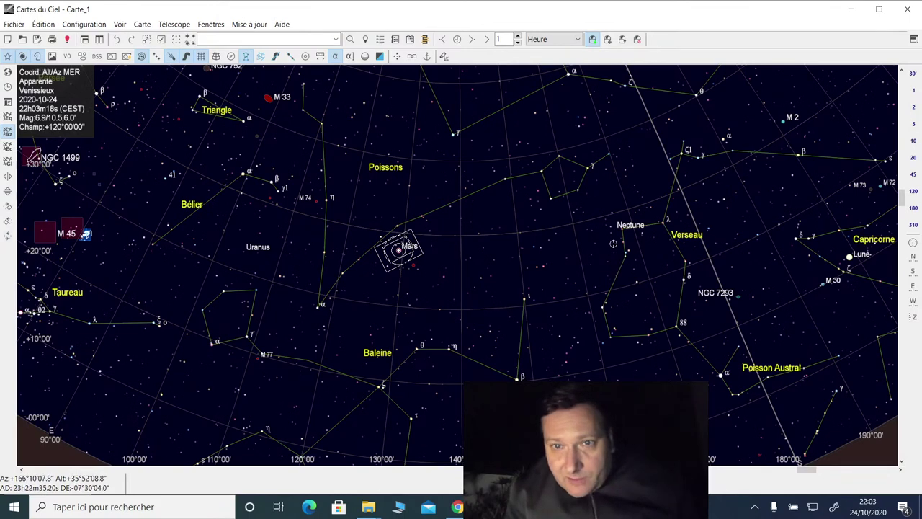
drag(612, 269, 552, 303)
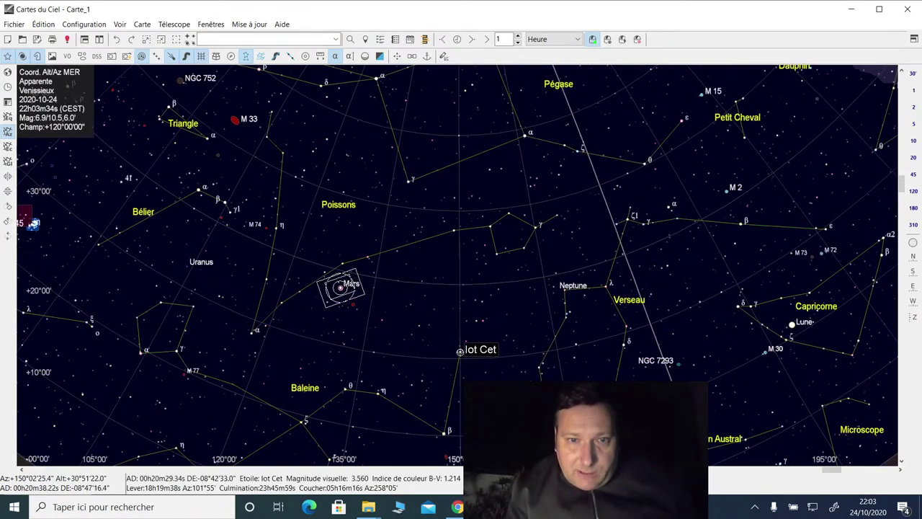
right_click(493, 346)
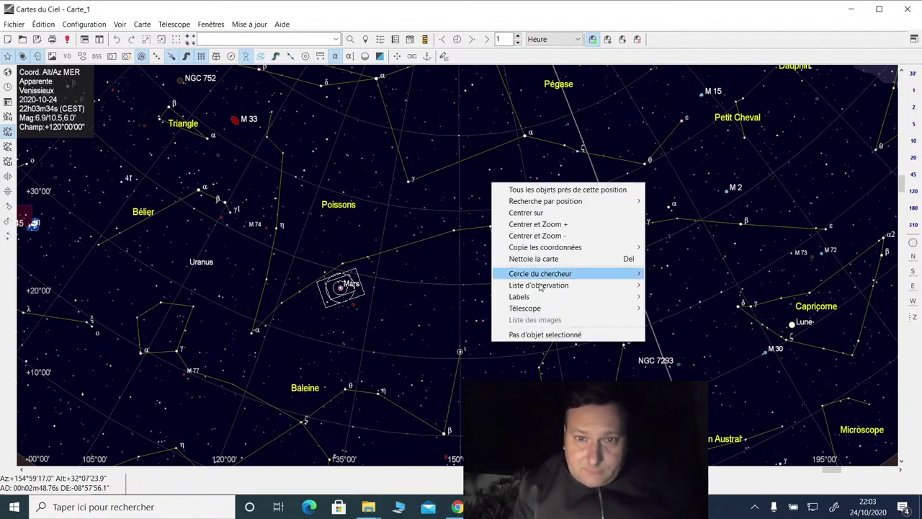
mouse_move(537, 310)
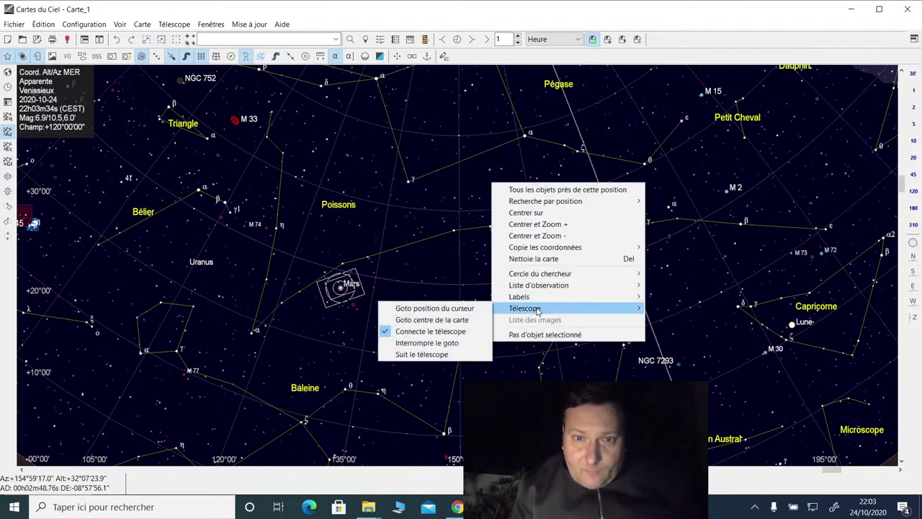
click(463, 311)
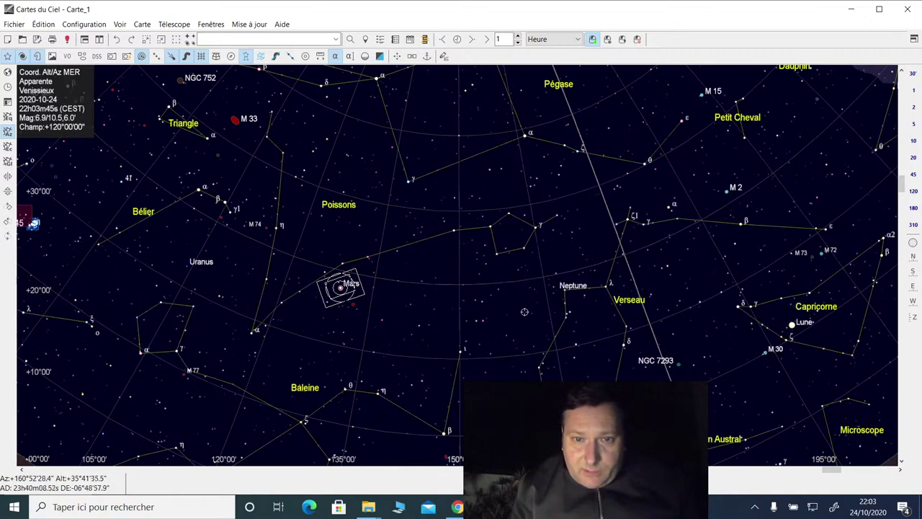
Step: In Cartes du Ciel, select the star Iota Ceti (Iot Cet) and slew the telescope to it
click(912, 173)
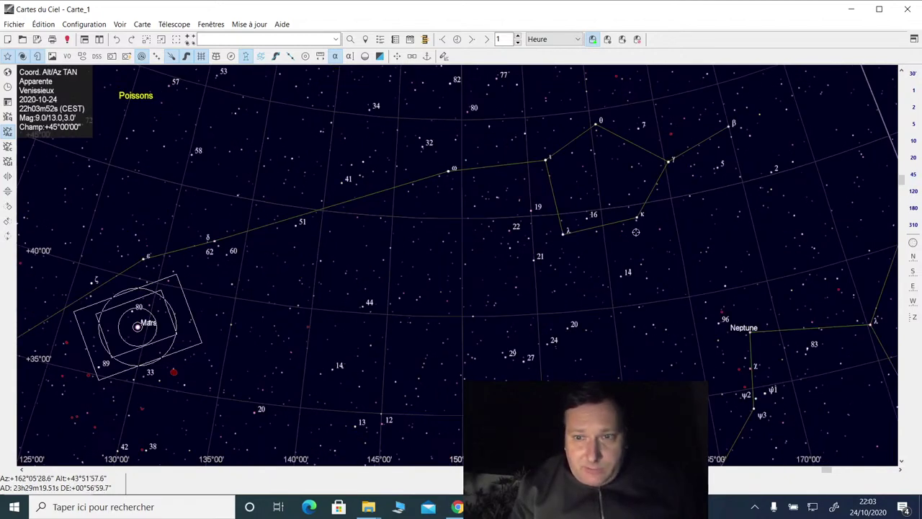
drag(646, 351, 627, 237)
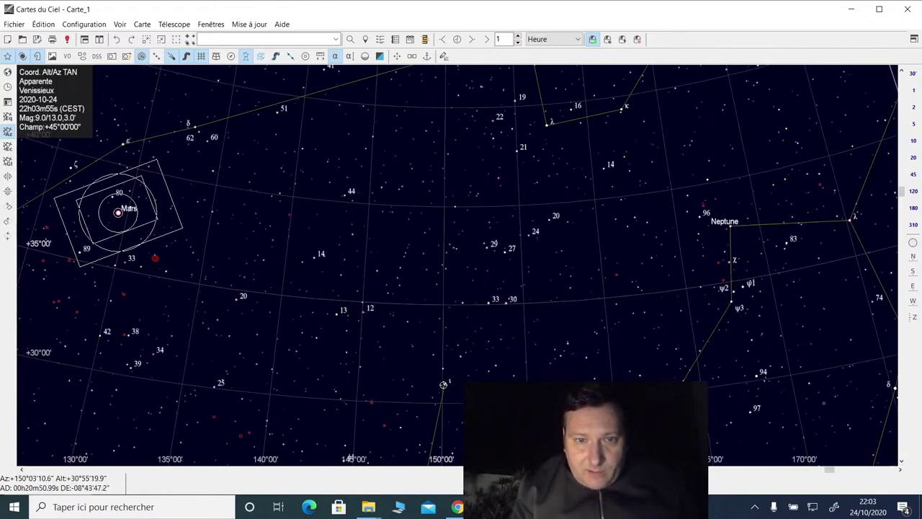
click(443, 384)
right_click(443, 384)
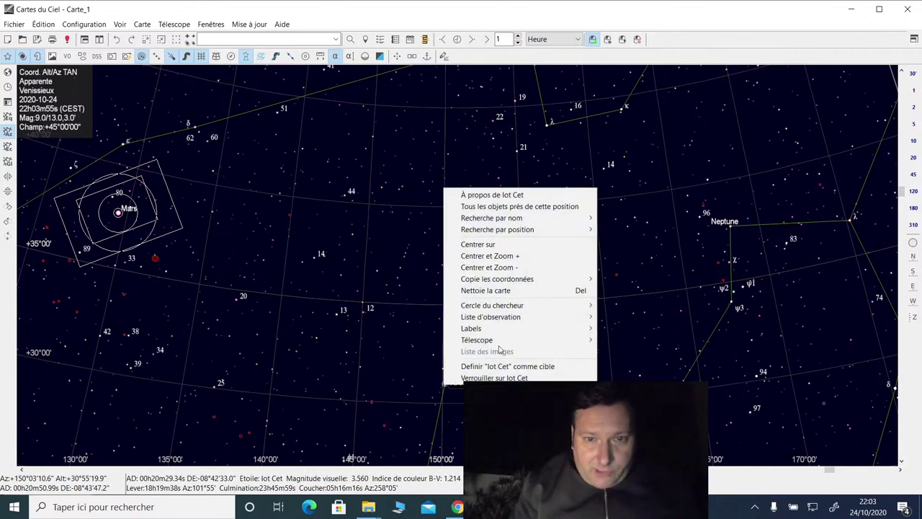
mouse_move(520, 343)
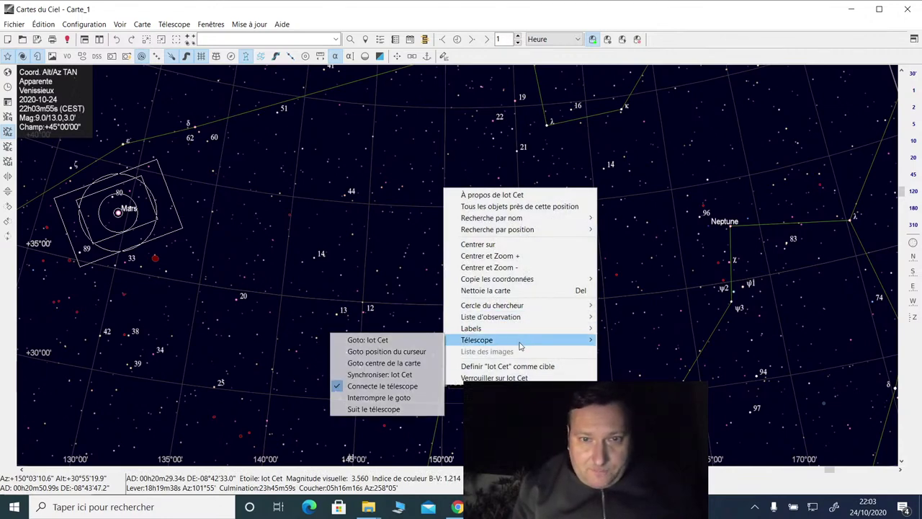
click(378, 341)
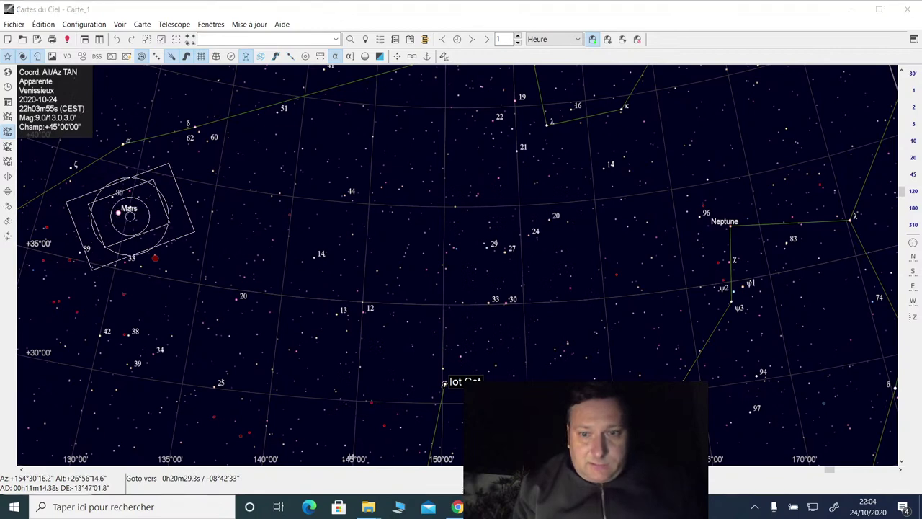
Step: Switch to SharpCap, raise the exposure to 250 ms and the gain to 400, and hide the reticule overlay
key(alt+Tab)
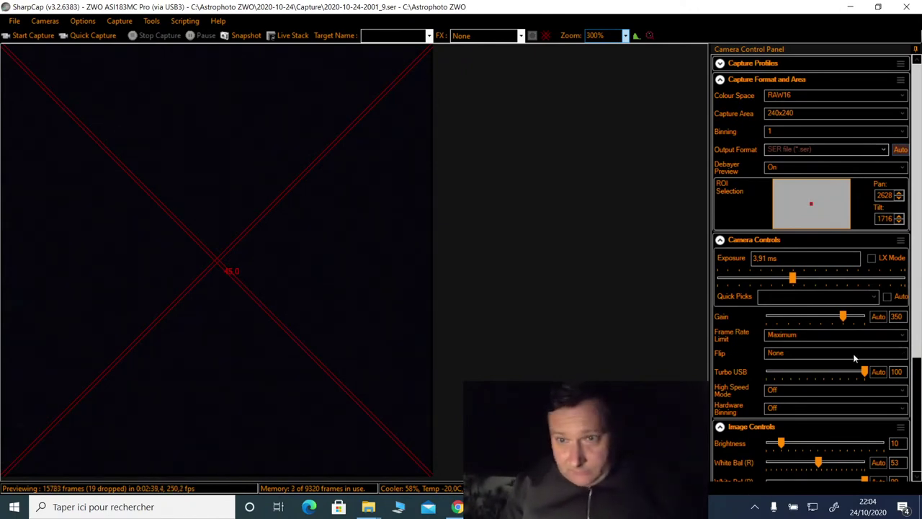
drag(845, 277, 870, 281)
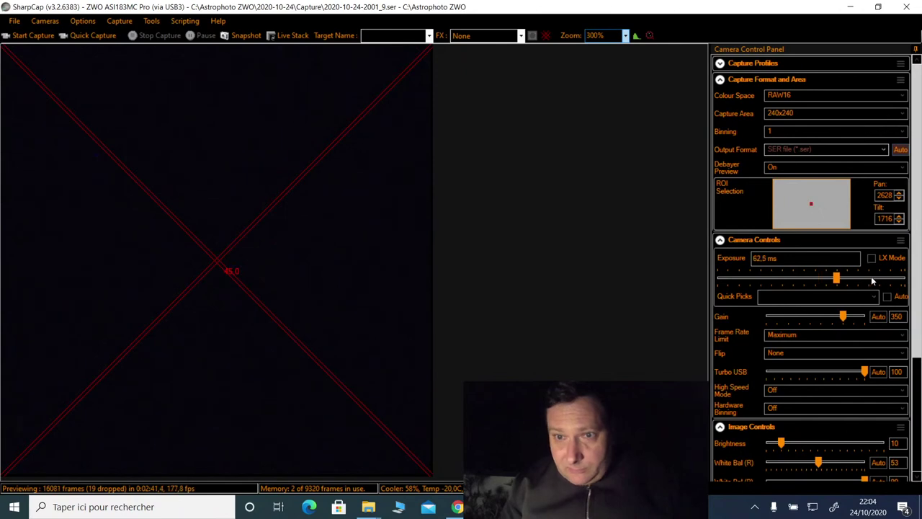
click(885, 280)
click(892, 281)
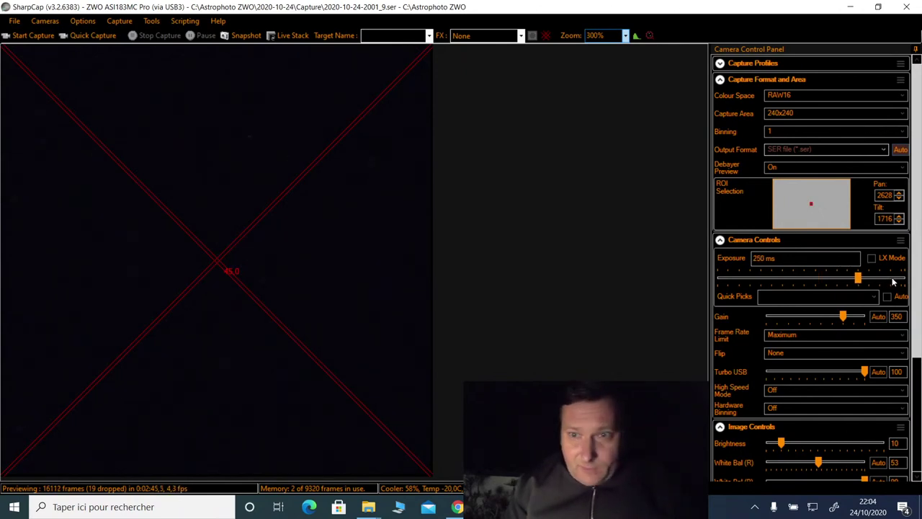
click(856, 322)
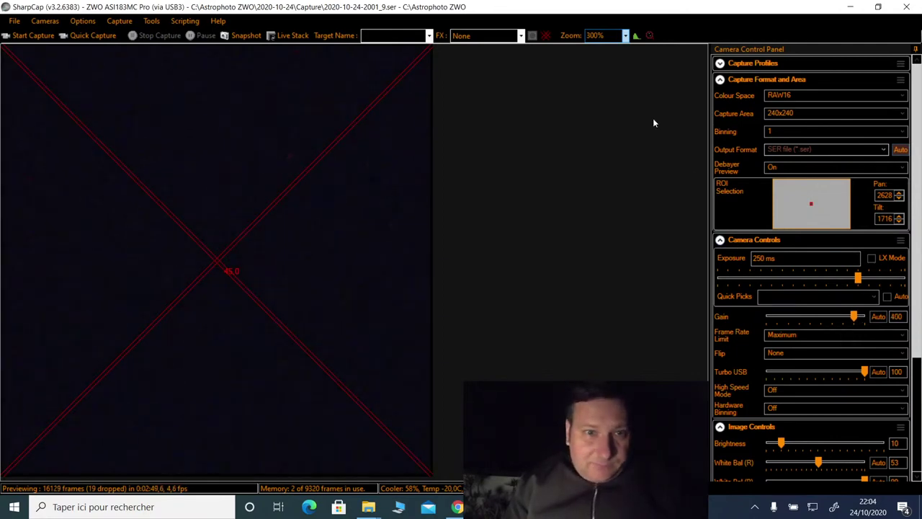
click(546, 35)
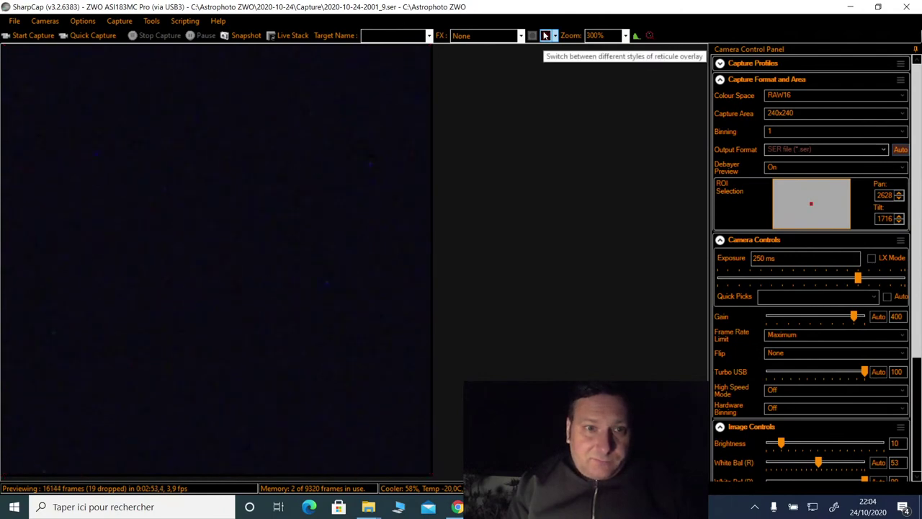
Step: Set the capture area to 800x600 and the preview zoom to Auto
click(797, 113)
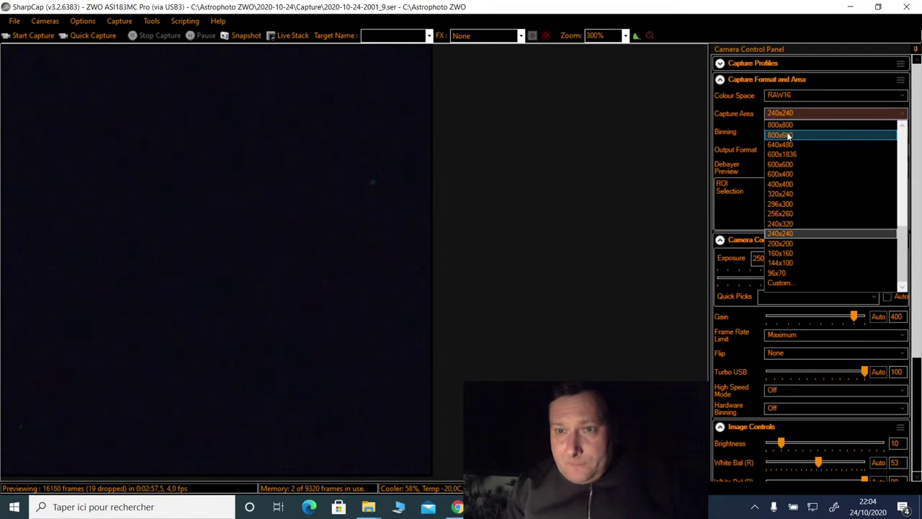
click(791, 136)
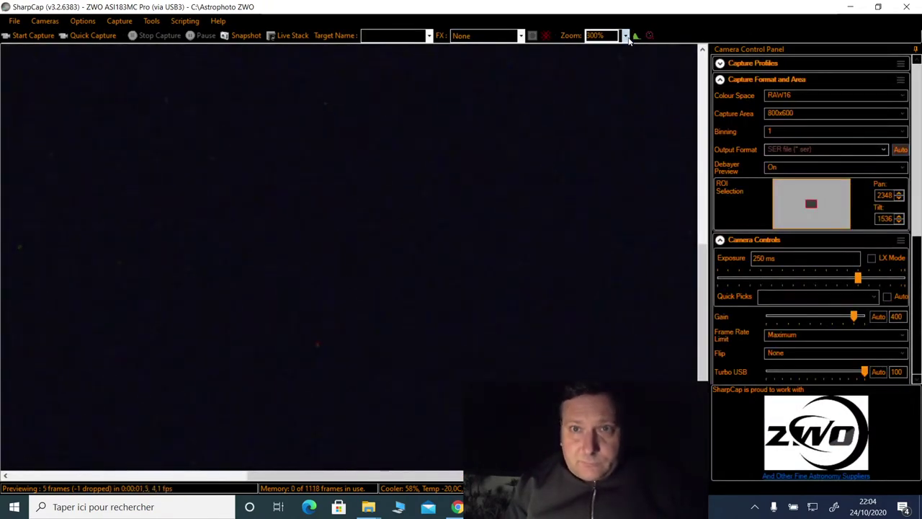
click(618, 35)
click(615, 49)
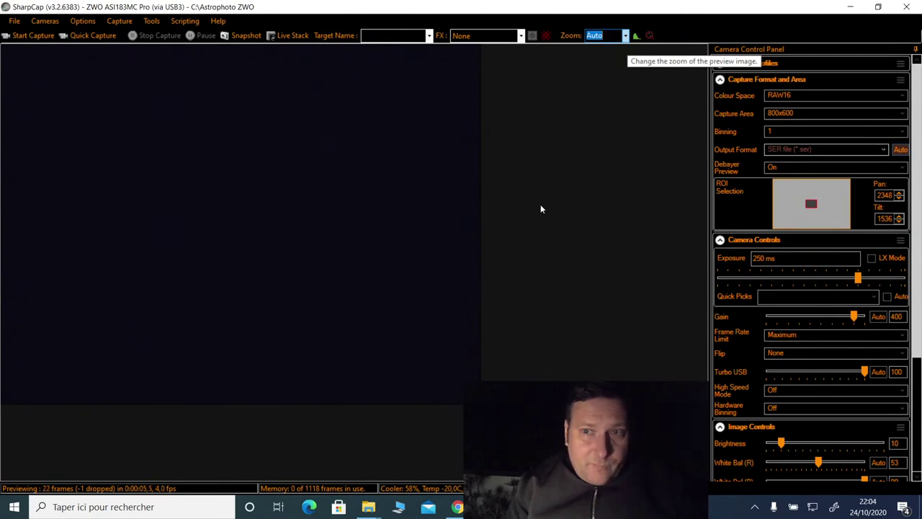
Step: Enlarge the capture area to the full 5496x3672 sensor size
click(874, 114)
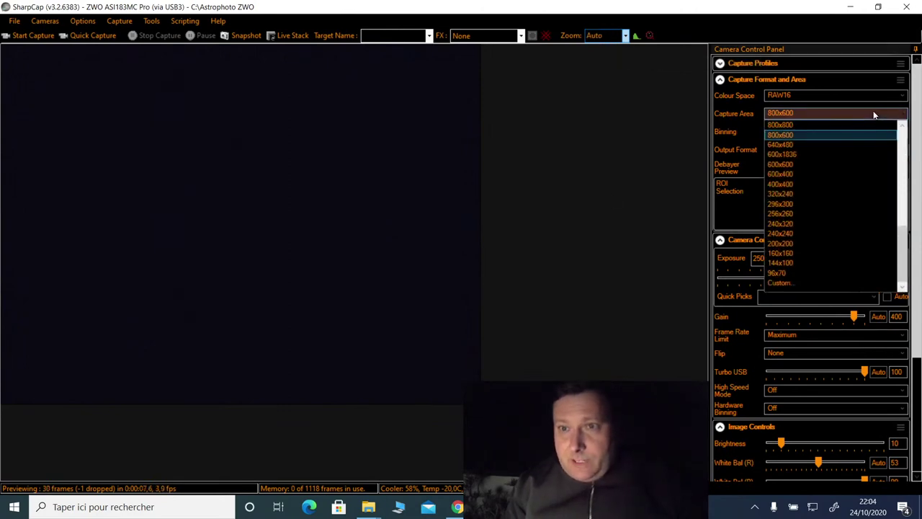
click(905, 144)
click(905, 144)
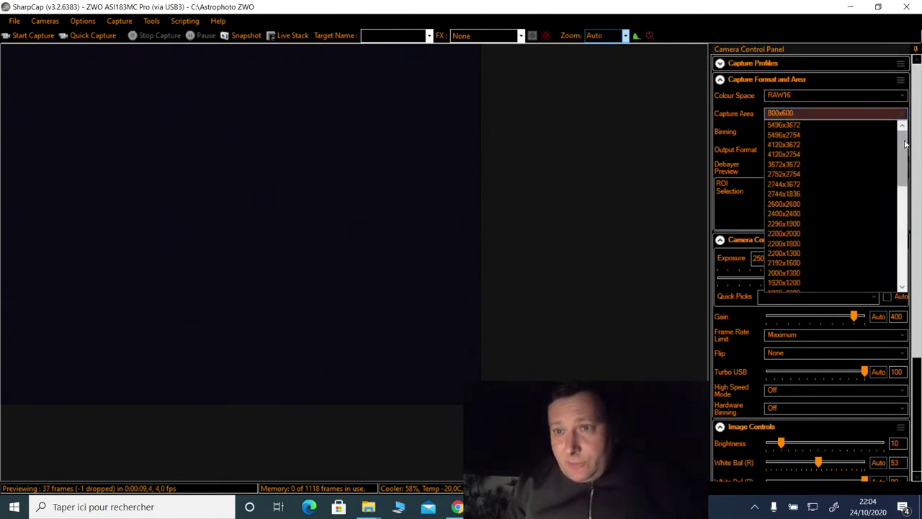
click(793, 124)
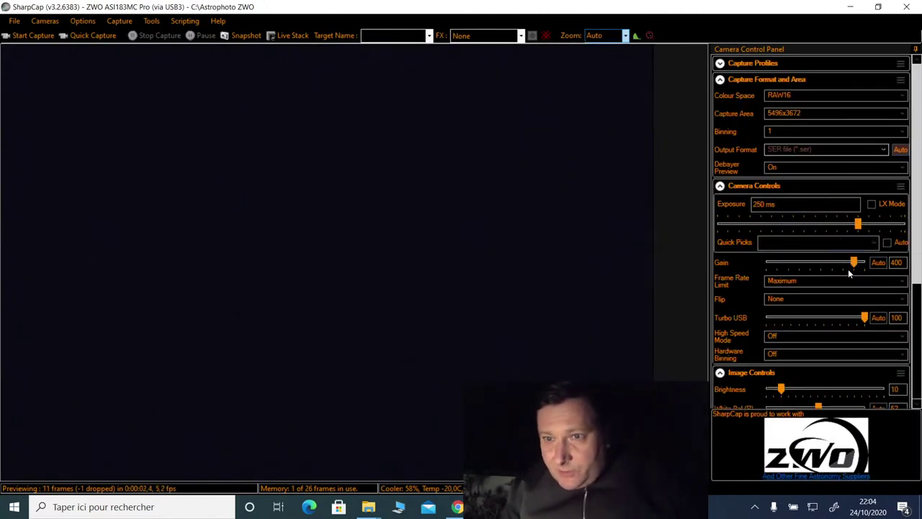
Step: Raise the camera exposure to 1000 ms and set the binning to 4
click(888, 230)
click(888, 230)
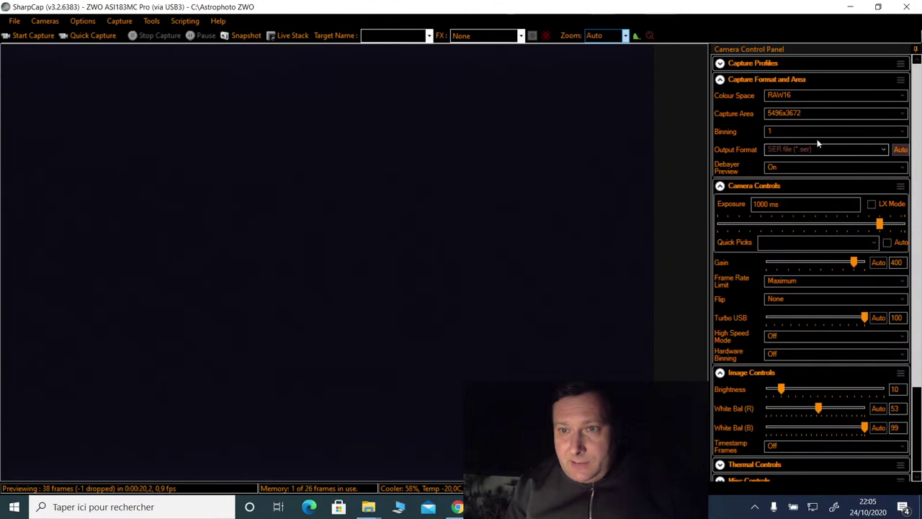
click(799, 132)
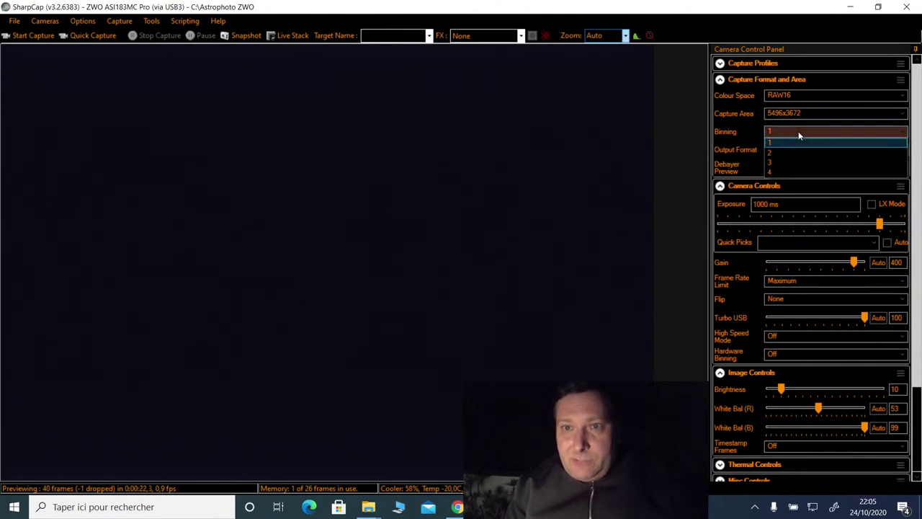
click(790, 171)
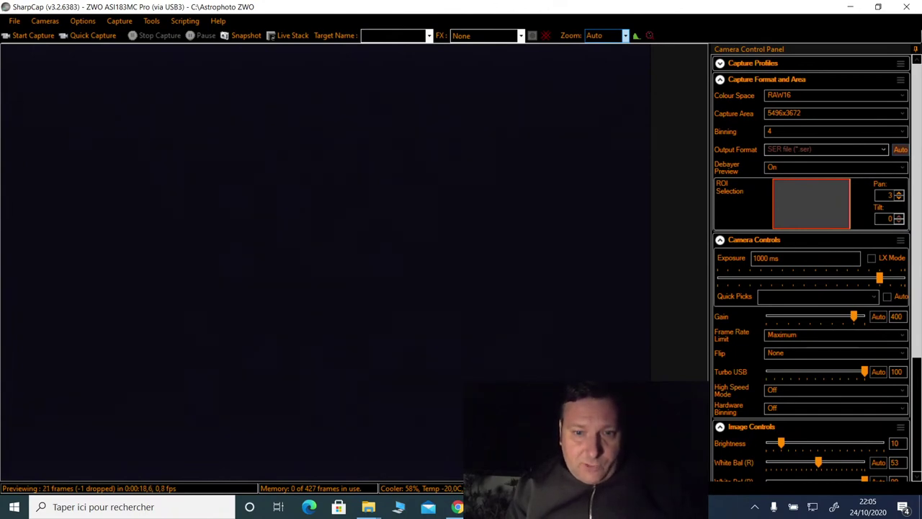
Step: Switch to Cartes du Ciel, select the planet Neptune and slew the telescope to it
key(alt+Tab)
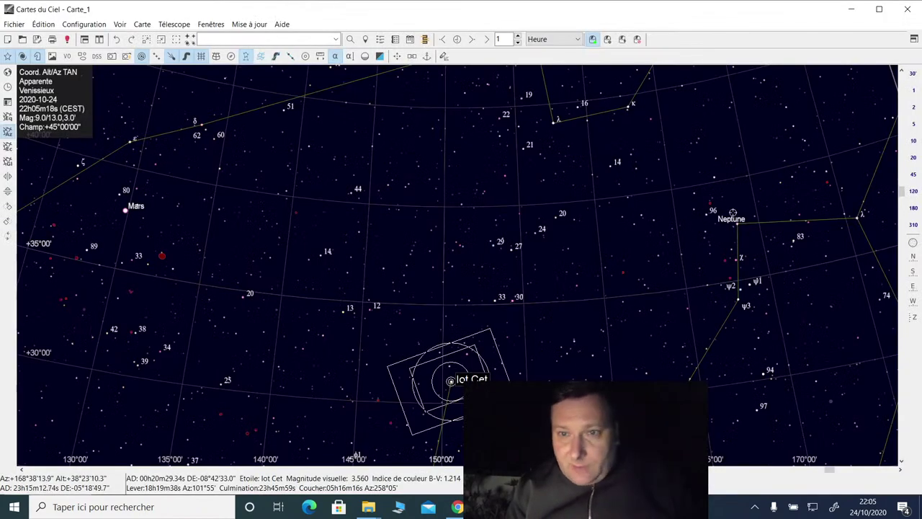
click(716, 224)
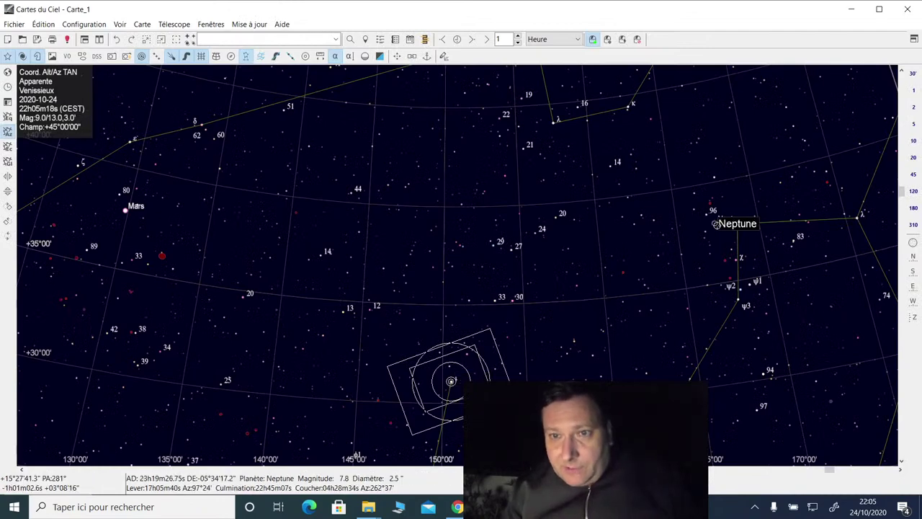
right_click(716, 224)
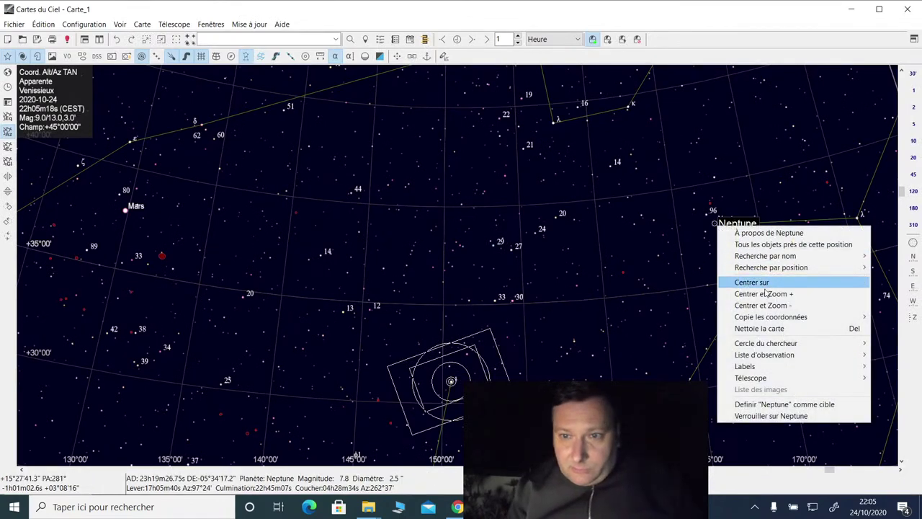
mouse_move(769, 380)
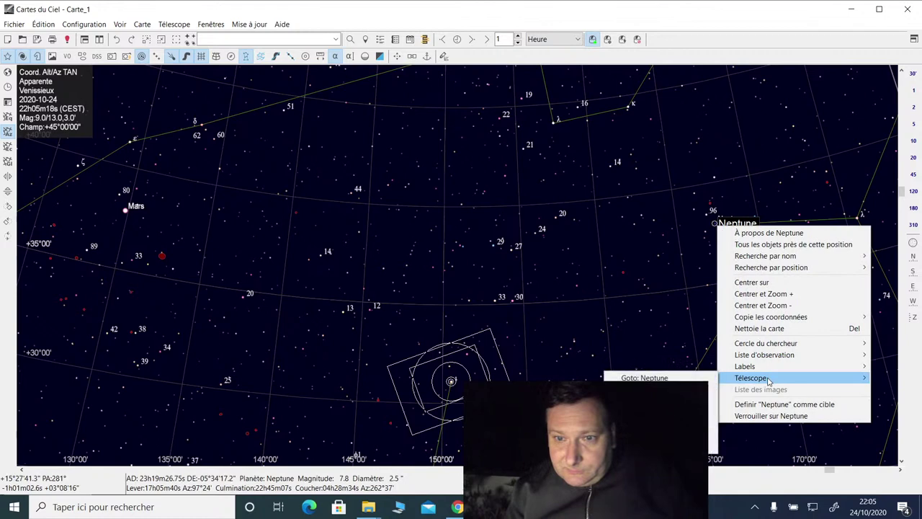
click(644, 378)
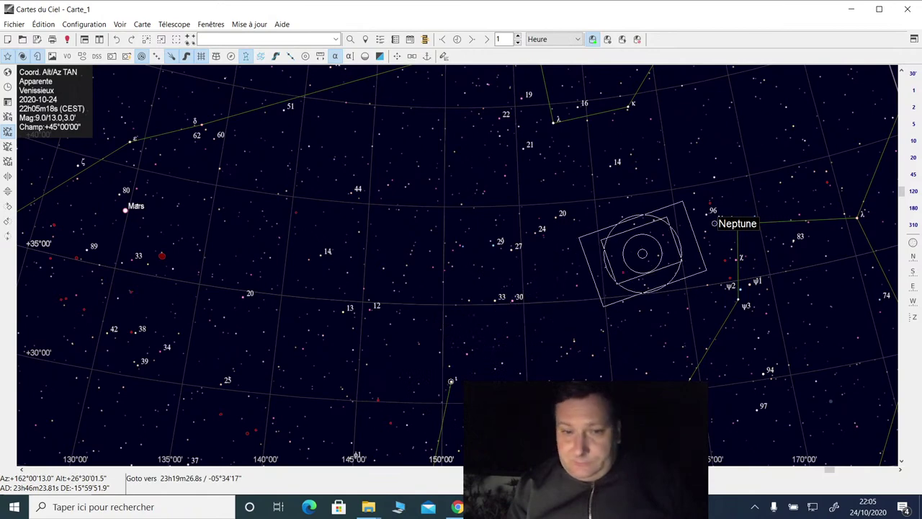
Step: Switch to SharpCap and cycle the reticule overlay to the diagonal crosshair style
key(alt+Tab)
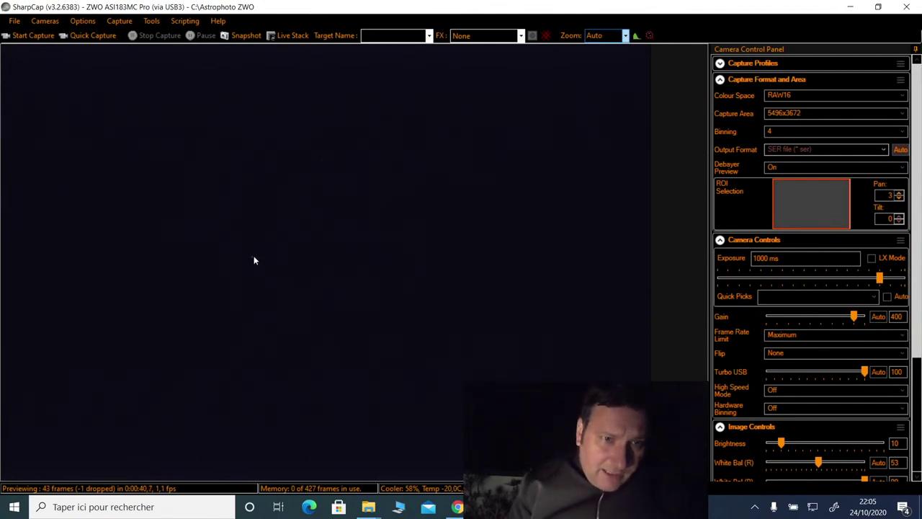
click(545, 36)
click(546, 36)
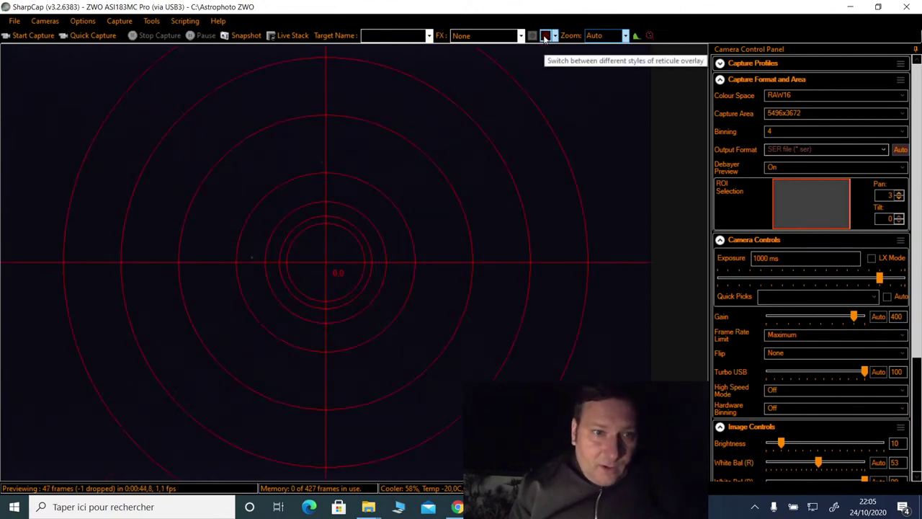
click(545, 36)
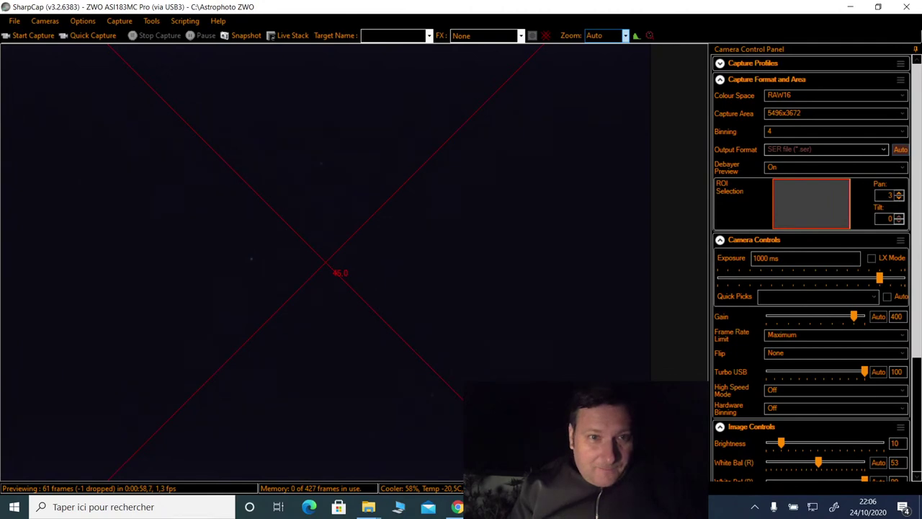
Step: Bring up EQMOD, nudge the mount south and west with slew rate preset 2 to centre Neptune on the reticule, and minimize EQMOD
key(alt+Tab)
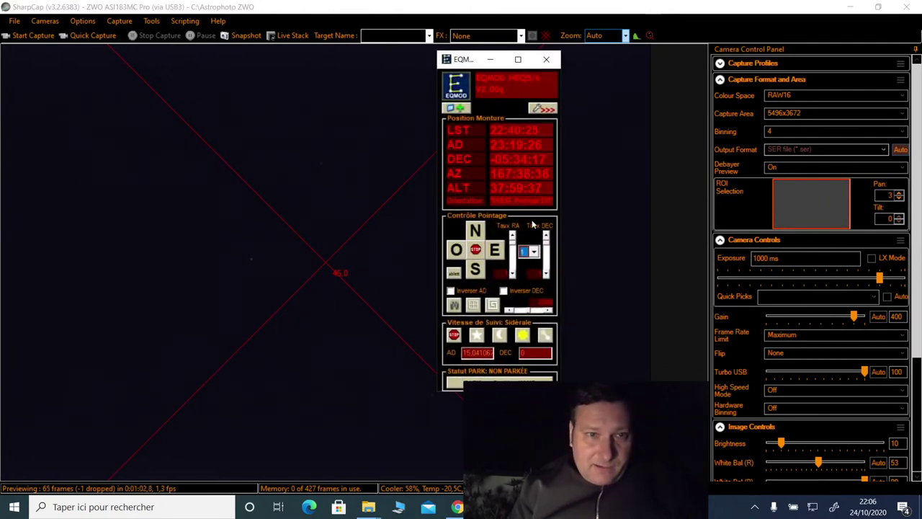
click(475, 271)
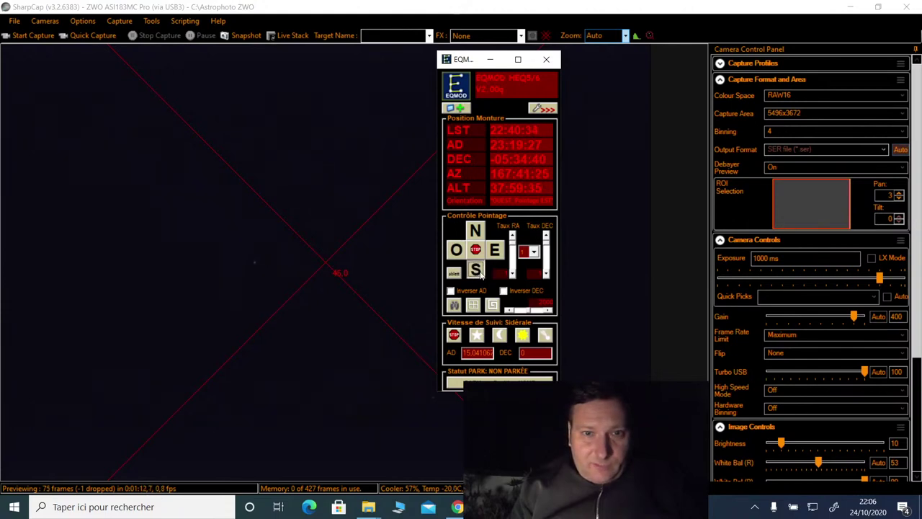
click(533, 250)
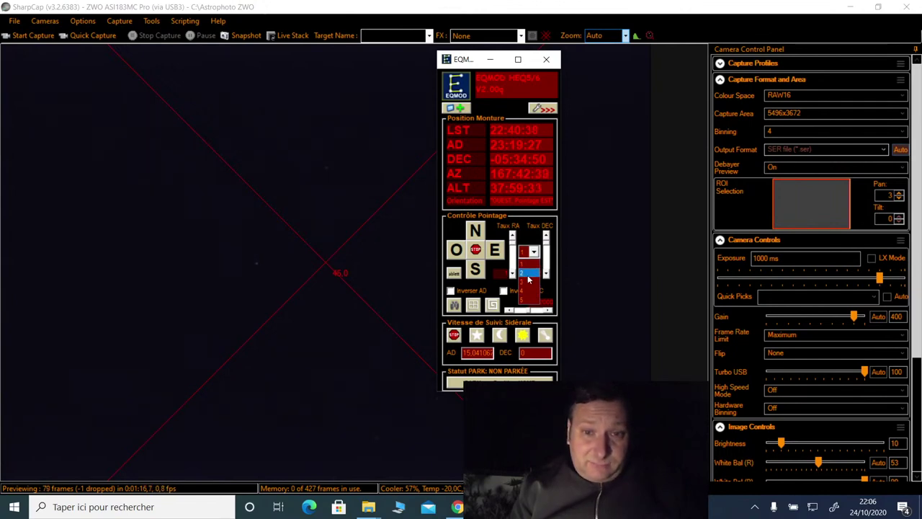
click(528, 276)
click(475, 271)
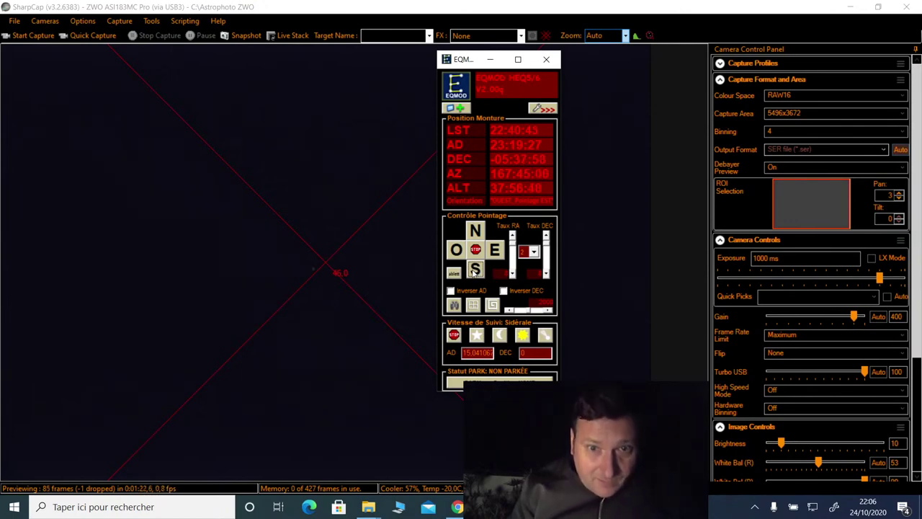
click(457, 258)
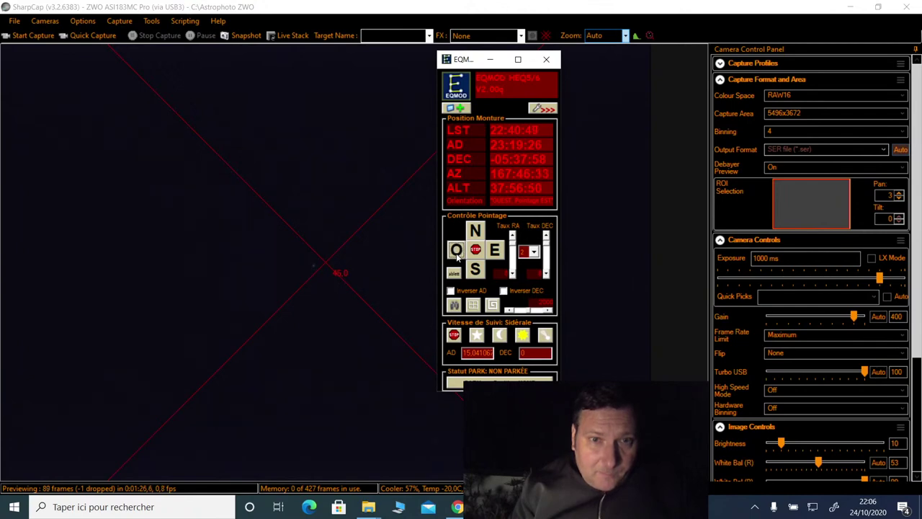
click(475, 269)
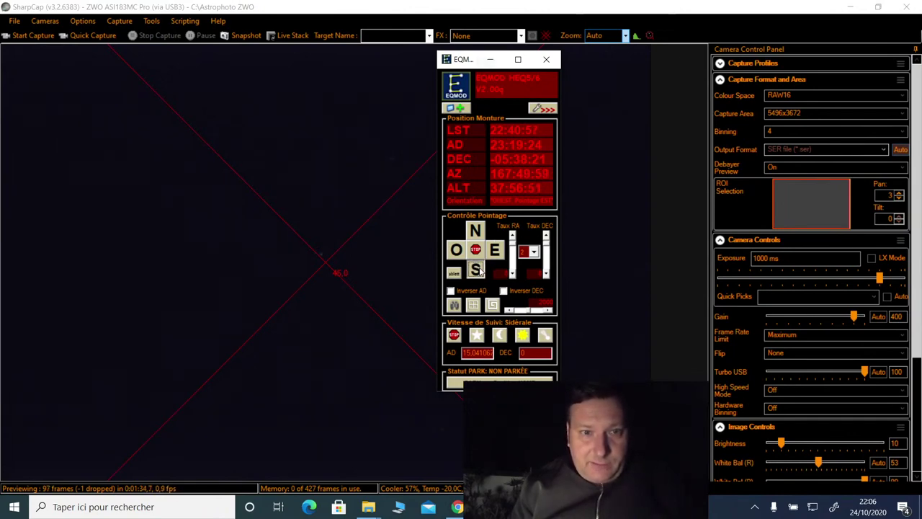
click(477, 269)
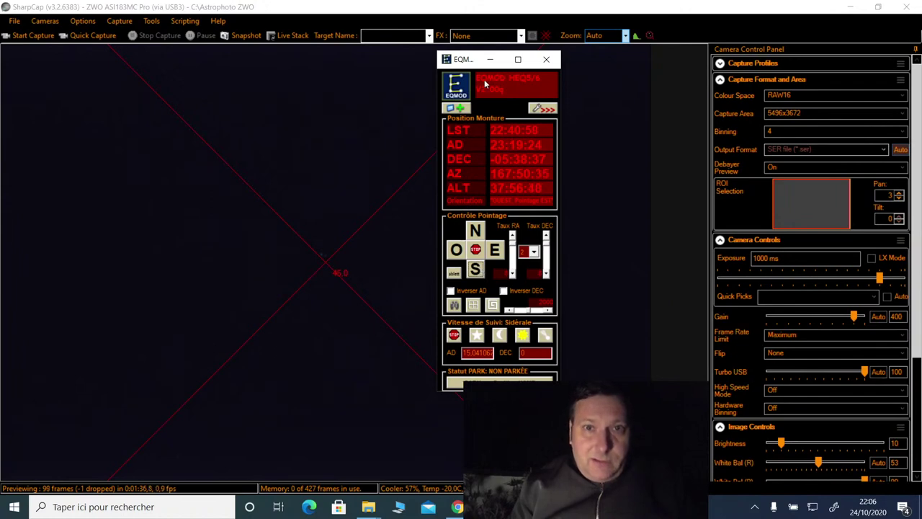
click(490, 59)
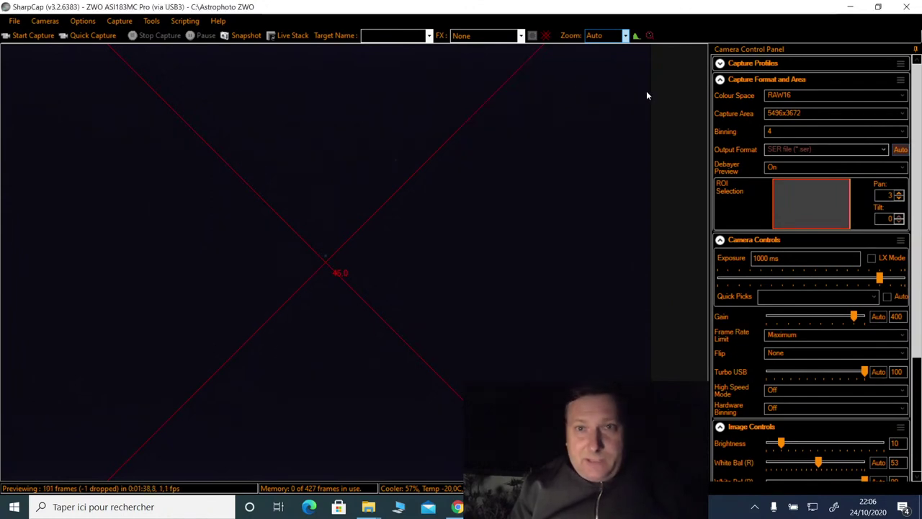
Step: Reduce the capture area to 240x240 around Neptune and set the preview zoom to 800%
click(817, 112)
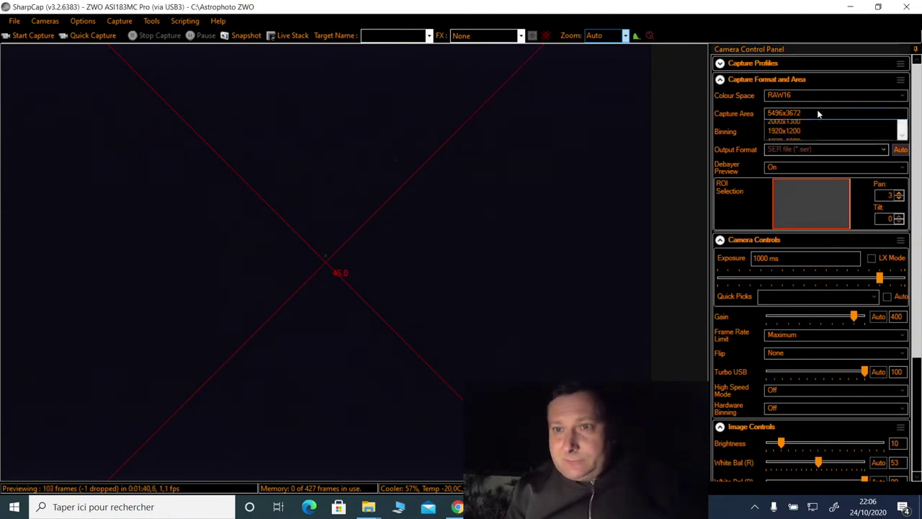
scroll(900, 253, down, 8)
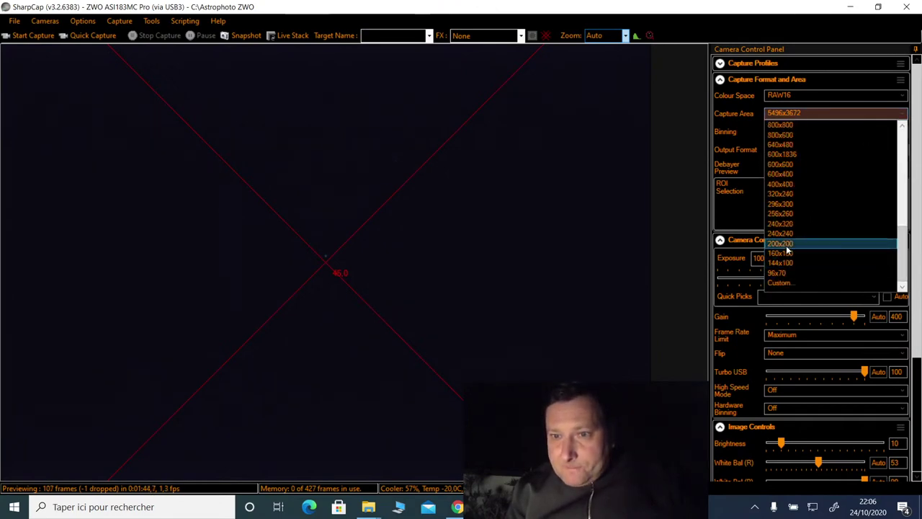
click(787, 253)
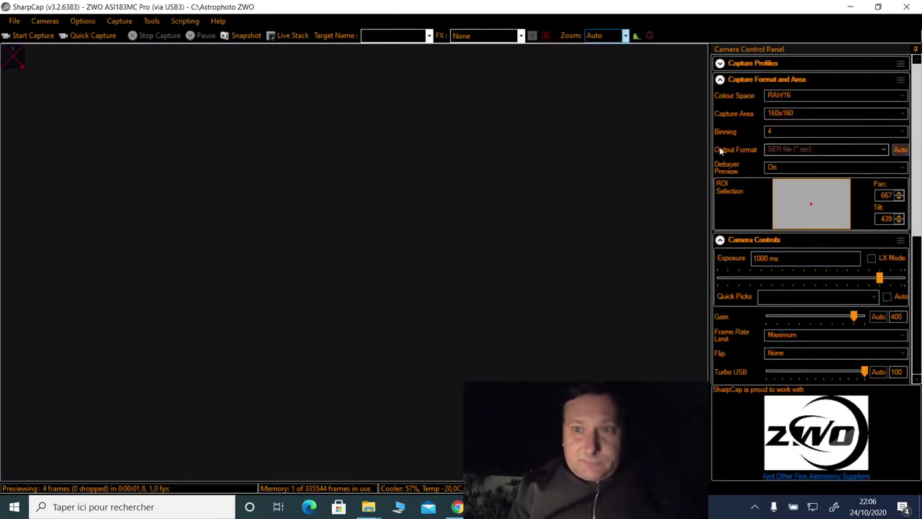
click(816, 113)
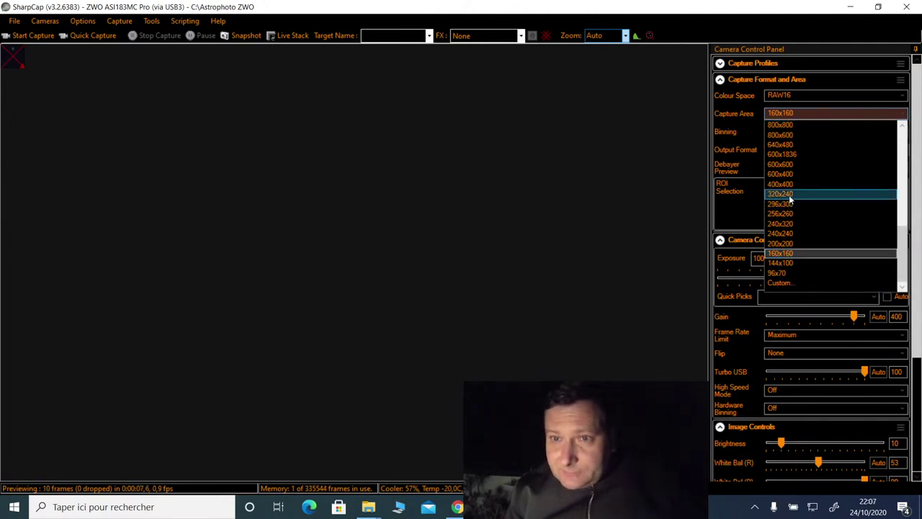
click(784, 242)
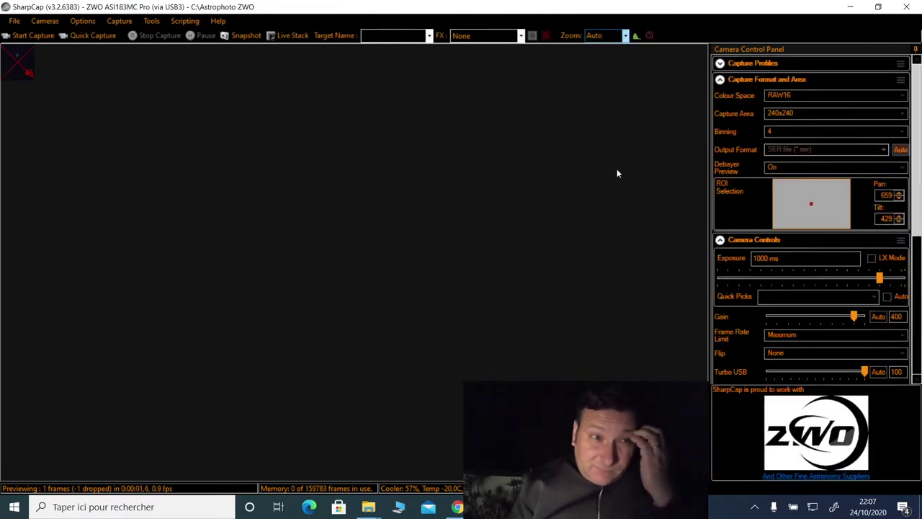
click(625, 36)
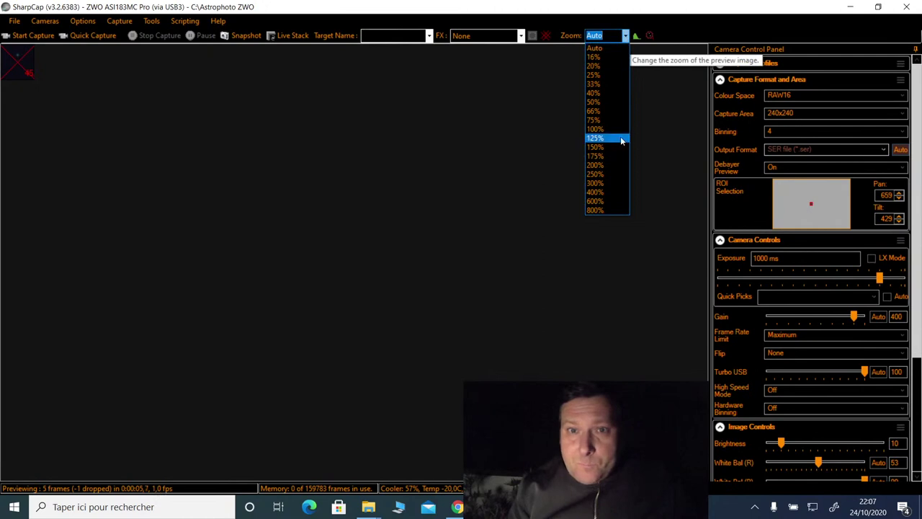
click(617, 209)
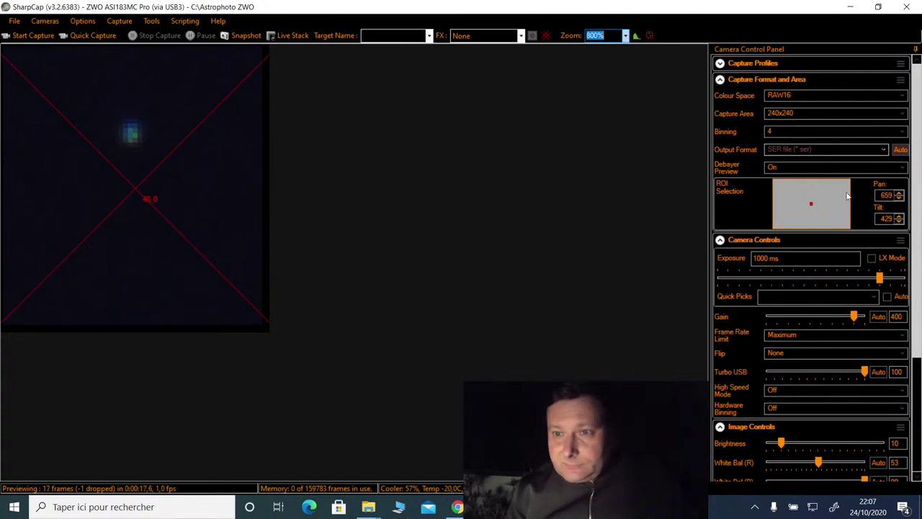
Step: Set the binning back to 1 and the preview zoom to 100%
click(805, 132)
click(798, 142)
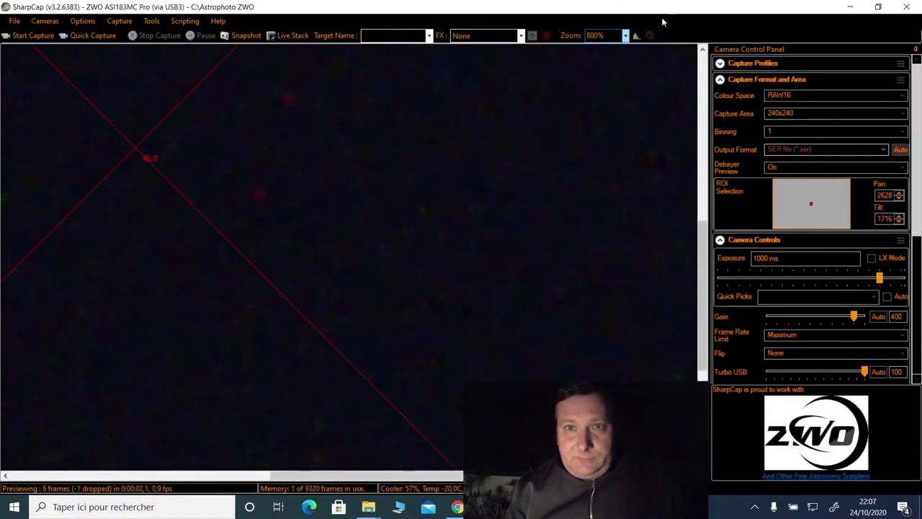
click(625, 36)
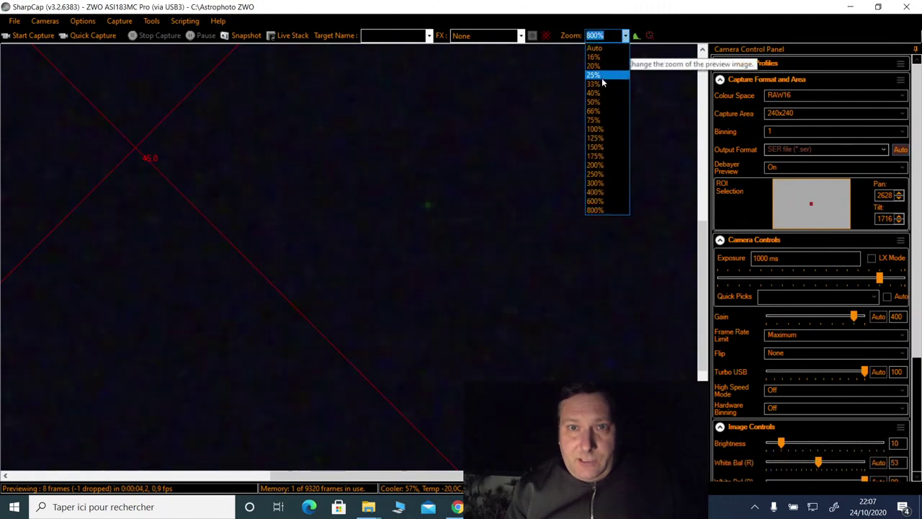
click(607, 130)
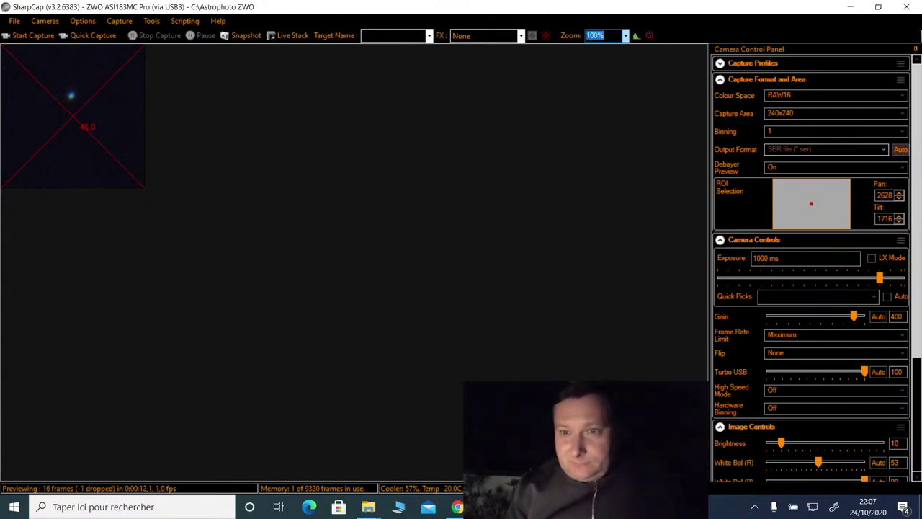
Step: Turn off the reticule overlay and set the preview zoom to 300%
mouse_move(843, 281)
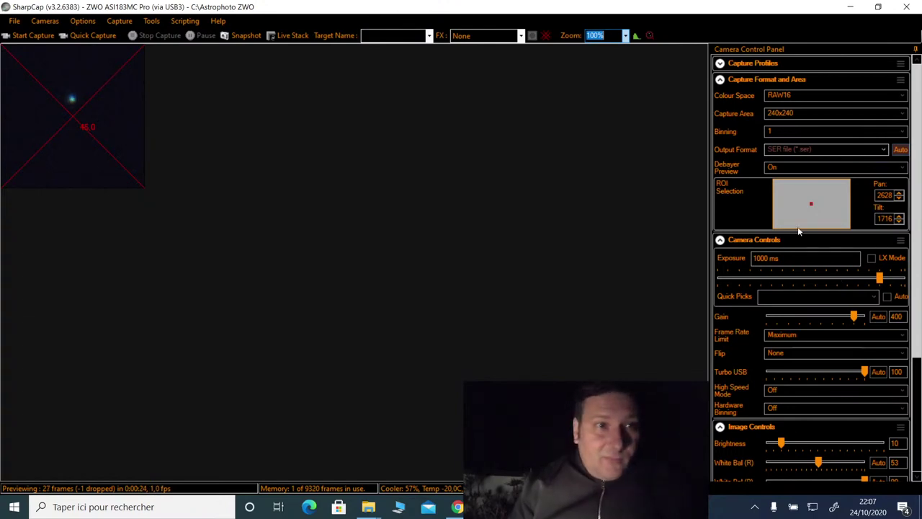
click(546, 36)
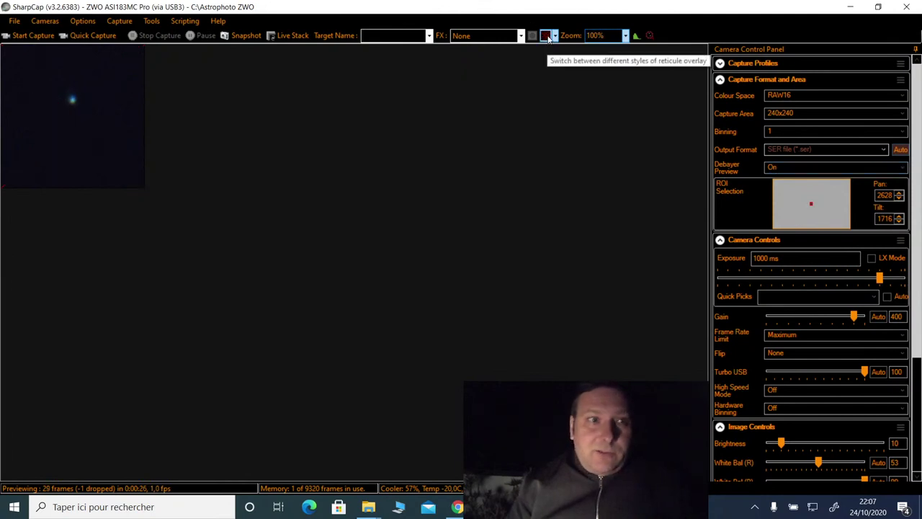
click(626, 38)
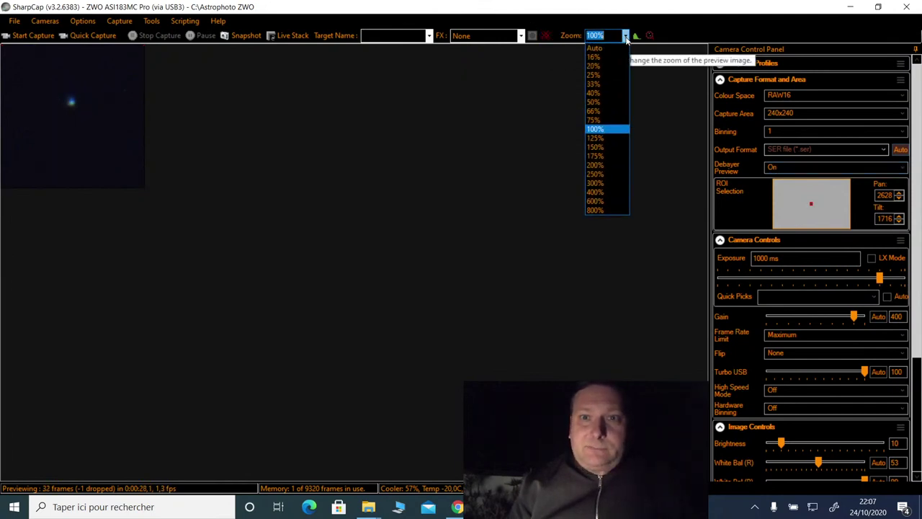
click(602, 183)
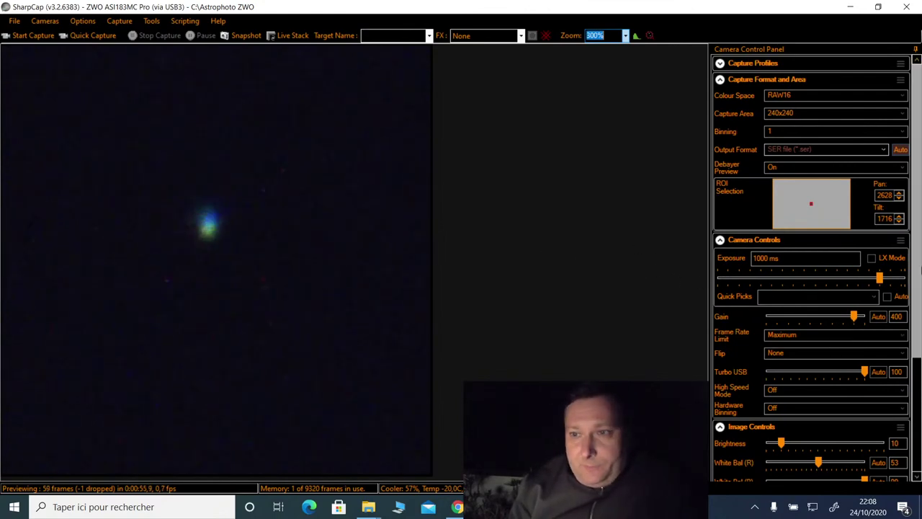
drag(920, 266, 918, 379)
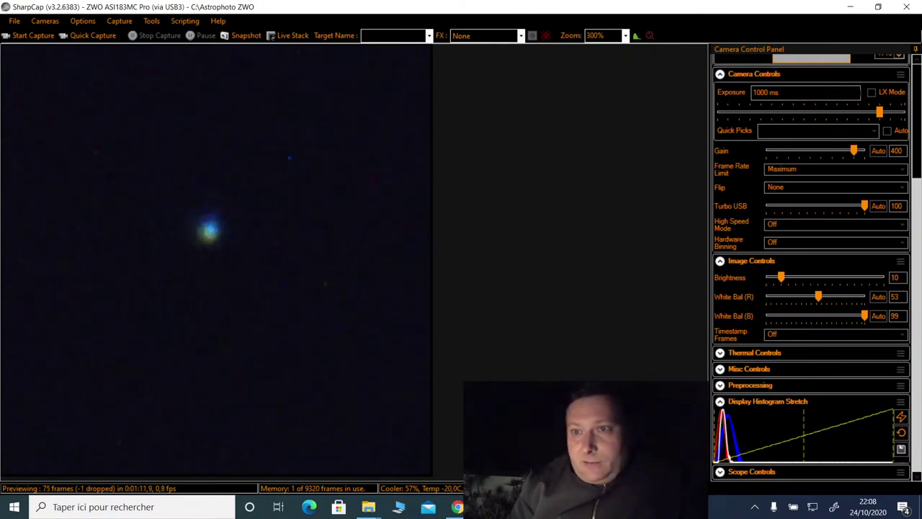
scroll(911, 96, up, 3)
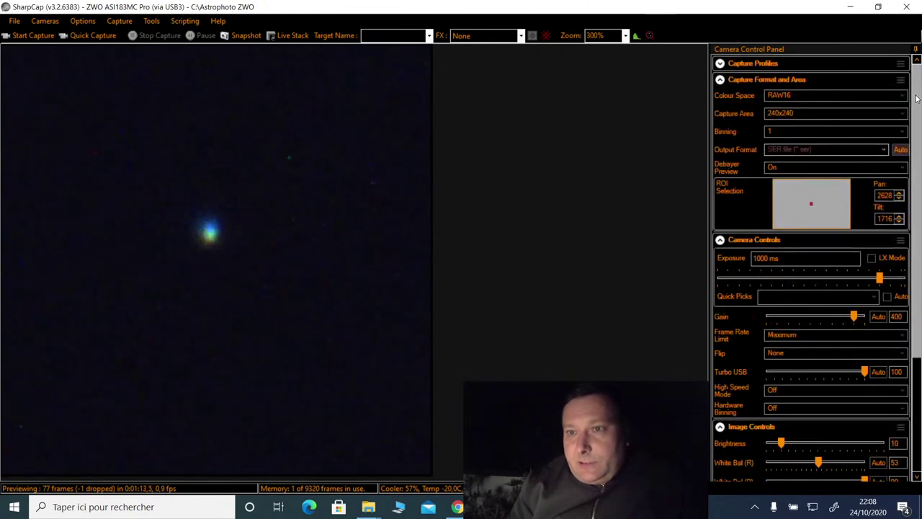
click(812, 115)
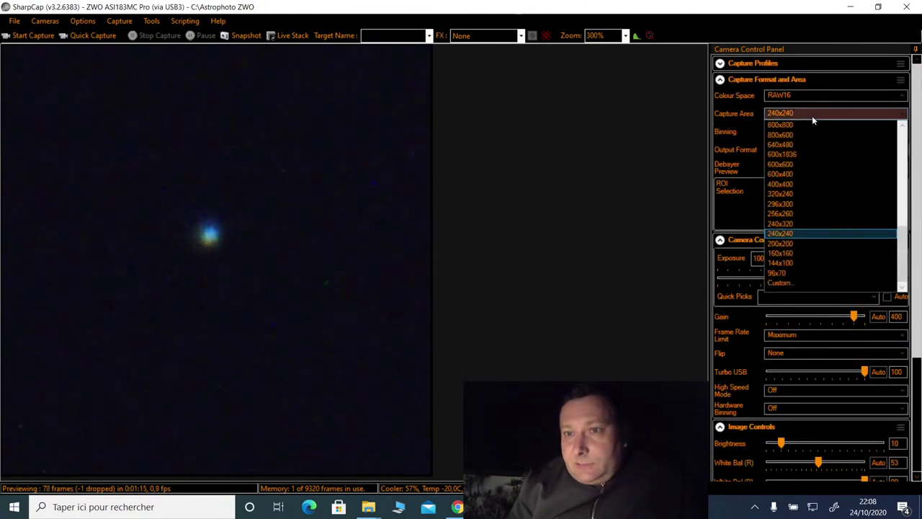
right_click(904, 136)
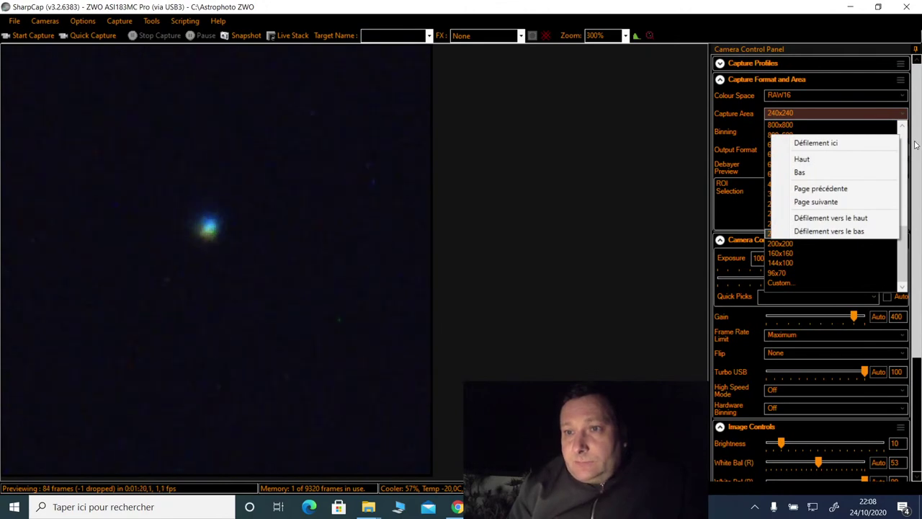
click(620, 131)
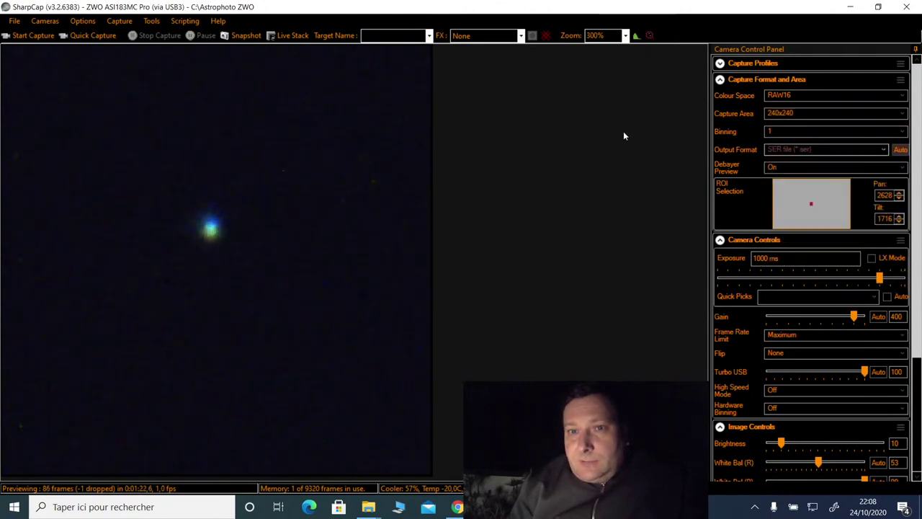
Step: Enlarge the capture area to 800x800 and set the preview zoom to Auto
click(868, 111)
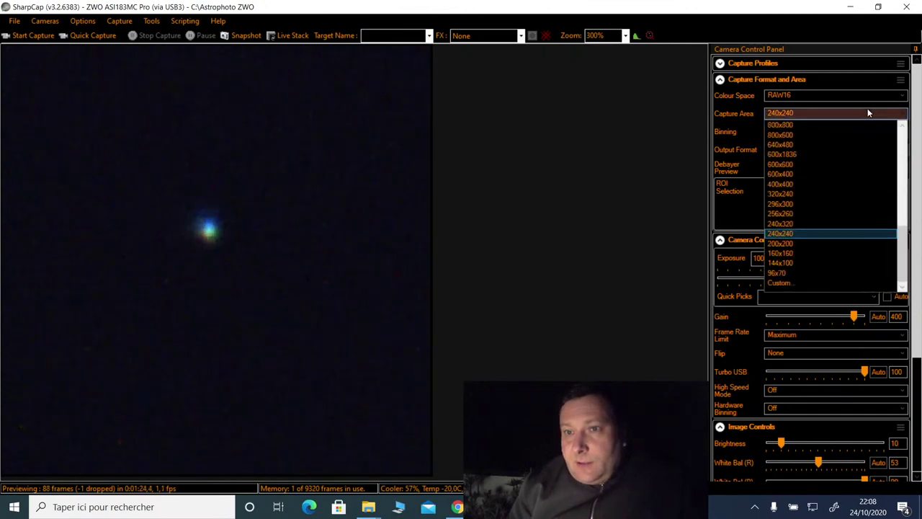
right_click(900, 147)
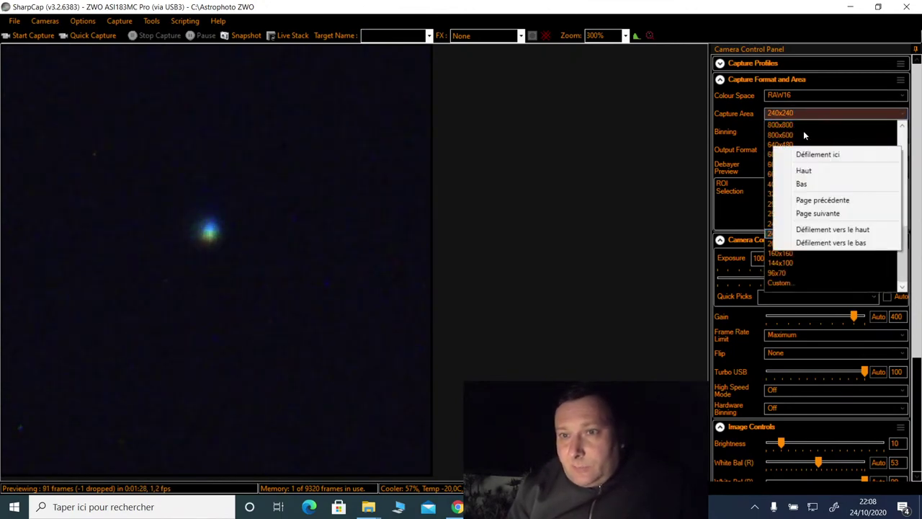
click(782, 125)
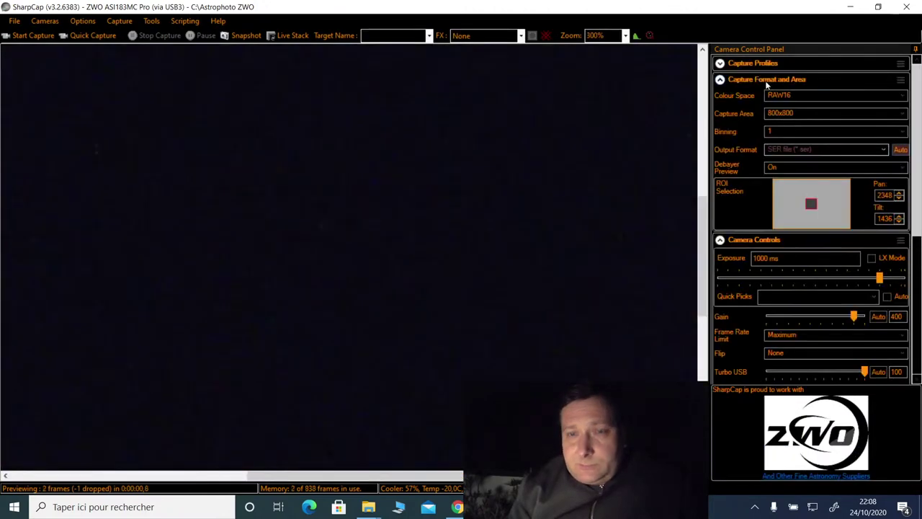
click(625, 36)
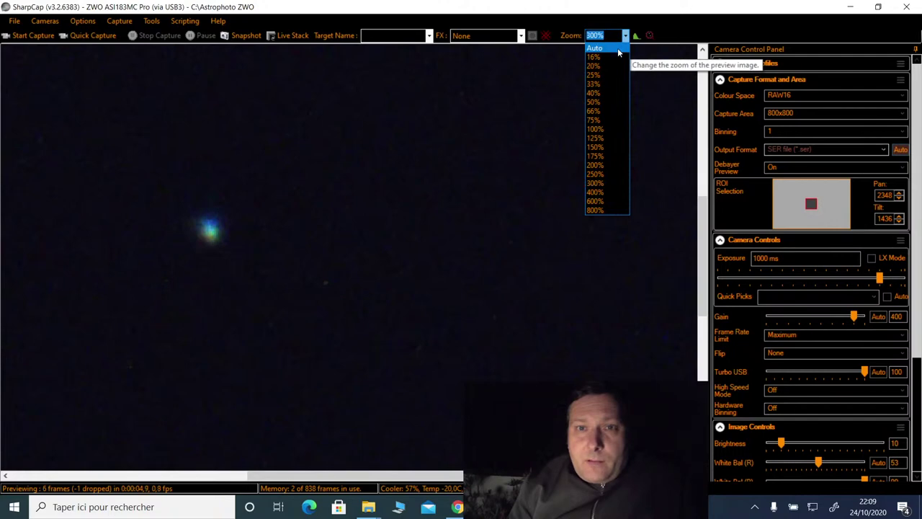
click(617, 48)
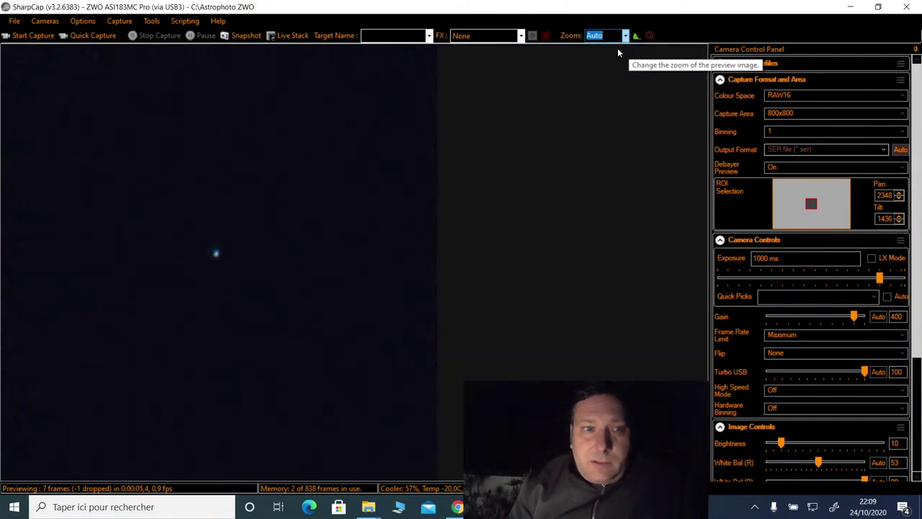
Step: Widen the capture area around Neptune to 2192x1600 and on to the full sensor size of 5496x3672
click(831, 114)
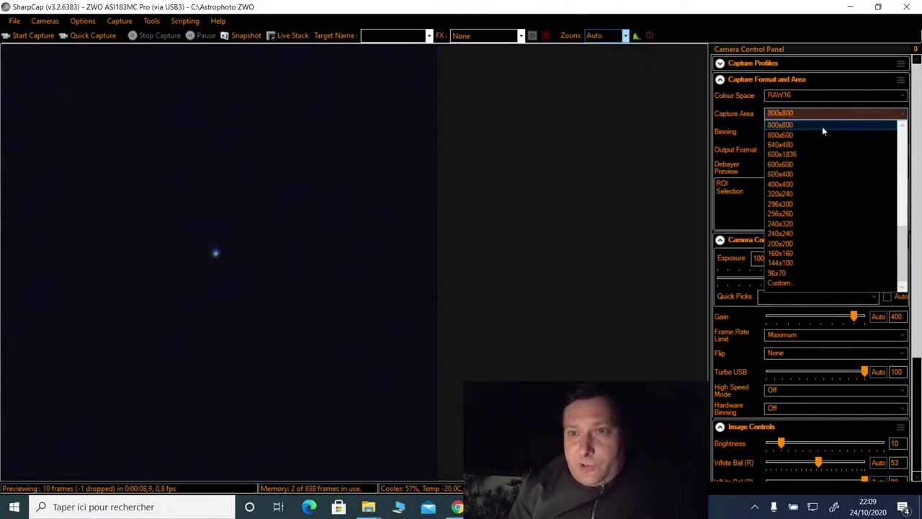
click(903, 150)
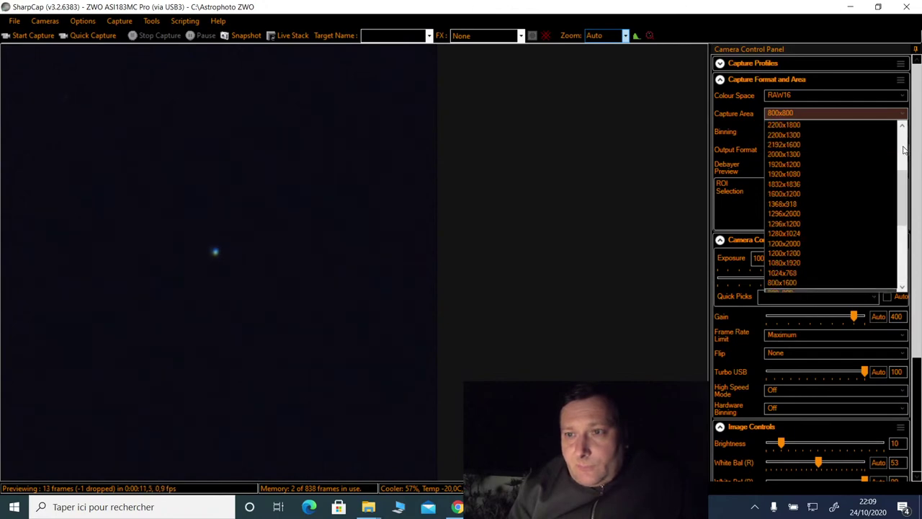
click(802, 145)
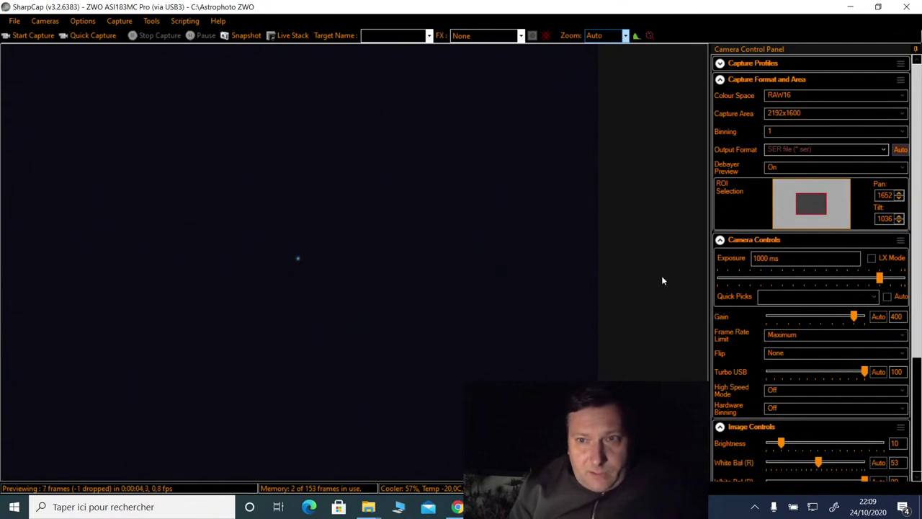
click(829, 113)
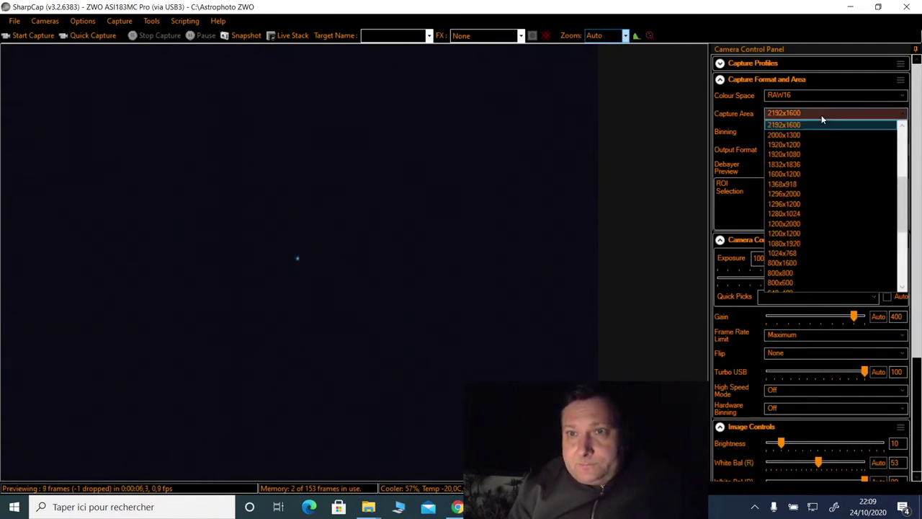
click(902, 141)
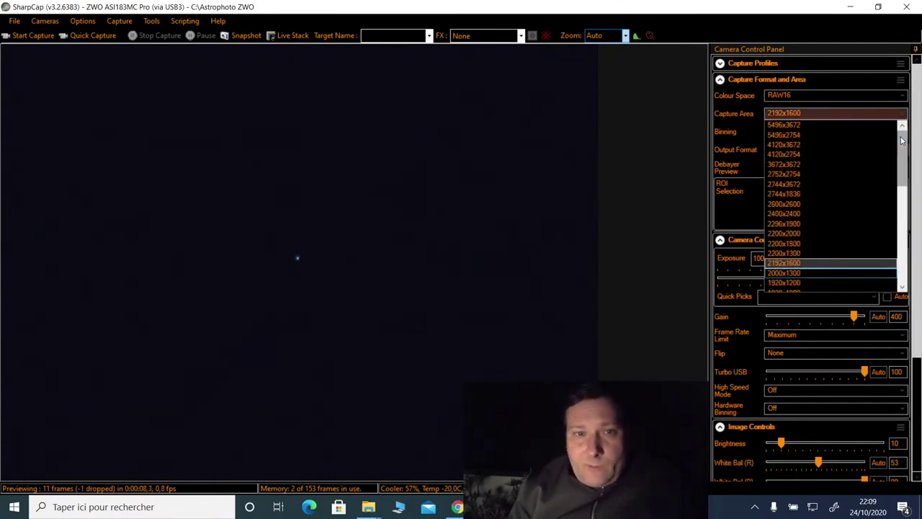
click(823, 125)
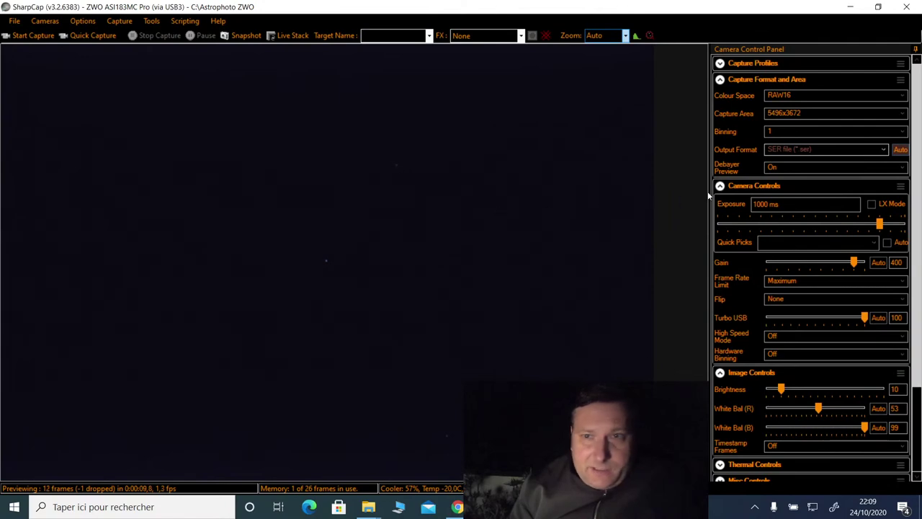
Step: Set the exposure to 2000 ms and brighten the preview by shifting the histogram stretch midpoint close to the signal peak
click(899, 225)
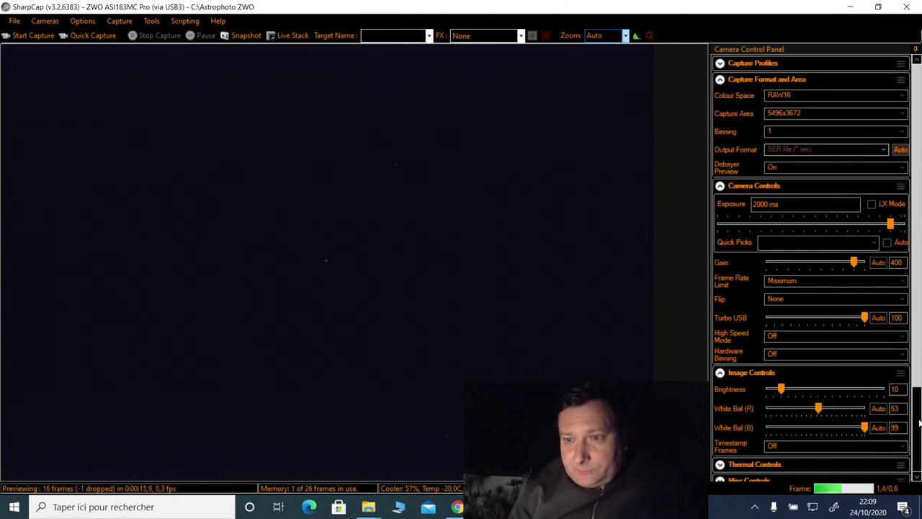
scroll(919, 423, down, 3)
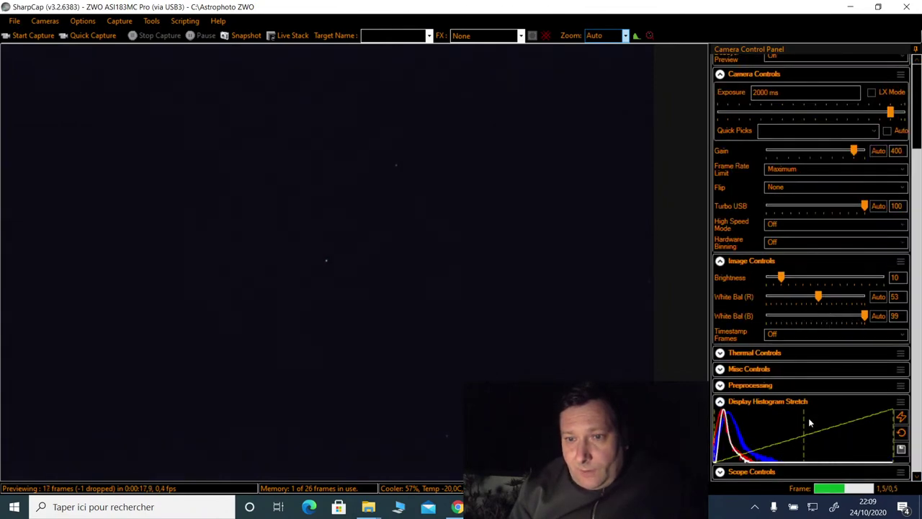
drag(804, 419, 742, 415)
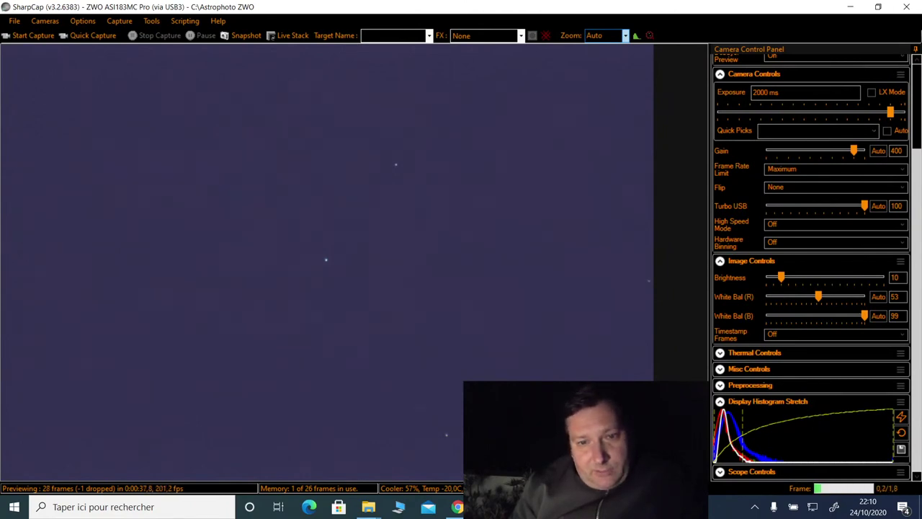
Step: Switch to Cartes du Ciel, bring Neptune to the middle of the chart and narrow the field of view to 10°
key(alt+Tab)
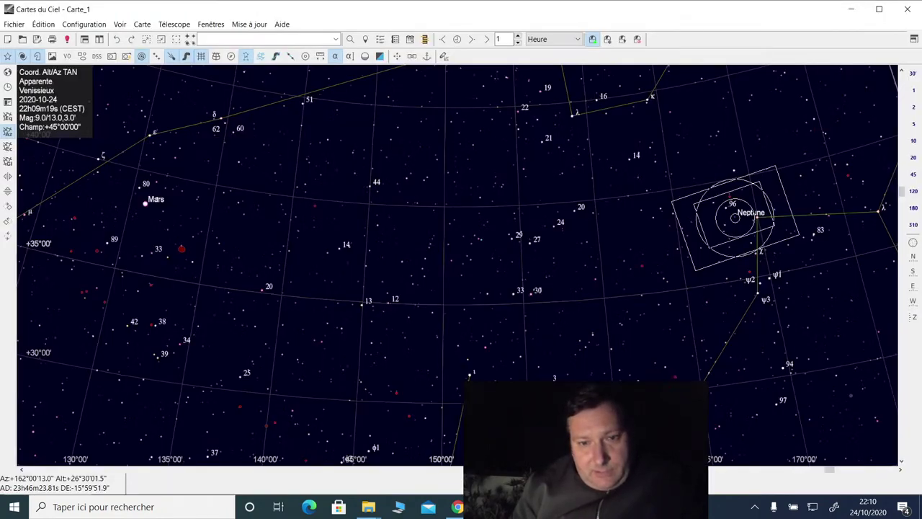
drag(699, 226, 498, 242)
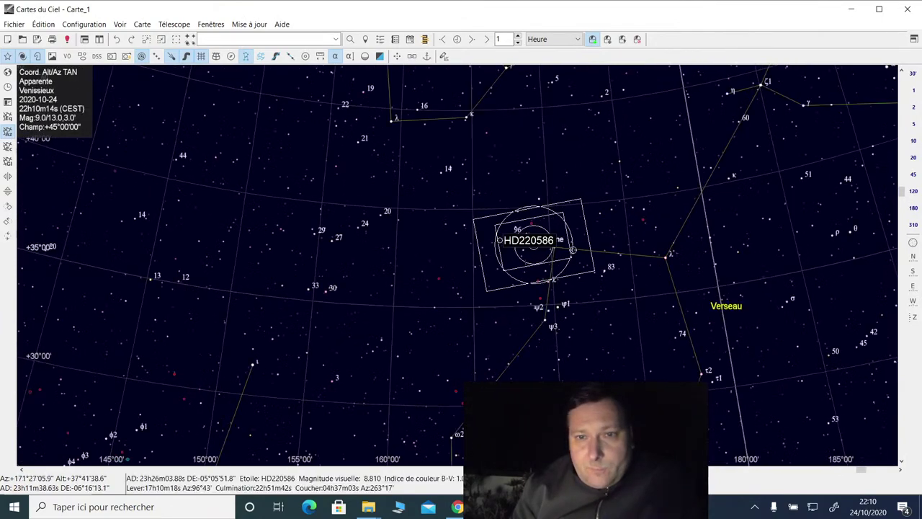
click(550, 249)
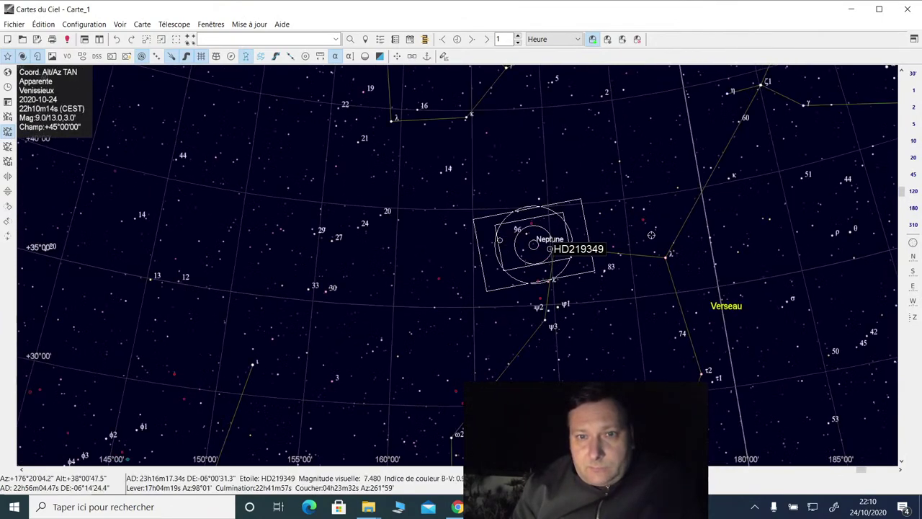
click(913, 141)
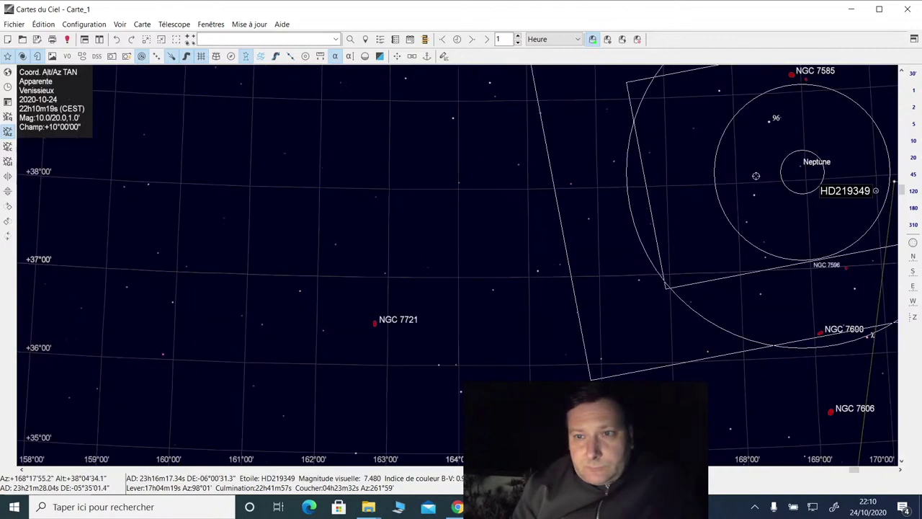
drag(700, 196, 476, 264)
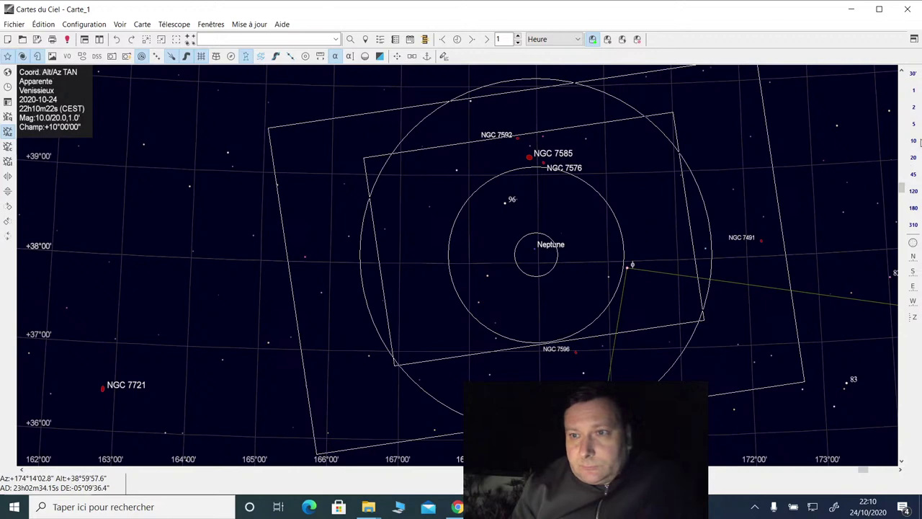
click(915, 142)
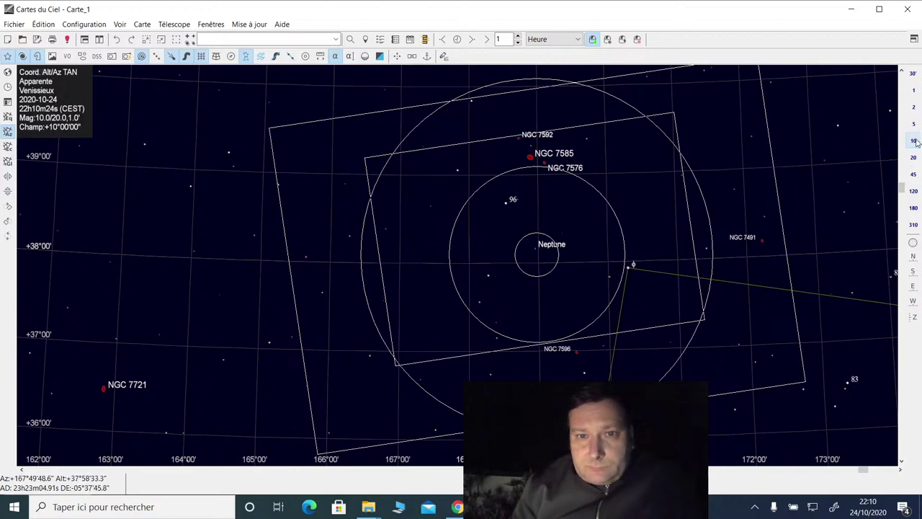
click(915, 142)
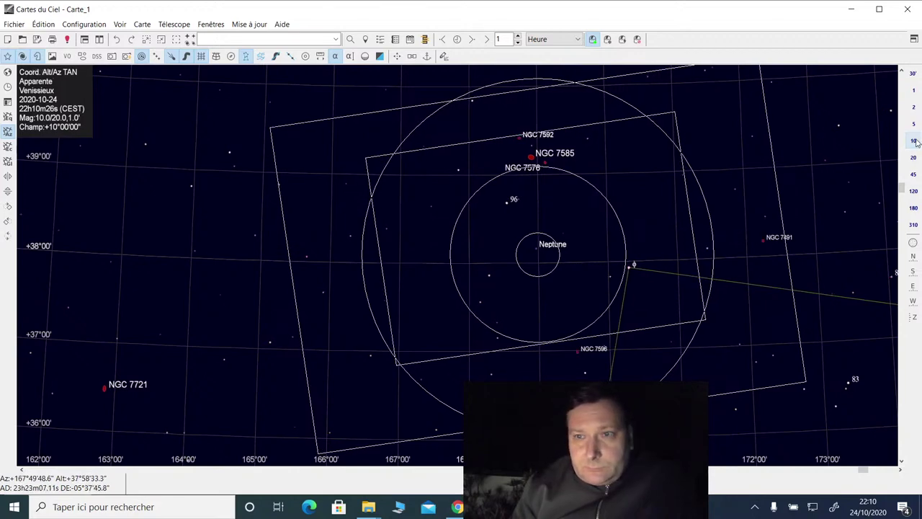
Step: Narrow the chart's field of view through 5° and 2° to 1°, keeping Neptune centred, to examine its moons
click(913, 124)
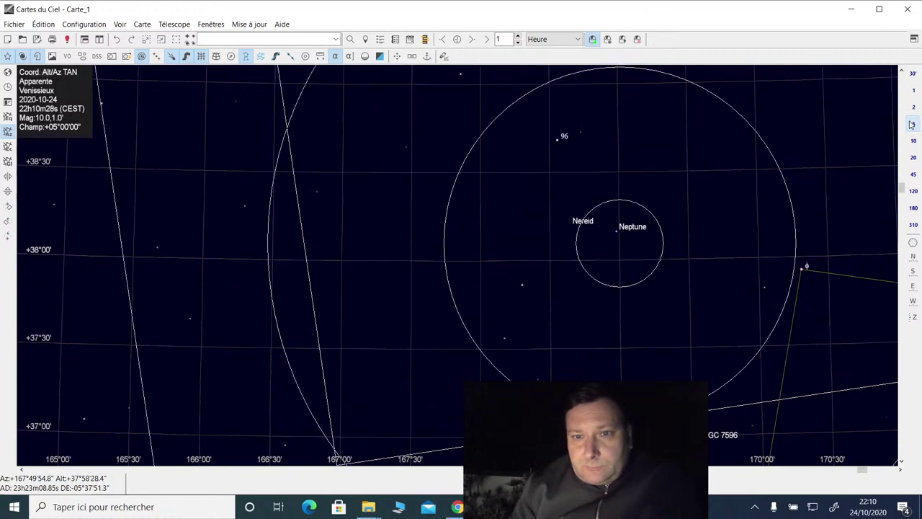
drag(723, 195, 630, 235)
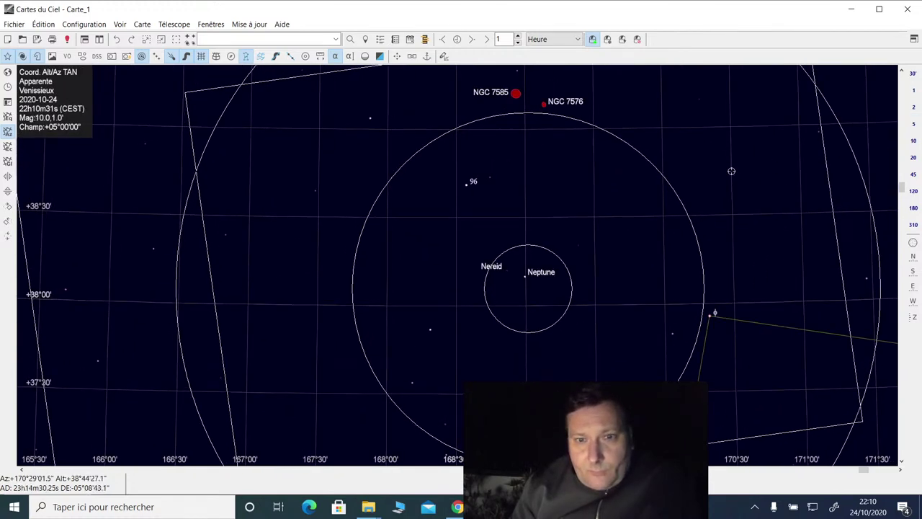
click(915, 105)
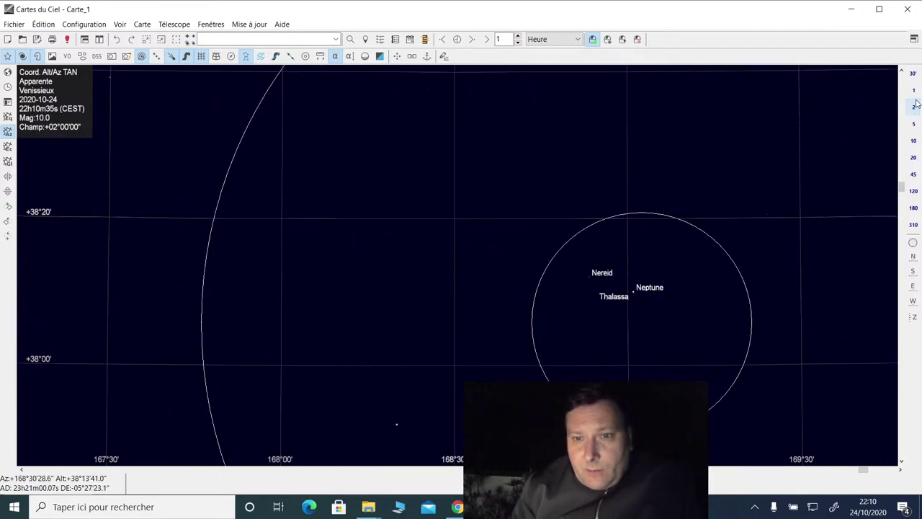
click(914, 90)
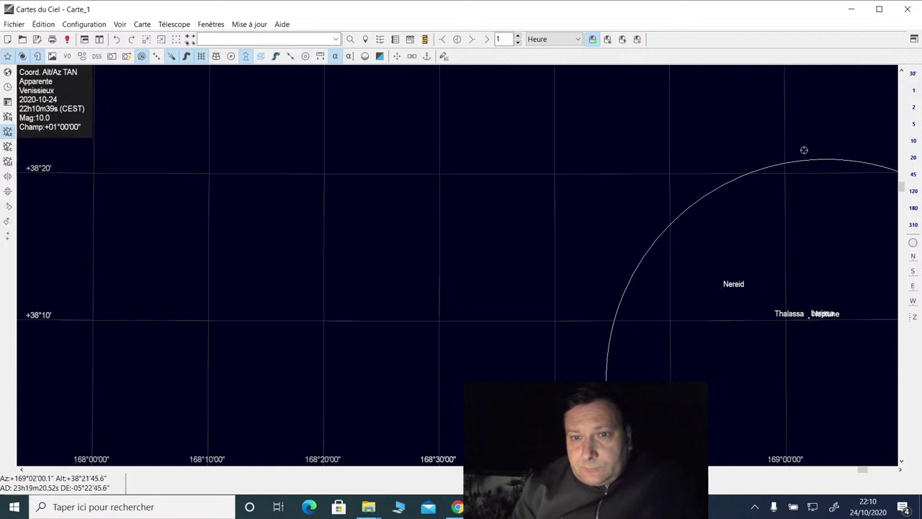
drag(786, 251, 484, 221)
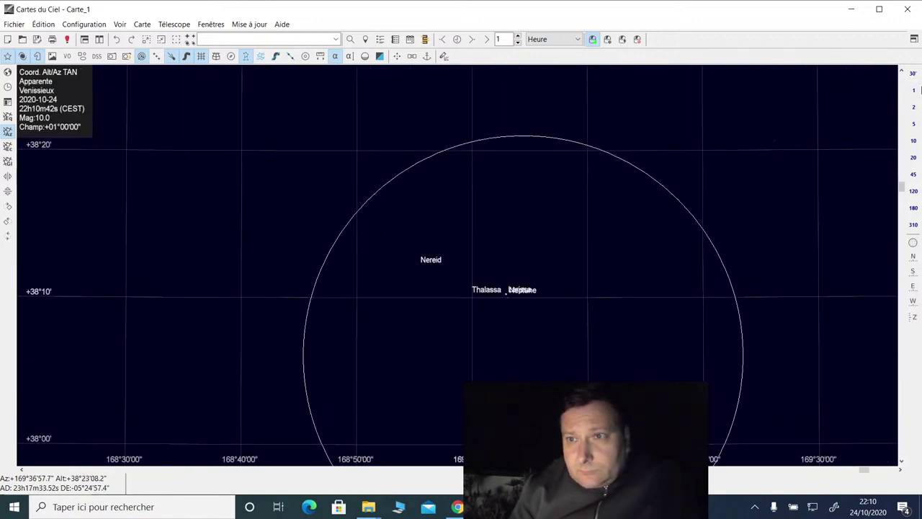
Step: Widen the chart's field of view to 310° to survey the whole sky and narrow it to 45° around Neptune
click(913, 92)
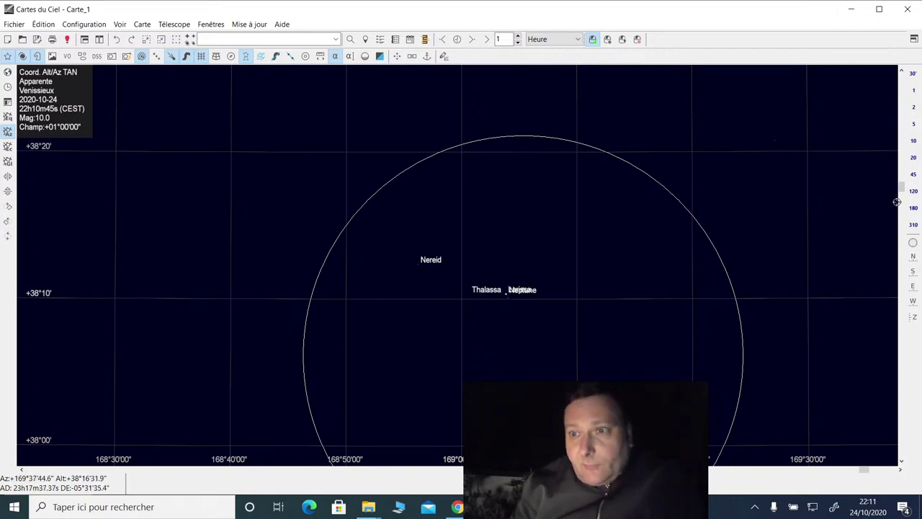
click(913, 224)
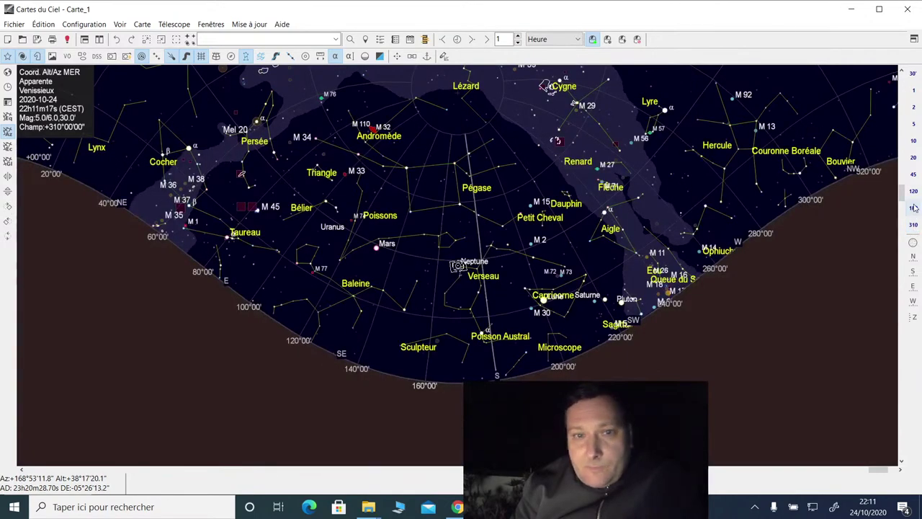
click(914, 207)
click(913, 176)
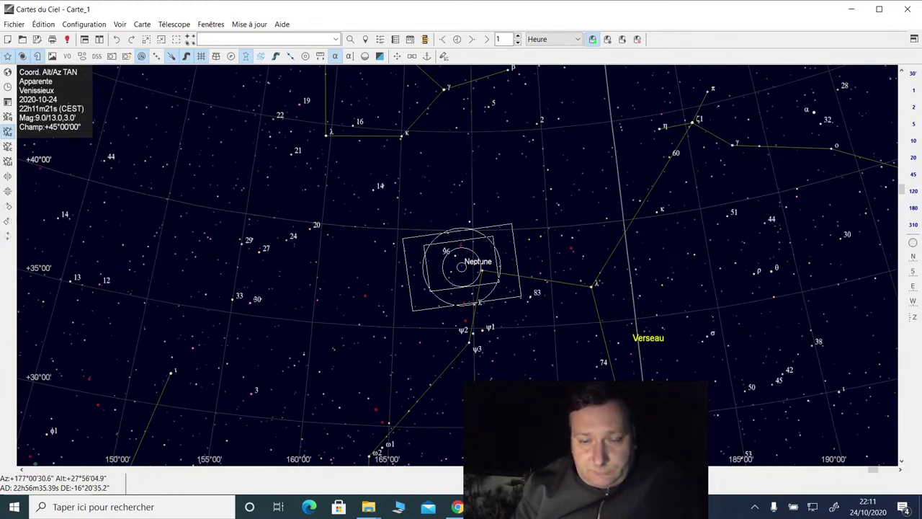
Step: Switch to SharpCap and reduce the capture area around Neptune to 600x400
key(alt+Tab)
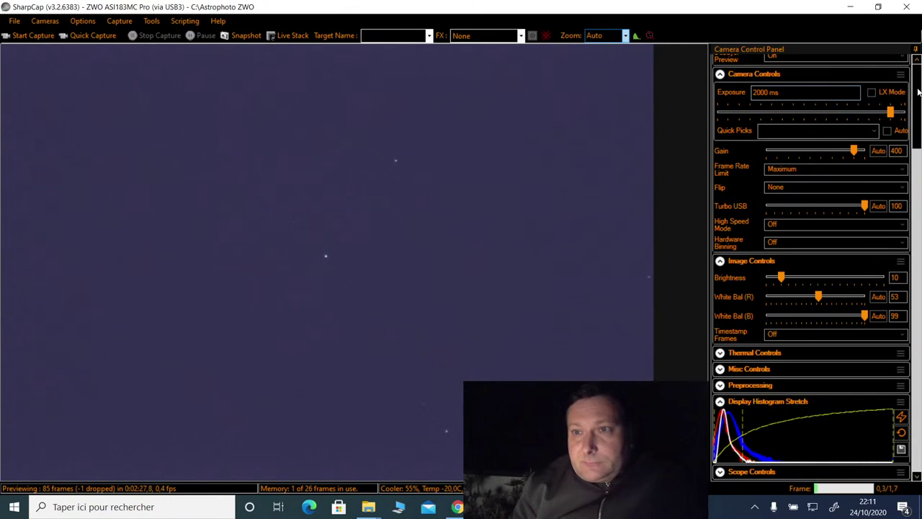
scroll(919, 91, up, 3)
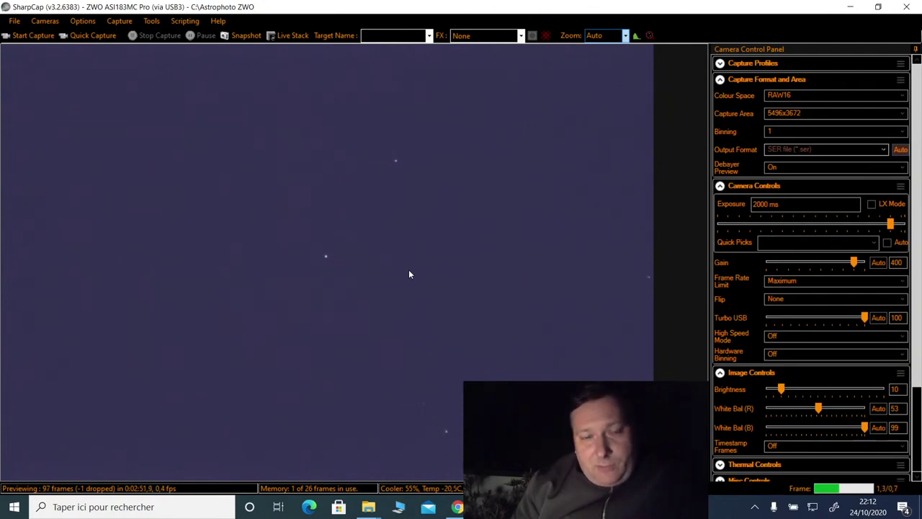
click(819, 113)
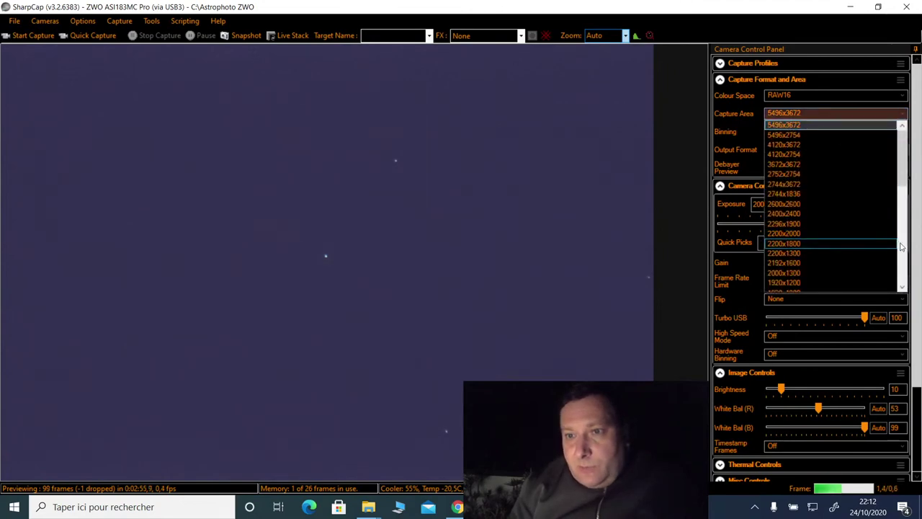
scroll(900, 247, down, 10)
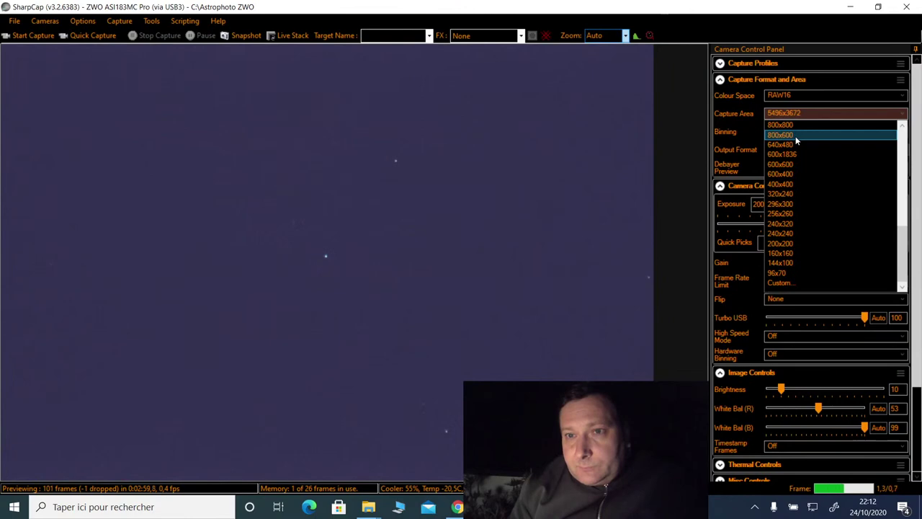
click(795, 173)
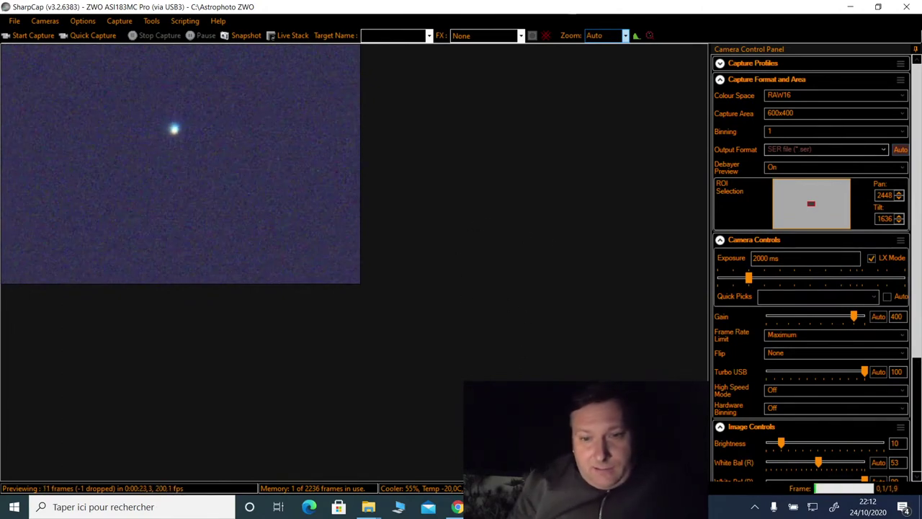
Step: Switch to Cartes du Ciel and examine the sky between Neptune and Mars with the field of view widened to 120°
key(alt+Tab)
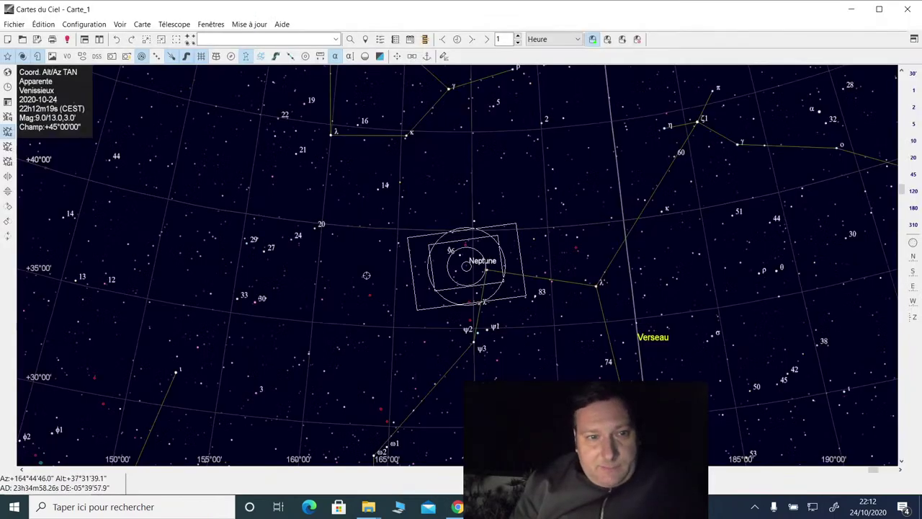
drag(220, 261, 291, 347)
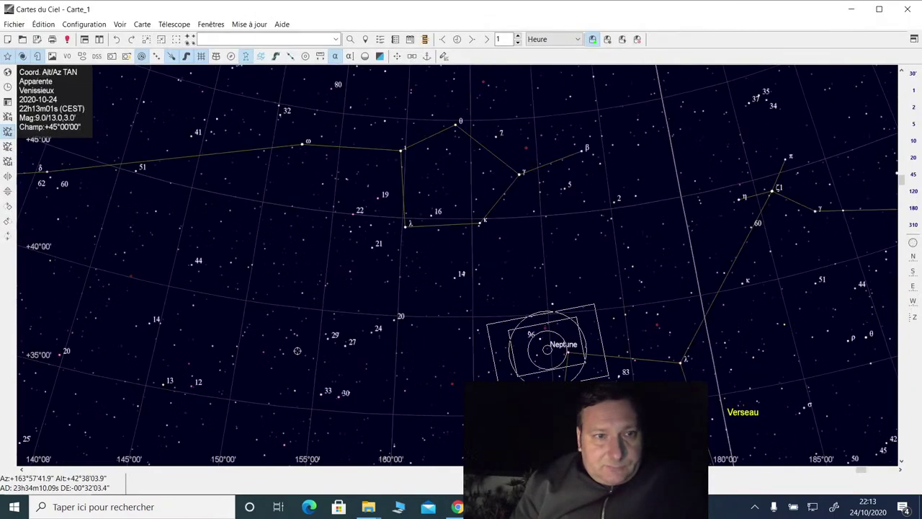
drag(219, 264, 381, 274)
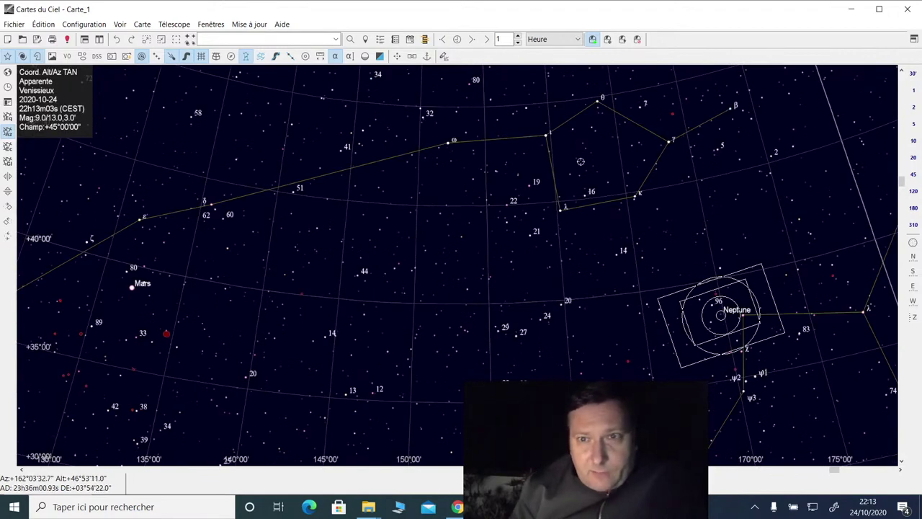
scroll(523, 224, down, 4)
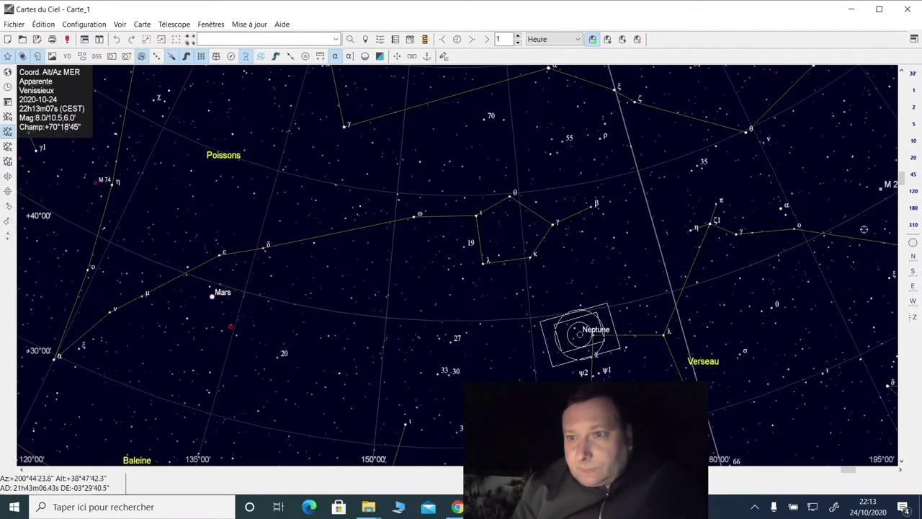
click(915, 193)
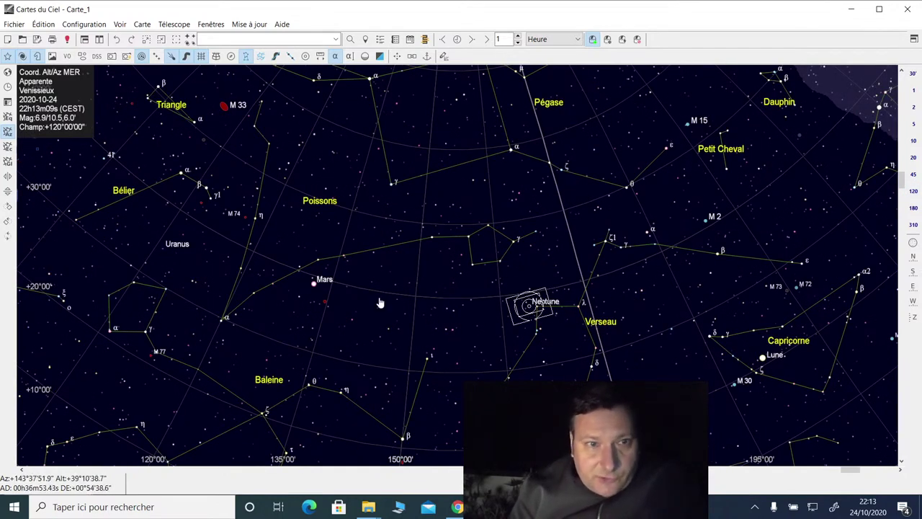
drag(380, 303, 451, 274)
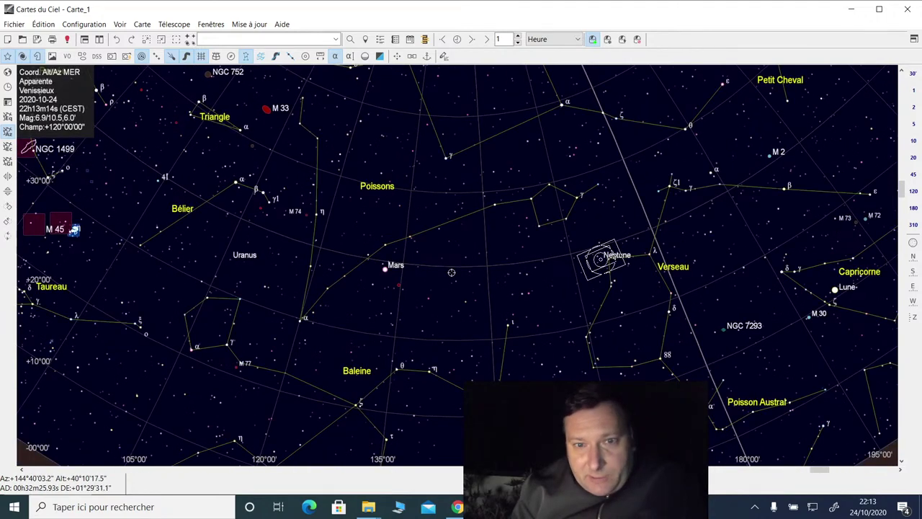
click(913, 190)
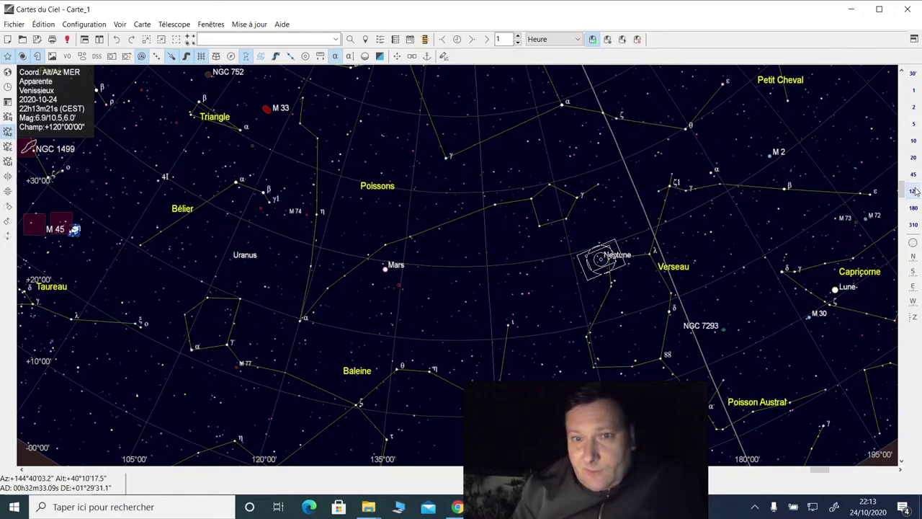
Step: Examine the Pegasus and Andromeda region and locate the planetary nebula NGC7662 on the chart
drag(529, 112, 526, 258)
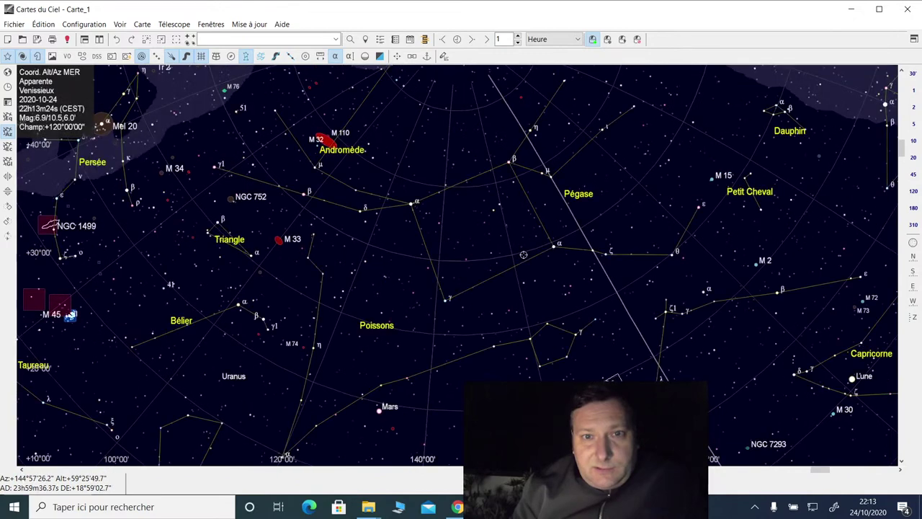
drag(522, 253, 516, 310)
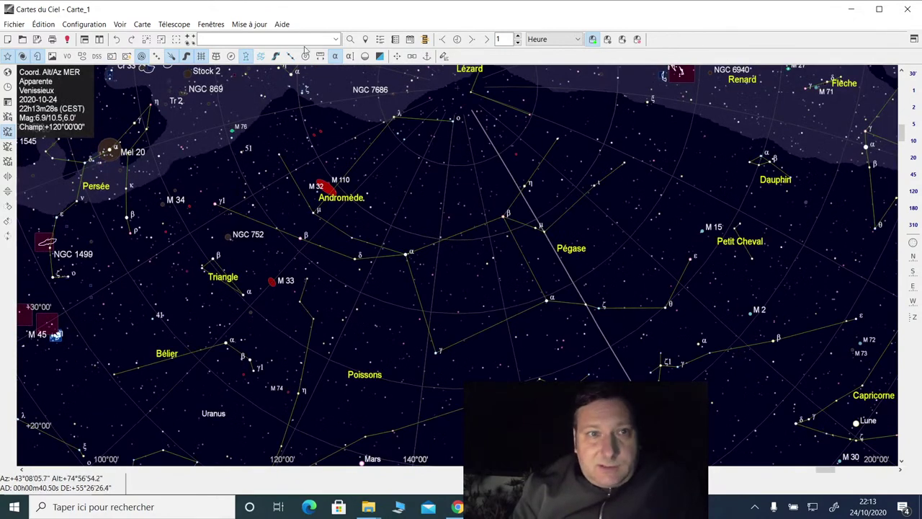
click(336, 39)
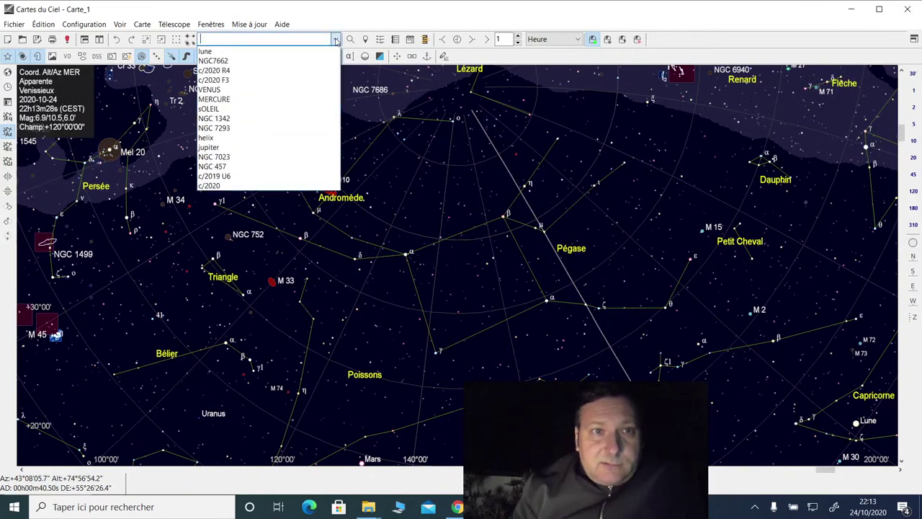
click(269, 62)
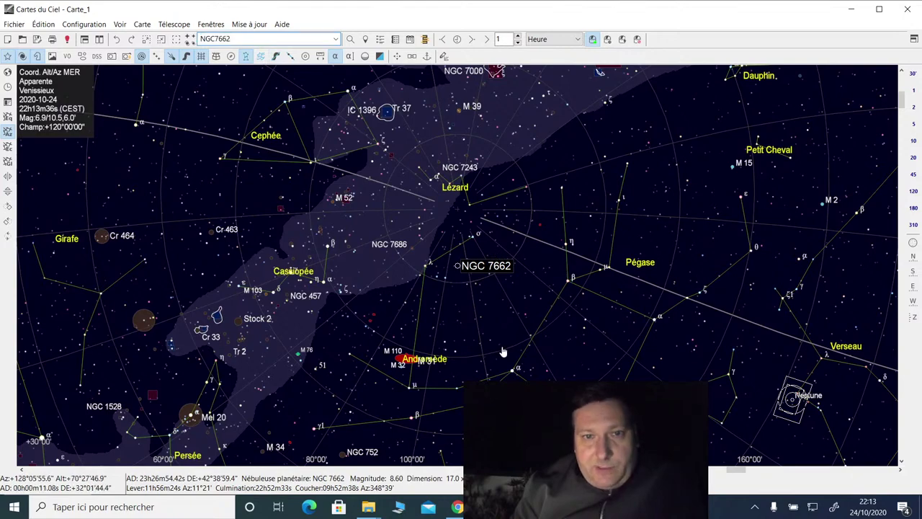
Step: Bring Mars back into the chart, select it and slew the telescope to it
drag(503, 350, 409, 208)
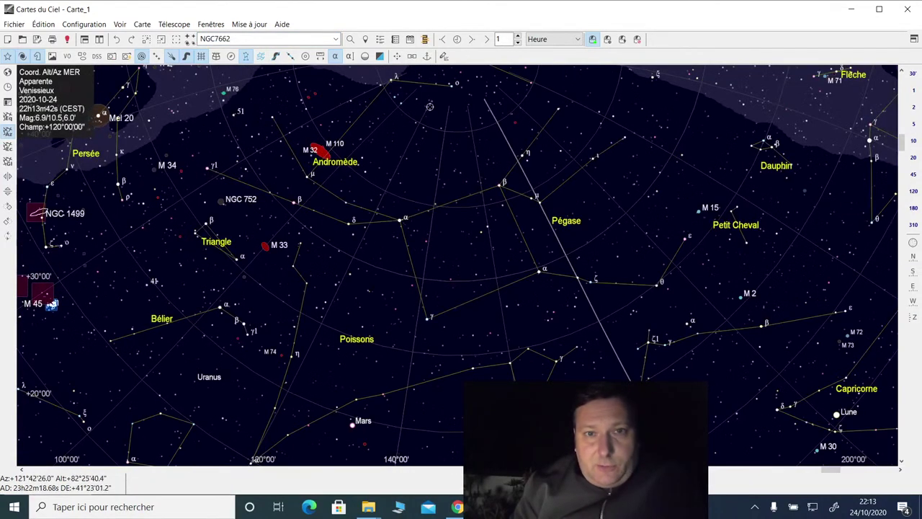
drag(490, 377, 505, 254)
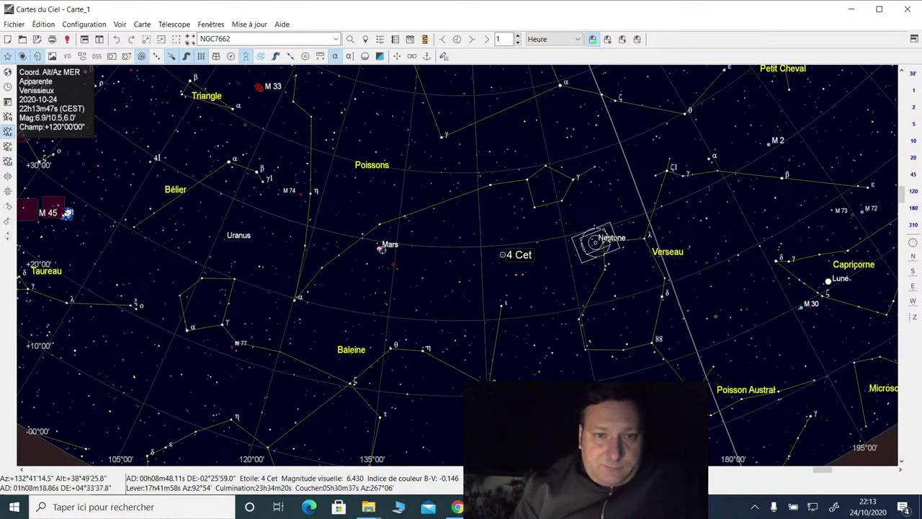
click(380, 252)
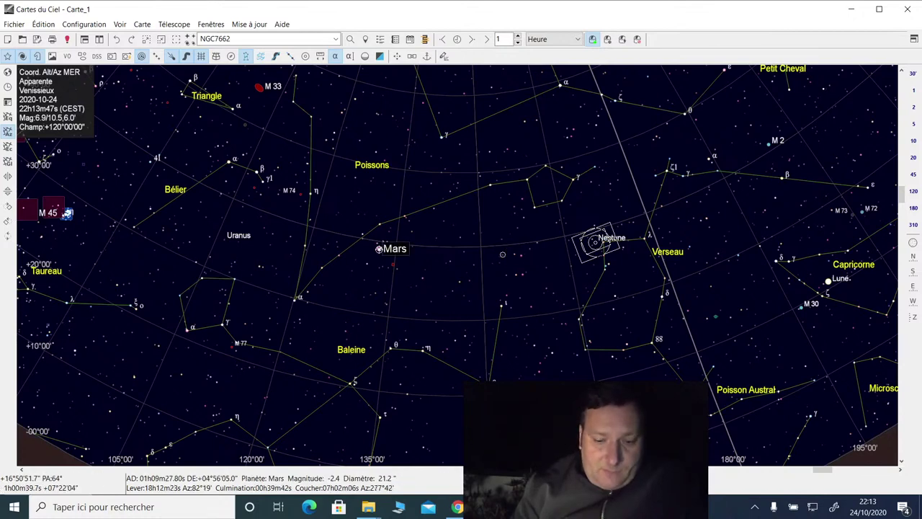
right_click(380, 249)
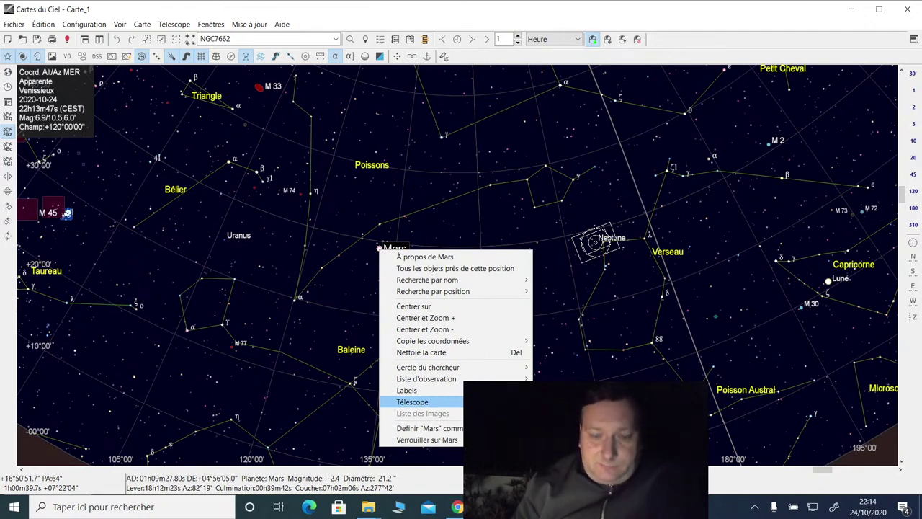
click(547, 403)
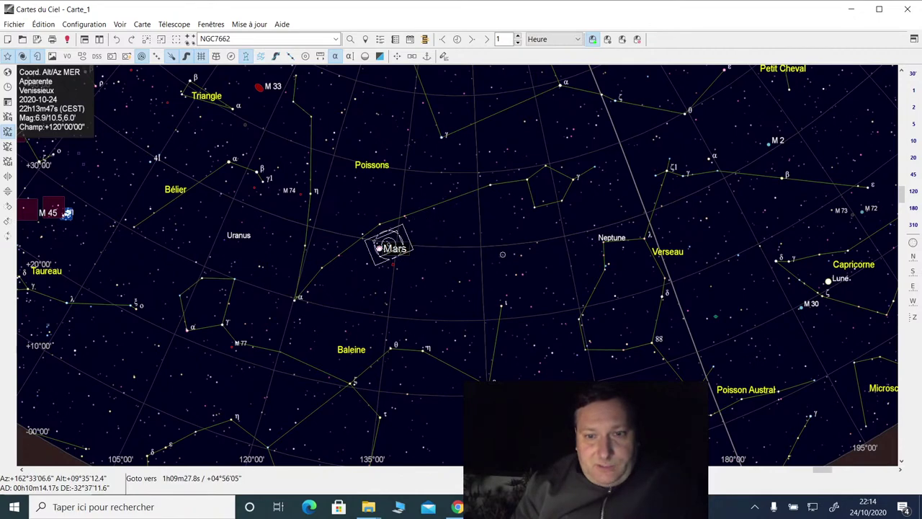
Step: Switch to SharpCap and overlay a crosshair reticle on the preview of Mars for centring
key(alt+Tab)
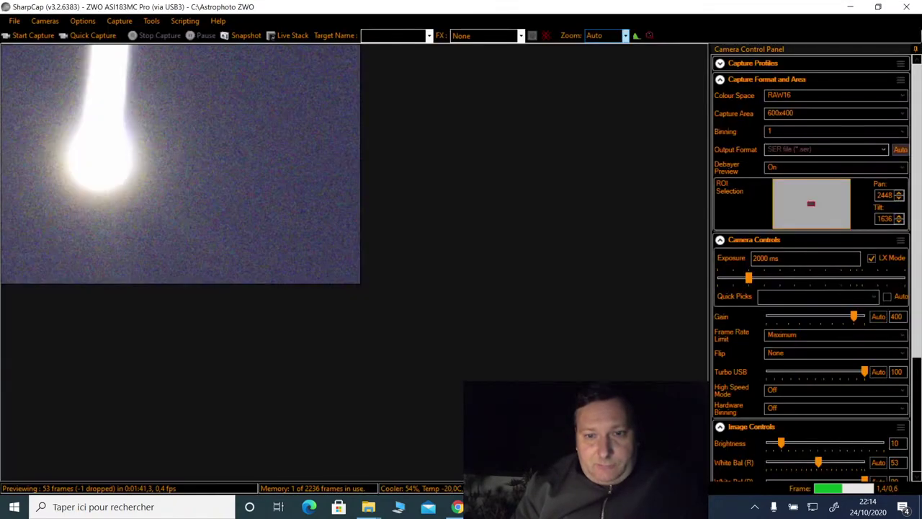
click(547, 37)
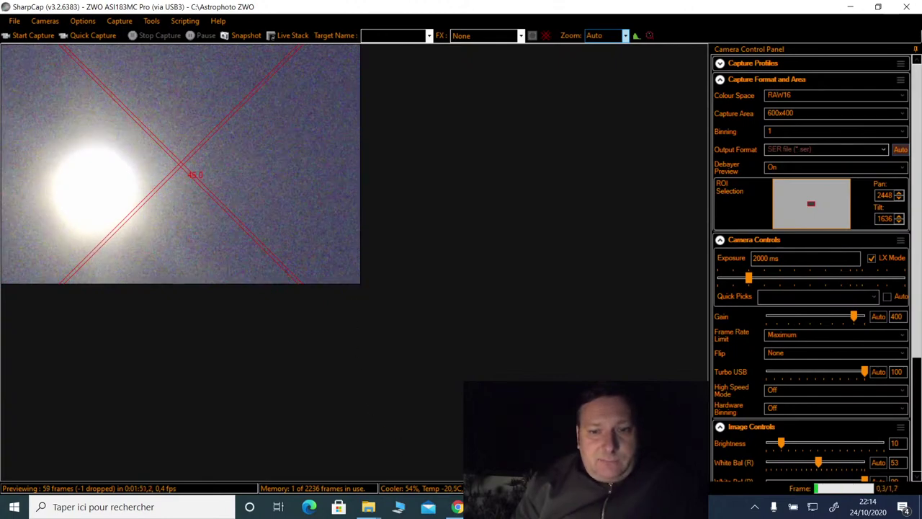
Step: Switch to Cartes du Ciel, set the chart's field of view to 45° and slew the telescope to Neptune
key(alt+Tab)
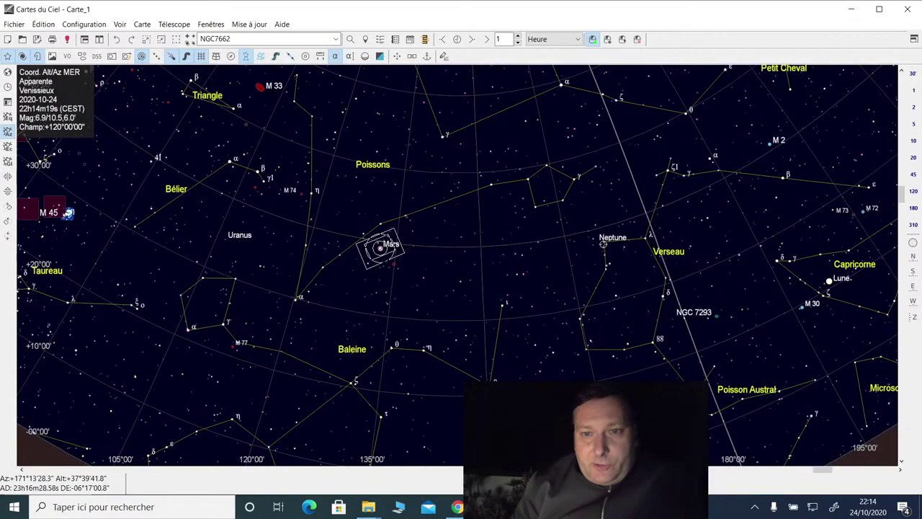
click(914, 158)
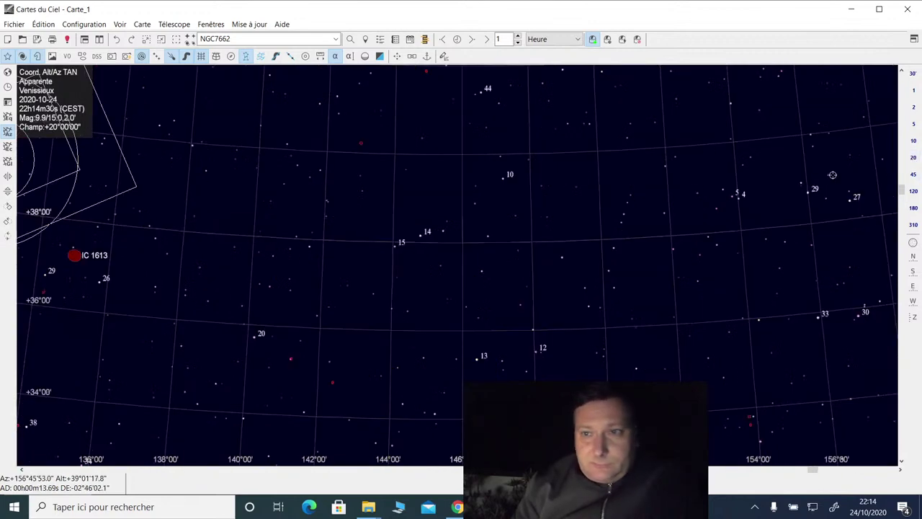
click(914, 174)
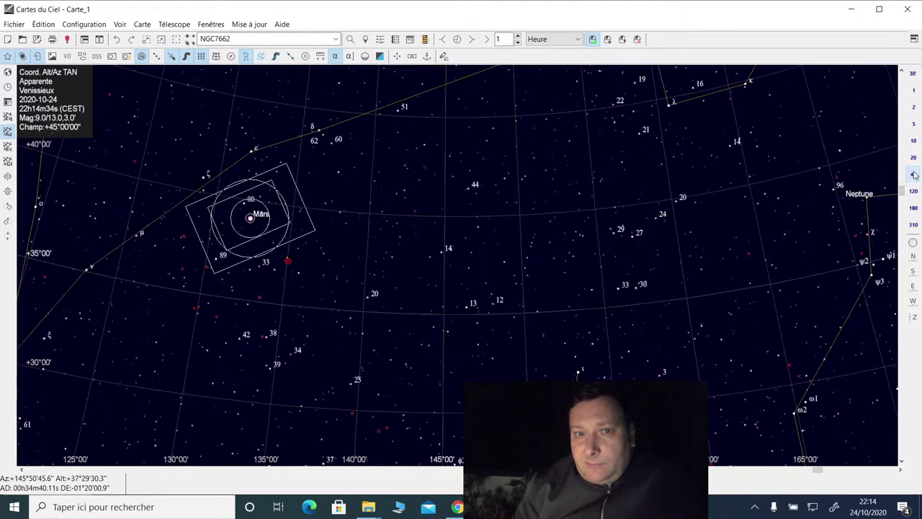
click(843, 197)
right_click(843, 198)
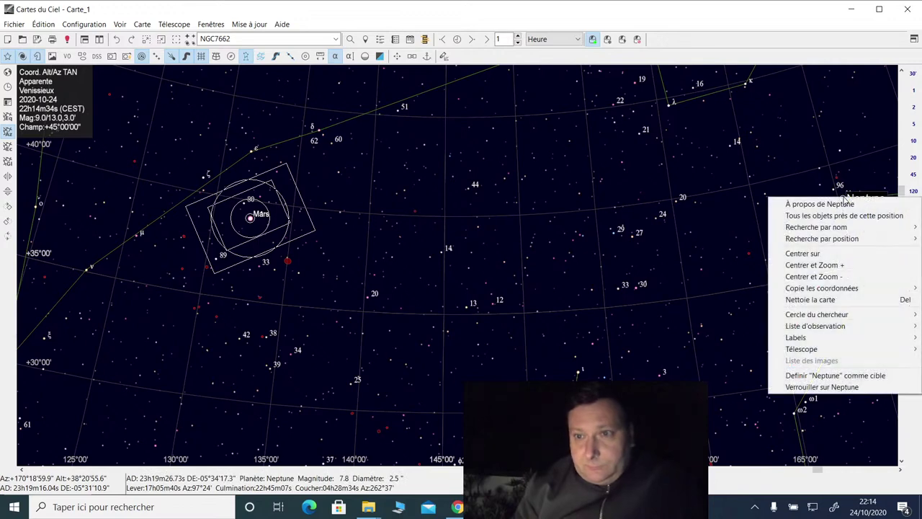
mouse_move(840, 350)
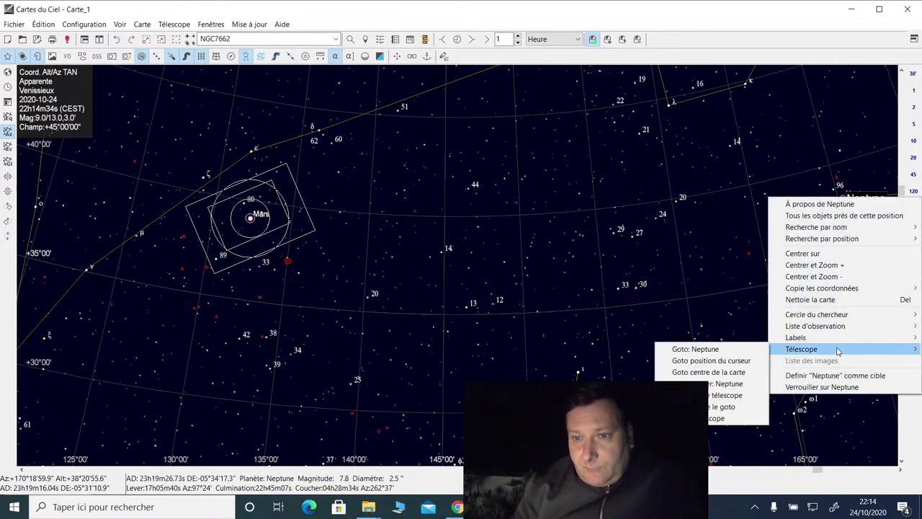
click(718, 351)
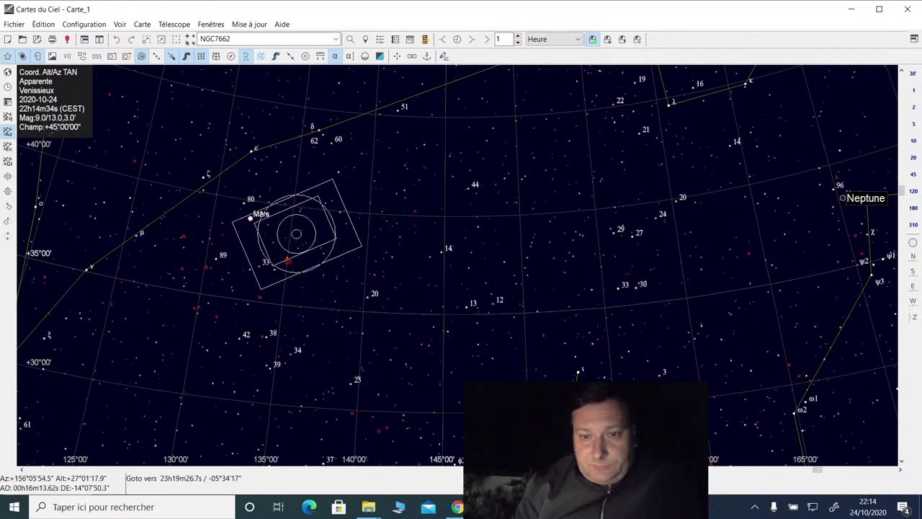
Step: Switch to SharpCap, enlarge the capture area to 800x800 and look through the larger sizes to find Neptune
key(alt+Tab)
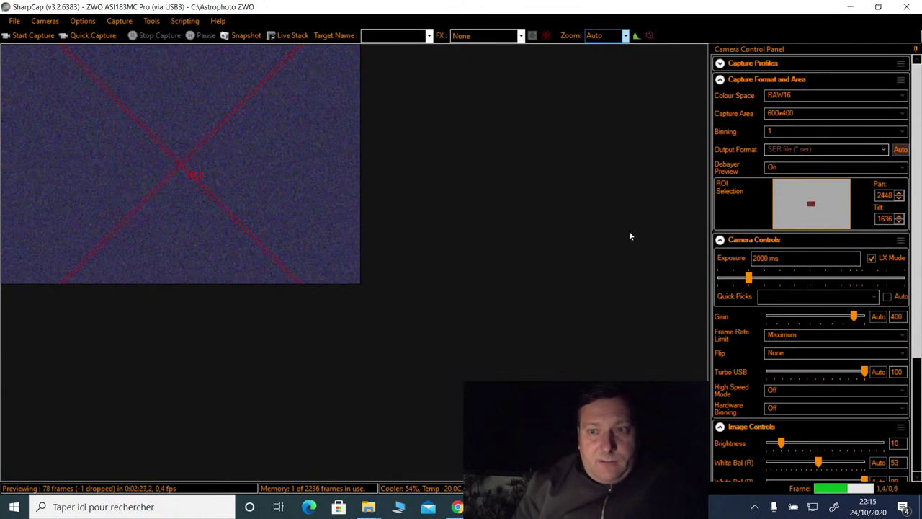
click(797, 113)
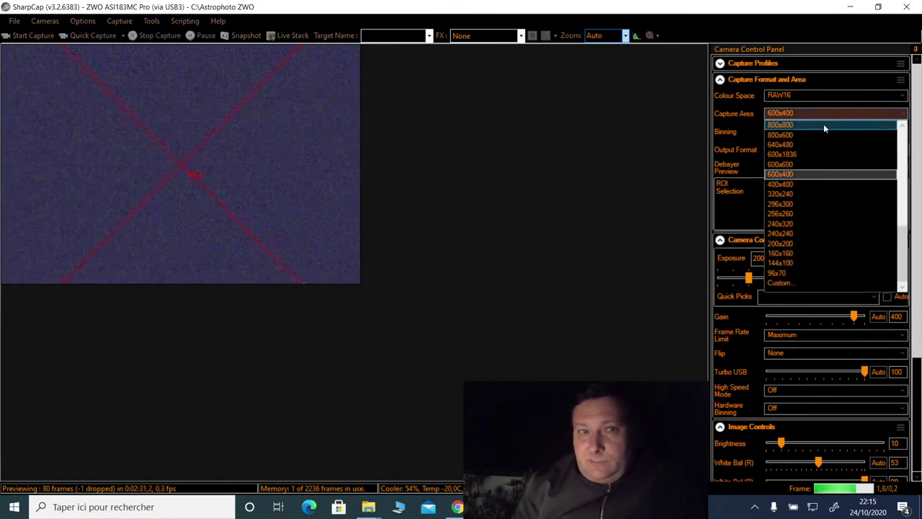
click(824, 125)
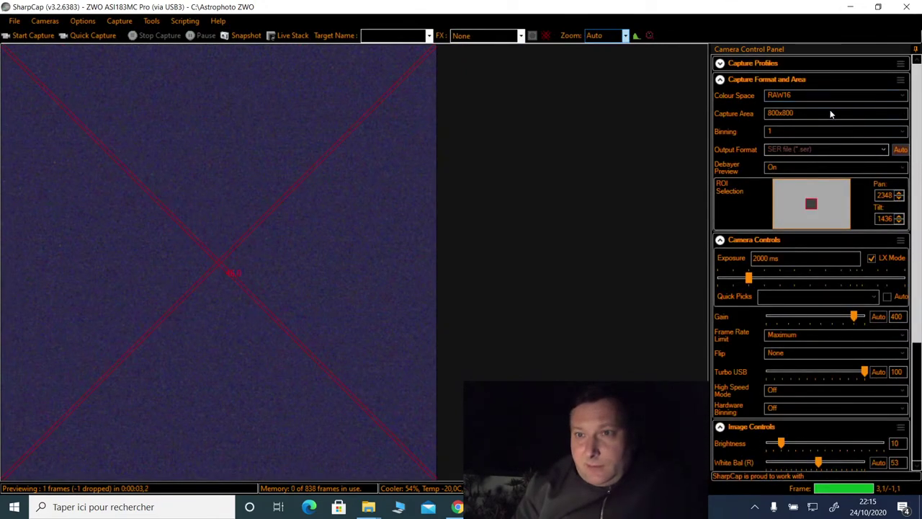
click(830, 114)
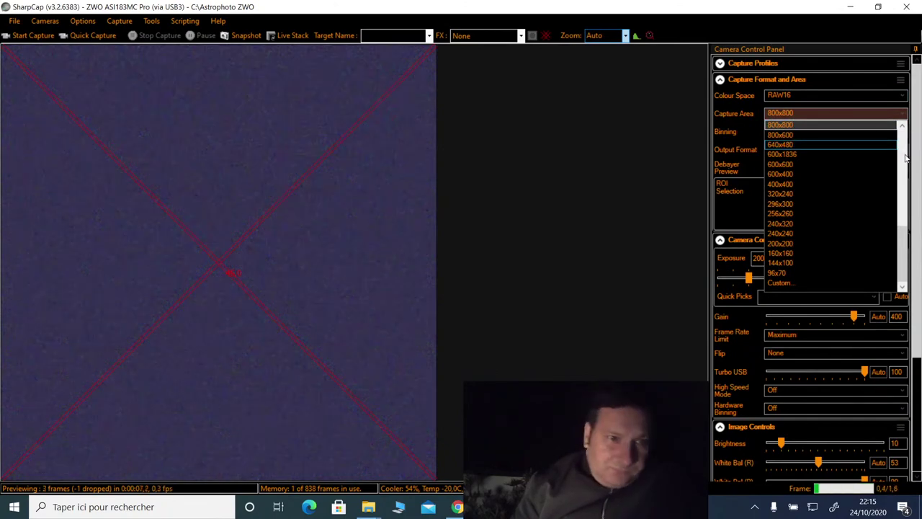
click(906, 156)
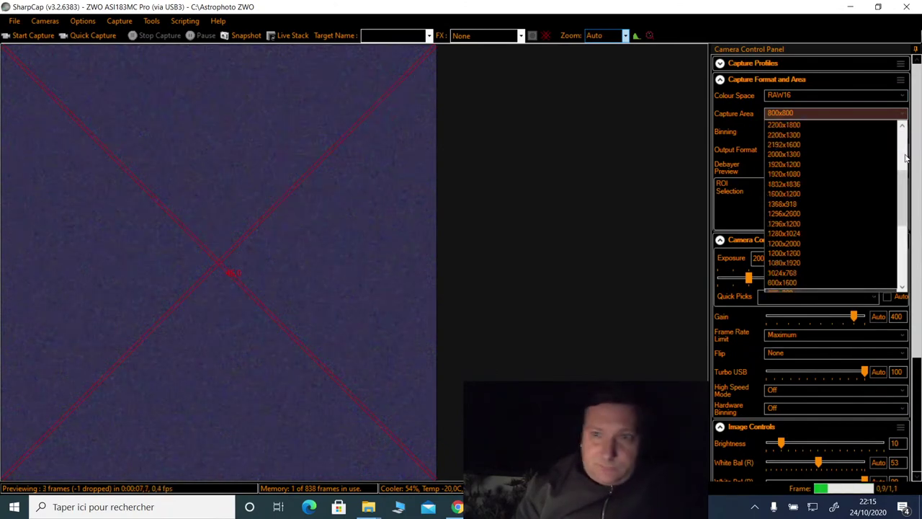
Step: Set the capture area to 2200x1800, and switch to Cartes du Ciel to slew the telescope to Mars
click(795, 125)
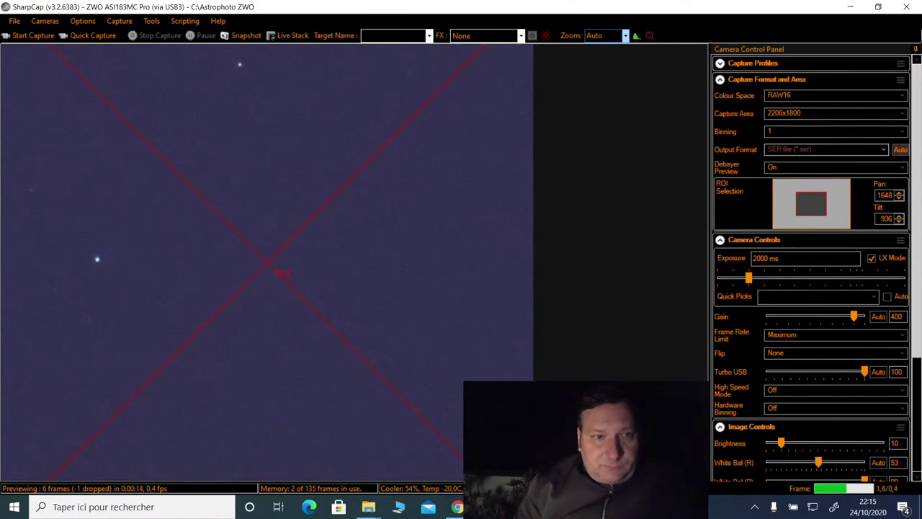
key(alt+Tab)
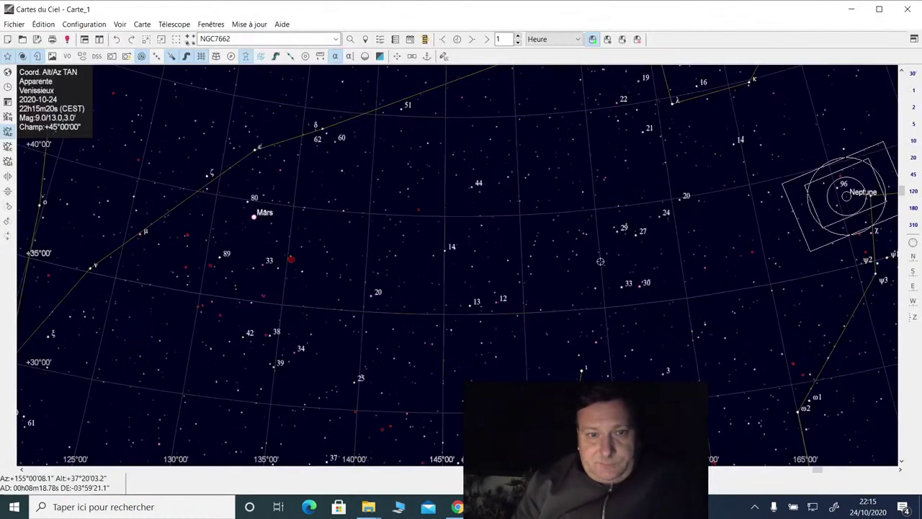
click(256, 218)
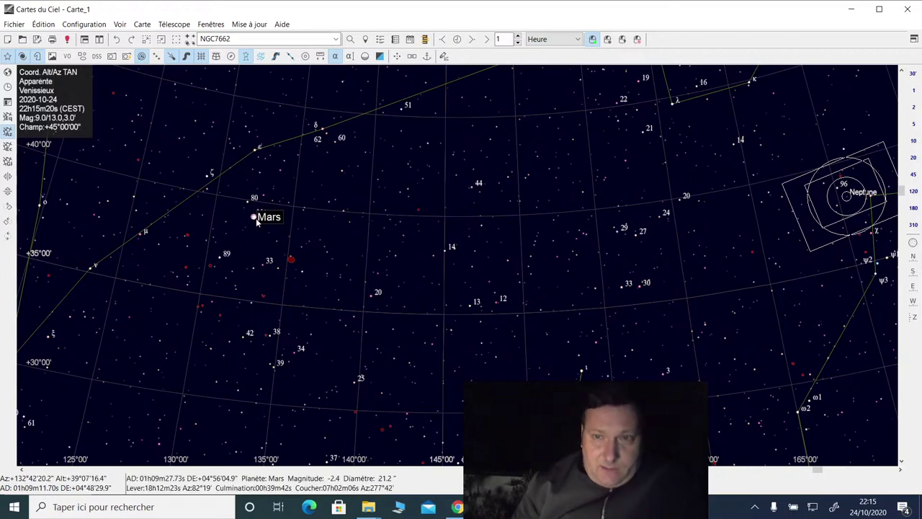
right_click(255, 217)
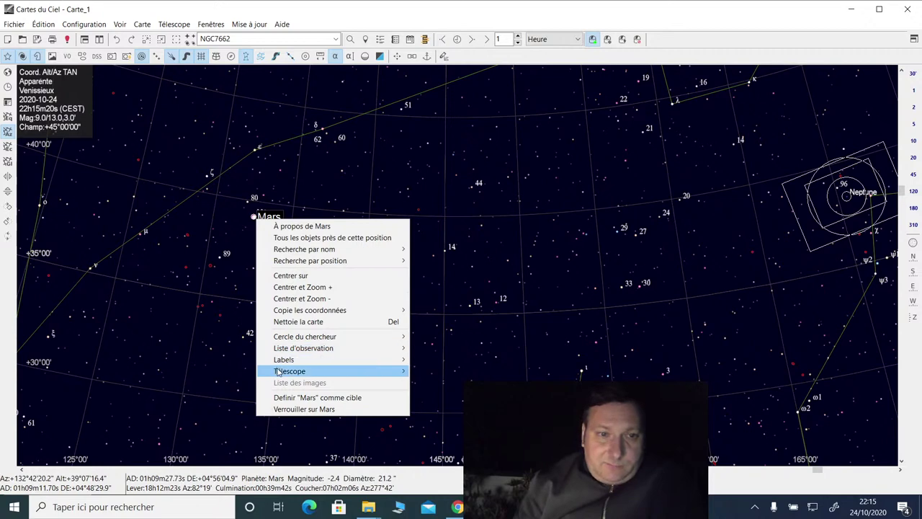
mouse_move(278, 371)
click(427, 371)
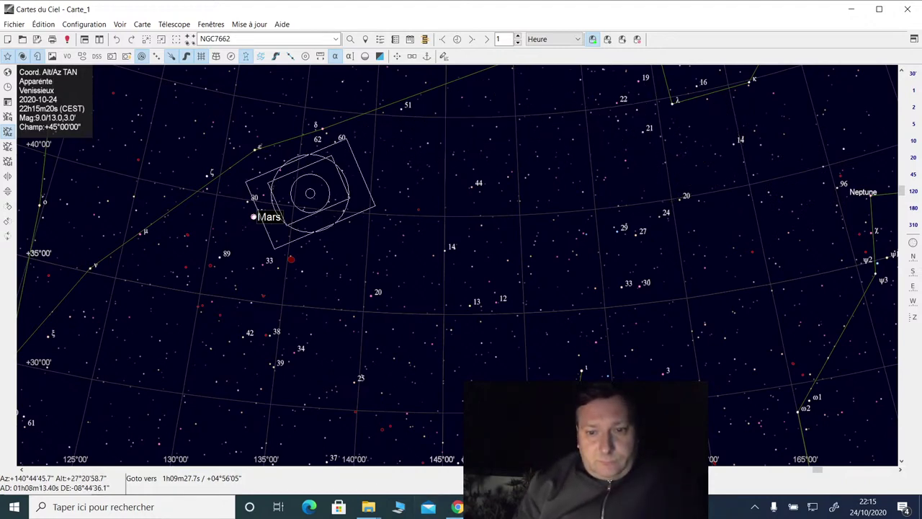
Step: Switch back to SharpCap and lower the camera gain to 250
key(alt+Tab)
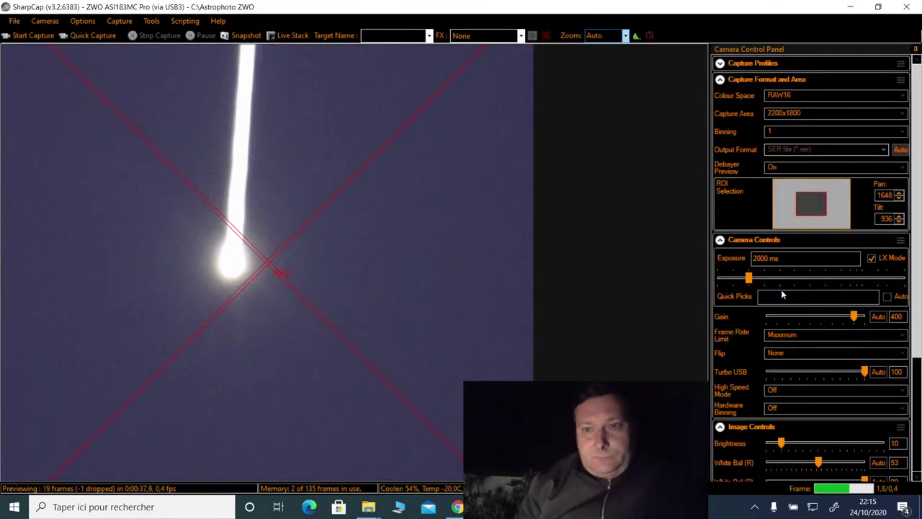
click(790, 318)
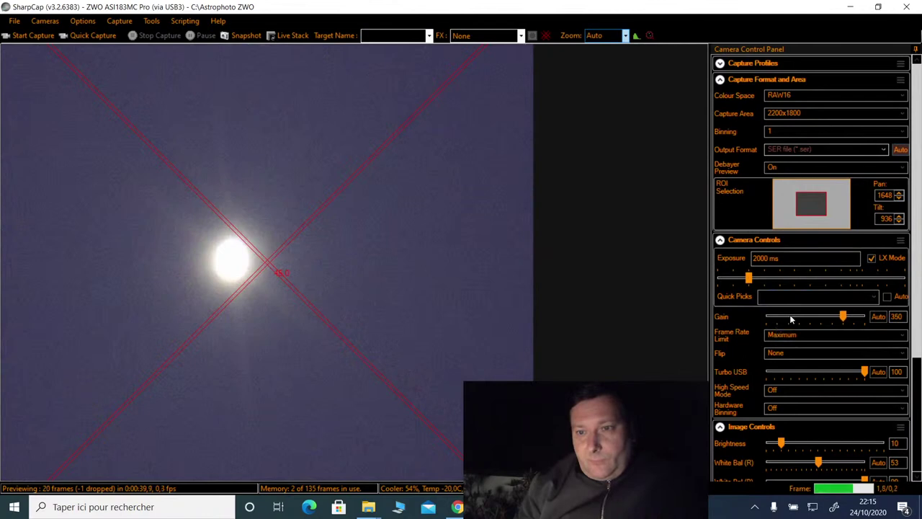
click(789, 315)
click(790, 316)
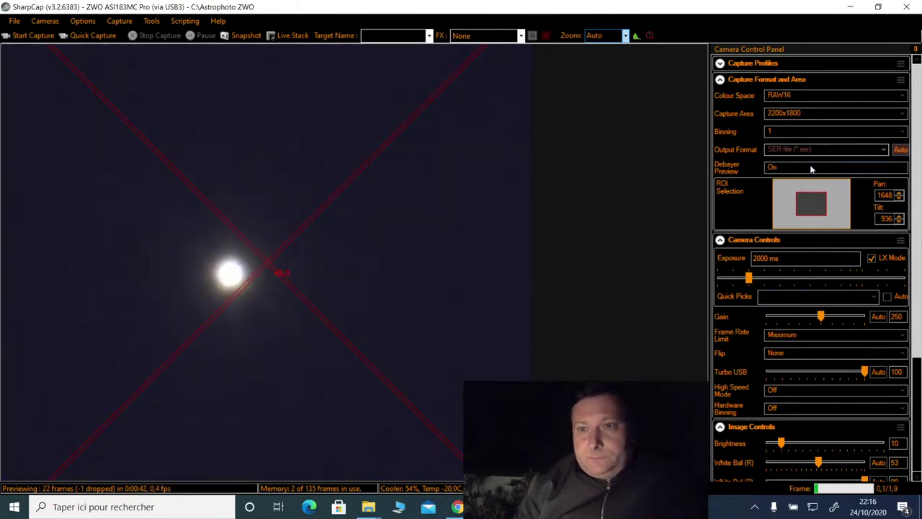
Step: Reduce the capture area to 600x400
click(805, 115)
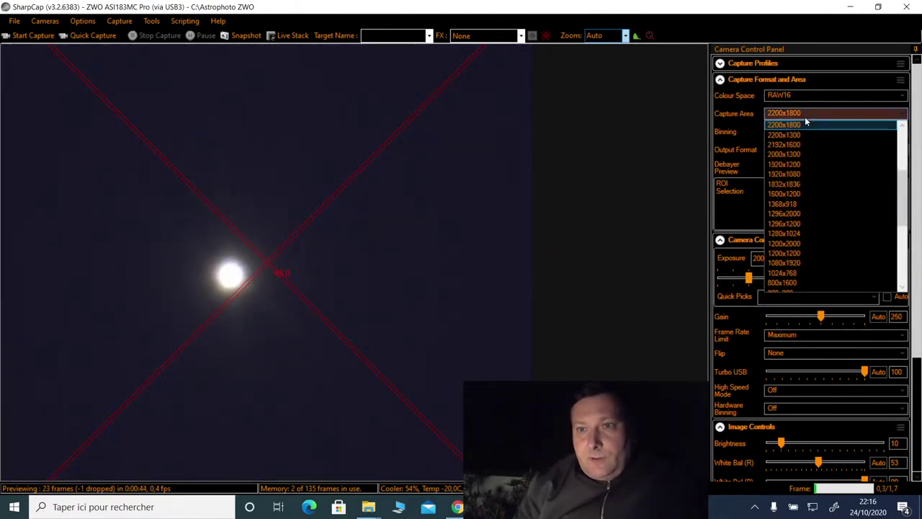
click(901, 249)
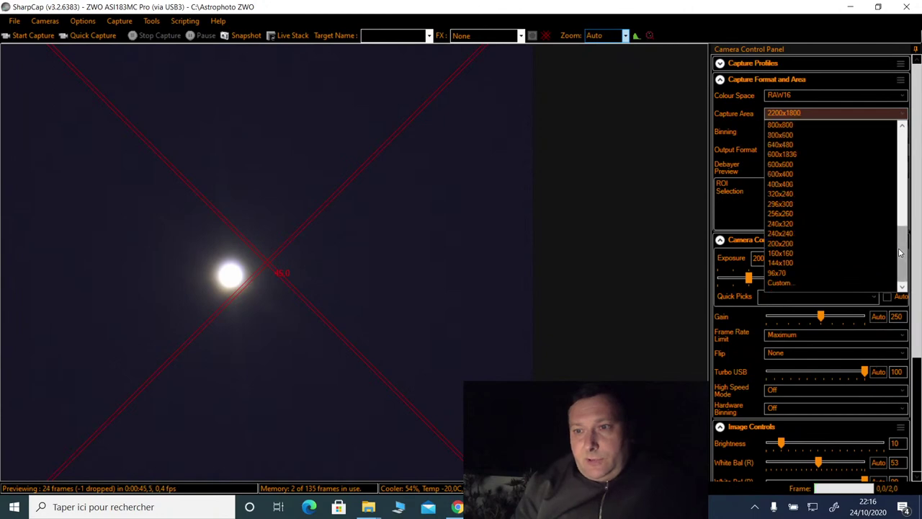
click(784, 174)
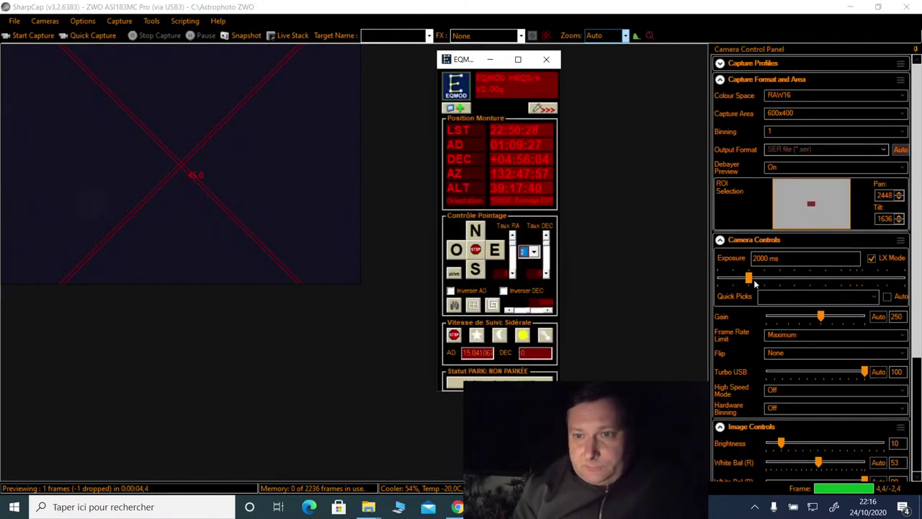
Step: Turn off LX Mode and lower the exposure to 125 ms
click(872, 261)
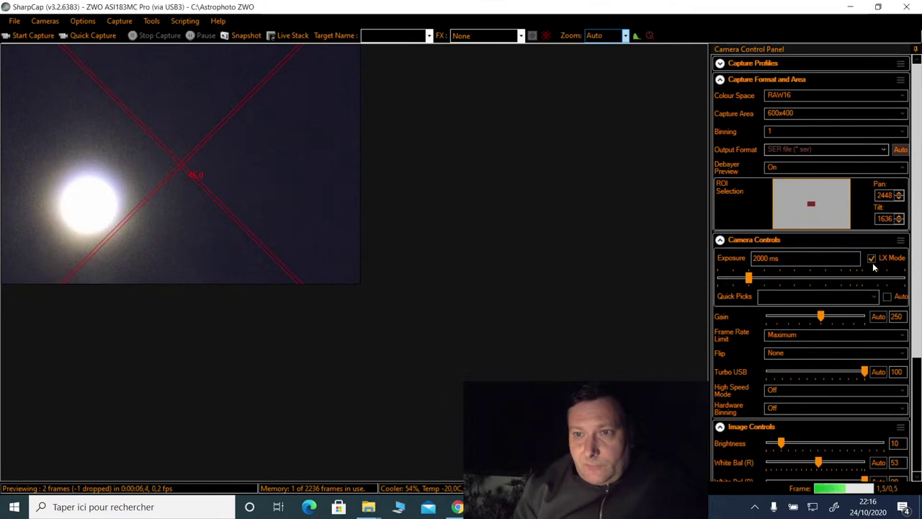
click(807, 273)
click(807, 273)
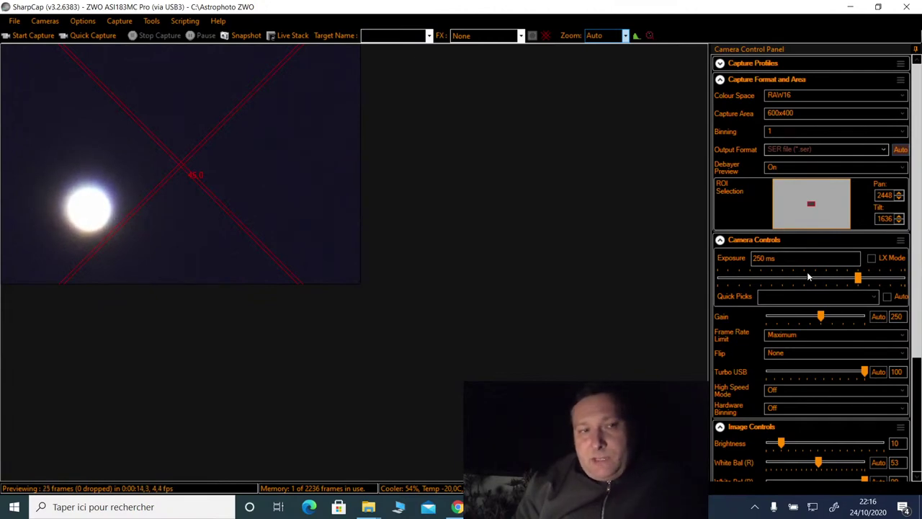
click(807, 276)
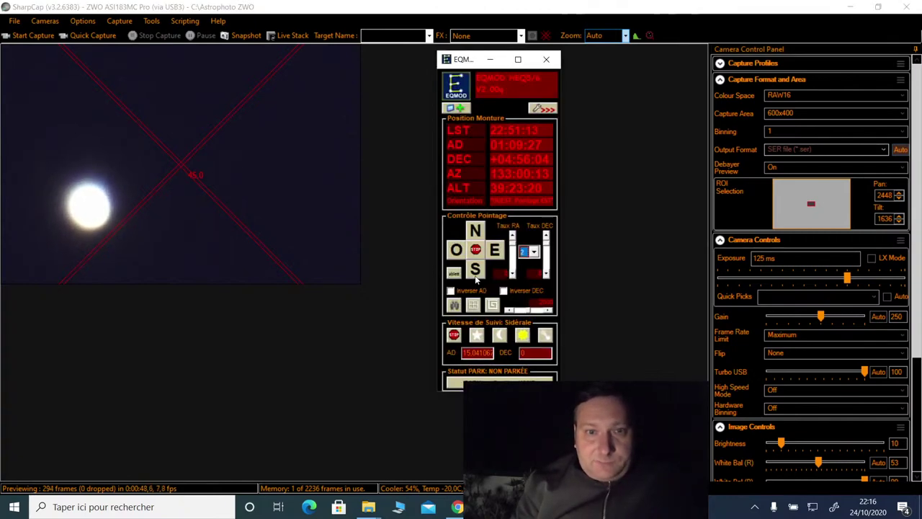
Step: Nudge the mount with the EQMOD direction controls to centre Mars on the reticule
click(475, 269)
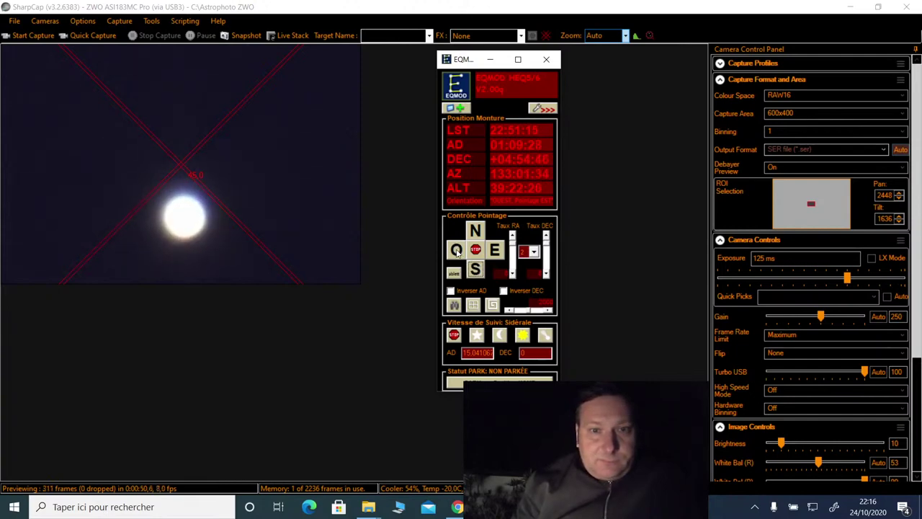
click(456, 248)
click(496, 258)
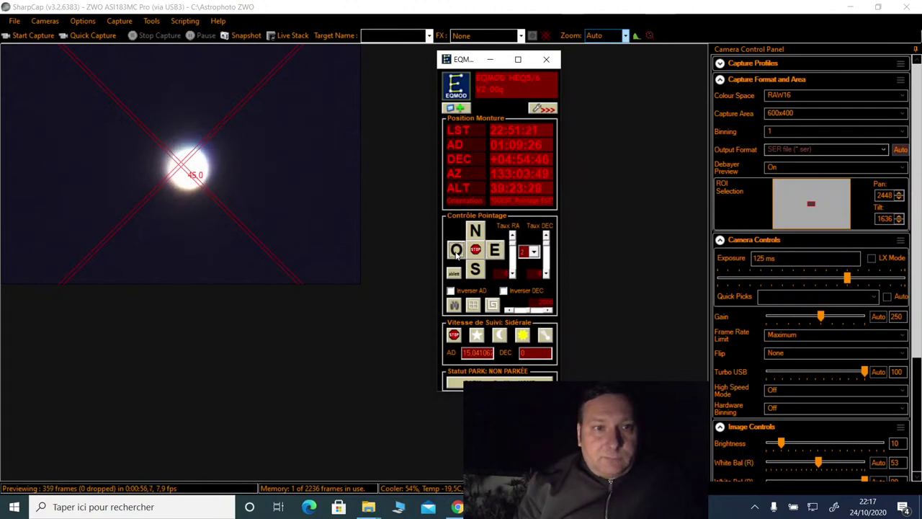
click(456, 251)
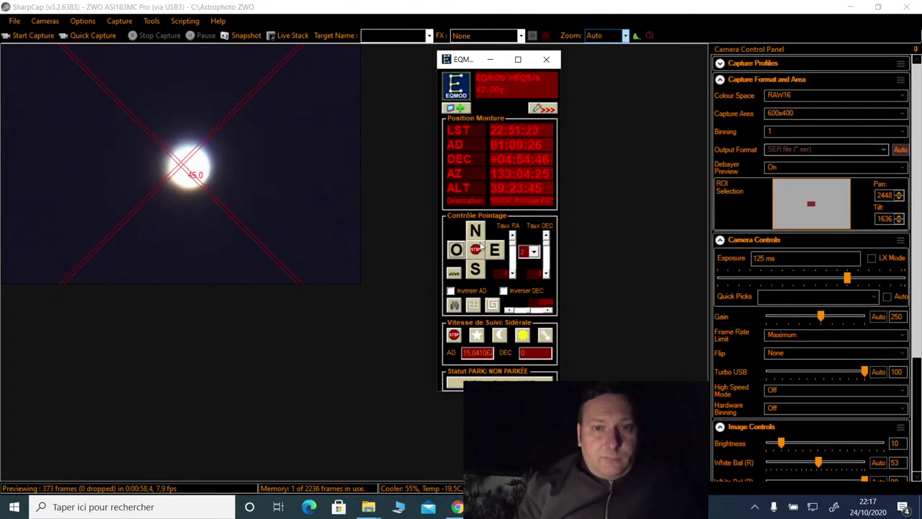
click(480, 236)
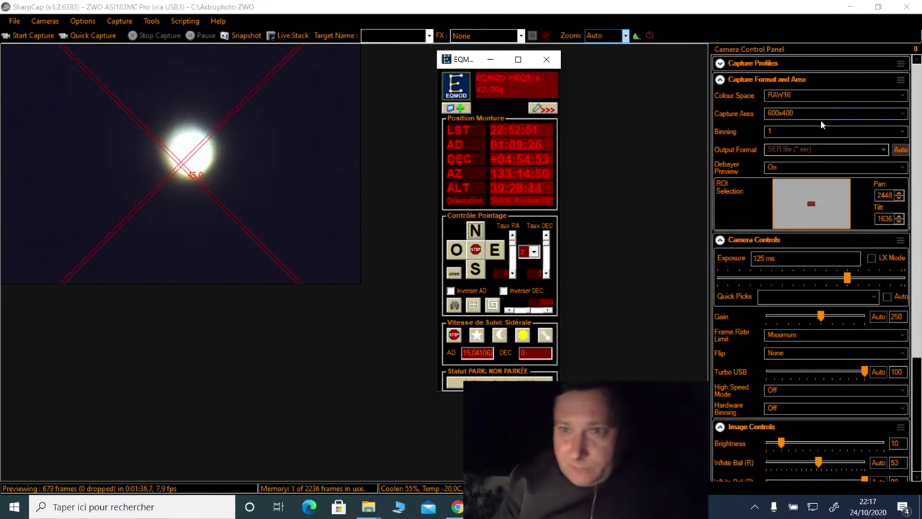
Step: Lower the exposure step by step to 1,95 ms
click(785, 277)
click(785, 277)
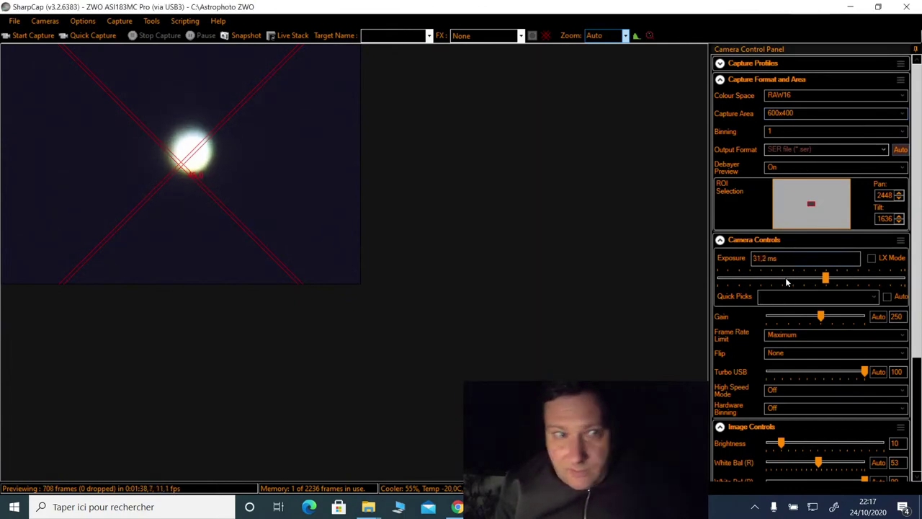
click(785, 277)
click(785, 277)
click(785, 277)
click(787, 281)
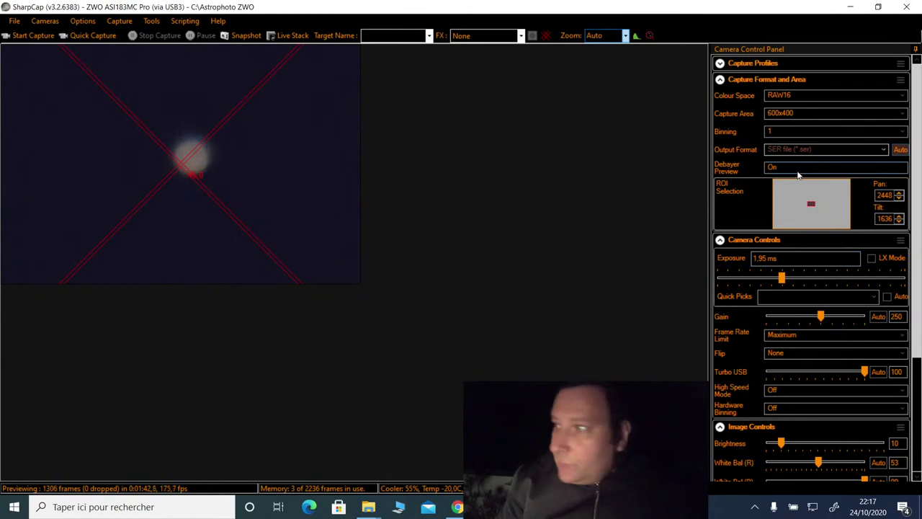
Step: Set the preview zoom to 250% and remove the reticule overlay from the image
click(609, 36)
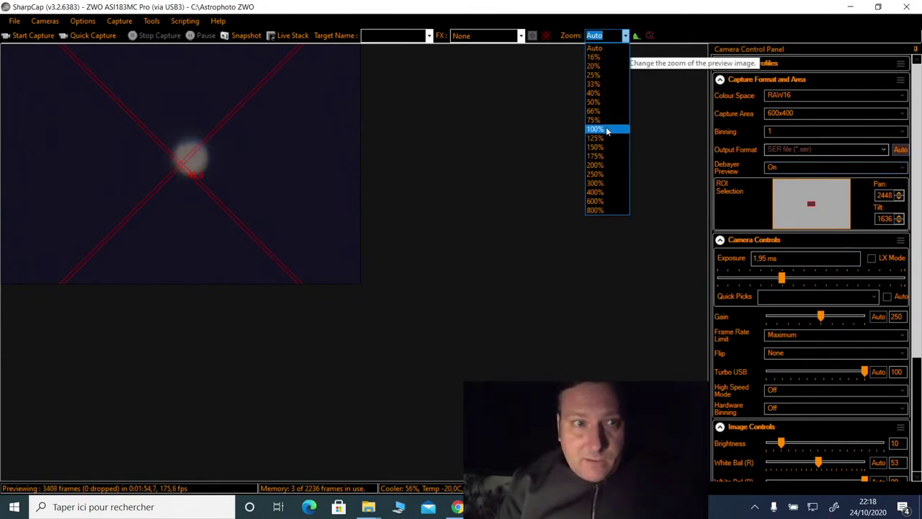
click(611, 173)
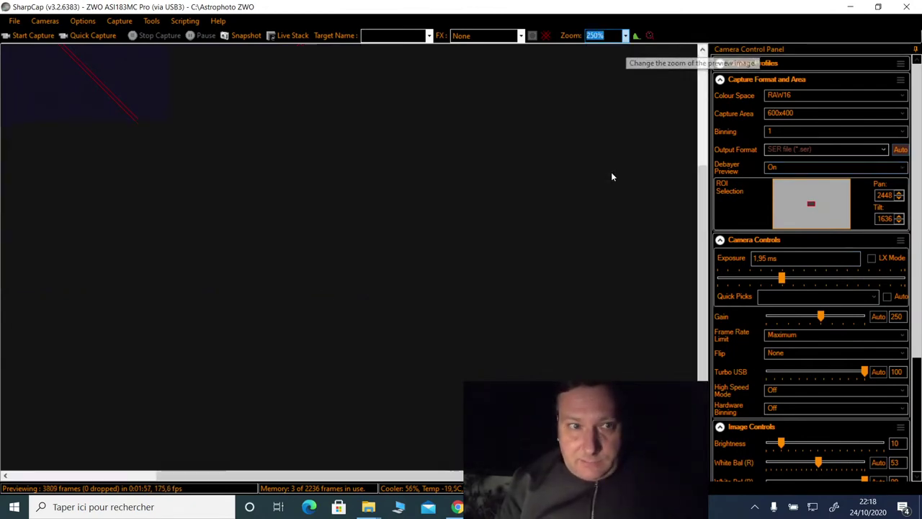
click(545, 36)
click(545, 36)
click(545, 36)
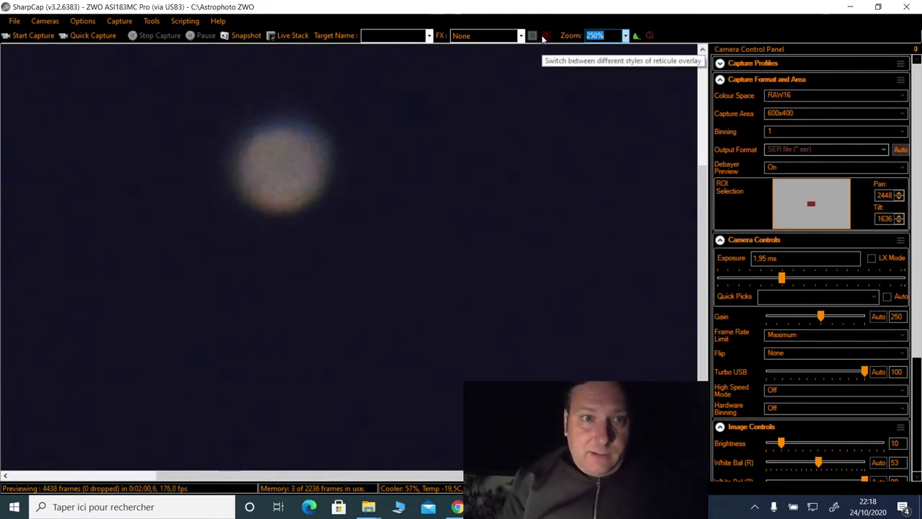
Step: Reduce the capture area to 240x240 and reset the display histogram stretch
click(811, 115)
click(802, 232)
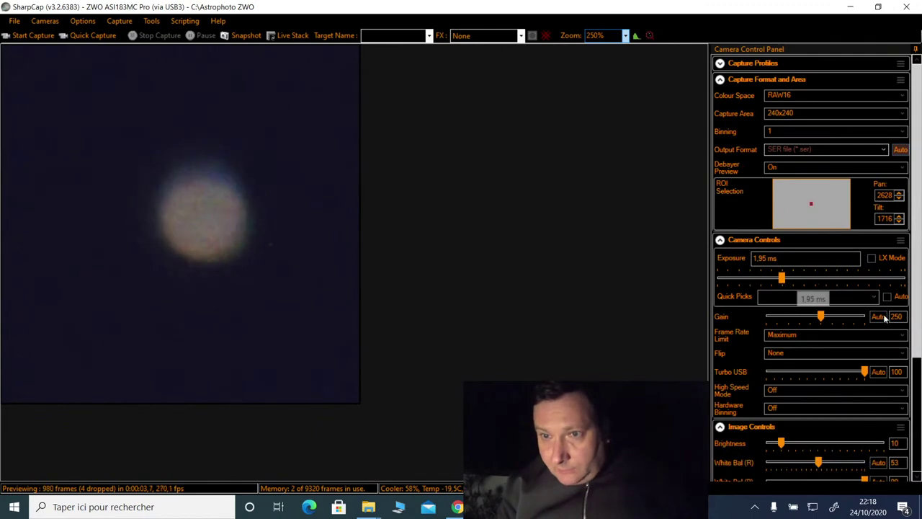
scroll(916, 389, down, 3)
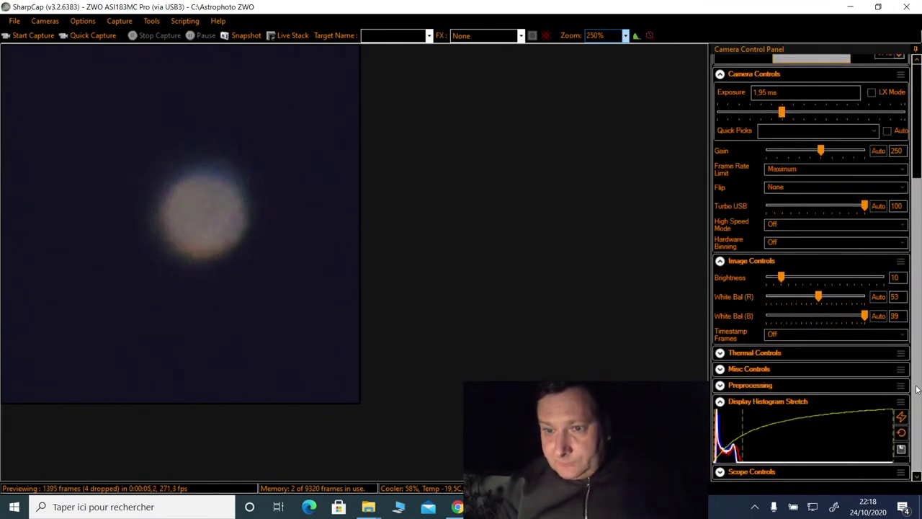
click(902, 433)
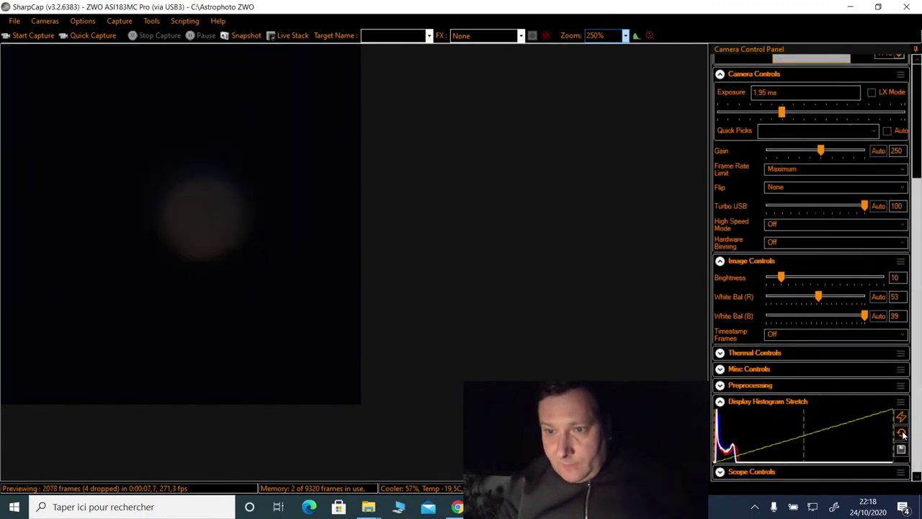
Step: Set the exposure to 10 ms and shift the display stretch midtone towards the highlights to darken the preview
drag(809, 118, 828, 120)
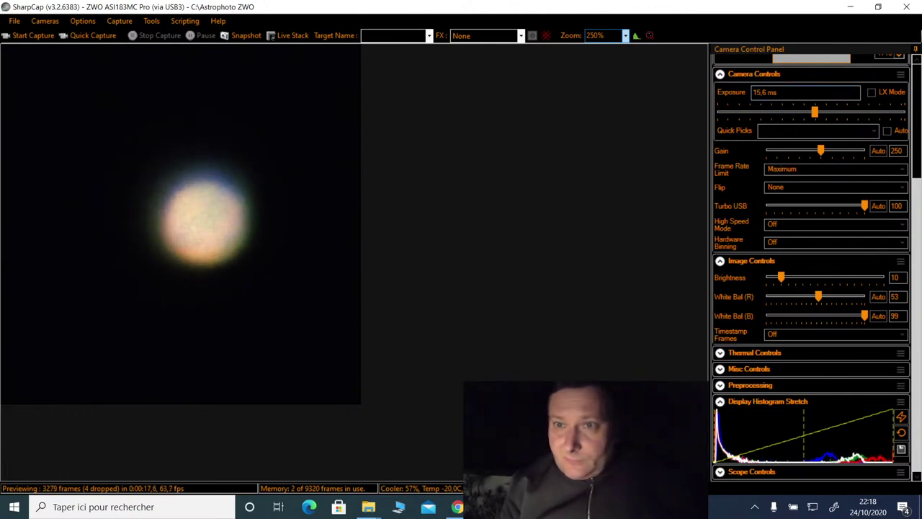
drag(782, 92, 719, 96)
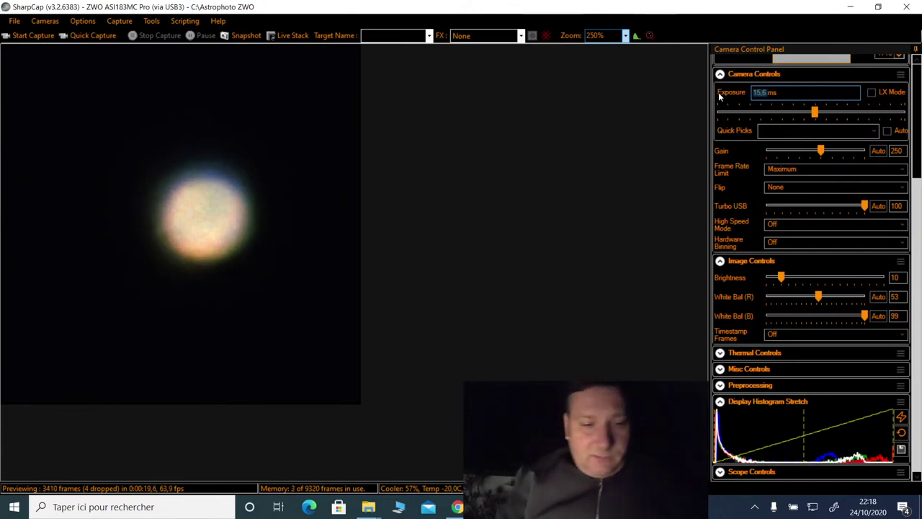
text(10ms)
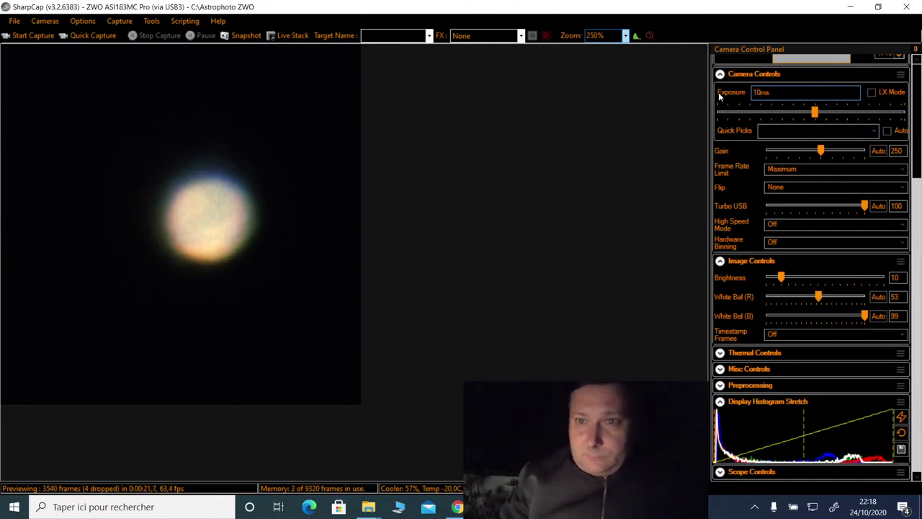
key(Return)
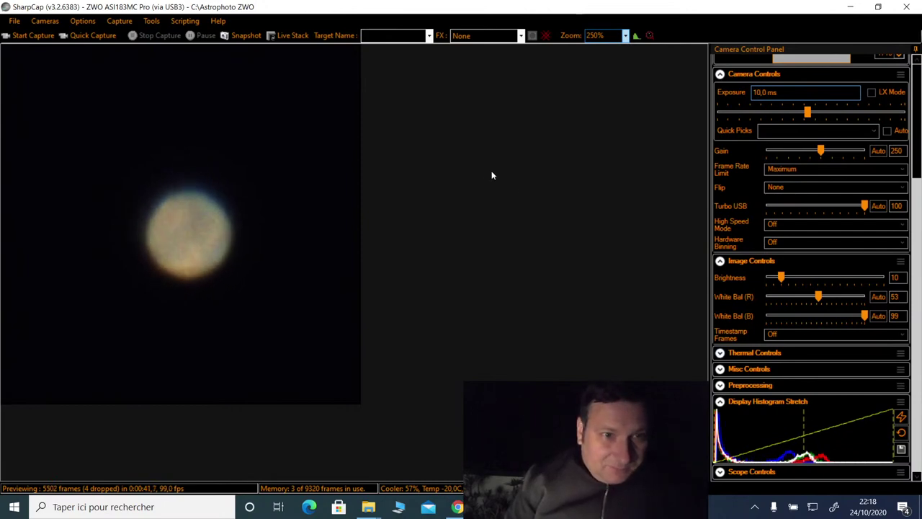
drag(804, 436, 838, 435)
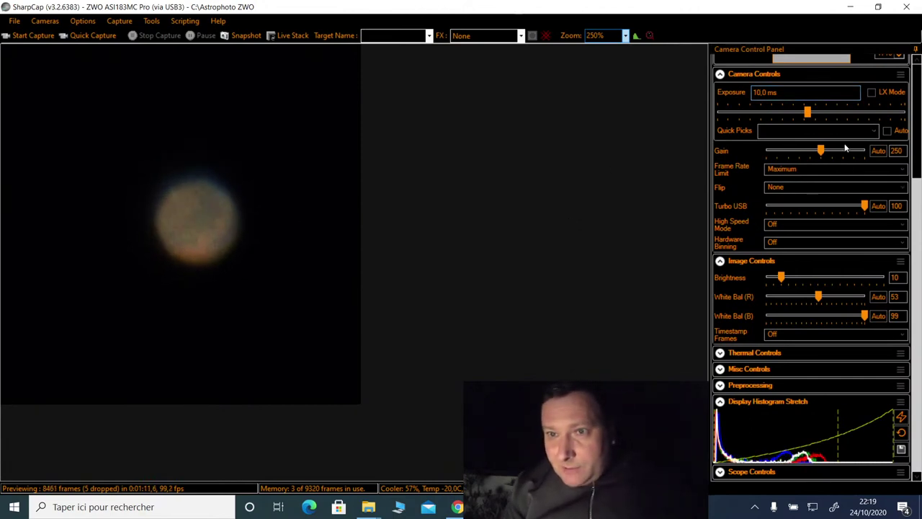
Step: Start a Quick Capture of 5000 frames of Mars
mouse_move(841, 157)
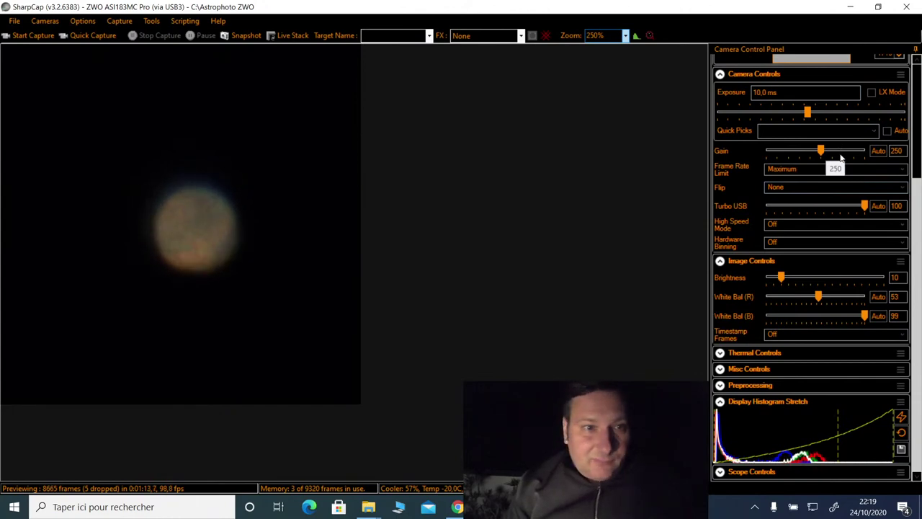
click(123, 35)
click(115, 128)
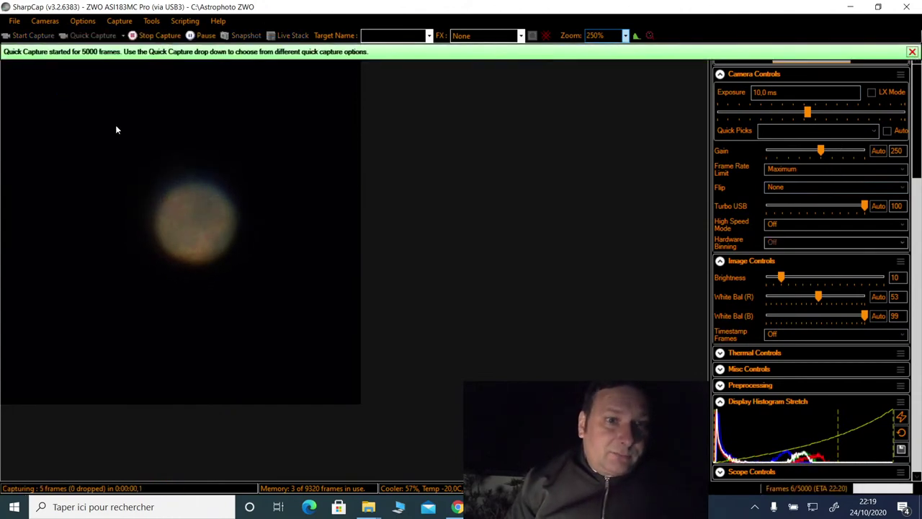
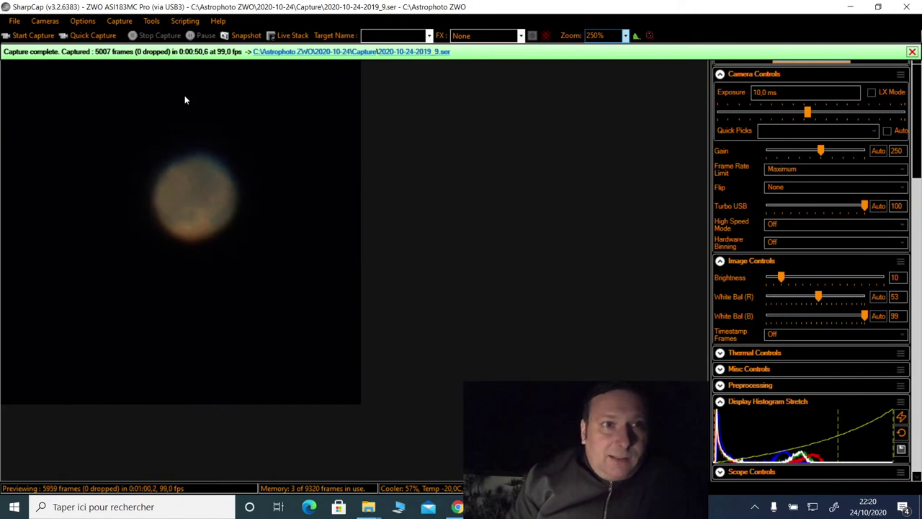
Step: Record another 5000-frame Quick Capture of Mars and try to increase the preview zoom while it runs
click(123, 35)
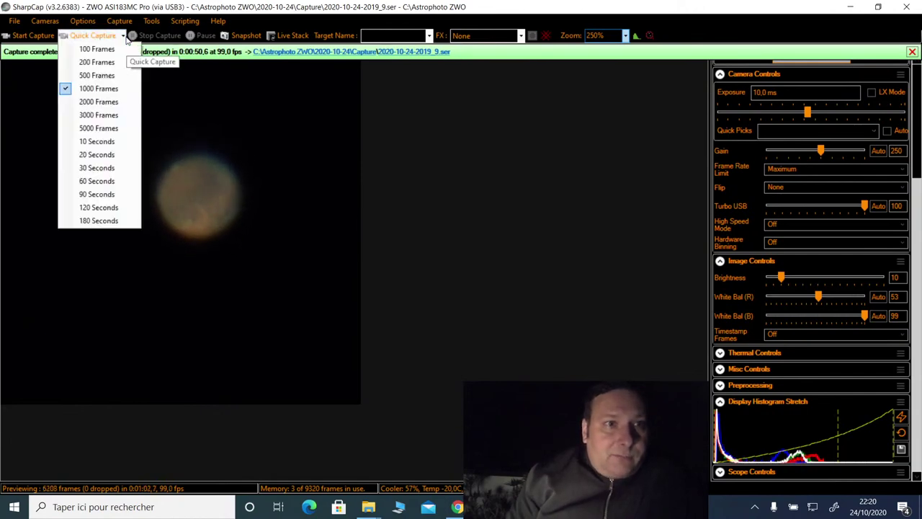
click(65, 127)
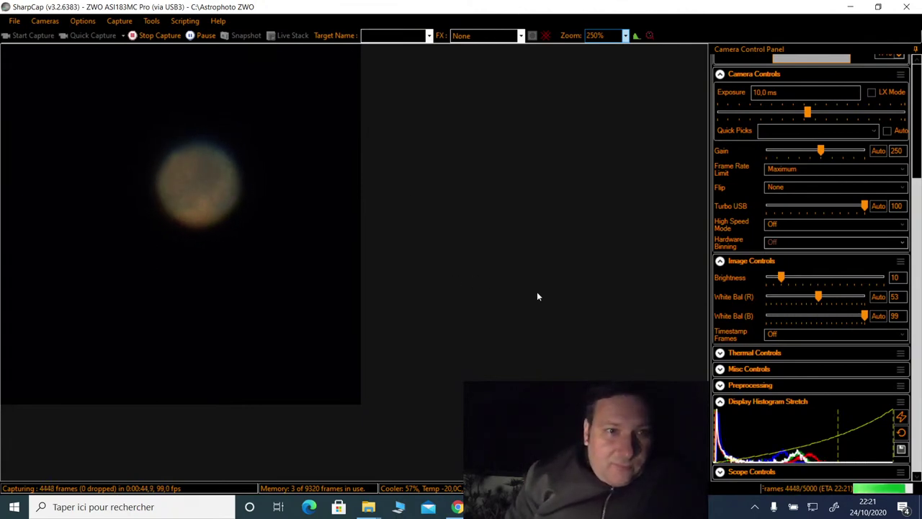
click(626, 35)
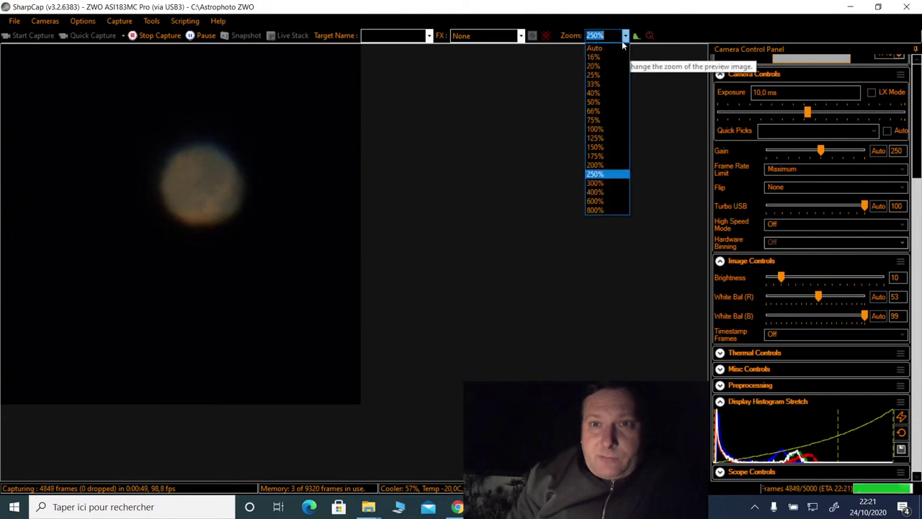
click(603, 189)
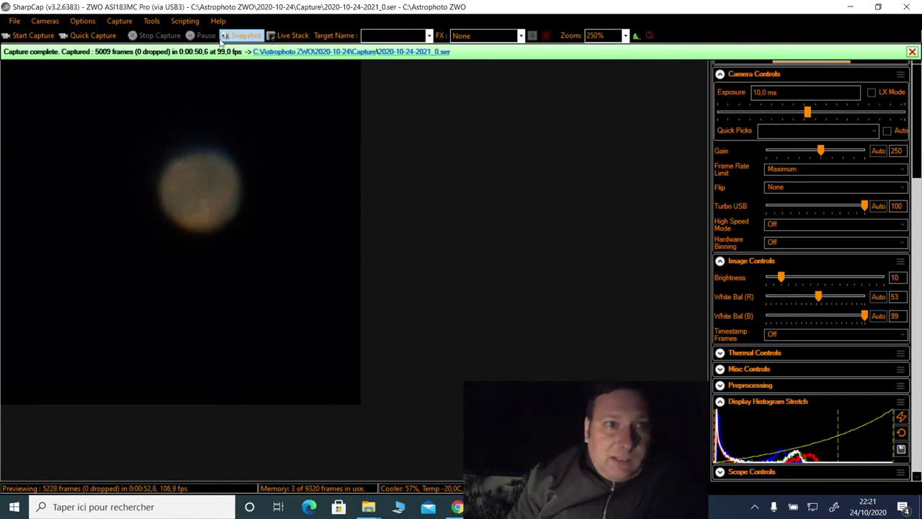
Step: Start a further Quick Capture of 5000 frames and enlarge the preview to 300%
click(123, 35)
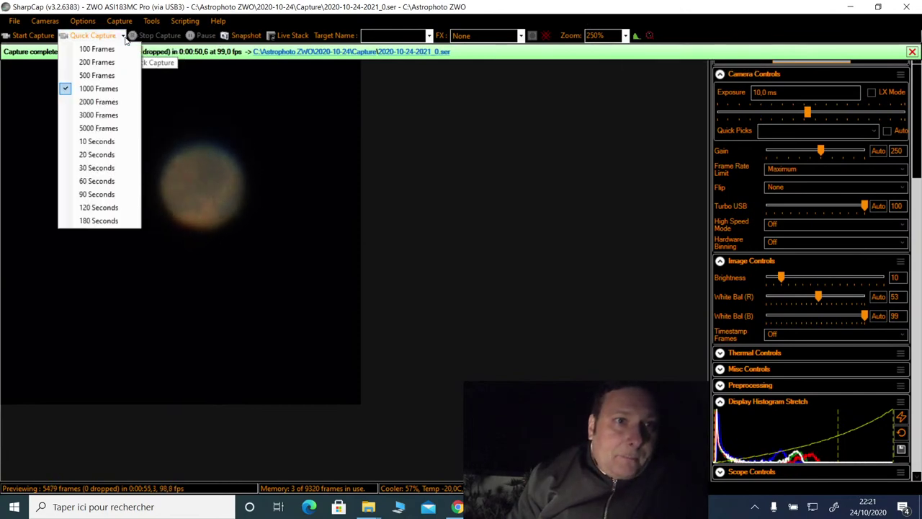
click(101, 127)
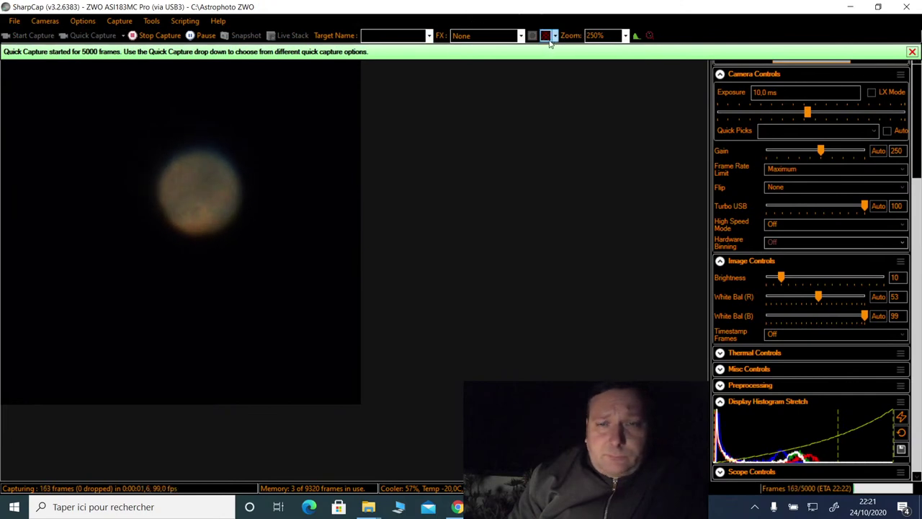
click(621, 36)
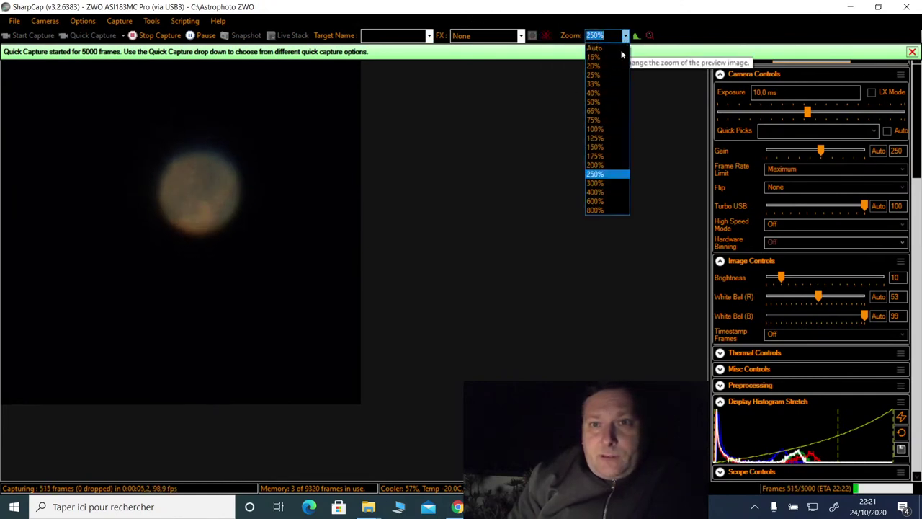
click(617, 184)
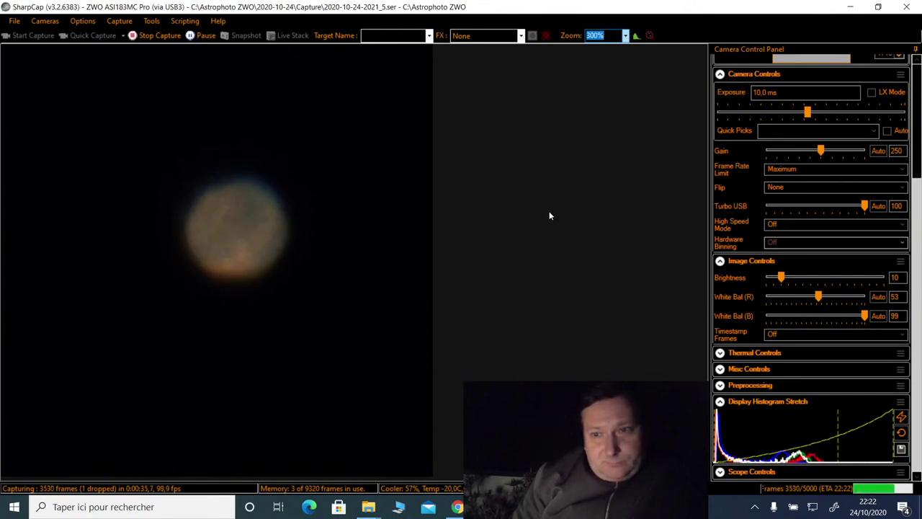
Step: Collapse the Image Controls, Camera Controls and Capture Format and Area sections, and expand Thermal Controls to show the cooler settings
click(722, 261)
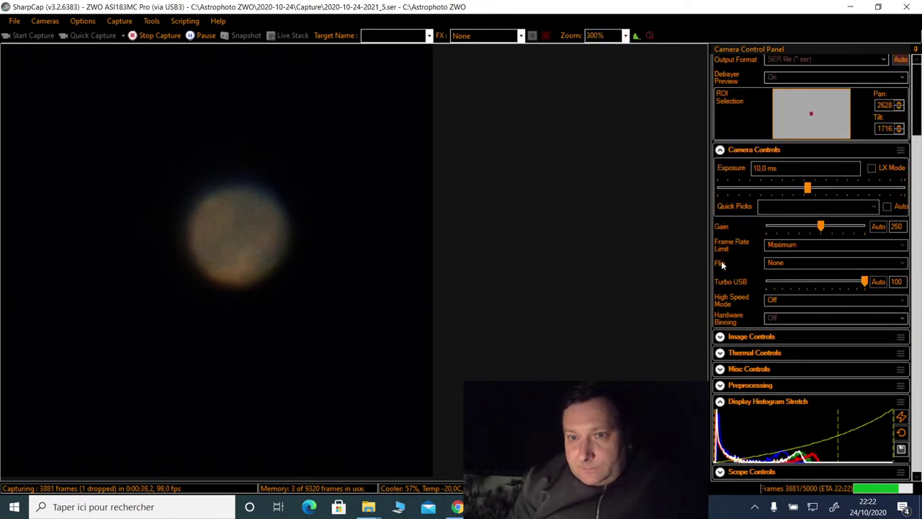
click(720, 152)
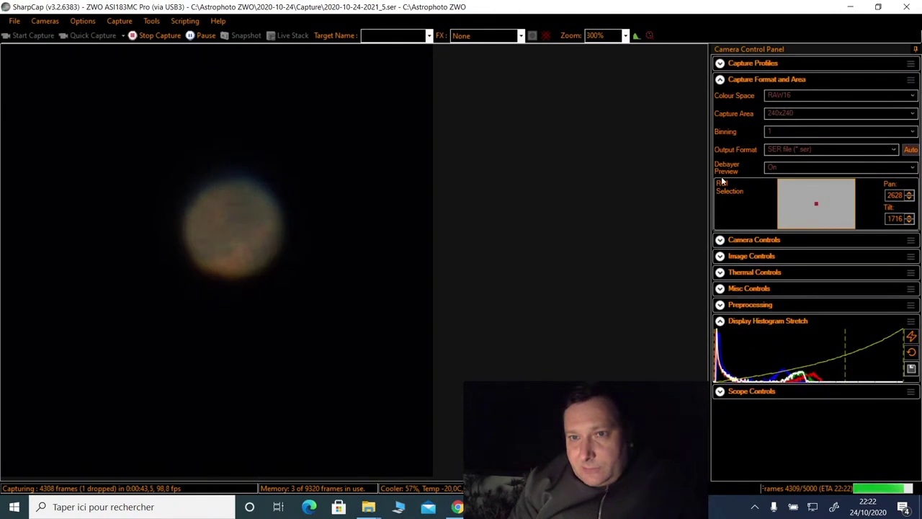
click(720, 80)
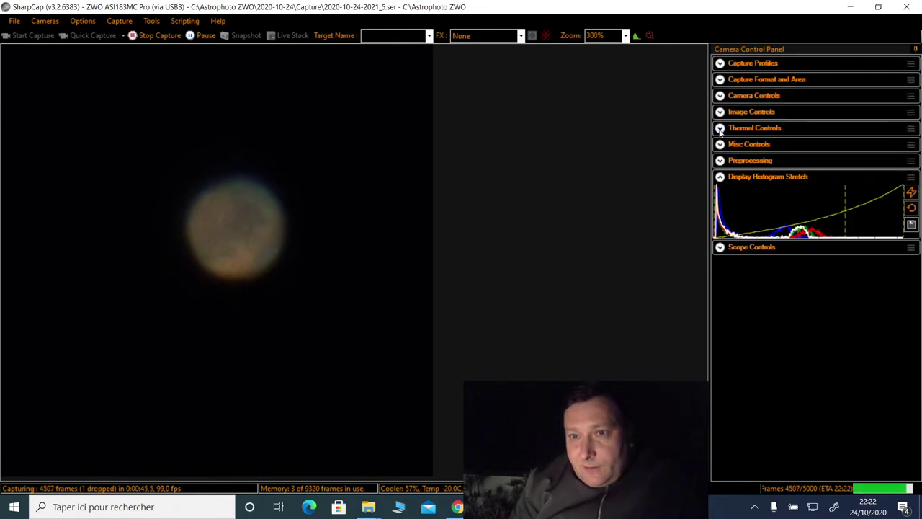
click(720, 114)
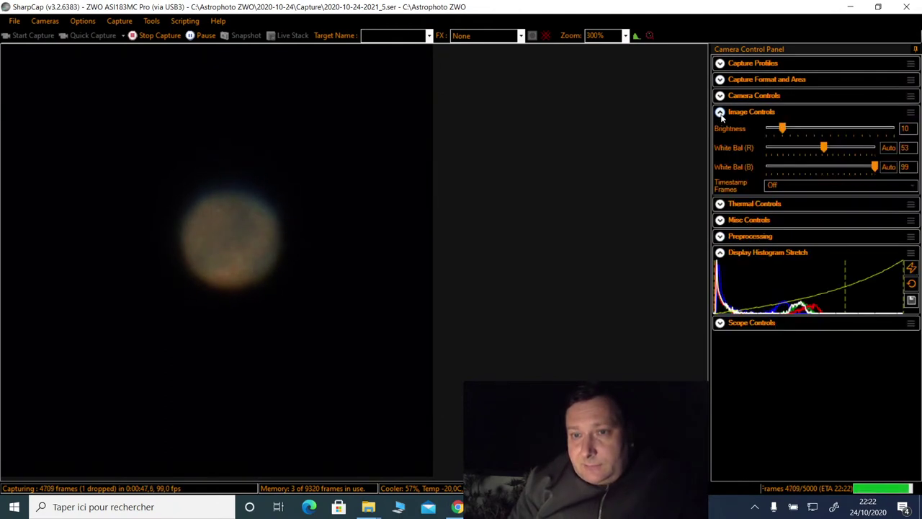
click(720, 114)
click(720, 128)
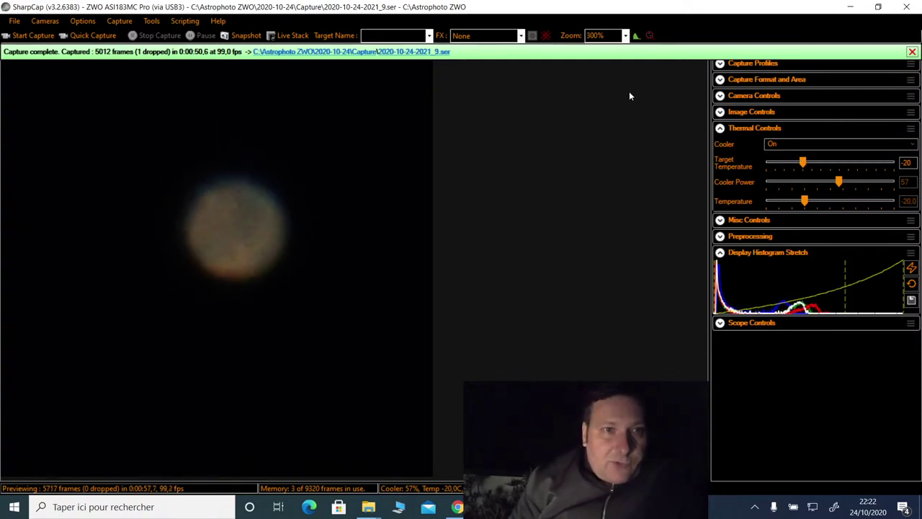
Step: Record two more Quick Captures of Mars with 5000 frames each
click(123, 36)
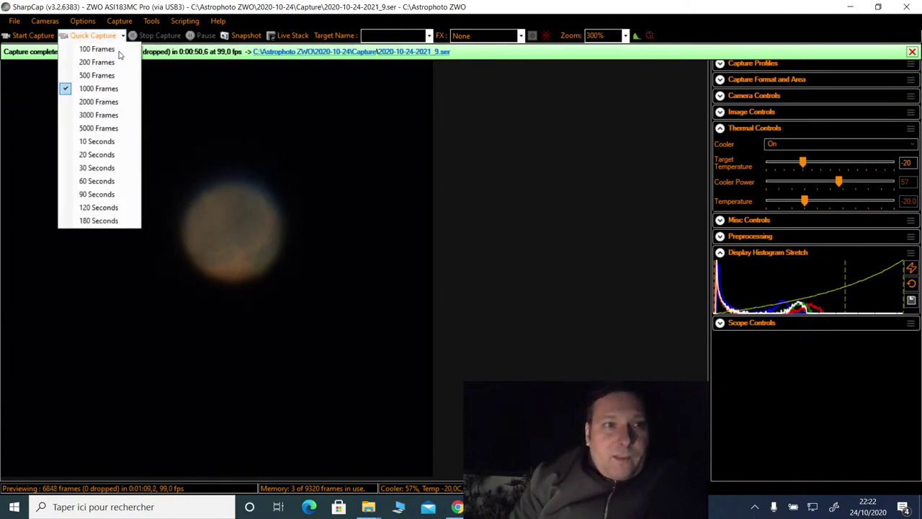
click(97, 128)
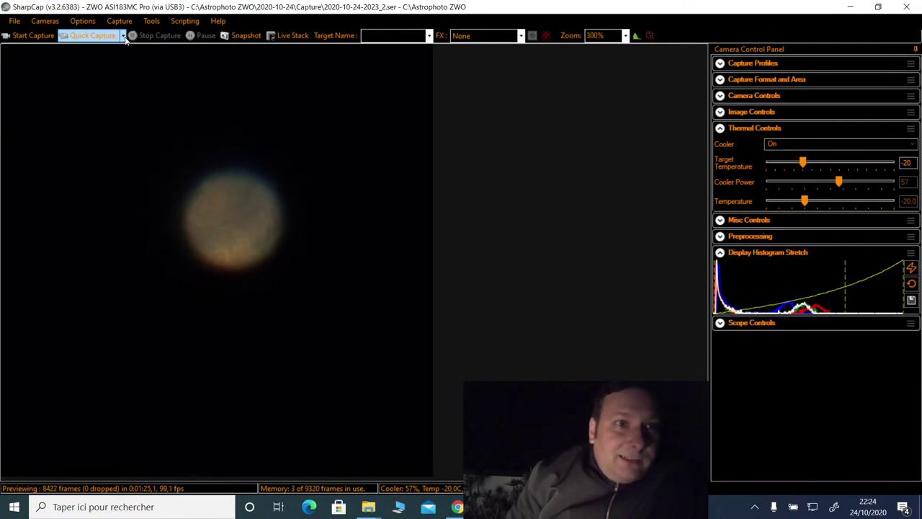
click(117, 40)
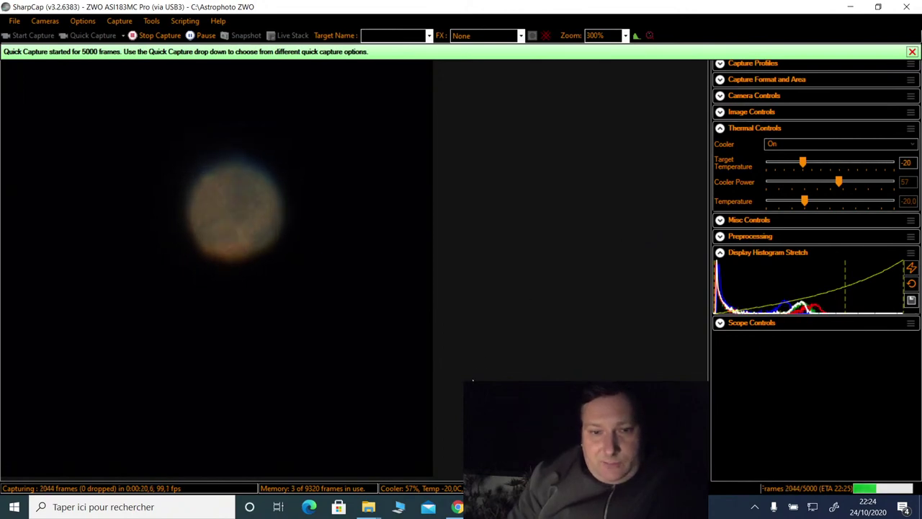
Step: Switch to YouTube Studio in Chrome, check the live stream's settings and analytics, and return to SharpCap
click(457, 507)
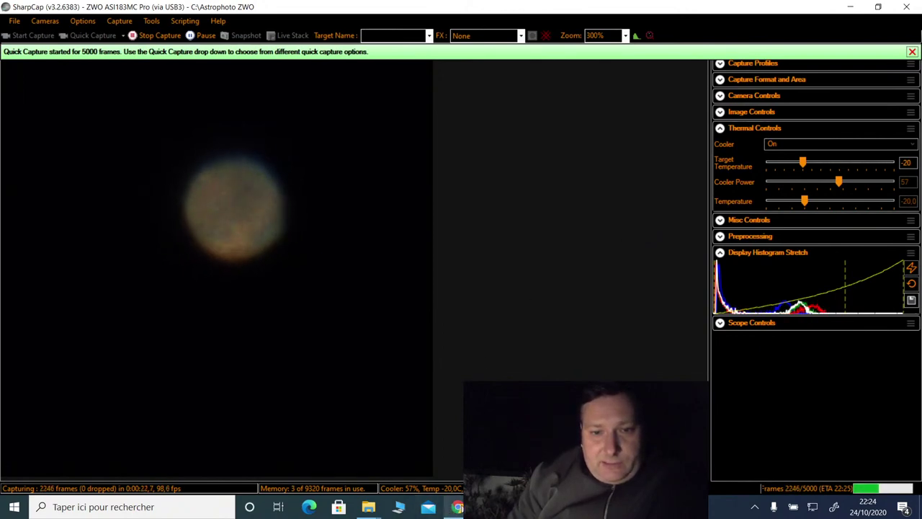
click(431, 465)
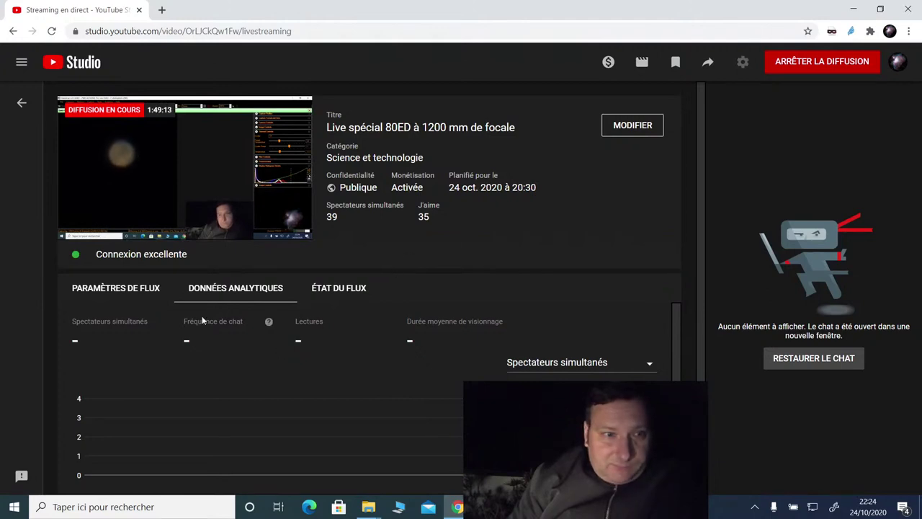
click(131, 297)
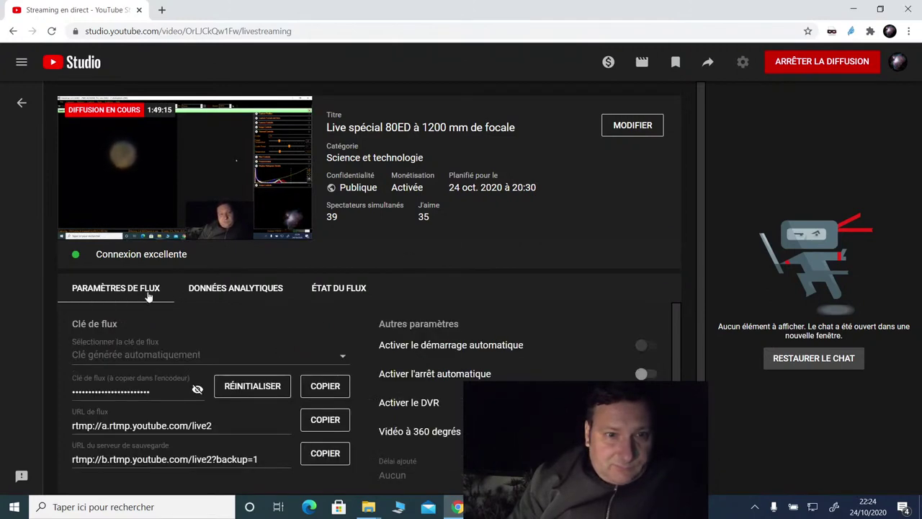
click(213, 290)
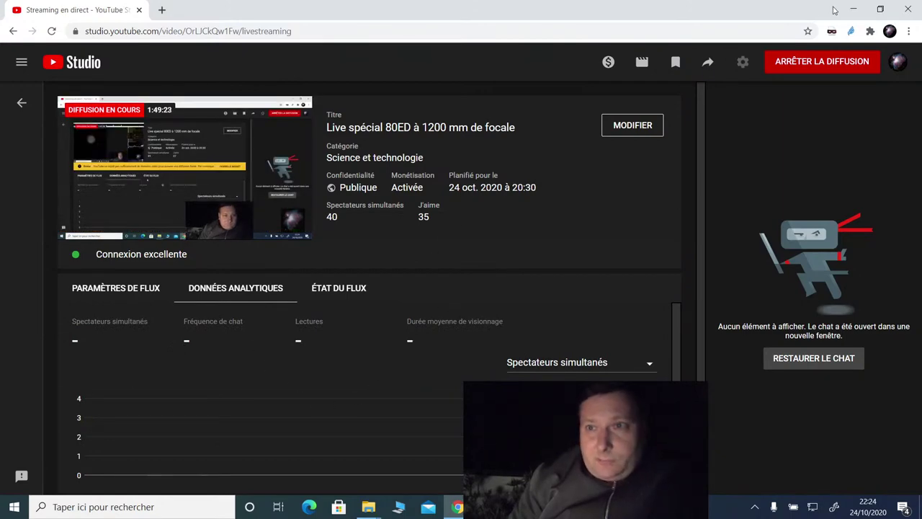
click(855, 9)
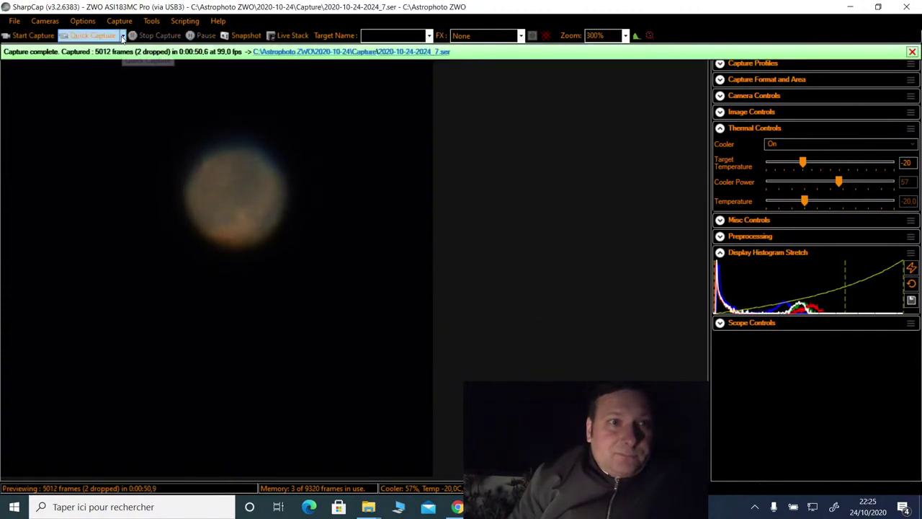
Step: Record three successive Quick Captures of Mars, each with 5000 frames
click(124, 35)
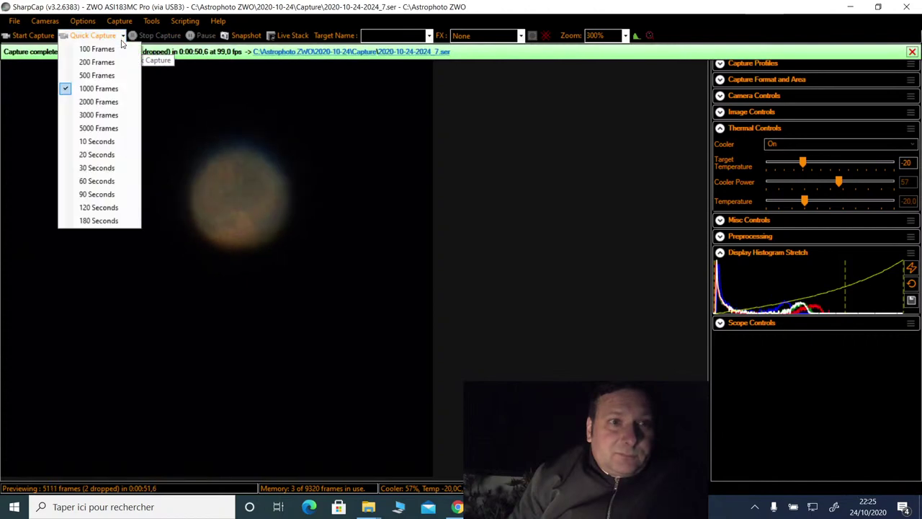
click(99, 128)
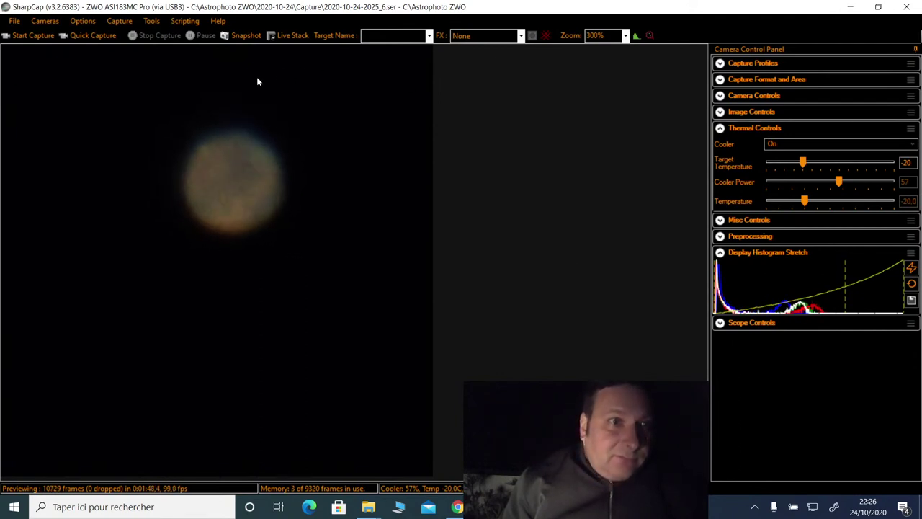
click(118, 36)
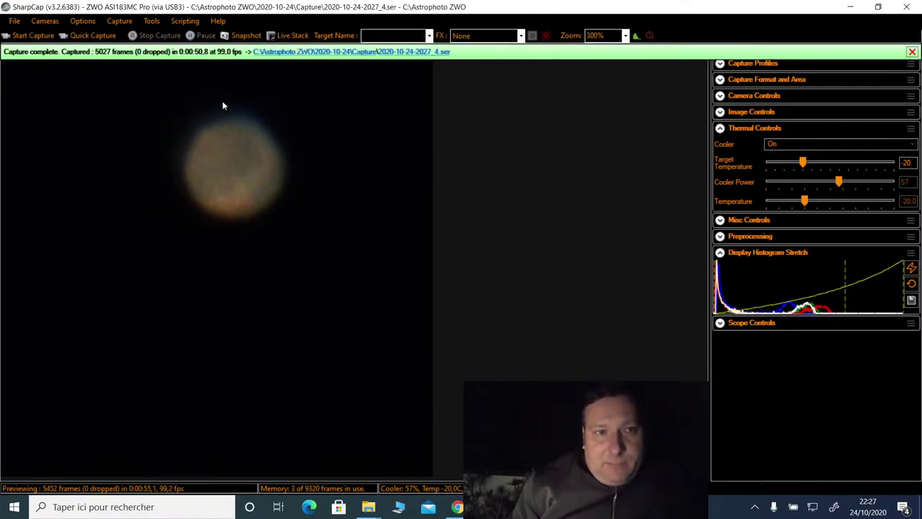
click(90, 35)
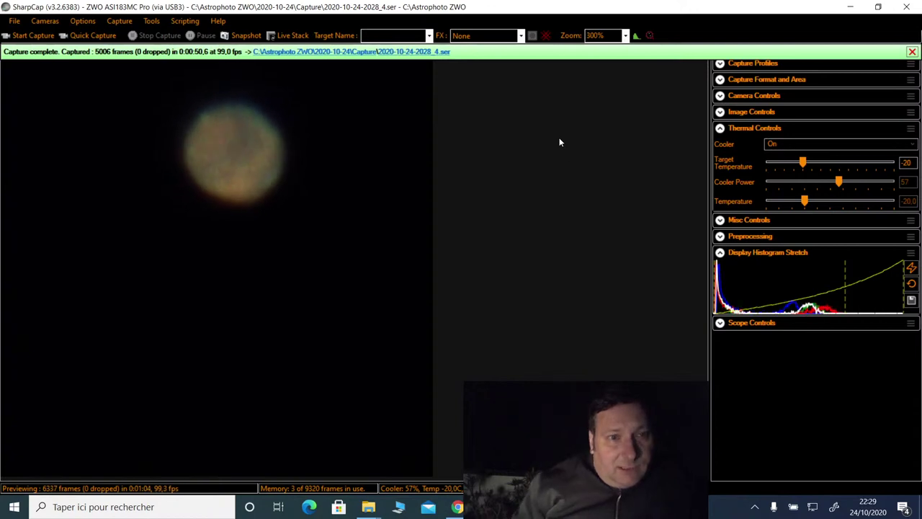
Step: Abort a newly started Quick Capture and nudge the mount east and west in EQMOD to bring Mars back towards the frame's centre
click(94, 35)
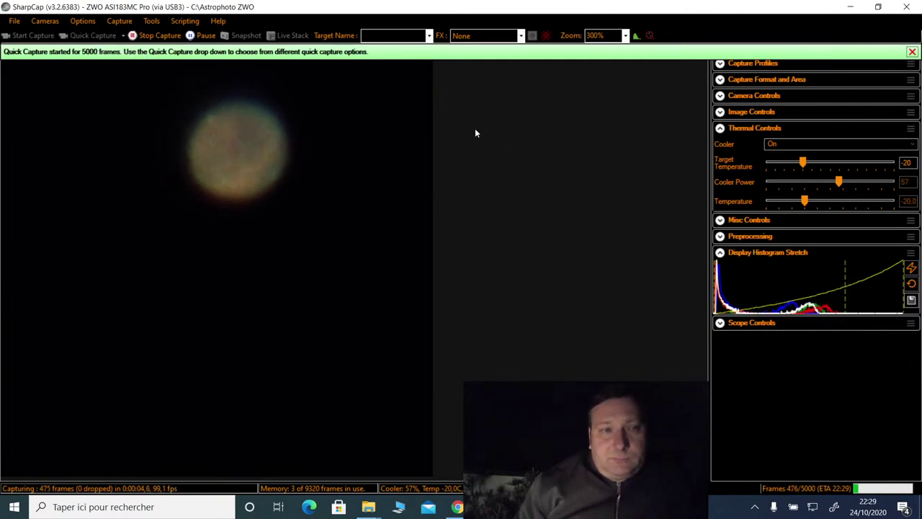
click(167, 36)
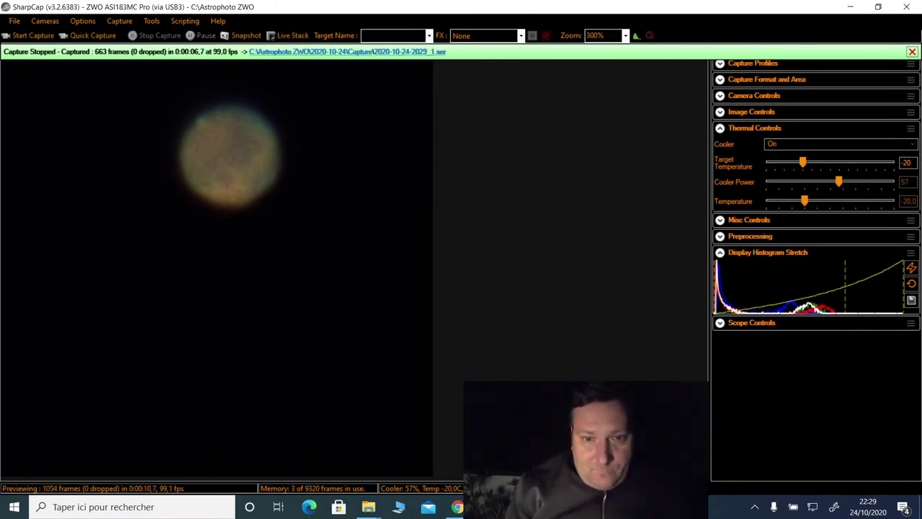
key(alt+Tab)
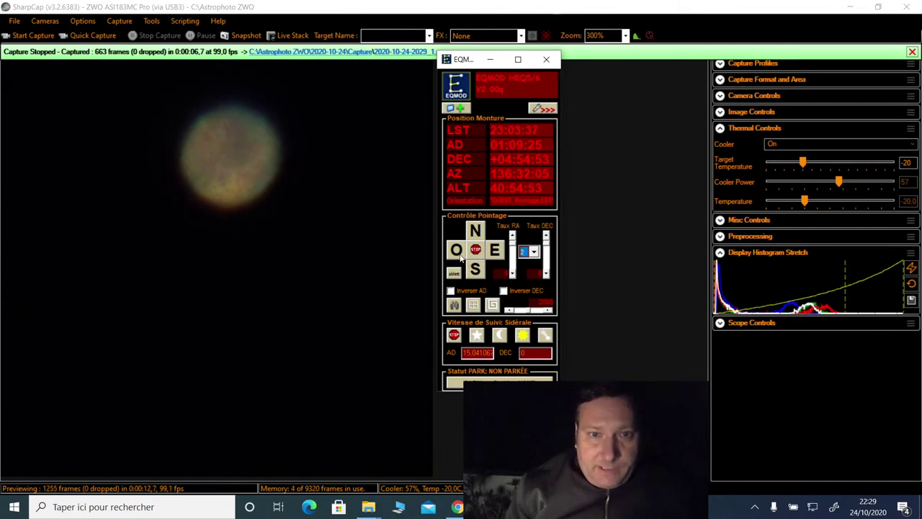
click(494, 251)
drag(497, 249, 456, 258)
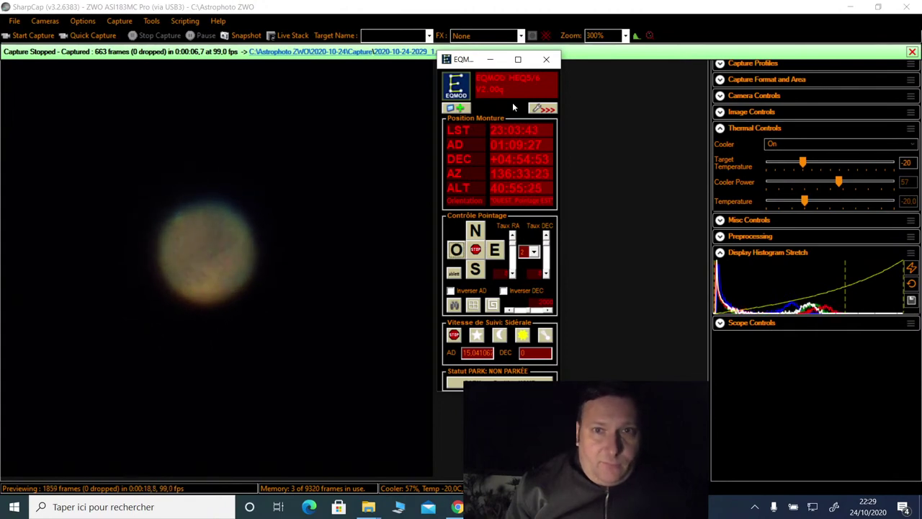
click(546, 59)
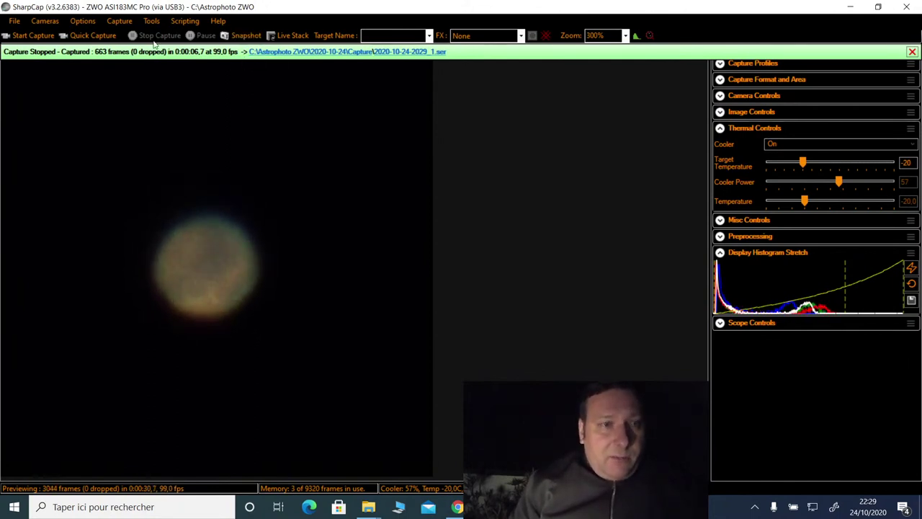
Step: Start a 5000-frame Quick Capture of the repositioned Mars and read the viewers' messages in the YouTube live chat window
click(111, 42)
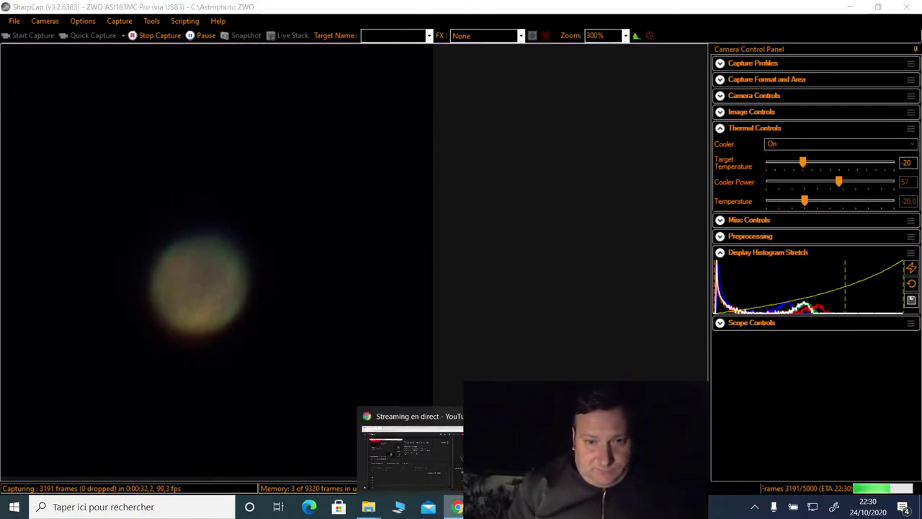
click(458, 506)
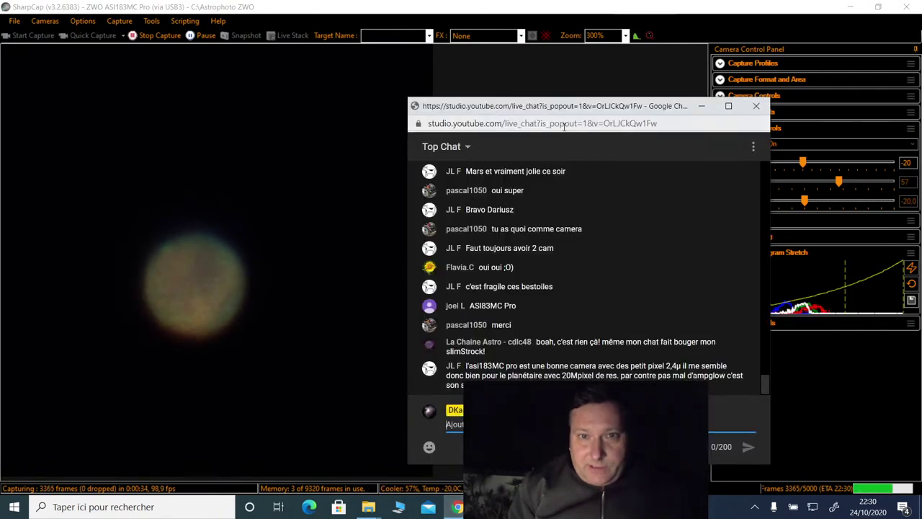
drag(560, 109, 549, 64)
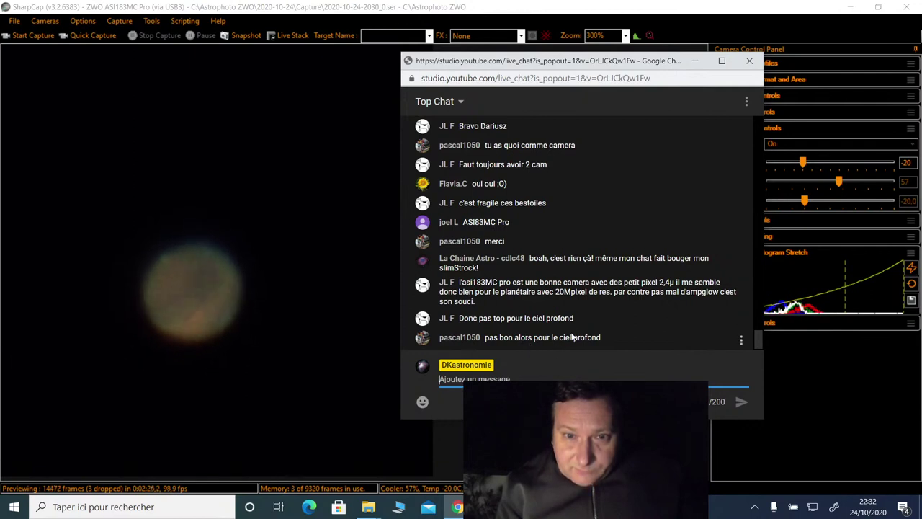
click(695, 62)
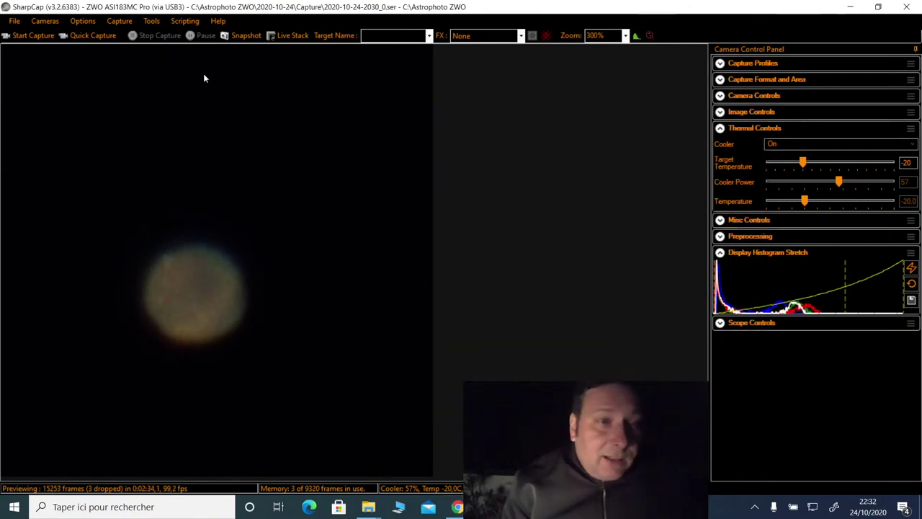
Step: Record one more 5000-frame Quick Capture of Mars with the same camera settings
click(99, 42)
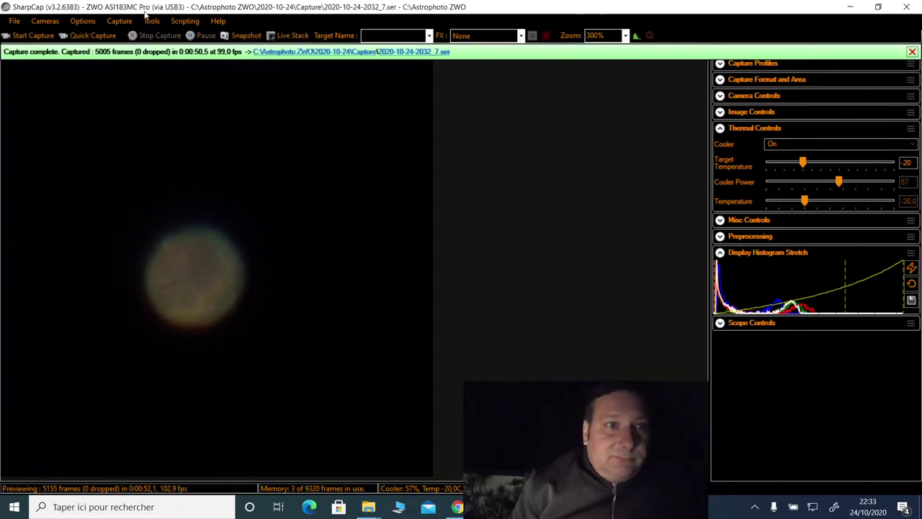
Step: Record another 5000-frame Quick Capture of Mars and check the exposure and gain settings in the camera controls
click(90, 35)
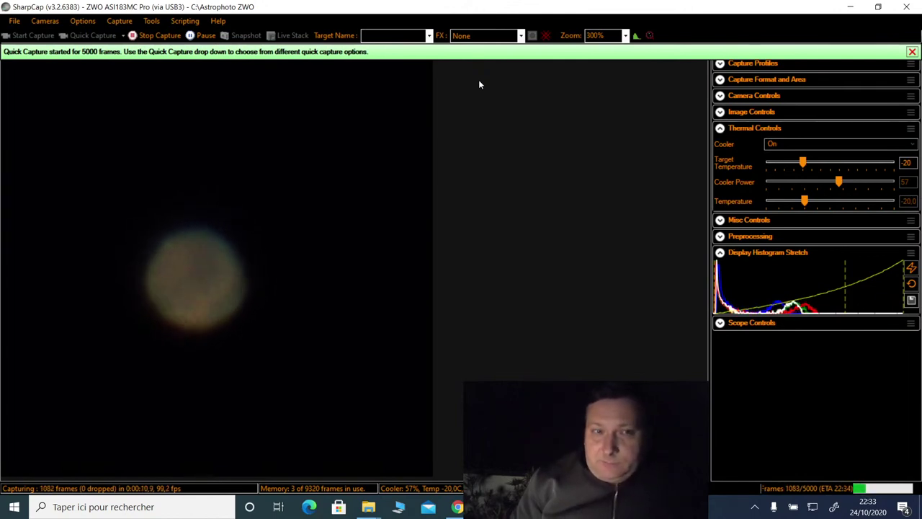
click(720, 95)
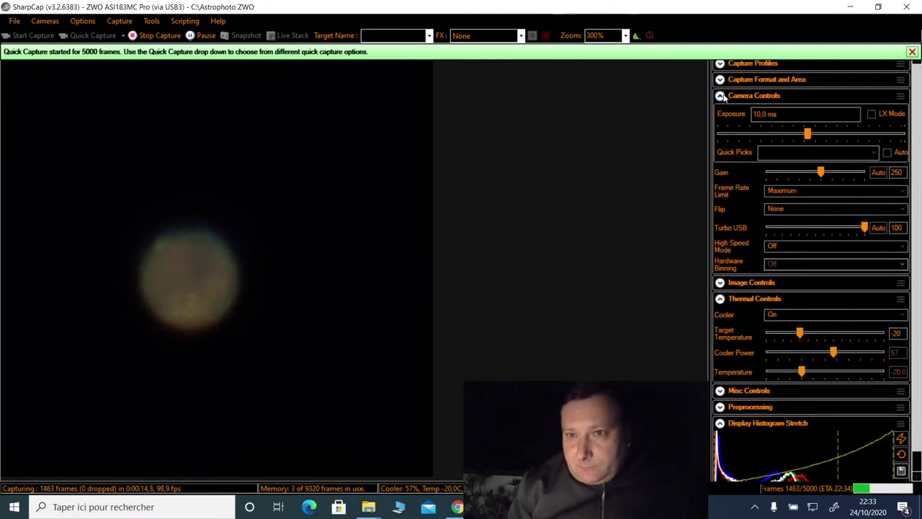
click(721, 96)
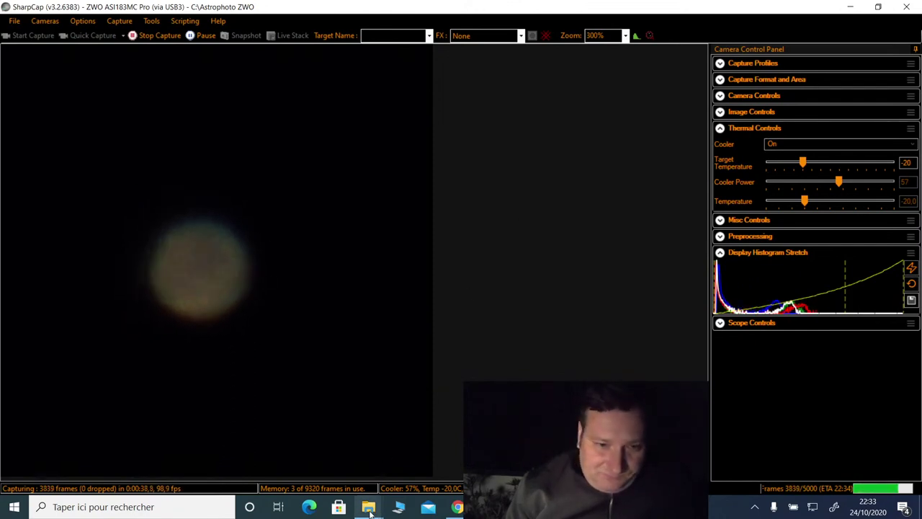
Step: Switch to File Explorer and open the Mars folder among the 2020-10-21 captures in Astrophoto ZWO
mouse_move(370, 511)
click(310, 465)
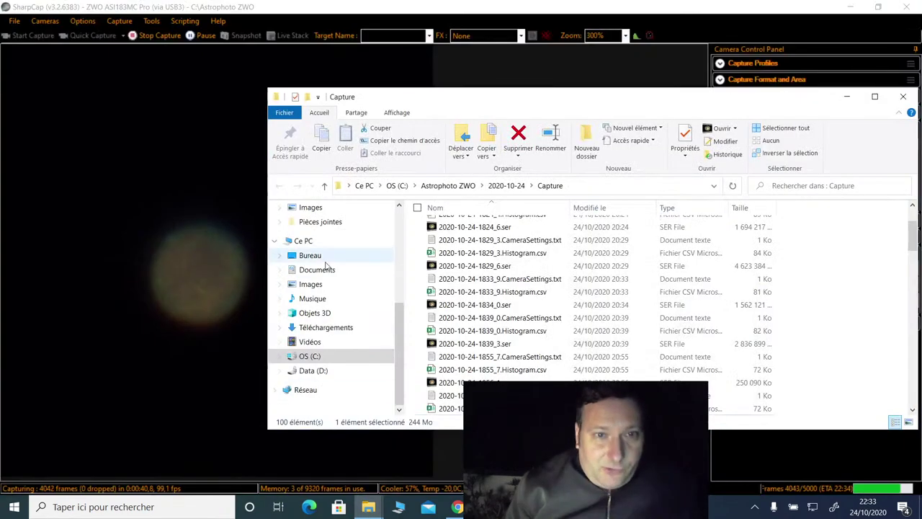
click(448, 186)
click(446, 241)
double_click(446, 241)
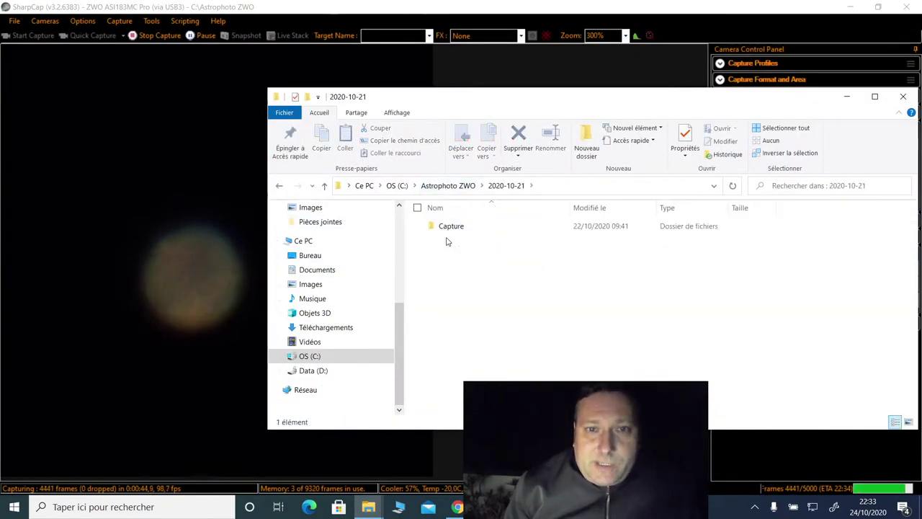
click(446, 187)
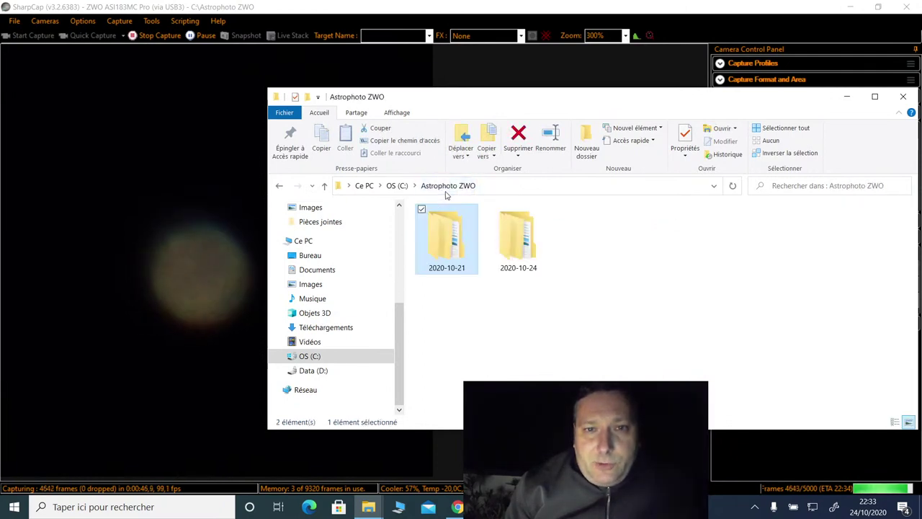
double_click(442, 251)
double_click(445, 228)
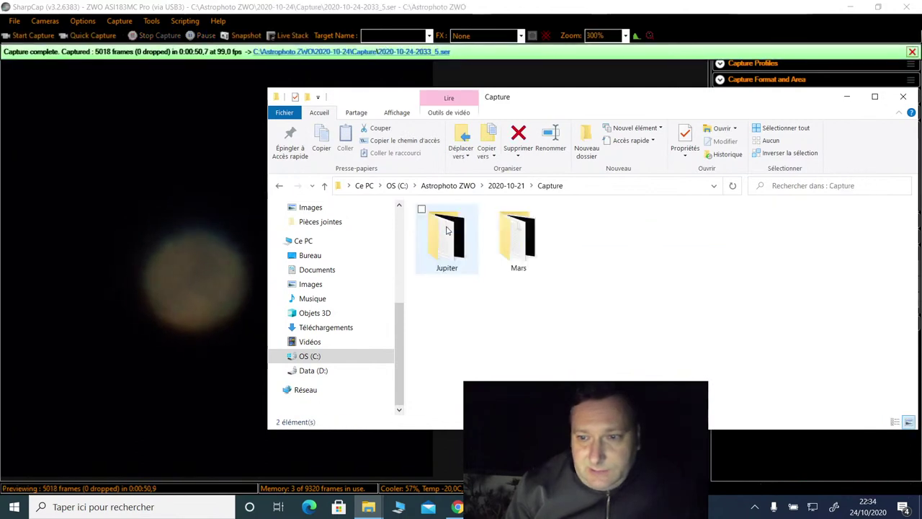
double_click(514, 261)
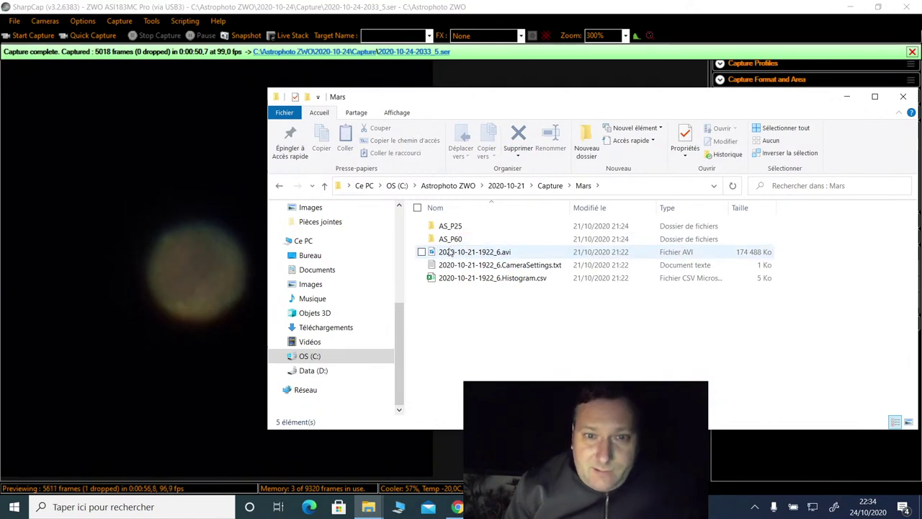
double_click(451, 253)
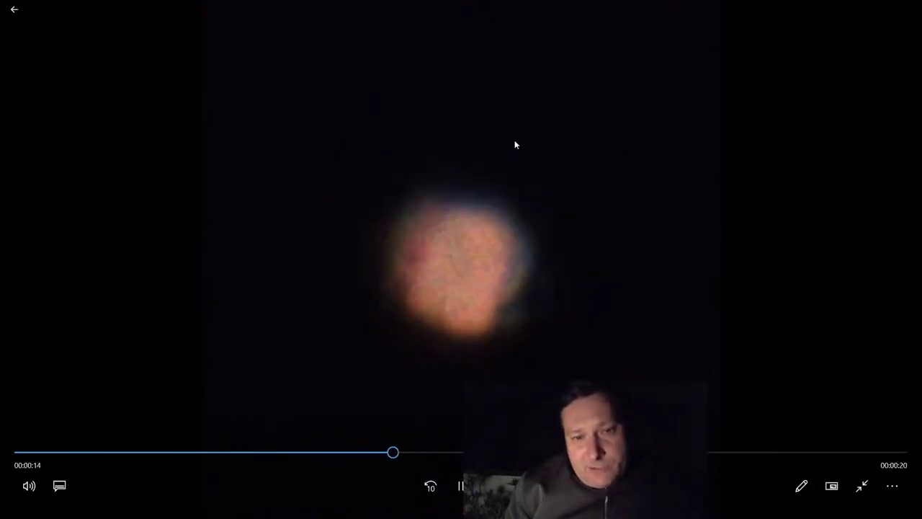
click(18, 11)
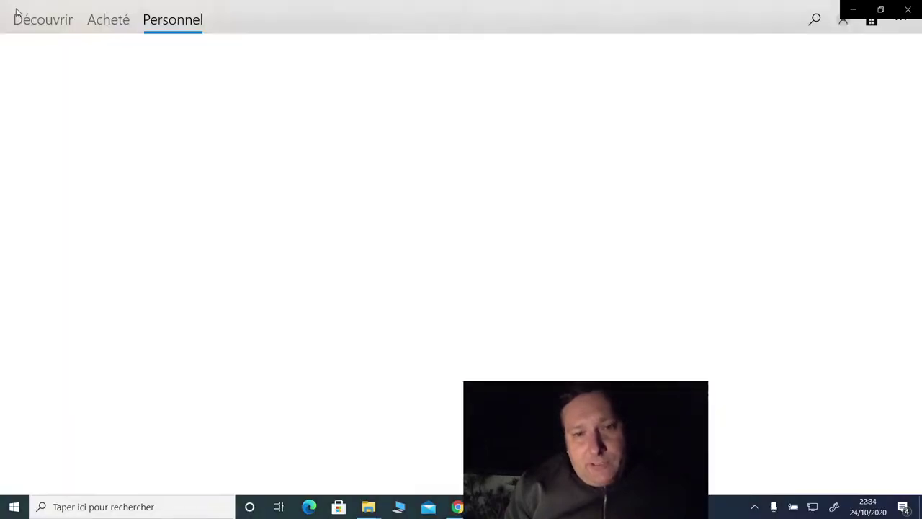
click(909, 10)
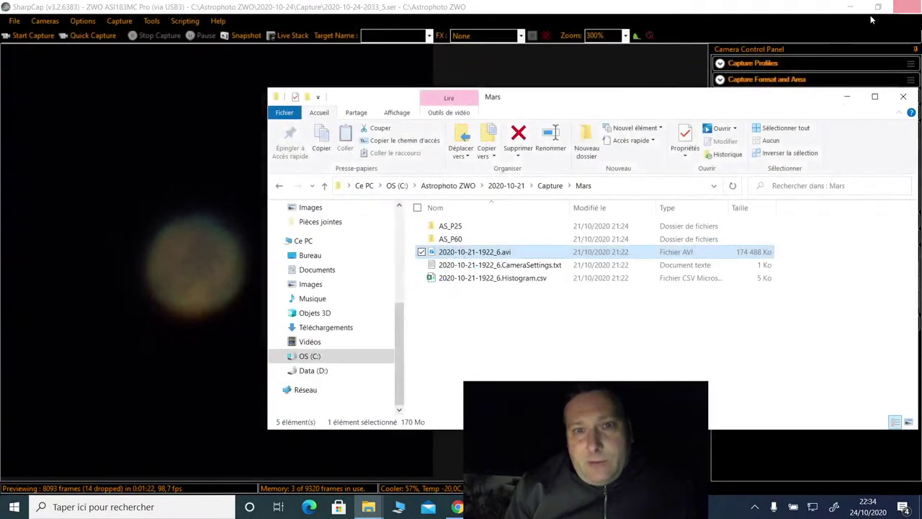
double_click(451, 239)
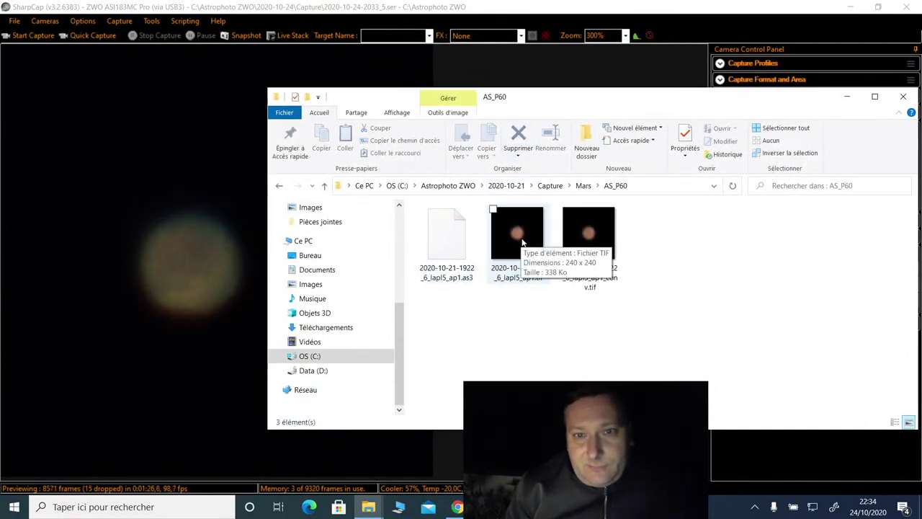
click(522, 238)
double_click(522, 242)
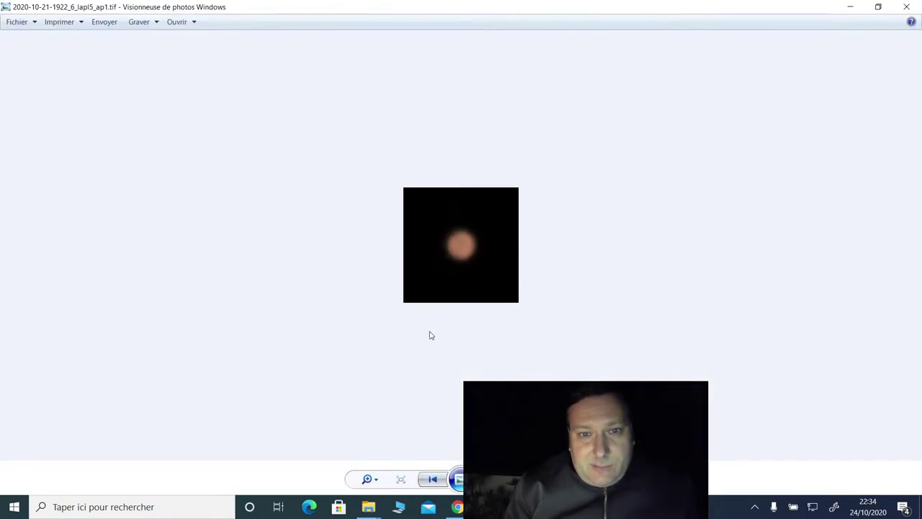
click(372, 480)
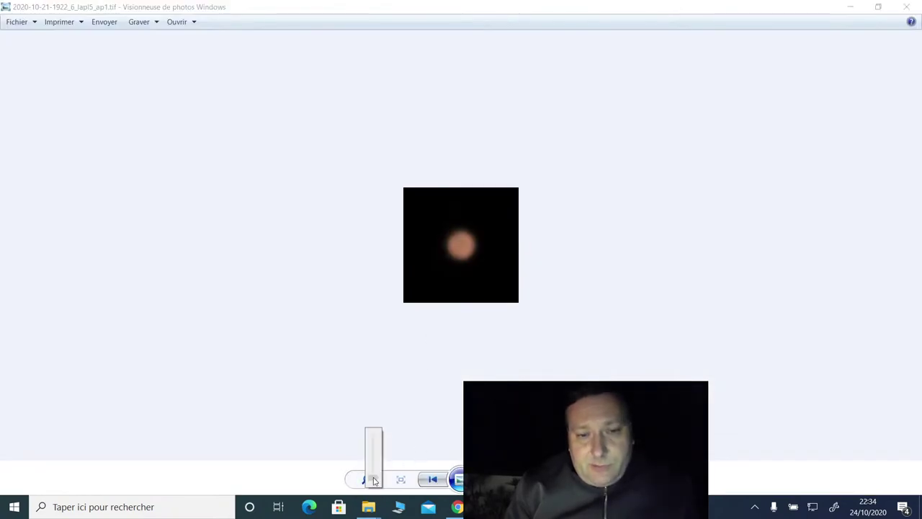
drag(374, 480, 372, 453)
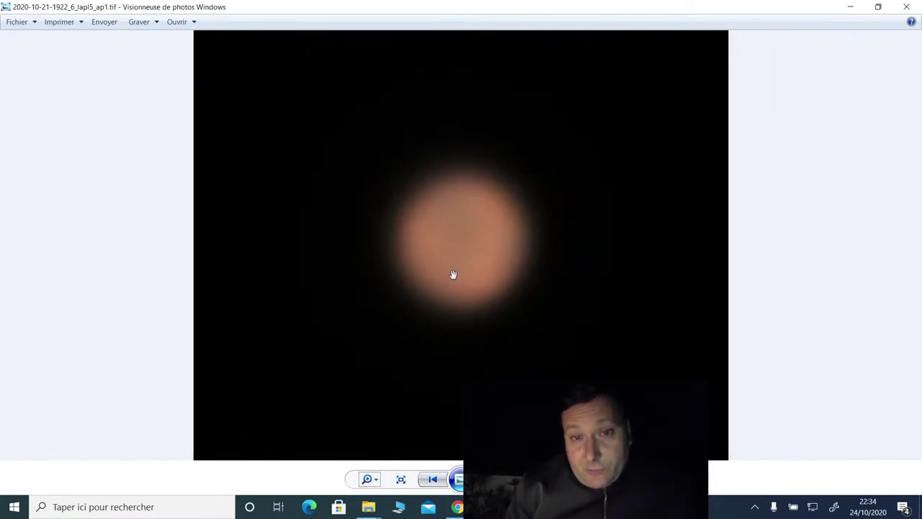
click(917, 6)
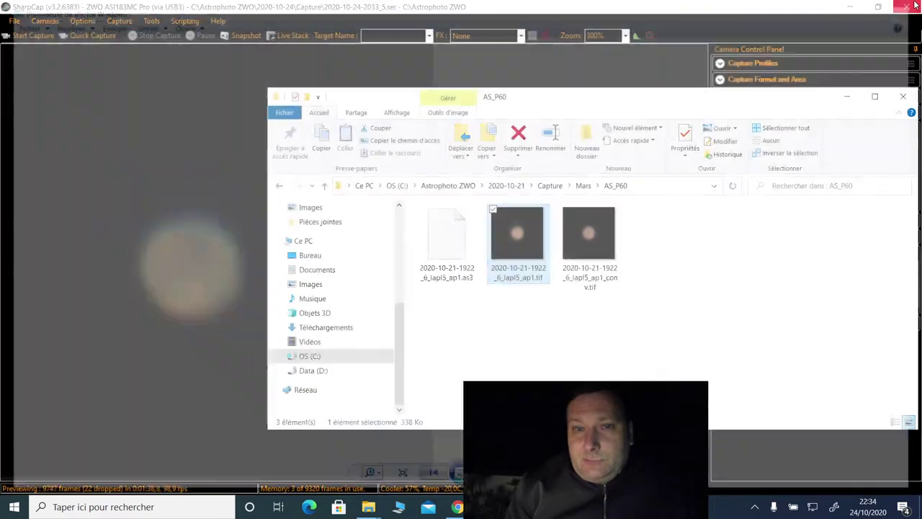
click(229, 186)
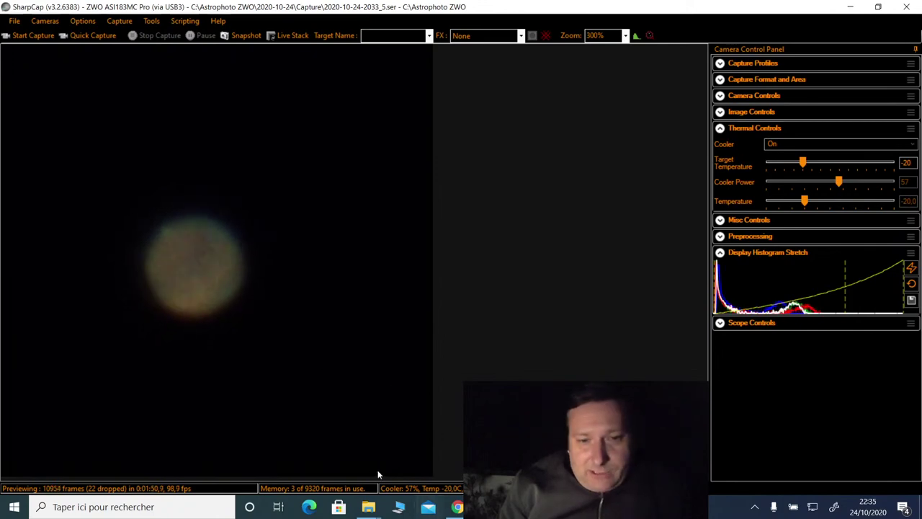
mouse_move(376, 510)
mouse_move(415, 475)
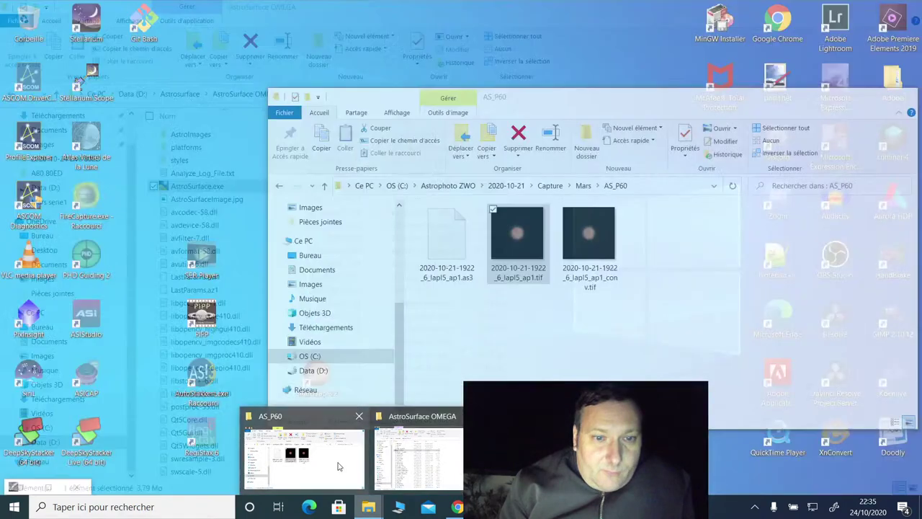
click(302, 460)
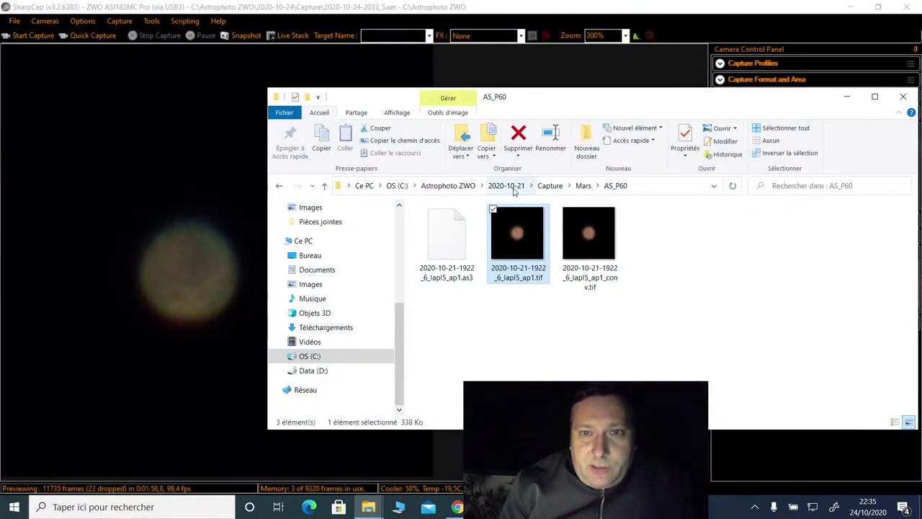
click(542, 186)
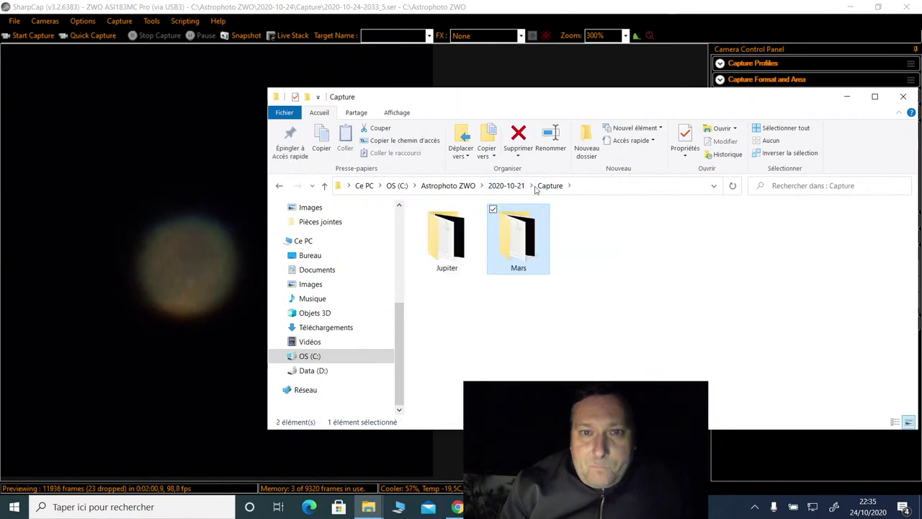
double_click(454, 238)
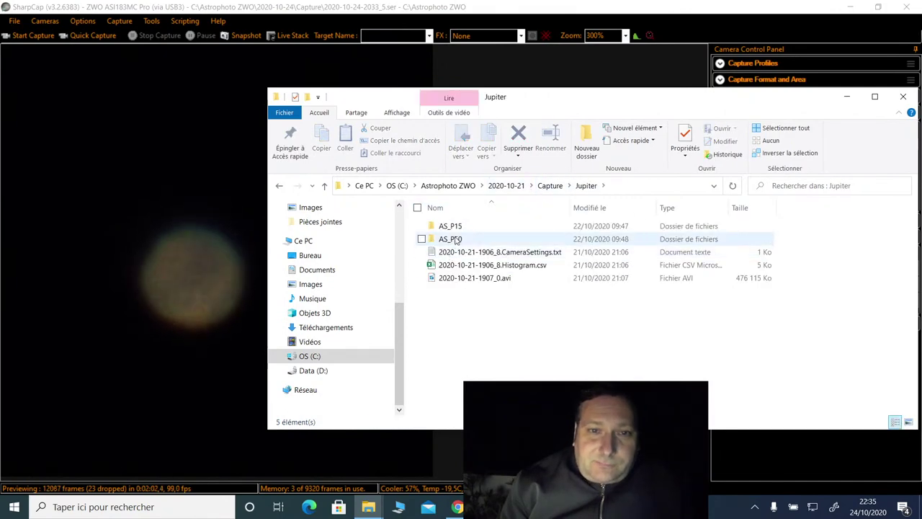
double_click(449, 279)
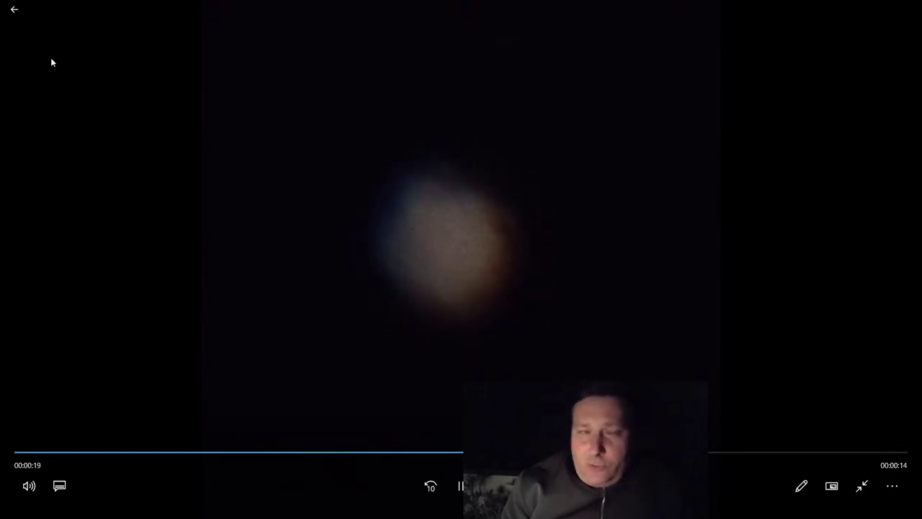
click(13, 10)
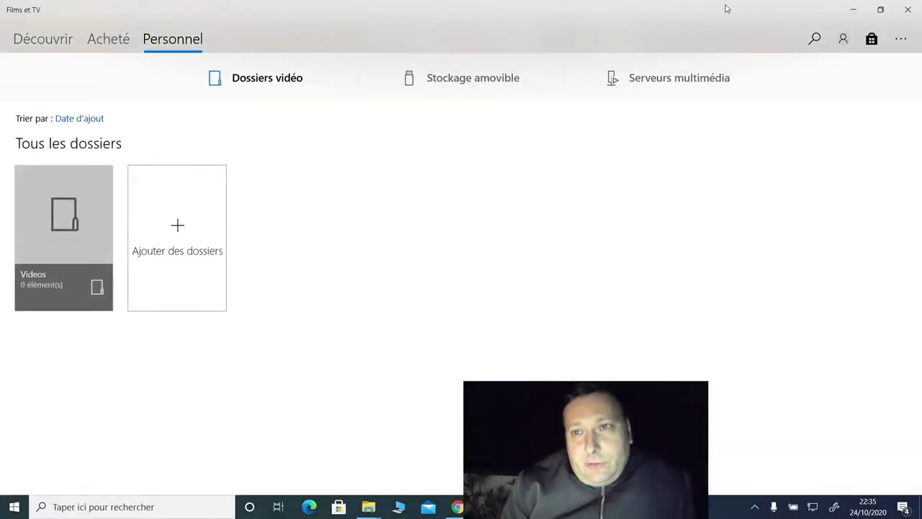
click(910, 12)
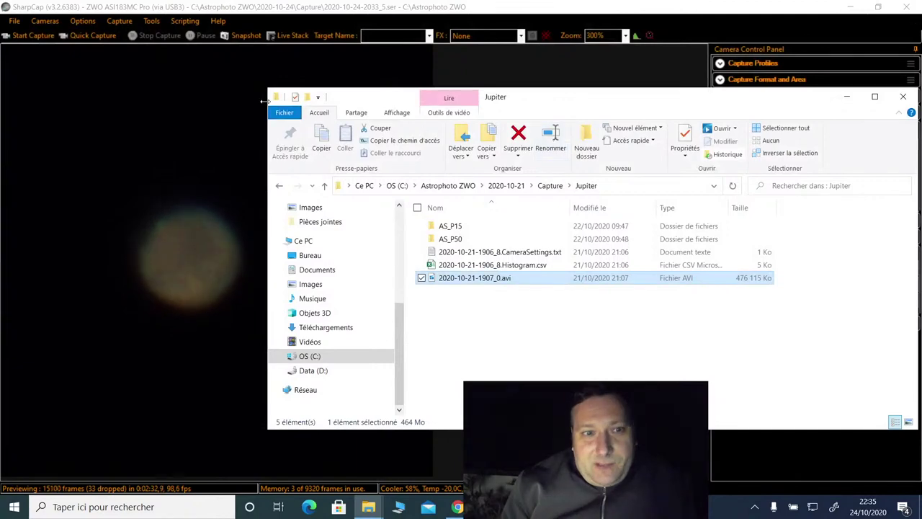
click(215, 96)
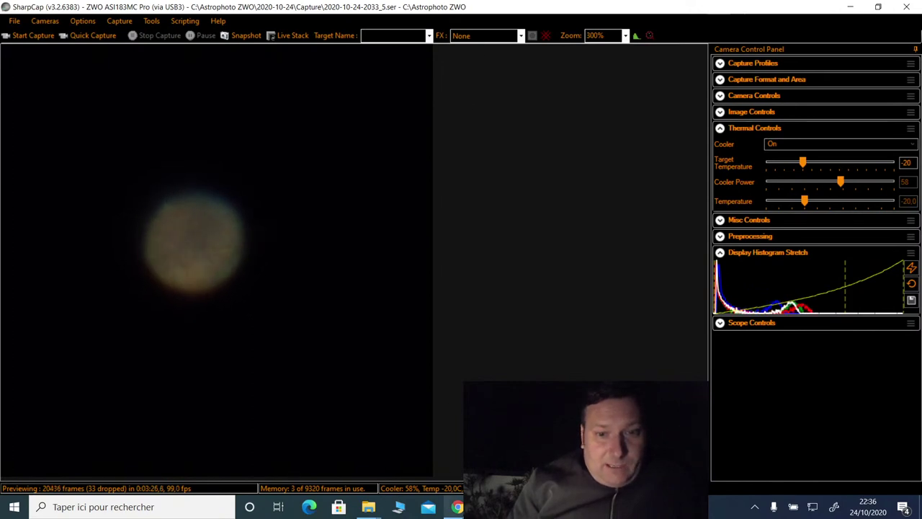
Step: Try a 5 ms exposure with gain 300 on Mars and compare it with 10 ms and gain 250
mouse_move(457, 507)
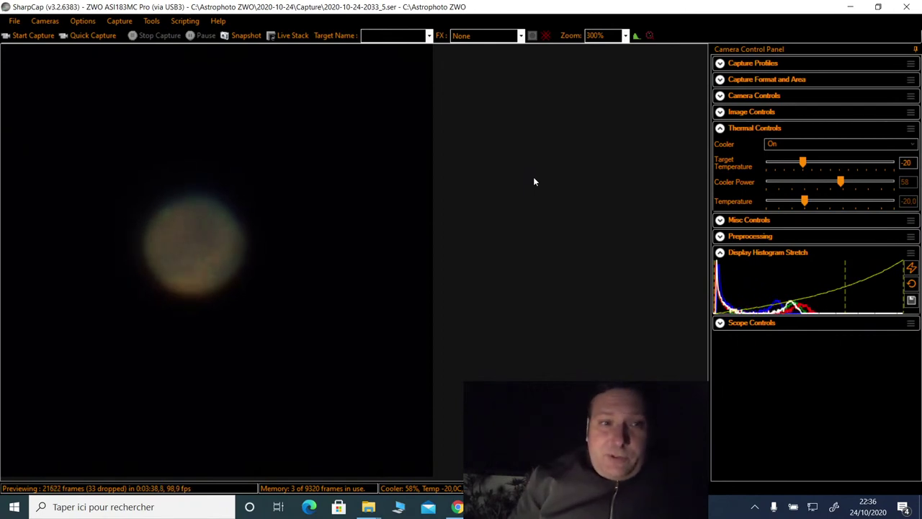
click(721, 96)
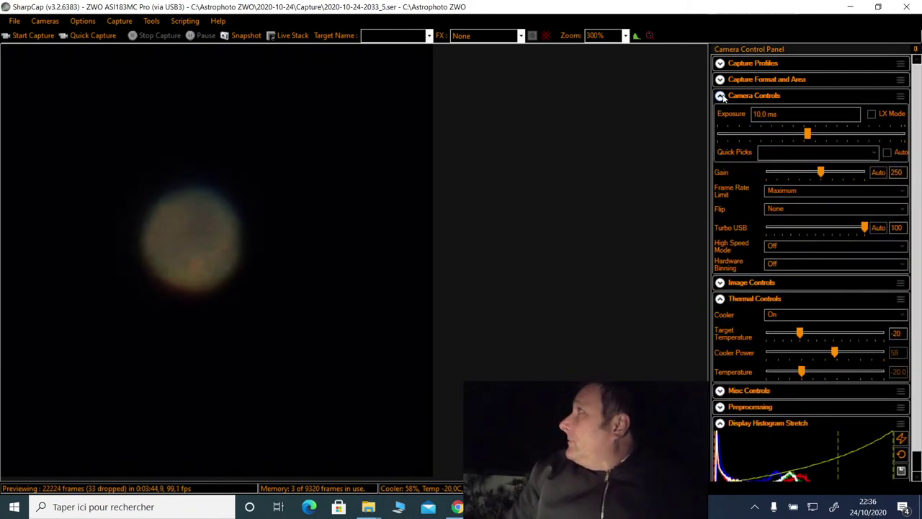
click(755, 136)
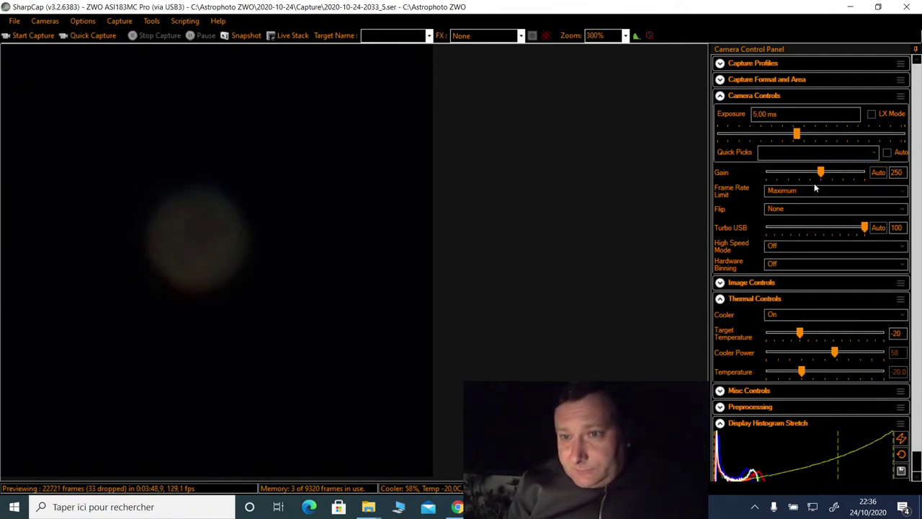
click(843, 176)
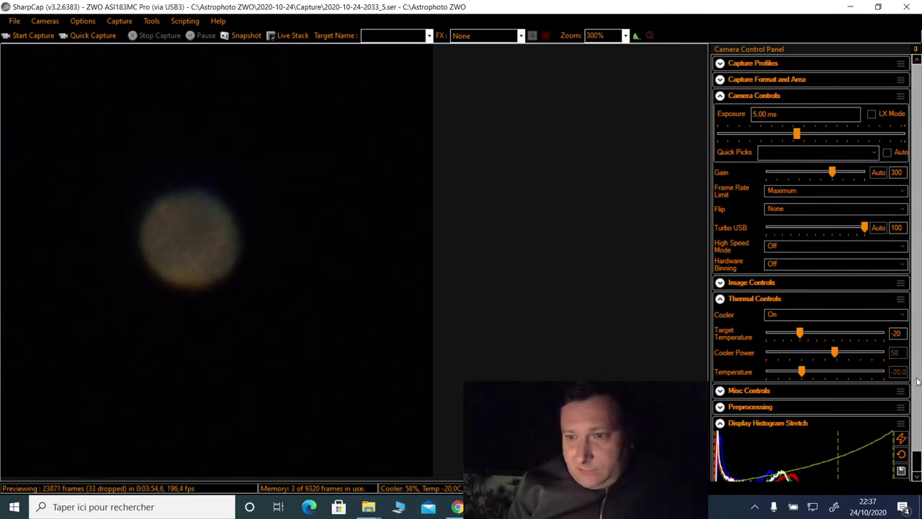
scroll(906, 432, down, 1)
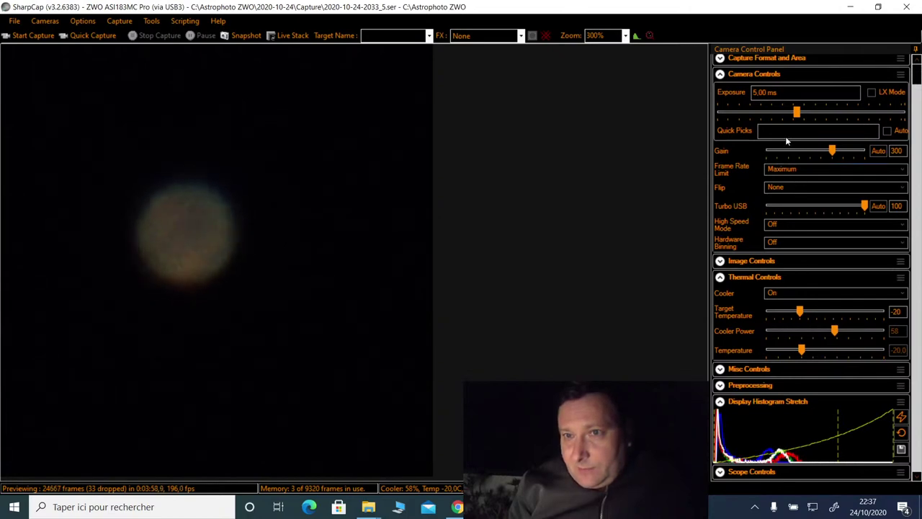
click(821, 114)
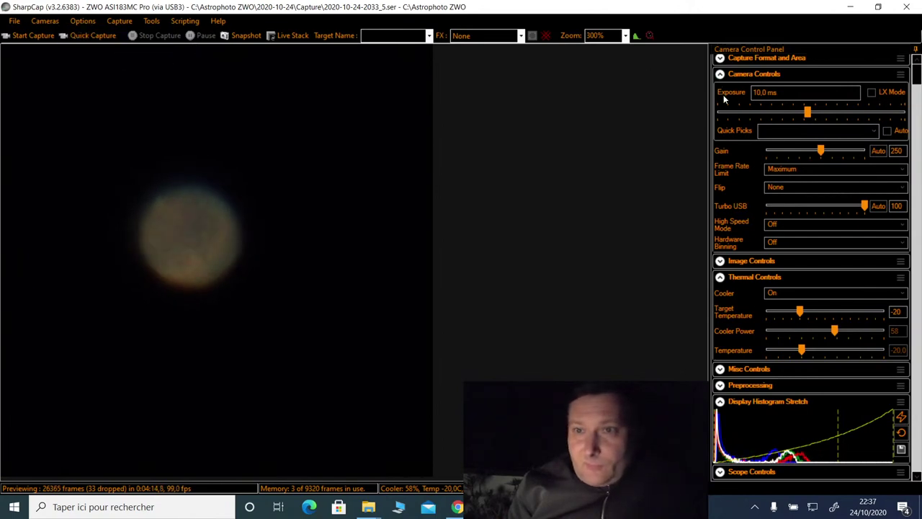
Step: Record a 5000-frame Quick Capture of Mars at 6 ms exposure and gain 300 with the display histogram stretch reset
click(744, 117)
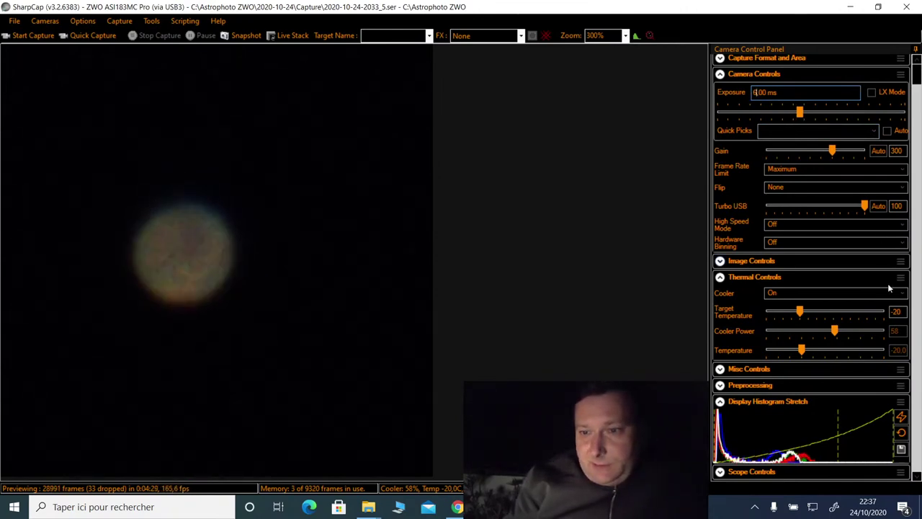
click(903, 433)
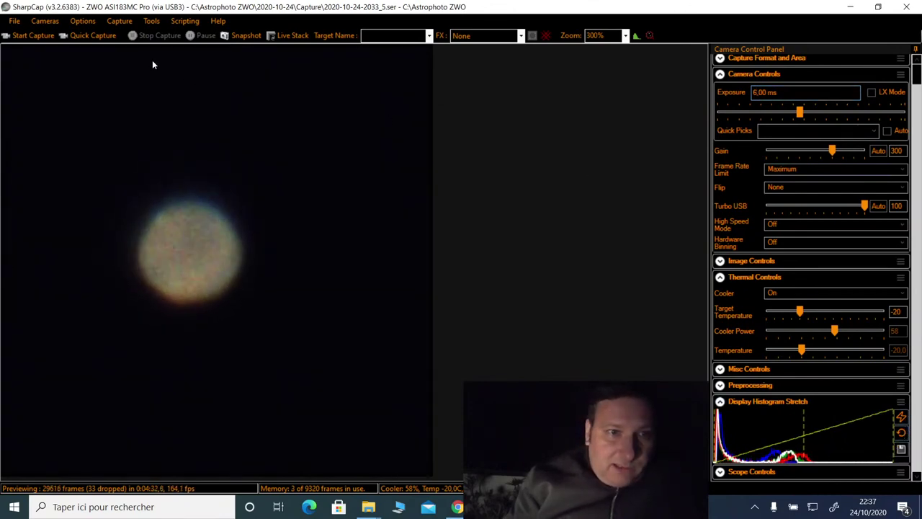
click(107, 40)
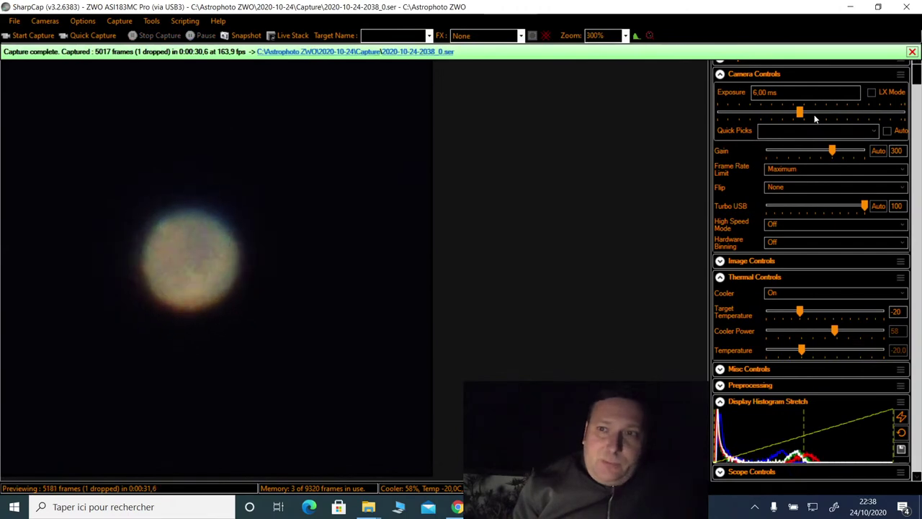
Step: Lower the camera gain to 200
click(801, 152)
click(799, 153)
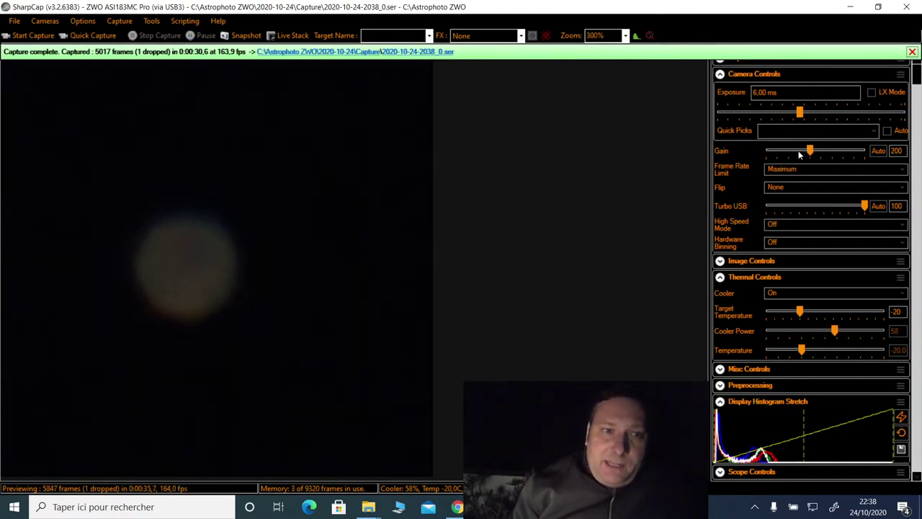
Step: Raise the exposure to 24 ms and record two 5000-frame Quick Captures of Mars at gain 200
click(841, 112)
click(840, 112)
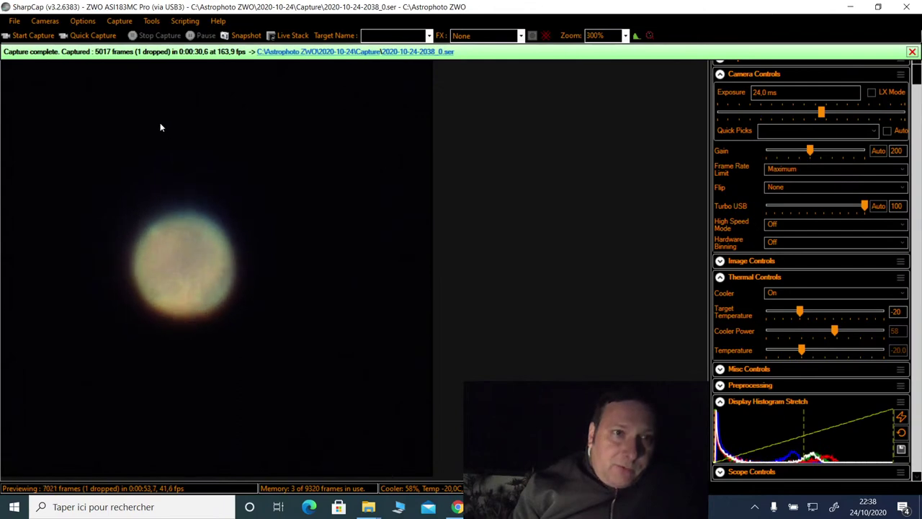
click(108, 36)
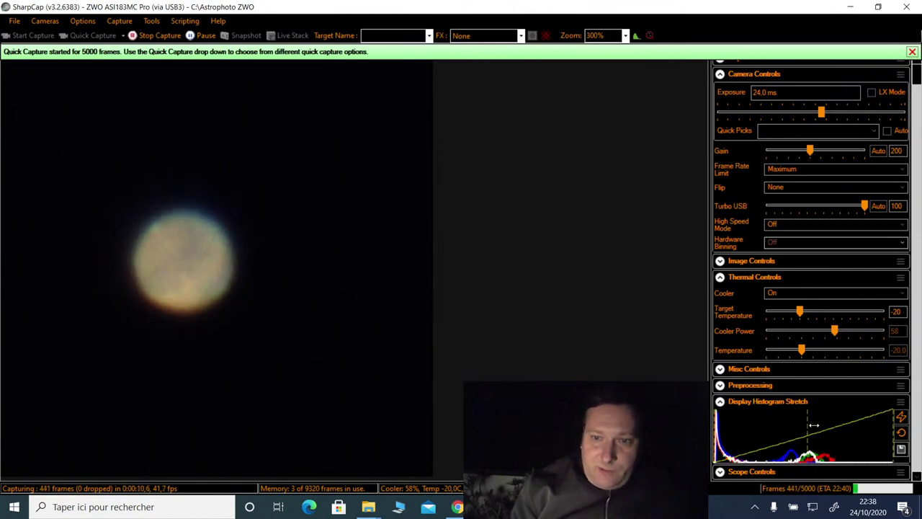
drag(803, 424, 852, 429)
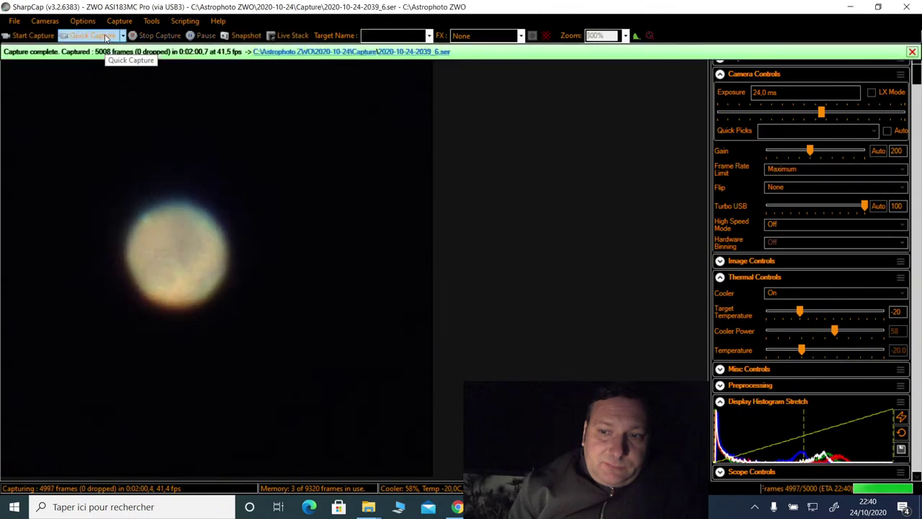
click(93, 35)
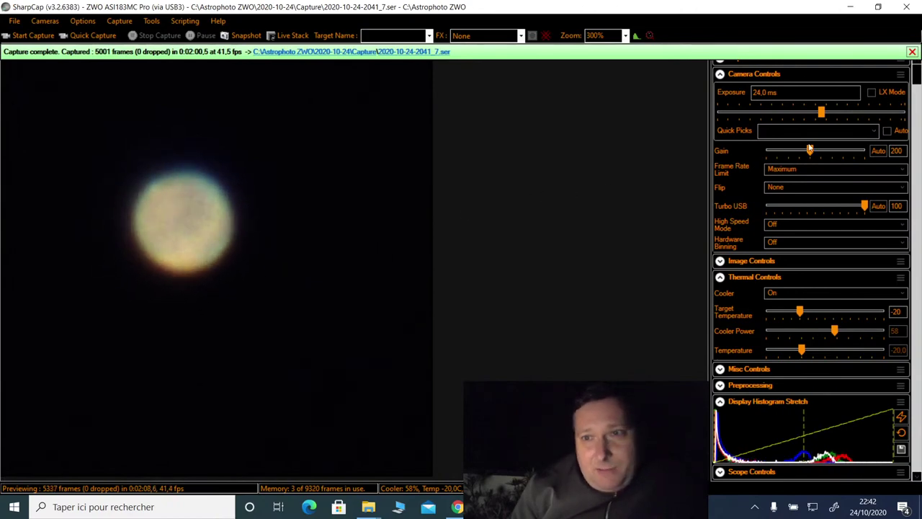
Step: Lower the exposure to 12 ms and start another Quick Capture of Mars
click(771, 112)
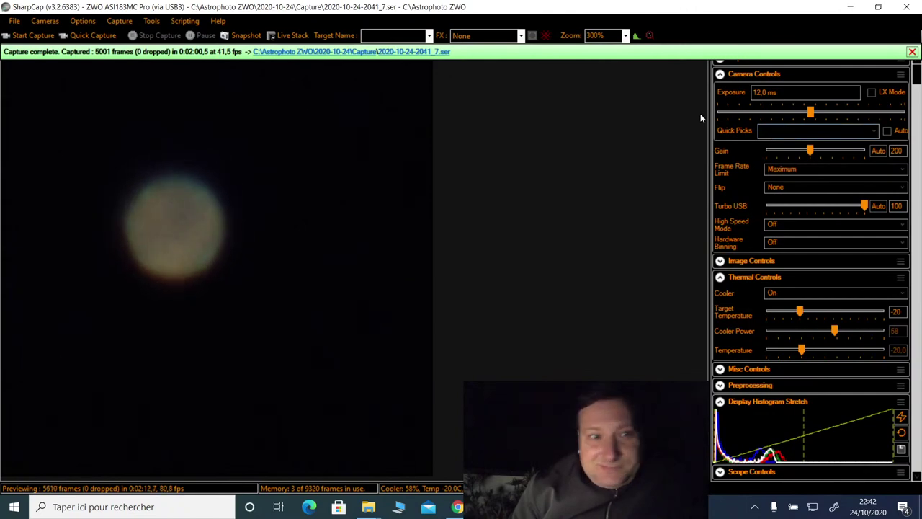
click(113, 35)
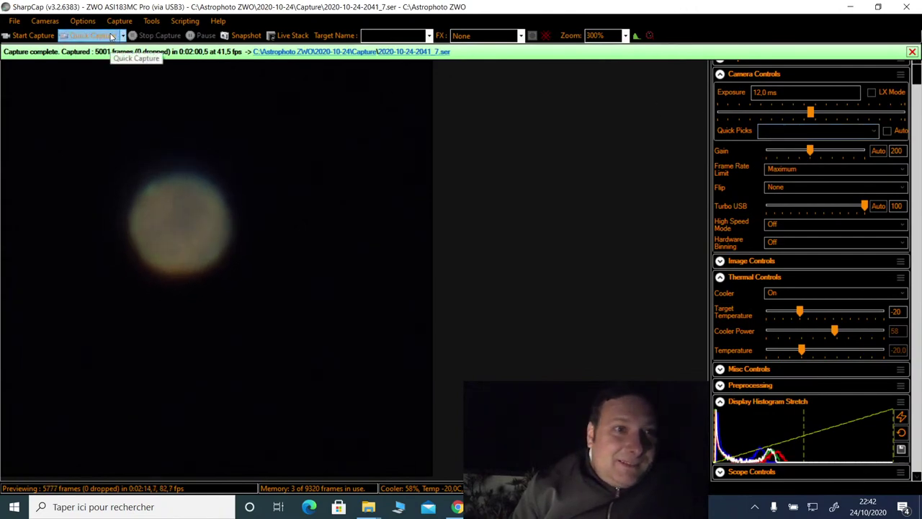
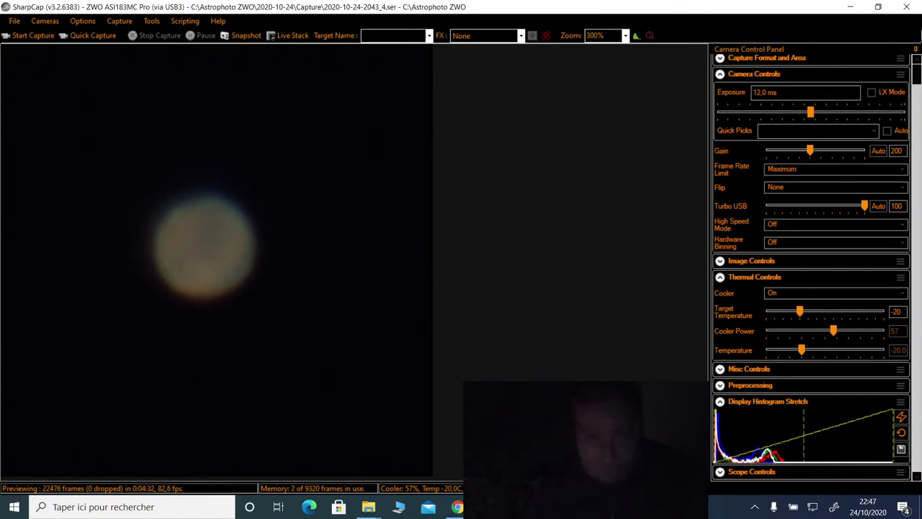
Step: Switch to Cartes du Ciel, widen the chart field to 310° and slew the telescope to the Moon (Lune)
key(alt+Tab)
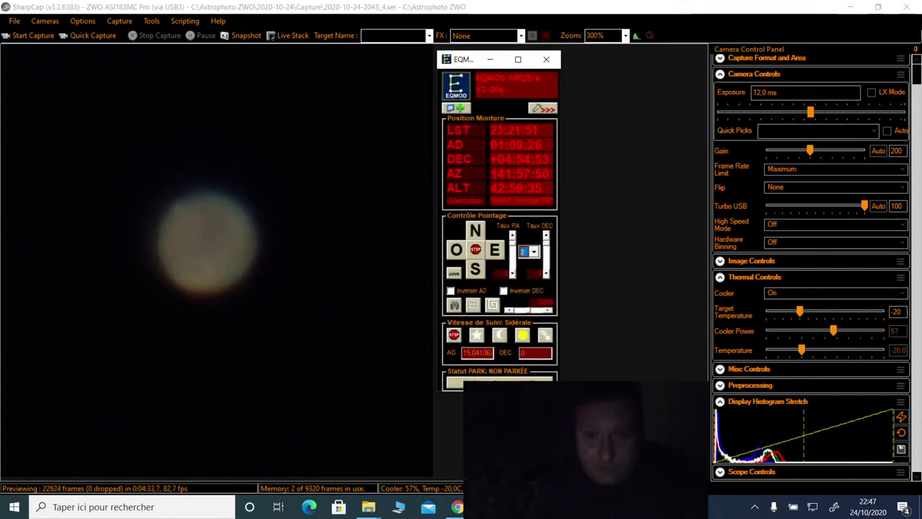
key(alt+Tab)
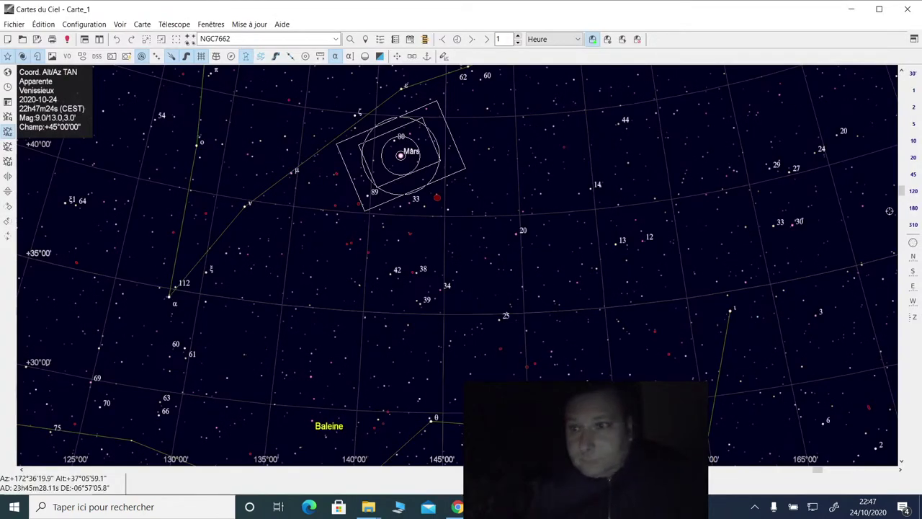
click(913, 224)
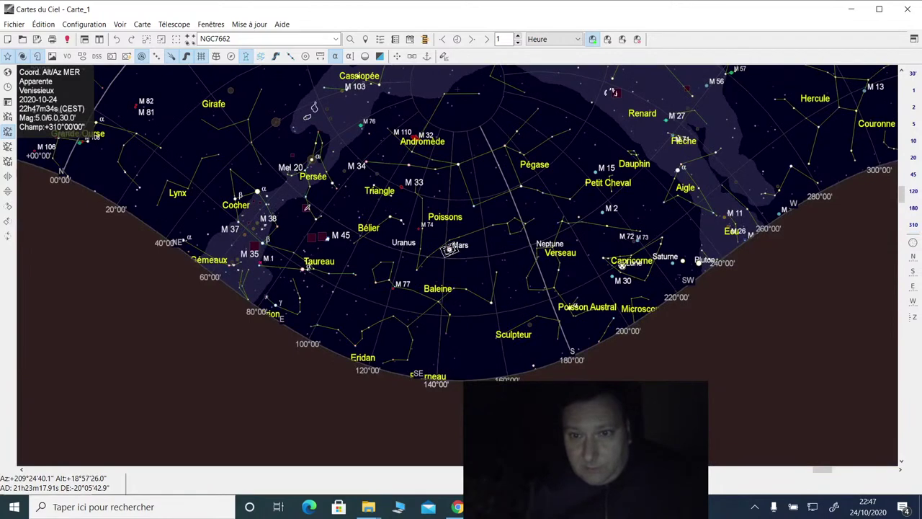
right_click(622, 266)
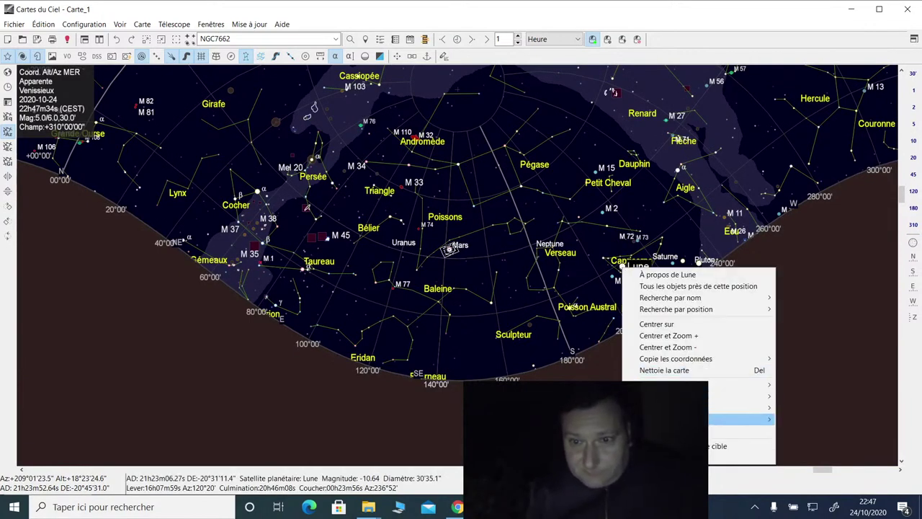
click(684, 419)
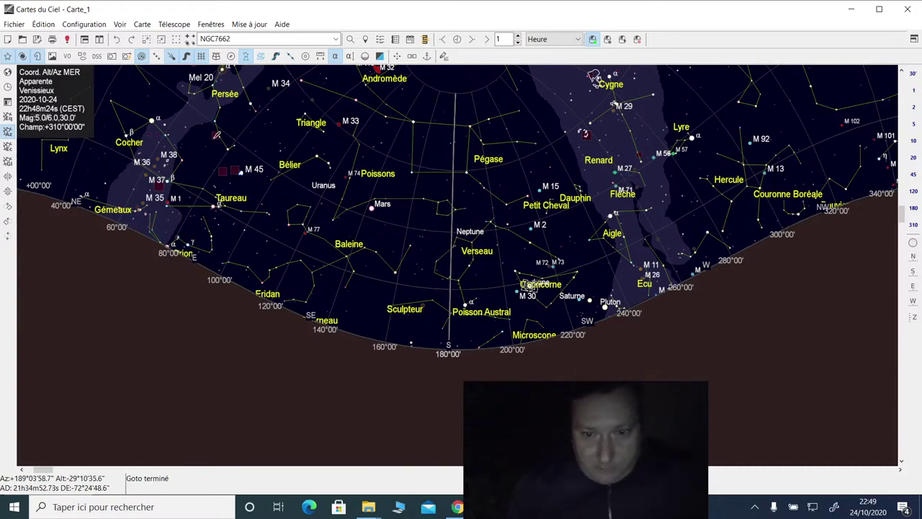
Step: Return to SharpCap and raise the camera exposure to 96 ms
key(alt+Tab)
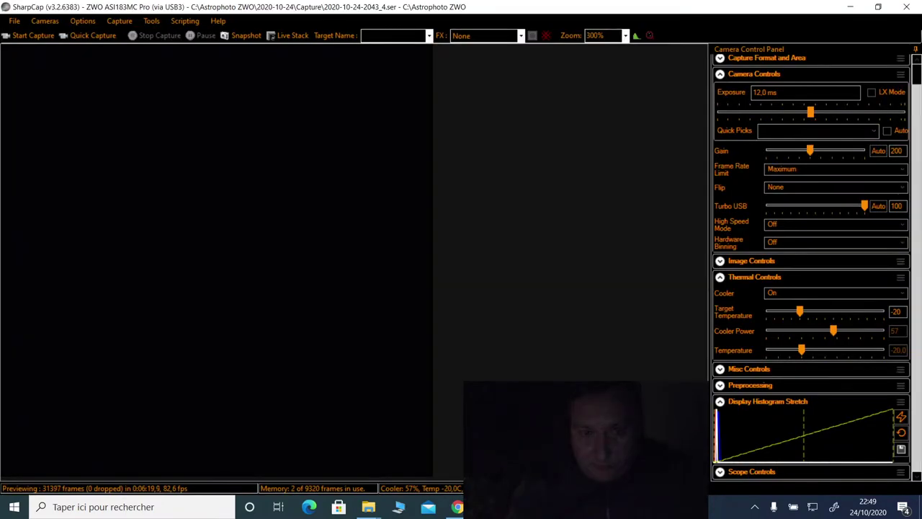
click(862, 110)
click(863, 111)
click(862, 111)
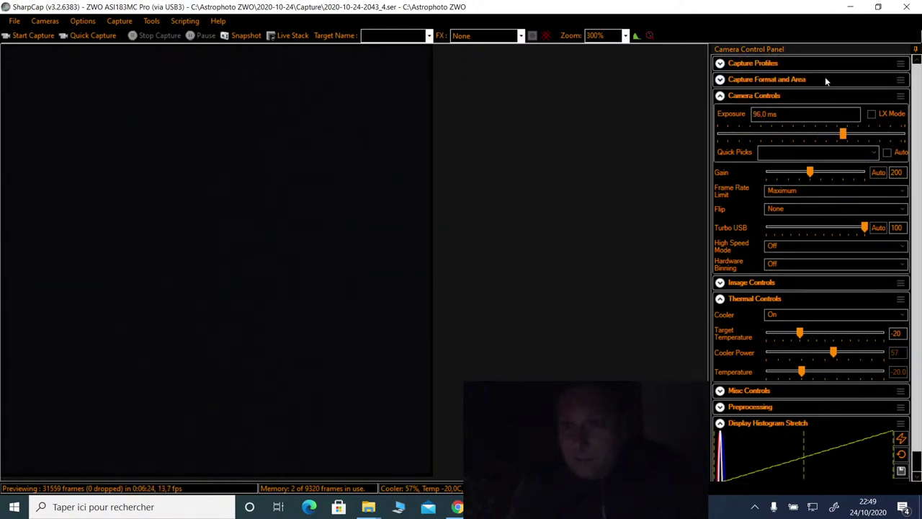
Step: Set the capture area to the full 5496x3672 sensor and the preview zoom to Auto
click(720, 80)
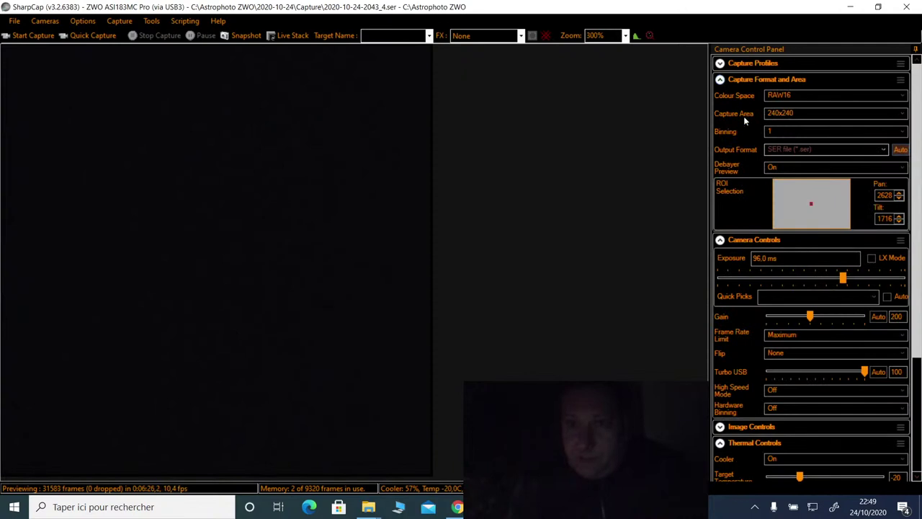
click(823, 115)
click(902, 140)
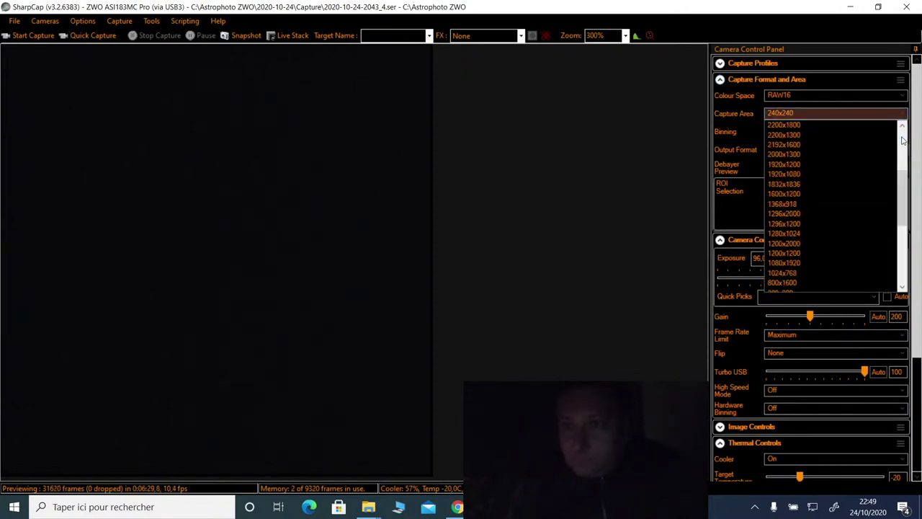
click(826, 123)
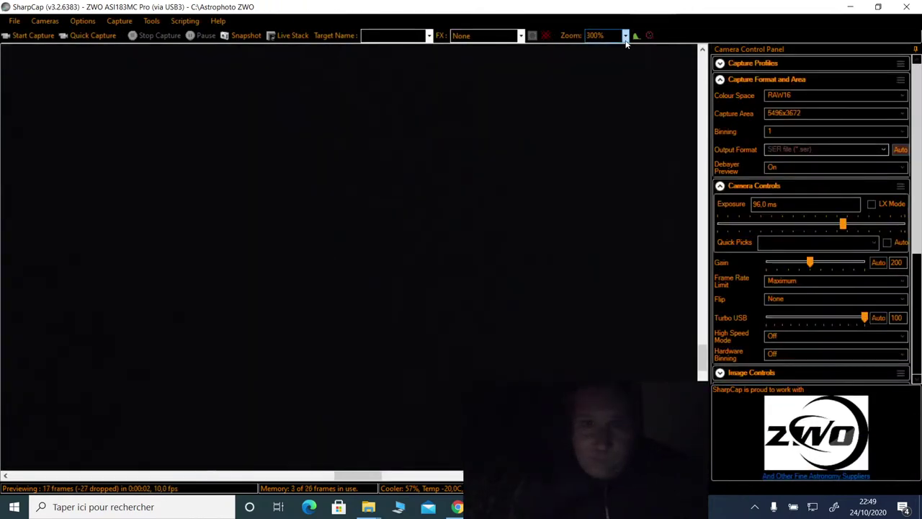
click(625, 37)
click(611, 46)
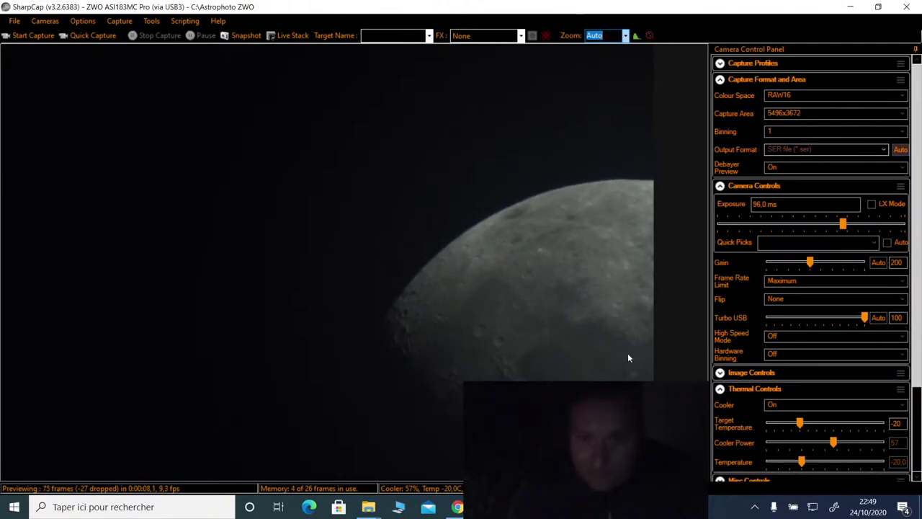
Step: Overlay the diagonal double-line reticule, centre the Moon in the frame with EQMOD's direction controls and move the EQMOD window off the image
click(550, 35)
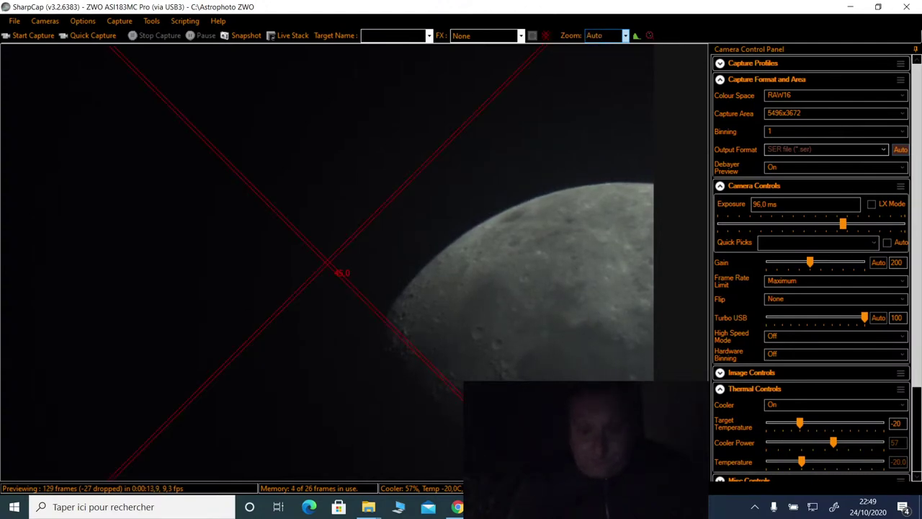
key(alt+Tab)
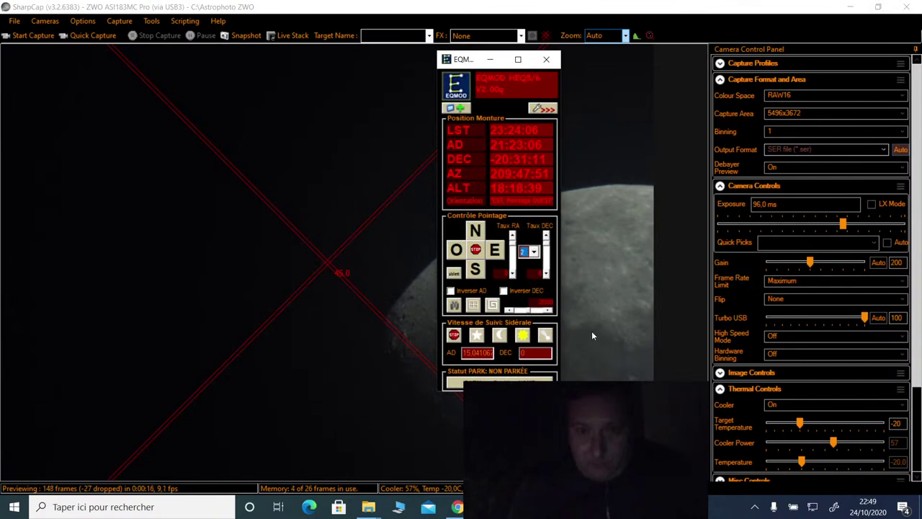
click(475, 275)
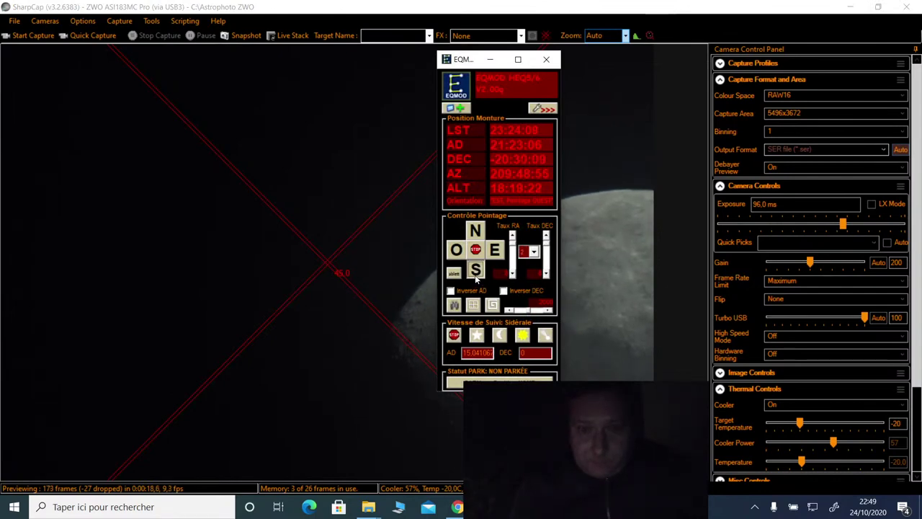
click(475, 232)
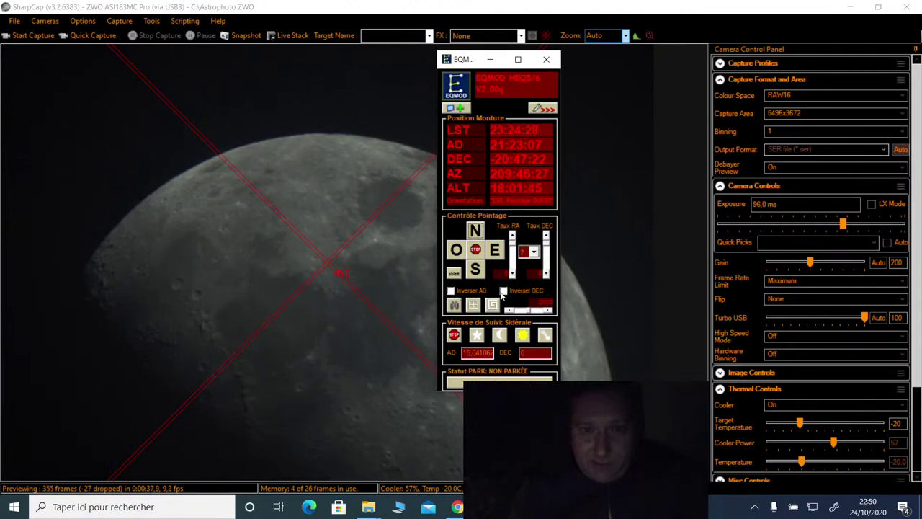
click(457, 252)
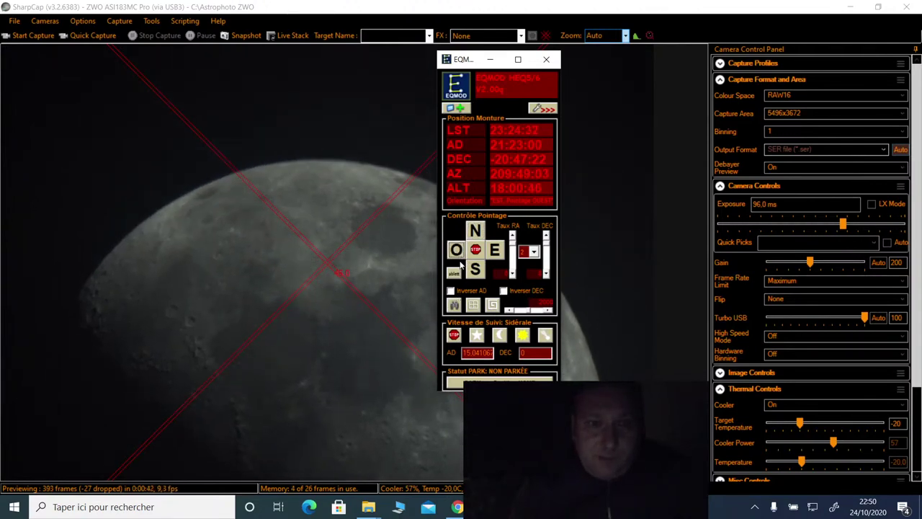
click(475, 271)
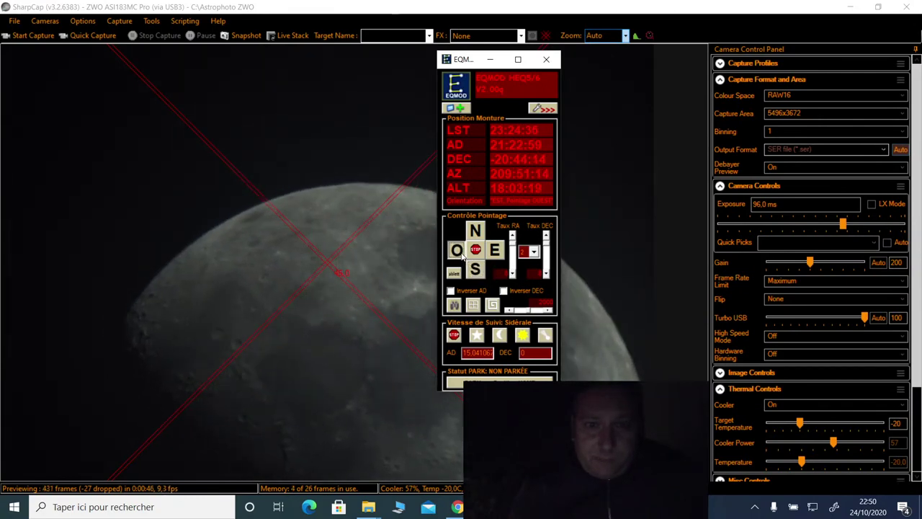
click(495, 252)
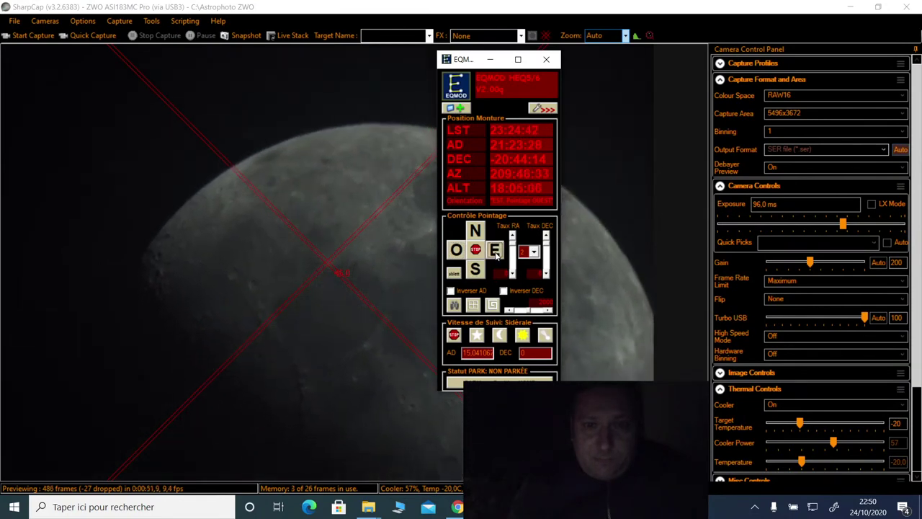
click(475, 272)
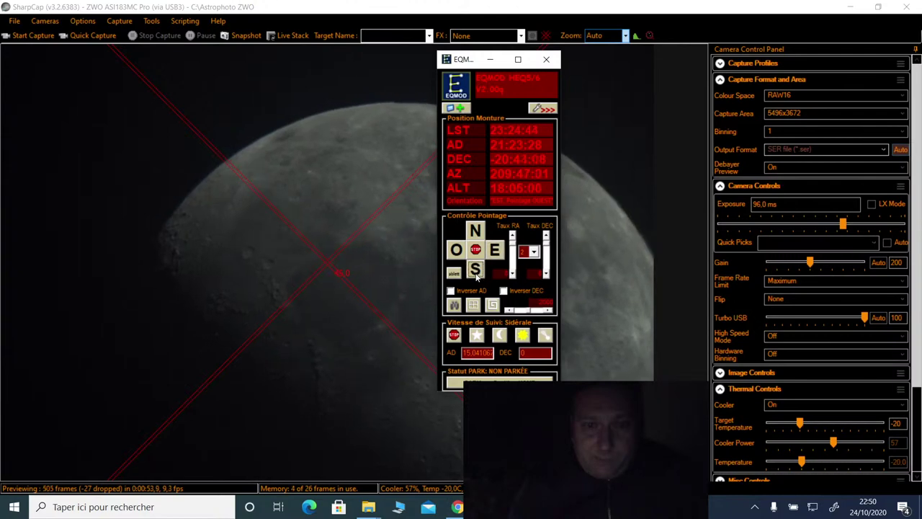
click(476, 231)
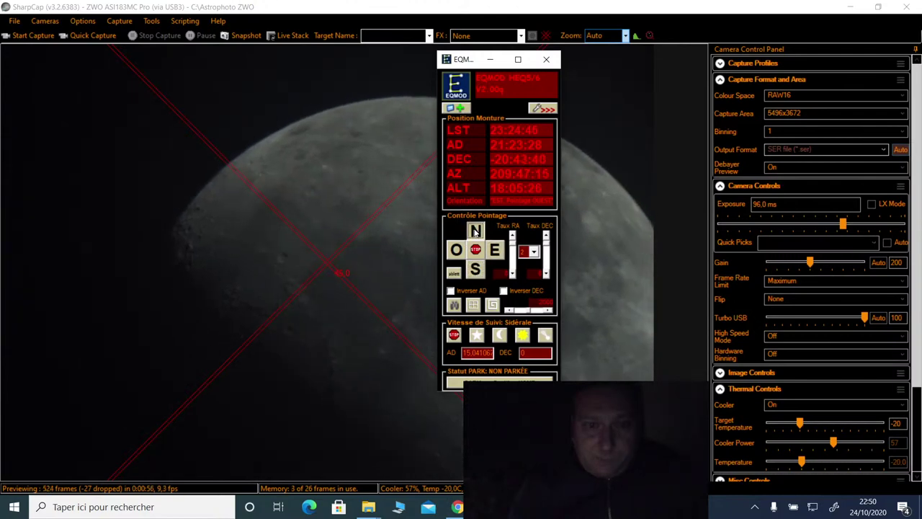
drag(475, 230, 472, 263)
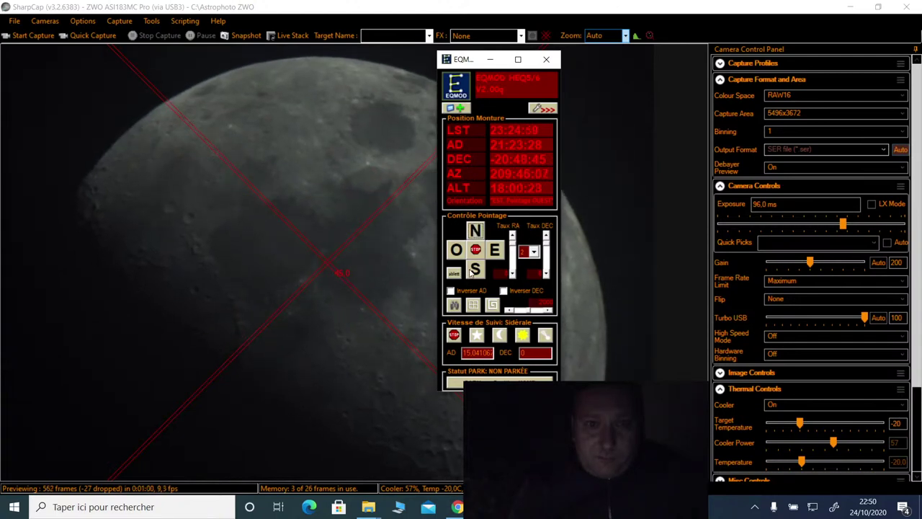
click(477, 231)
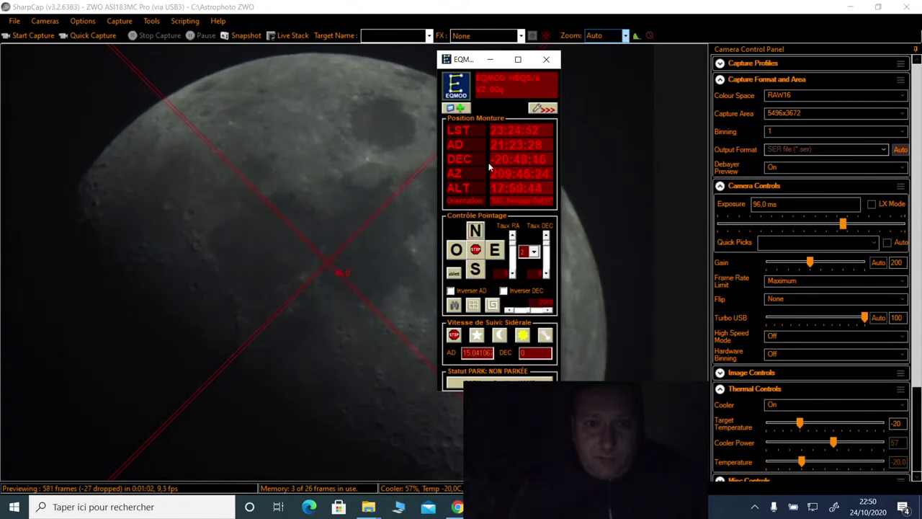
drag(467, 66, 720, 80)
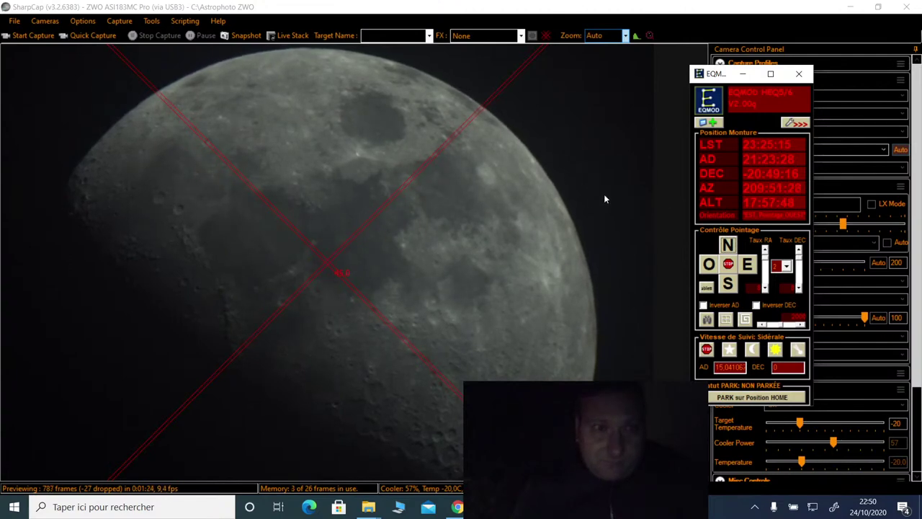
Step: Turn off the reticule overlay and lower the exposure to 48 ms
click(547, 36)
click(547, 36)
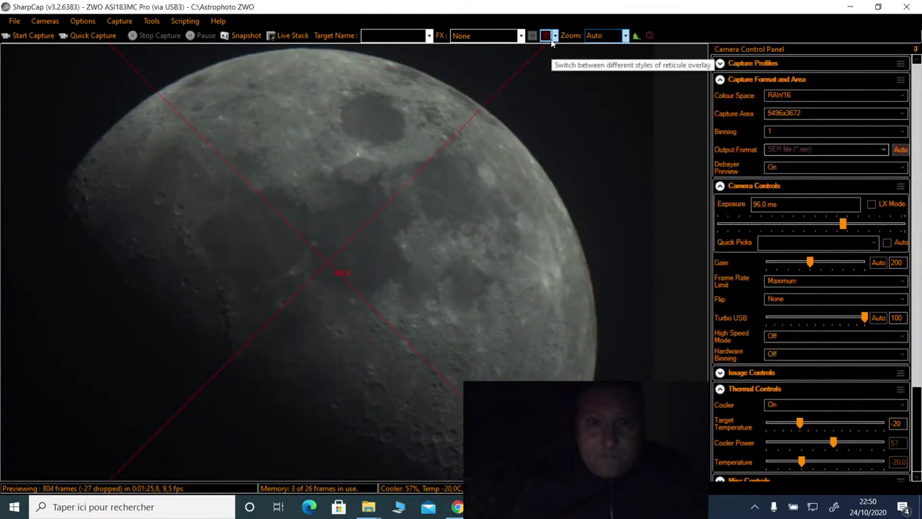
click(546, 36)
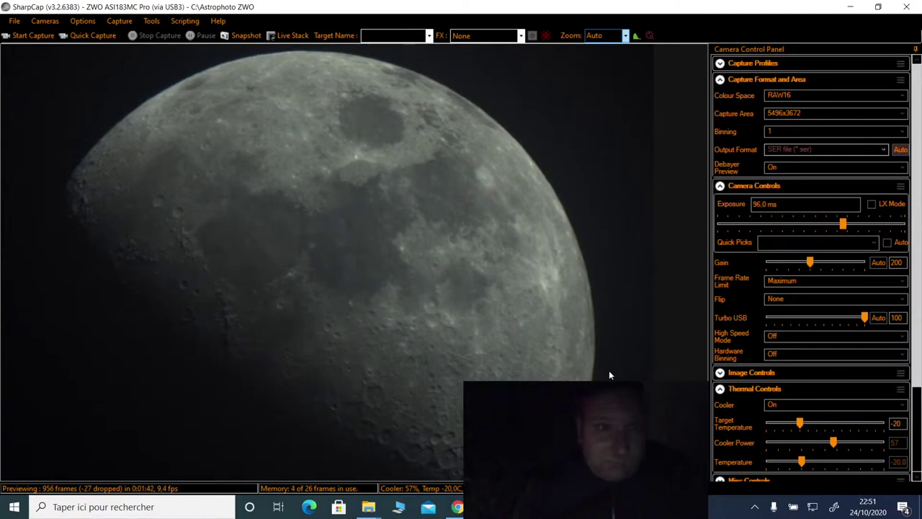
click(787, 229)
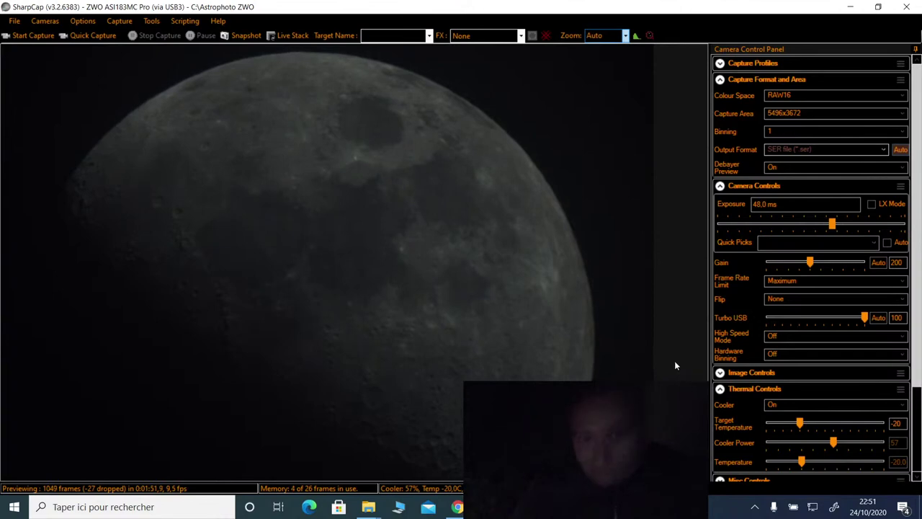
Step: Cycle the reticule overlay to the single-line diagonal cross over the Moon
click(546, 40)
click(546, 40)
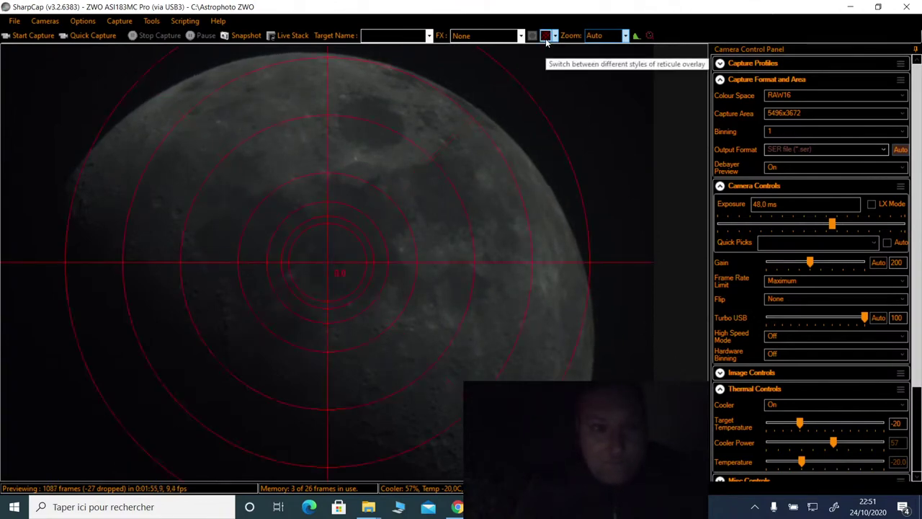
click(546, 41)
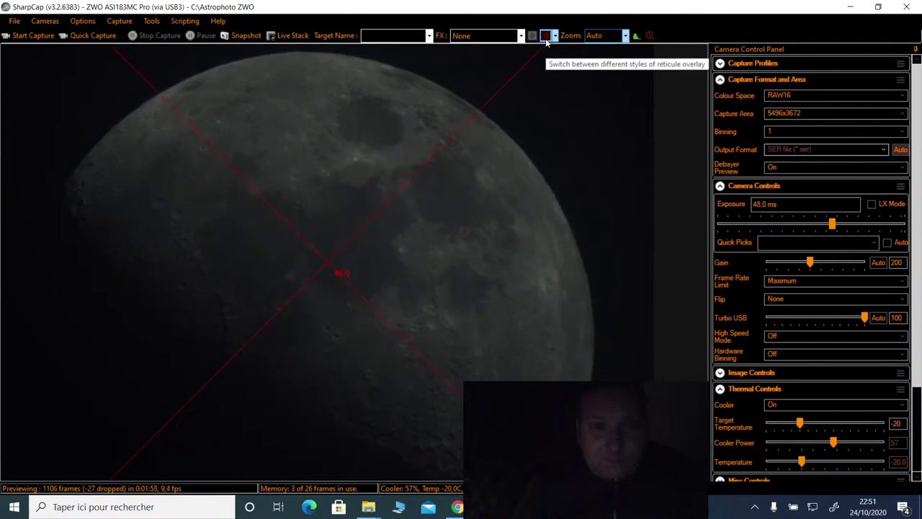
Step: Cycle the reticule overlay to the concentric circles with horizontal and vertical crosshairs
click(546, 41)
click(546, 41)
click(546, 41)
click(546, 41)
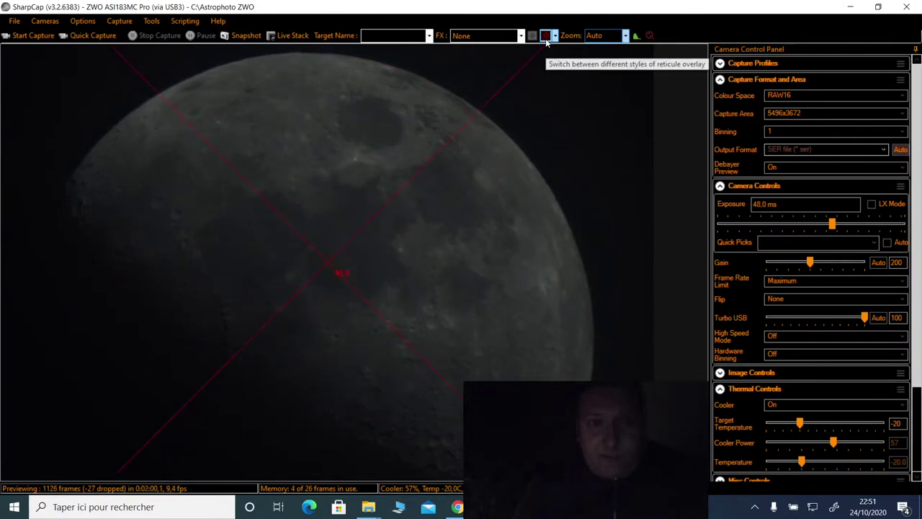
click(547, 41)
click(546, 41)
click(546, 41)
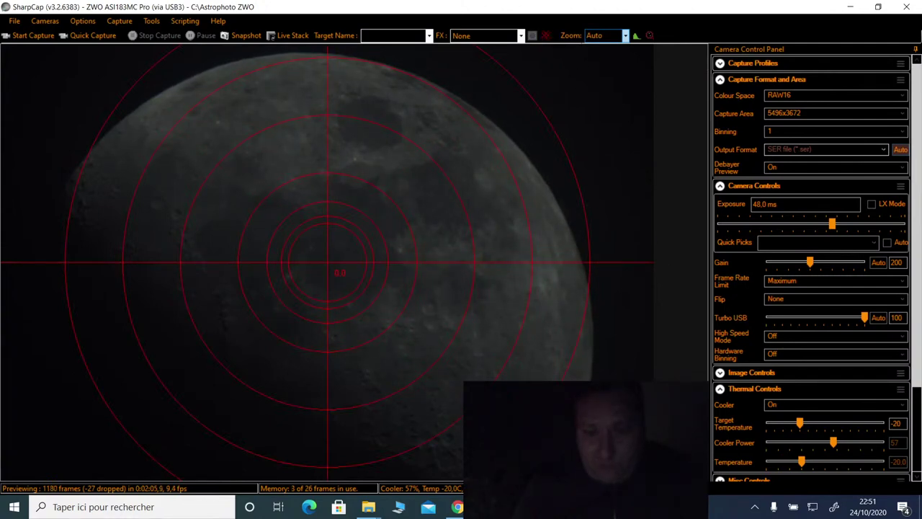
Step: Switch to EQMOD and nudge the mount west, north, east and south to position the Moon on the circular reticule
key(alt+Tab)
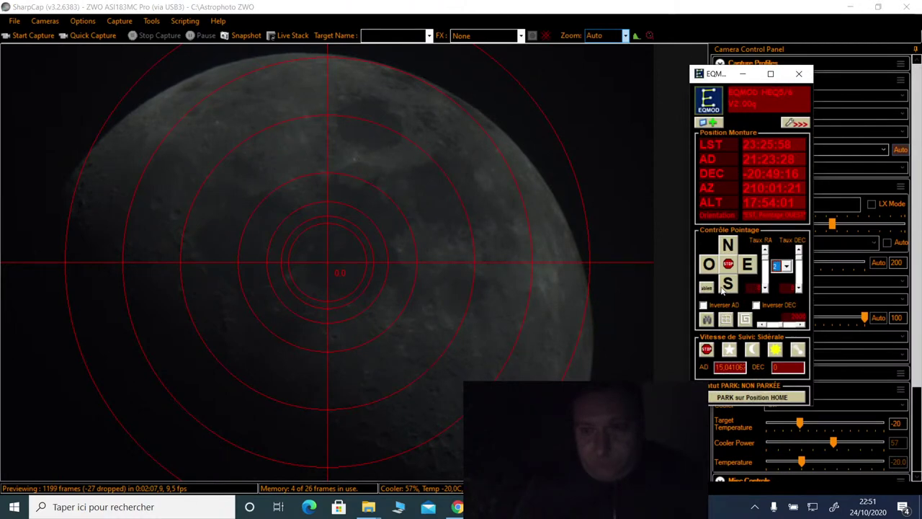
click(710, 265)
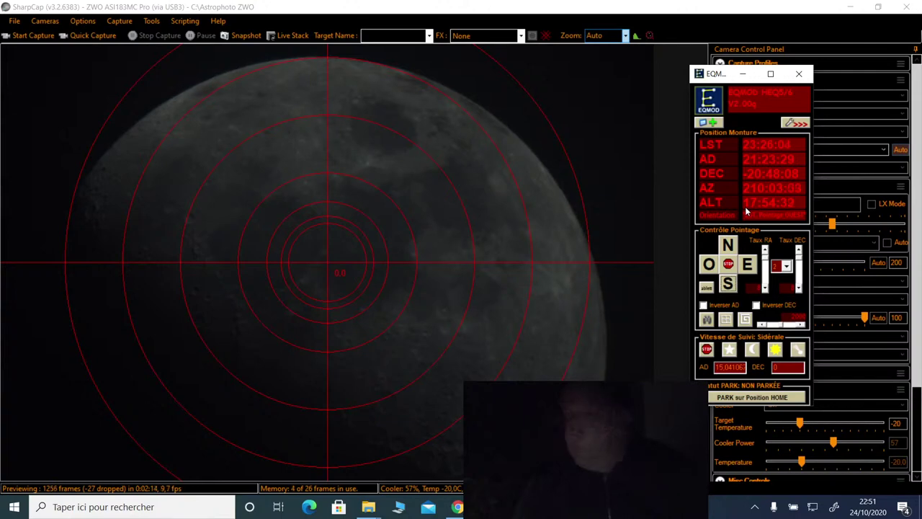
click(732, 246)
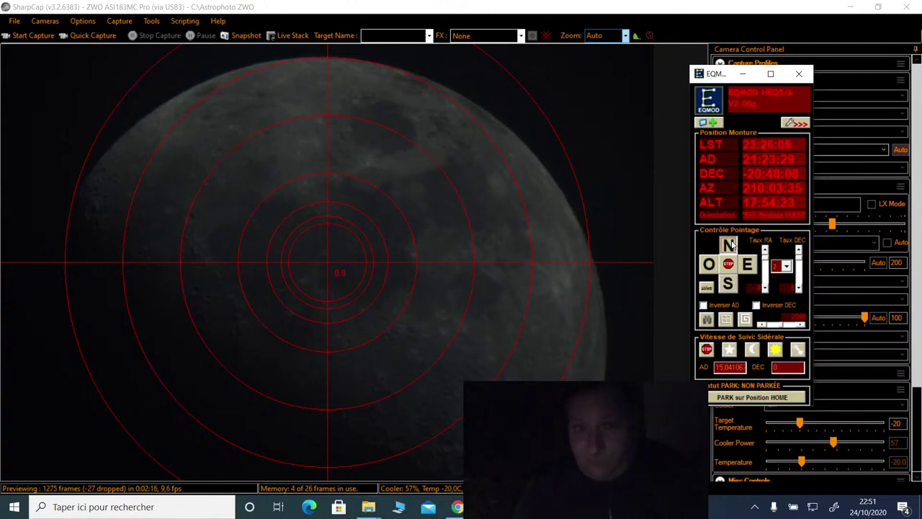
click(732, 245)
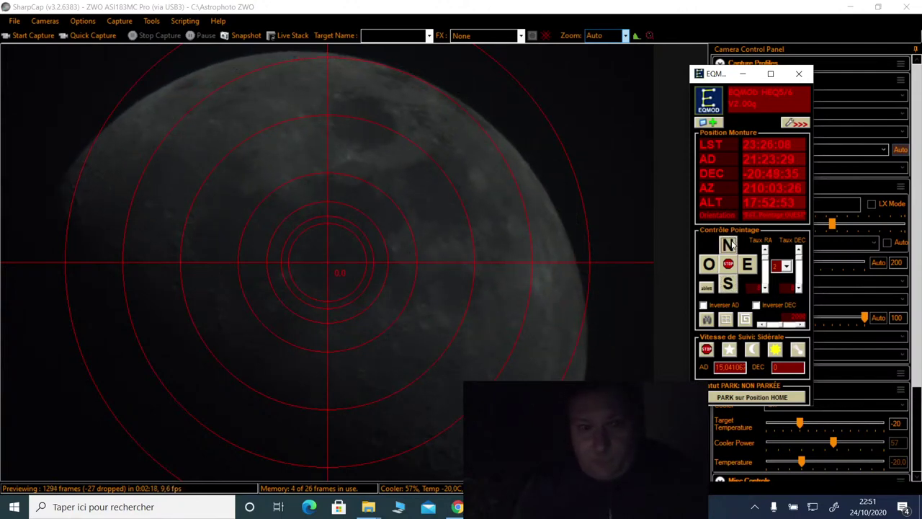
click(732, 245)
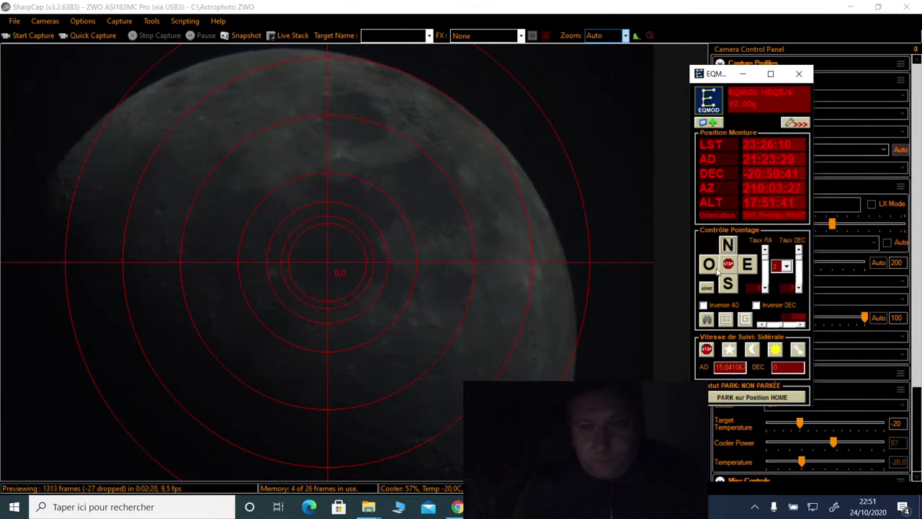
click(710, 264)
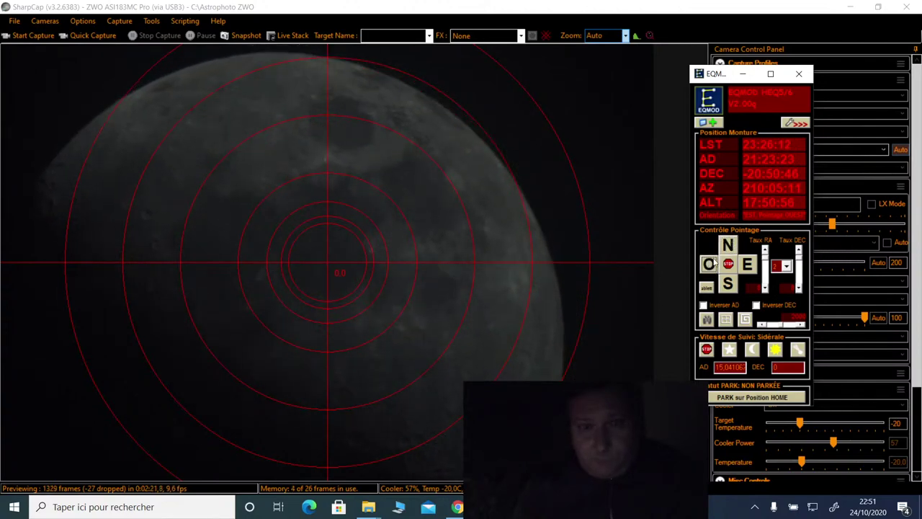
click(746, 267)
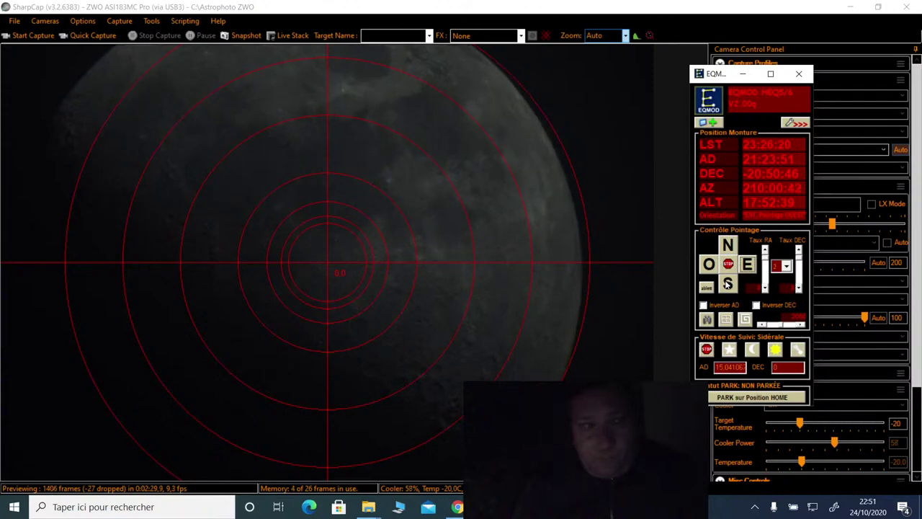
click(727, 283)
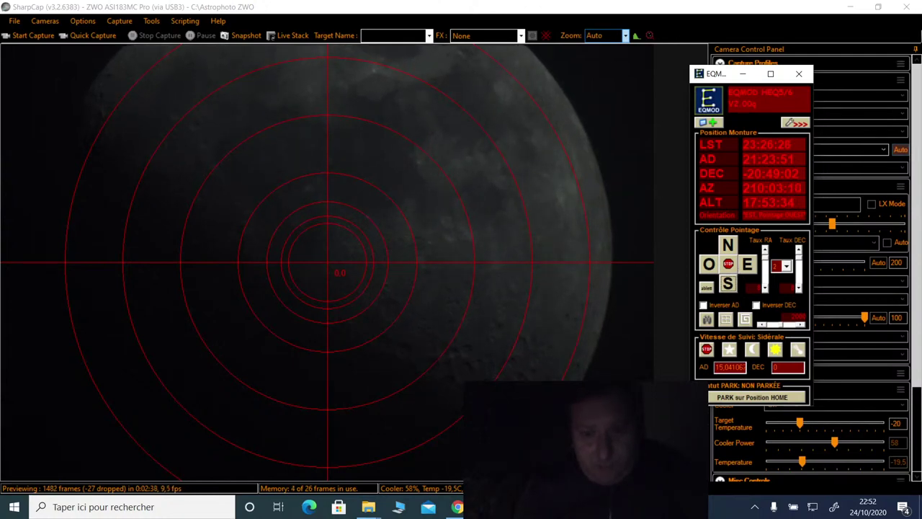
Step: Switch to Cartes du Ciel, set the chart's field of view to 45° and bring the Moon into the middle of the chart
key(alt+Tab)
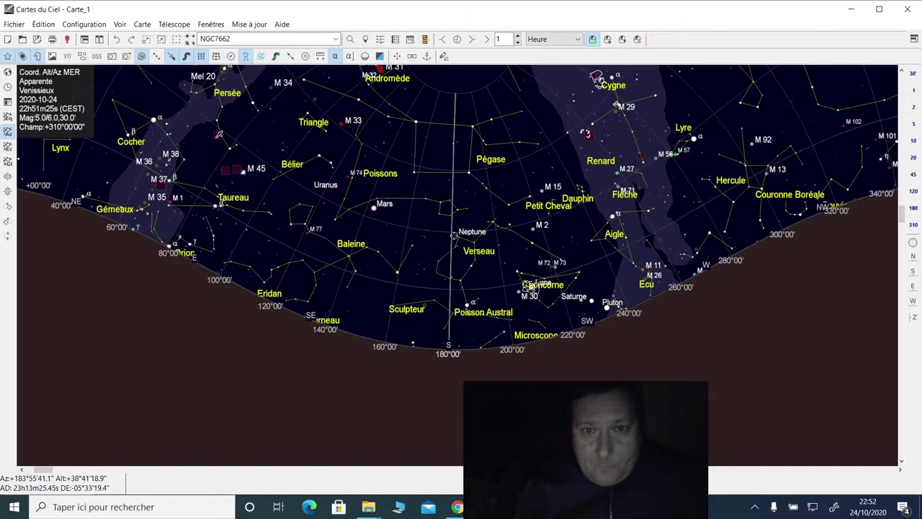
scroll(561, 261, up, 3)
click(520, 163)
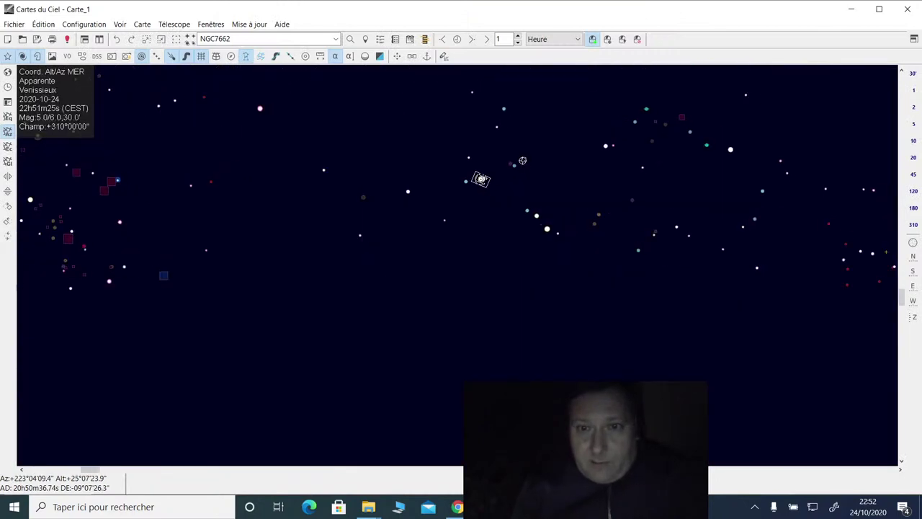
scroll(501, 193, down, 3)
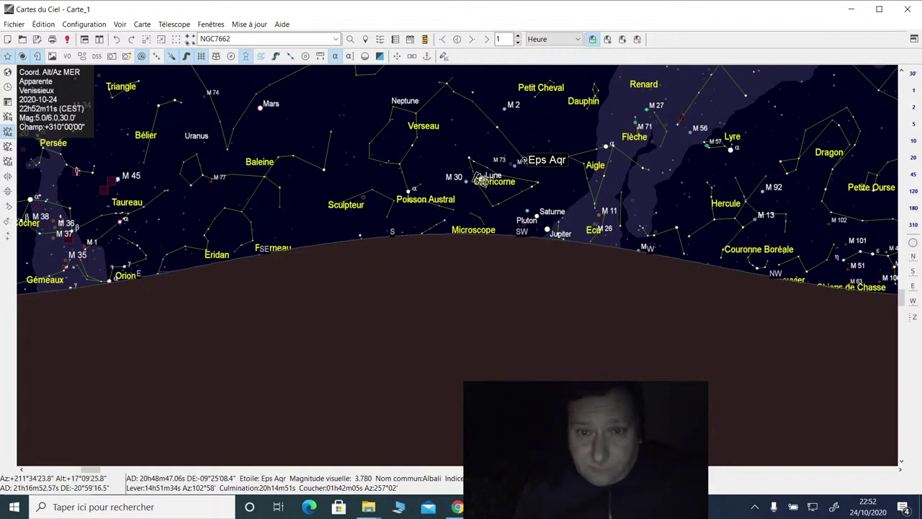
click(481, 181)
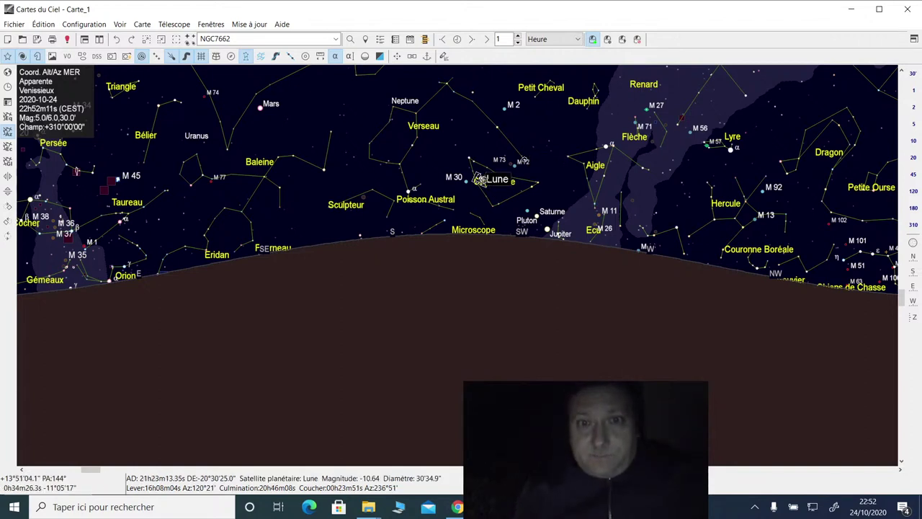
right_click(480, 180)
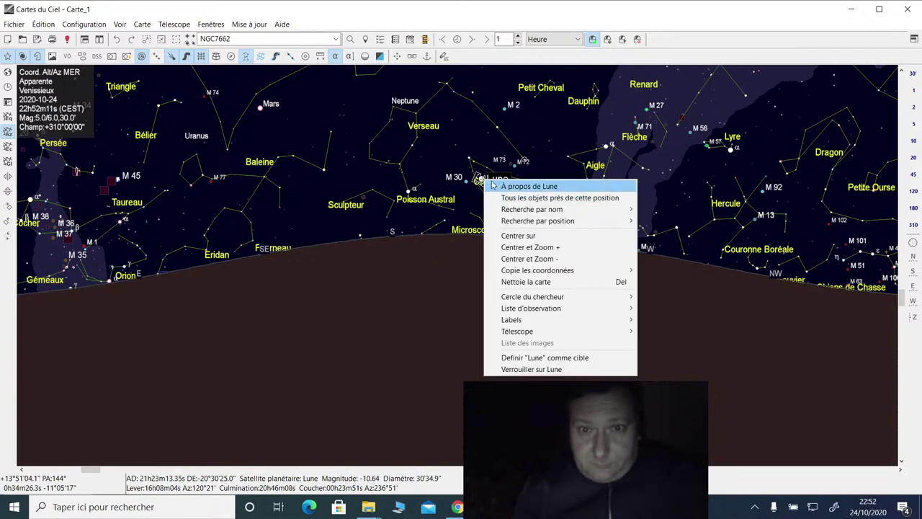
click(914, 176)
click(914, 177)
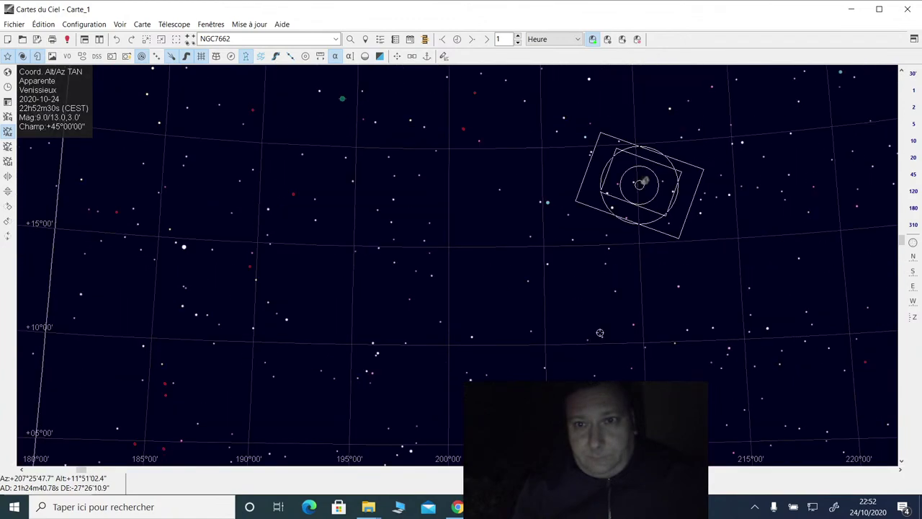
drag(587, 254, 430, 303)
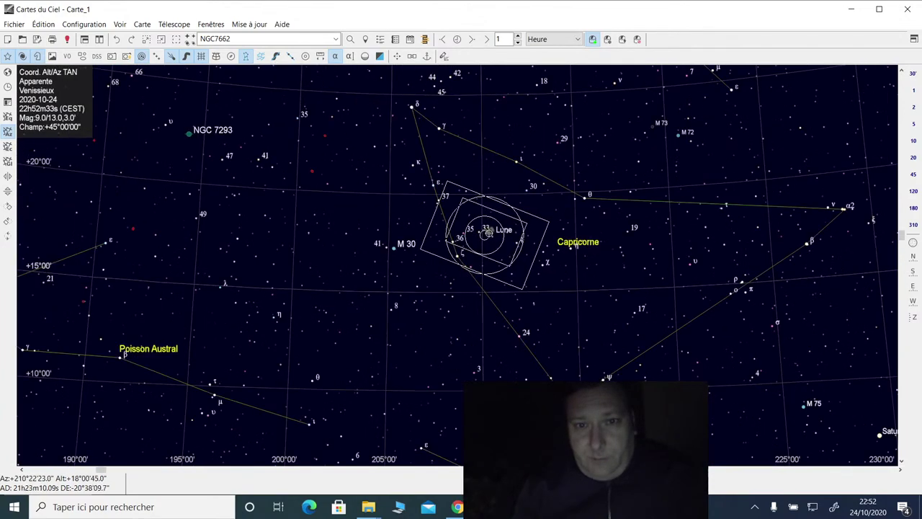
Step: Synchronise the telescope's position on the Moon (Lune)
click(488, 232)
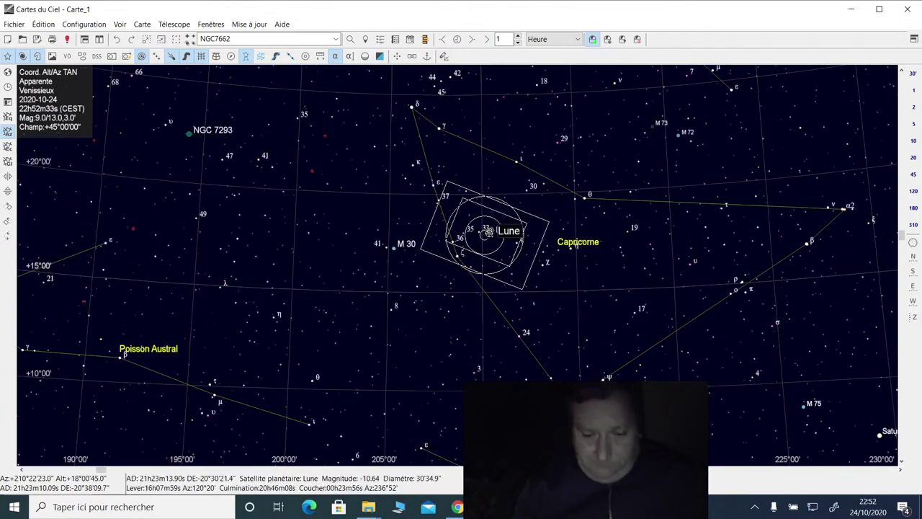
right_click(488, 232)
mouse_move(569, 386)
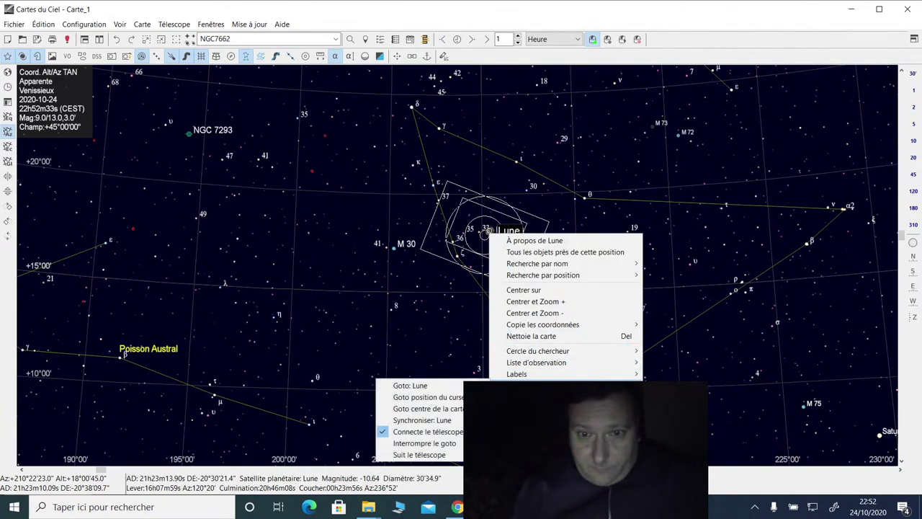
click(429, 420)
click(495, 255)
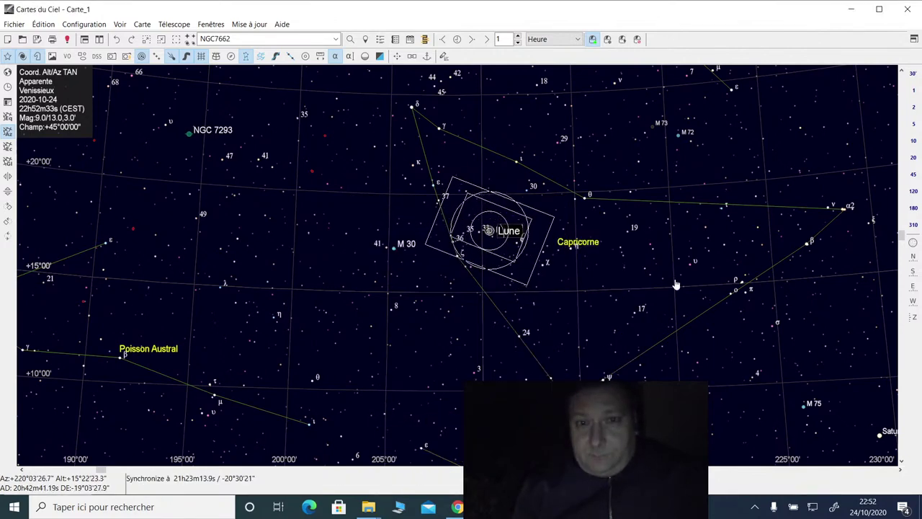
Step: Slew the telescope to the star Bet Cap in Capricorne
drag(406, 234, 400, 231)
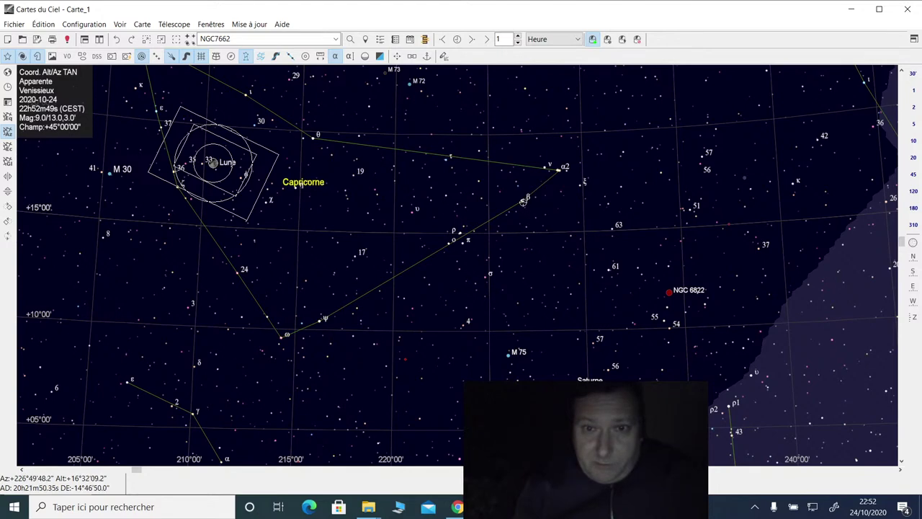
click(522, 202)
right_click(522, 201)
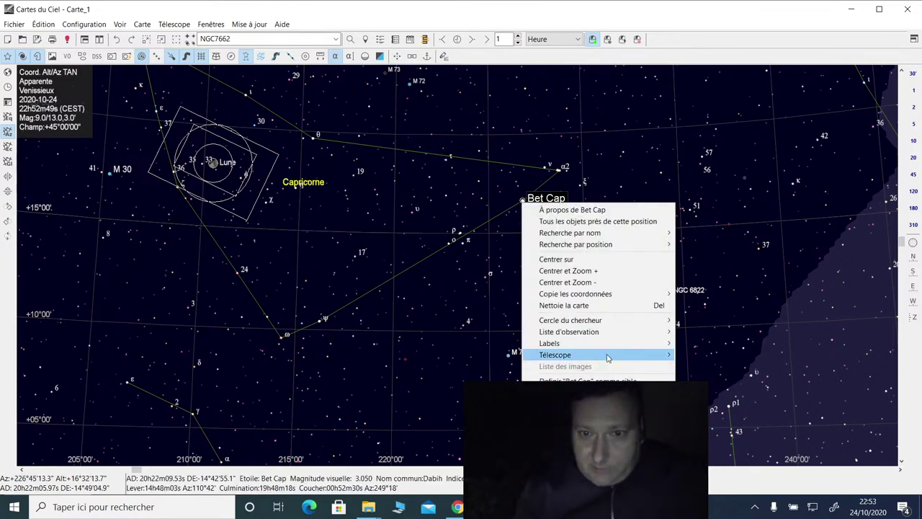
mouse_move(607, 356)
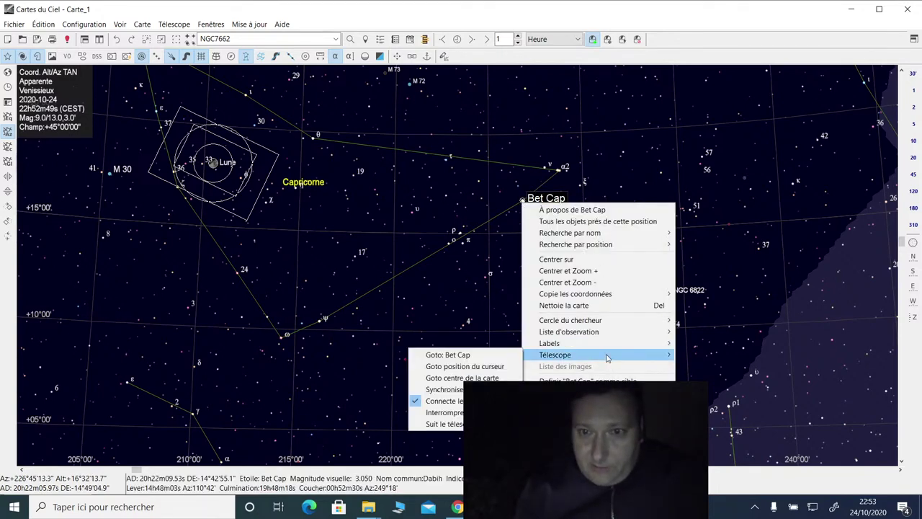
click(447, 355)
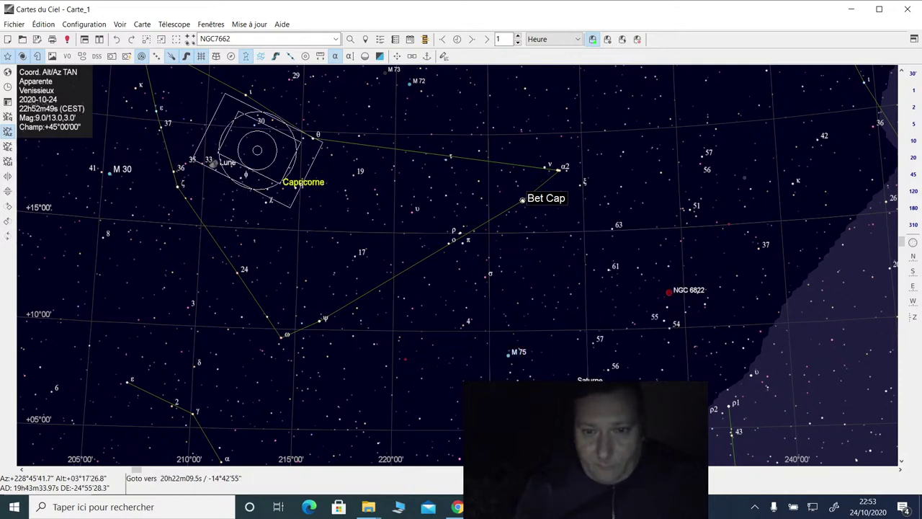
Step: Switch back to SharpCap, change the reticule to the diagonal cross and raise the exposure to 1536 ms
key(alt+Tab)
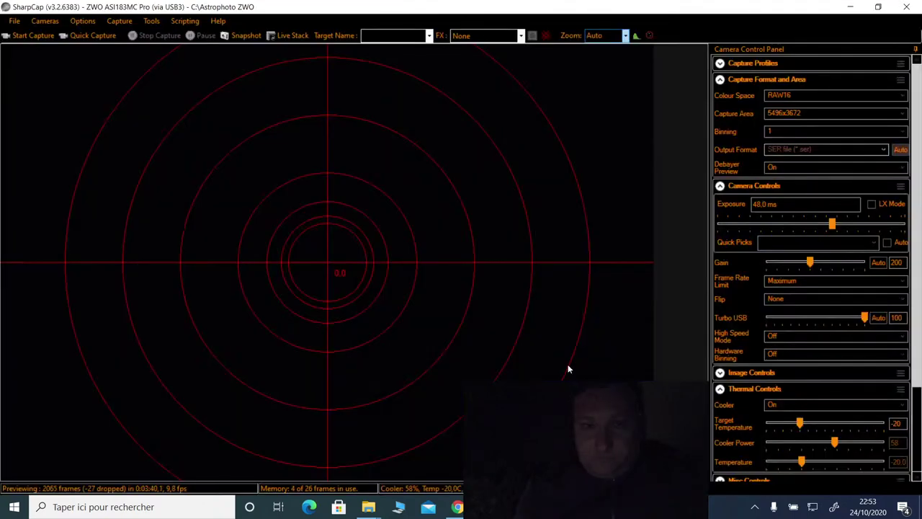
click(545, 36)
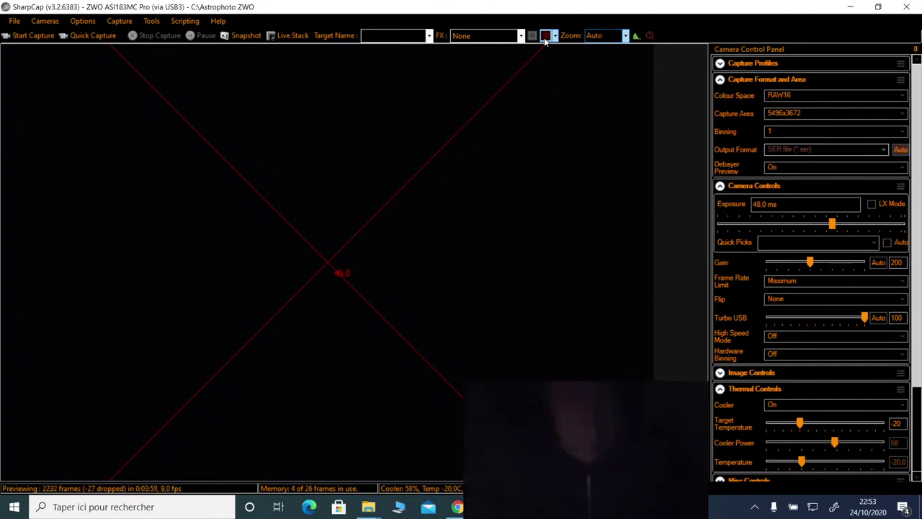
click(877, 221)
click(877, 219)
click(877, 219)
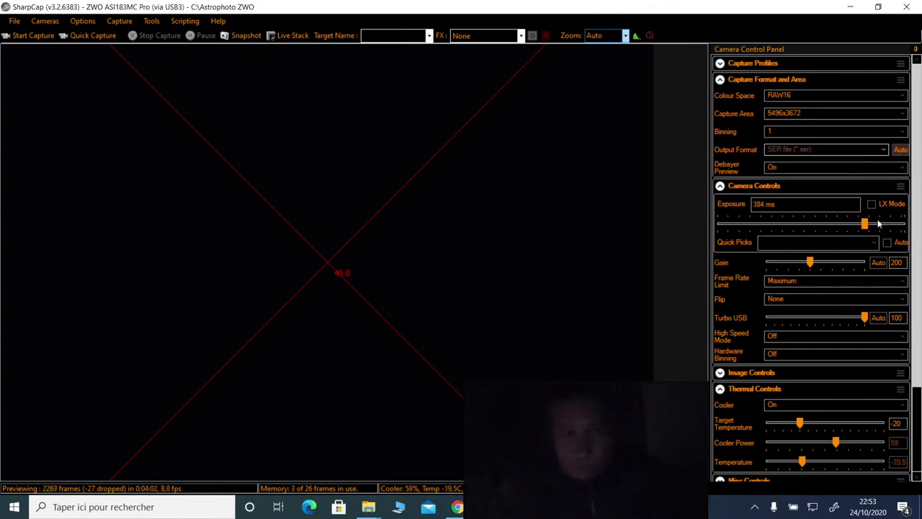
click(884, 225)
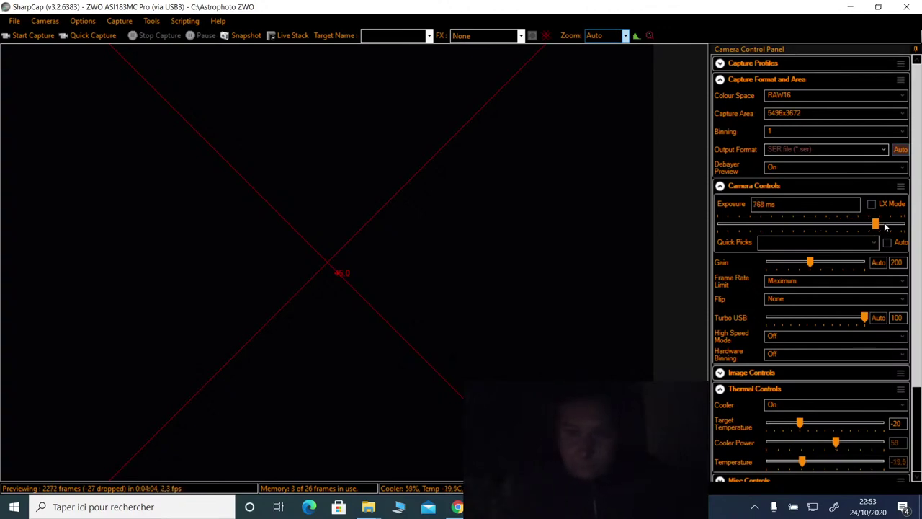
click(885, 227)
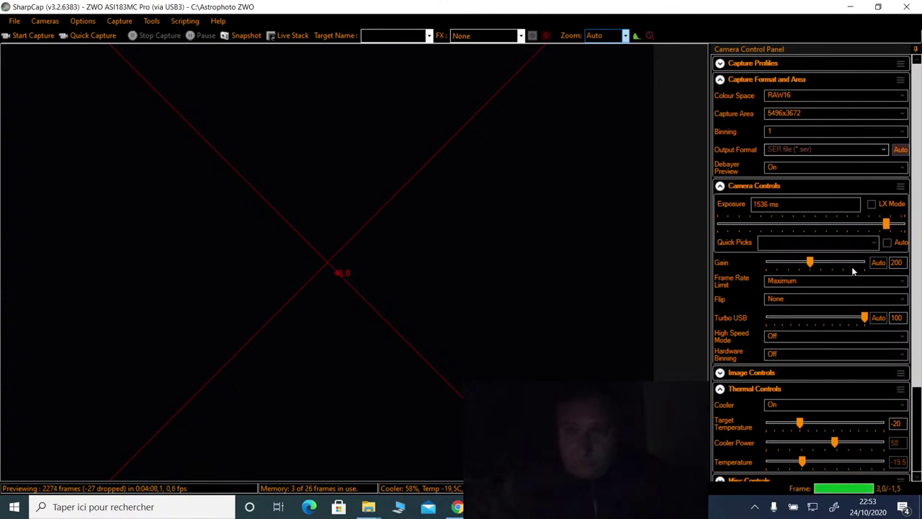
Step: Set the camera binning to 3
click(791, 132)
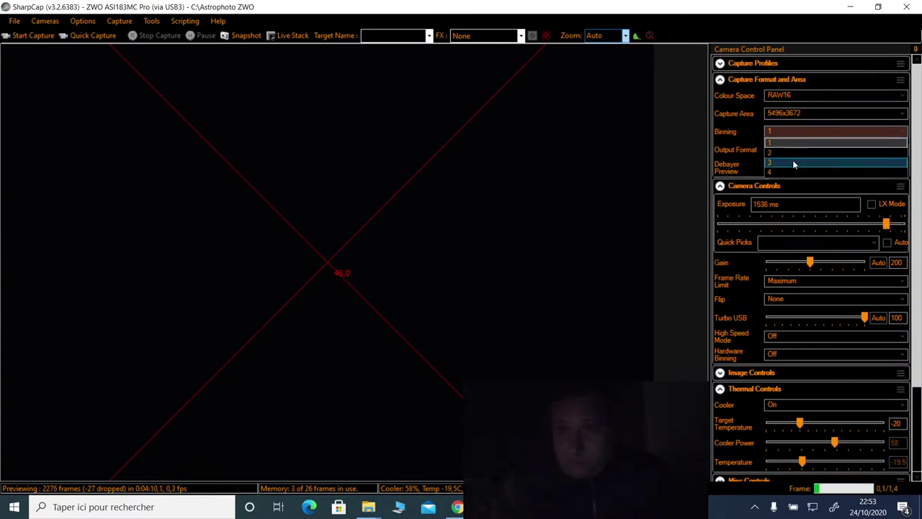
click(791, 162)
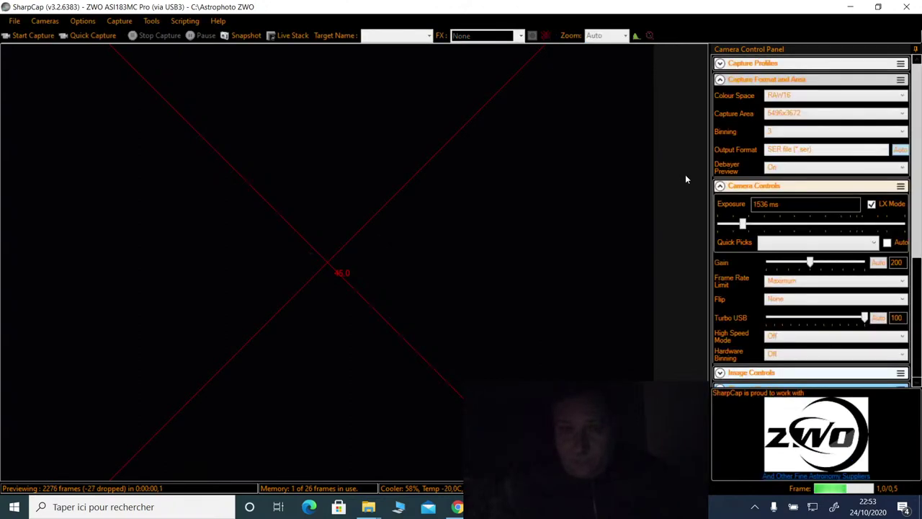
click(611, 36)
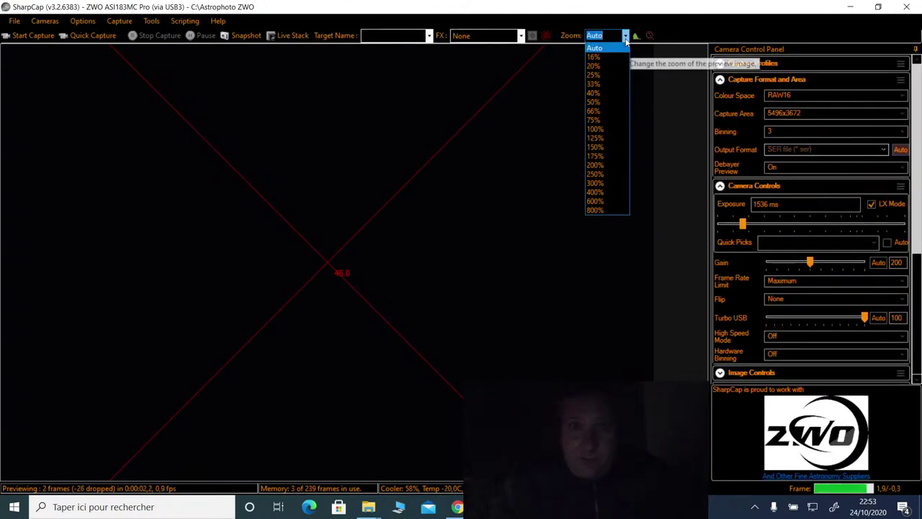
Step: Turn off the reticule overlay and stretch the display histogram by moving its midtone line close to the black end
click(540, 36)
click(544, 36)
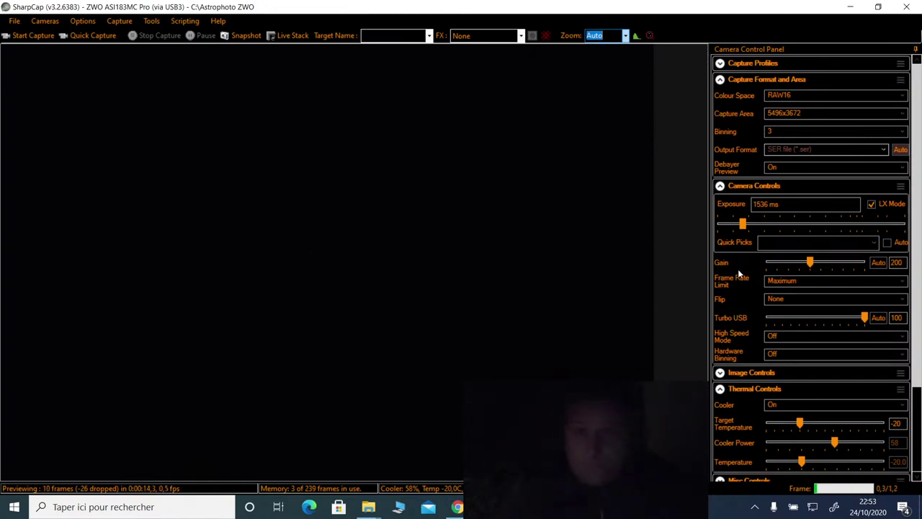
scroll(915, 426, down, 3)
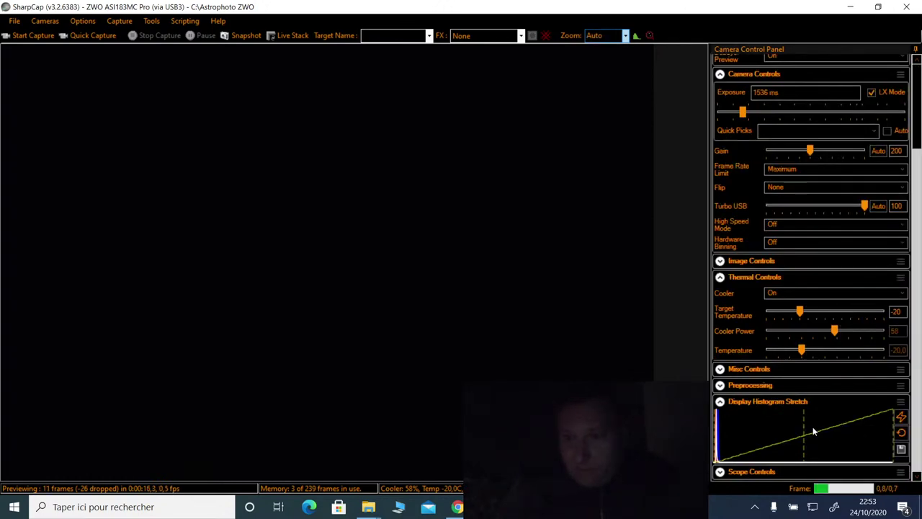
drag(806, 423, 726, 412)
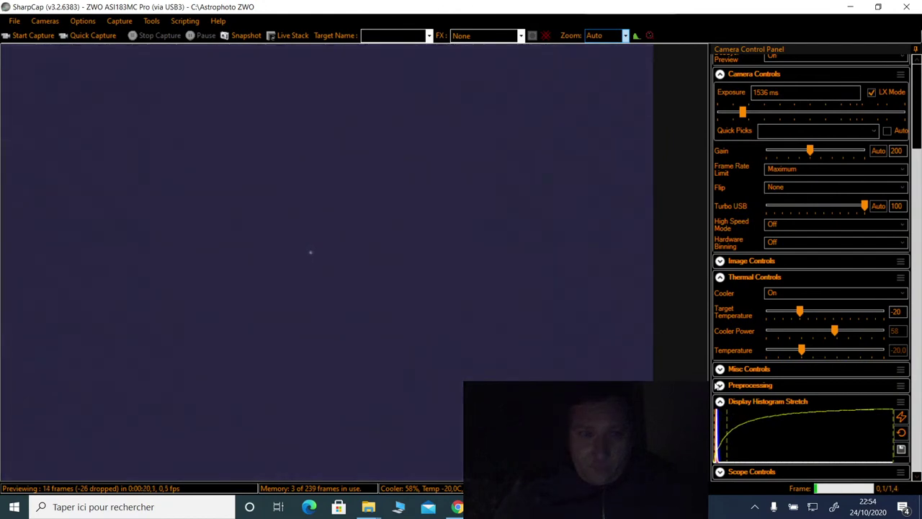
Step: Turn the reticule overlay back on and use EQMOD to nudge the mount south and west, centring the star on the reticule
click(547, 36)
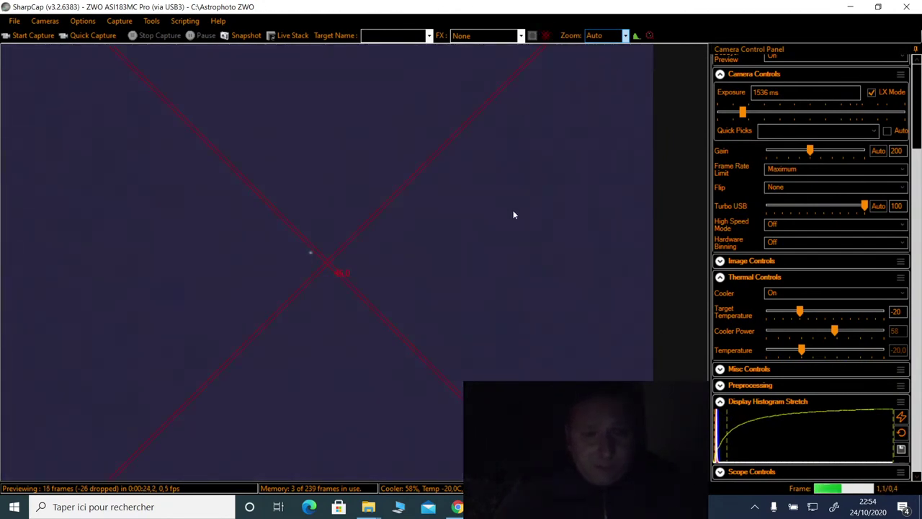
key(alt+Tab)
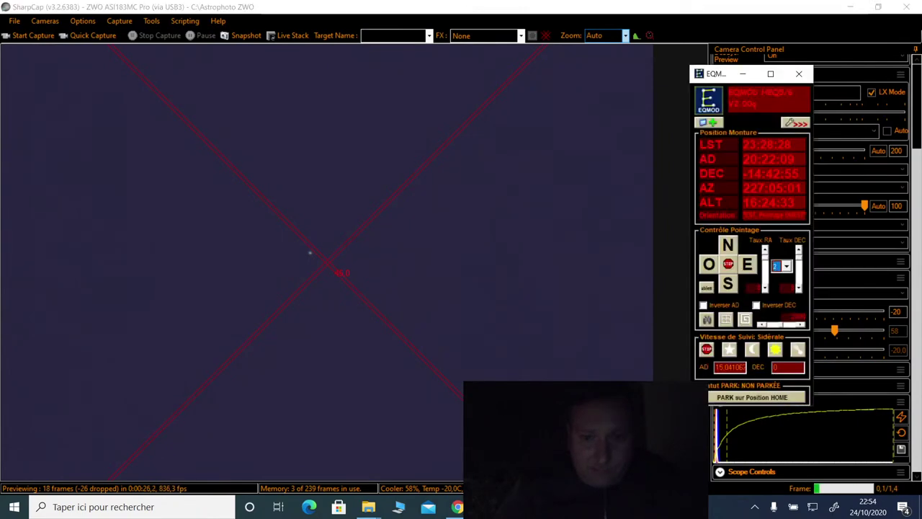
click(729, 285)
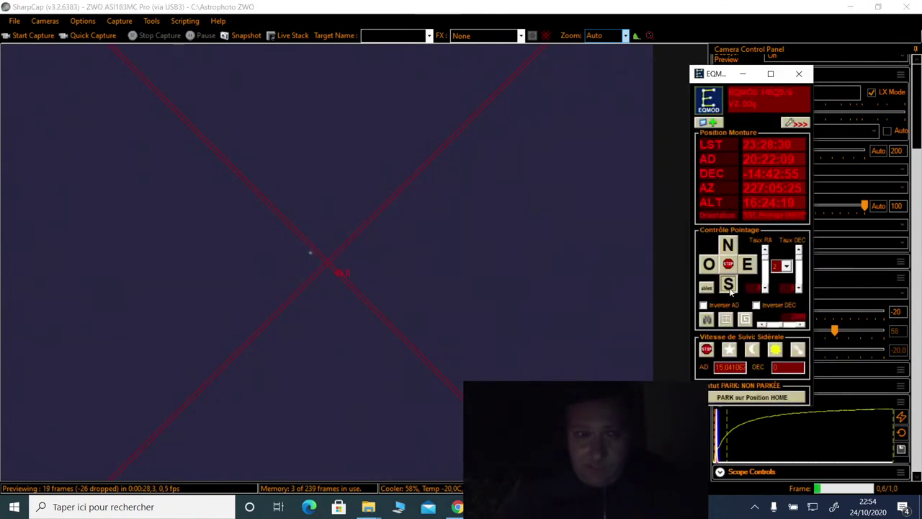
click(729, 285)
click(709, 265)
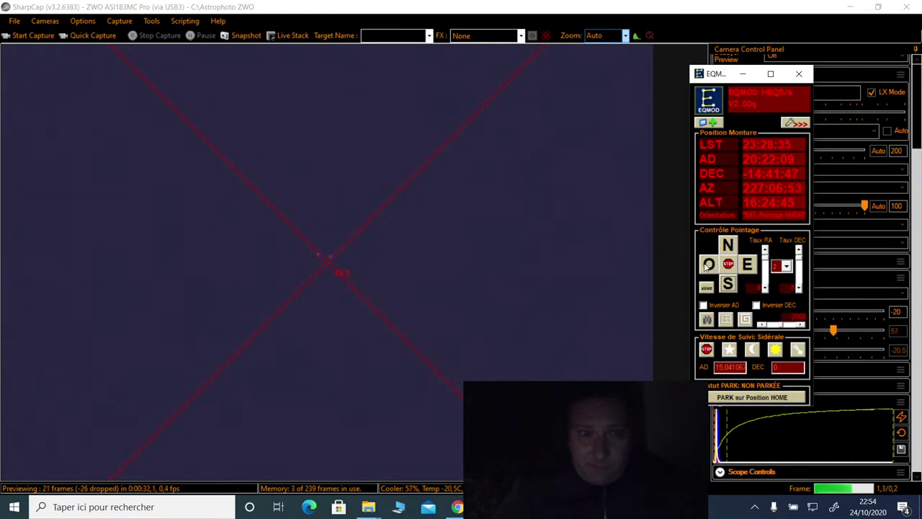
click(706, 267)
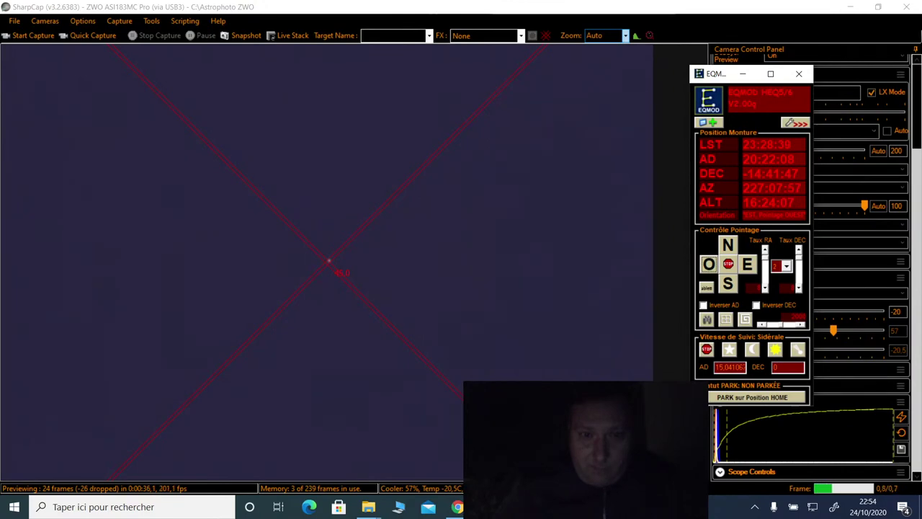
Step: Switch to Cartes du Ciel and synchronise the telescope on Bet Cap, confirming that the star is centred
key(alt+Tab)
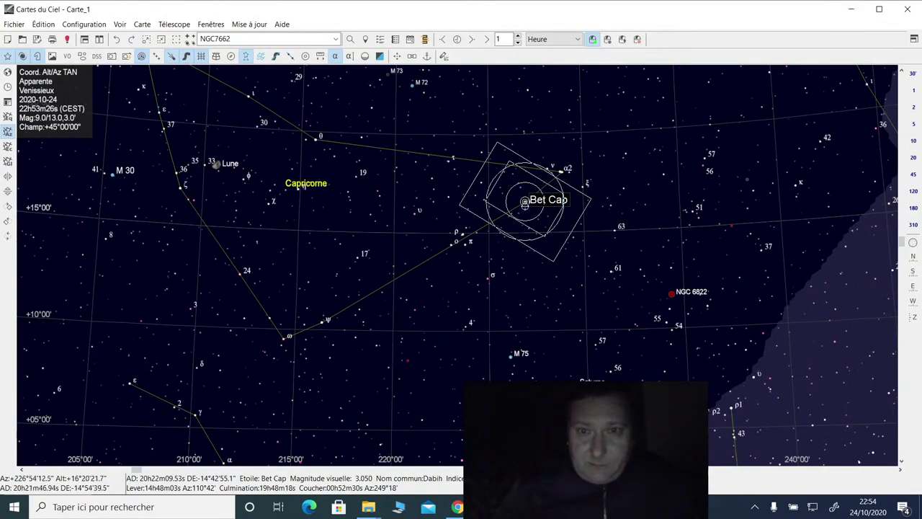
right_click(525, 203)
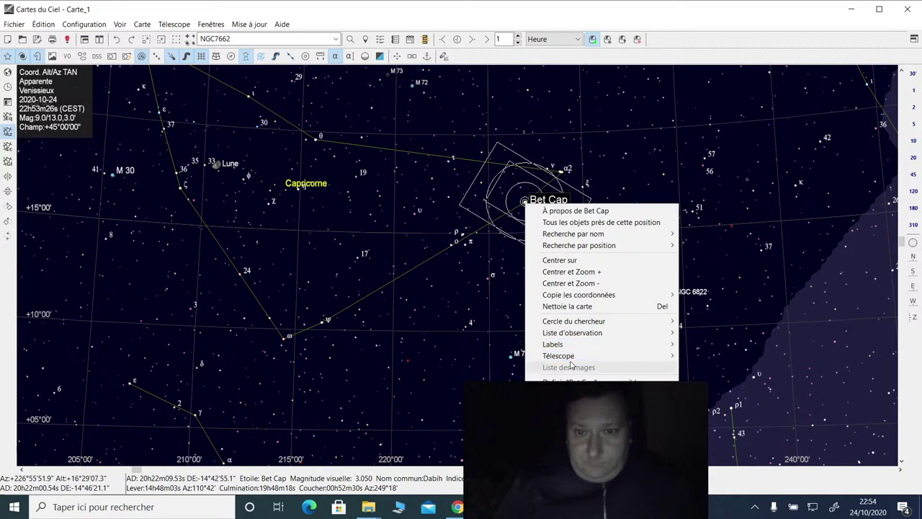
mouse_move(569, 356)
click(452, 391)
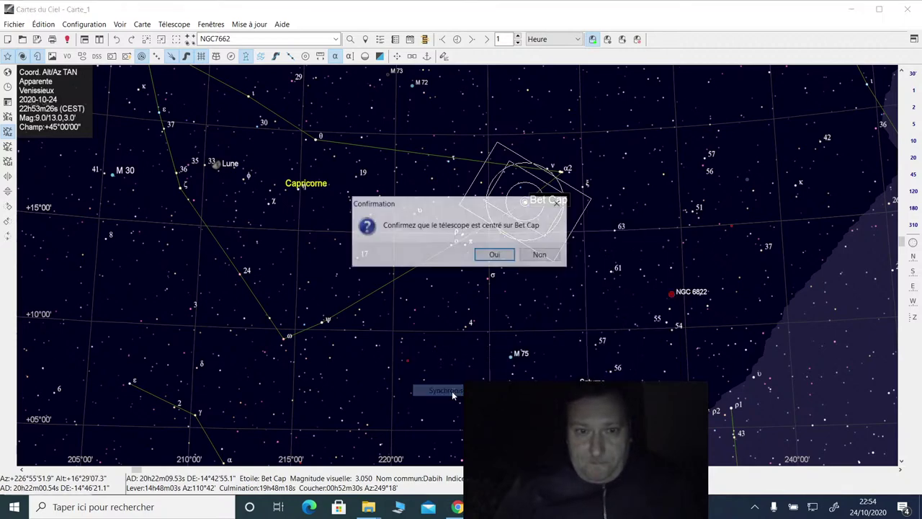
click(494, 254)
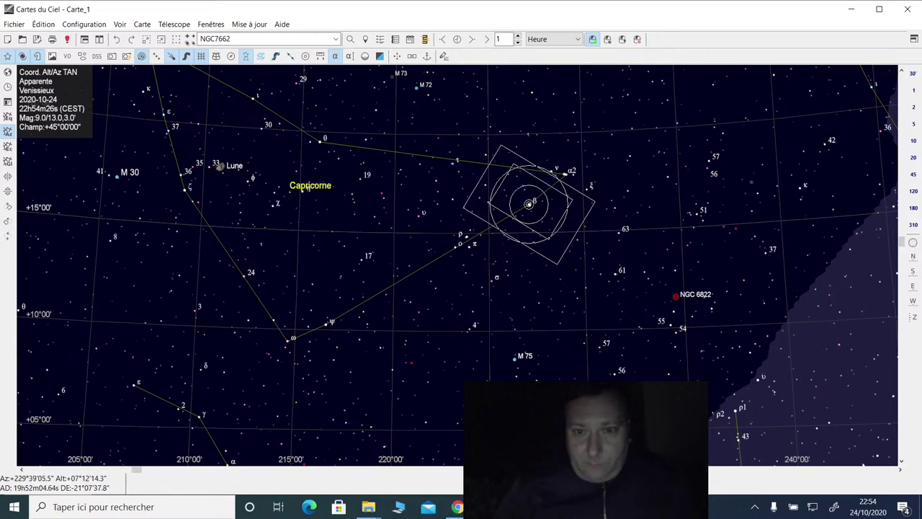
Step: Slew the telescope to Saturne and shift the chart to show the planet's surroundings
click(584, 381)
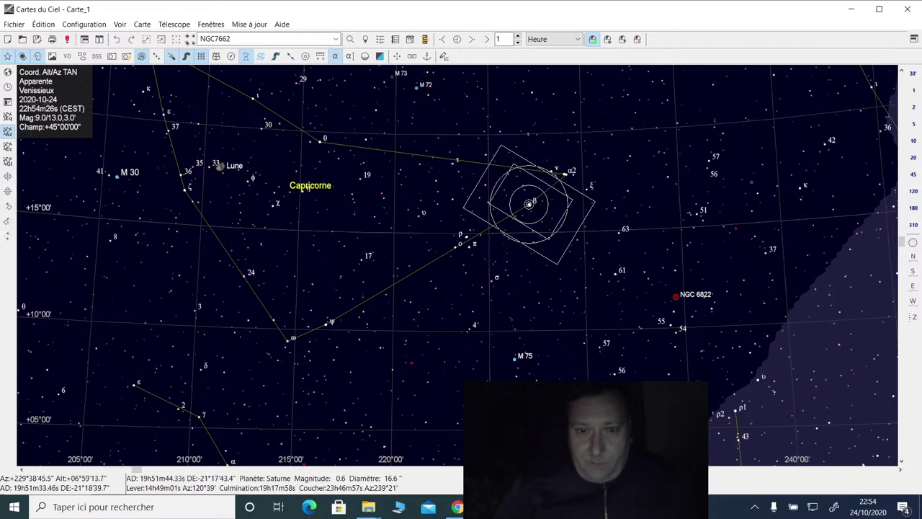
right_click(584, 388)
mouse_move(625, 345)
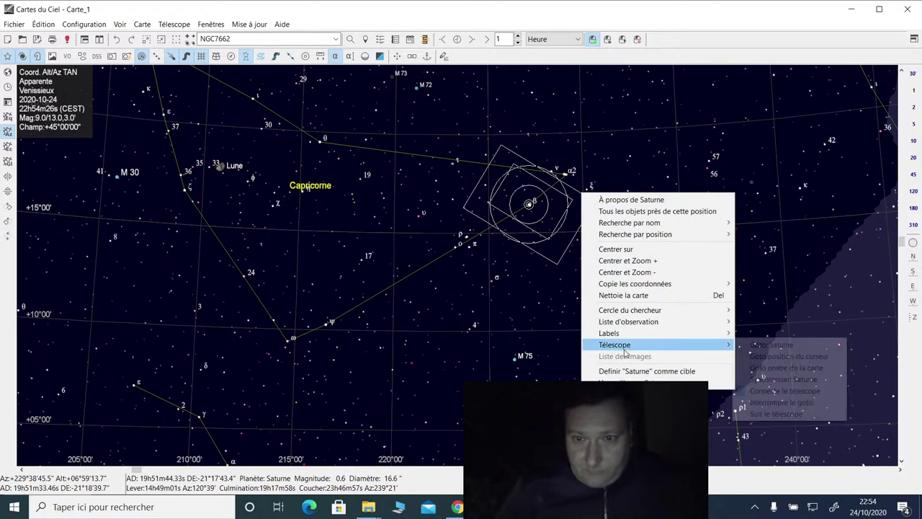
click(766, 356)
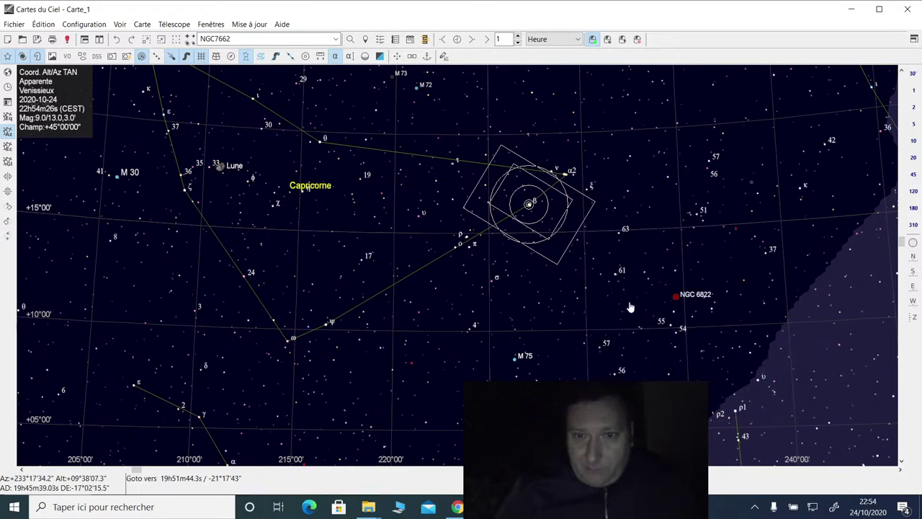
drag(629, 307, 573, 190)
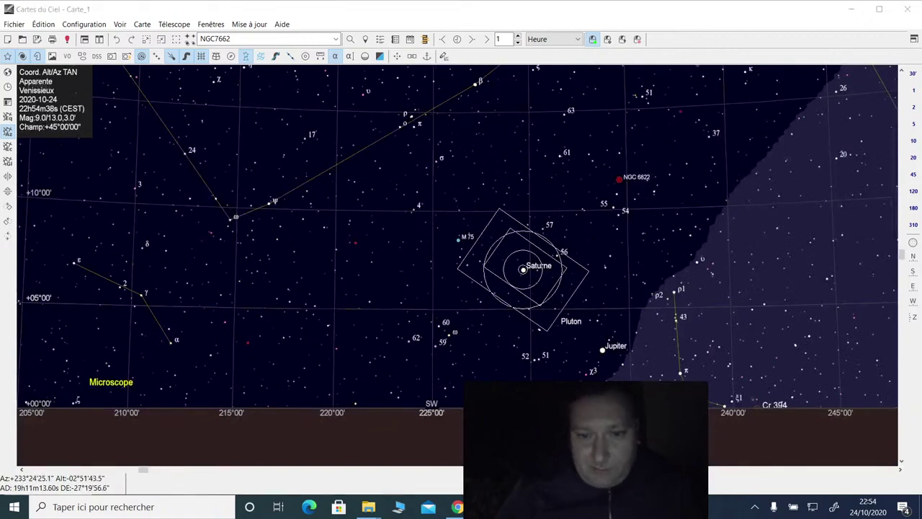
Step: Switch back to SharpCap and EQMOD and nudge the mount east and south to look for Saturn in the preview
key(alt+Tab)
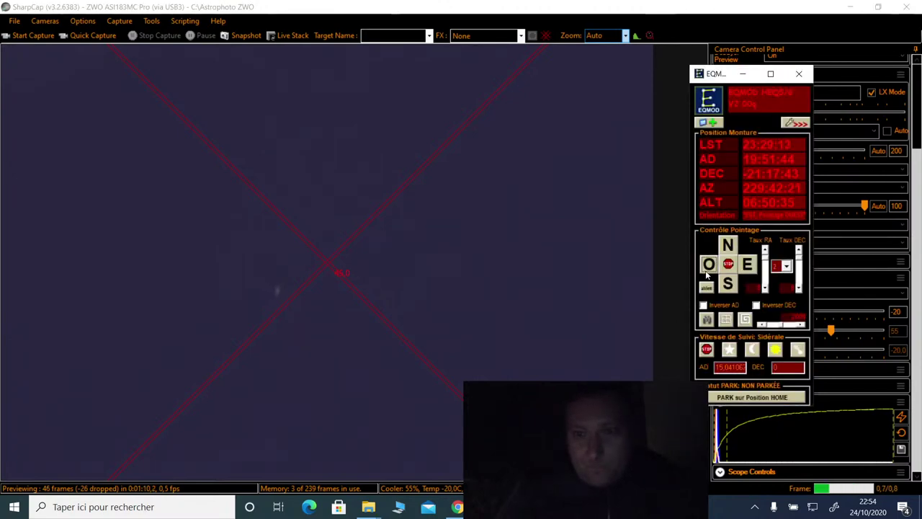
click(745, 267)
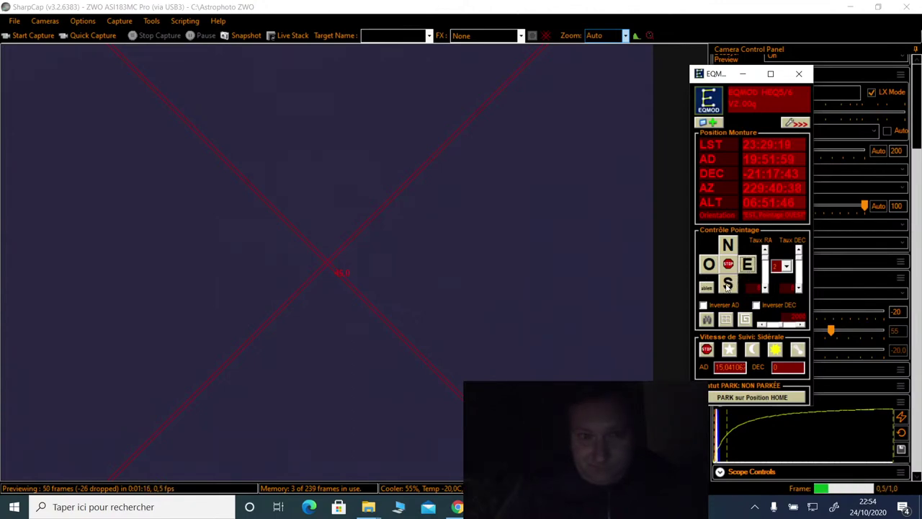
click(728, 284)
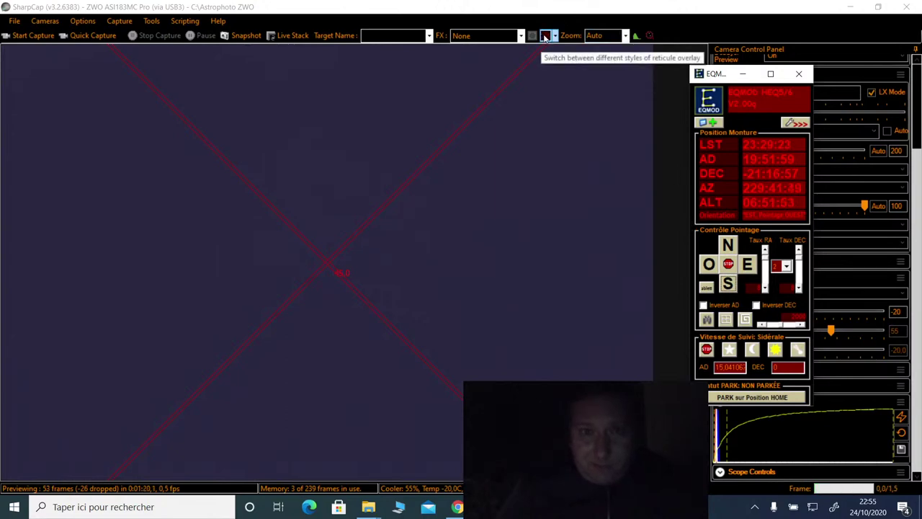
Step: Change the reticule style and move the display histogram's midtone line slightly closer to the black end
click(544, 36)
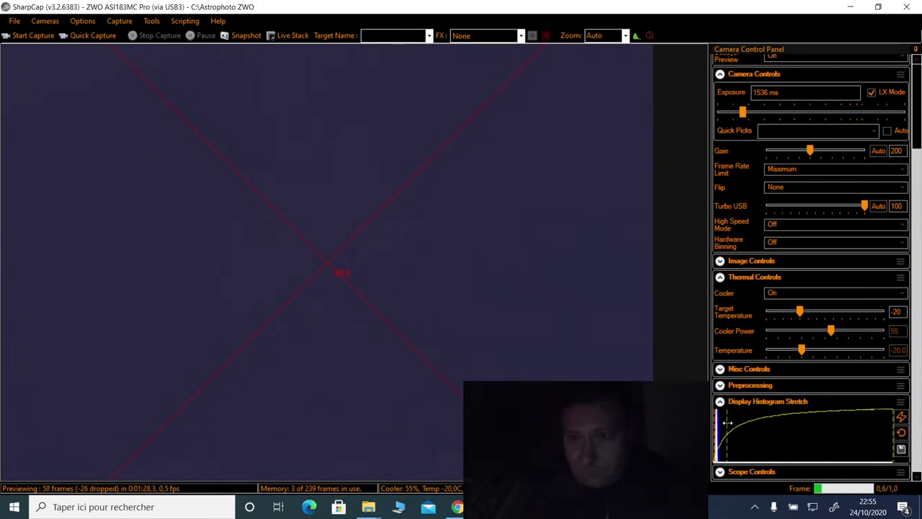
drag(728, 423, 724, 424)
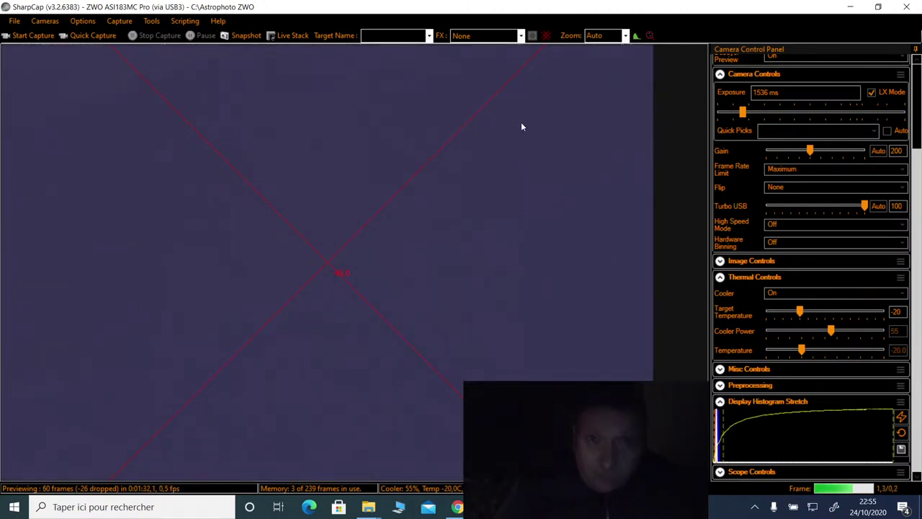
click(547, 37)
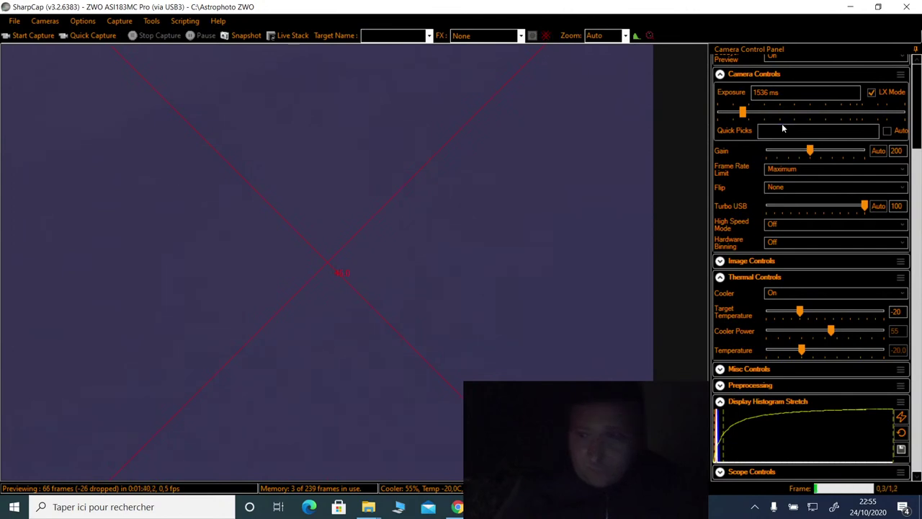
Step: Raise the camera exposure to 3.07 s and turn off the reticule overlay
click(809, 115)
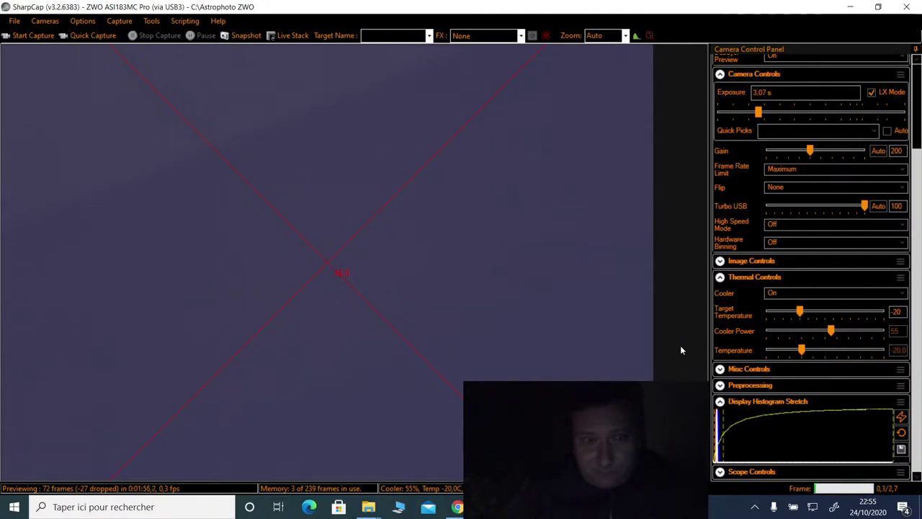
click(546, 35)
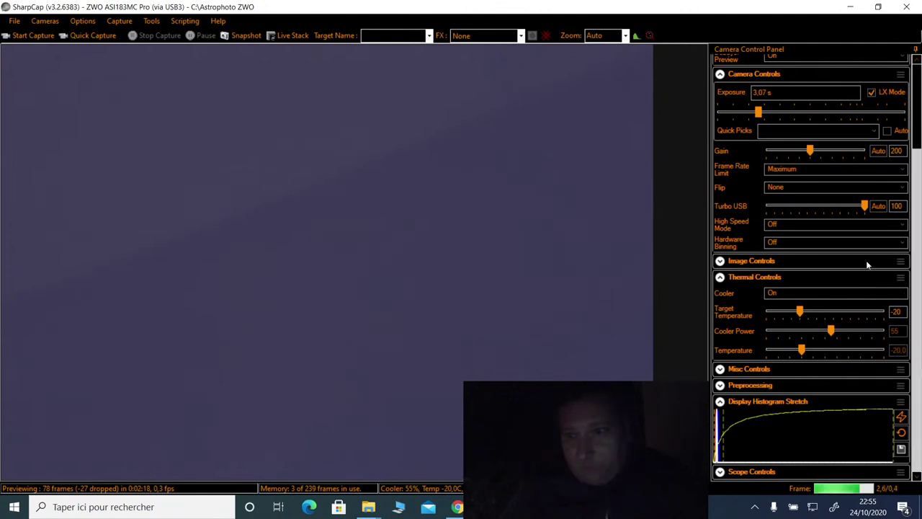
scroll(916, 118, up, 3)
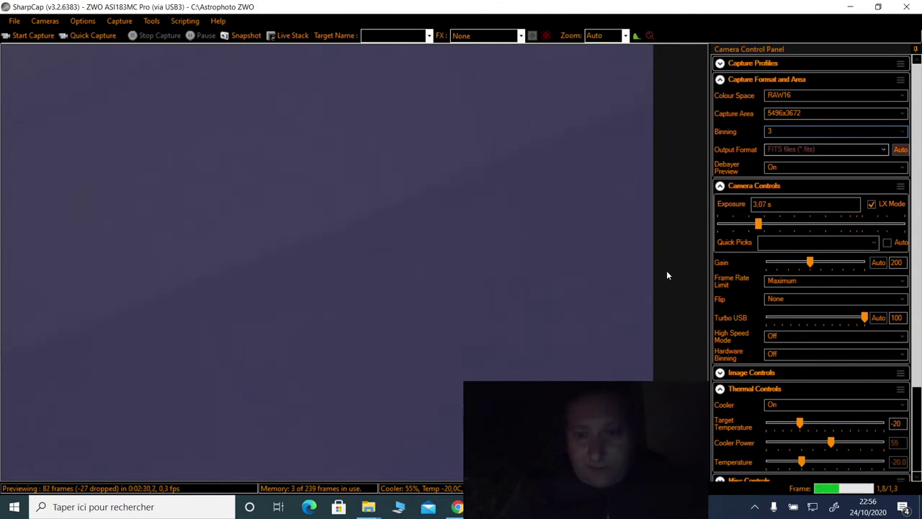
Step: Switch to Cartes du Ciel, find the Moon (Lune) in Capricorne on the chart and slew the telescope to it
key(alt+Tab)
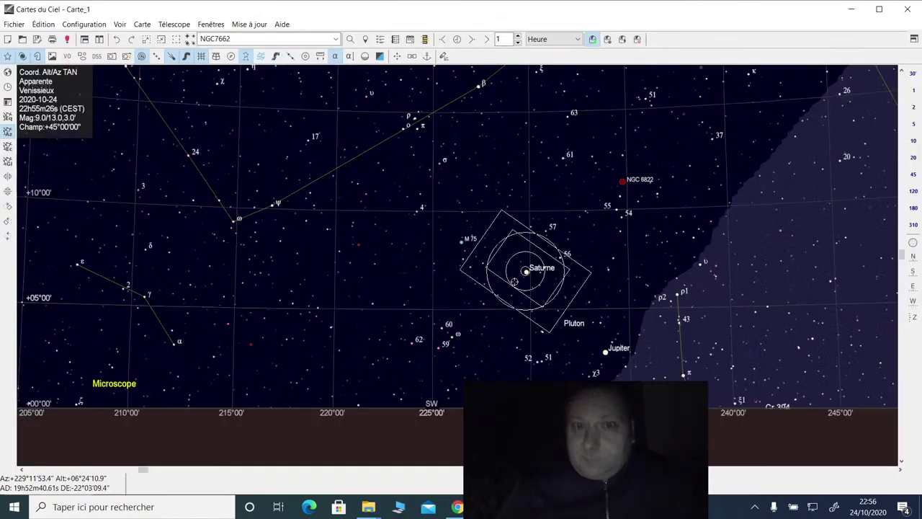
drag(408, 127, 503, 295)
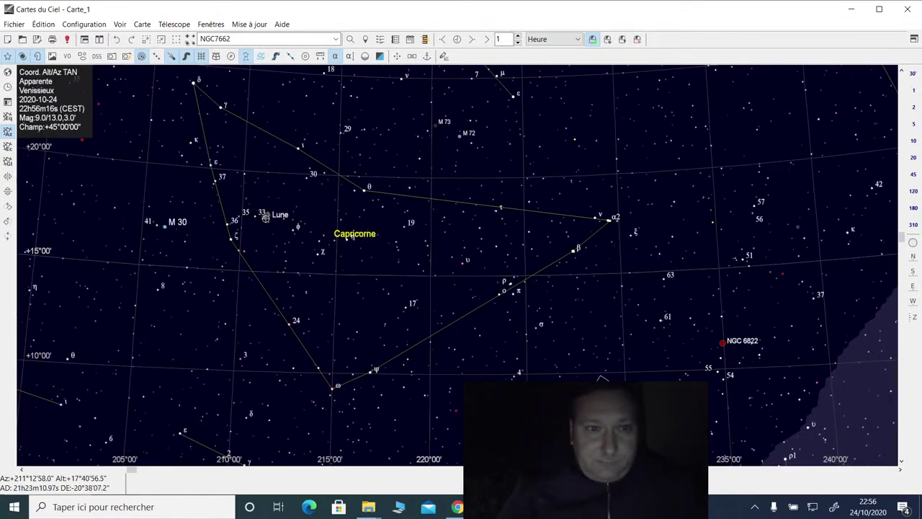
click(265, 214)
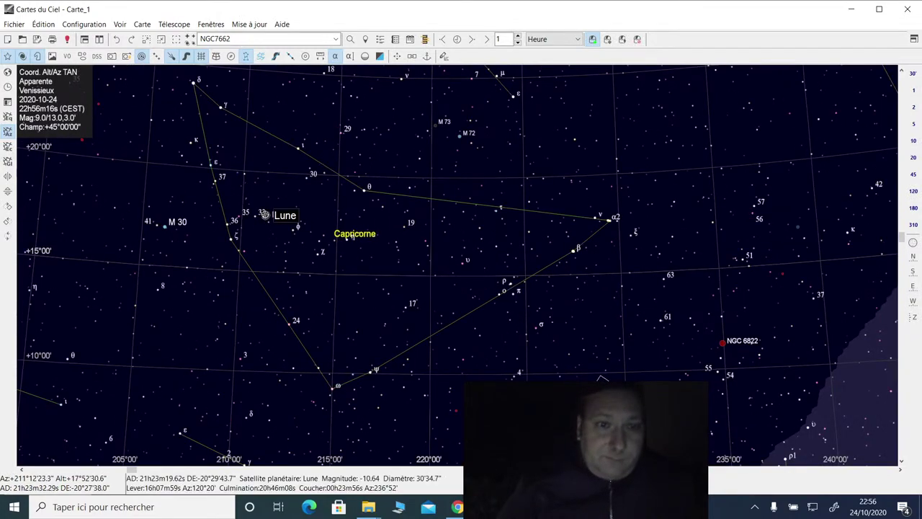
right_click(265, 215)
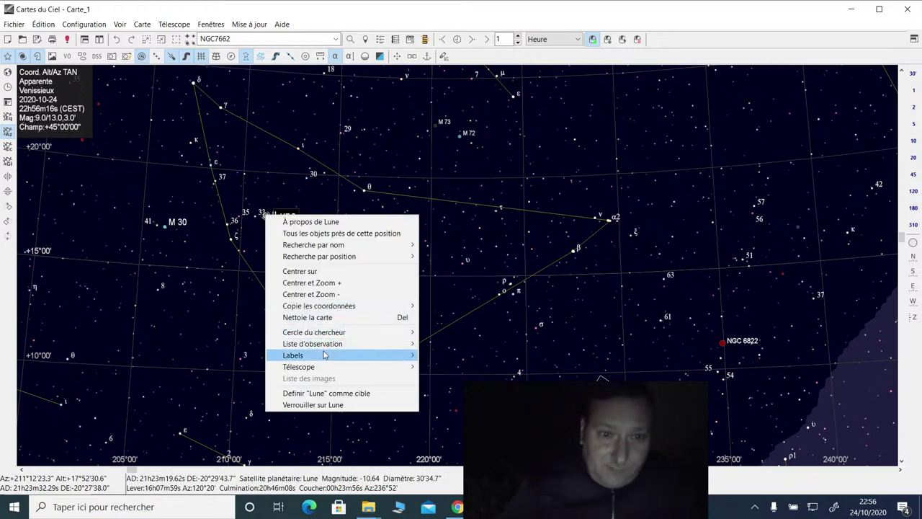
mouse_move(319, 370)
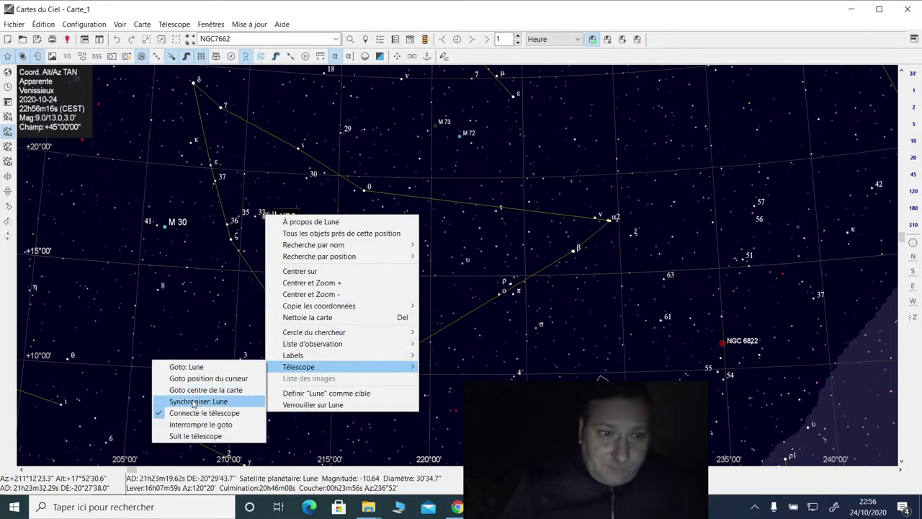
click(193, 368)
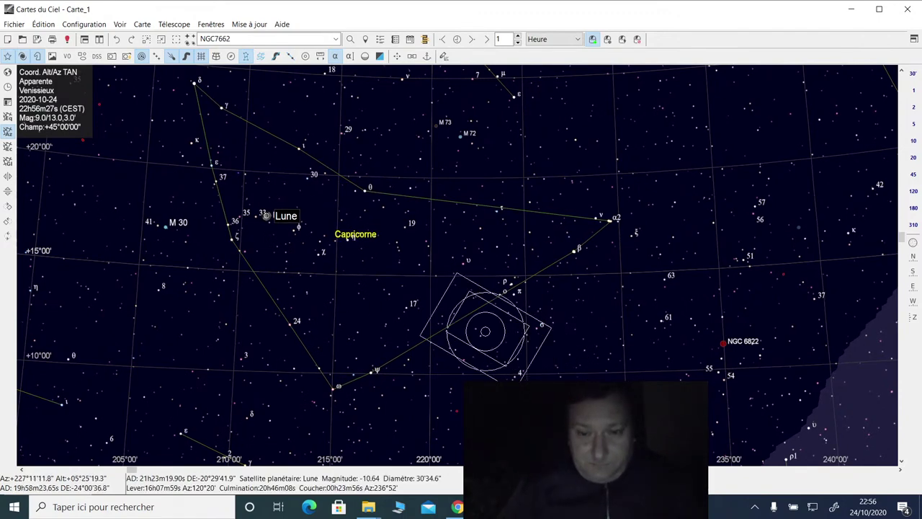
Step: Switch back to SharpCap, lower the exposure to 768 ms and turn off LX mode
key(alt+Tab)
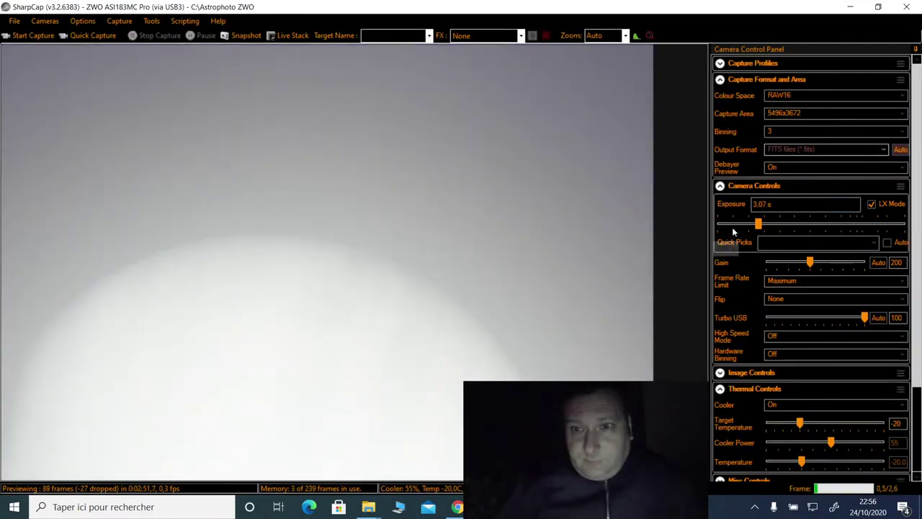
click(734, 229)
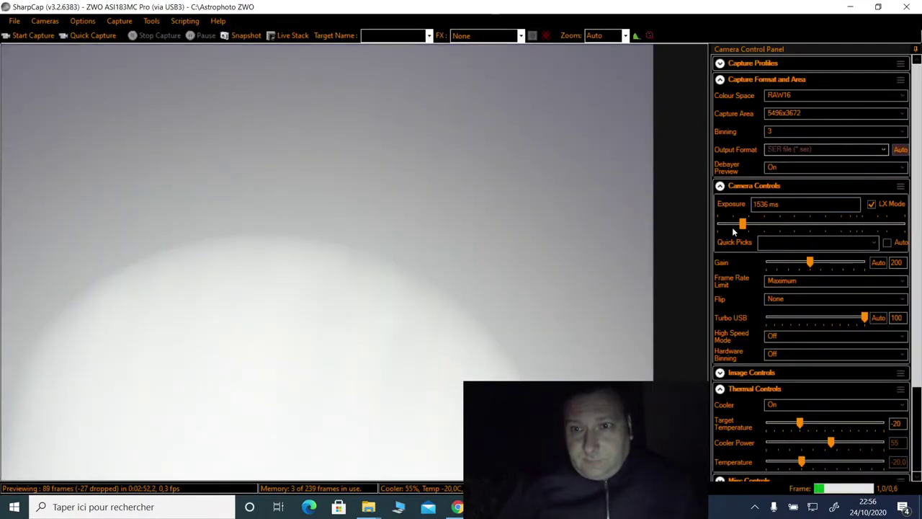
click(733, 230)
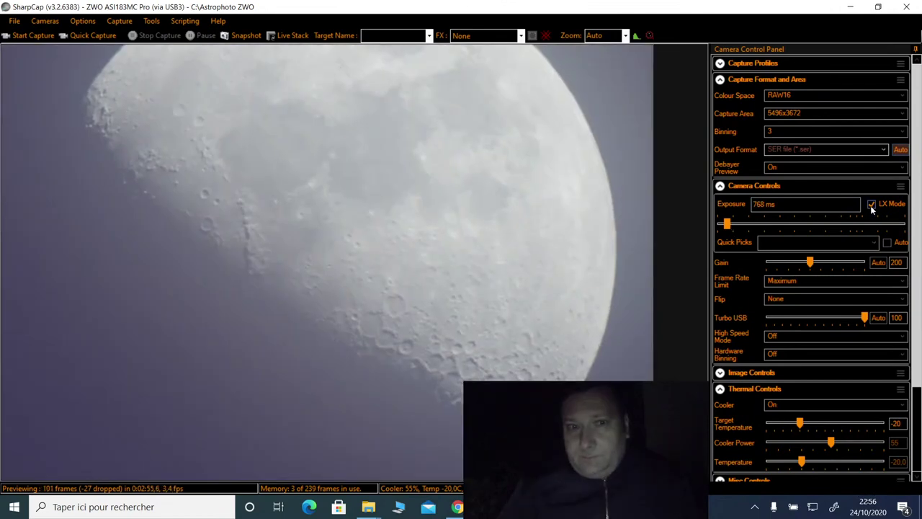
click(872, 205)
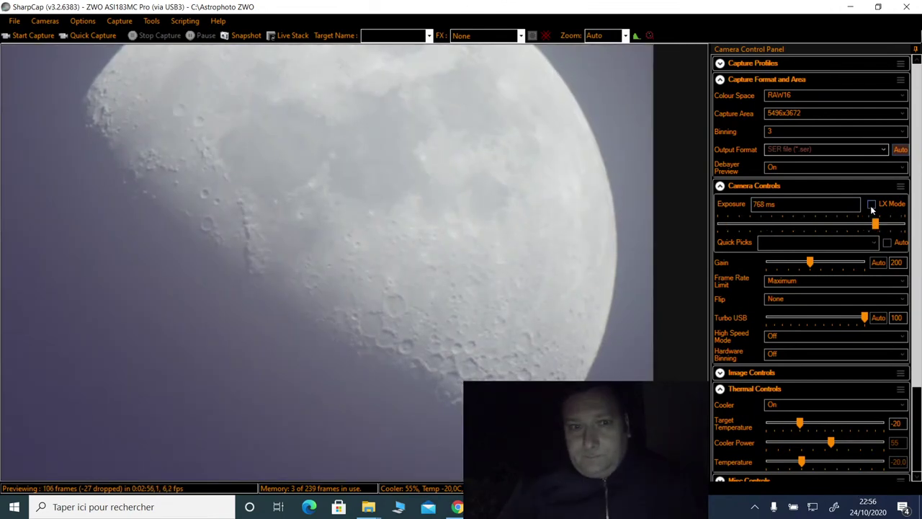
Step: Reduce the camera exposure to 24 ms for the Moon
click(805, 224)
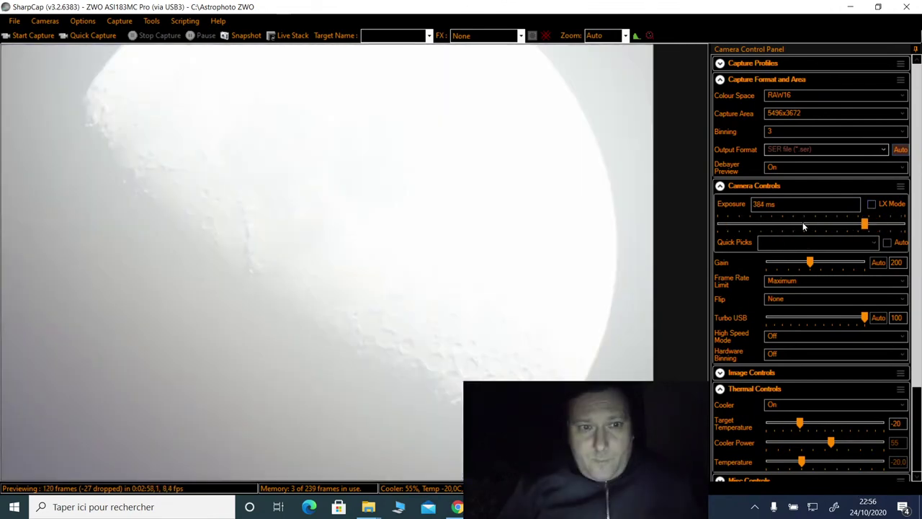
click(803, 225)
click(804, 225)
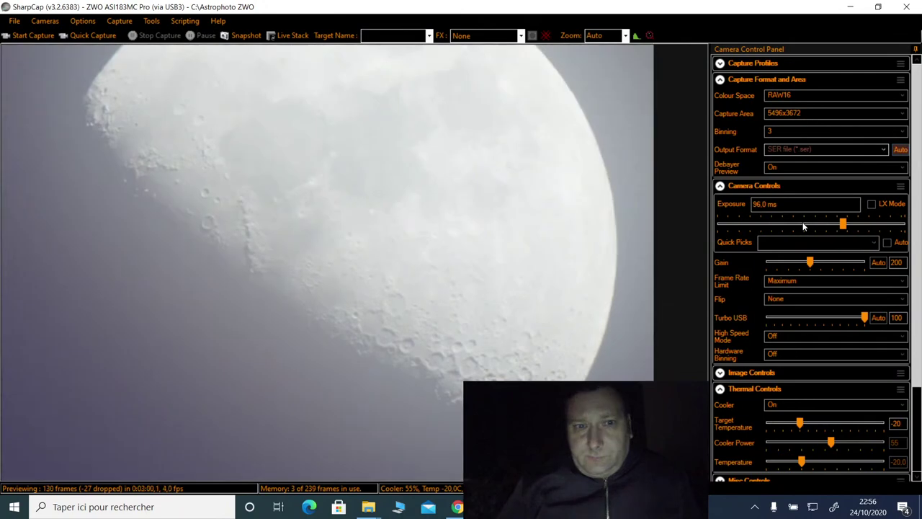
click(804, 225)
click(799, 226)
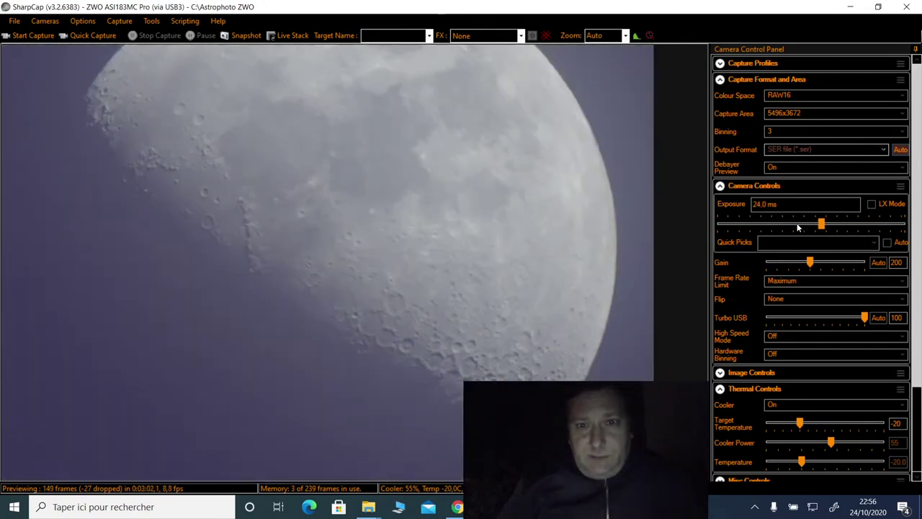
Step: Lower the camera exposure to 6 ms and reset the display histogram stretch to linear
click(797, 226)
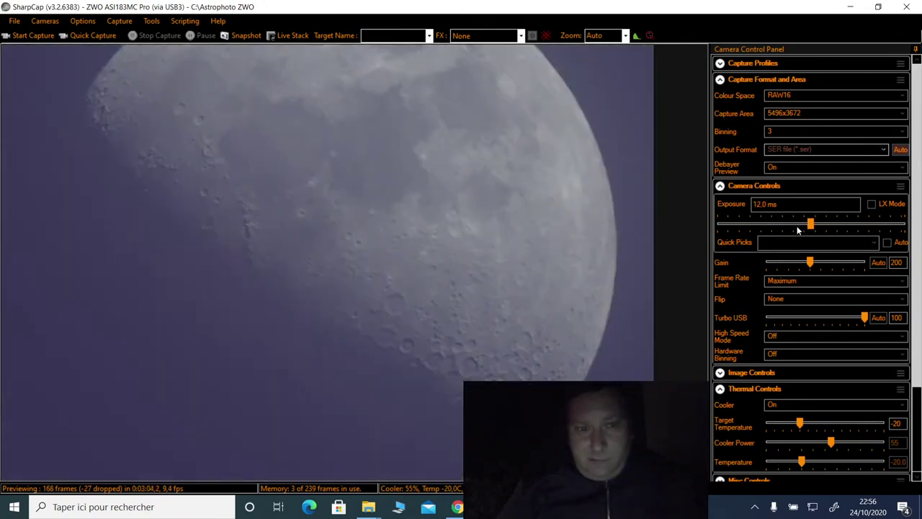
click(798, 227)
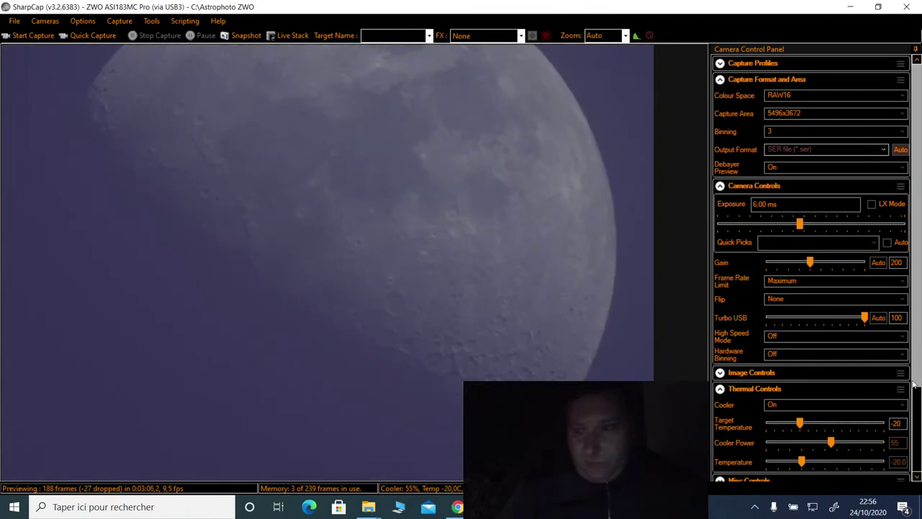
click(920, 416)
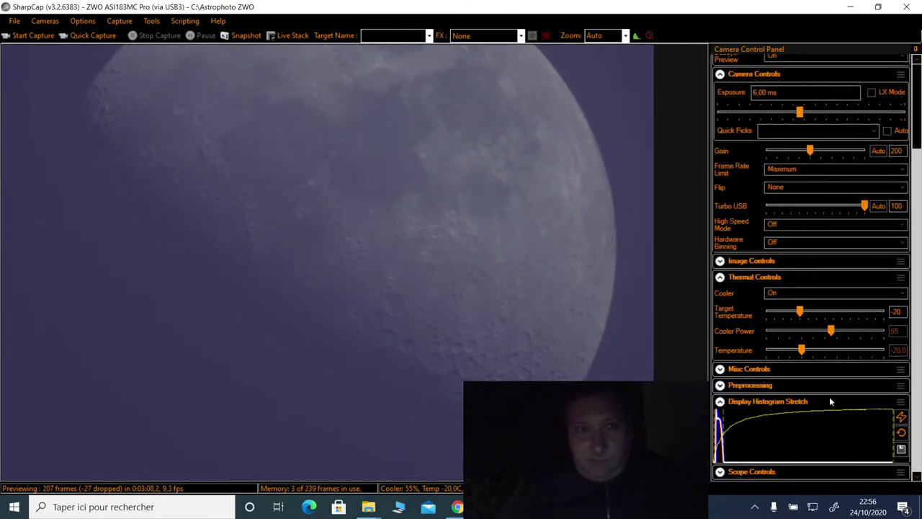
click(900, 433)
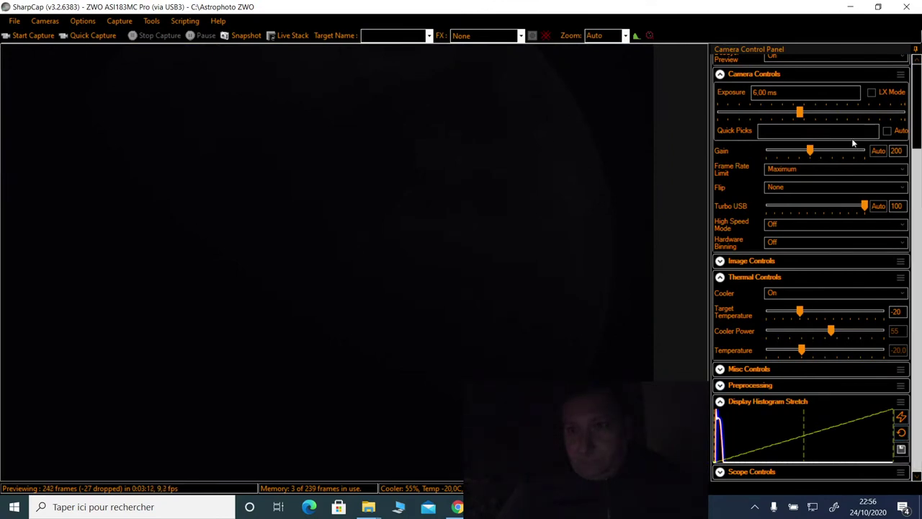
Step: Raise the exposure through 192 ms to brighten the Moon, and settle on 96 ms
click(844, 112)
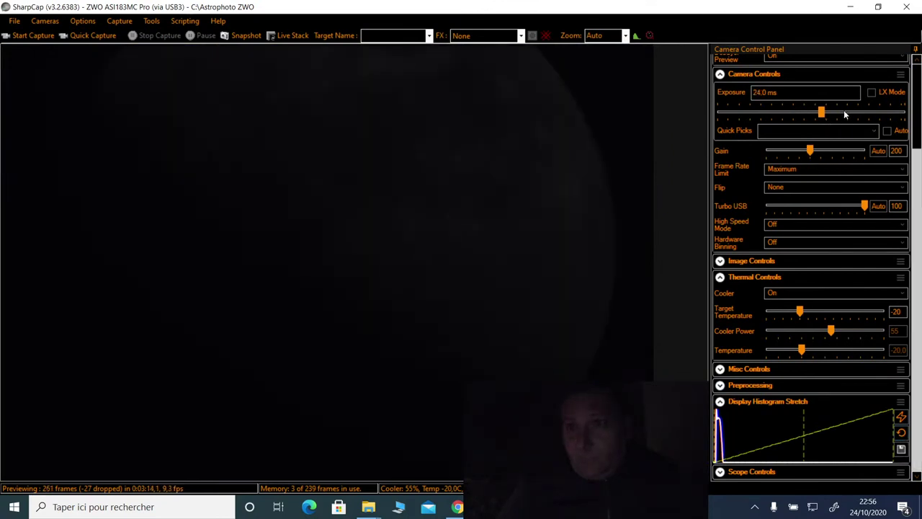
click(851, 111)
click(859, 115)
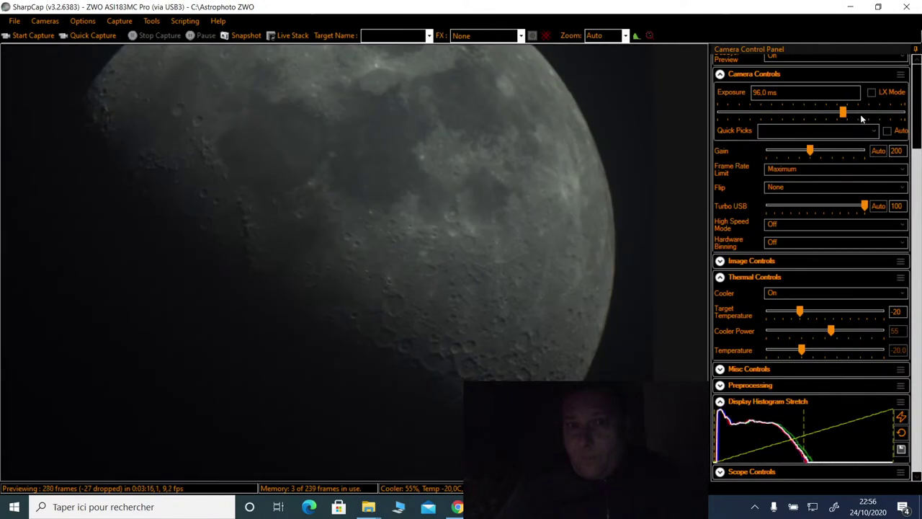
click(865, 114)
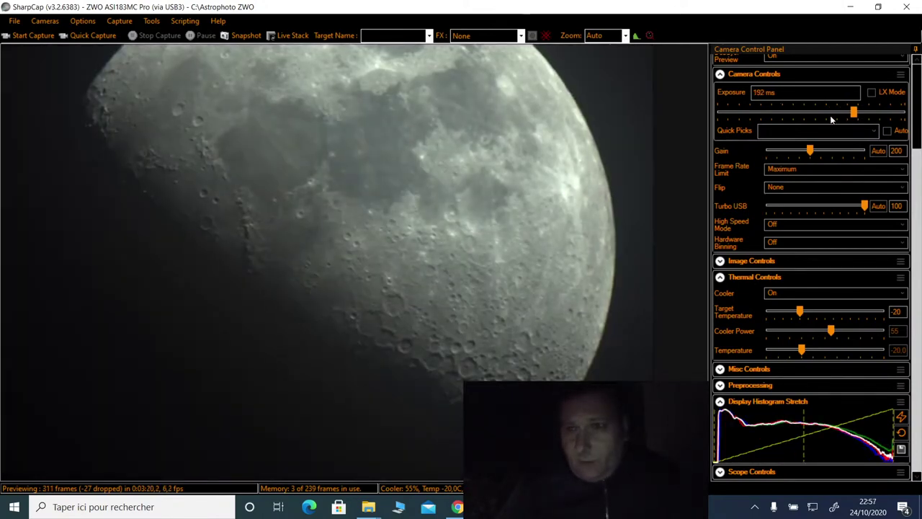
click(830, 118)
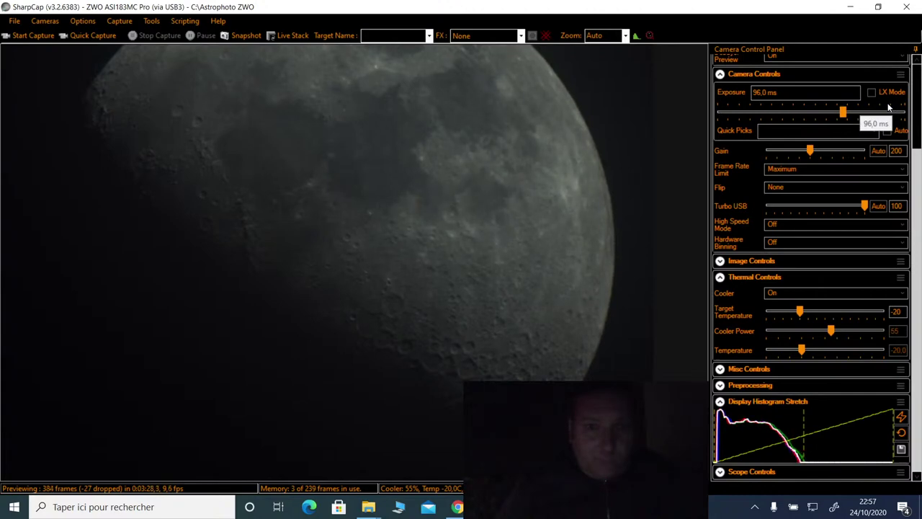
Step: Reduce the capture area to 800x800 and set the binning to 1
scroll(920, 108, up, 3)
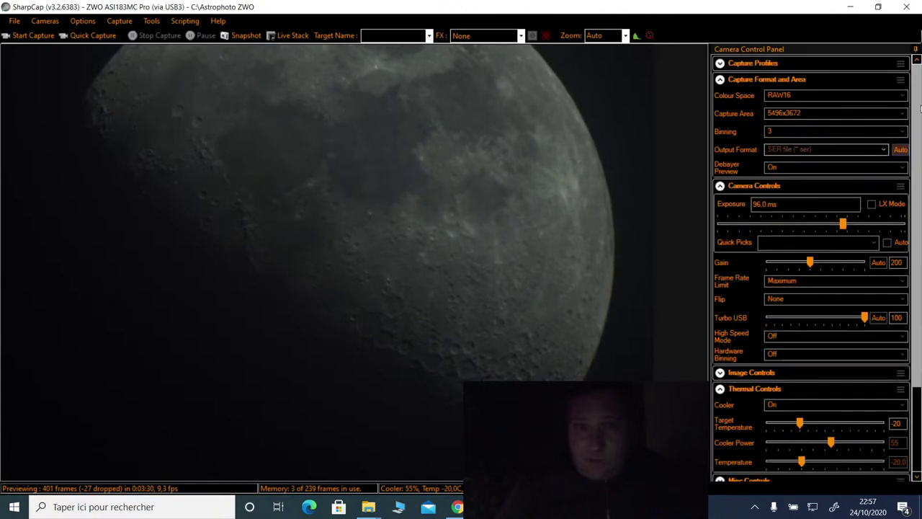
click(790, 116)
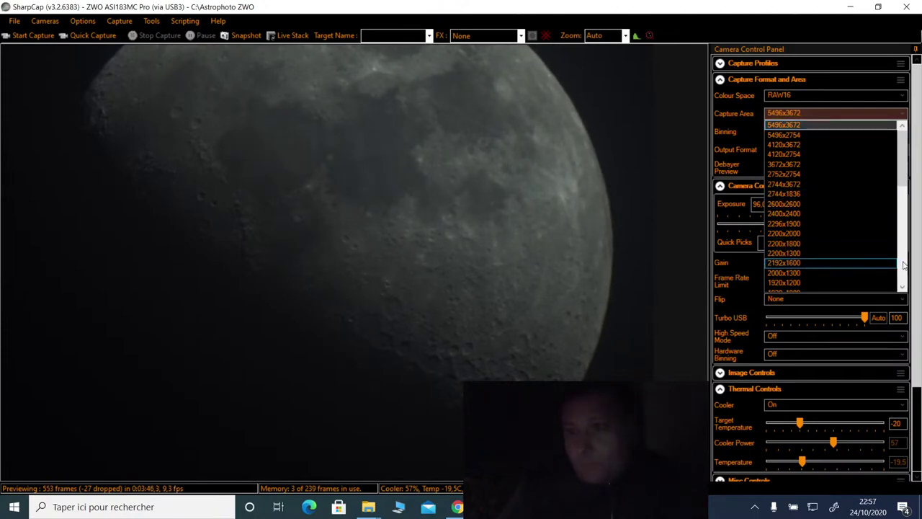
scroll(857, 253, down, 6)
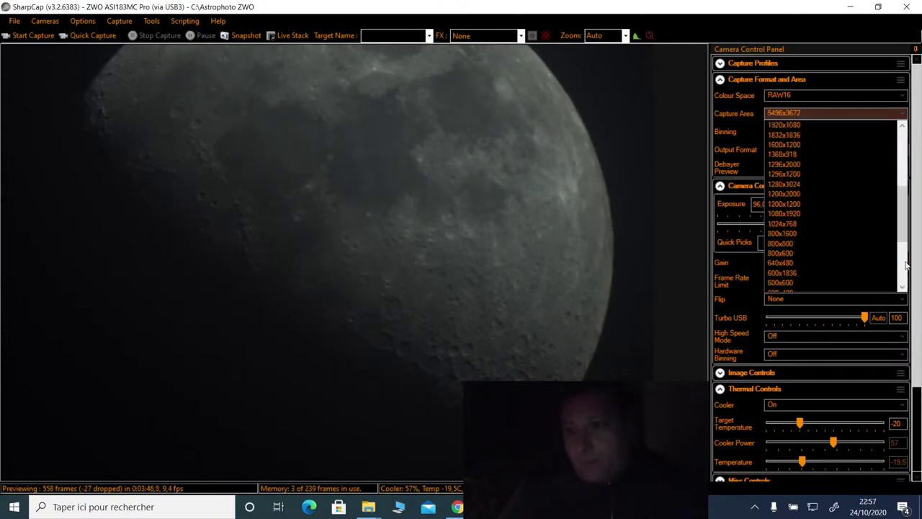
click(828, 244)
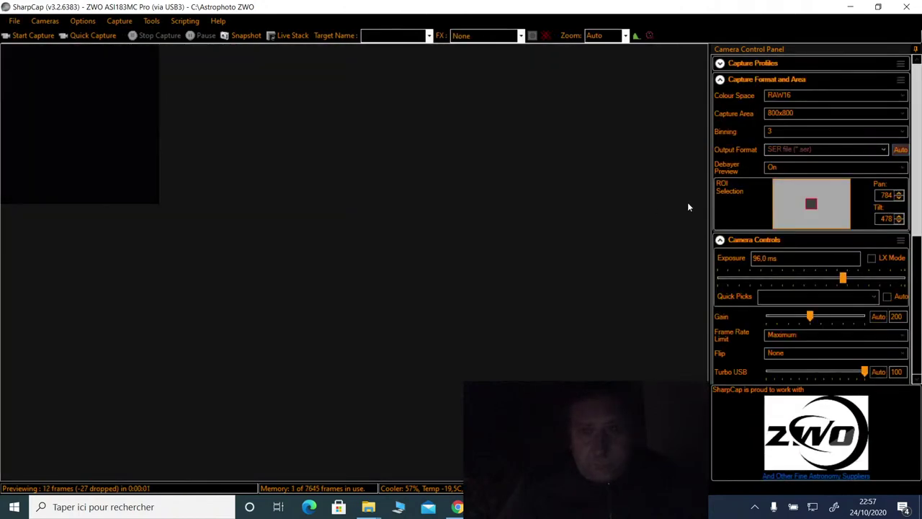
click(817, 114)
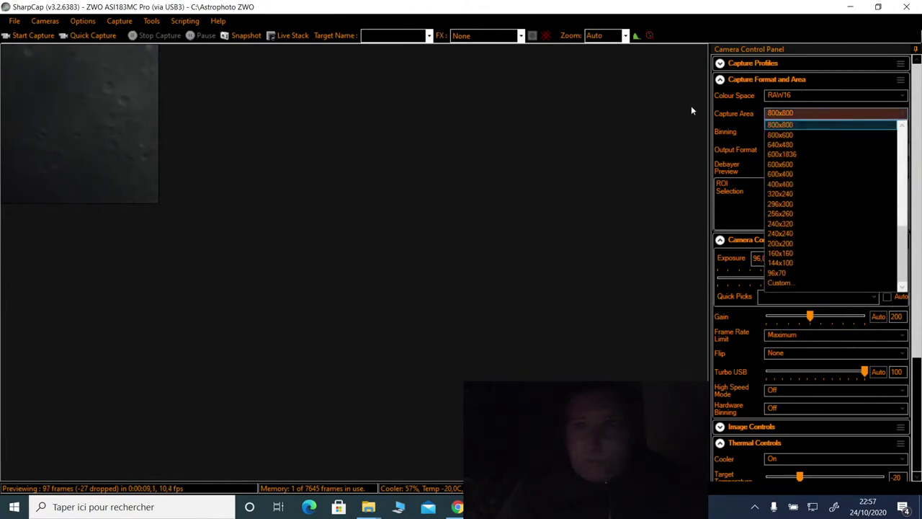
click(832, 114)
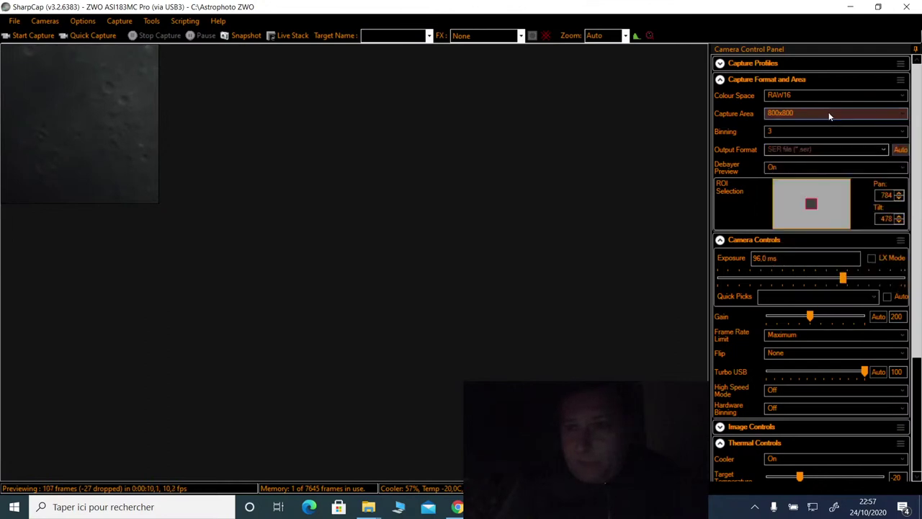
click(769, 133)
click(789, 144)
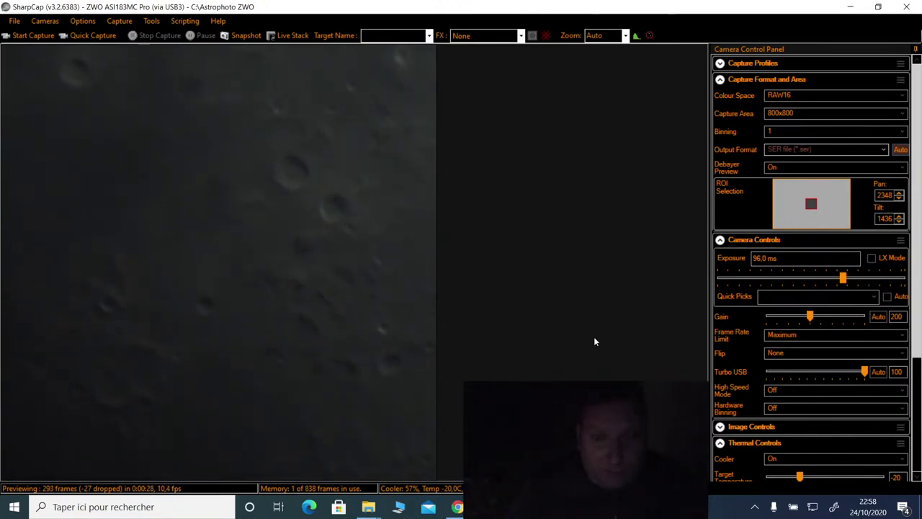
Step: Bring up EQMOD, nudge the mount south, and move its window clear of the camera controls
key(alt+Tab)
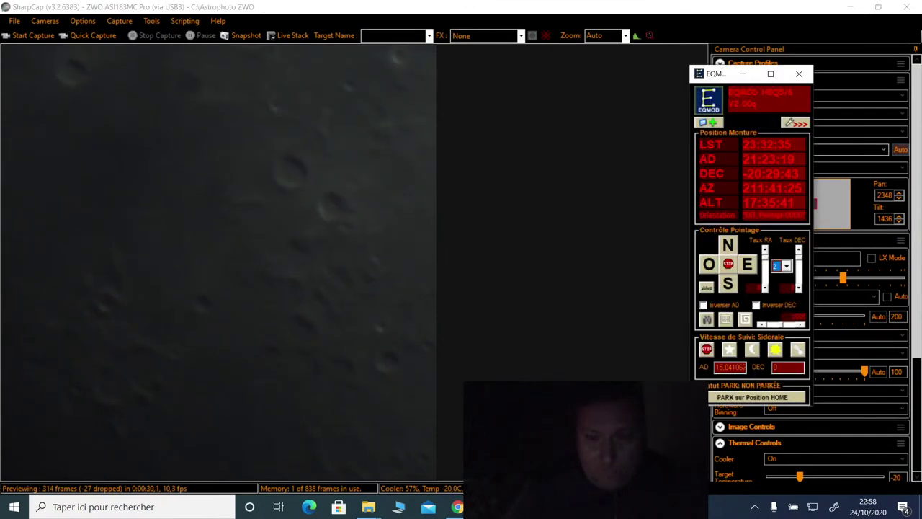
click(733, 285)
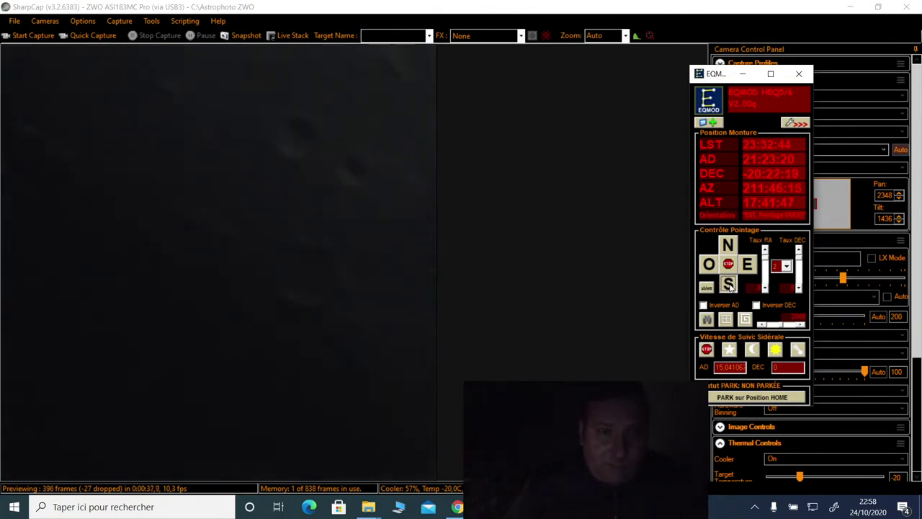
drag(732, 286, 746, 276)
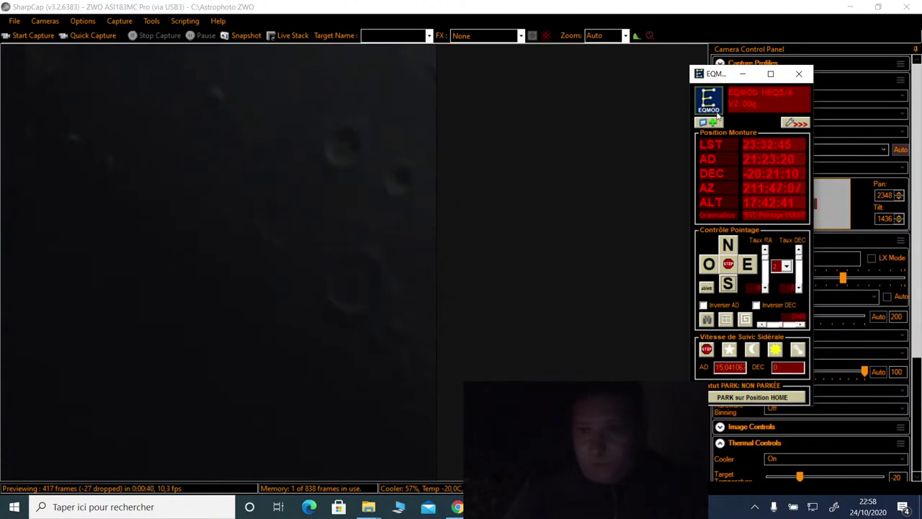
drag(719, 74, 590, 78)
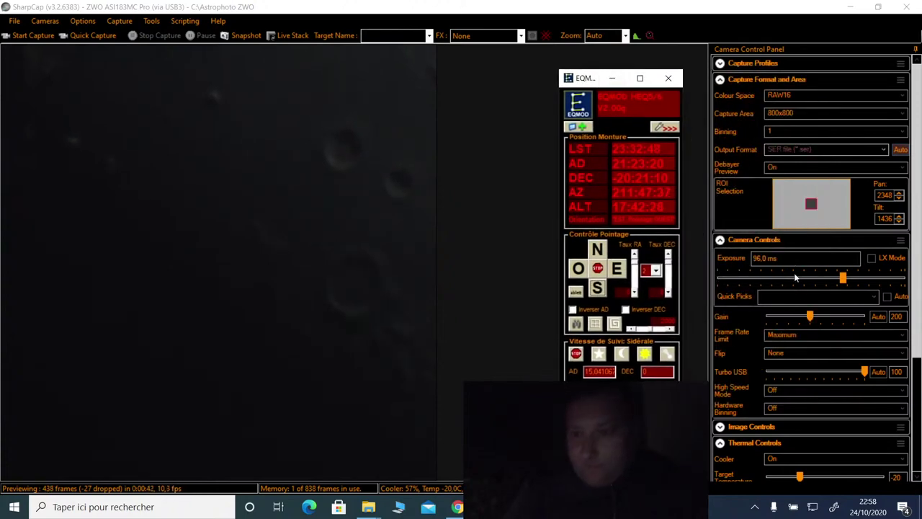
Step: Return to SharpCap and set the camera gain to 300 after trying 350
mouse_move(850, 283)
click(840, 320)
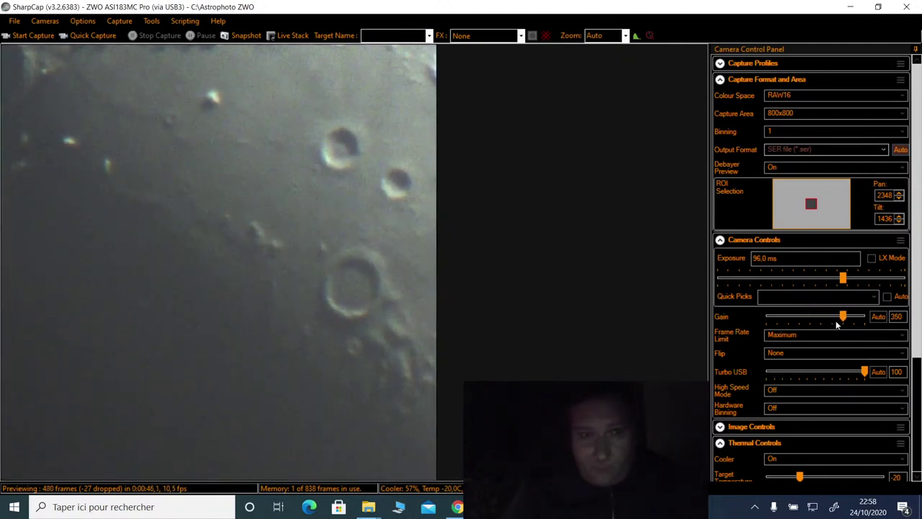
click(825, 324)
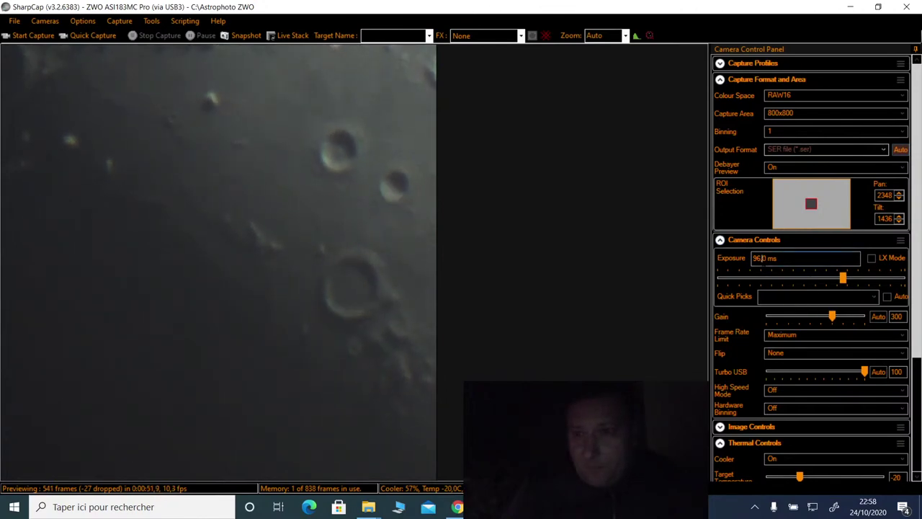
double_click(758, 258)
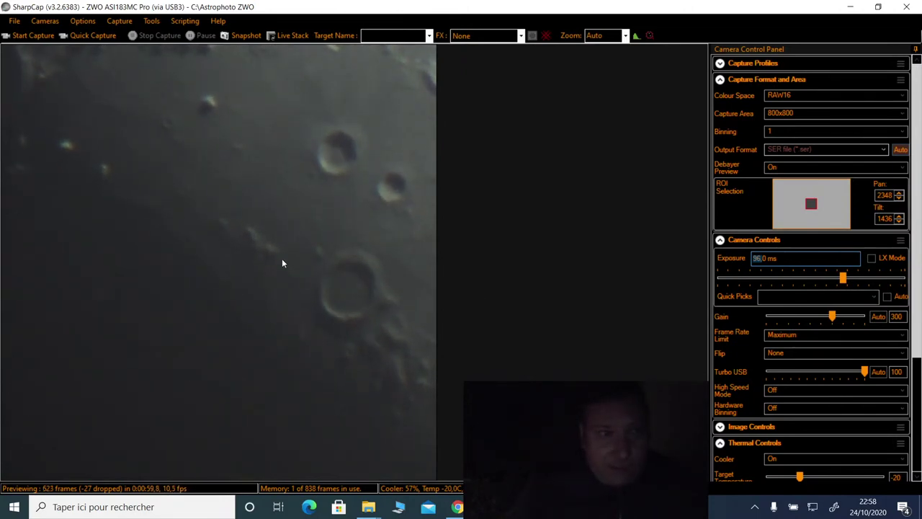
Step: Switch back to EQMOD and nudge the mount west, south, east and north to frame the mountains and craters along the lunar terminator
key(alt+Tab)
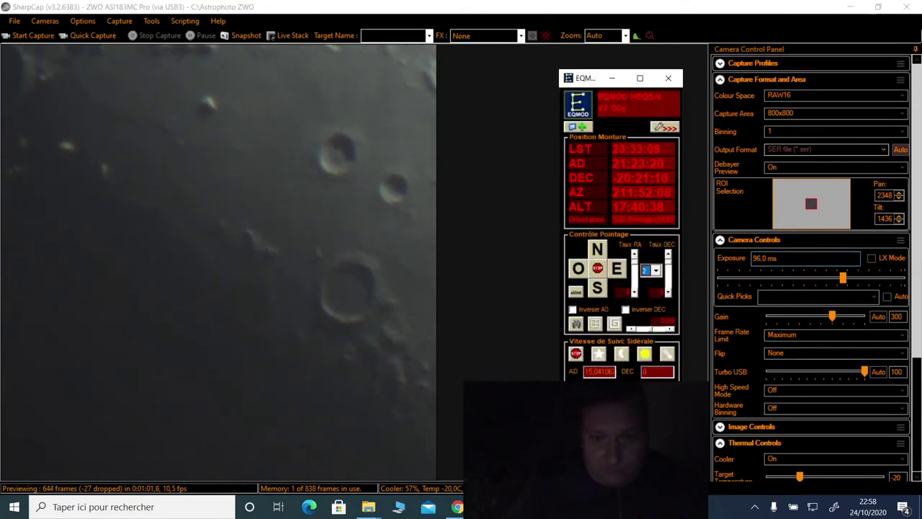
click(578, 268)
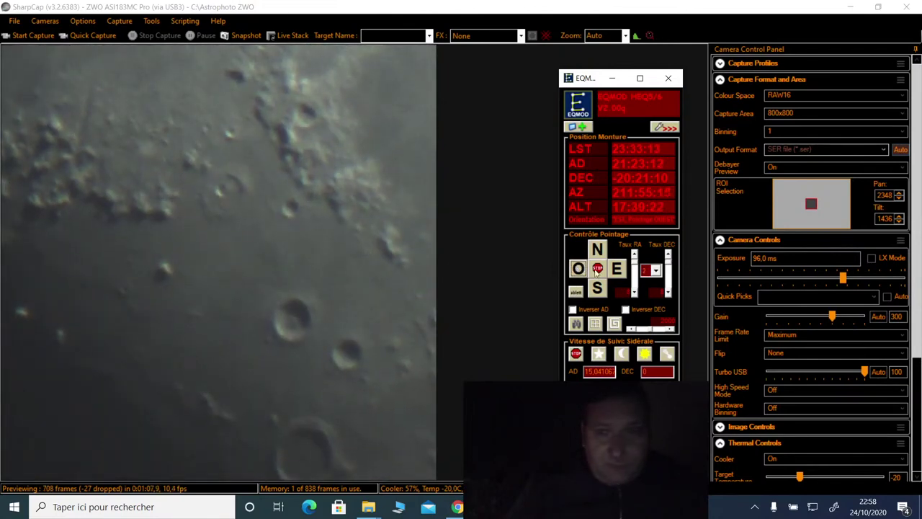
click(604, 291)
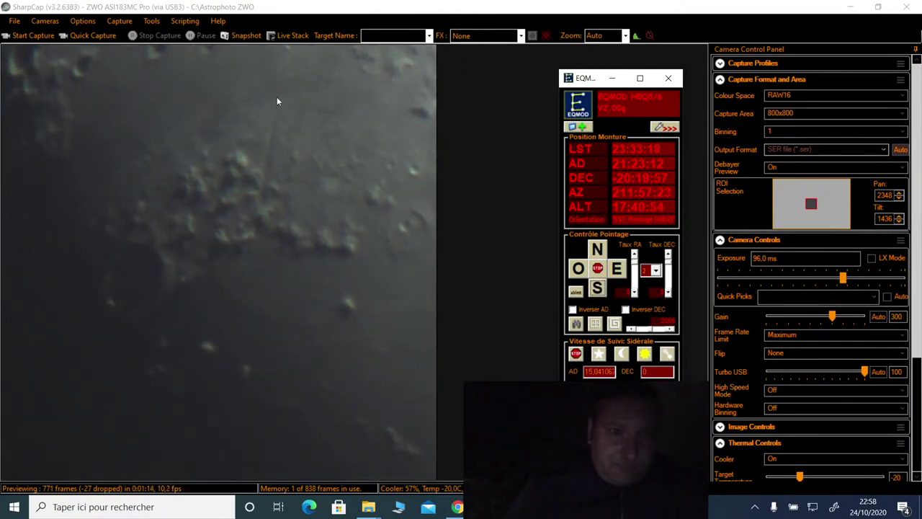
click(617, 273)
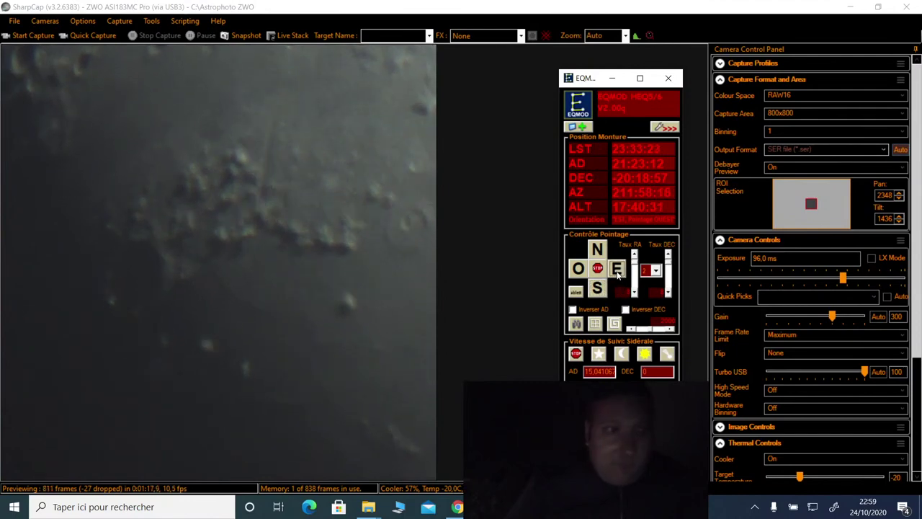
click(577, 277)
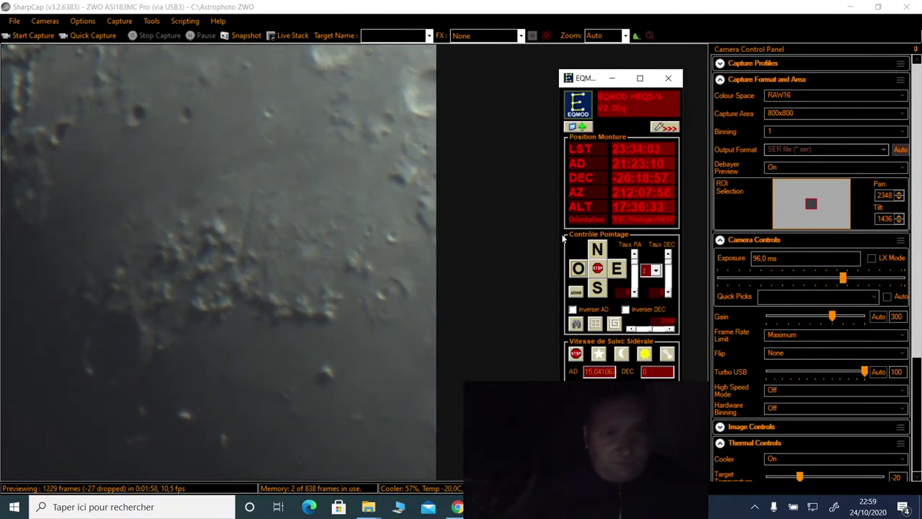
click(597, 289)
click(598, 251)
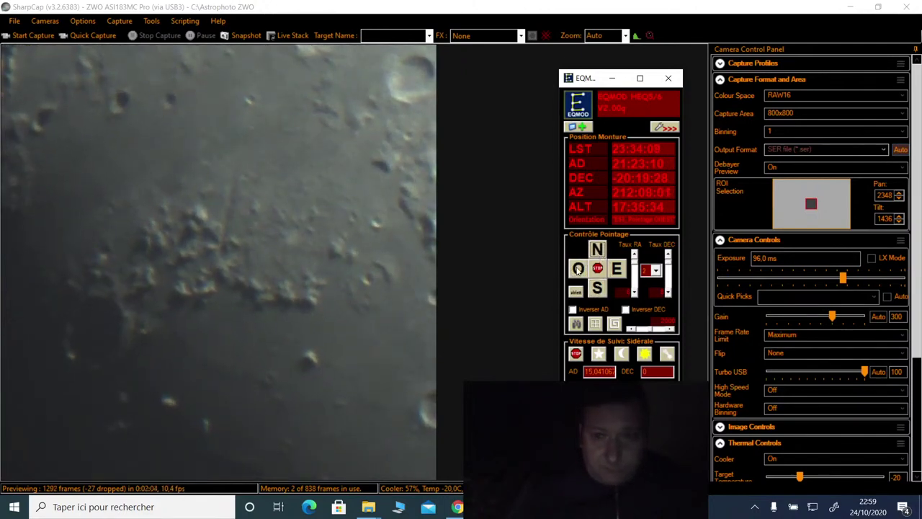
click(599, 249)
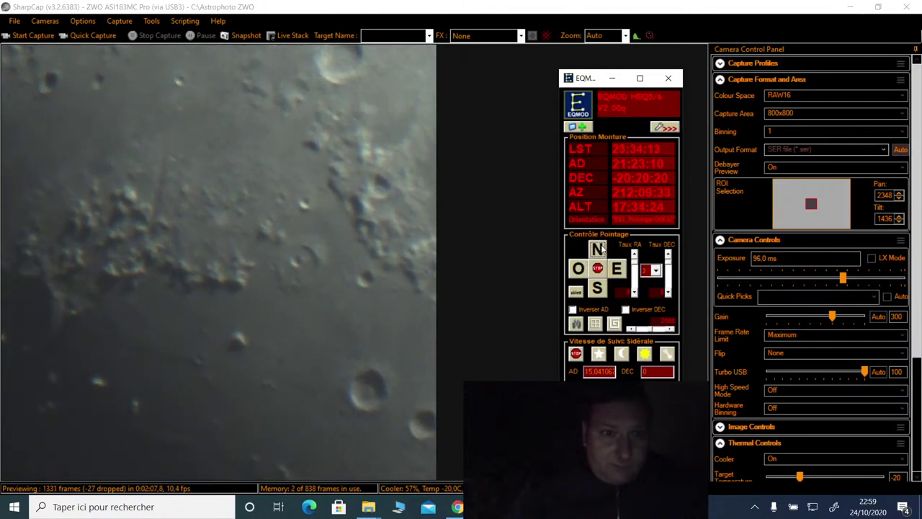
Step: Try a 2200x1300 capture area, settle on 1600x1200, and lower the exposure to 48 ms
click(794, 114)
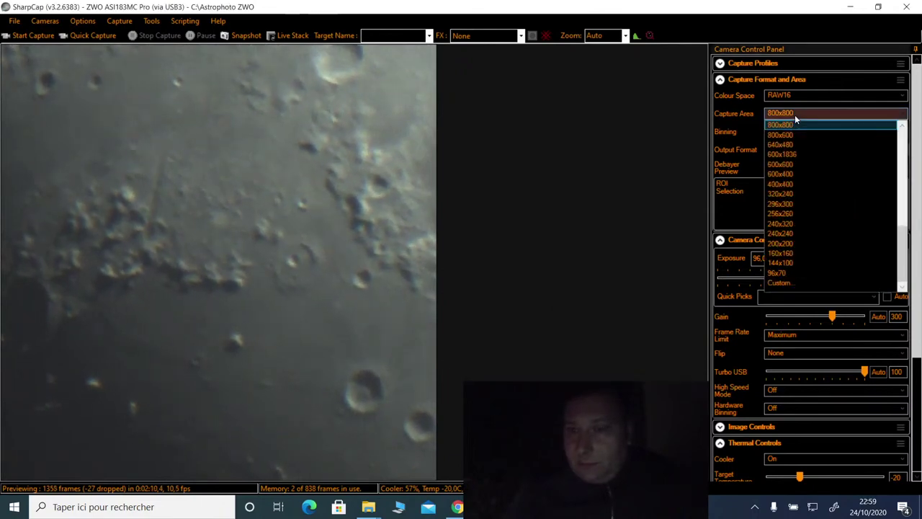
click(904, 161)
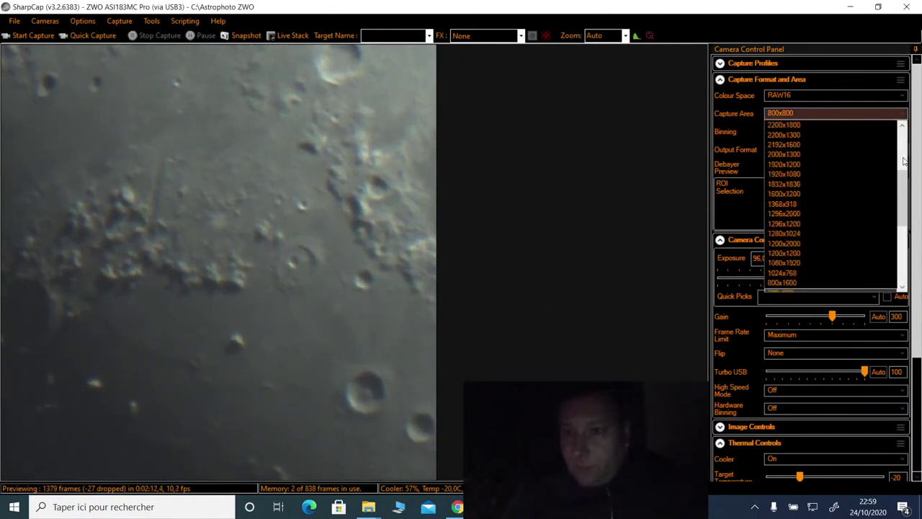
click(799, 135)
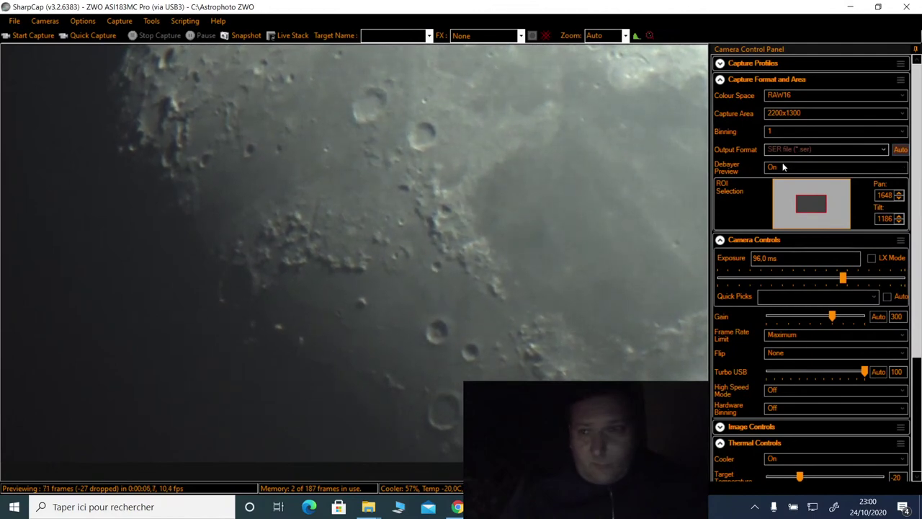
click(787, 115)
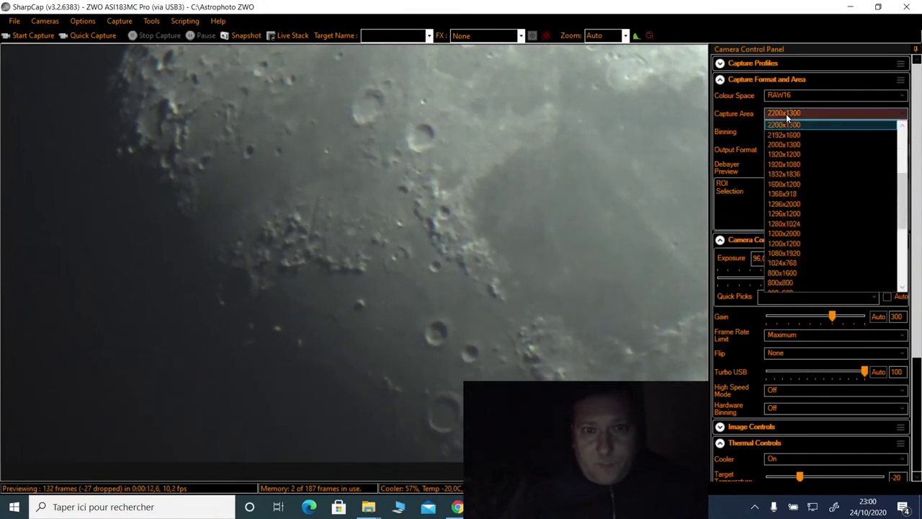
click(791, 187)
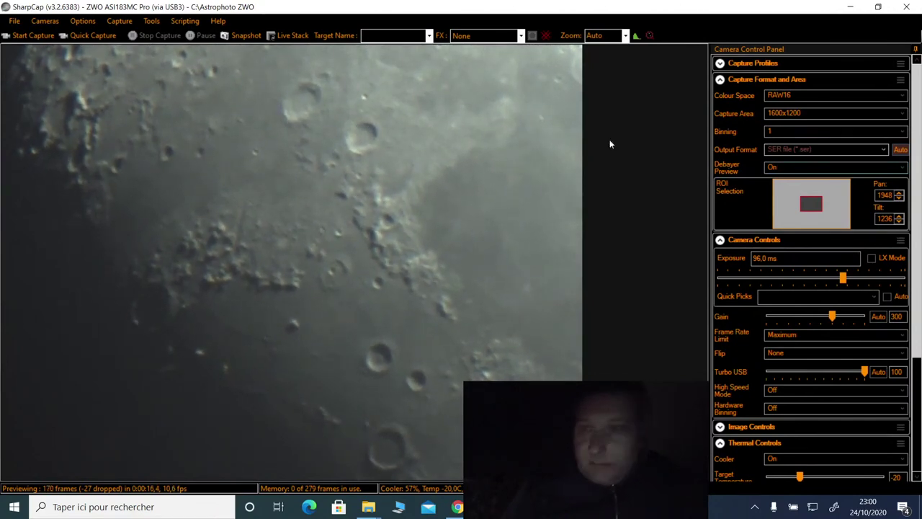
click(813, 281)
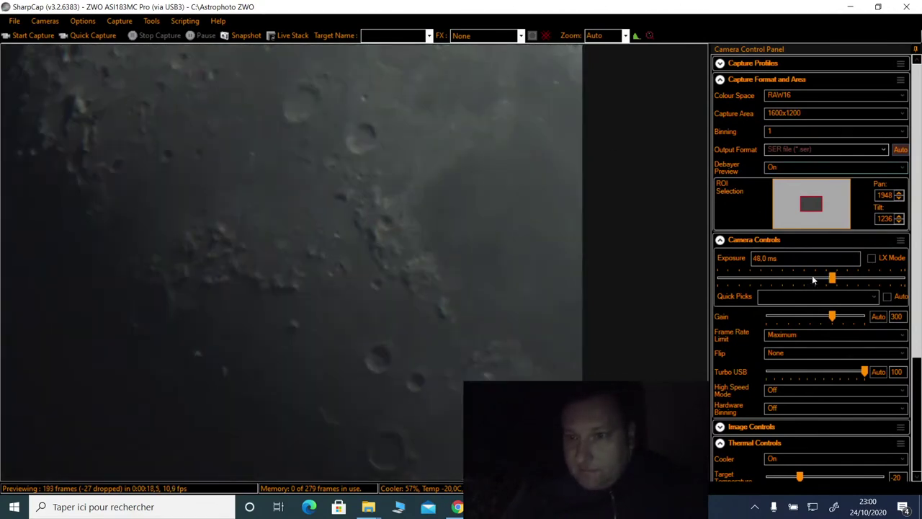
Step: Raise the camera gain to 350 and set the exposure to 40 ms
click(852, 322)
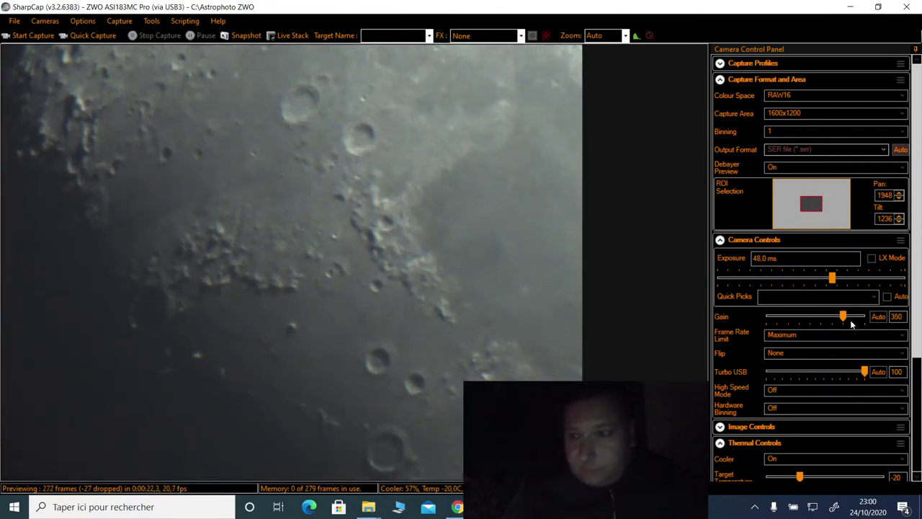
key(Left)
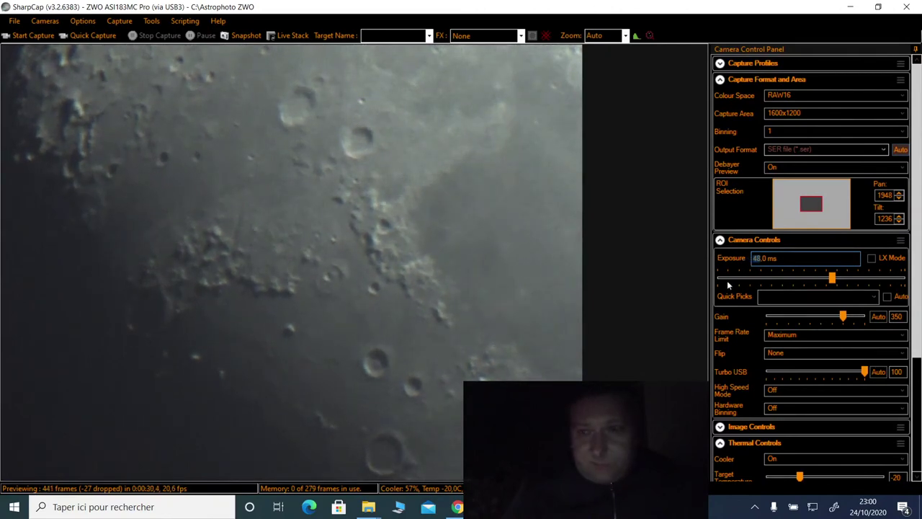
text(40)
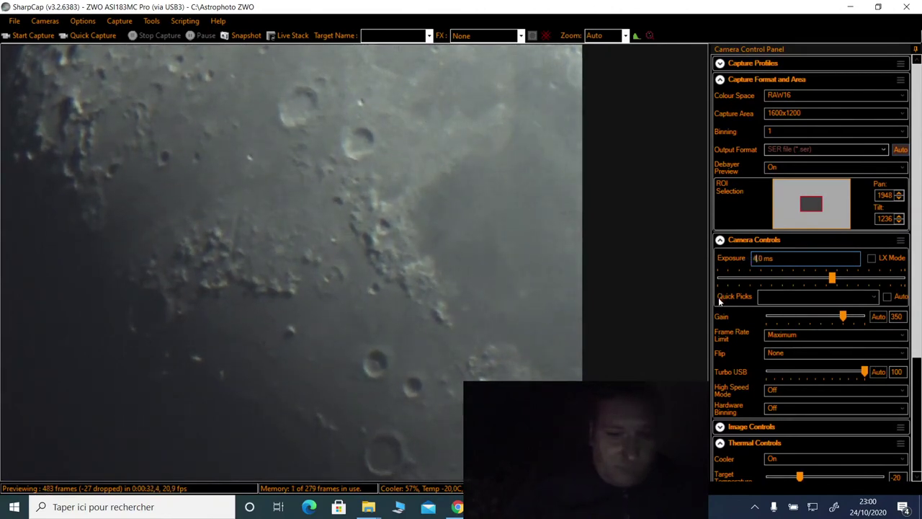
key(Return)
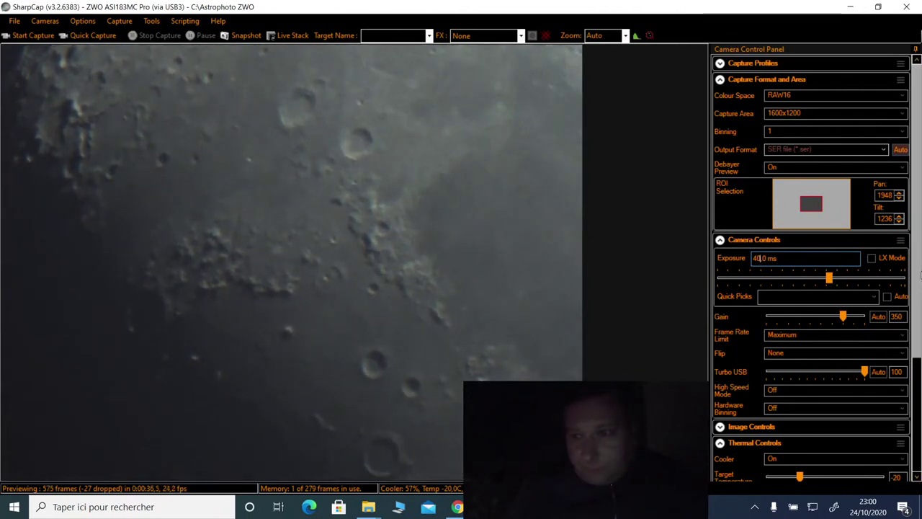
Step: Collapse the thermal controls and lower the camera exposure to 20 ms
drag(919, 277, 921, 389)
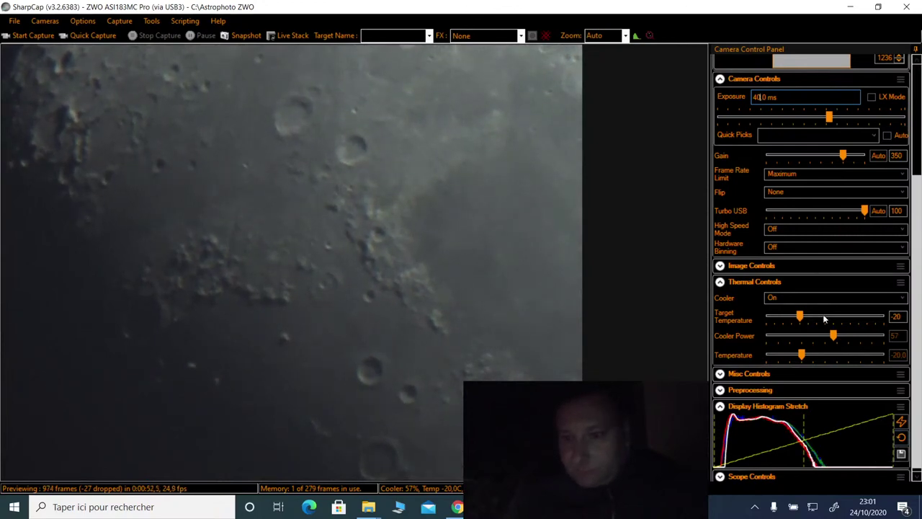
mouse_move(825, 321)
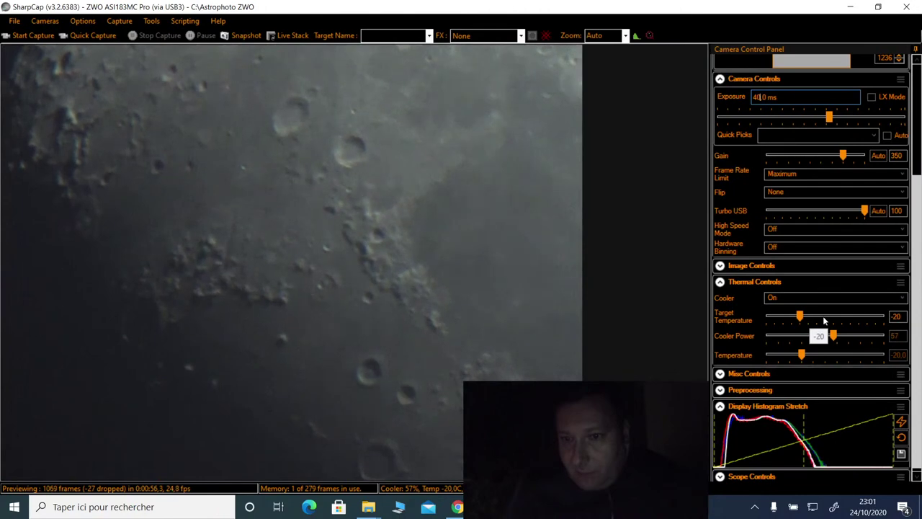
click(721, 281)
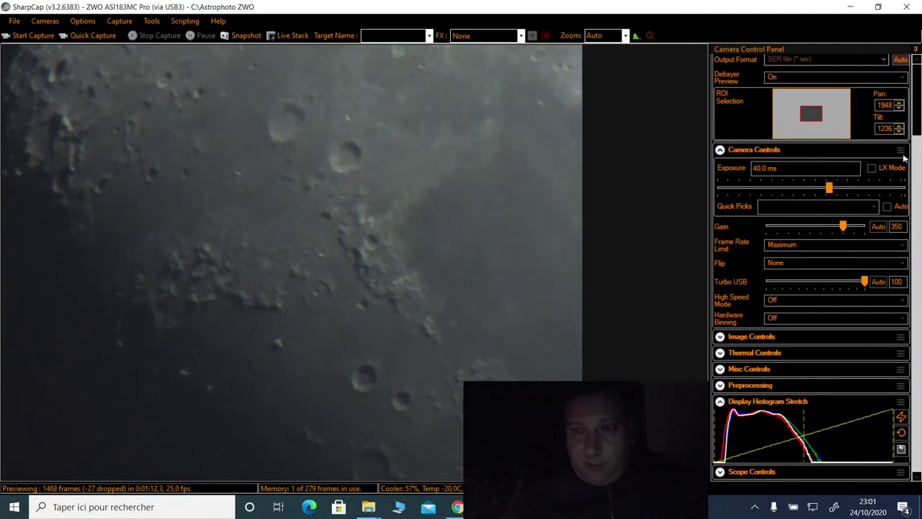
mouse_move(822, 190)
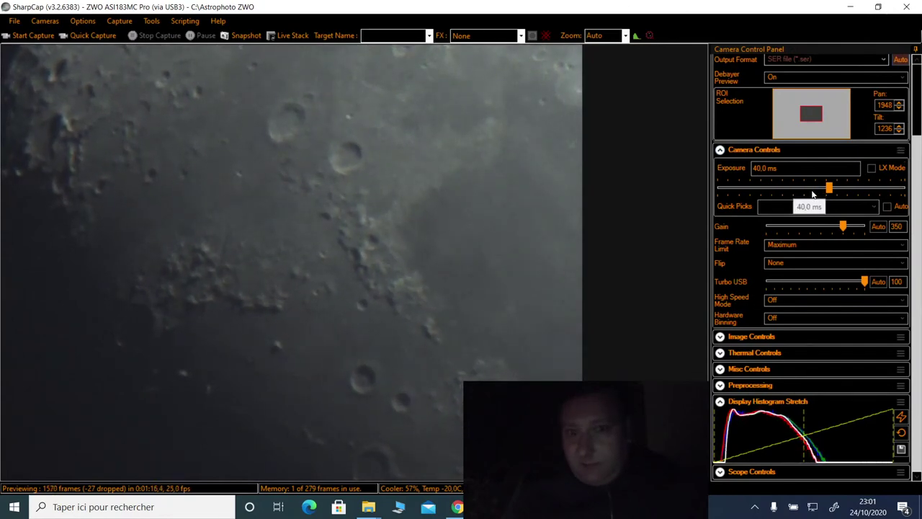
click(811, 189)
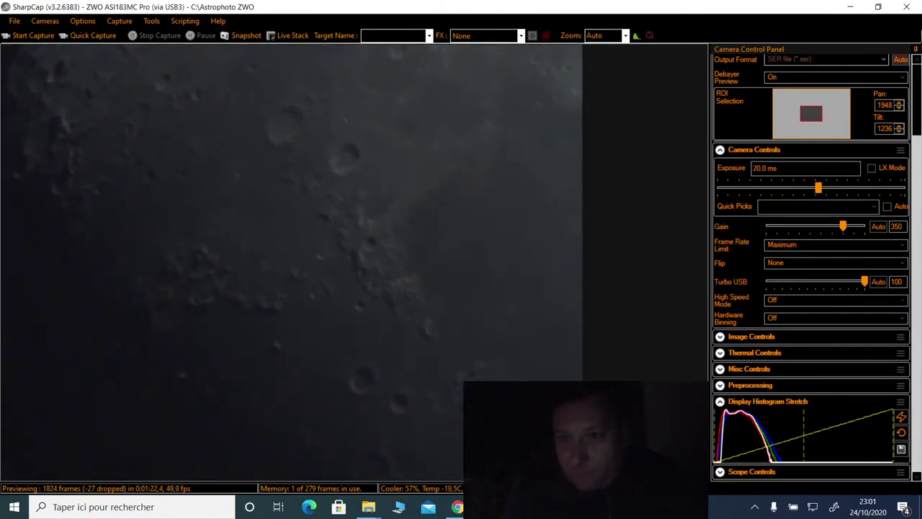
Step: Raise the red white balance to 58, with the camera controls and capture format settings collapsed
click(720, 149)
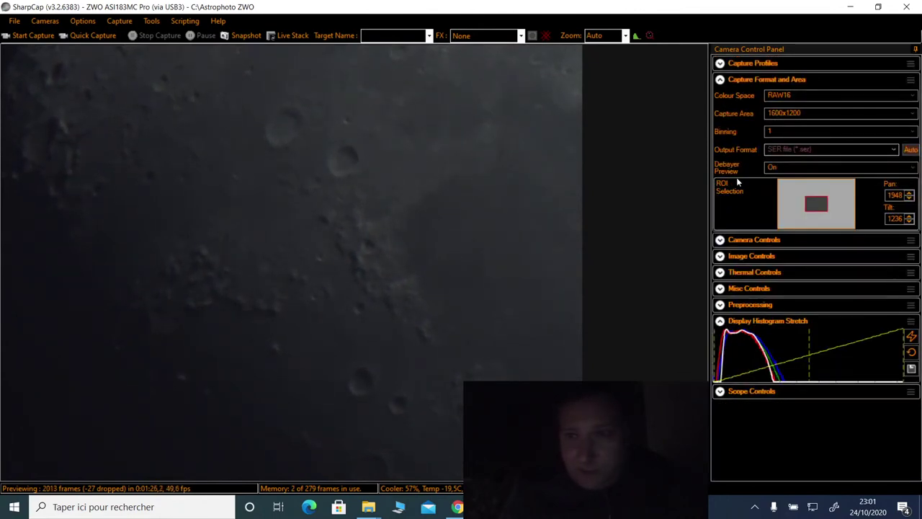
click(724, 240)
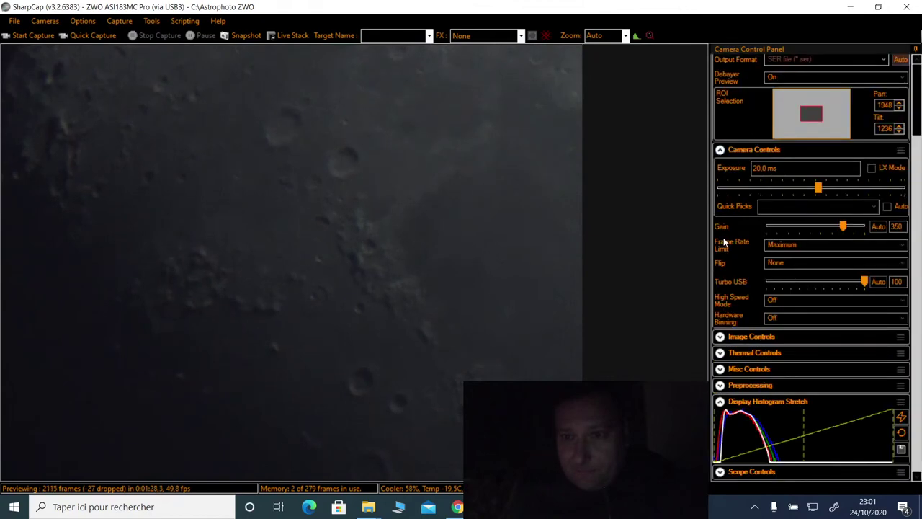
click(720, 150)
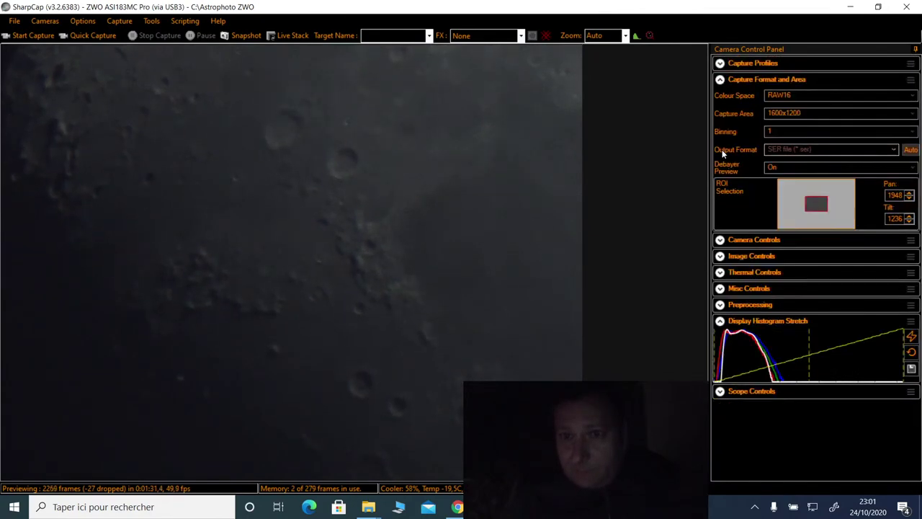
click(720, 256)
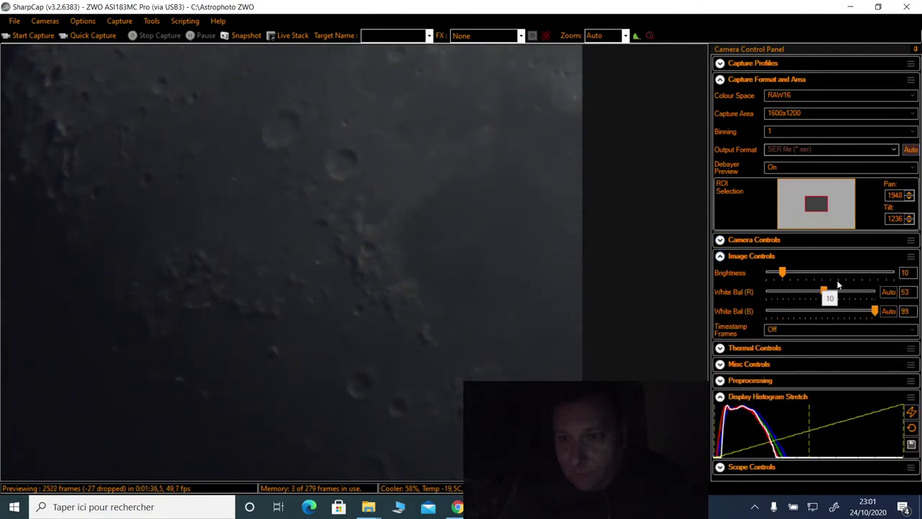
click(839, 291)
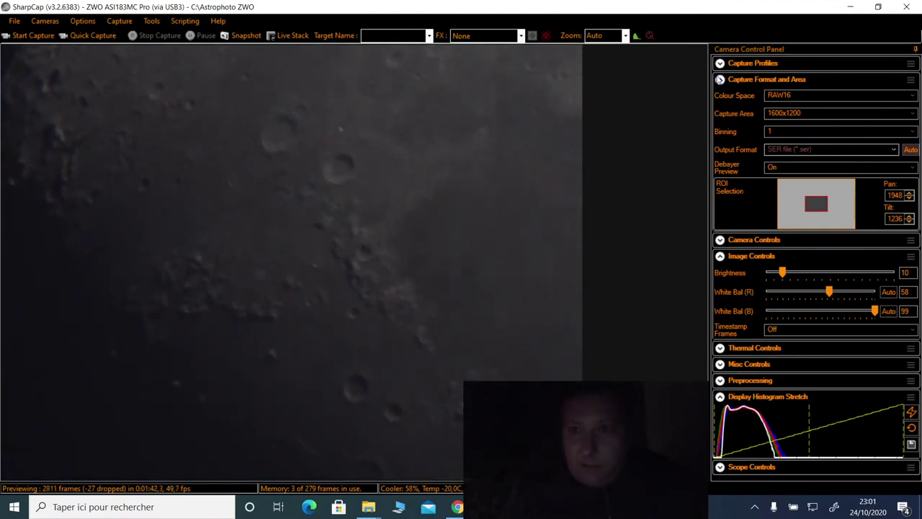
click(720, 80)
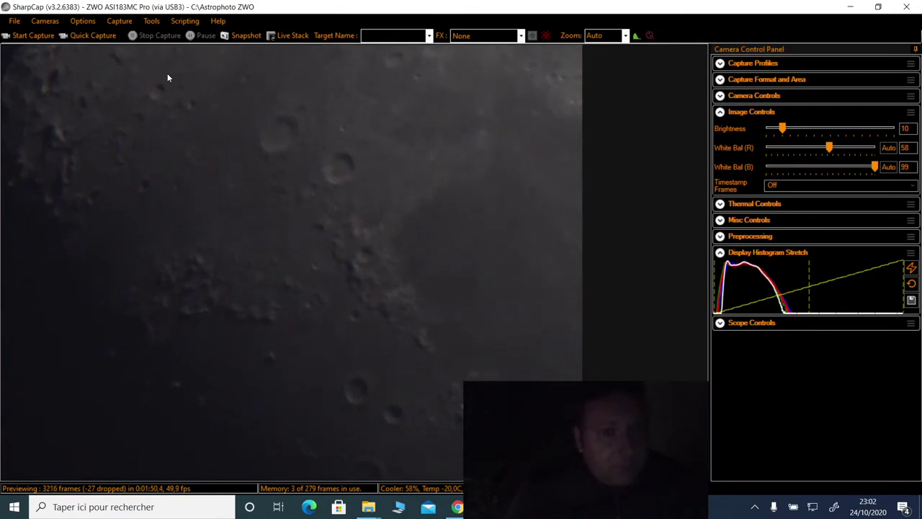
Step: Start a quick capture, switch to EQMOD to set the mount's tracking rate to lunar, and minimise its window
click(92, 35)
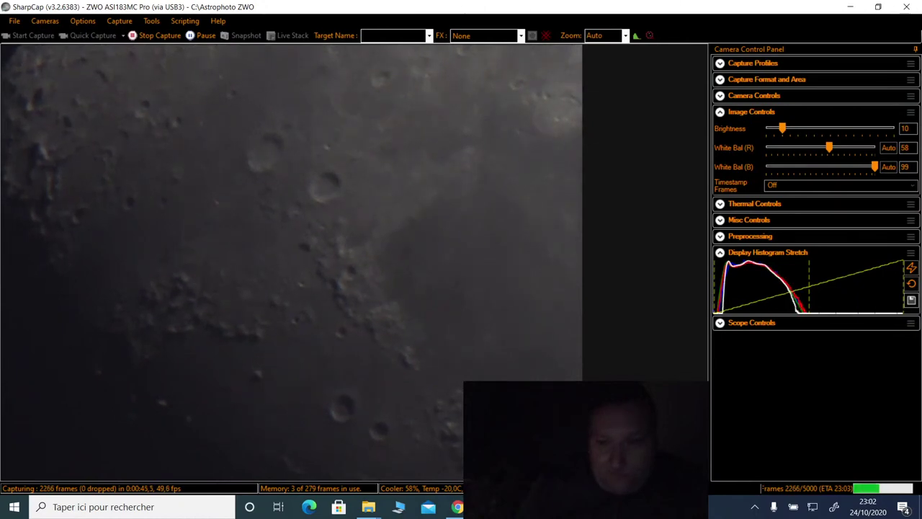
key(alt+Tab)
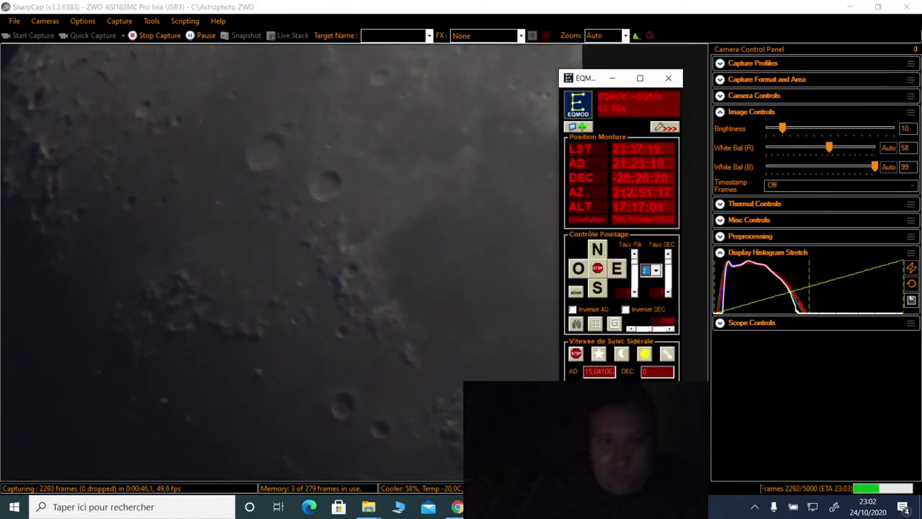
click(622, 358)
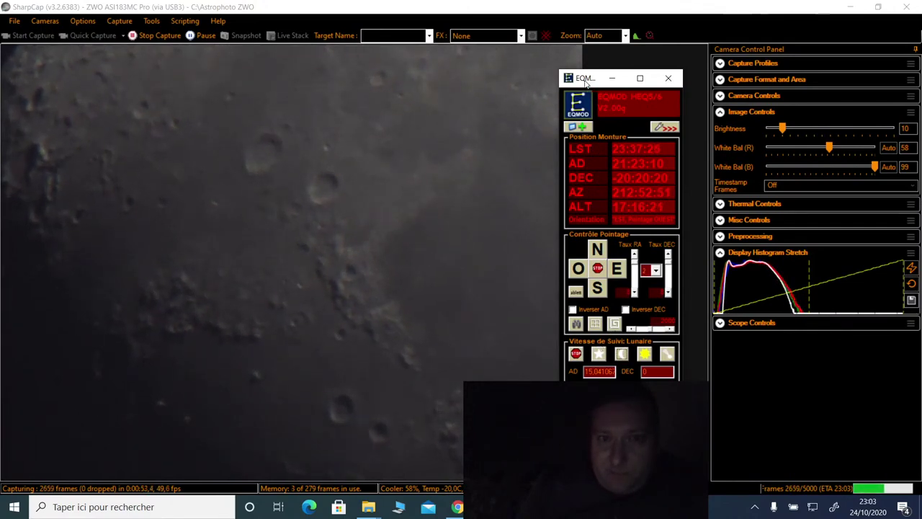
drag(592, 81, 459, 33)
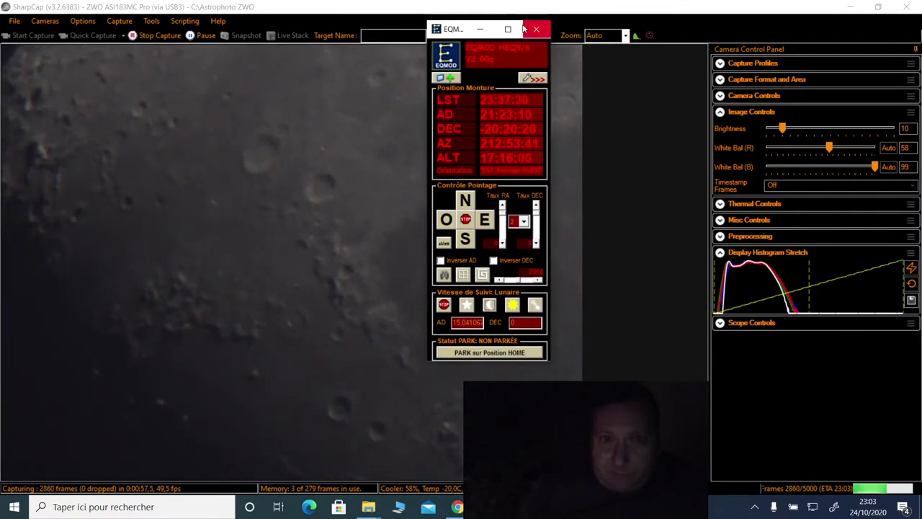
click(481, 29)
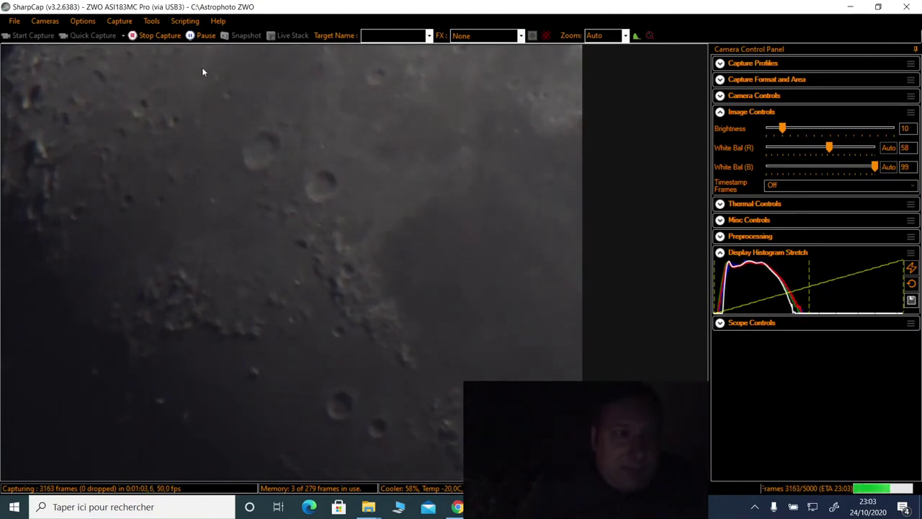
Step: Stop the running capture and open the folder holding the recorded SER file
click(172, 39)
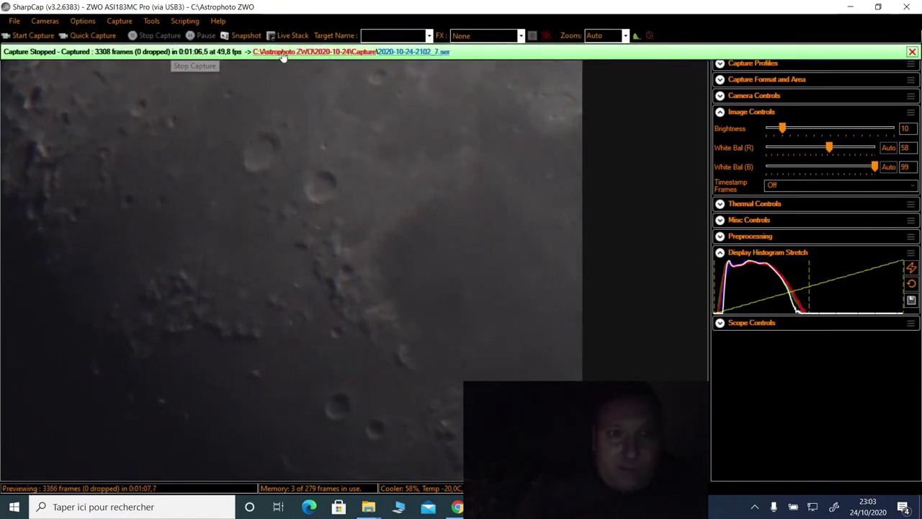
click(321, 54)
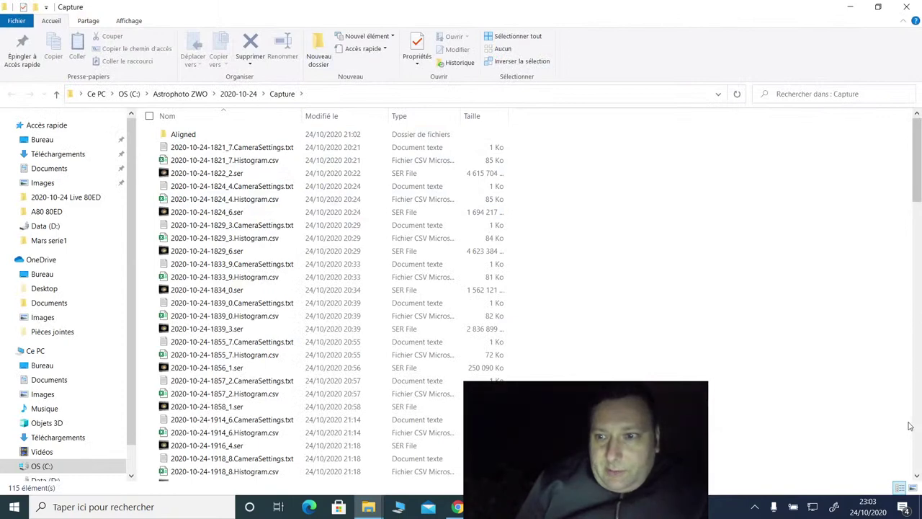
click(918, 437)
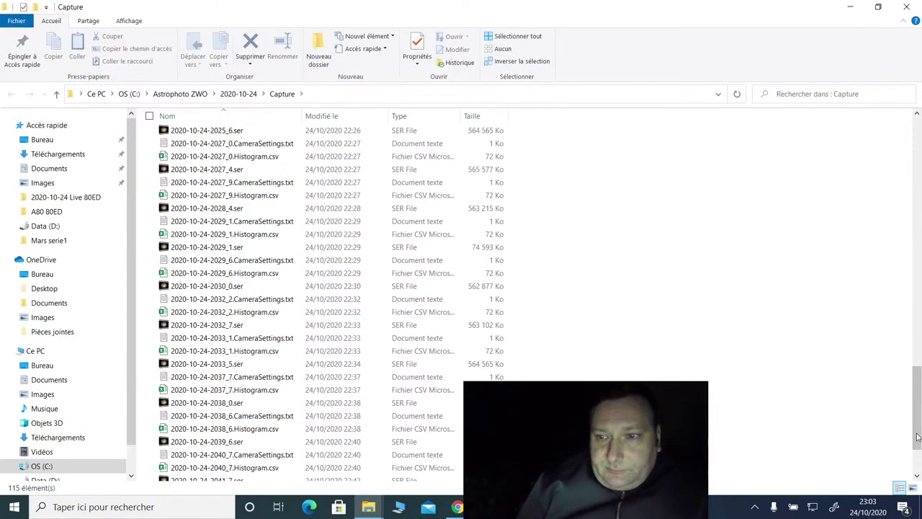
drag(917, 436, 917, 472)
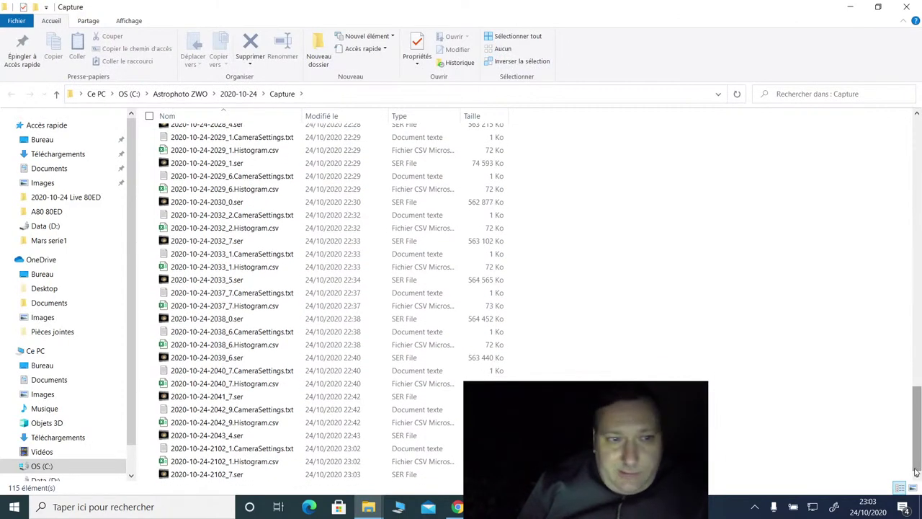
mouse_move(248, 474)
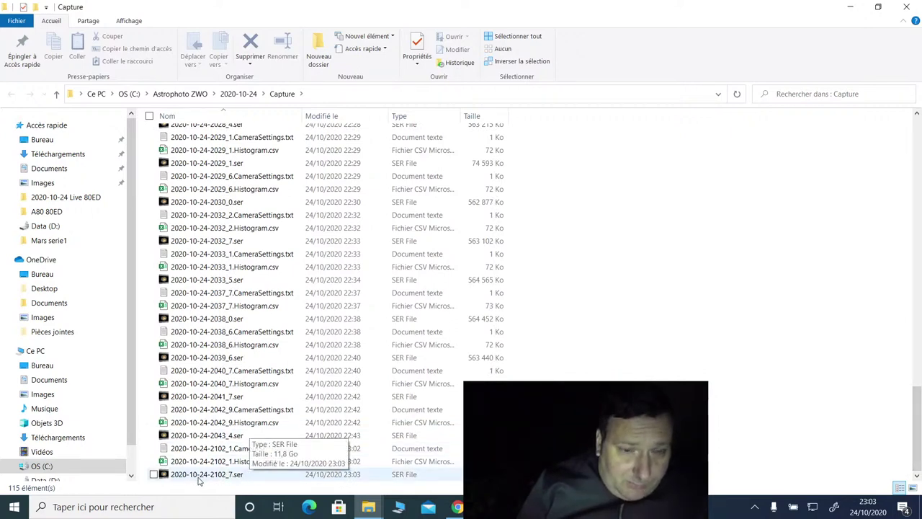
click(41, 352)
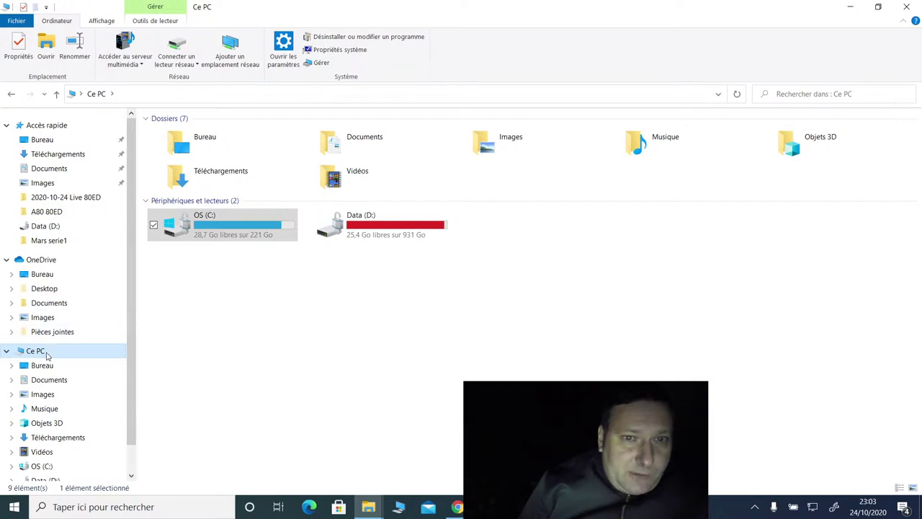
click(909, 6)
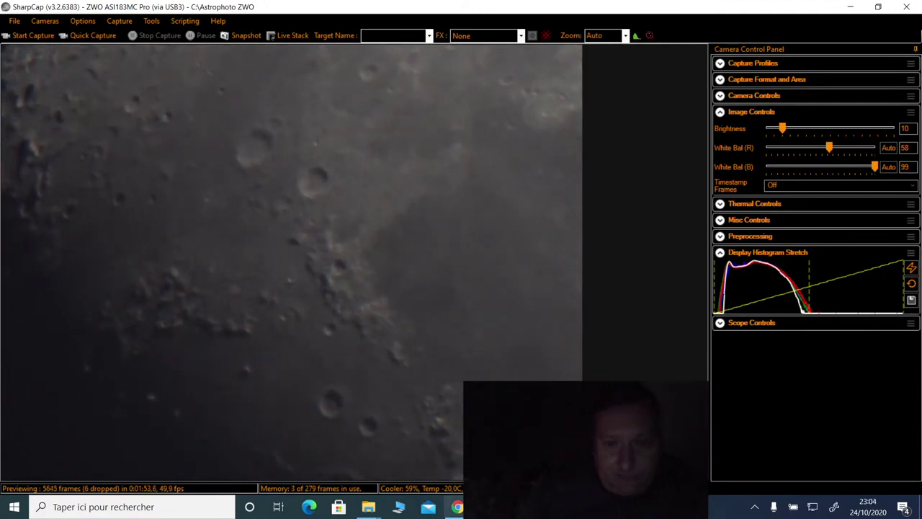
Step: Switch to EQMOD, nudge the mount south, west and east along the lunar terminator, and move its window clear of the Moon preview
mouse_move(457, 507)
click(399, 507)
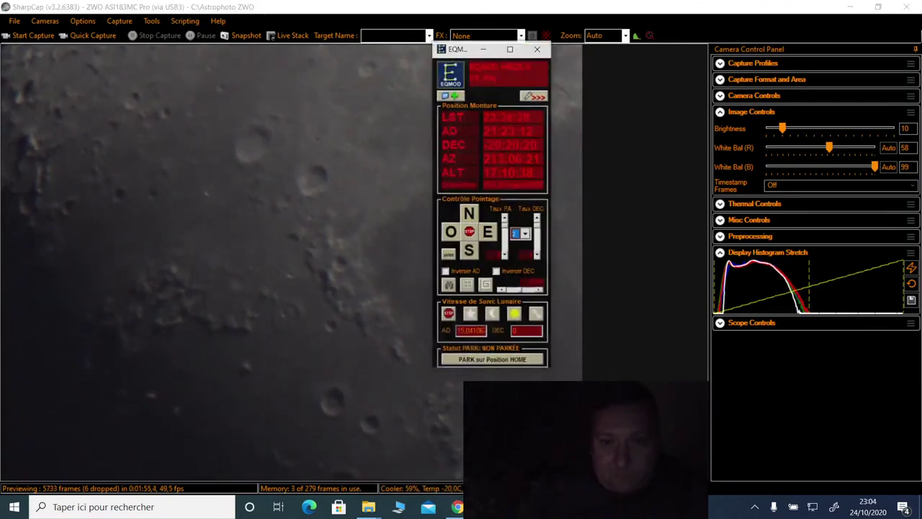
click(465, 240)
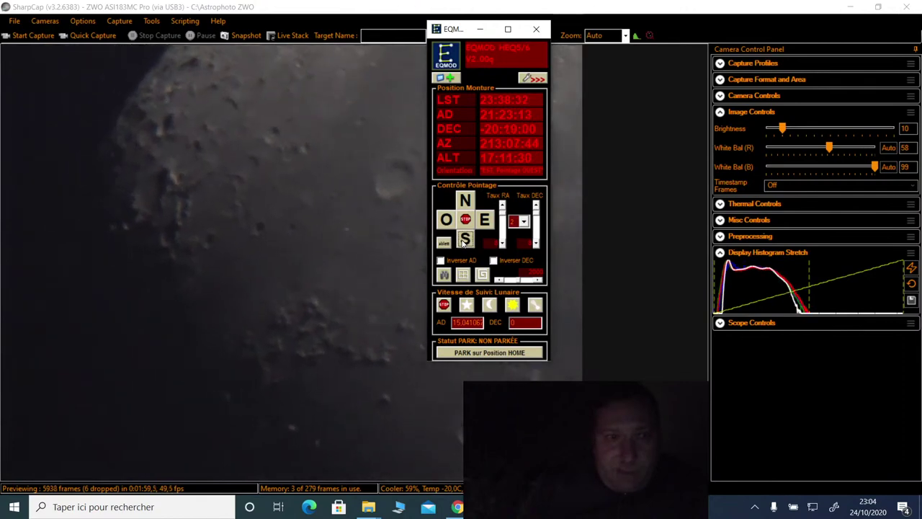
click(446, 220)
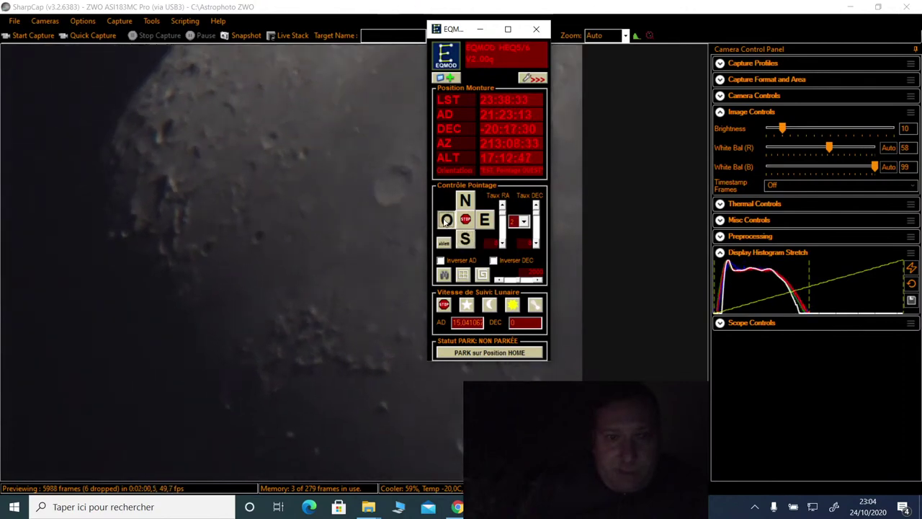
click(485, 219)
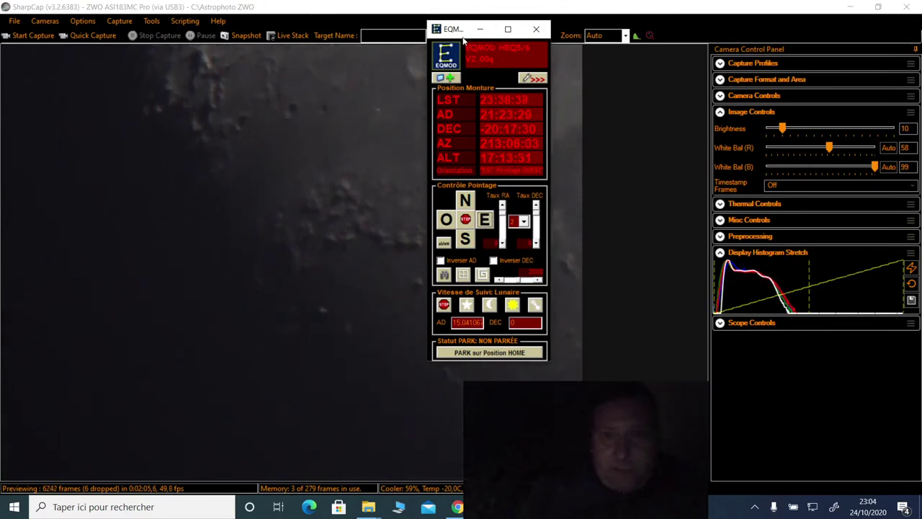
drag(465, 34, 631, 19)
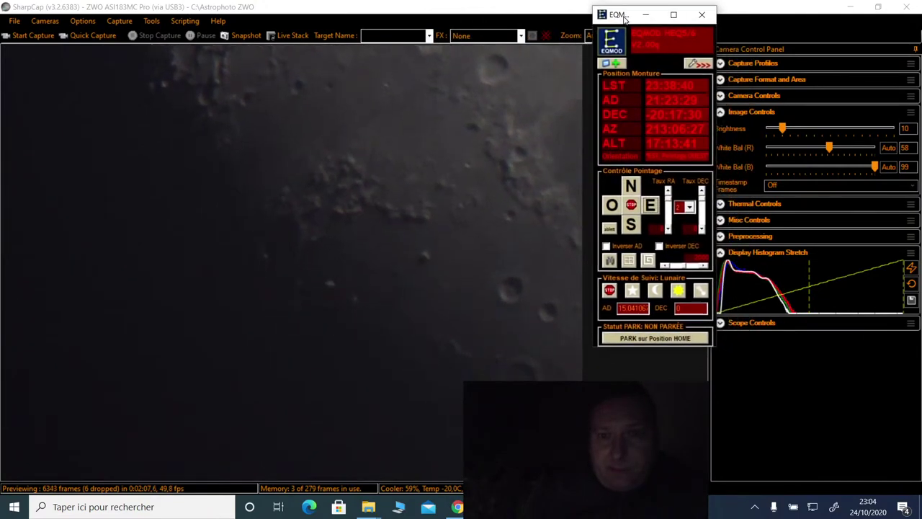
Step: Nudge the mount west, south, north and east to shift the framing along the lunar terminator onto the craters and mountain range
click(612, 205)
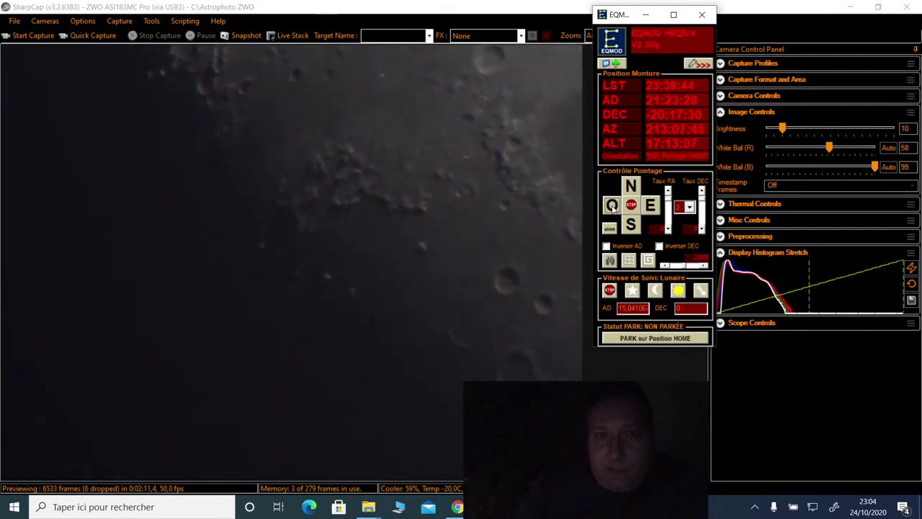
click(612, 205)
click(611, 205)
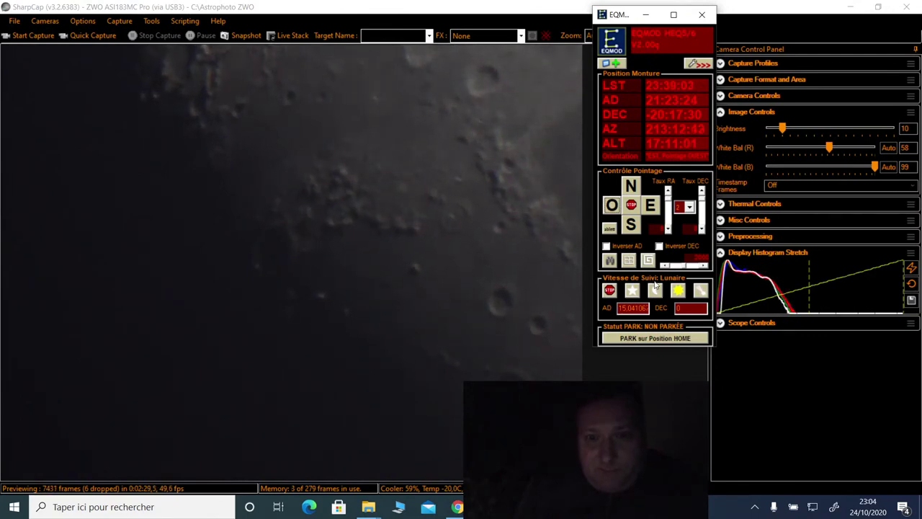
click(631, 228)
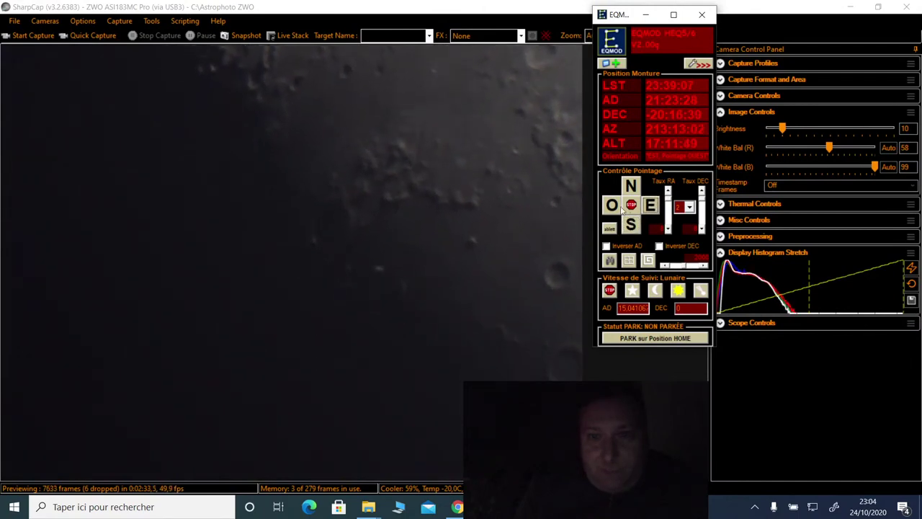
click(612, 206)
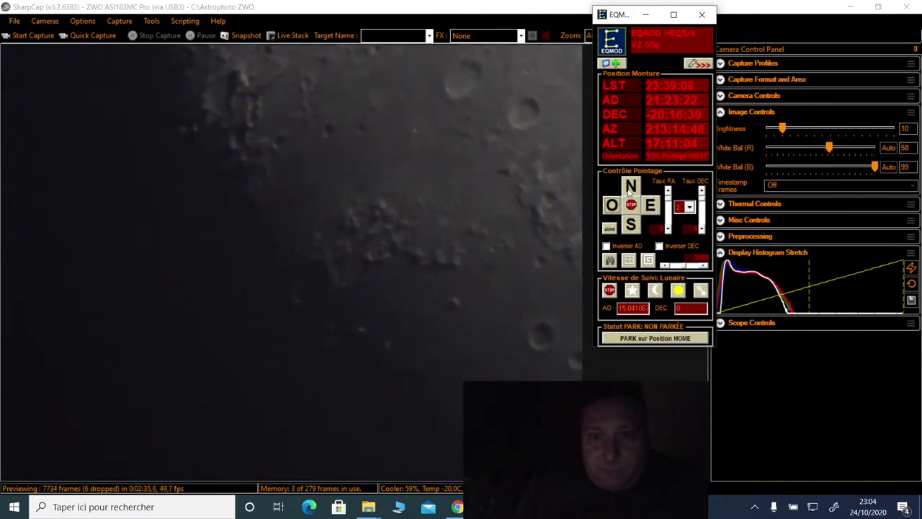
click(631, 188)
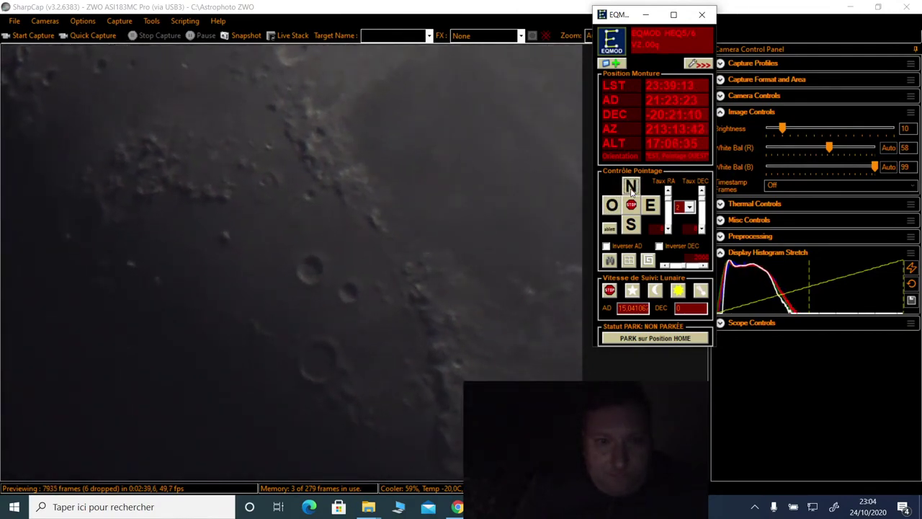
click(634, 225)
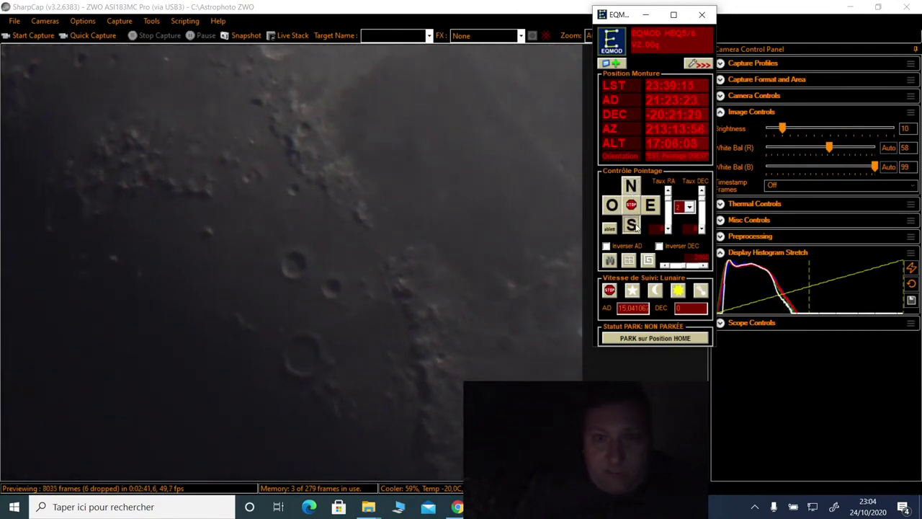
click(656, 213)
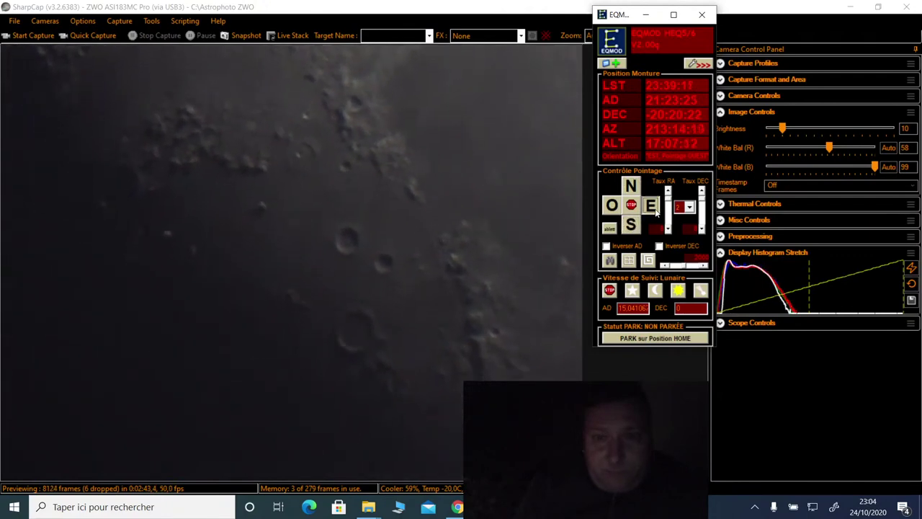
click(611, 207)
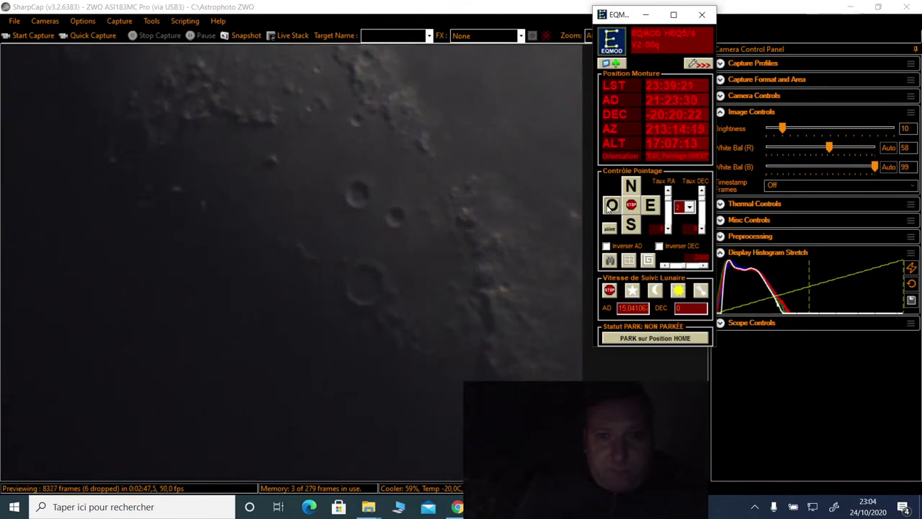
click(650, 207)
click(631, 187)
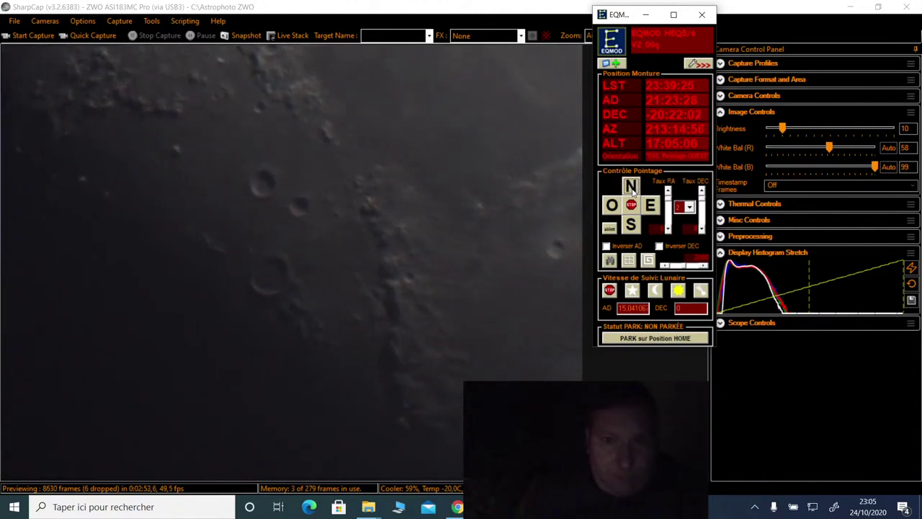
Step: Reduce the camera's capture area to 1024x768
click(784, 81)
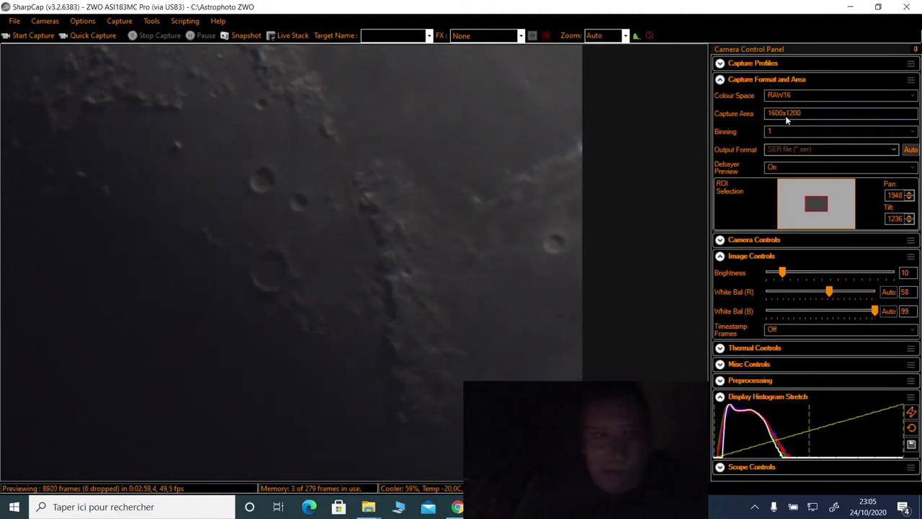
click(787, 116)
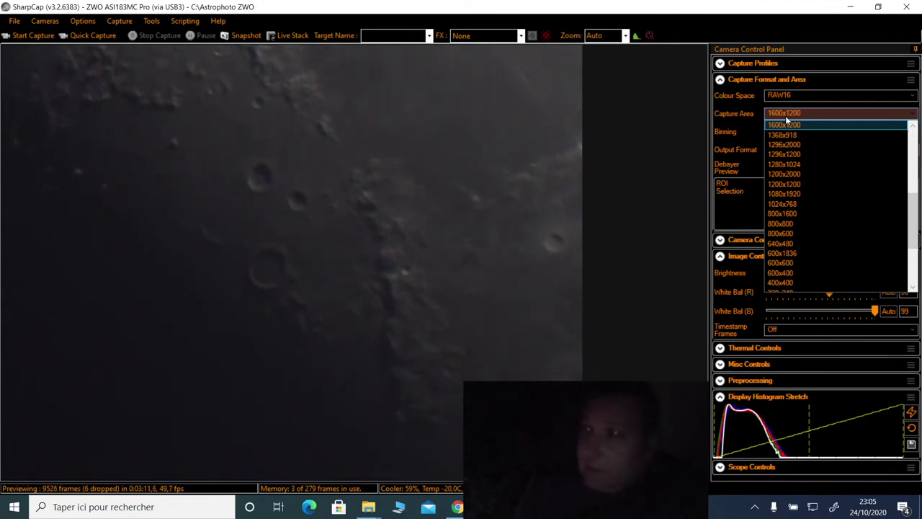
click(787, 206)
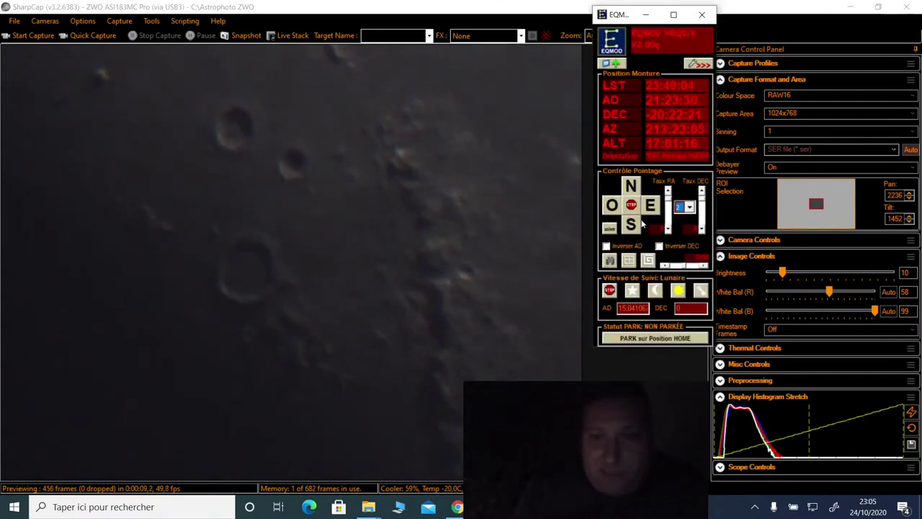
Step: Nudge the mount north, south and west in EQMOD to centre the craters and mountain range in the smaller frame
click(631, 185)
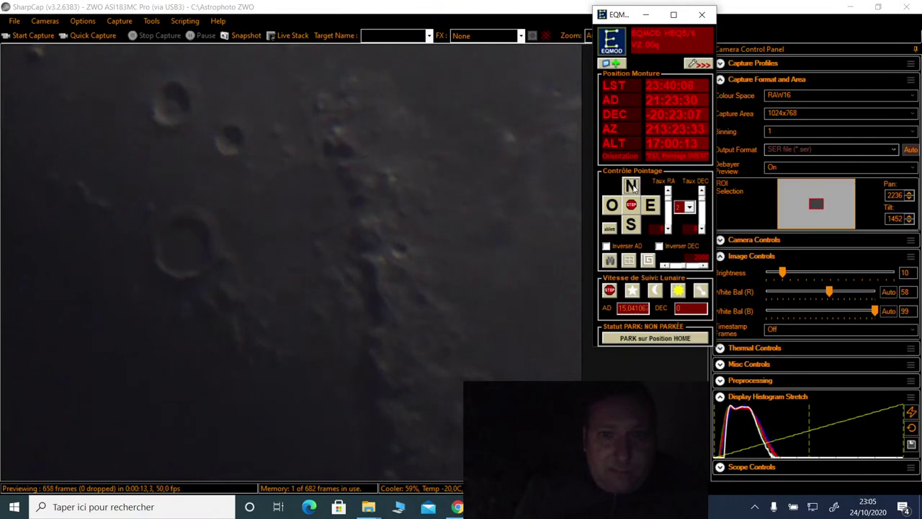
click(631, 226)
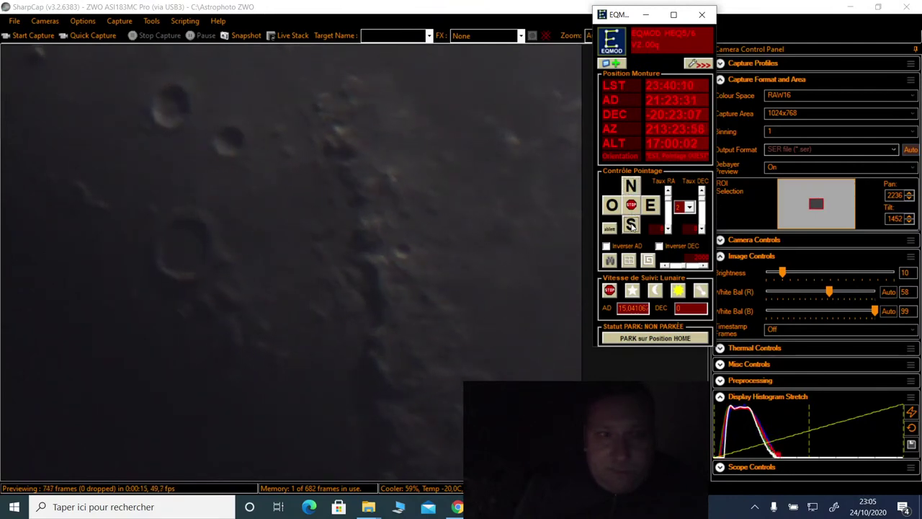
click(612, 206)
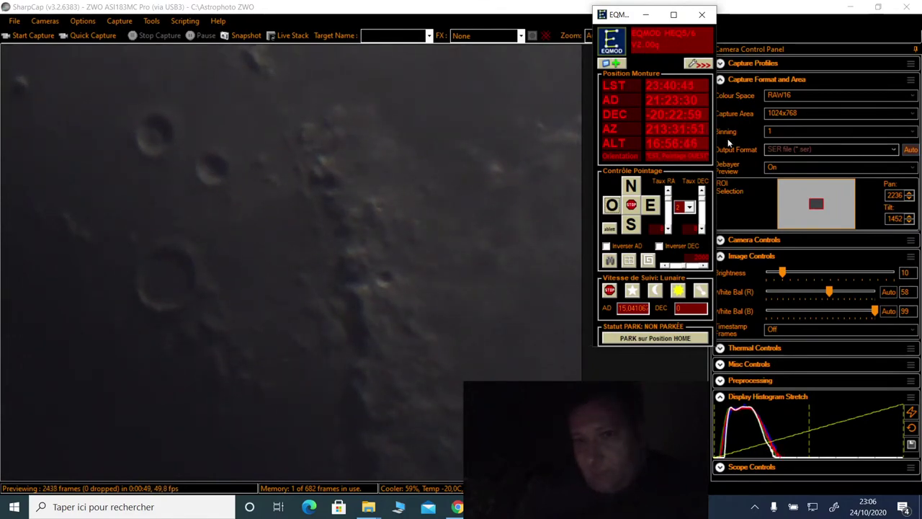
Step: Fold away the capture format settings, record the framed terminator with a quick capture, and stop it before it completes
click(721, 80)
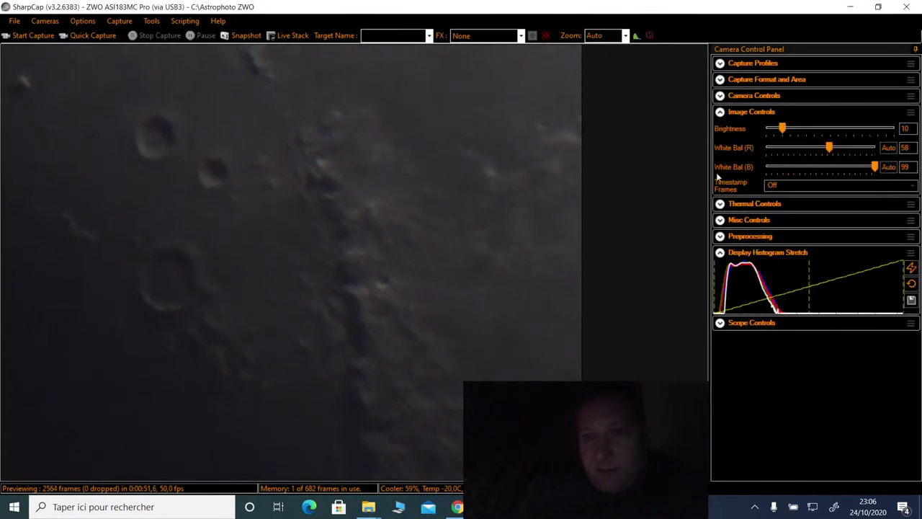
click(720, 116)
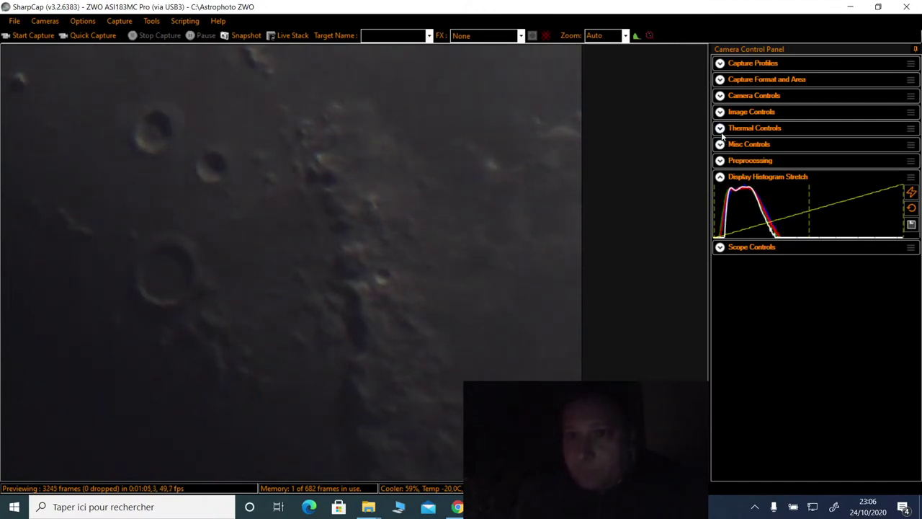
click(720, 112)
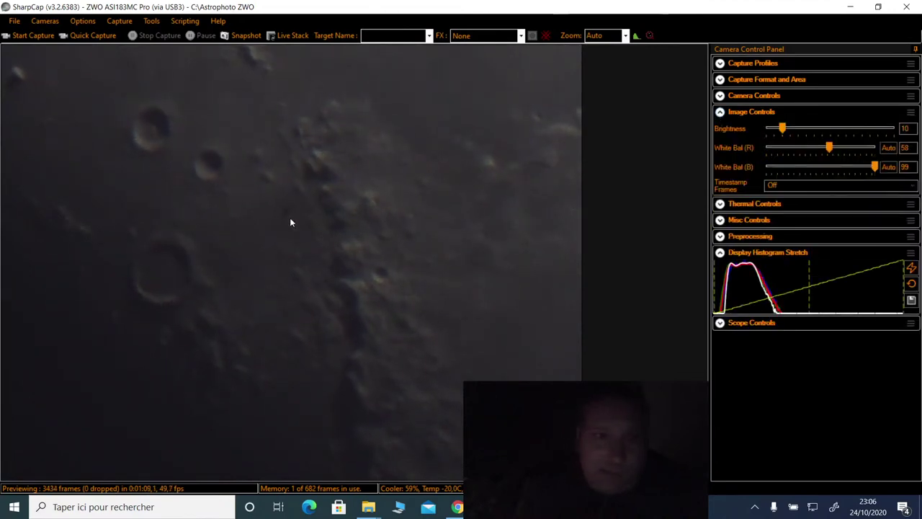
click(99, 36)
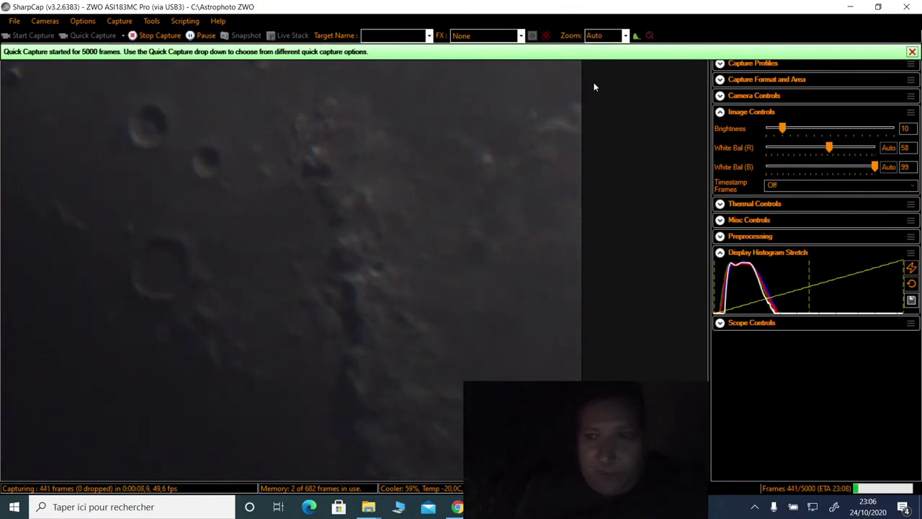
click(720, 95)
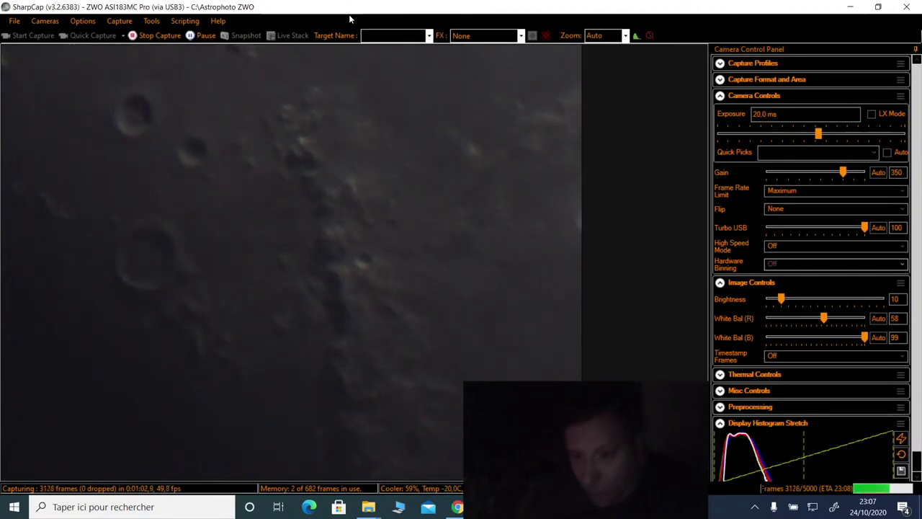
click(160, 36)
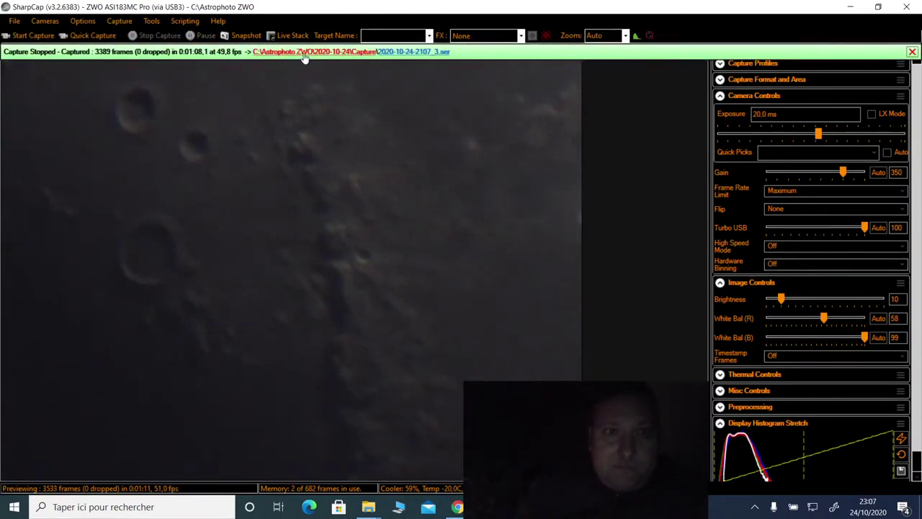
click(302, 52)
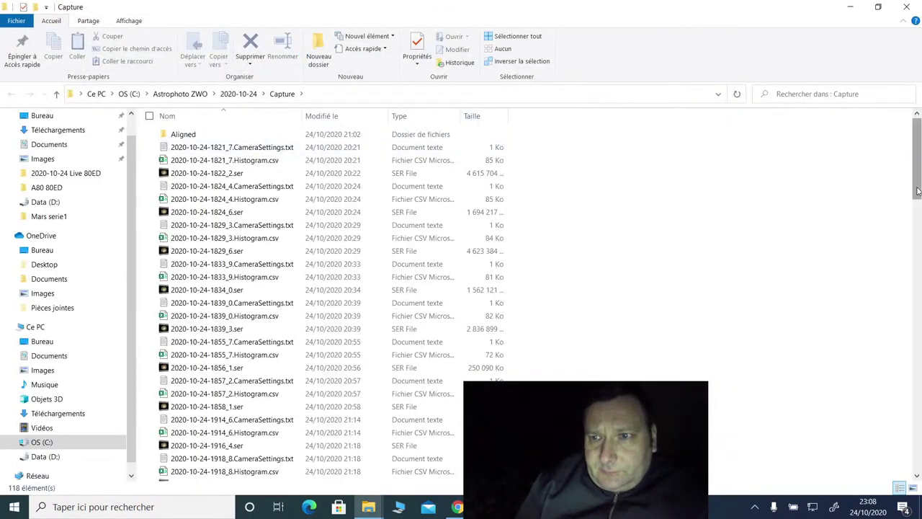
drag(916, 222, 918, 462)
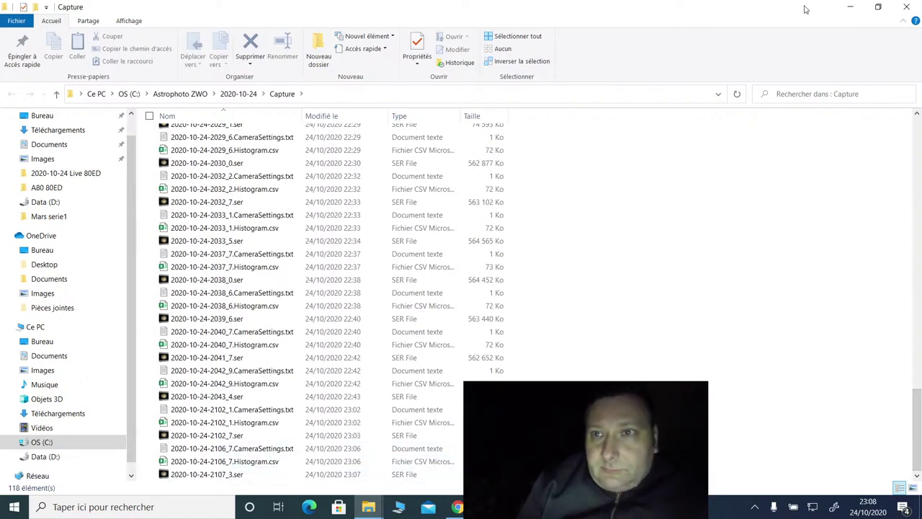
click(848, 9)
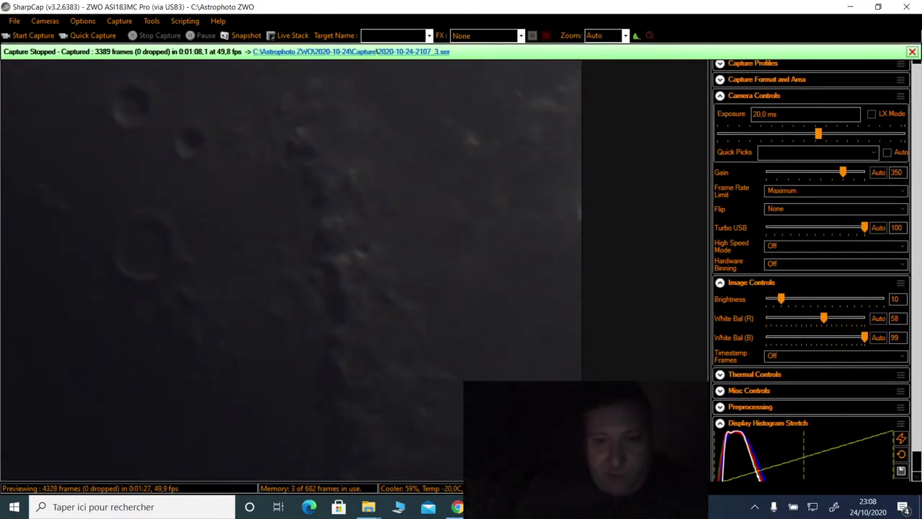
Step: Switch to EQMOD, nudge the mount south, and move its window clear of the camera settings
key(alt+Tab)
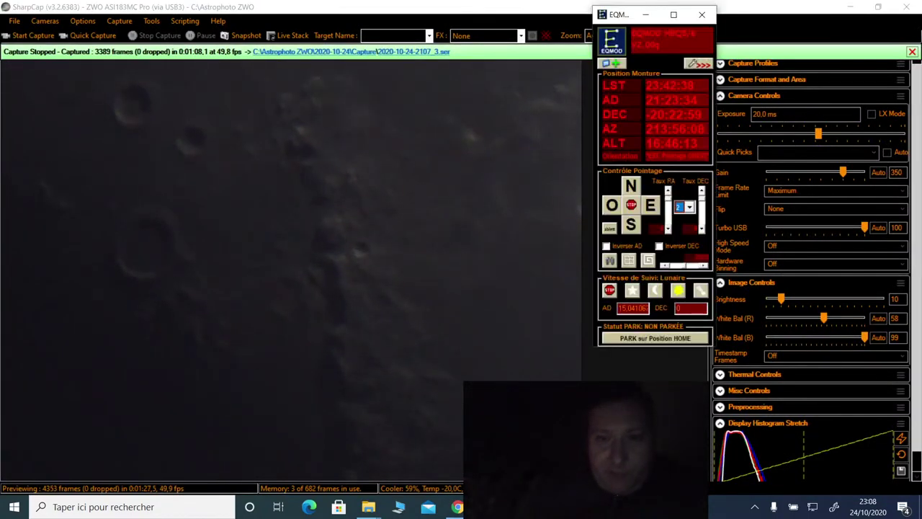
click(635, 234)
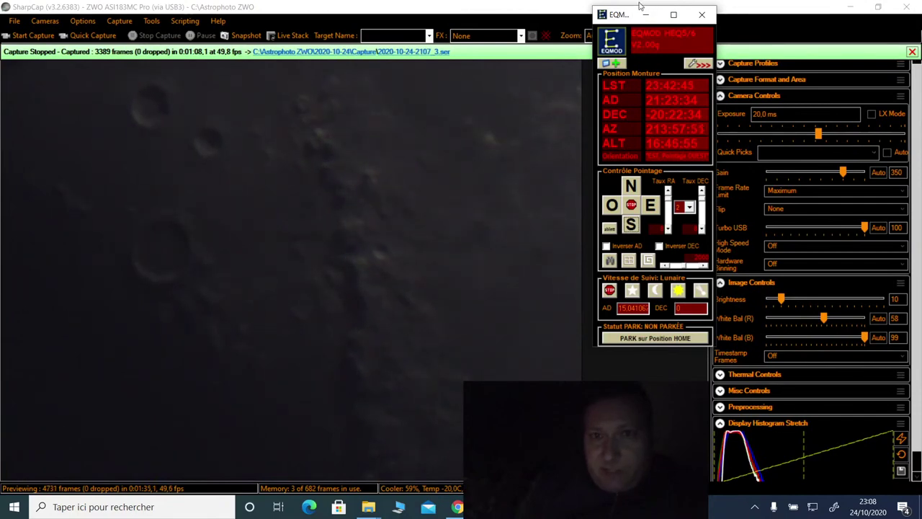
drag(628, 16, 574, 14)
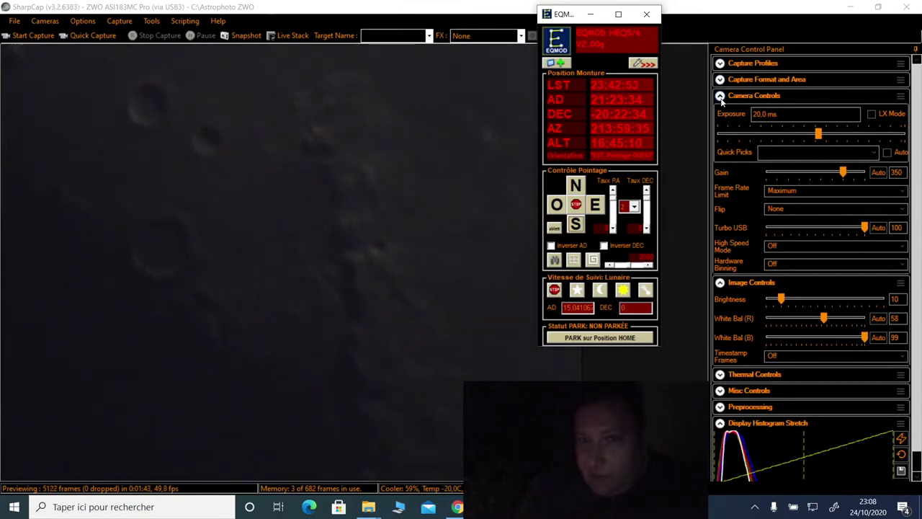
Step: Adjust the white balance on the Moon preview, setting red to 58 and blue to 89
click(720, 97)
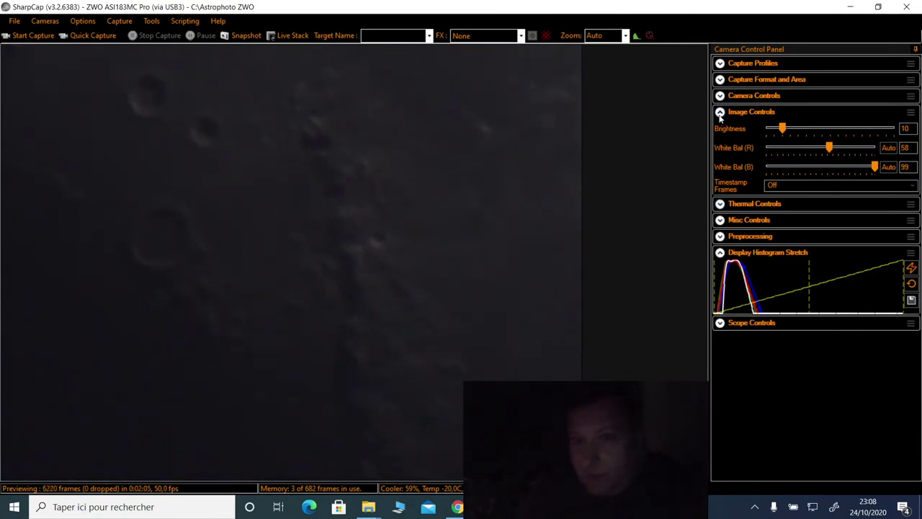
click(847, 151)
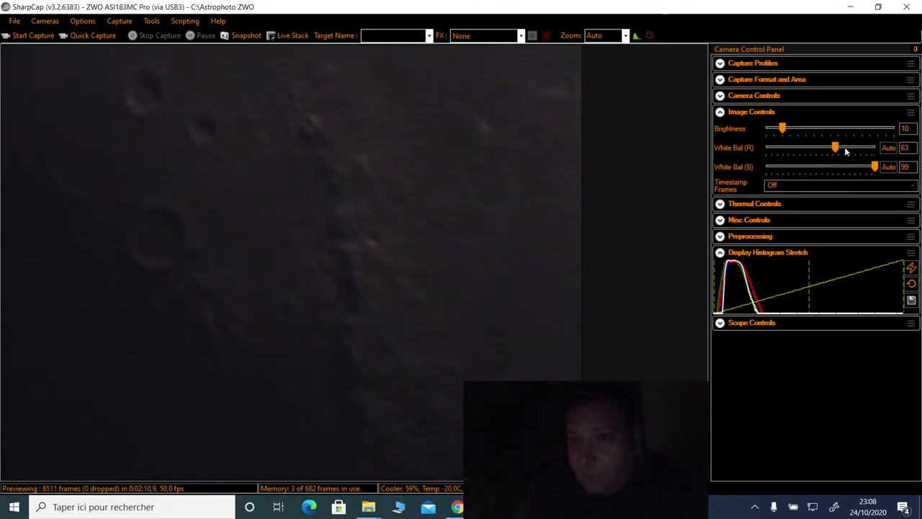
click(861, 173)
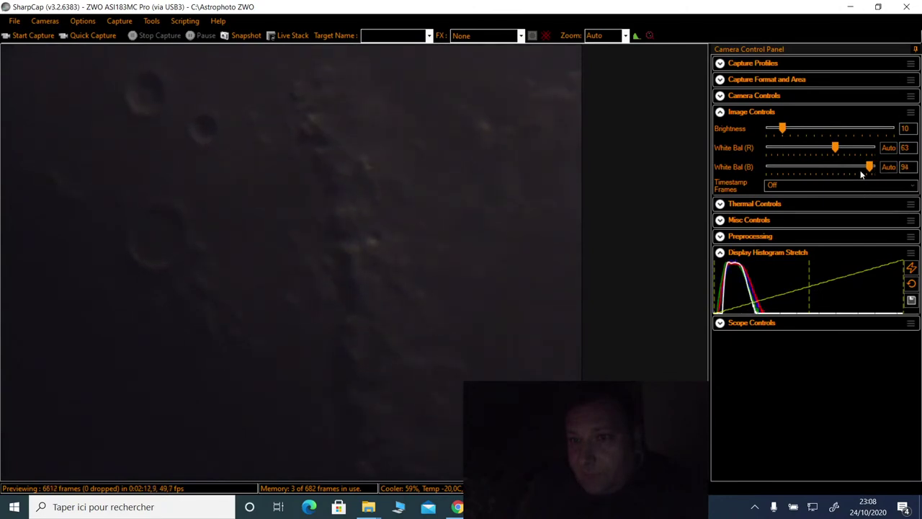
click(821, 150)
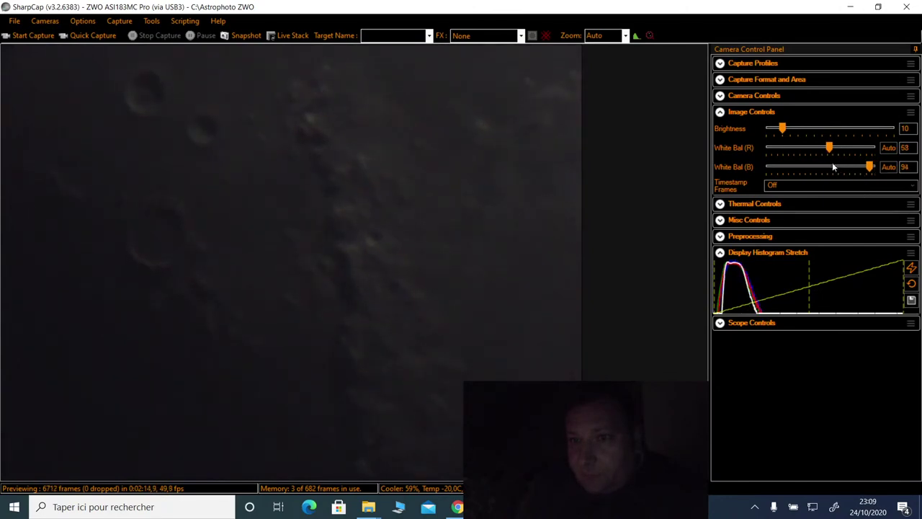
click(837, 169)
click(836, 165)
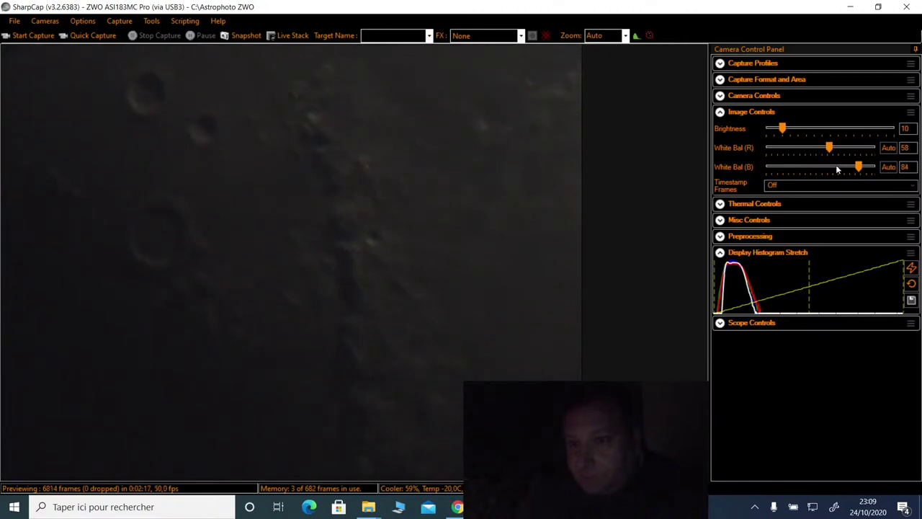
click(819, 147)
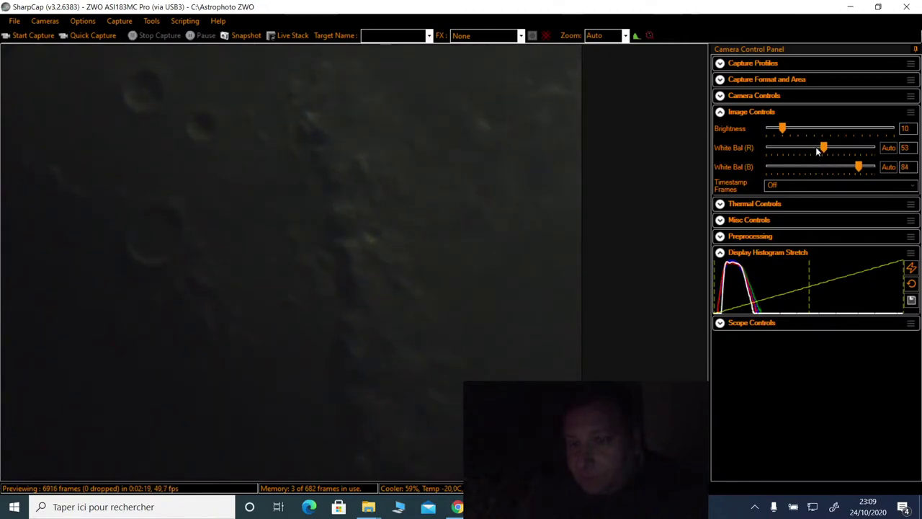
click(868, 167)
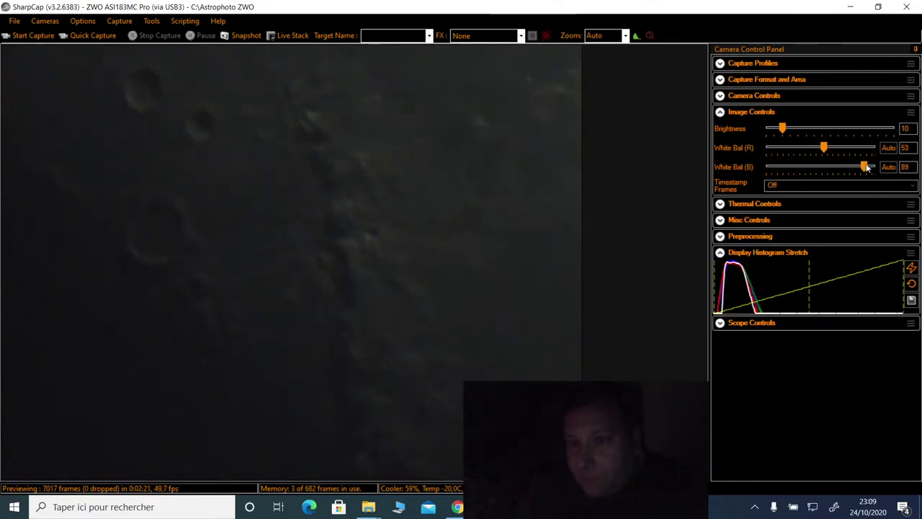
click(851, 152)
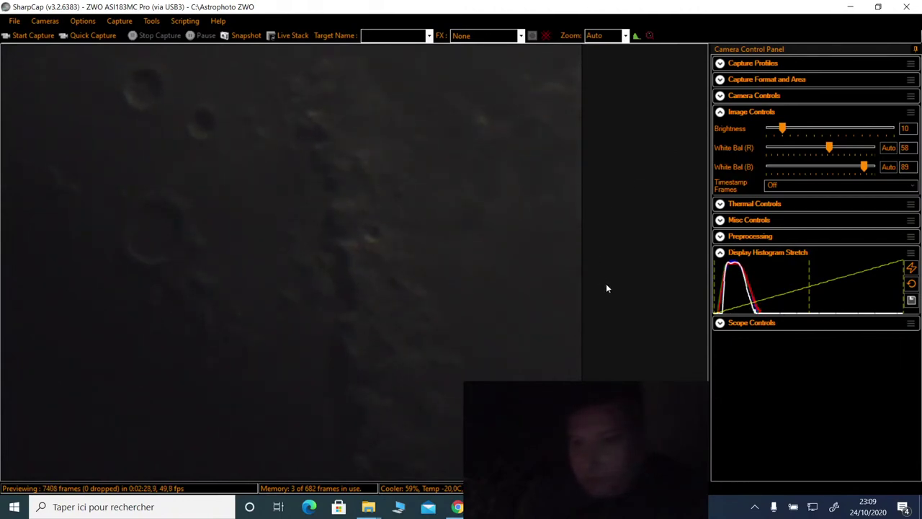
Step: Fold away the image controls and expand the camera controls to show the exposure and gain settings
click(720, 112)
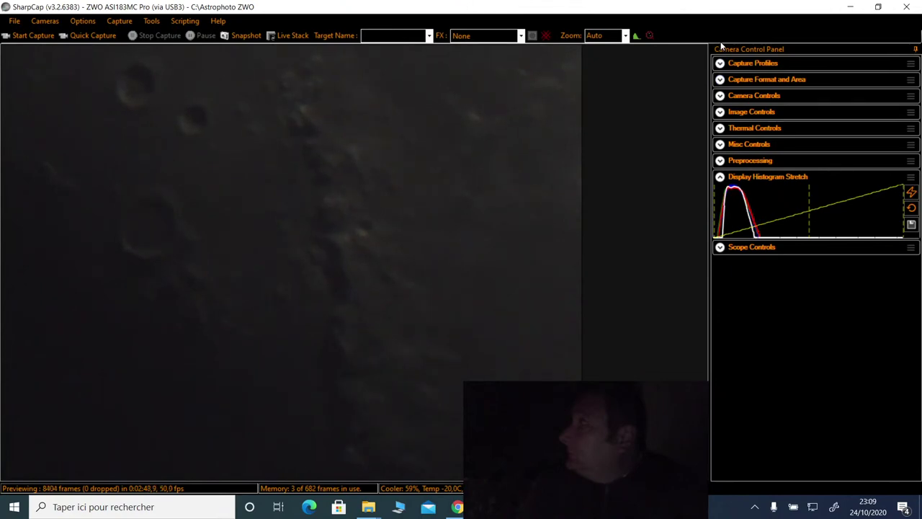
click(720, 96)
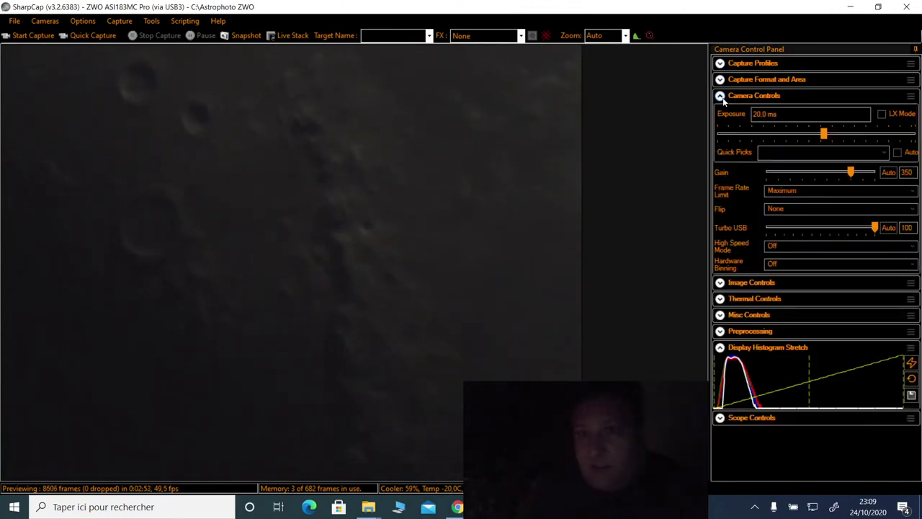
Step: Set the camera exposure to 80 ms and the blue white balance to 99
click(850, 135)
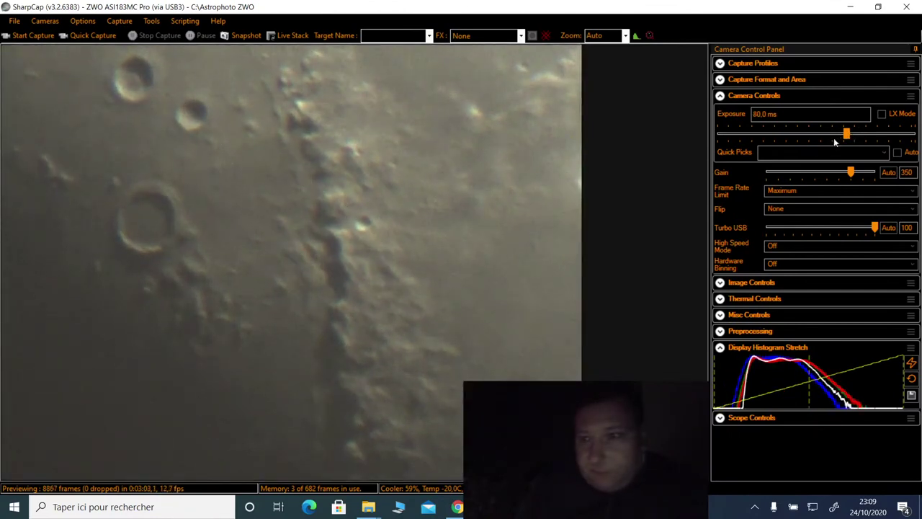
click(720, 95)
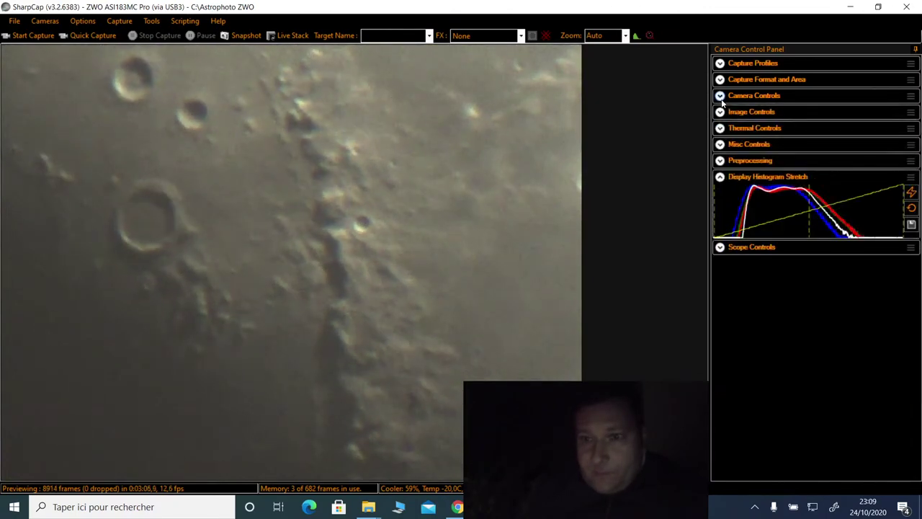
click(720, 112)
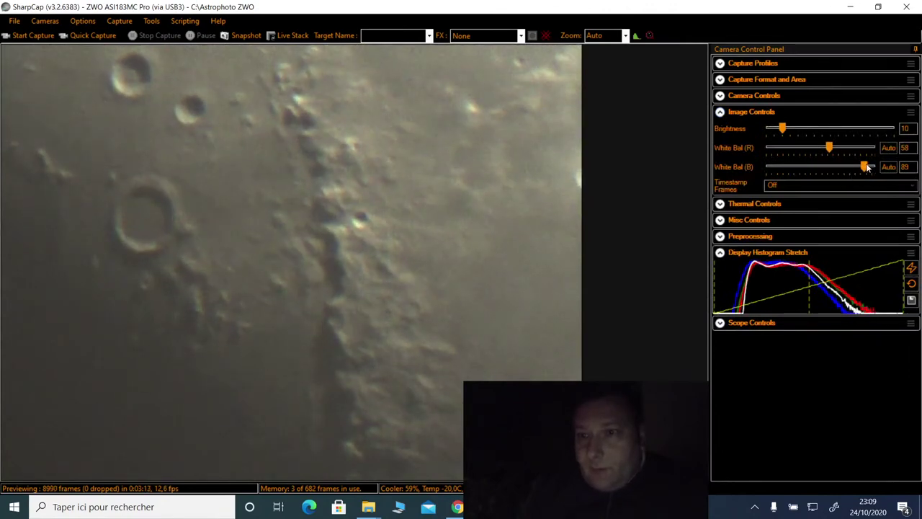
drag(868, 167, 876, 168)
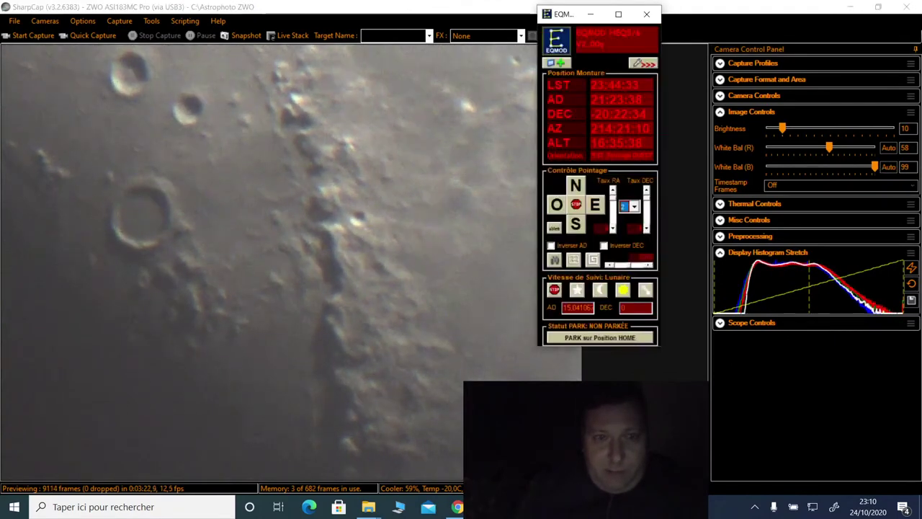
Step: Switch to EQMOD and slew the mount across the Moon to the large craters along the terminator
click(574, 226)
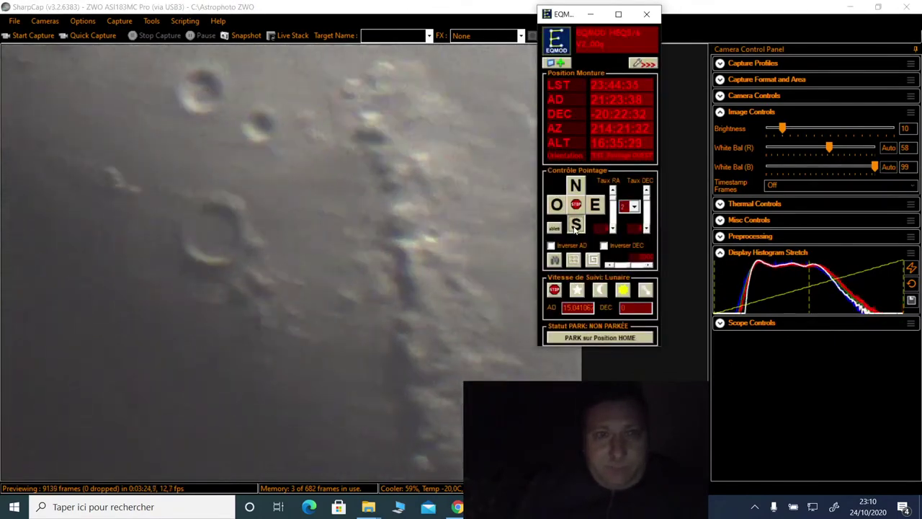
click(575, 186)
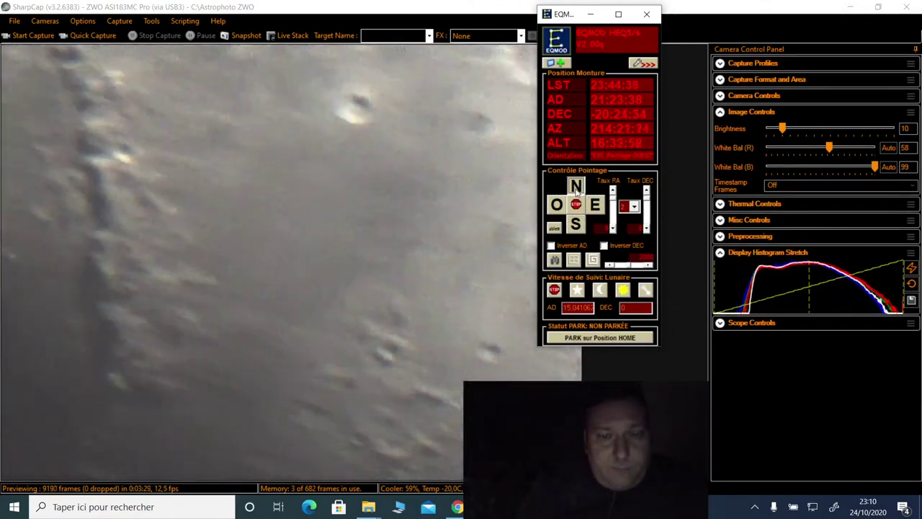
click(559, 205)
click(596, 206)
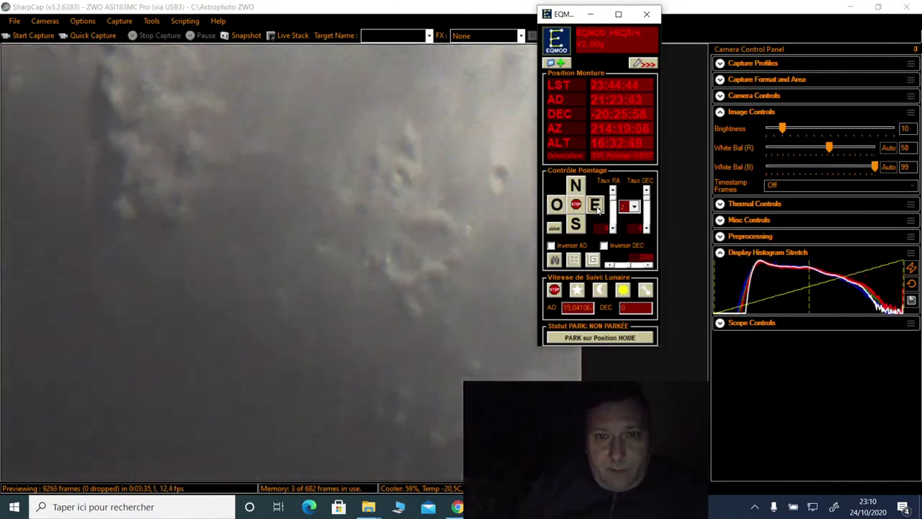
click(579, 227)
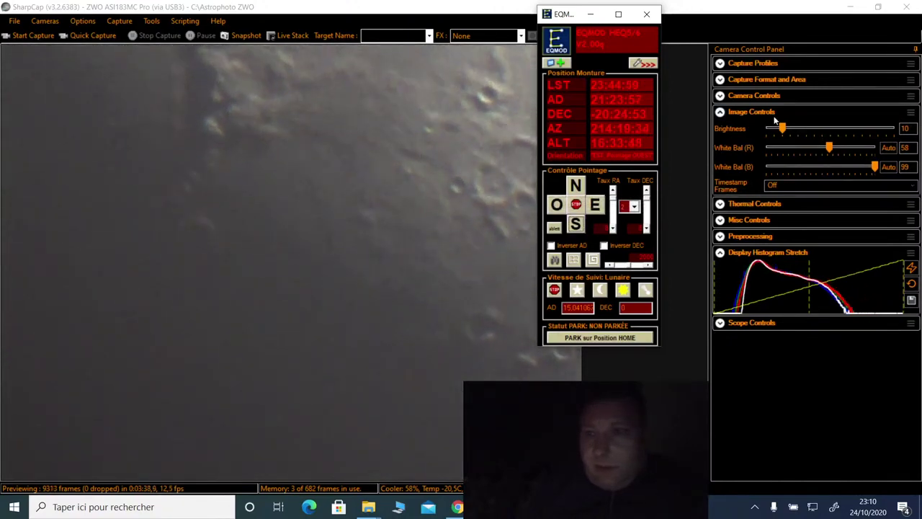
click(577, 186)
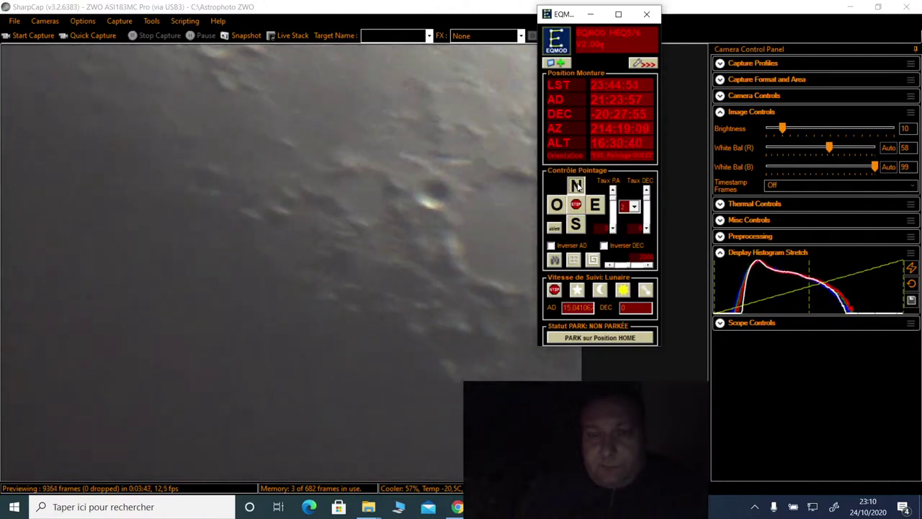
drag(577, 186, 573, 178)
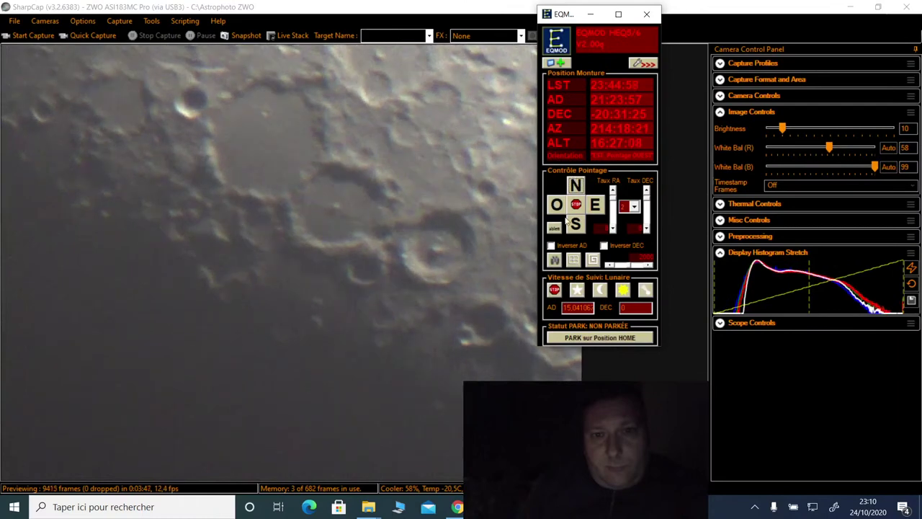
Step: Nudge the mount west, south and north to frame the terminator craters, and move the EQMOD window clear of the preview image
click(558, 209)
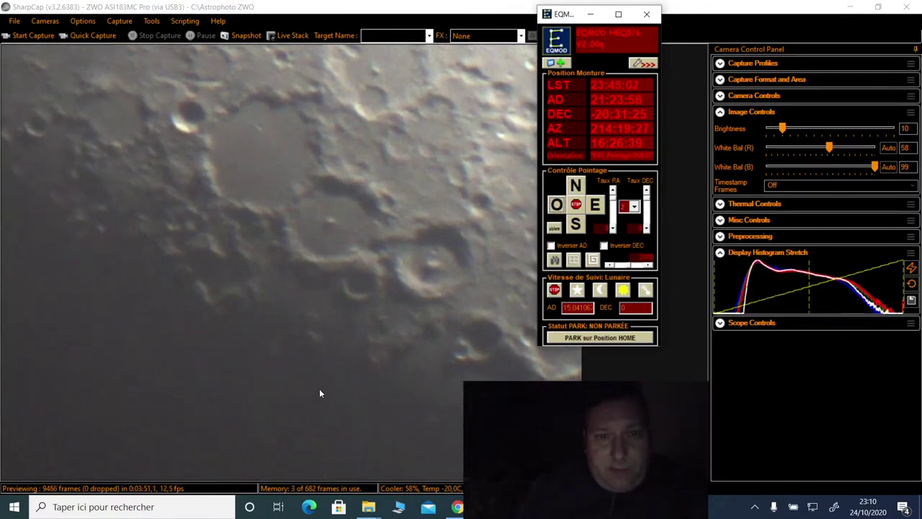
click(579, 226)
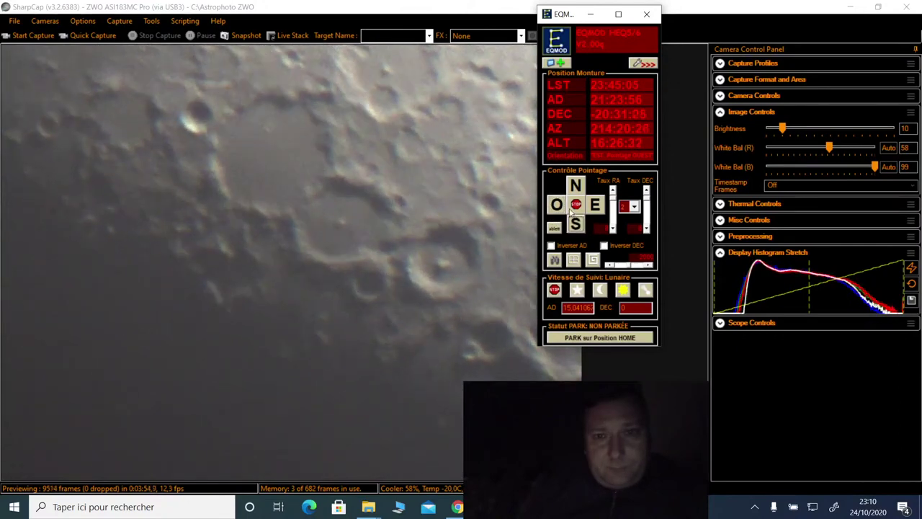
click(575, 187)
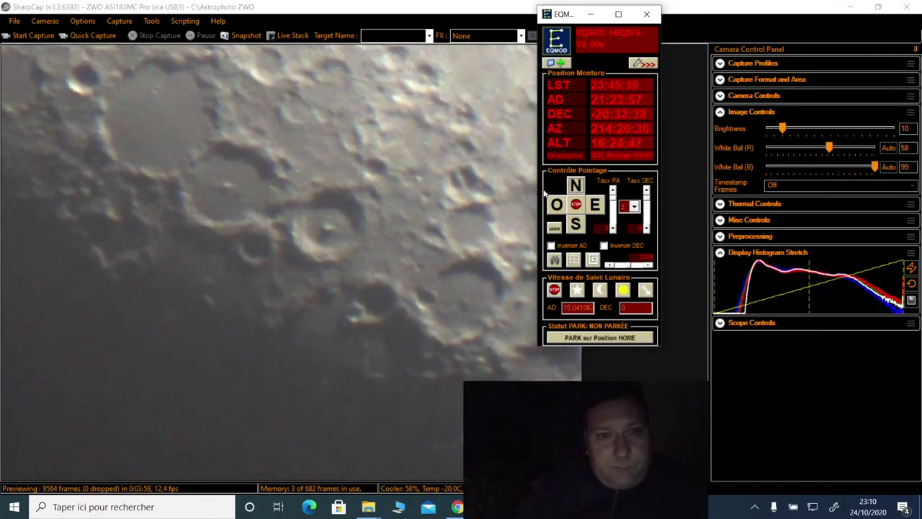
click(555, 207)
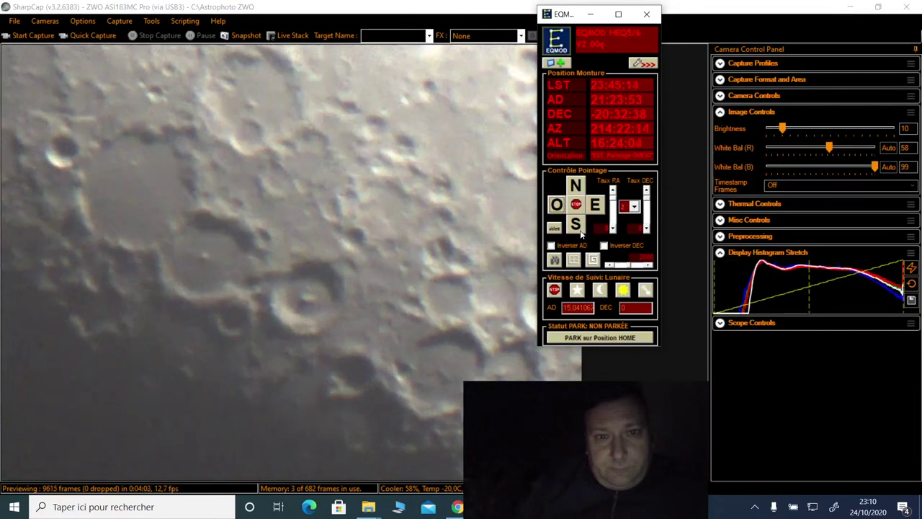
click(576, 186)
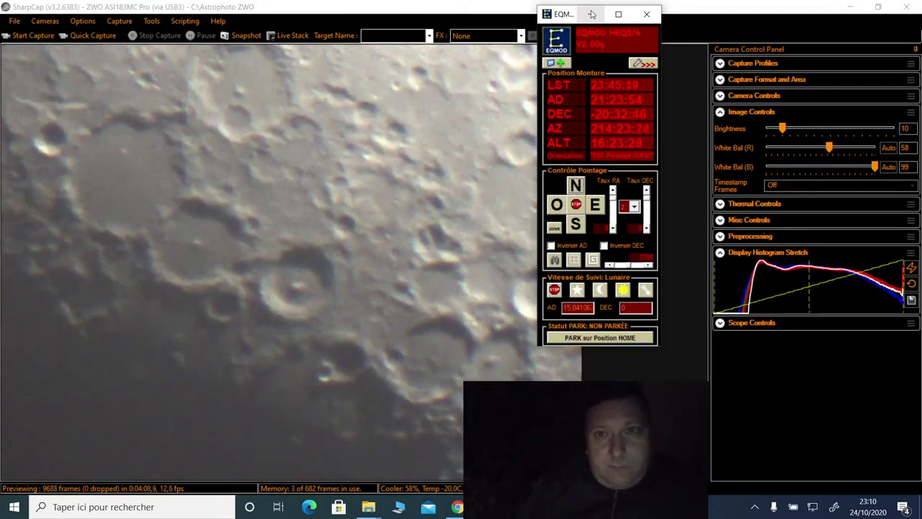
drag(567, 20, 615, 22)
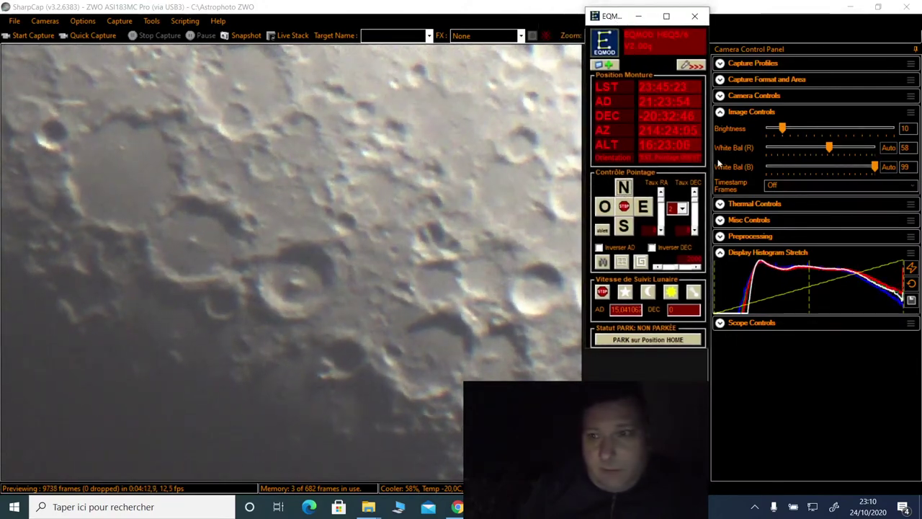
Step: Set the camera to 80 ms exposure and gain 250, and lower the display histogram's midtone point to brighten the preview
click(731, 112)
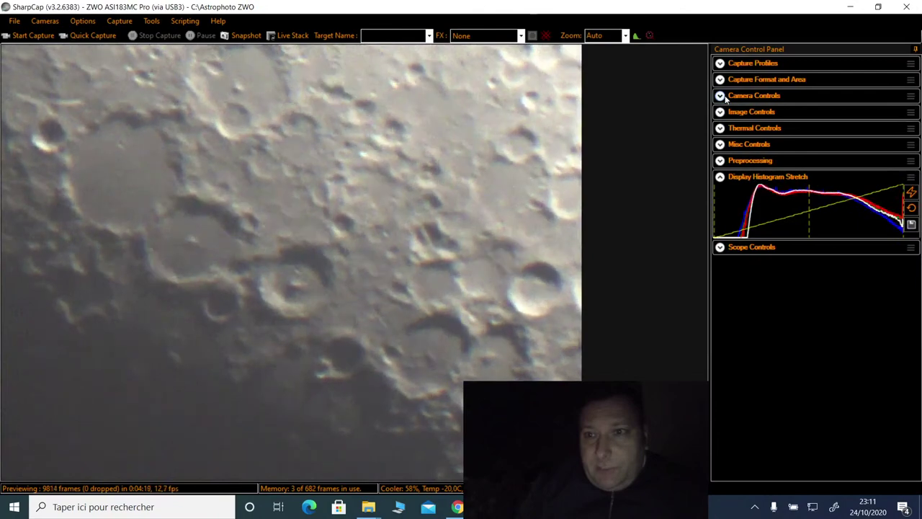
click(724, 97)
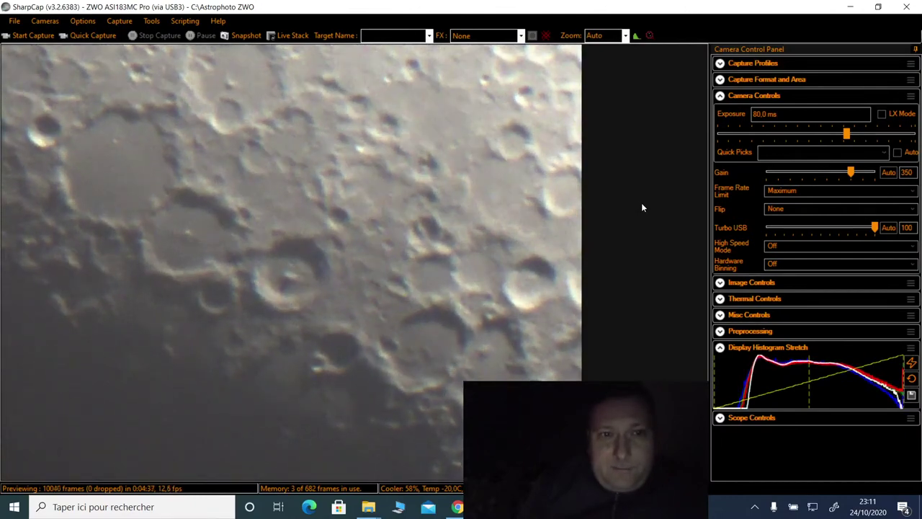
click(799, 133)
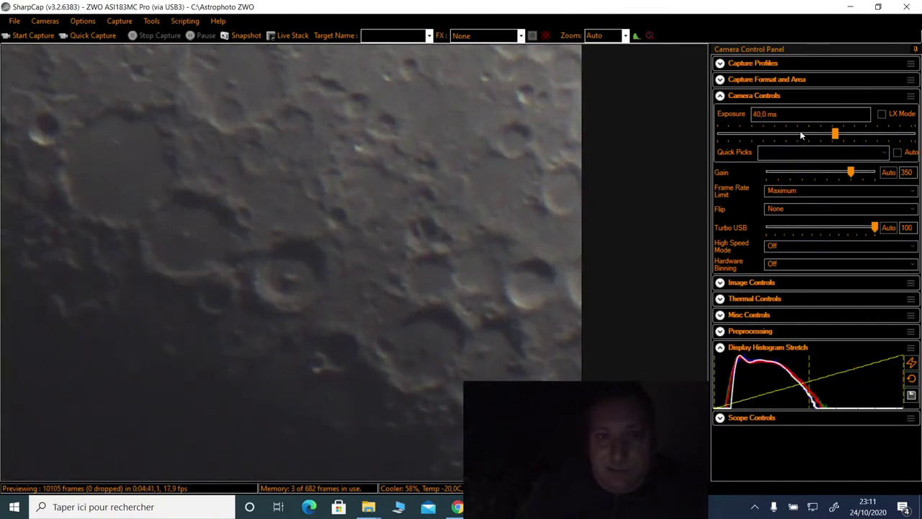
click(813, 172)
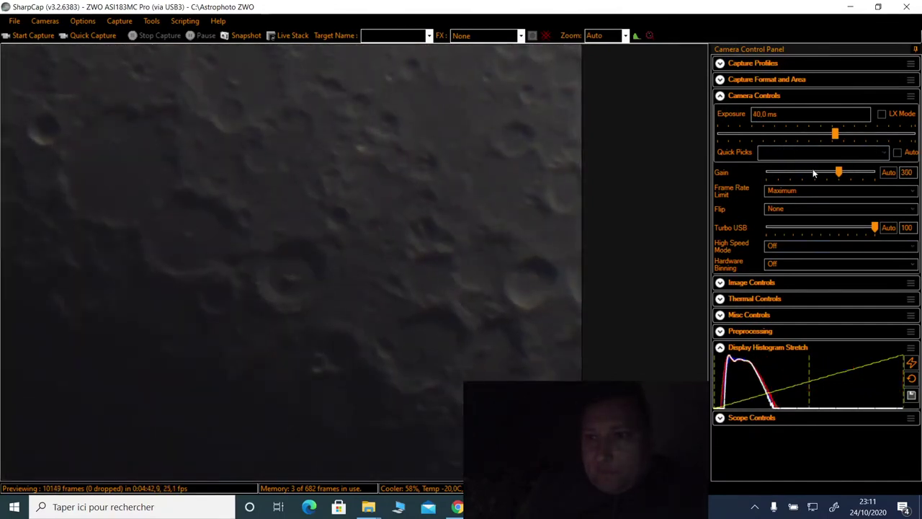
click(857, 134)
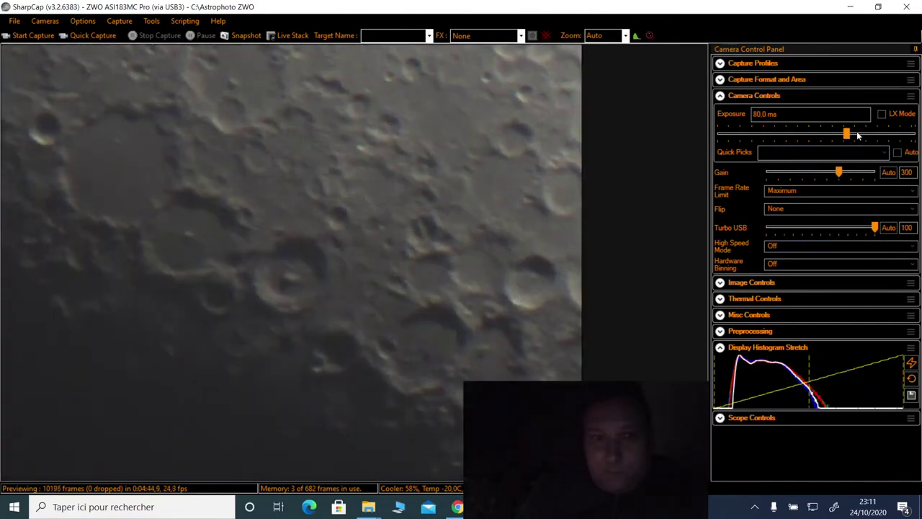
mouse_move(816, 173)
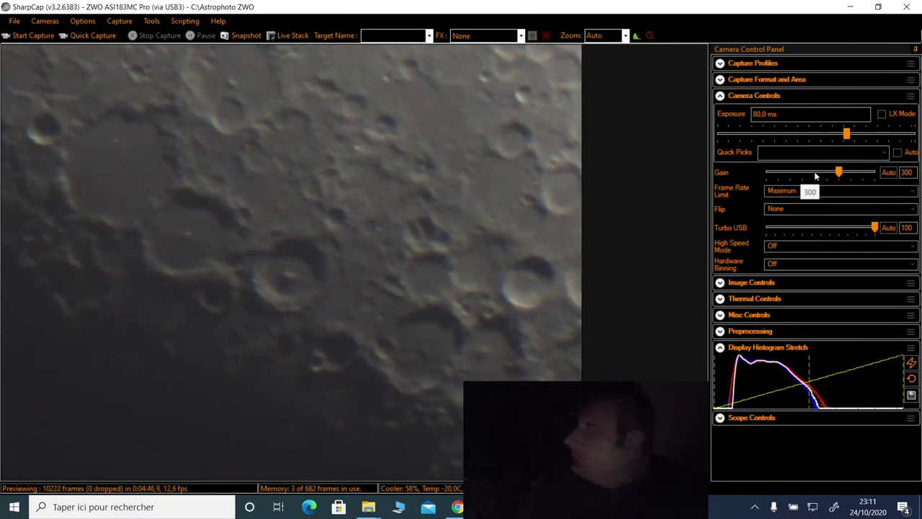
click(817, 174)
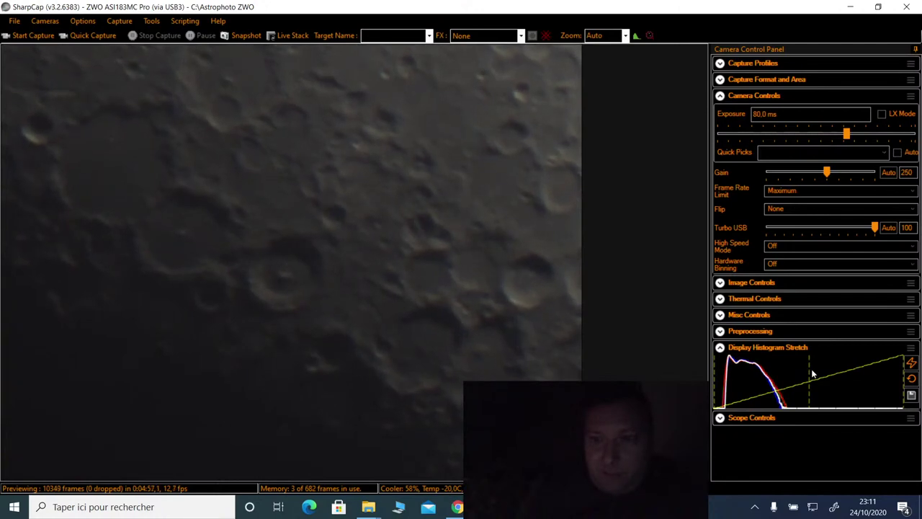
drag(779, 366, 768, 366)
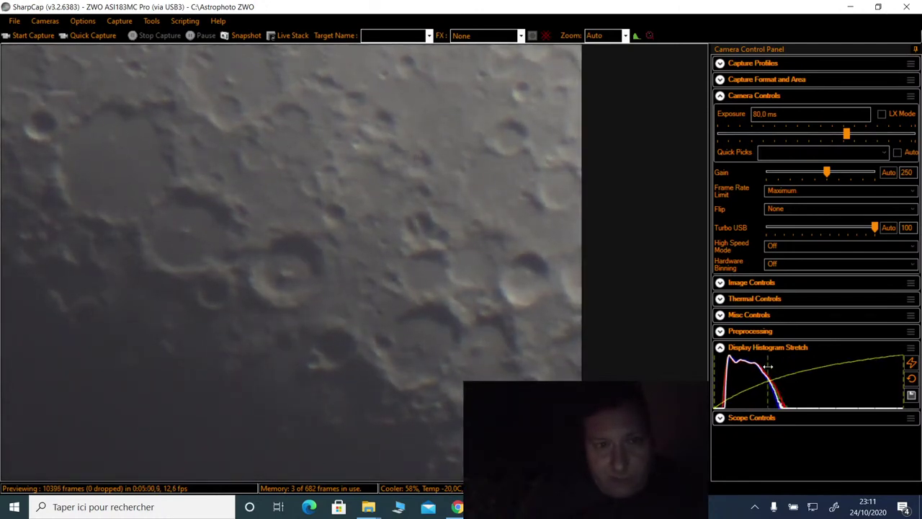
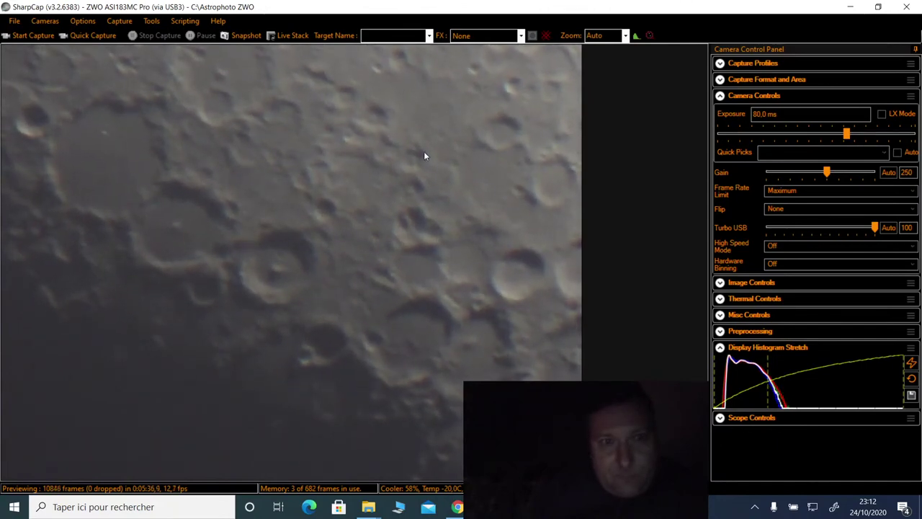
Step: Start a quick capture of 1000 frames of the framed craters
click(123, 36)
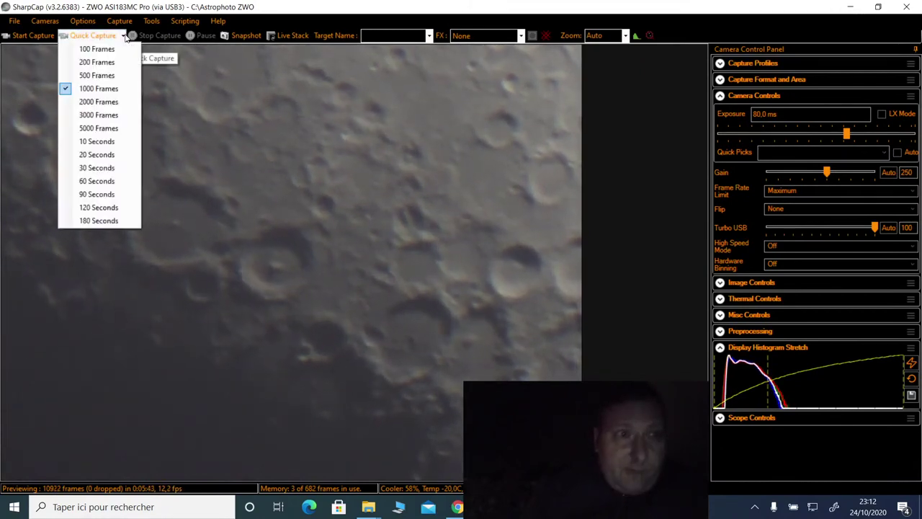
click(94, 88)
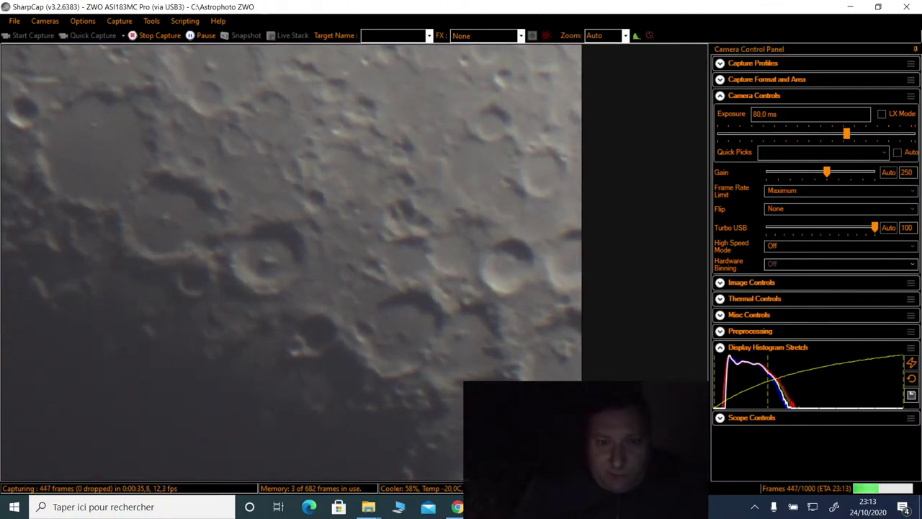
Step: Switch to Cartes du Ciel, select the Moon to read its ephemeris data, and minimize the chart to return to SharpCap
key(alt+Tab)
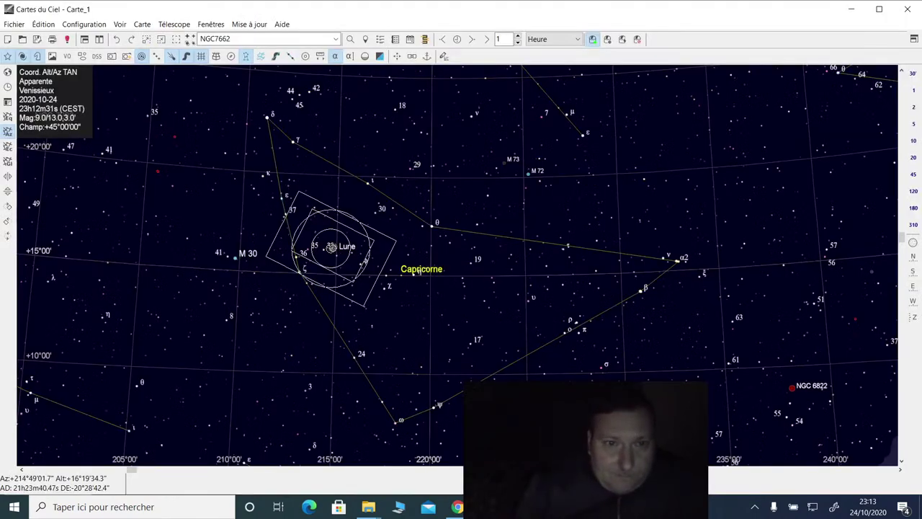
click(330, 247)
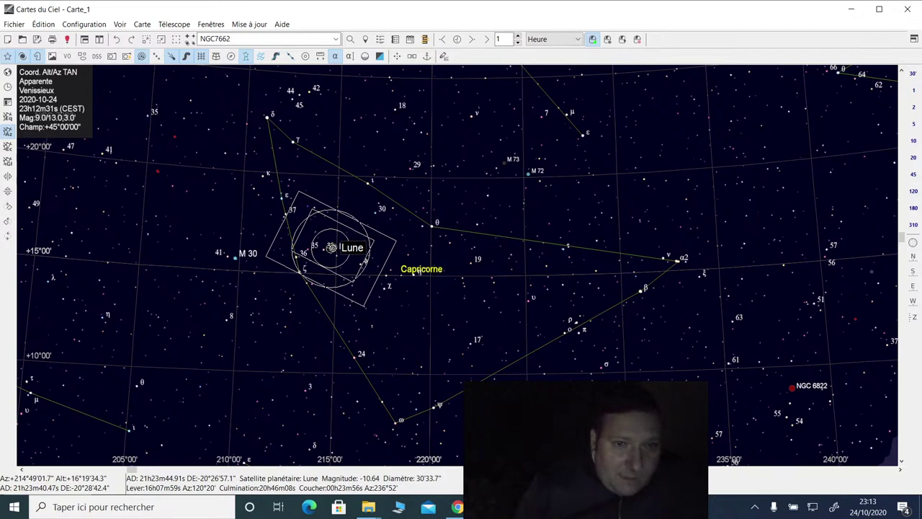
click(852, 12)
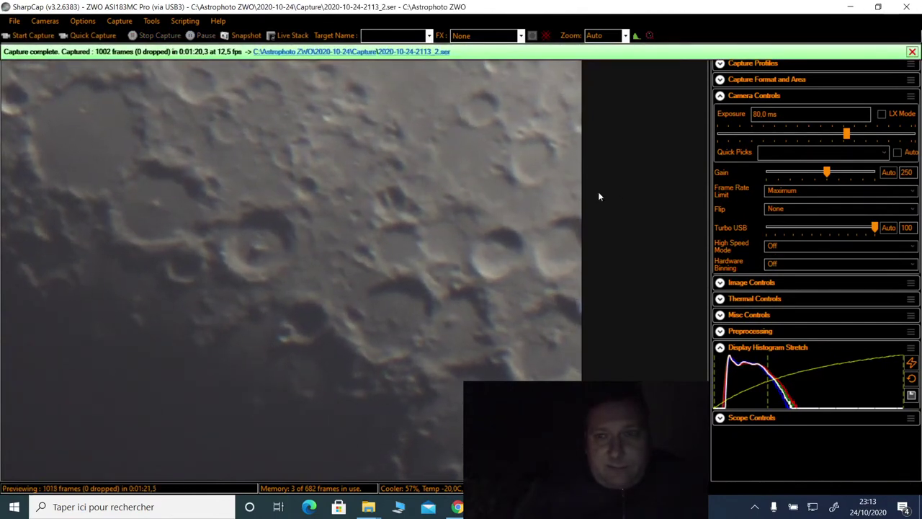
Step: Set the camera exposure to 20 ms and the gain to 350
click(792, 133)
click(793, 134)
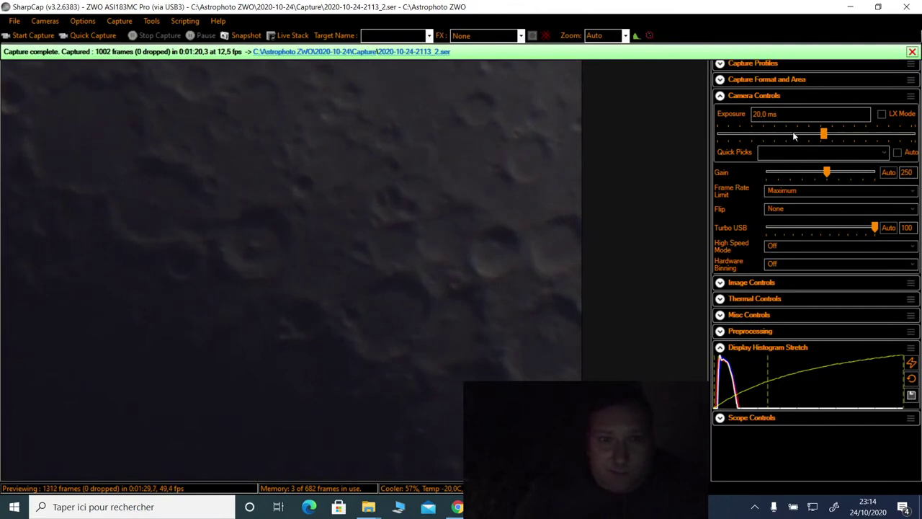
click(793, 135)
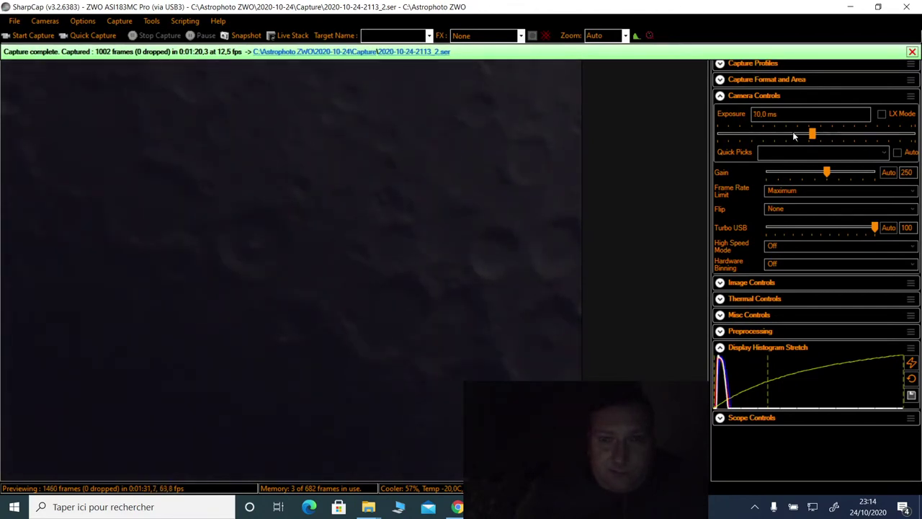
click(856, 178)
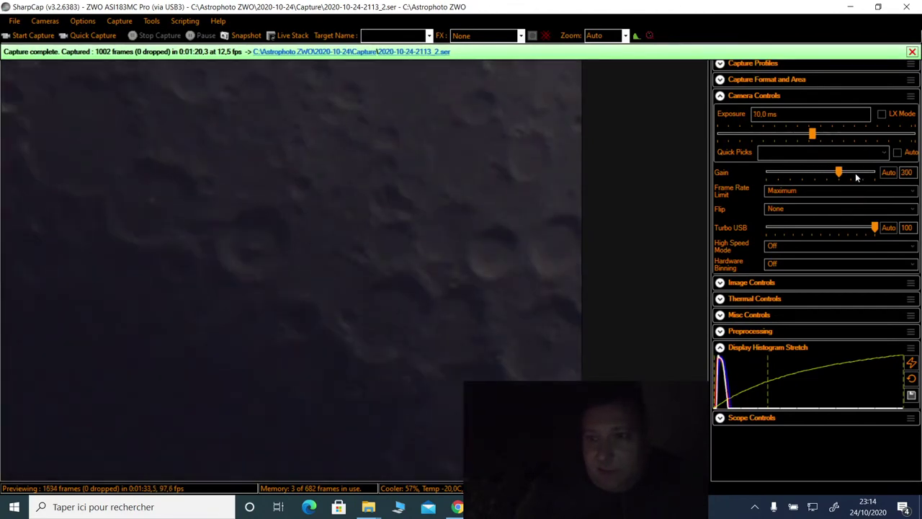
click(857, 177)
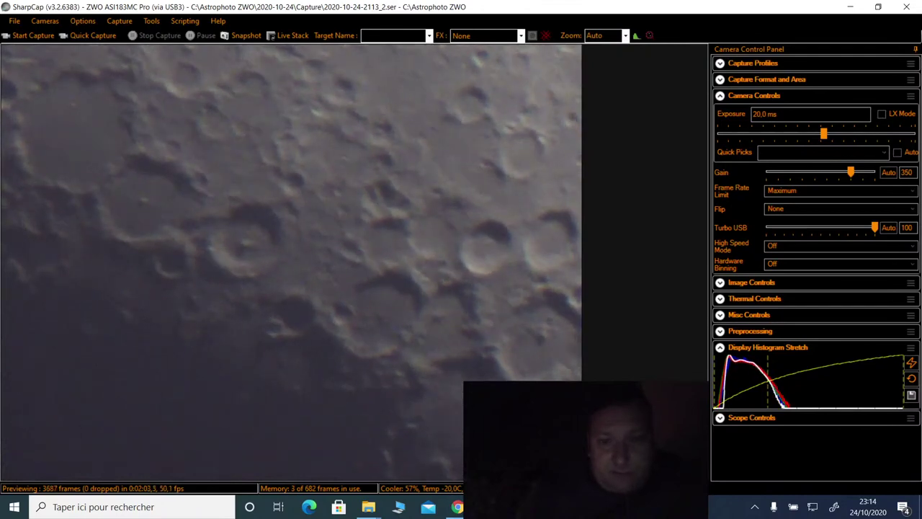
Step: Bring up the EQMOD mount control and slew along the terminator to the lunar limb and back towards the larger craters
key(alt+Tab)
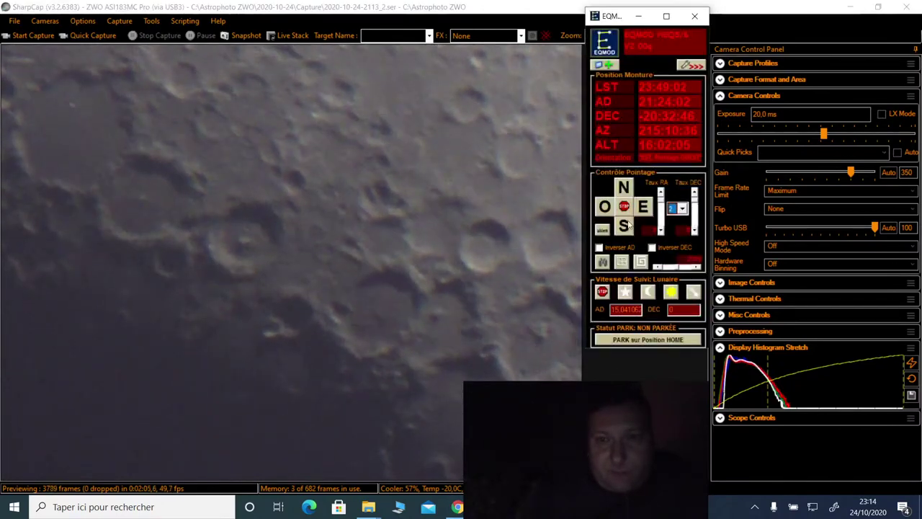
click(625, 190)
click(625, 190)
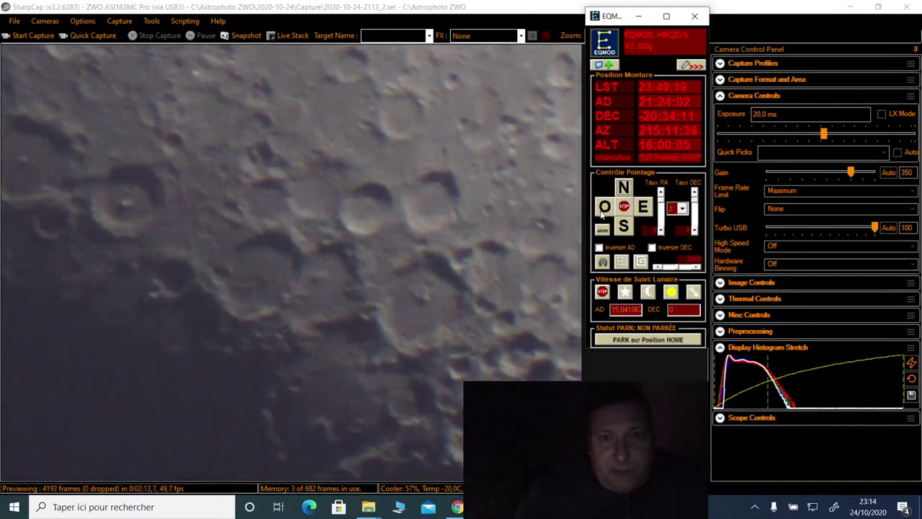
click(642, 215)
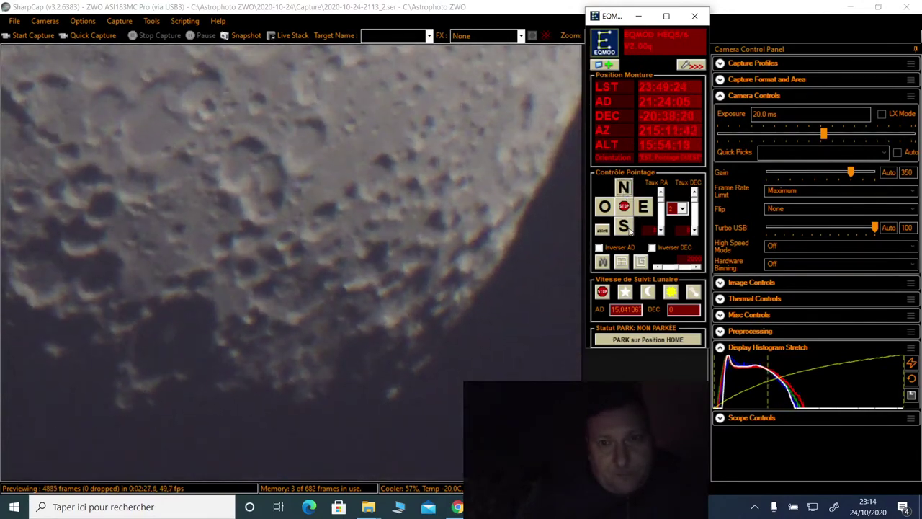
click(629, 229)
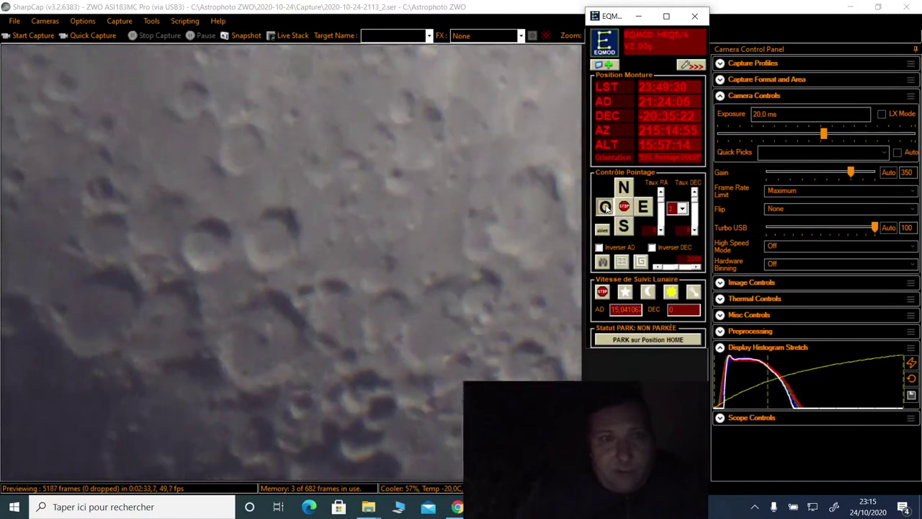
Step: Slew the mount across the sunlit highlands and back until the terminator craters are framed again
drag(606, 208, 624, 224)
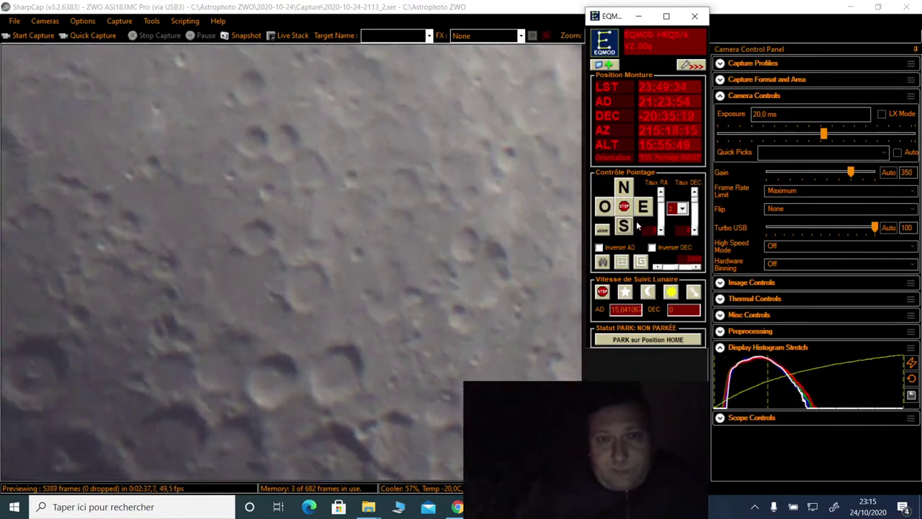
drag(649, 206, 627, 185)
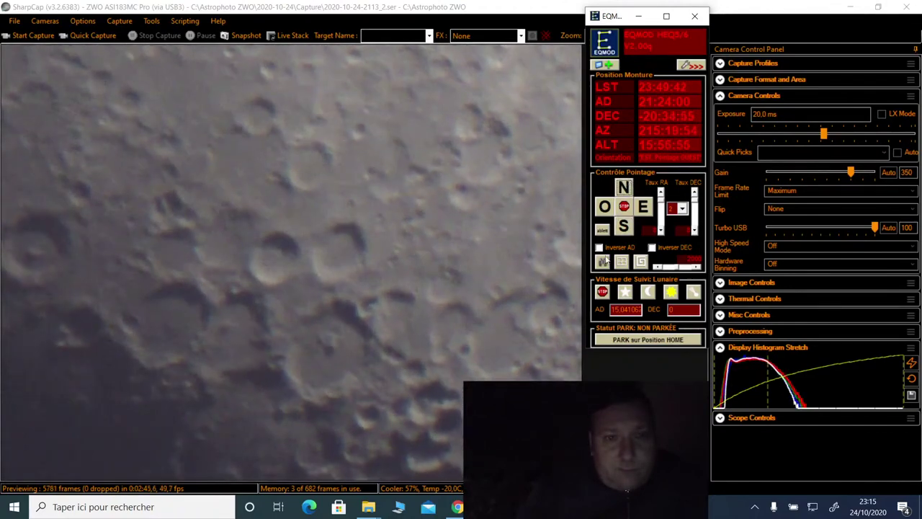
drag(623, 233, 623, 234)
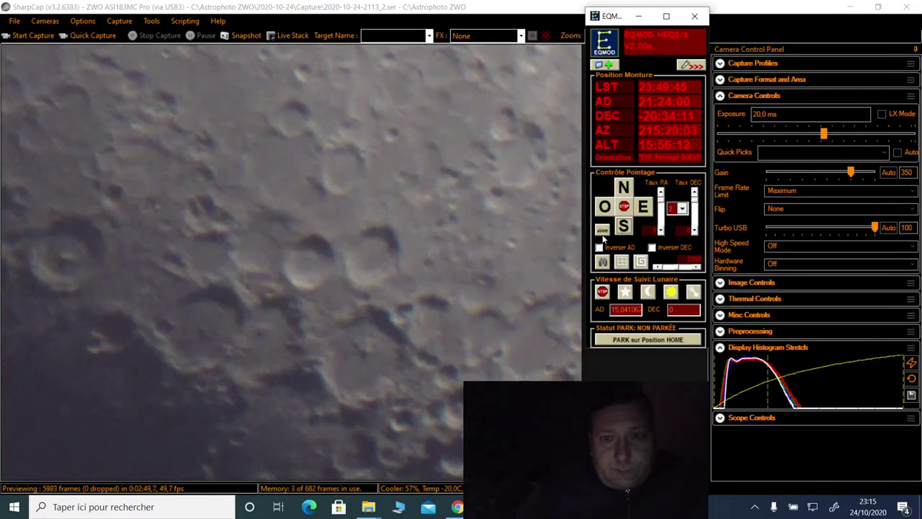
drag(605, 207, 629, 189)
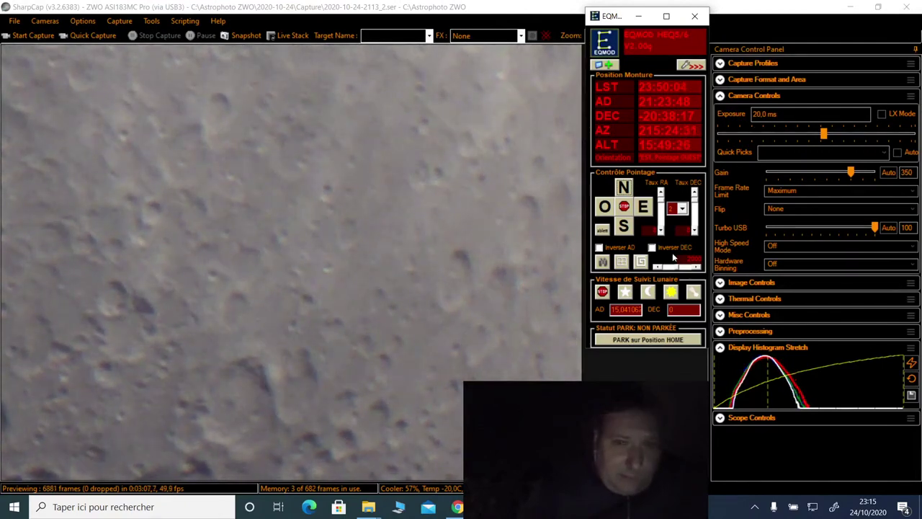
click(609, 208)
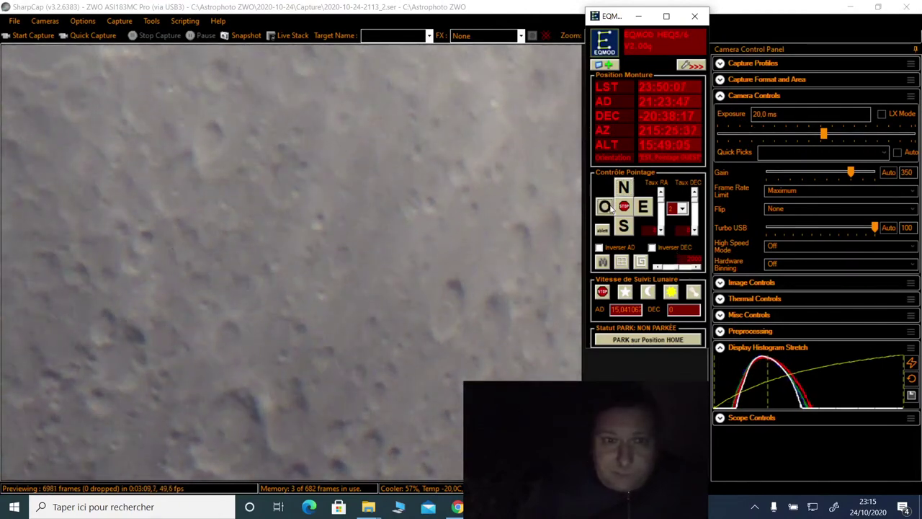
click(644, 213)
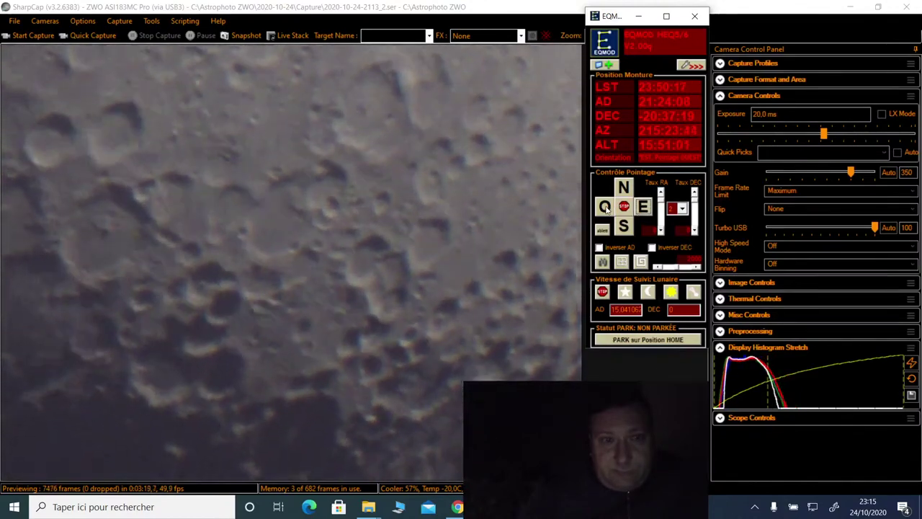
click(618, 229)
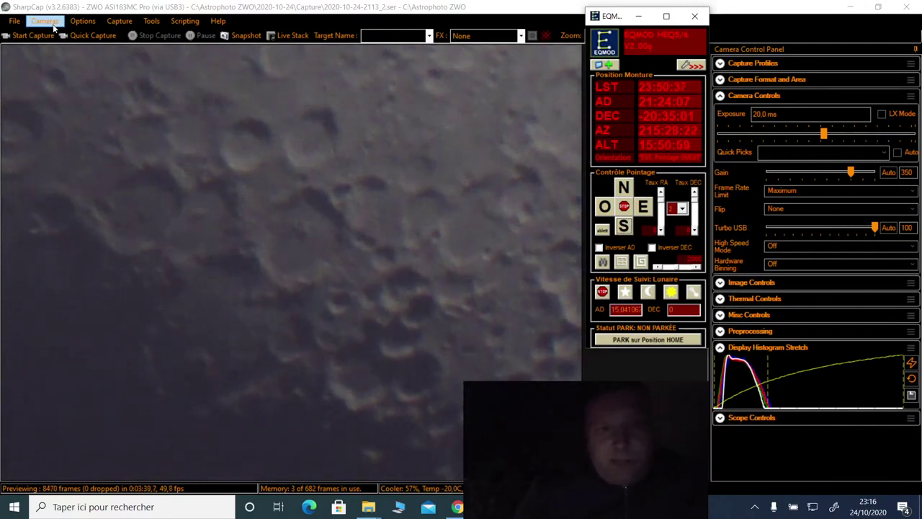
Step: Return to SharpCap, close the ZWO ASI183MC Pro camera and exit the program
key(alt+Tab)
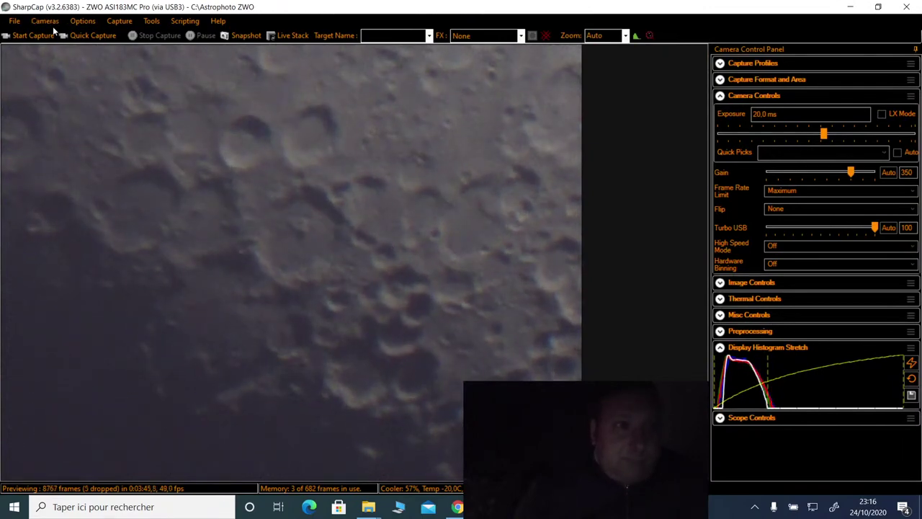
click(45, 21)
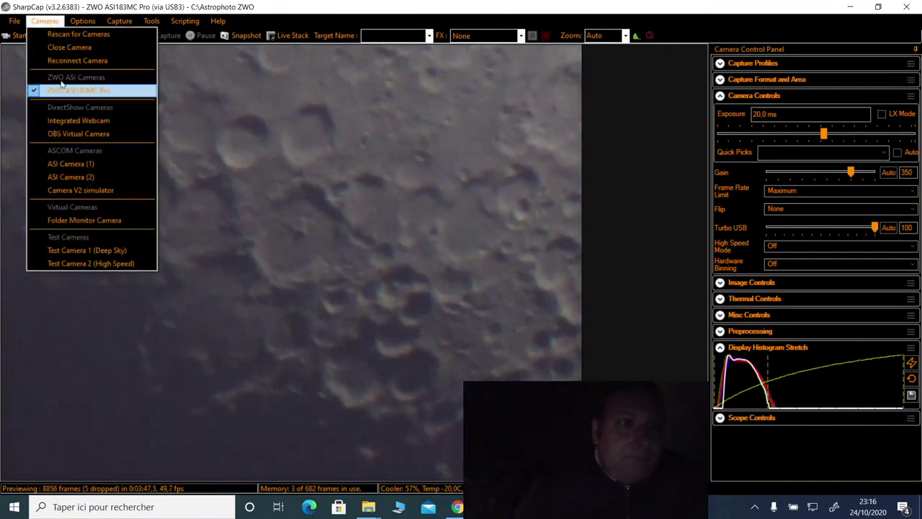
click(60, 45)
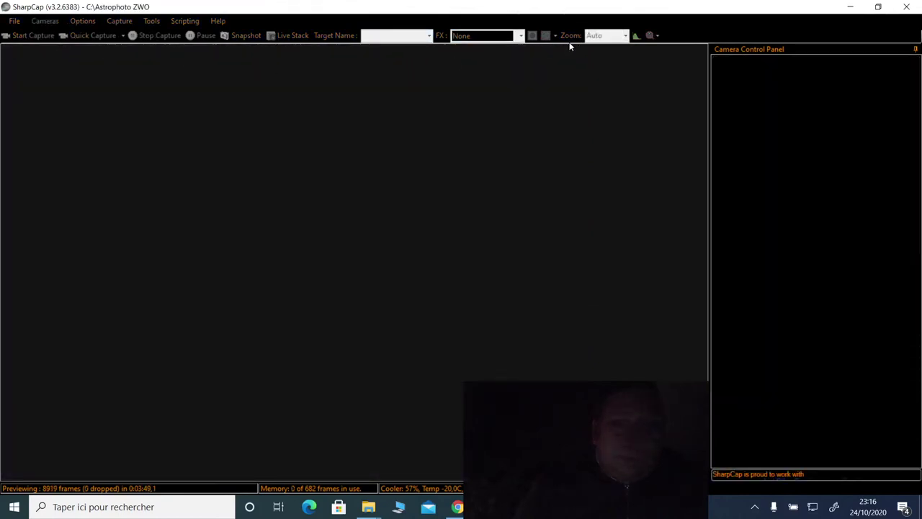
click(908, 7)
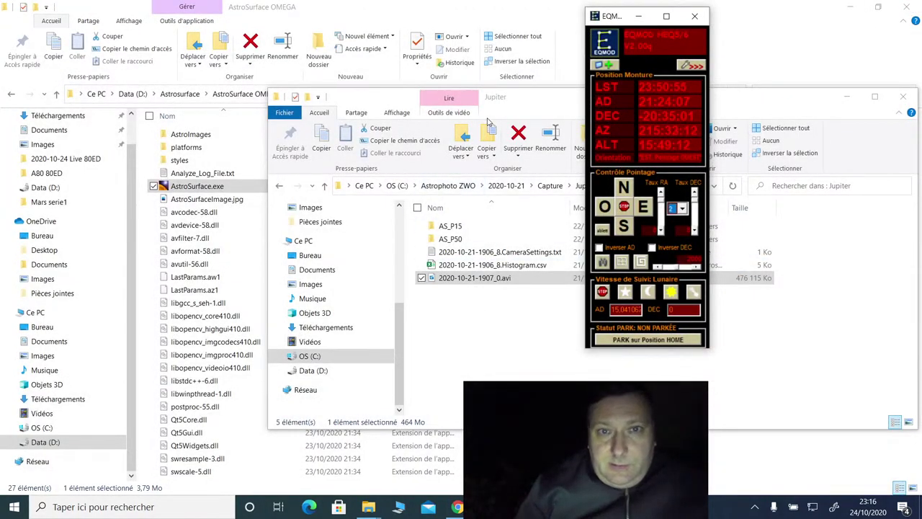
Step: Launch AstroSurface.exe from the AstroSurface OMEGA folder in File Explorer
click(392, 97)
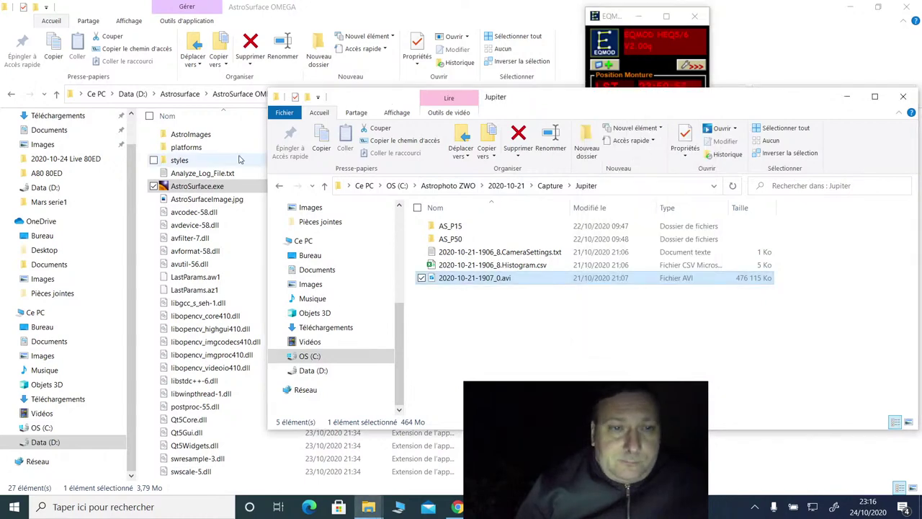
click(183, 187)
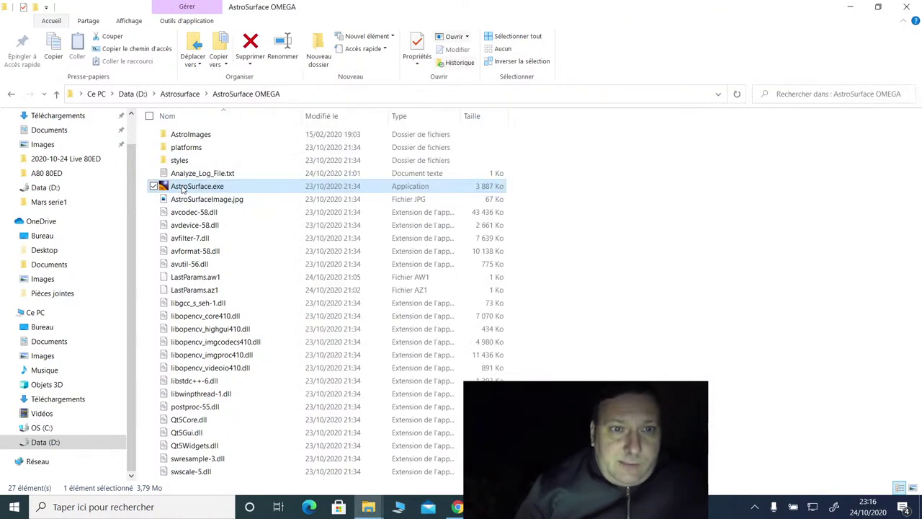
double_click(193, 186)
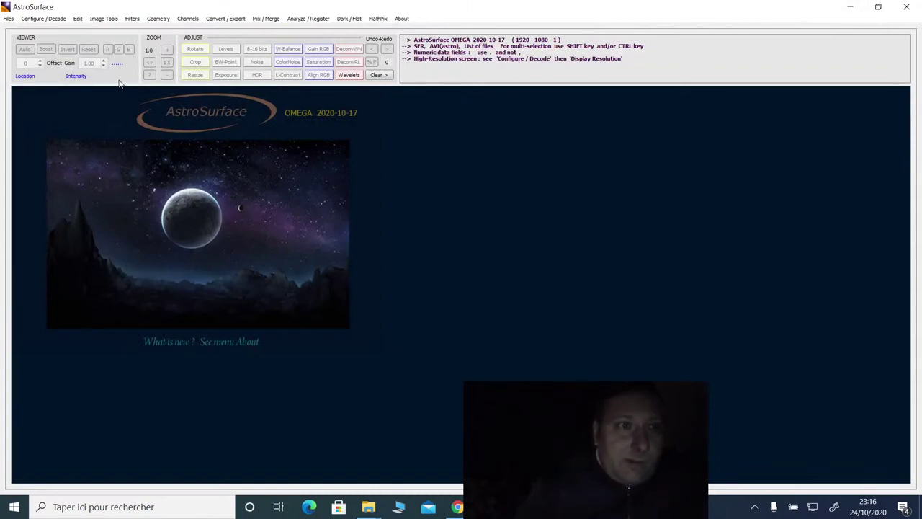
Step: Start opening a SER or AVI video and browse to the Astrophoto ZWO\2020-10-24\Capture folder on drive C
click(7, 19)
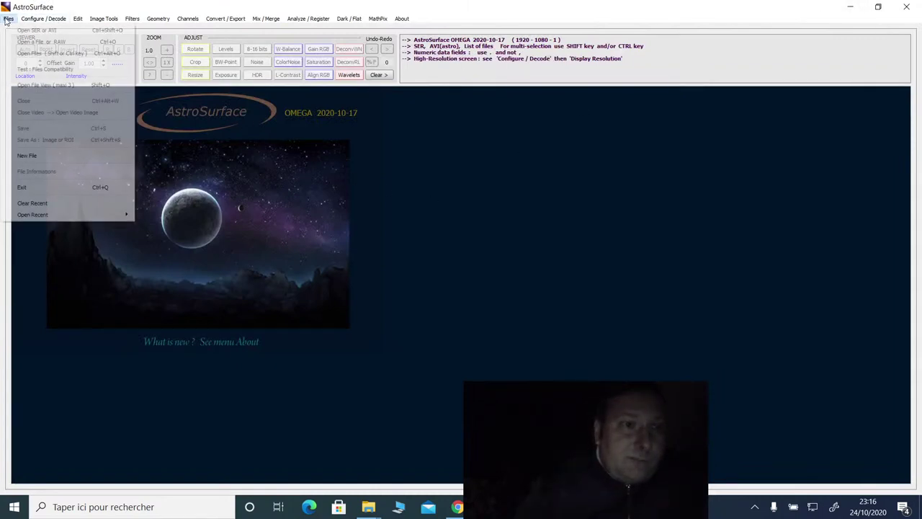
click(52, 32)
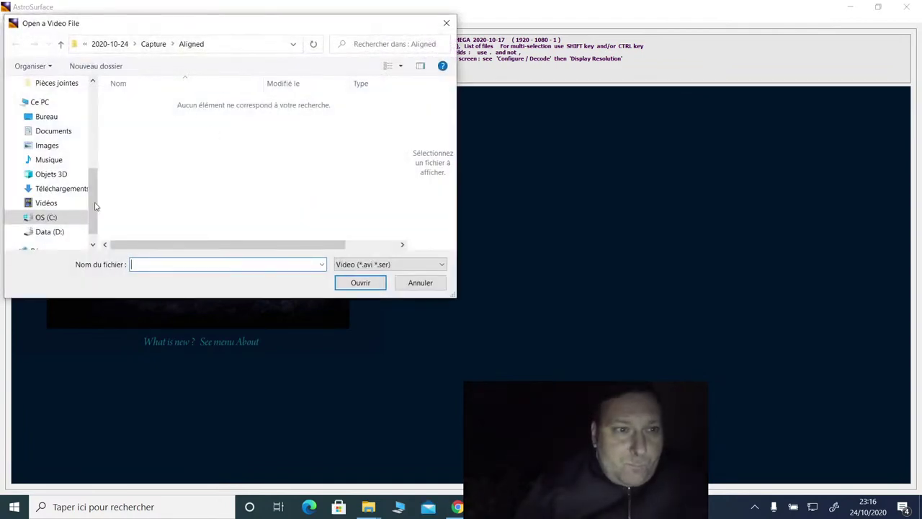
click(72, 216)
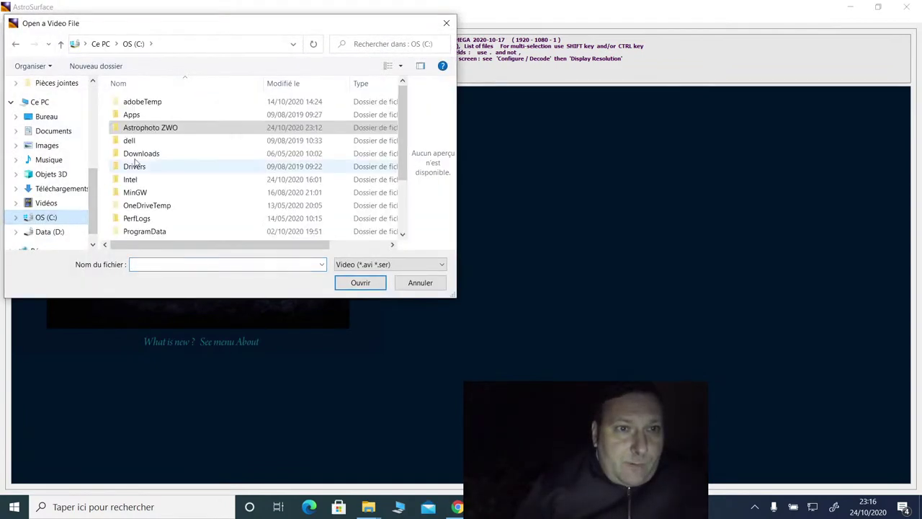
click(168, 130)
double_click(167, 130)
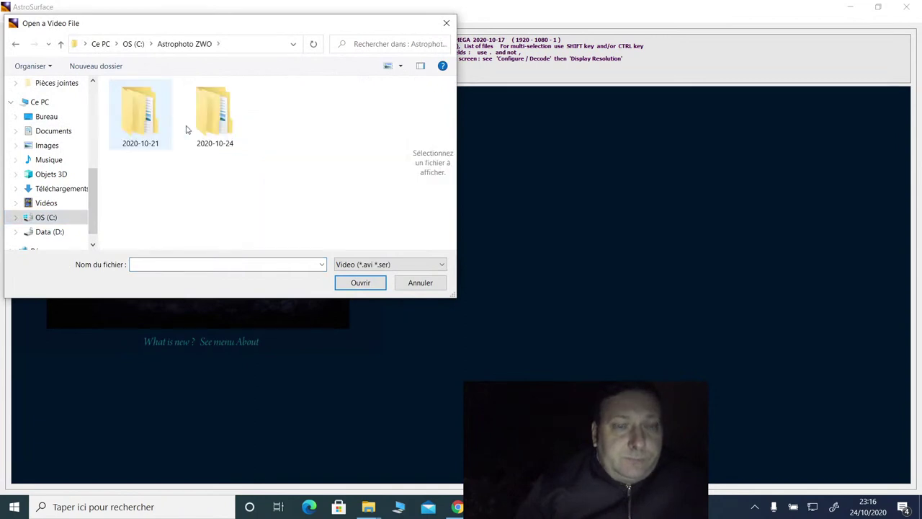
double_click(223, 129)
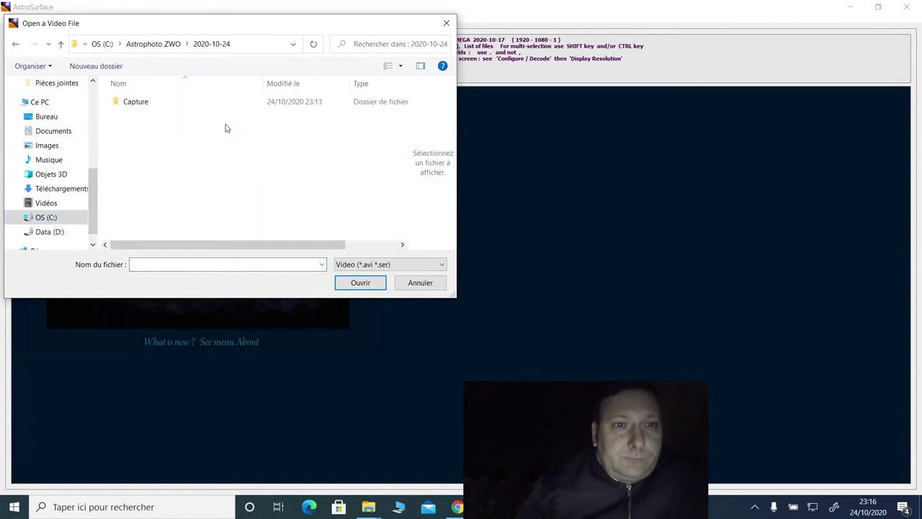
double_click(144, 102)
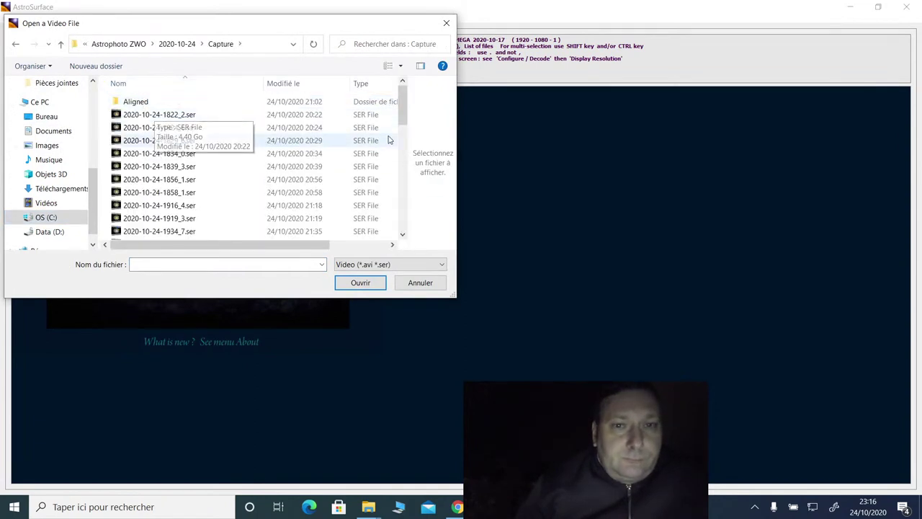
scroll(395, 167, down, 3)
scroll(394, 168, down, 5)
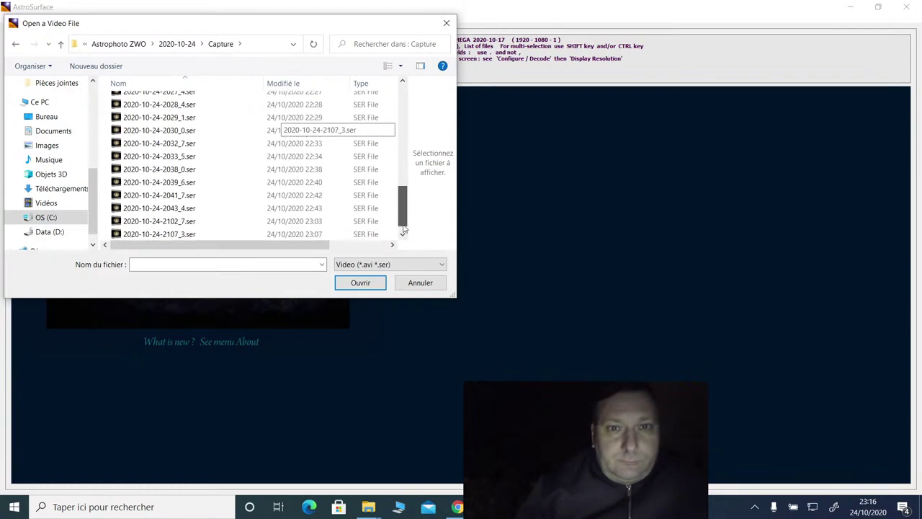
click(210, 234)
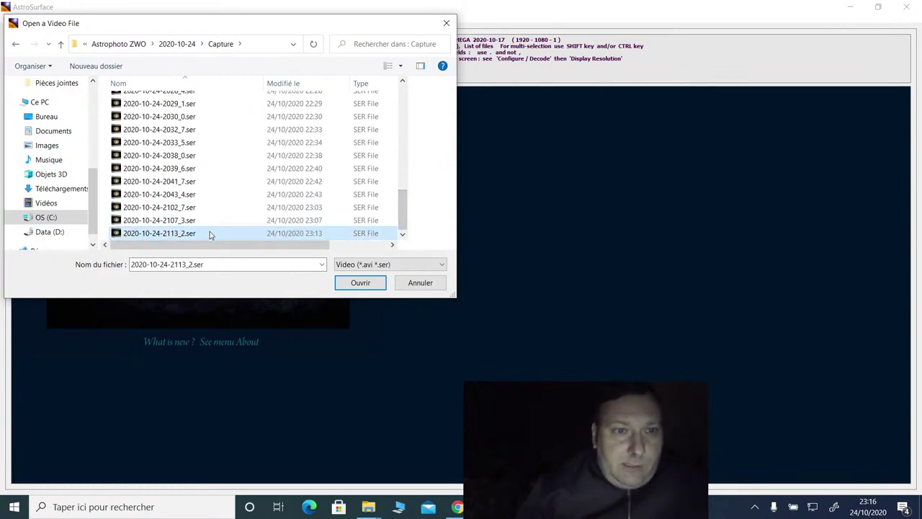
click(360, 283)
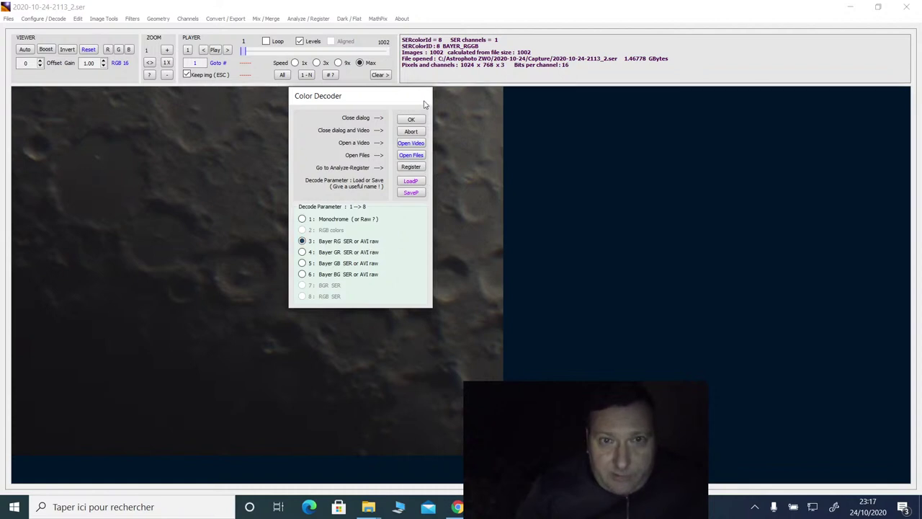
click(411, 120)
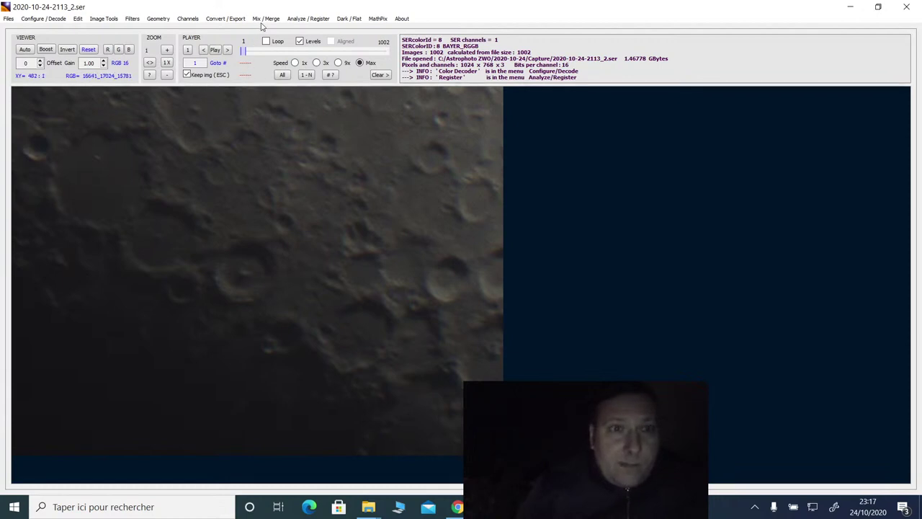
Step: Open an Analyze - Register project for the video and move its dialog clear of the lunar image
click(301, 19)
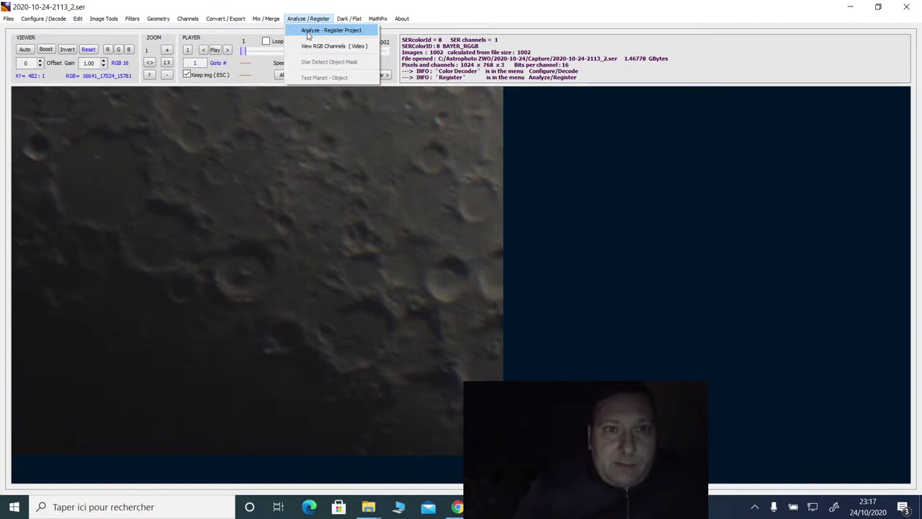
click(308, 32)
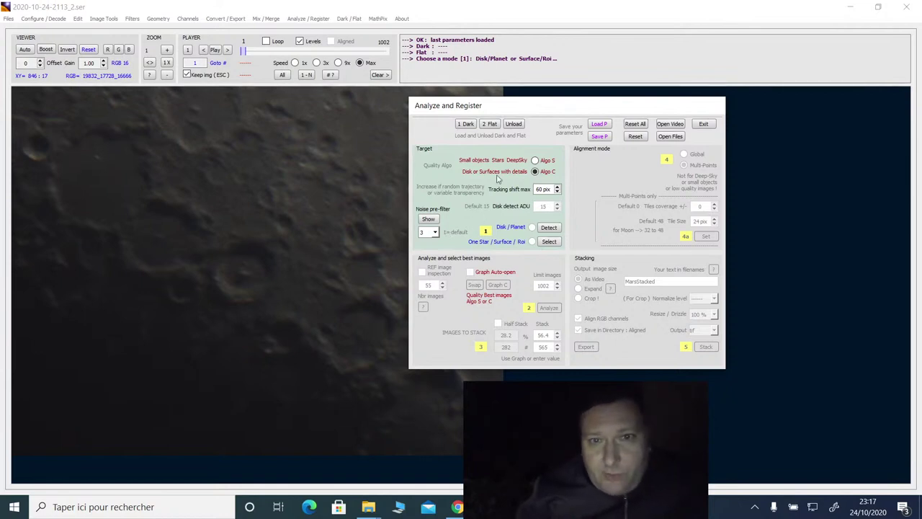
drag(497, 104, 585, 118)
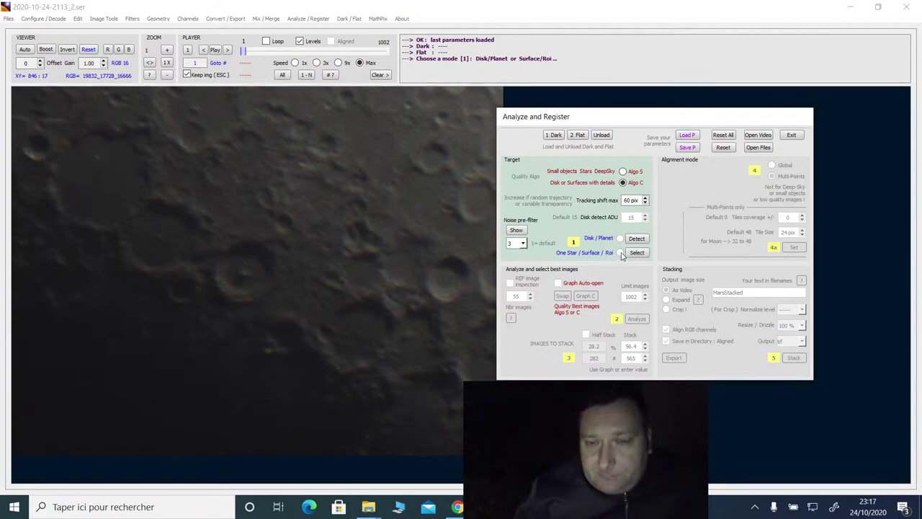
Step: Define a surface ROI of about 232 x 239 pixels around the central-peak crater, and analyze all frames of the video
click(637, 257)
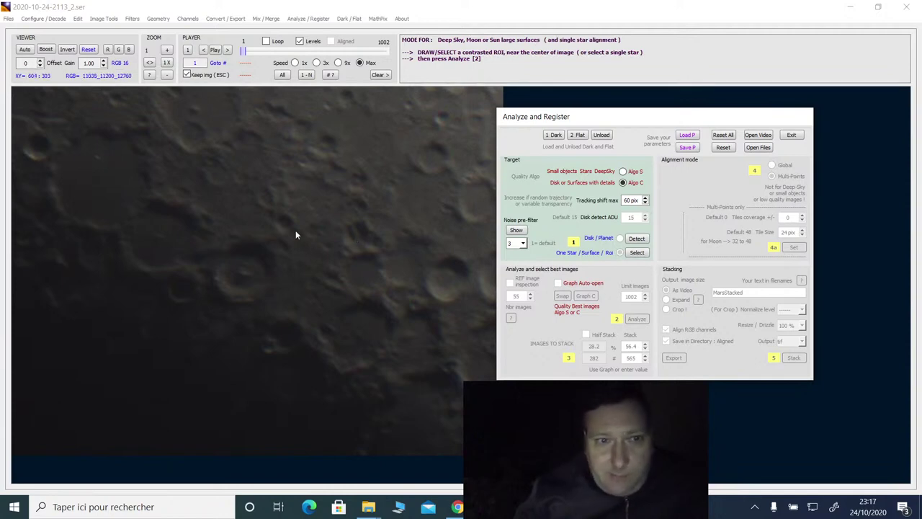
drag(193, 220, 304, 335)
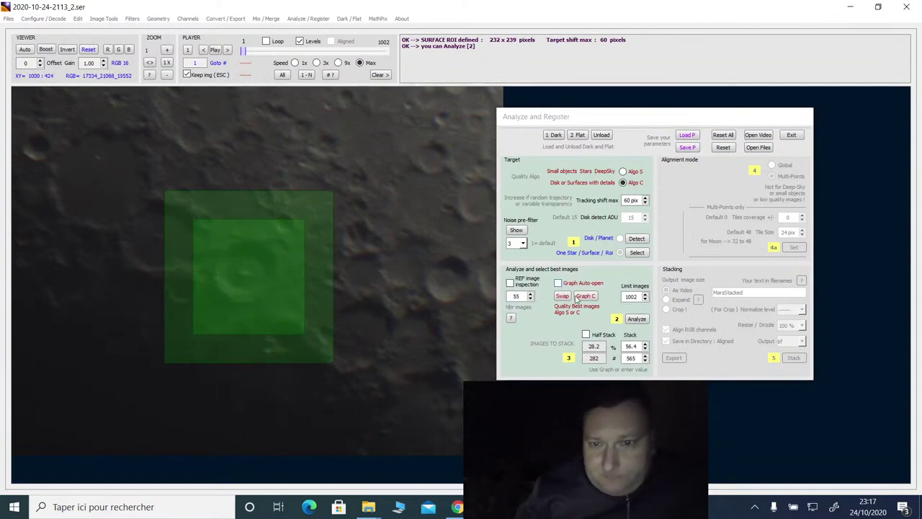
click(638, 319)
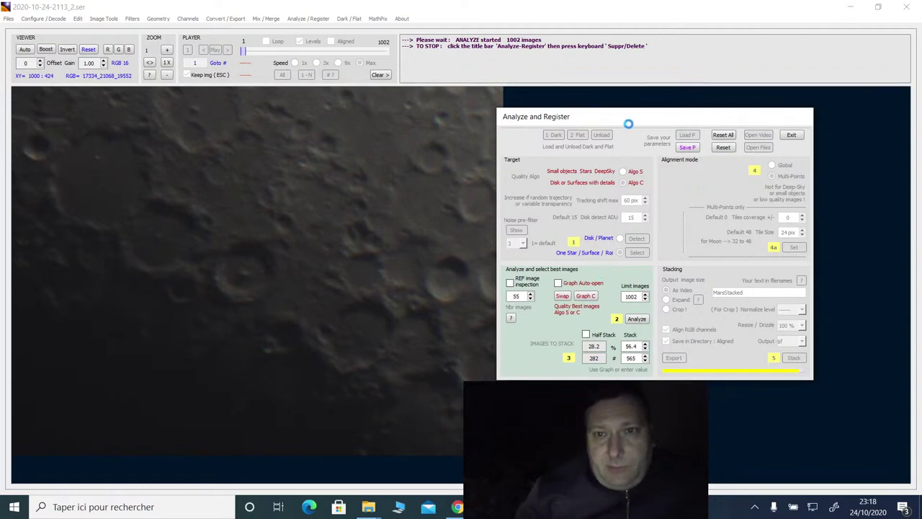
drag(629, 124, 501, 21)
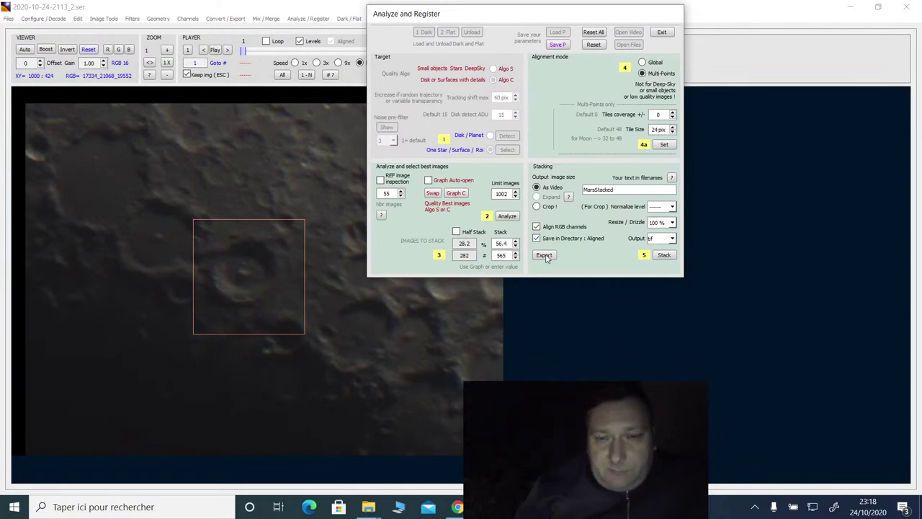
Step: Keep the best 652 images (65.07 %) on the quality graph, and set multi-point alignment tiles with a tile size of 48 pix
click(456, 194)
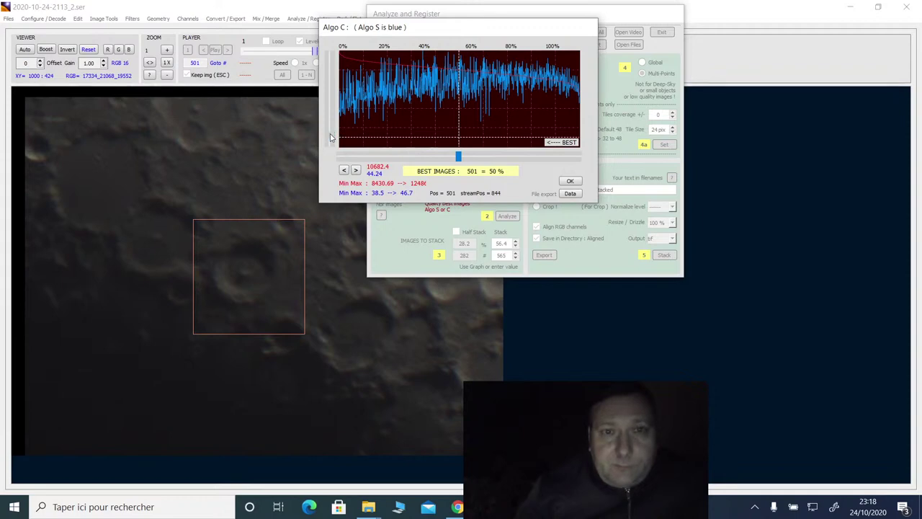
drag(331, 137, 332, 89)
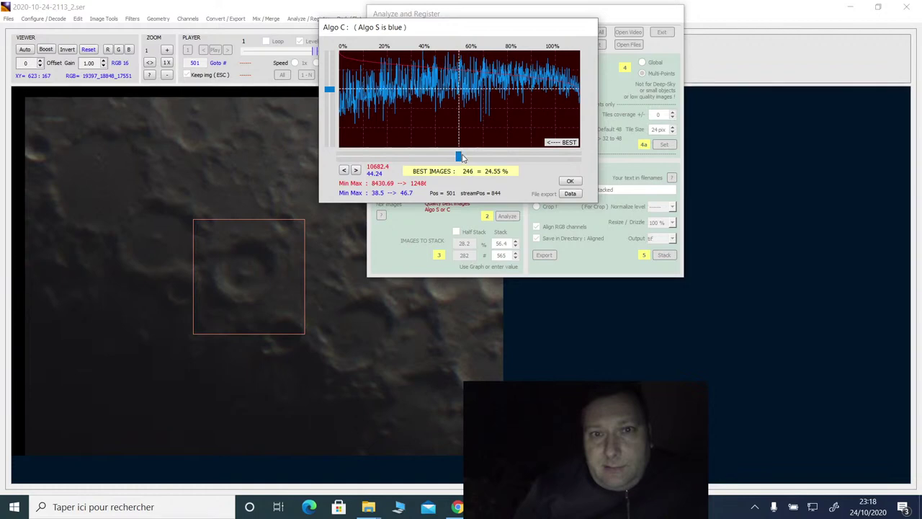
drag(460, 156, 513, 155)
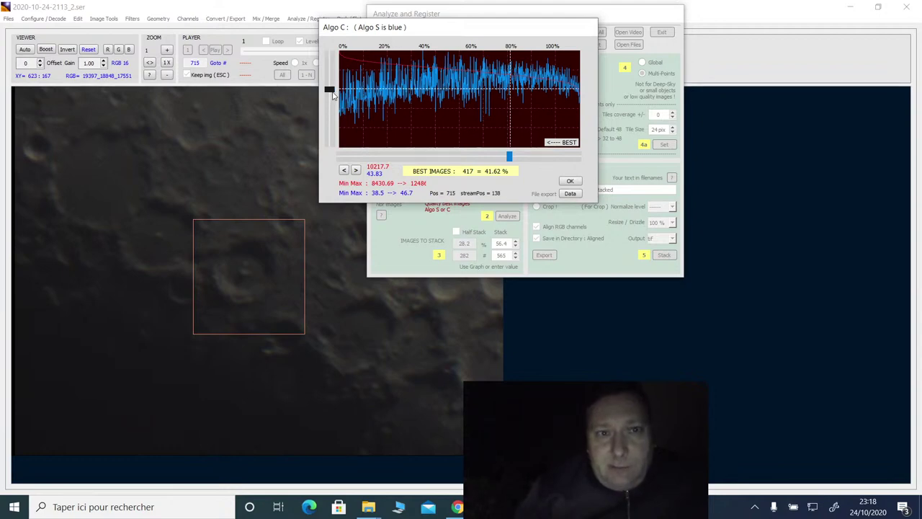
drag(332, 95, 332, 106)
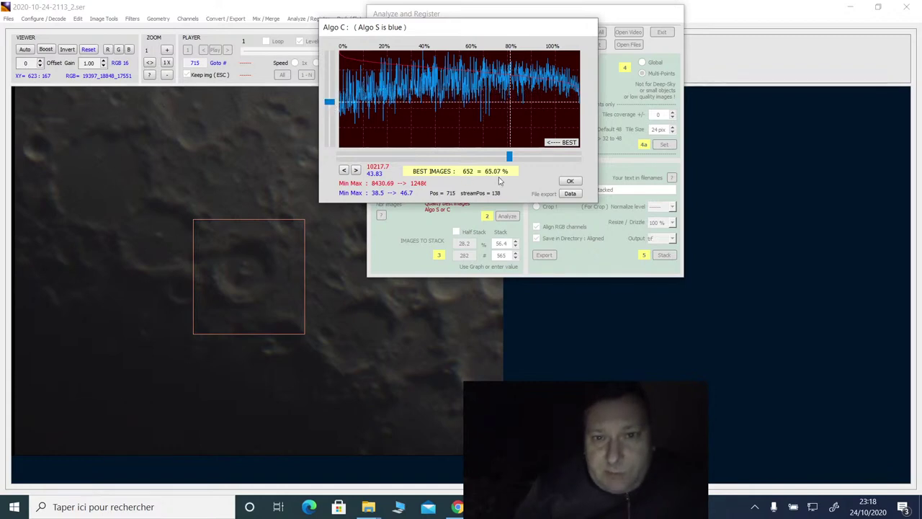
click(569, 181)
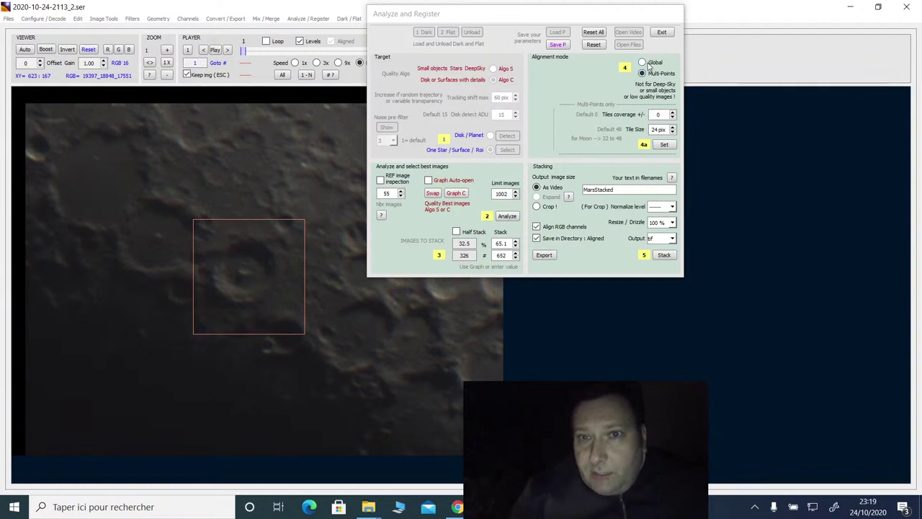
click(674, 130)
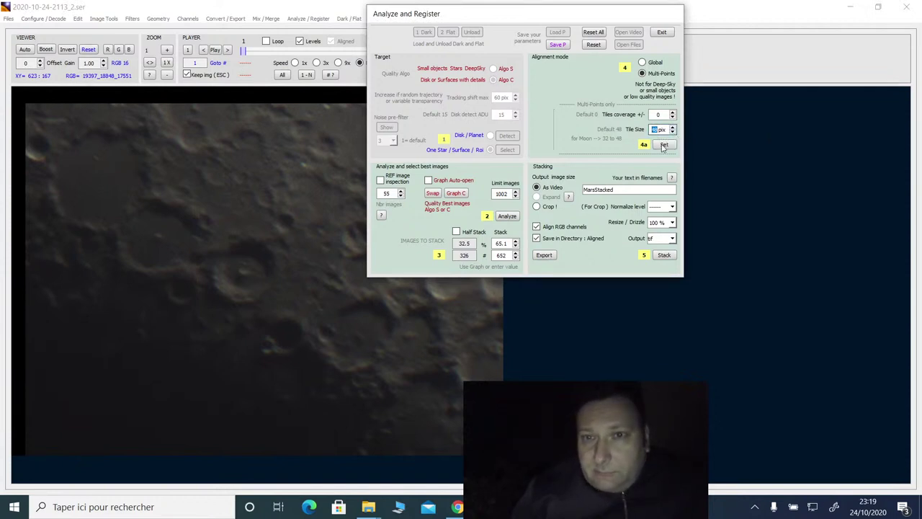
click(664, 147)
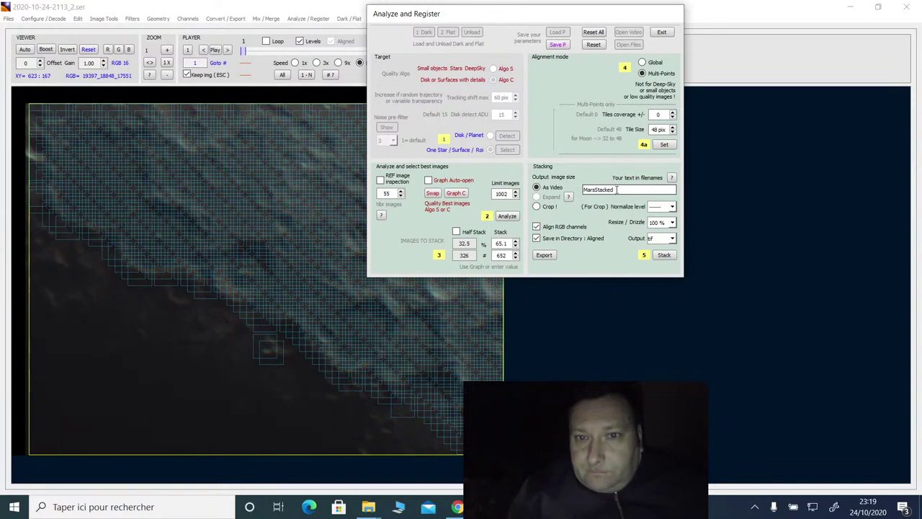
Step: Change the text used in the stacked output filenames to MOONStacked1
drag(616, 190, 565, 187)
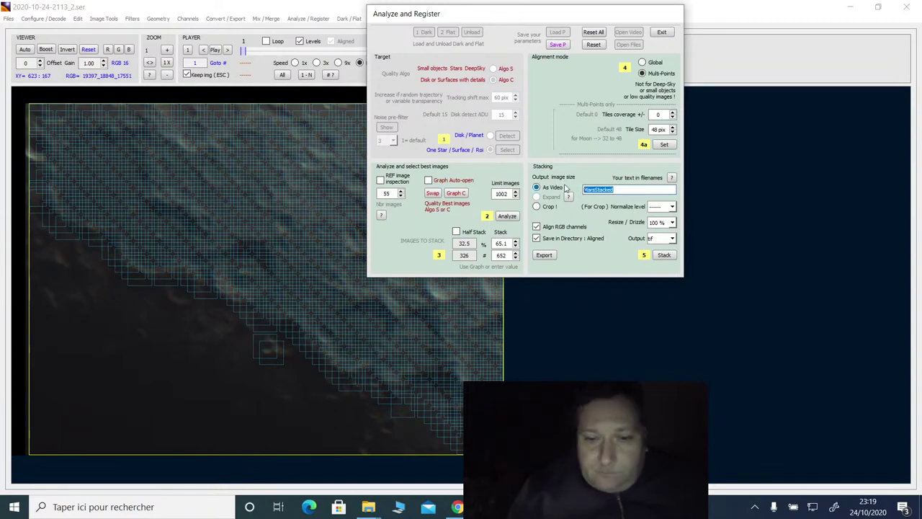
click(591, 198)
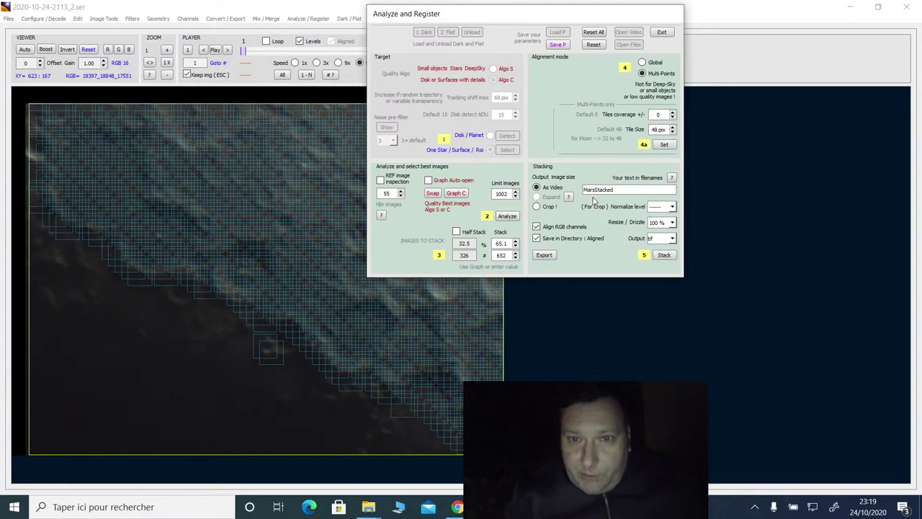
click(596, 190)
key(BackSpace)
key(BackSpace)
key(BackSpace)
key(BackSpace)
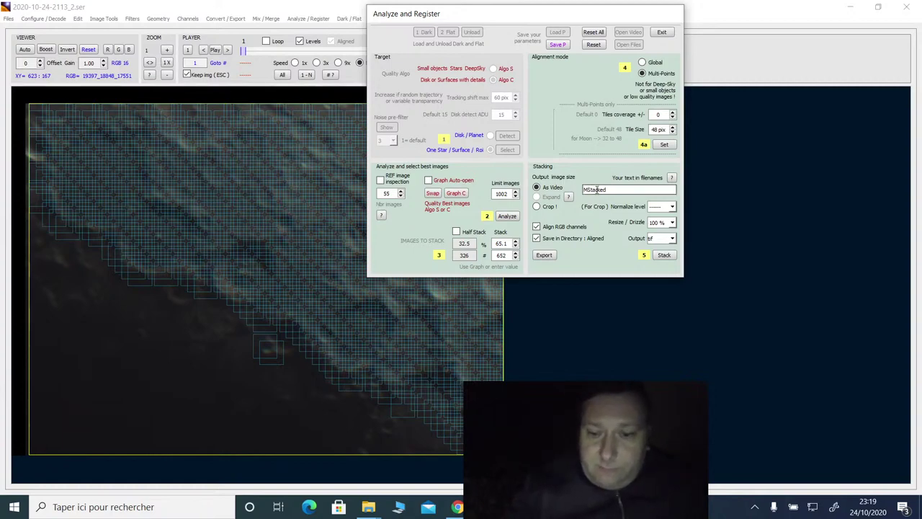
text(MOON)
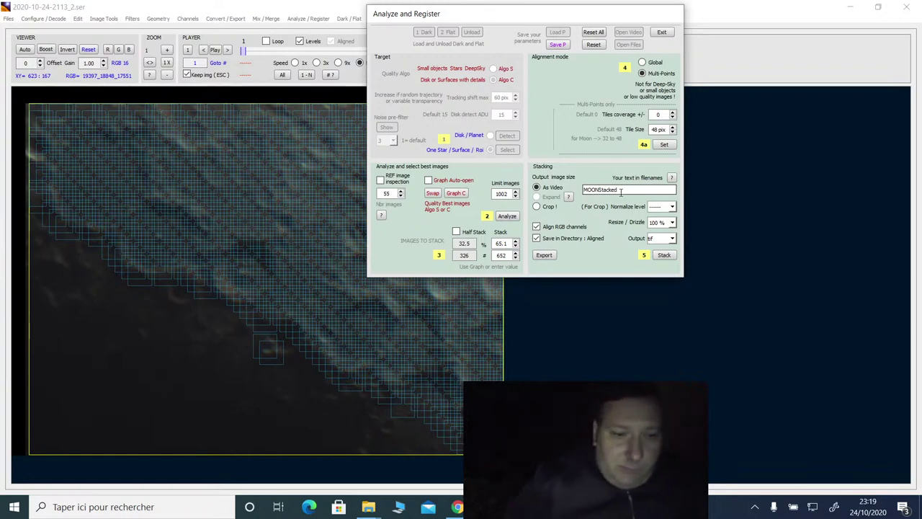
text(1)
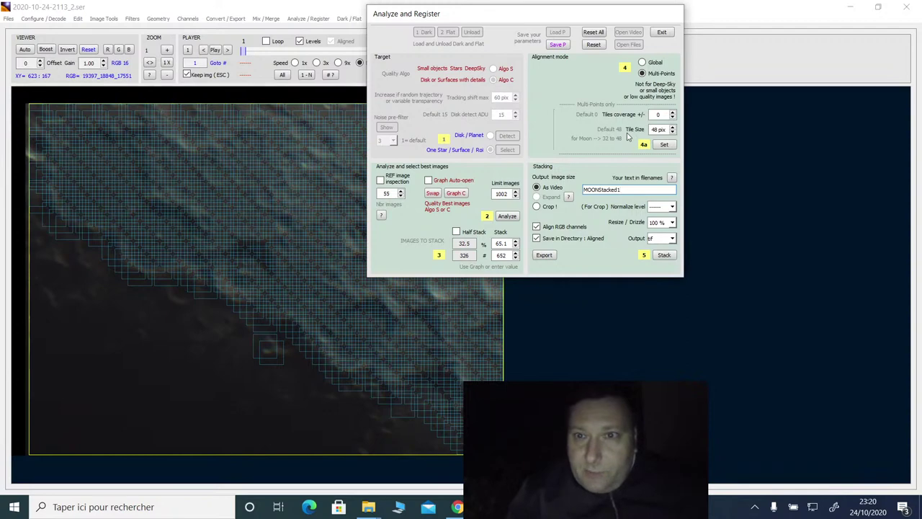
Step: Try a tiles coverage of 9 for the multi-point alignment, and replace it with 4 to regenerate the tiles
click(673, 112)
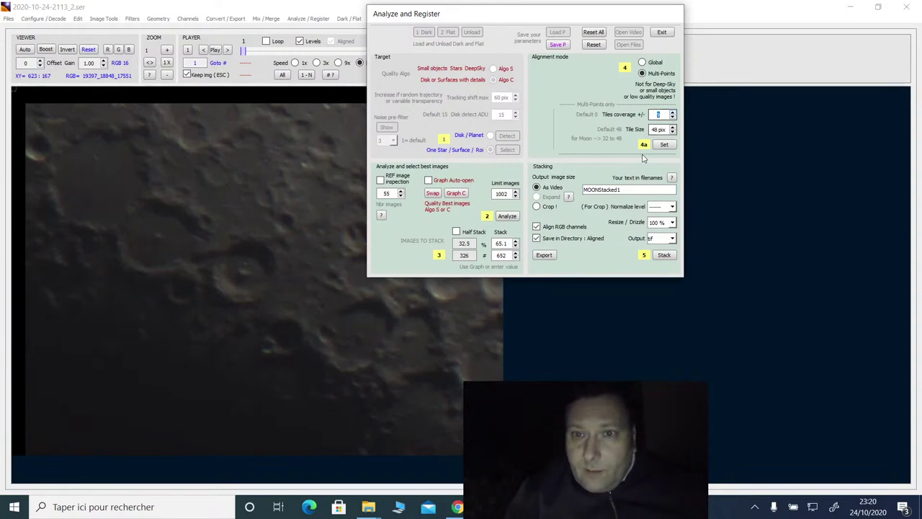
click(664, 145)
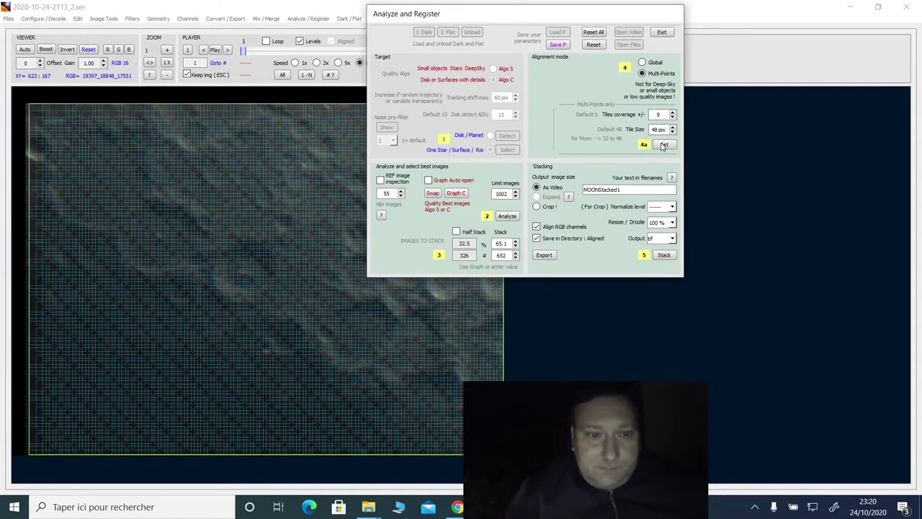
click(661, 114)
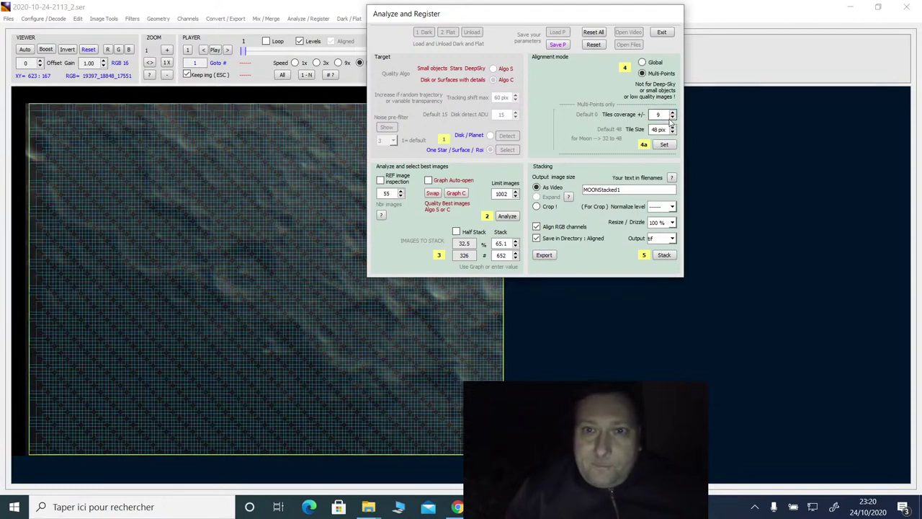
click(673, 118)
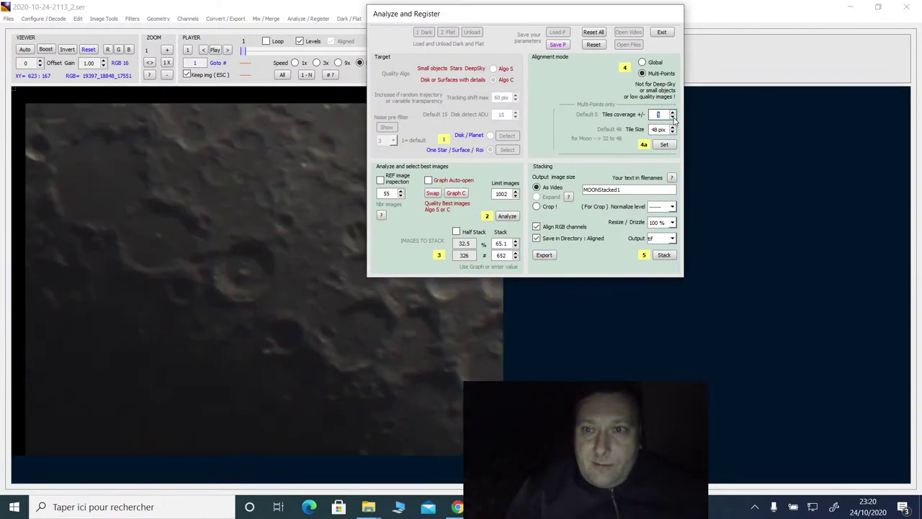
text(4)
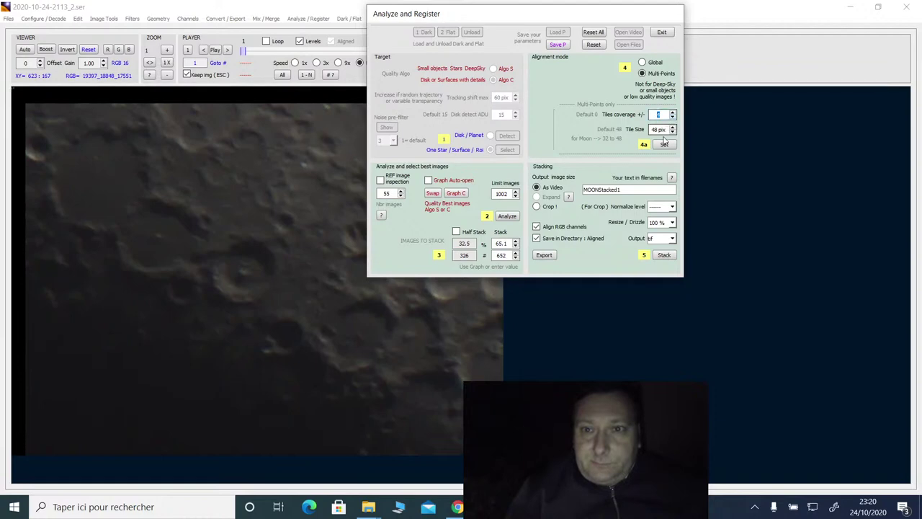
click(664, 145)
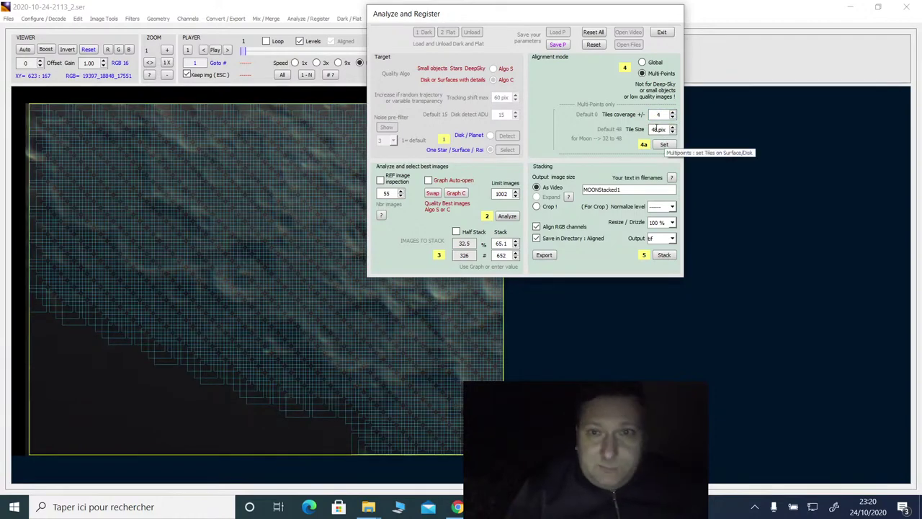
Step: Stack the selected images with the multi-point settings, and check the export options for the analyzed images without saving
drag(594, 8, 706, 10)
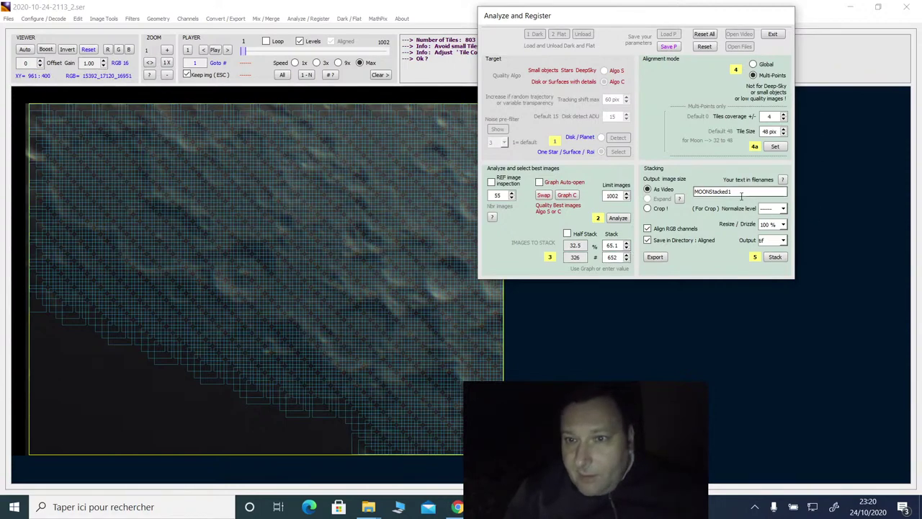
click(773, 257)
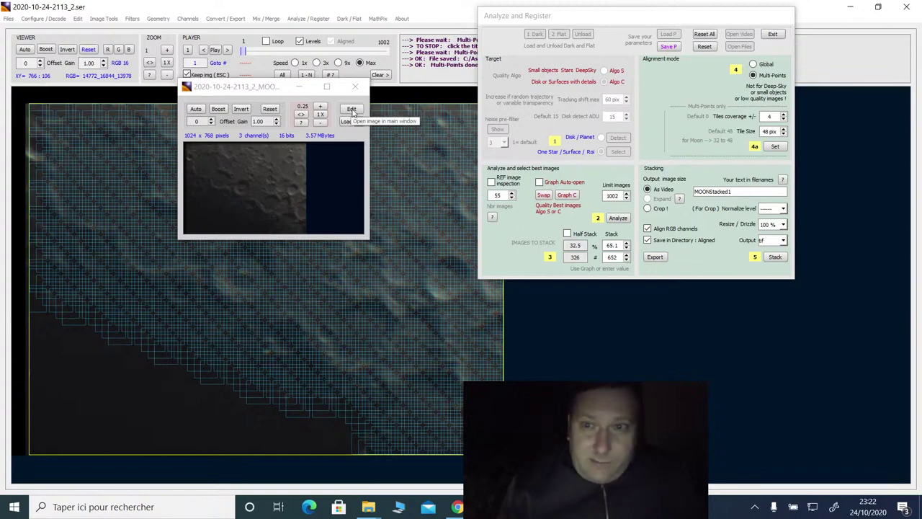
click(656, 258)
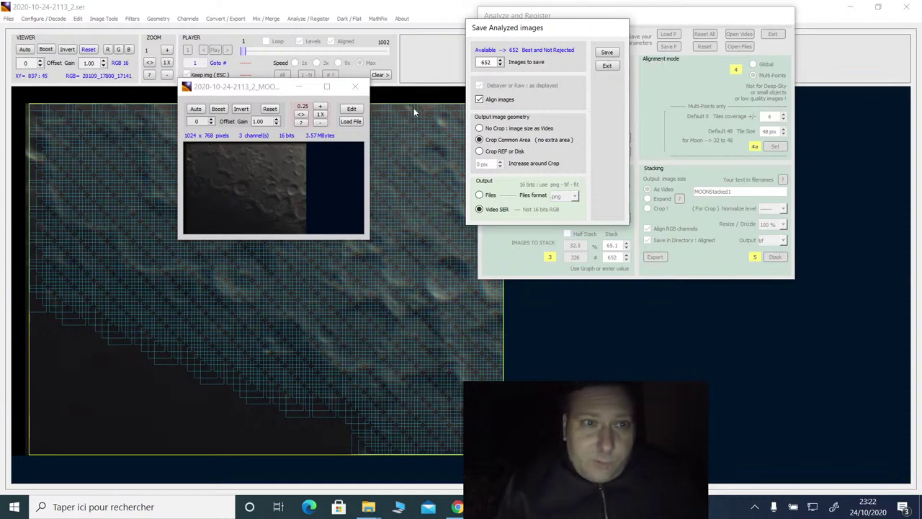
click(608, 66)
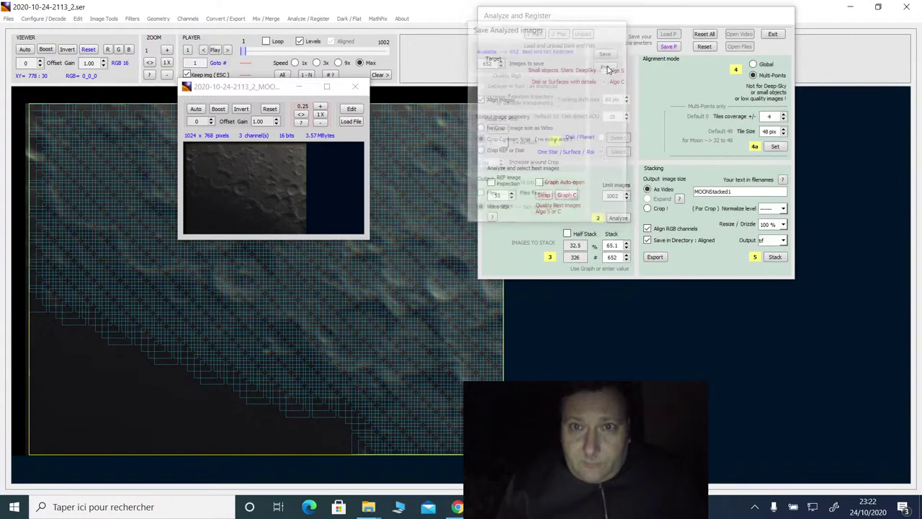
Step: Open the stacked TIF image for editing in the main window and close its small preview window
click(351, 110)
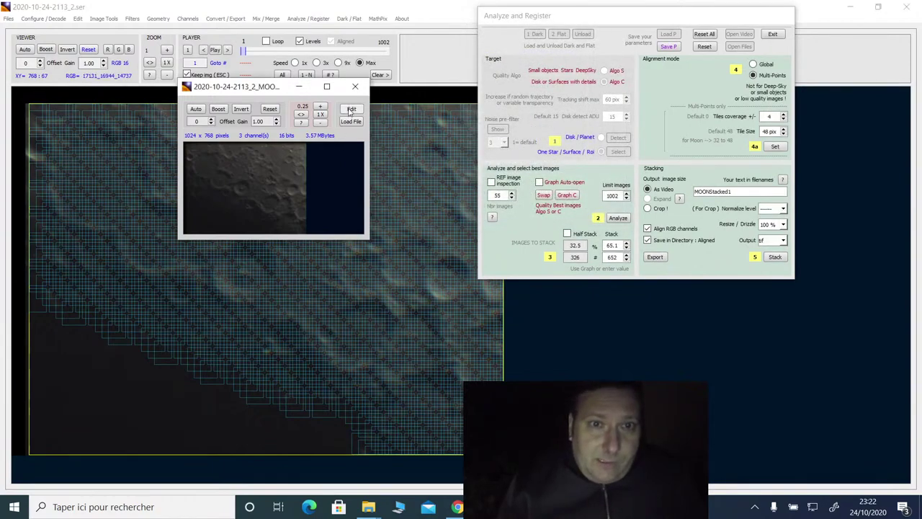
click(268, 146)
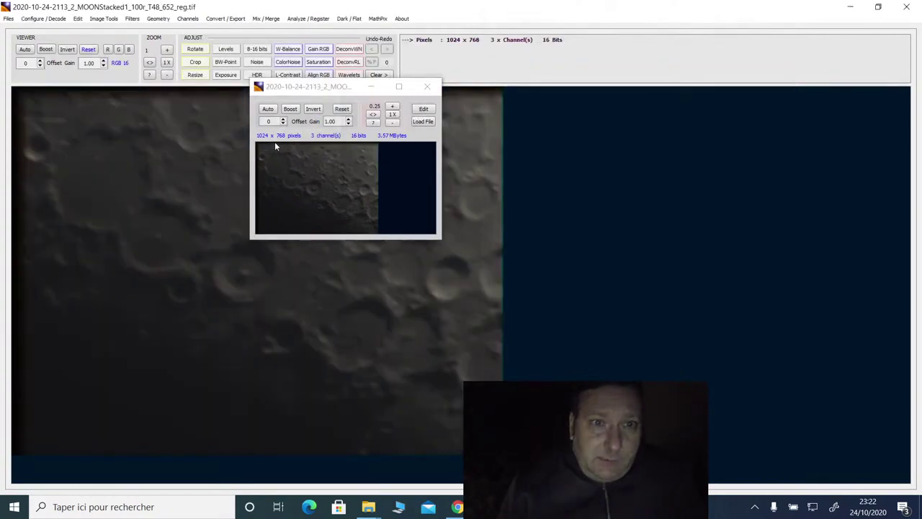
click(427, 87)
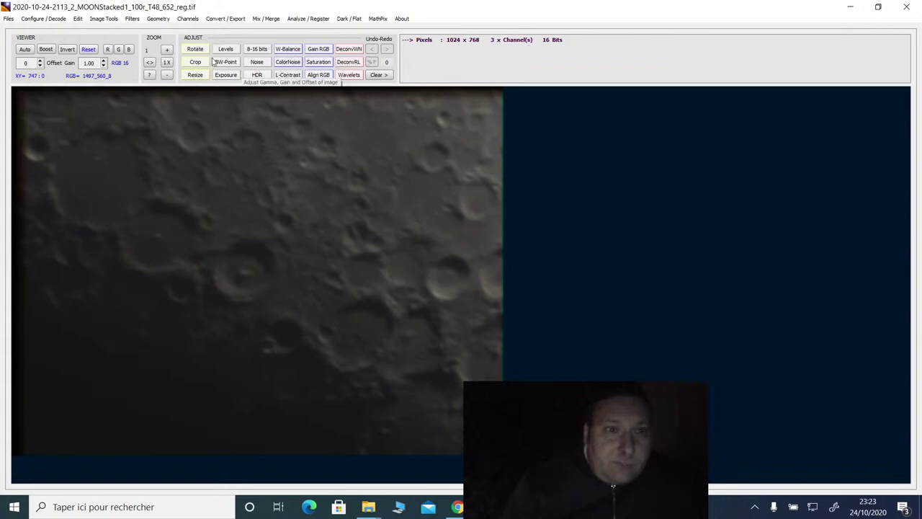
Step: Start a Wavelets-Deconvolution with 2 RLucy iterations and select a ROI around the central-peak crater
click(349, 75)
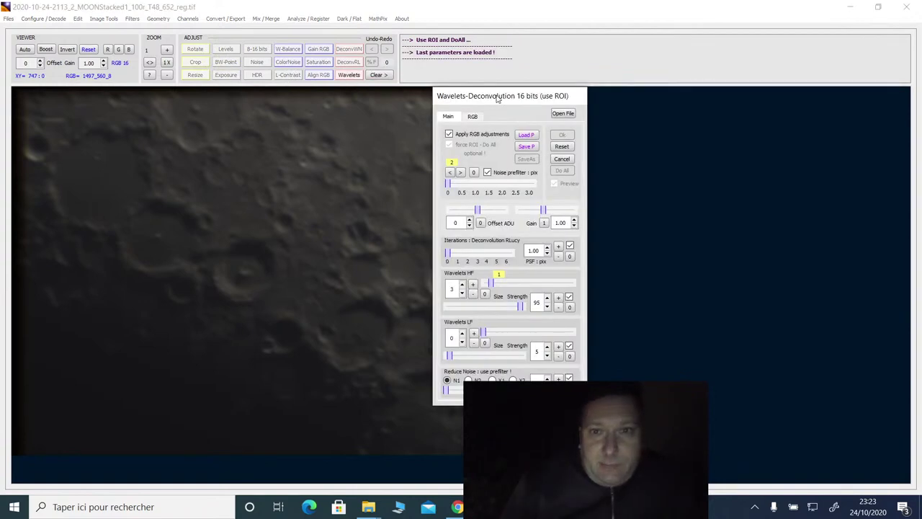
drag(497, 99, 654, 59)
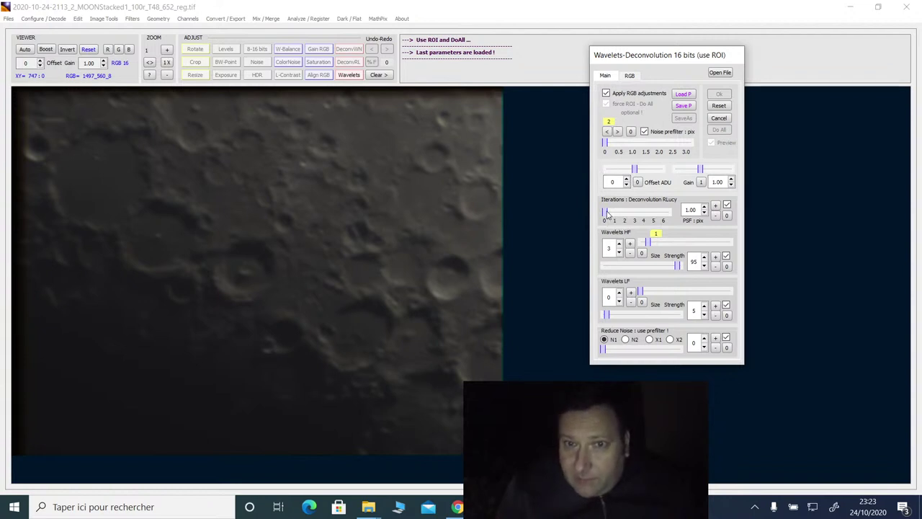
drag(607, 211, 629, 211)
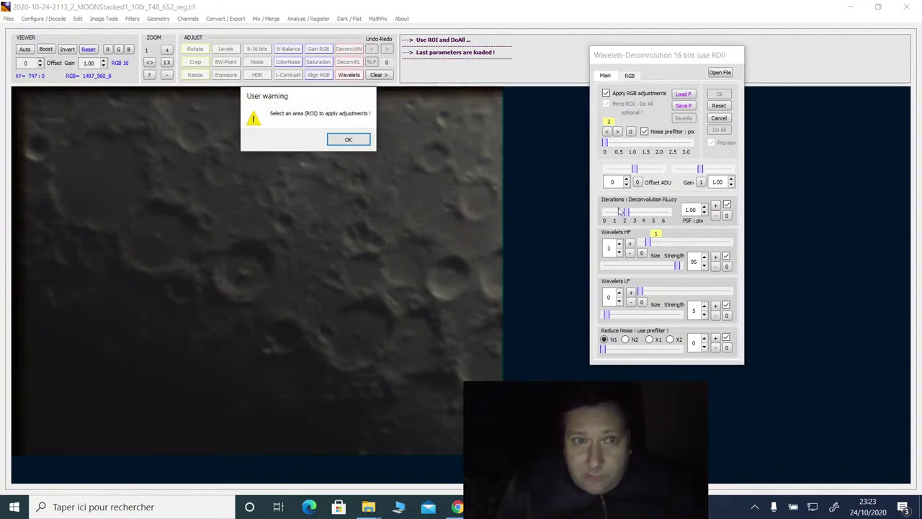
click(348, 140)
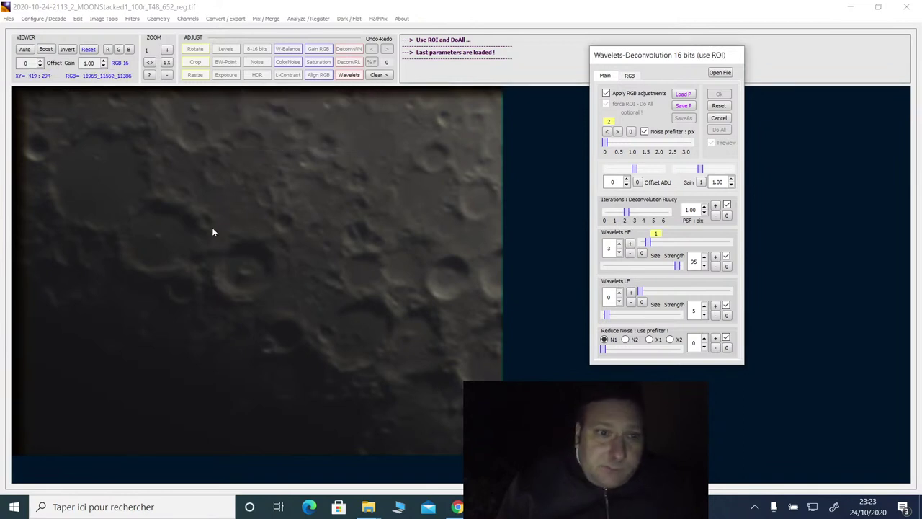
drag(199, 224, 301, 317)
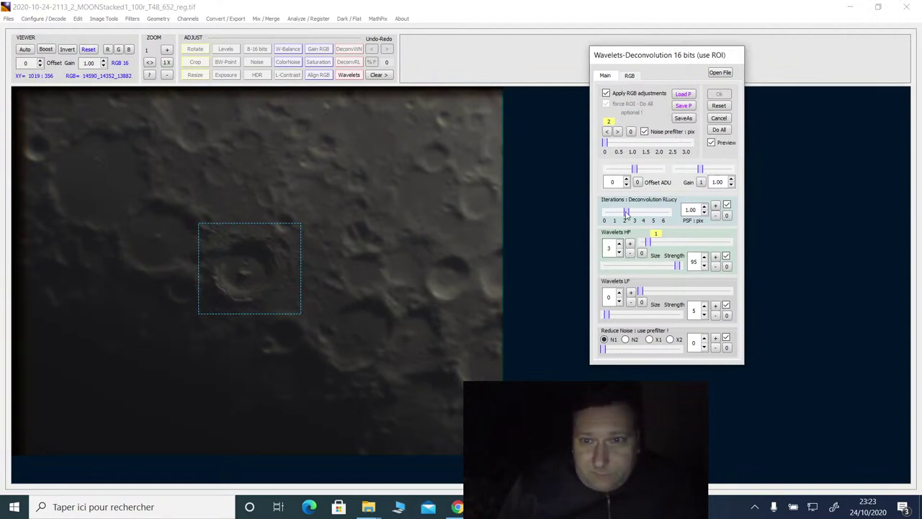
Step: Raise the RLucy iterations to about 4 and the Wavelets HF size to 6, and apply the sharpening to the whole image
drag(627, 214, 656, 245)
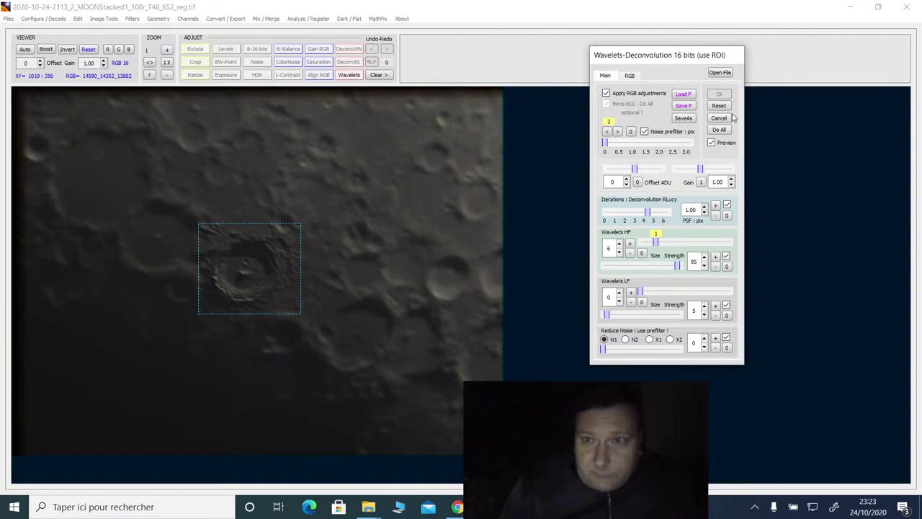
click(717, 131)
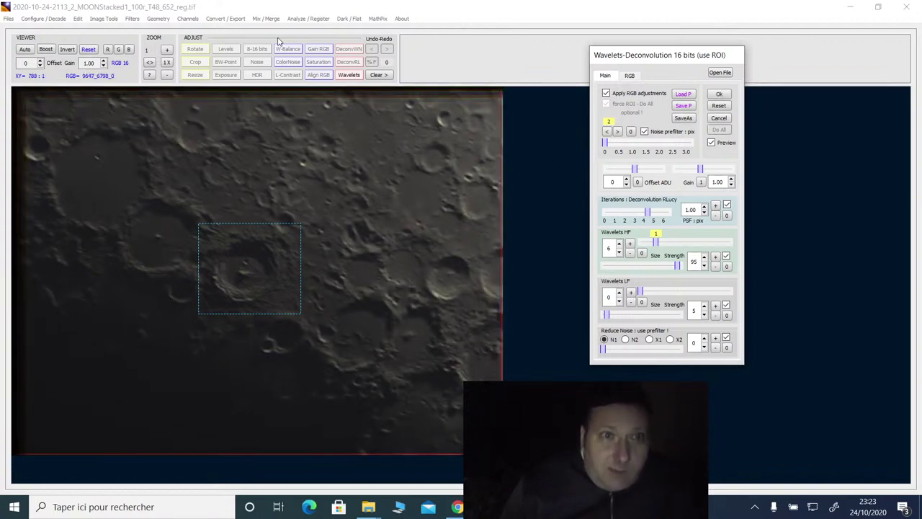
Step: Raise the RLucy iterations to the slider maximum and set the Wavelets HF size to 11 and strength to 68 for the crater ROI
click(167, 51)
click(167, 51)
click(167, 50)
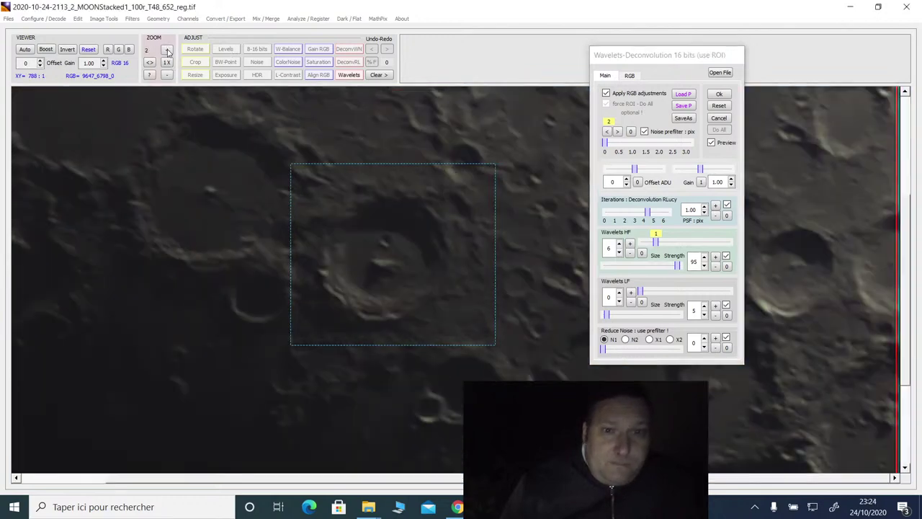
click(168, 50)
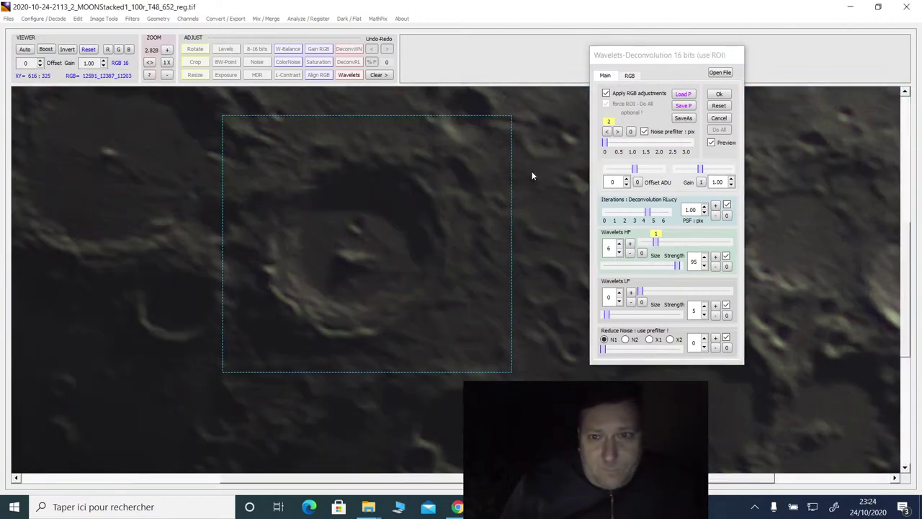
click(666, 215)
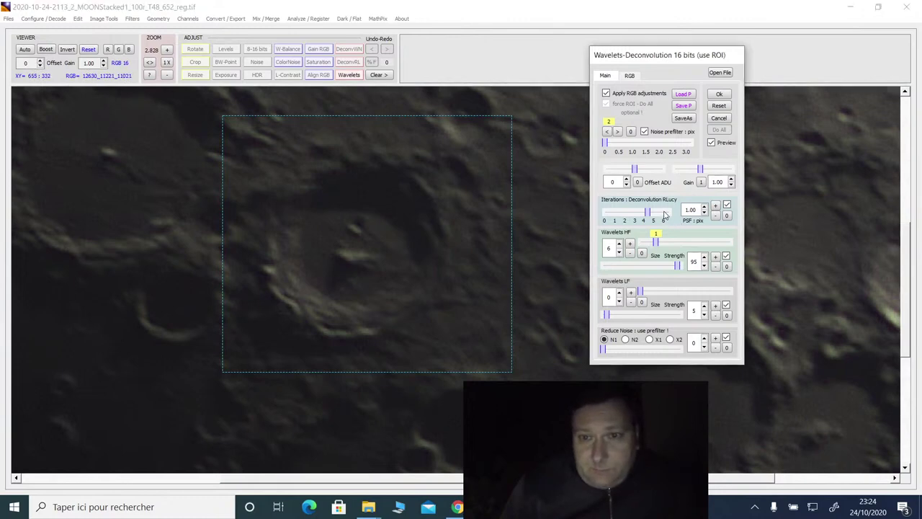
drag(651, 214, 669, 214)
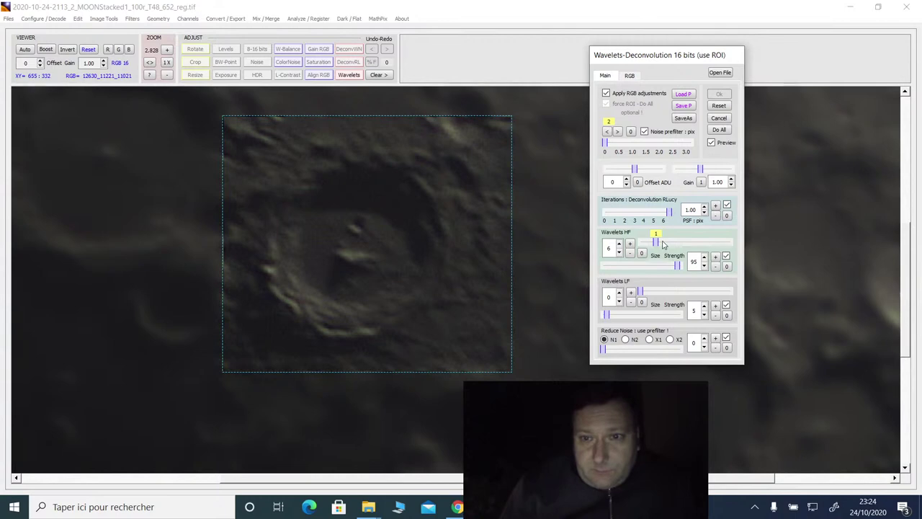
drag(656, 244, 670, 246)
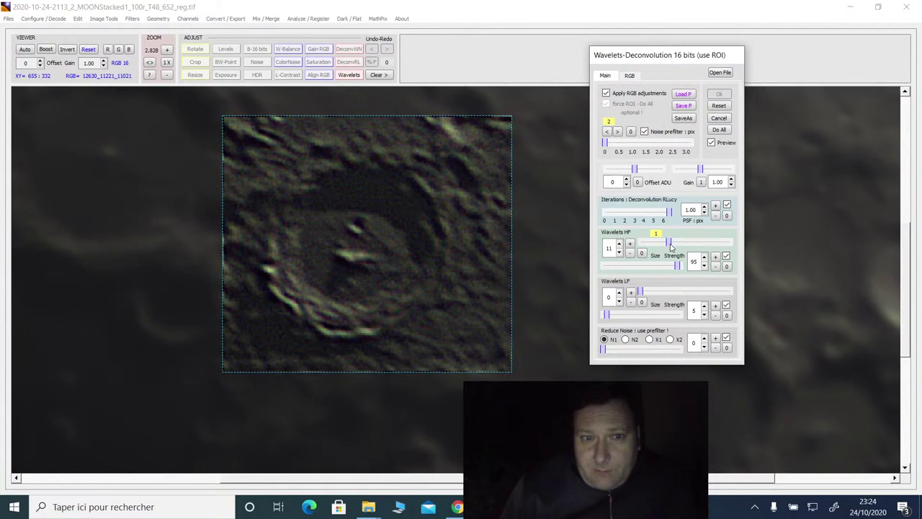
mouse_move(670, 246)
mouse_down()
mouse_move(649, 267)
mouse_move(624, 268)
mouse_move(656, 268)
mouse_move(676, 243)
mouse_move(669, 245)
mouse_up()
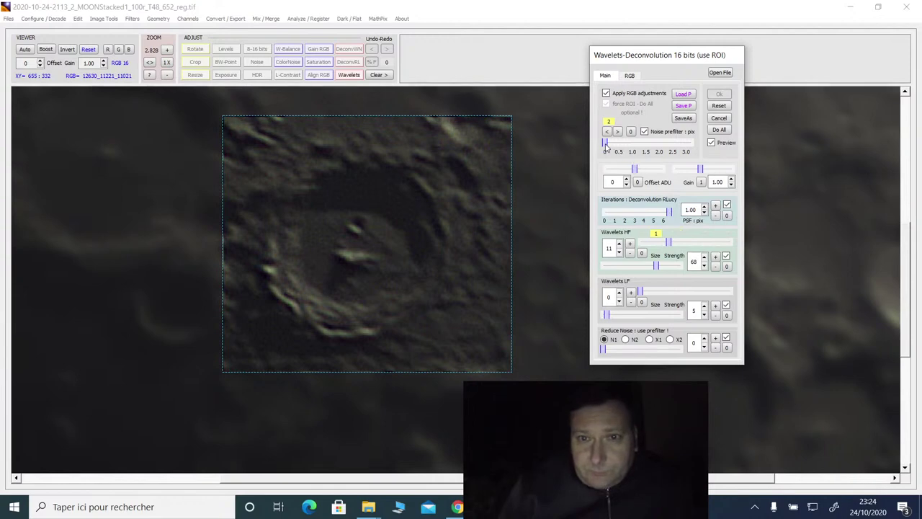
Step: Try a noise prefilter just under 1.0 pixel and an offset of 1000 ADU, returning each to 0
drag(606, 143, 629, 145)
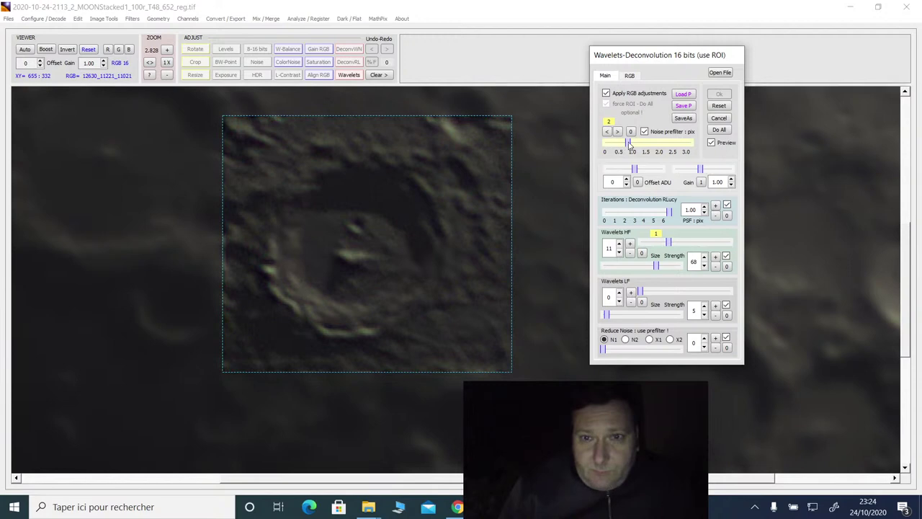
drag(629, 143, 605, 142)
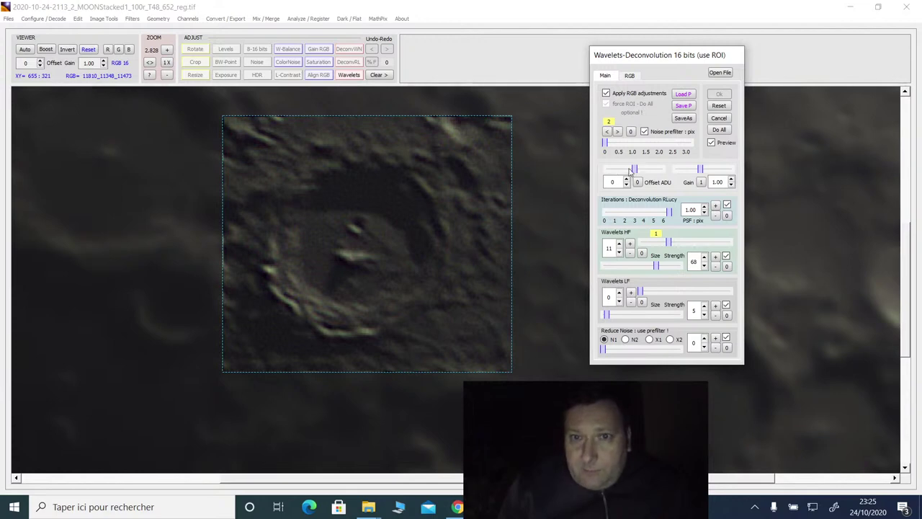
mouse_move(634, 170)
mouse_down()
mouse_move(621, 171)
mouse_move(649, 172)
mouse_move(635, 171)
mouse_up()
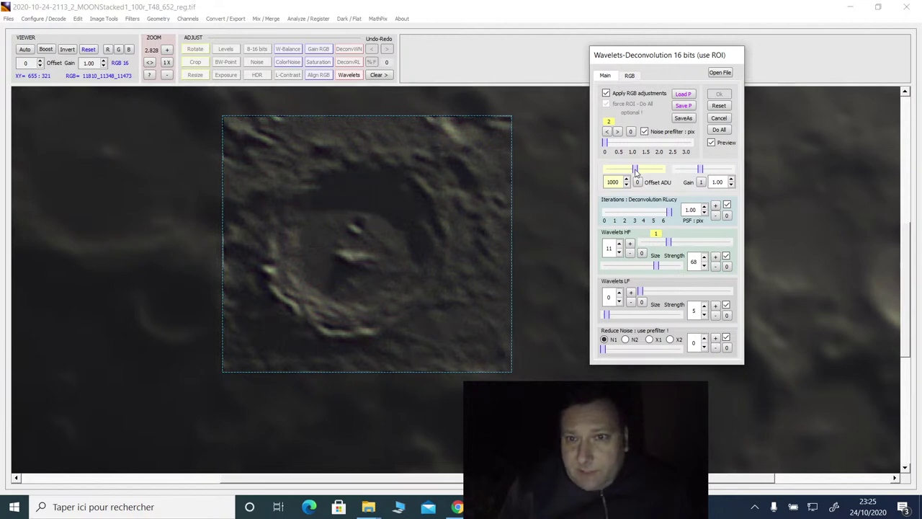
click(638, 182)
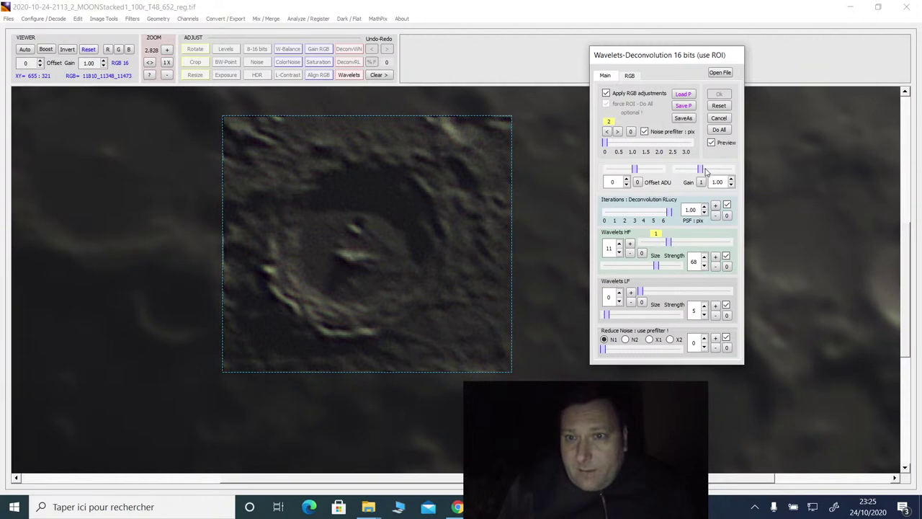
Step: Set the gain to 1.33 and the Wavelets HF size to 6, and apply the sharpening to the whole image
drag(700, 172, 711, 170)
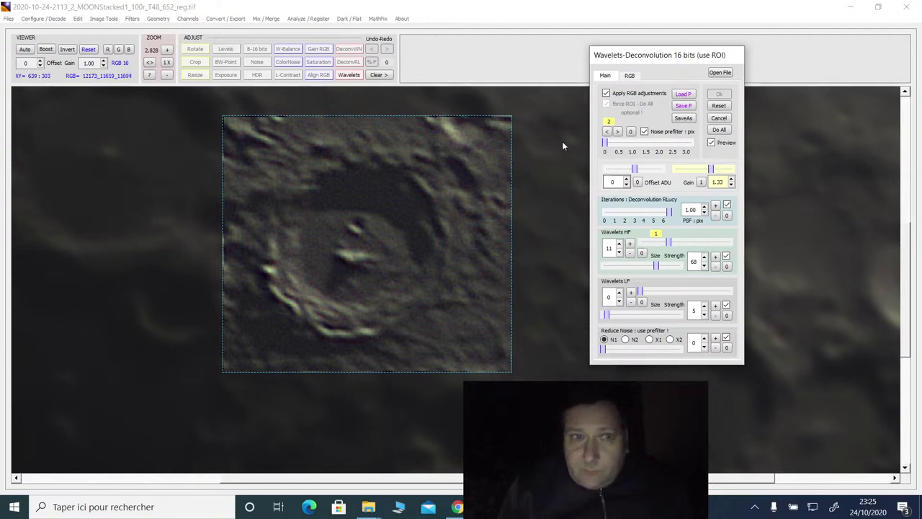
click(167, 63)
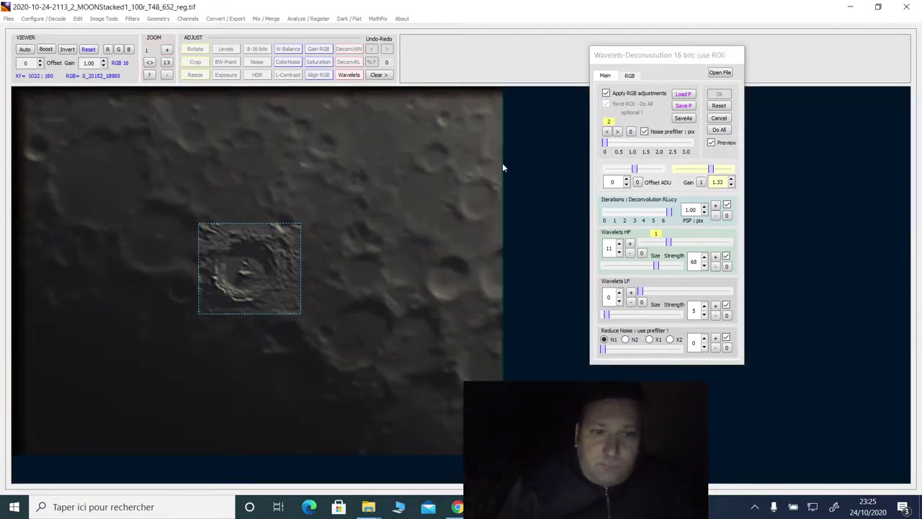
drag(669, 243, 654, 246)
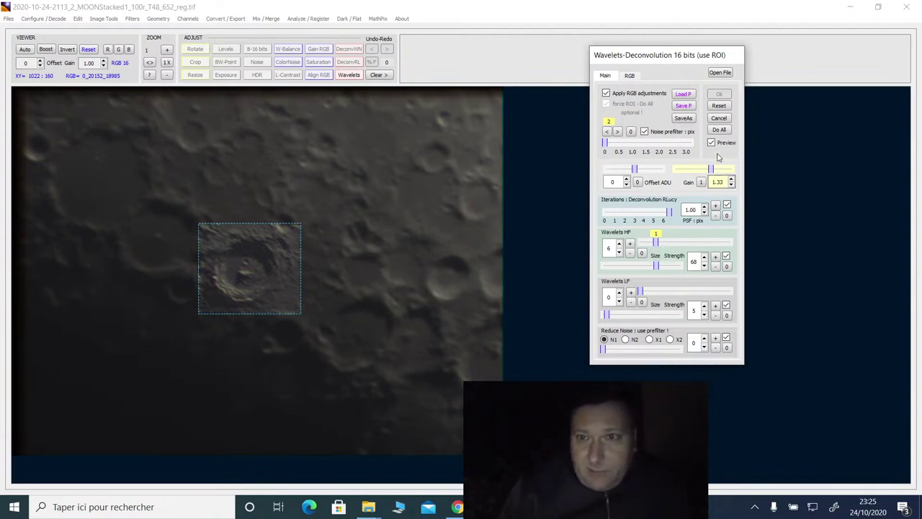
click(719, 129)
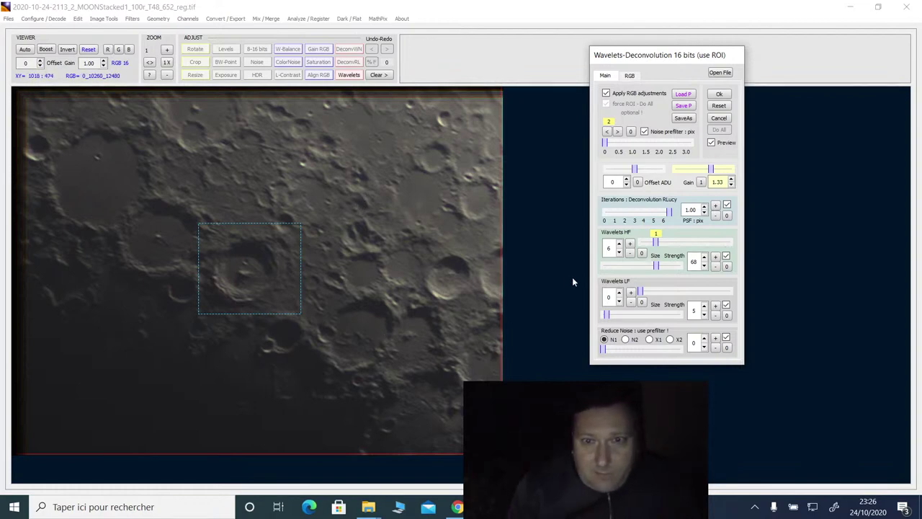
click(719, 95)
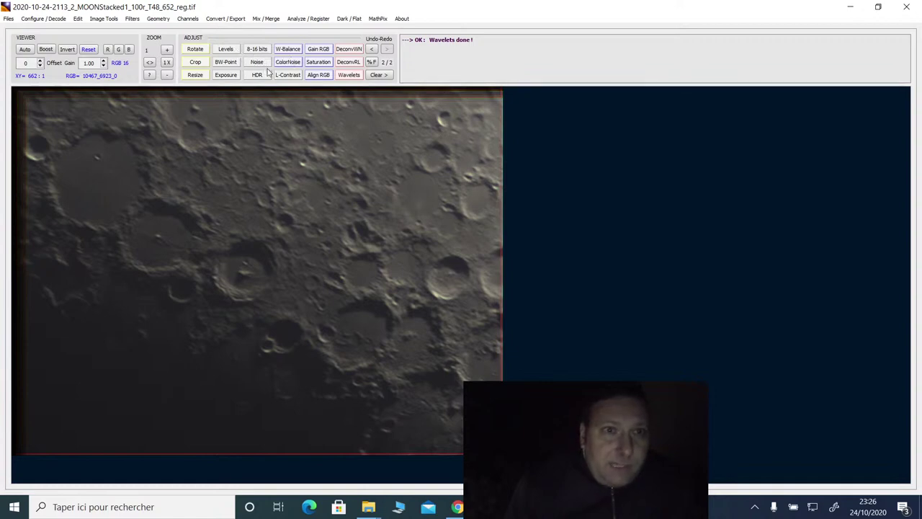
Step: Start an RGB channel alignment and align the channels on a ROI around the small bright crater near the image's upper-right corner
click(319, 75)
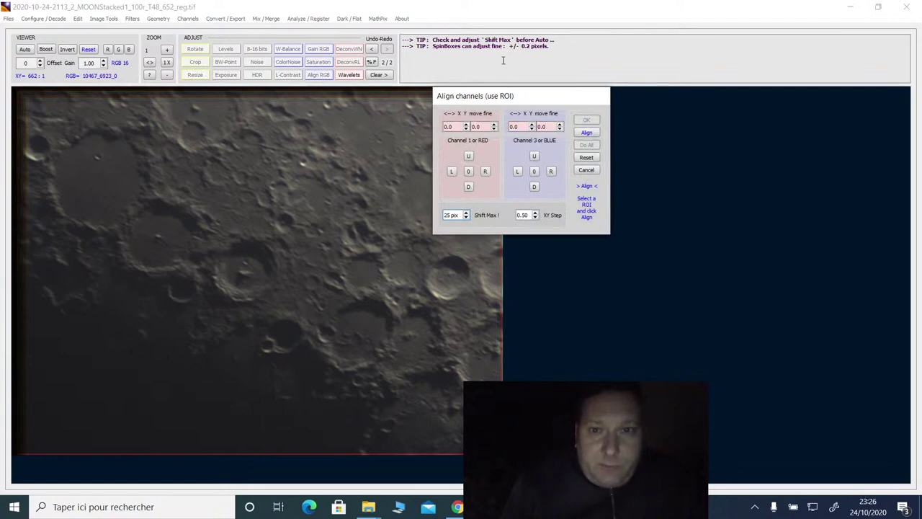
drag(489, 96, 565, 101)
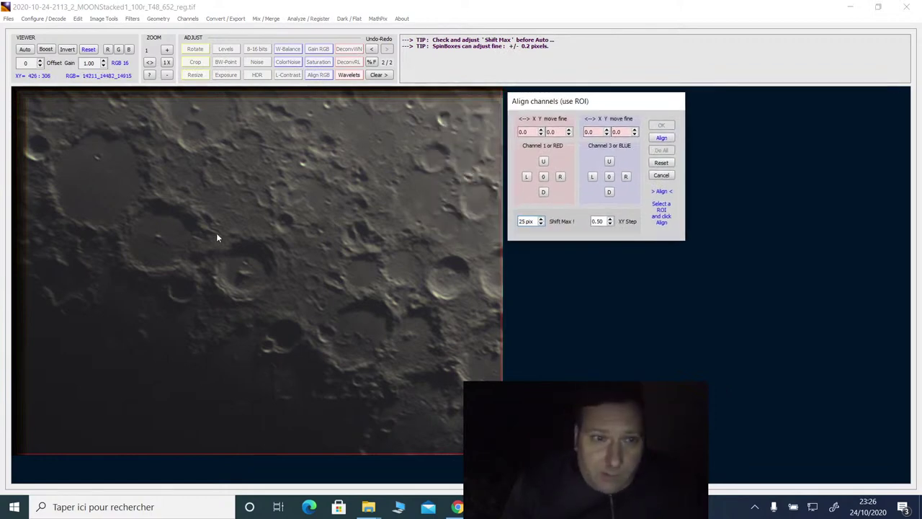
drag(219, 229, 280, 274)
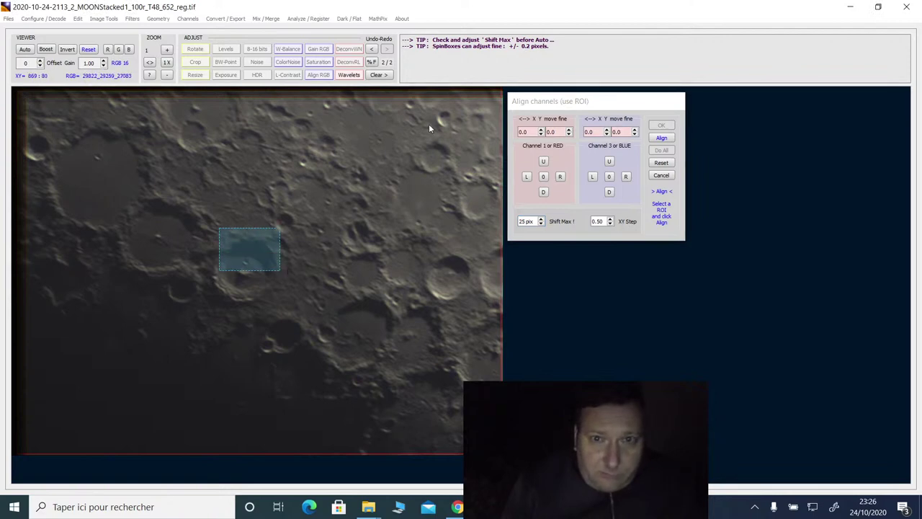
drag(415, 110, 459, 129)
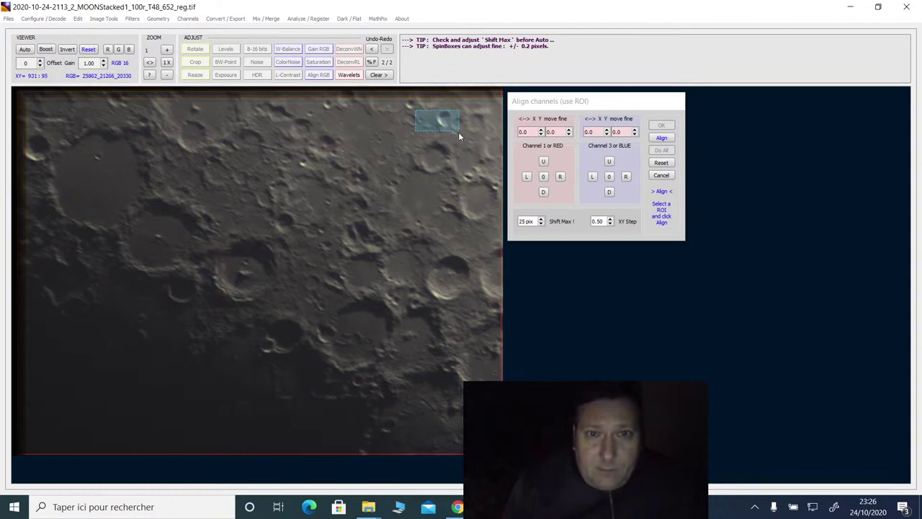
click(659, 140)
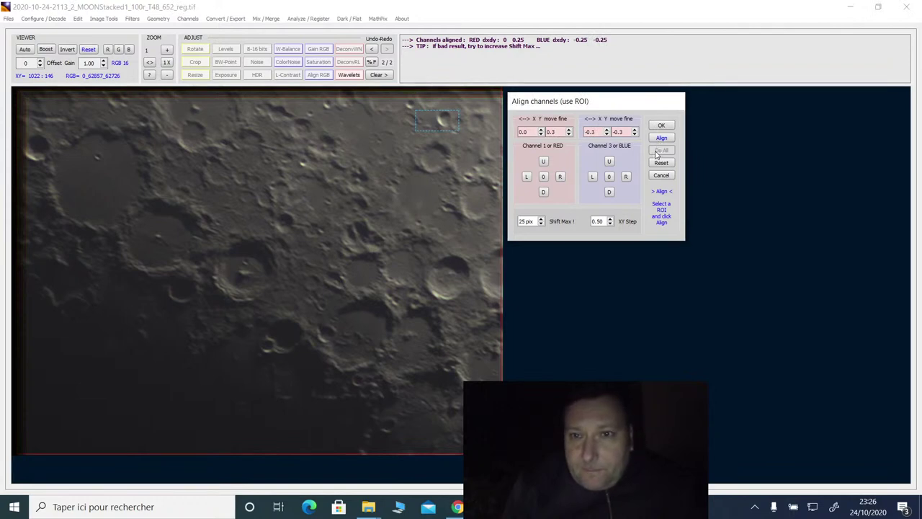
Step: Try rerunning the channel alignment on the same small-crater ROI
click(425, 147)
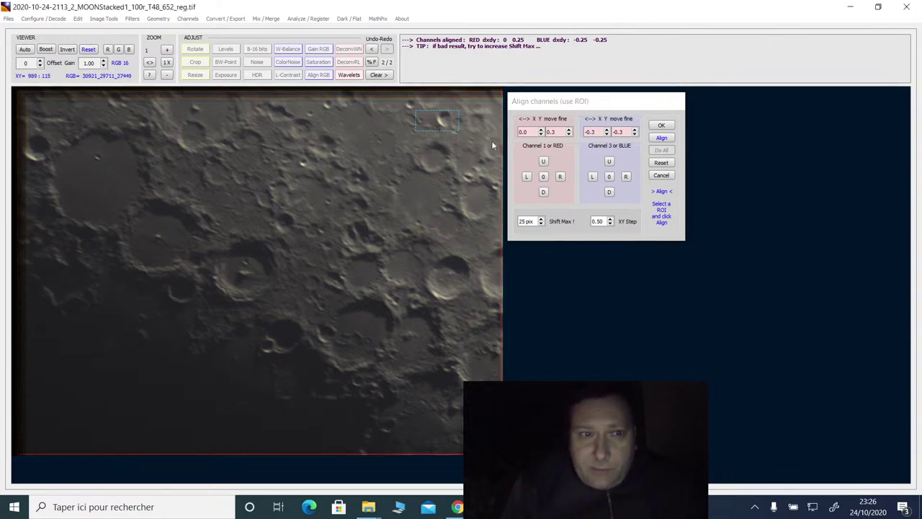
click(592, 133)
click(618, 132)
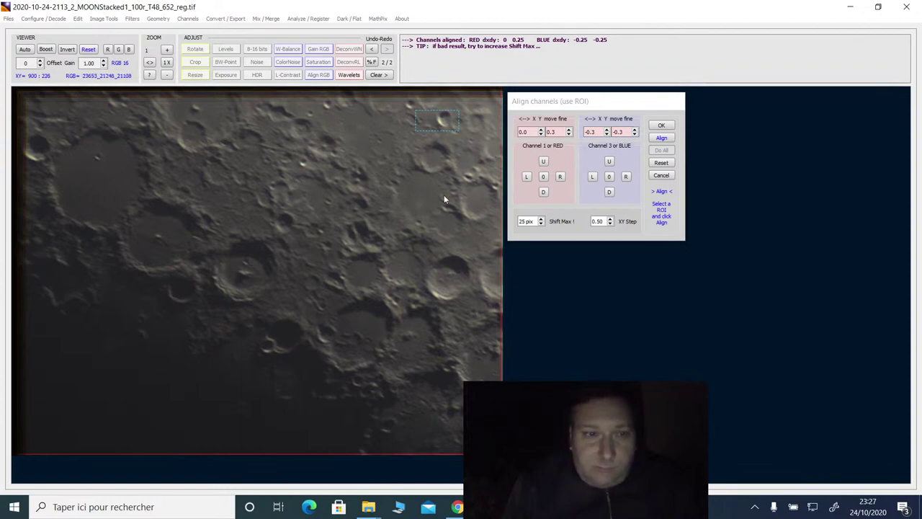
click(660, 153)
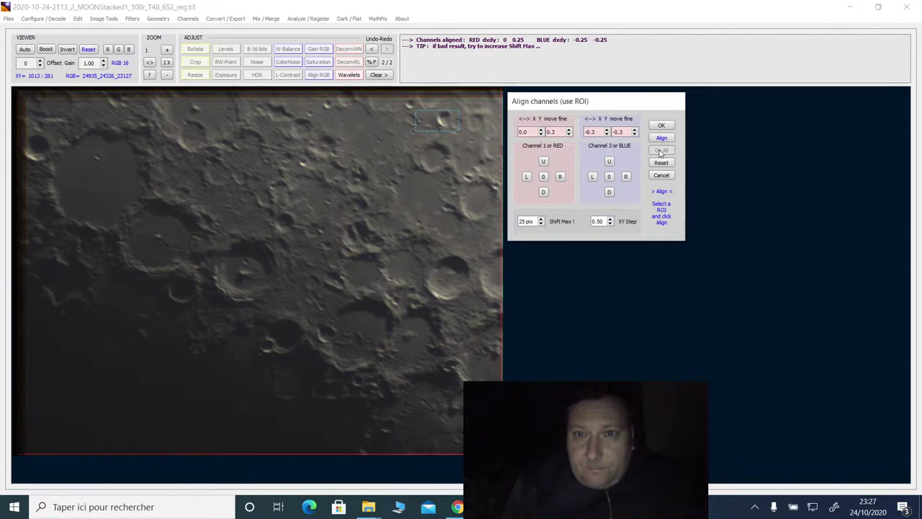
click(661, 138)
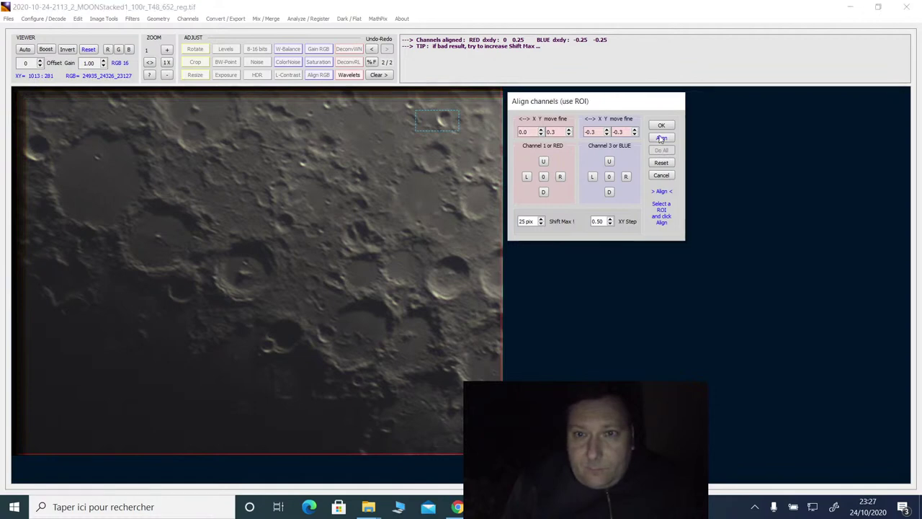
click(484, 141)
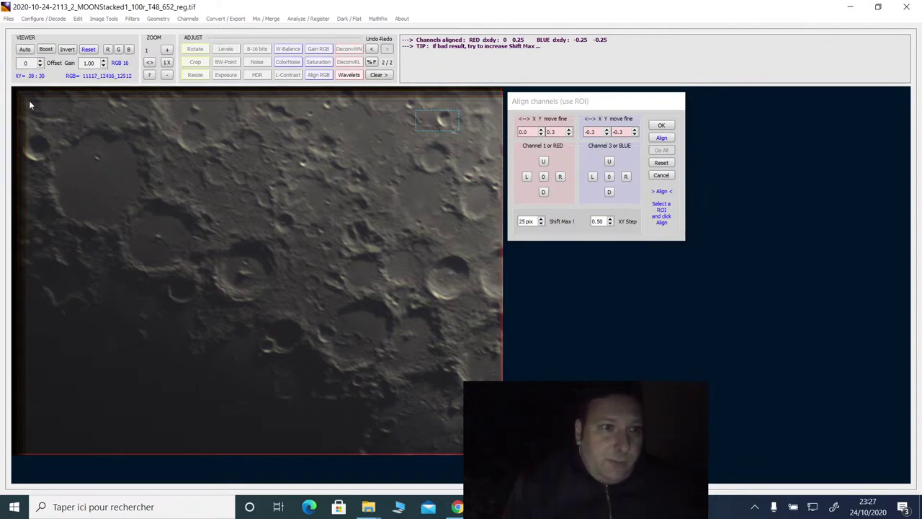
Step: Align the color channels on a ROI covering nearly the whole image inside its dark borders, and accept the alignment
mouse_move(29, 101)
mouse_down()
mouse_move(331, 277)
mouse_move(496, 433)
mouse_move(486, 453)
mouse_move(495, 447)
mouse_up()
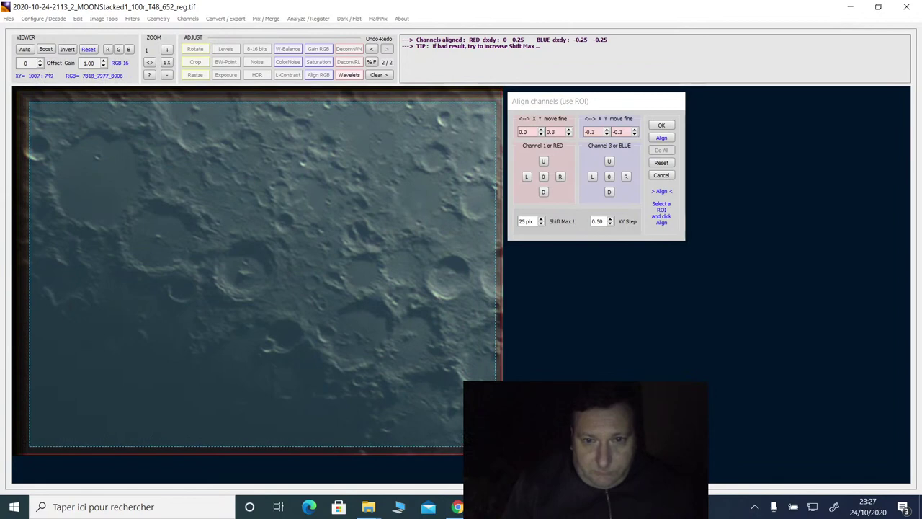
click(662, 137)
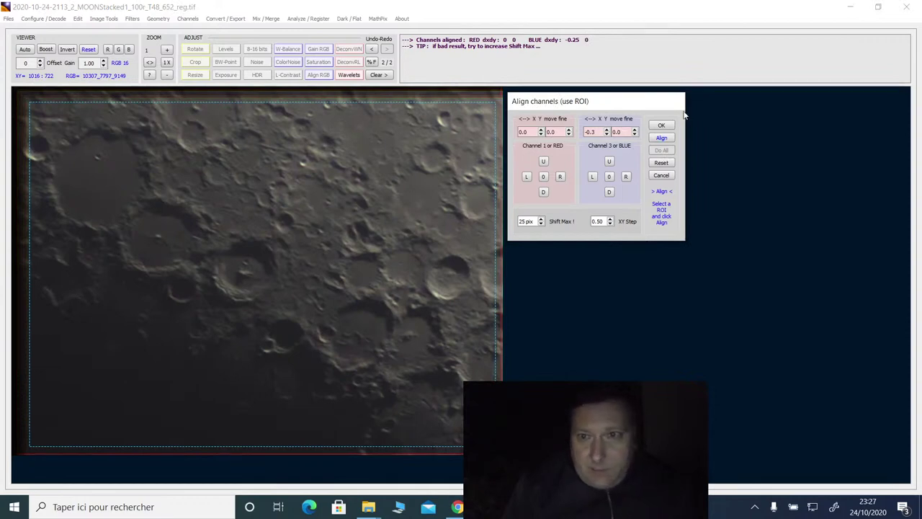
click(663, 126)
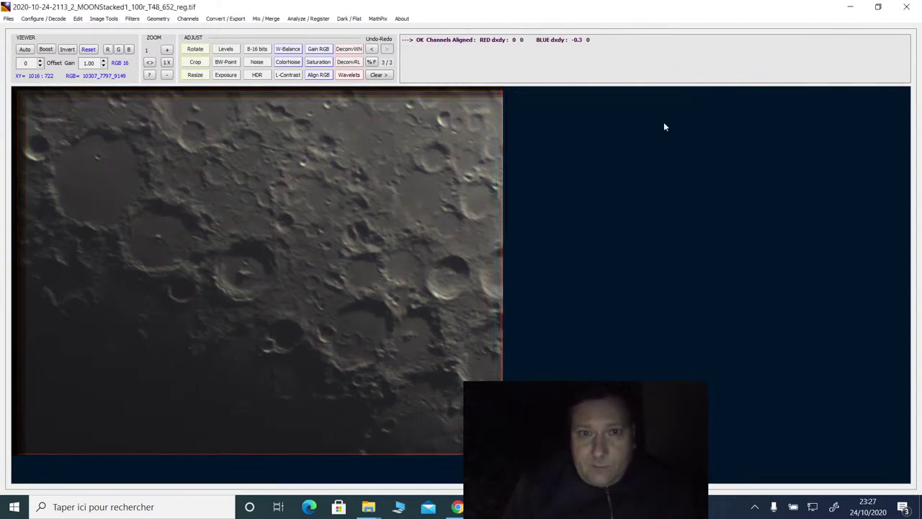
Step: Start a crop of the aligned image and set its upper limit to 36 pixels
click(195, 62)
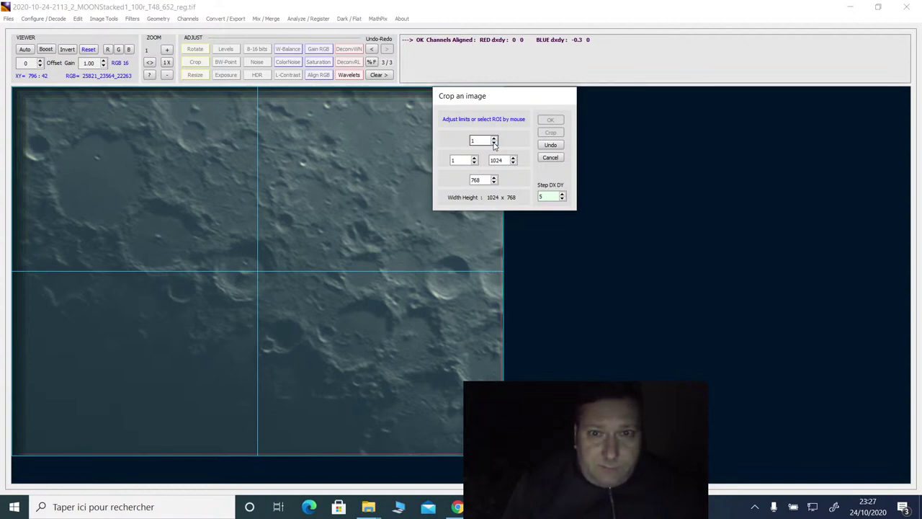
click(494, 139)
click(494, 139)
click(495, 139)
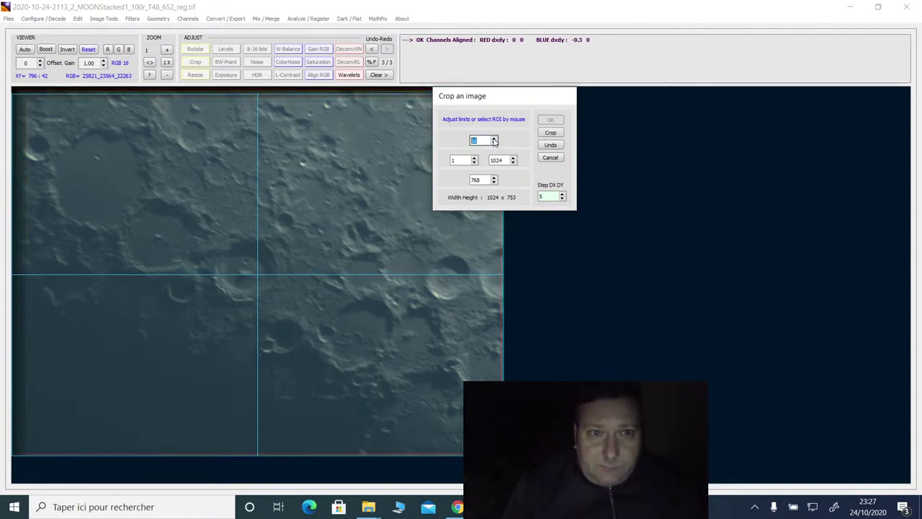
click(494, 139)
click(495, 139)
click(494, 139)
click(494, 139)
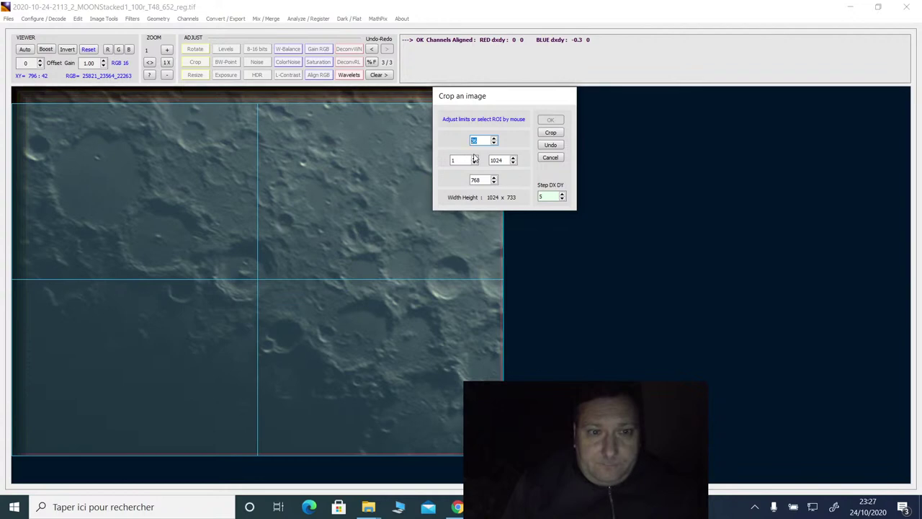
Step: Set the crop's left limit to 36 pixels to exclude the dark stacking border
click(474, 158)
click(474, 158)
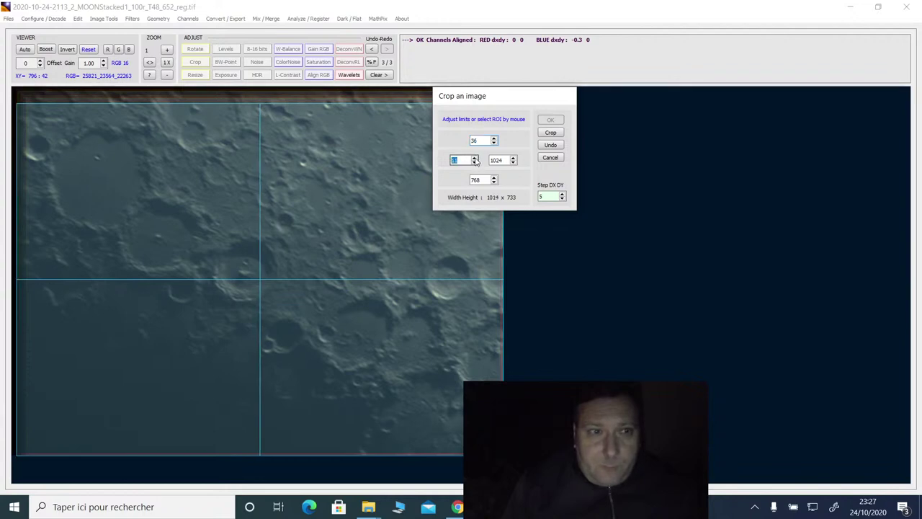
click(474, 158)
click(474, 158)
click(474, 158)
click(474, 158)
click(475, 158)
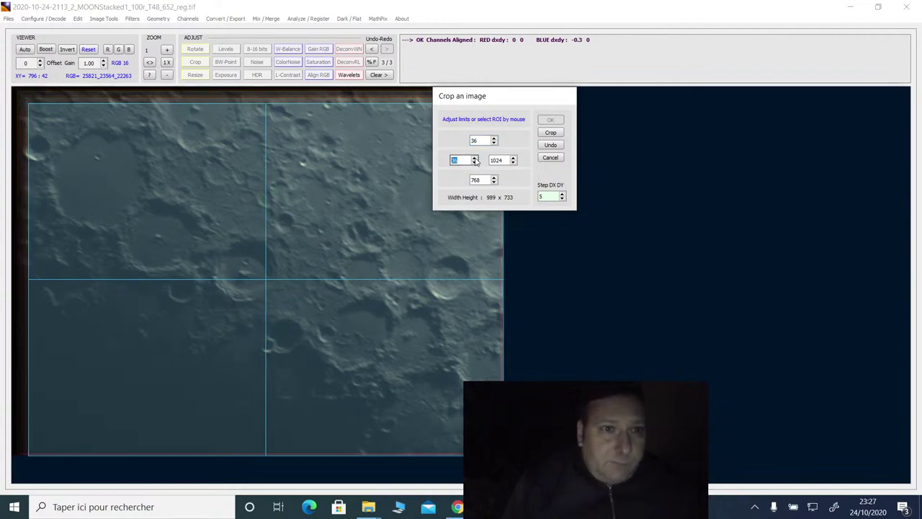
Step: Bring the crop's right limit in to 999 pixels
click(513, 163)
click(513, 163)
click(513, 163)
click(513, 163)
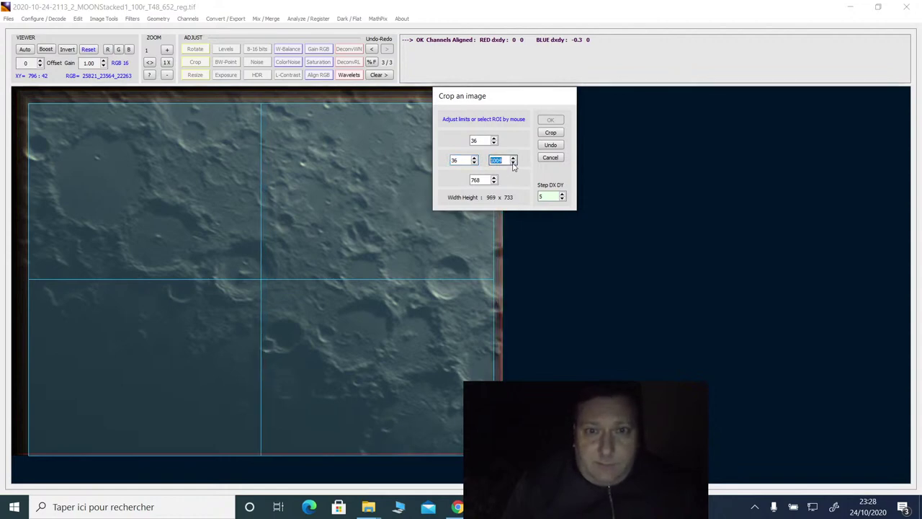
click(513, 163)
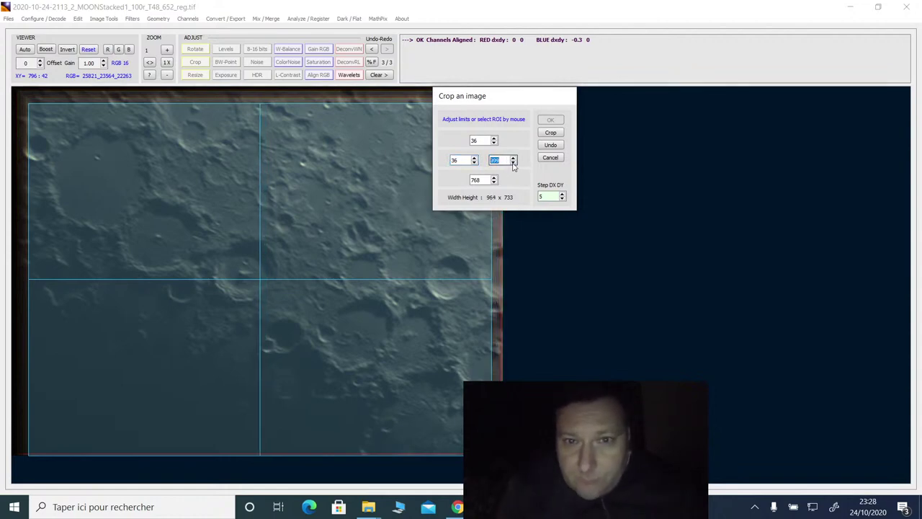
Step: Set the crop's right limit to 1004 and its lower limit to 748 pixels, apply the crop and accept it
click(513, 158)
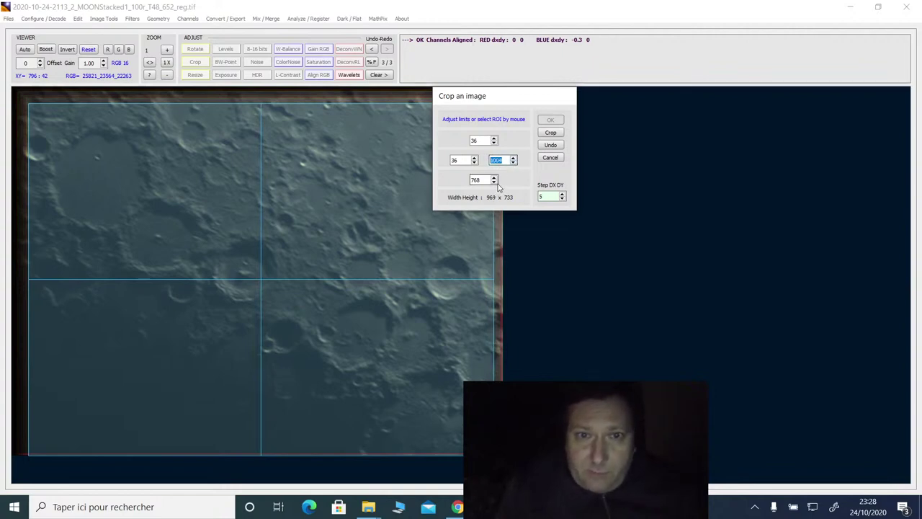
click(494, 183)
click(494, 183)
click(494, 183)
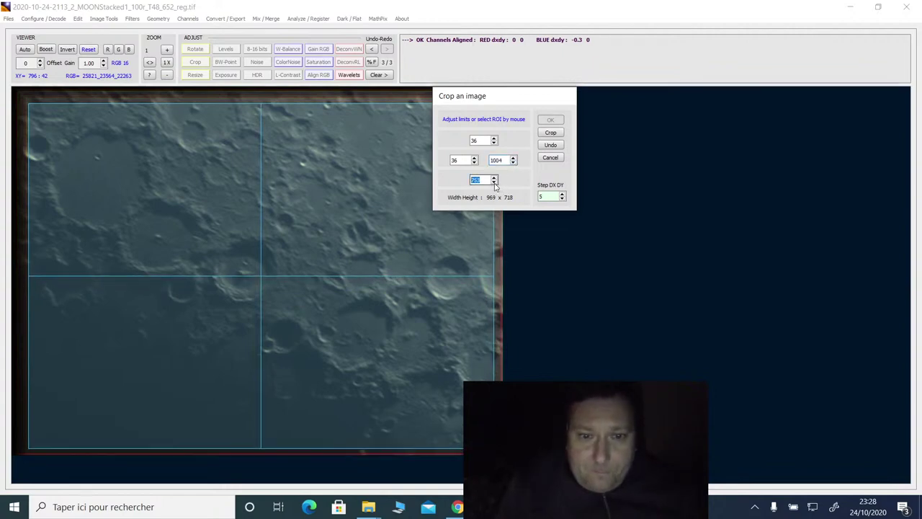
click(494, 183)
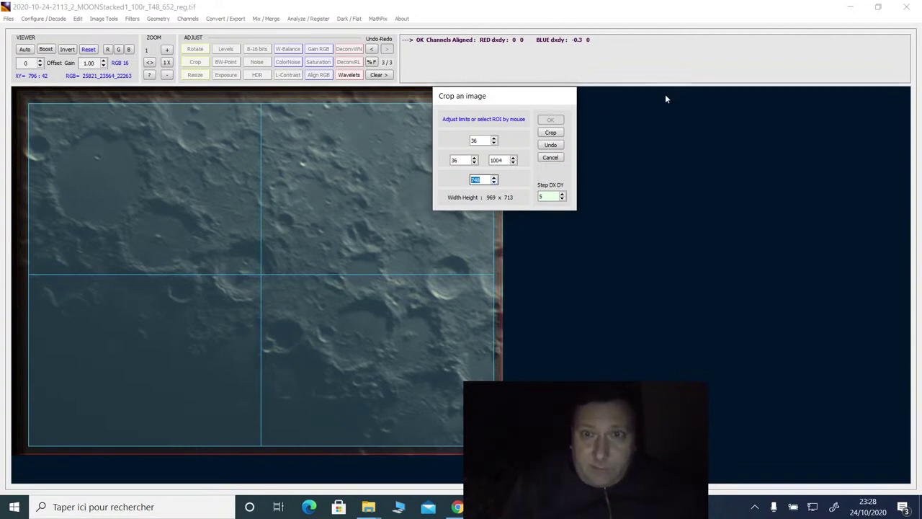
click(550, 133)
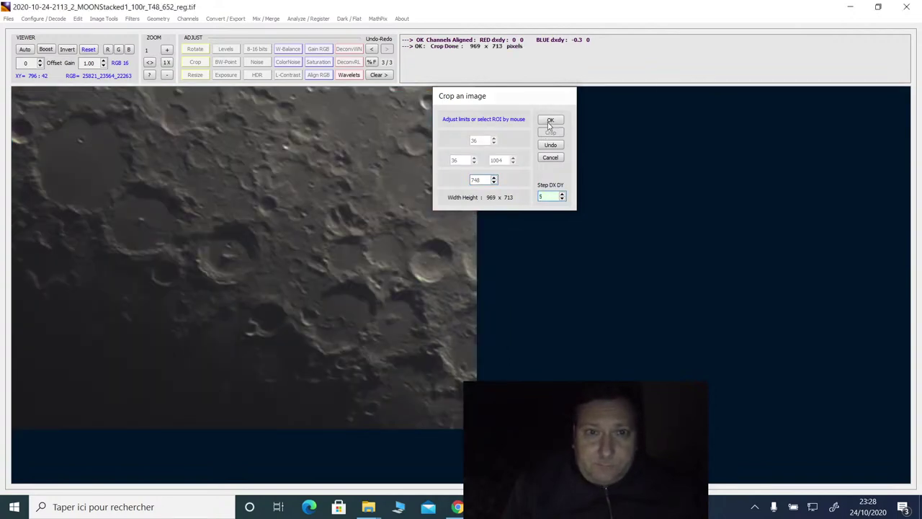
click(549, 121)
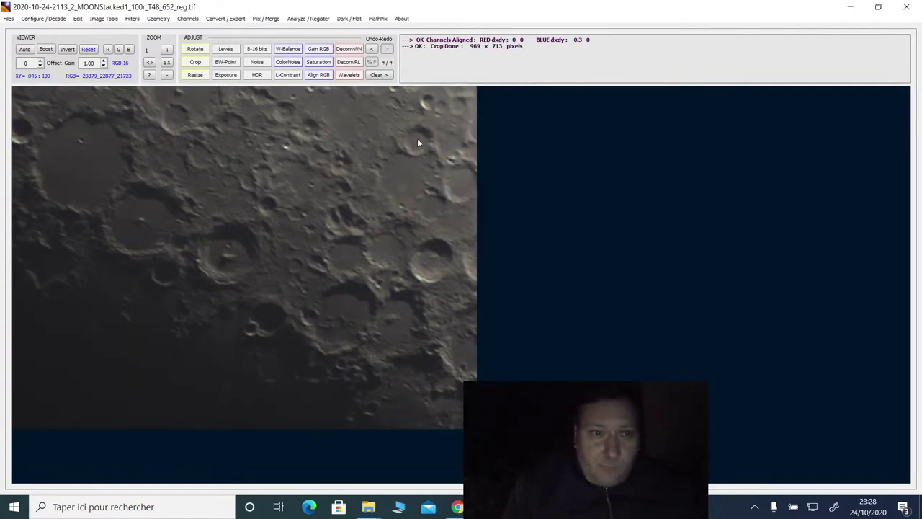
Step: Try to enlarge the cropped image by a factor of 2.00 with INTER_CUBIC interpolation
click(195, 76)
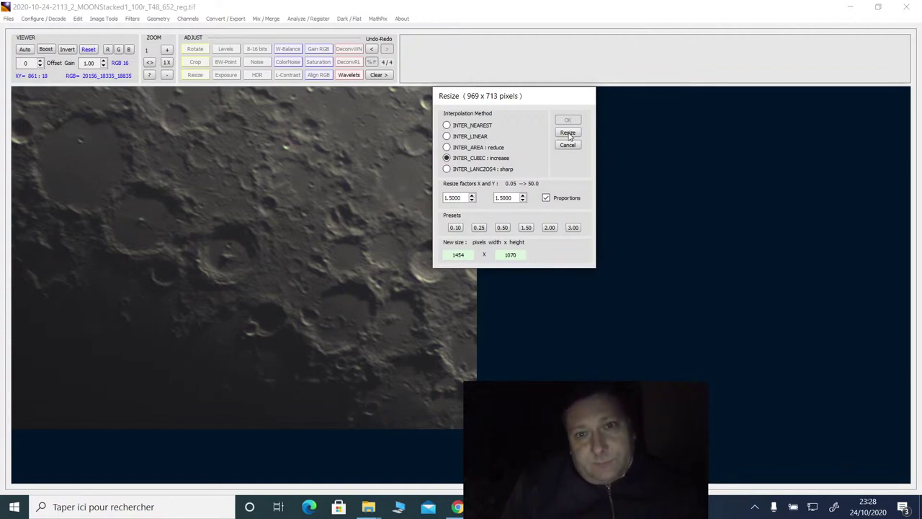
click(550, 228)
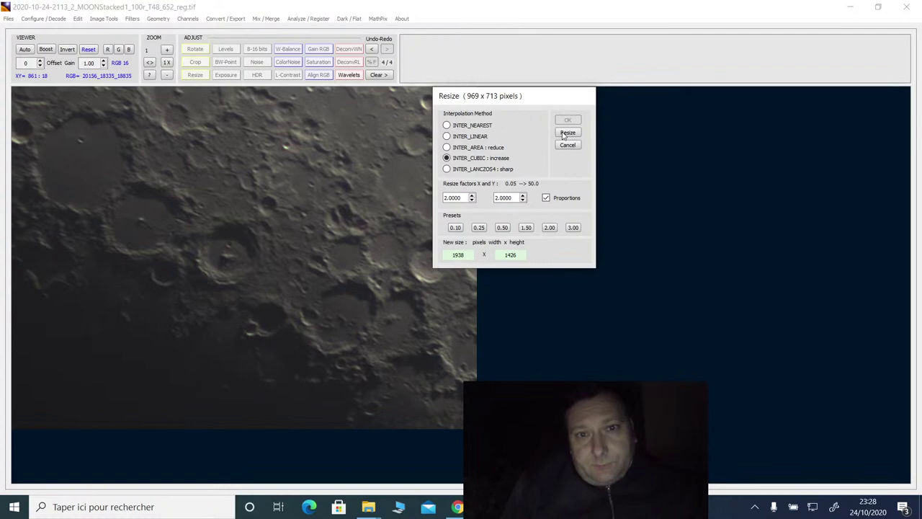
click(568, 133)
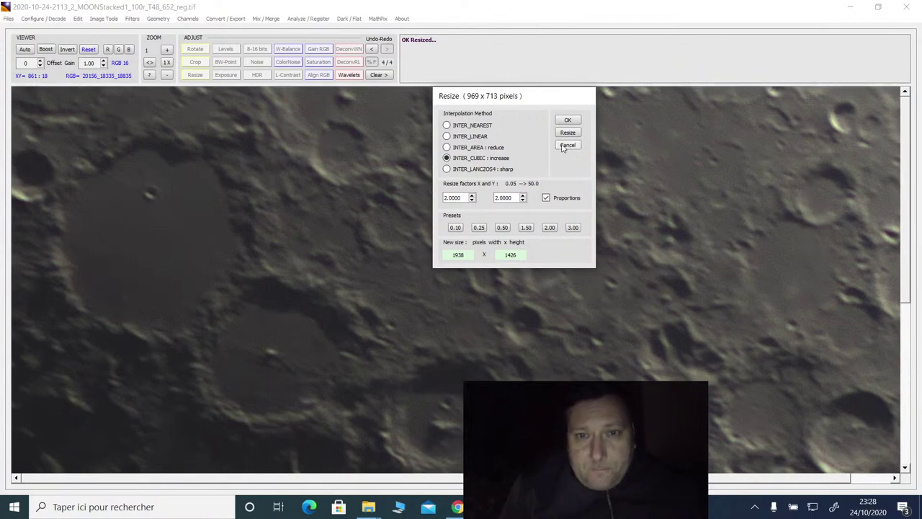
click(566, 145)
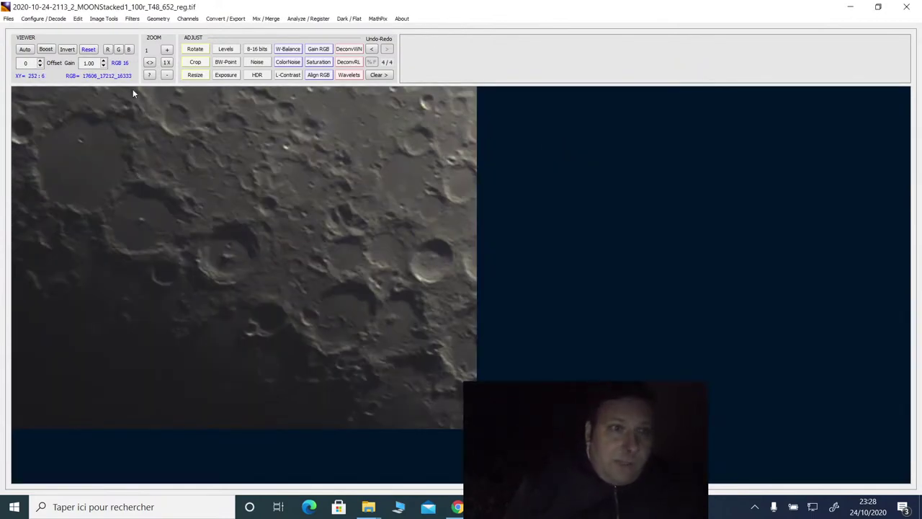
click(12, 21)
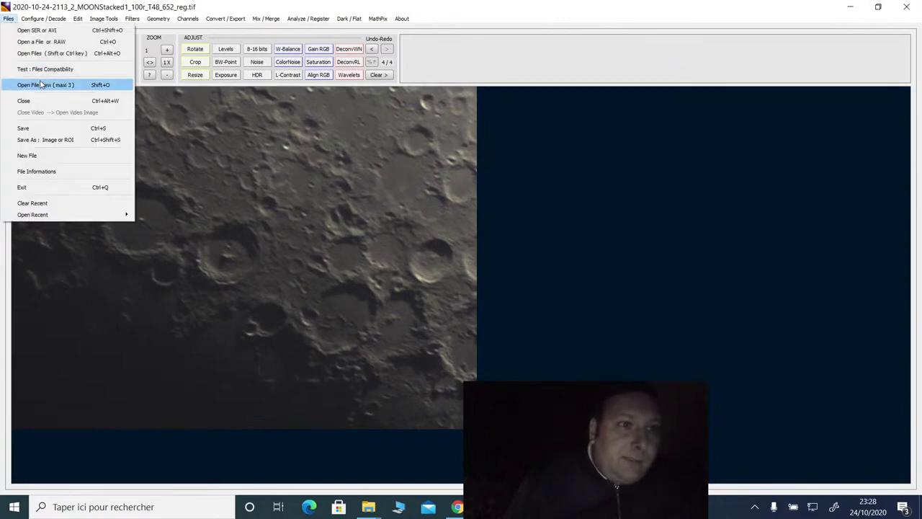
click(39, 140)
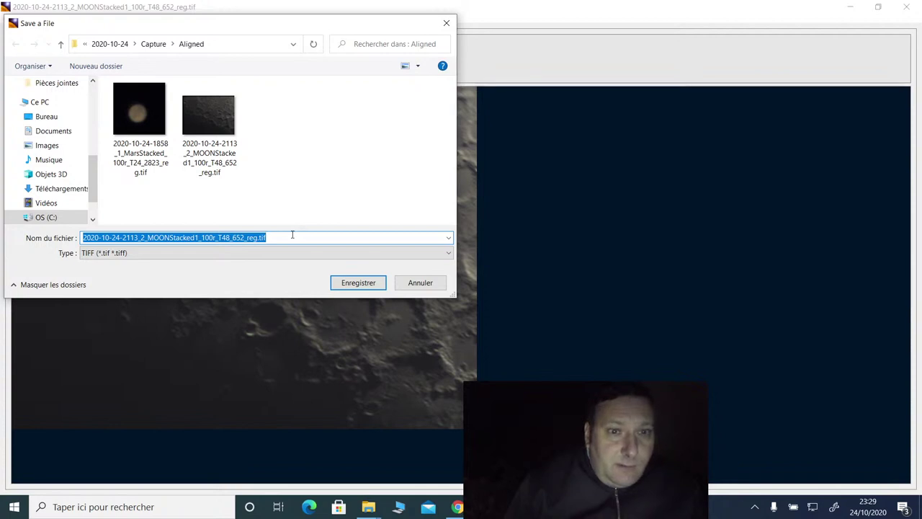
click(258, 237)
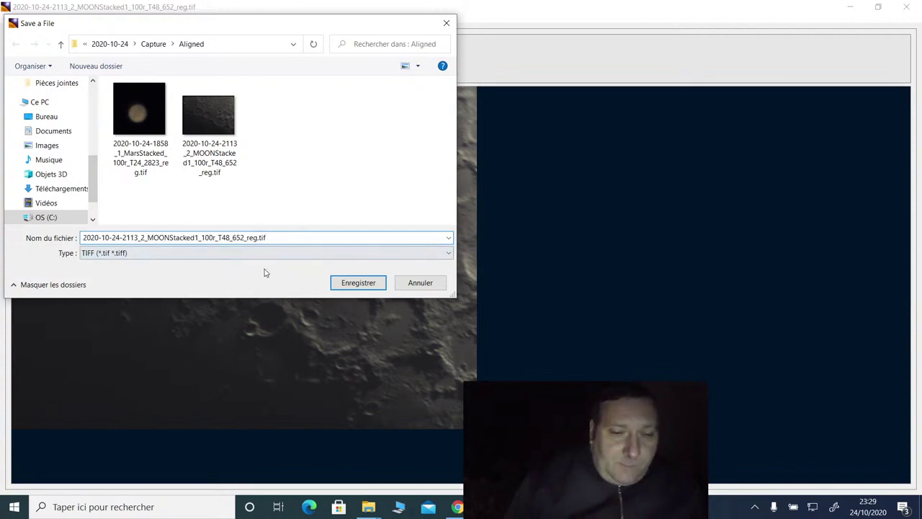
text(2)
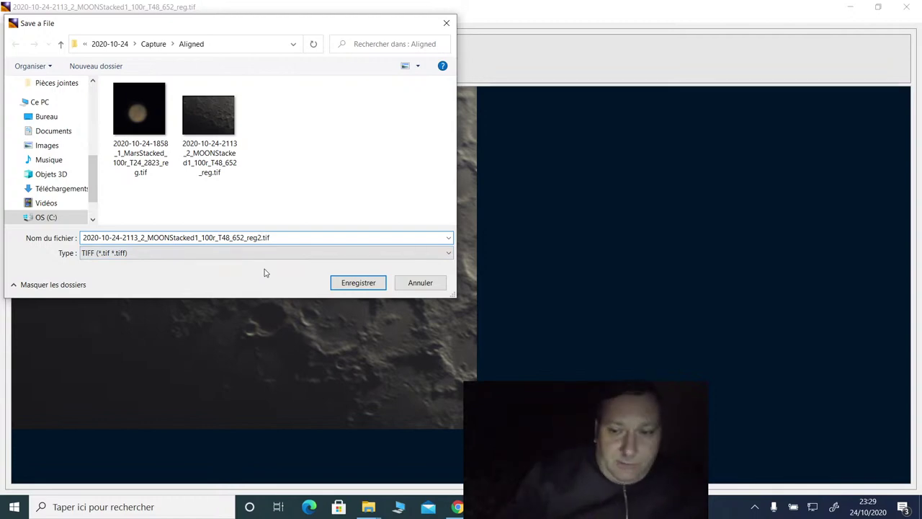
key(Return)
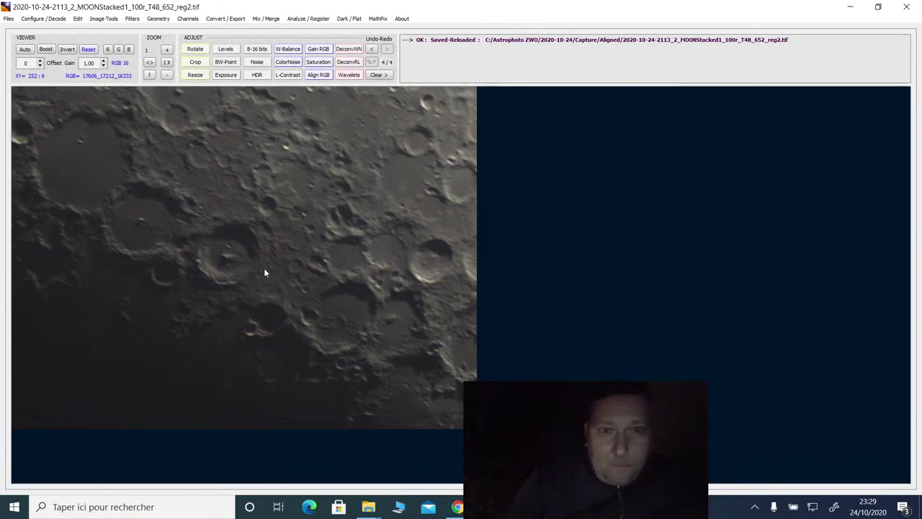
Step: Switch to File Explorer and open the saved reg2.tif Moon image from 2020-10-24, Capture, Aligned in the photo viewer
click(369, 507)
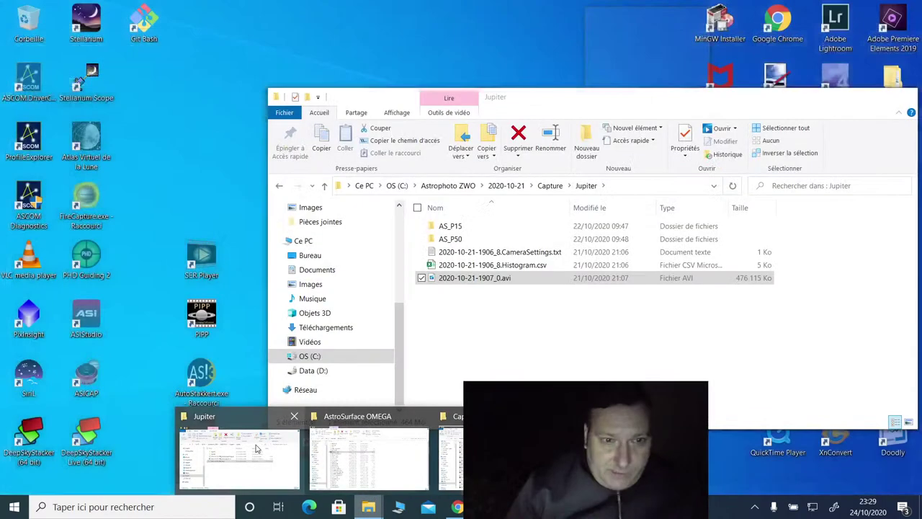
click(256, 448)
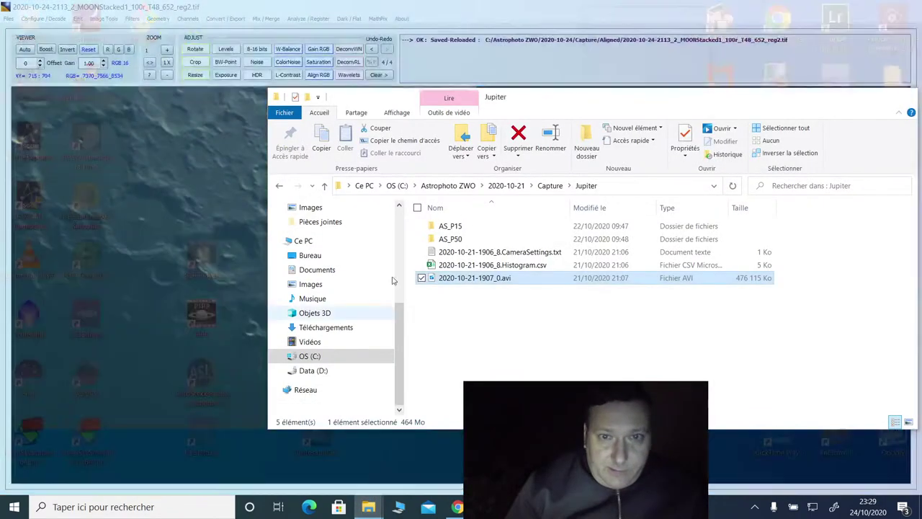
click(464, 186)
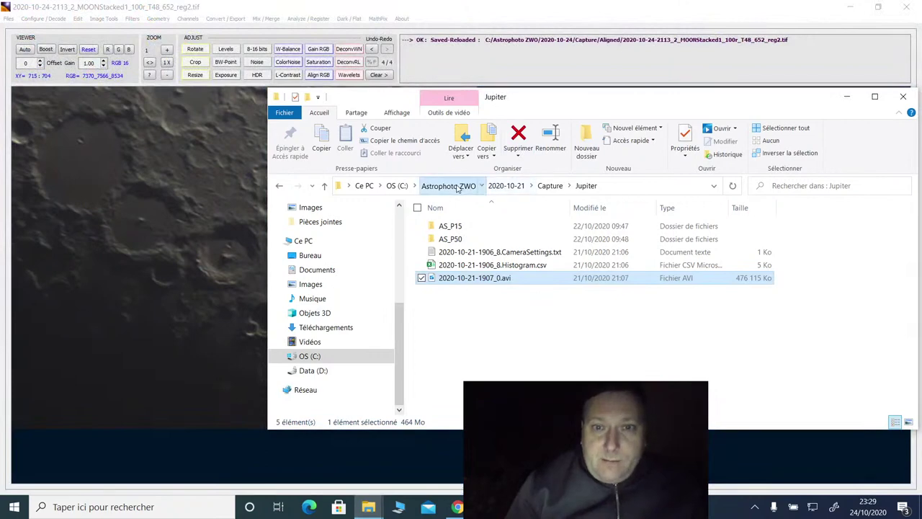
click(513, 247)
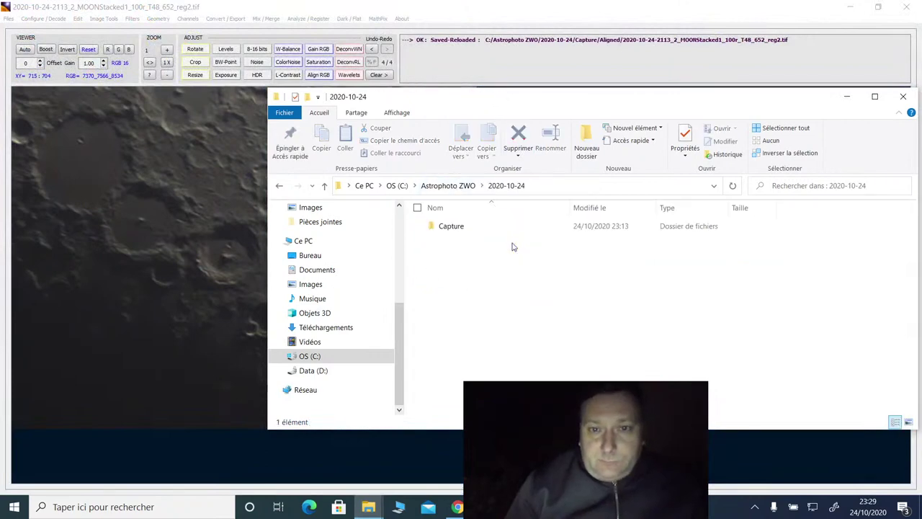
double_click(462, 228)
double_click(453, 226)
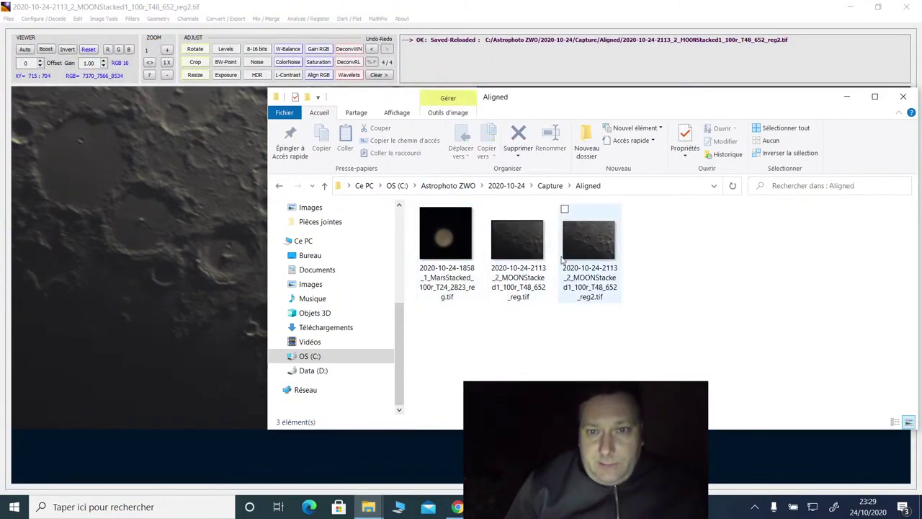
double_click(583, 247)
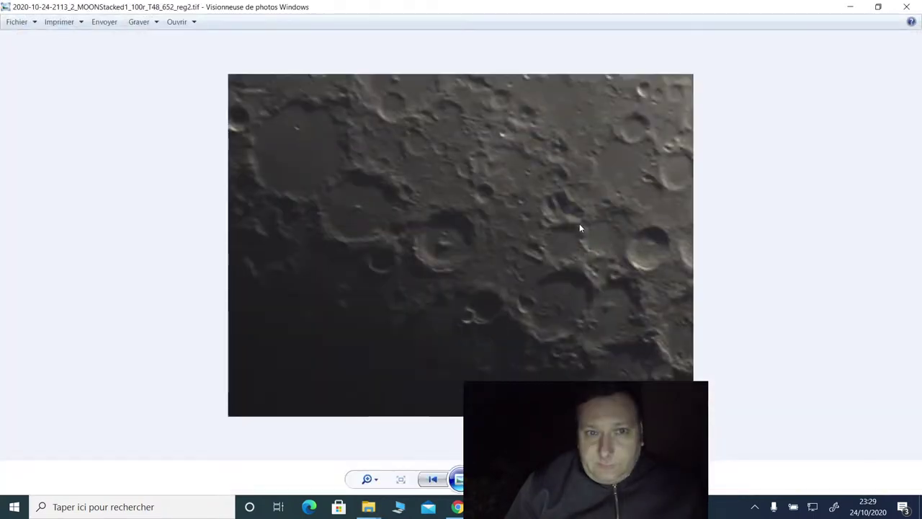
Step: Examine the saved crater image at a larger magnification and close the photo viewer
click(367, 479)
drag(377, 481, 375, 472)
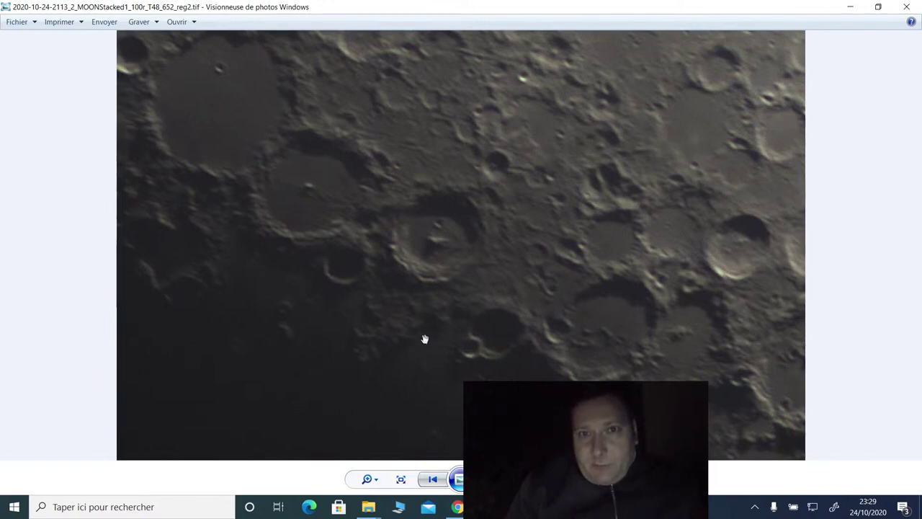
click(908, 8)
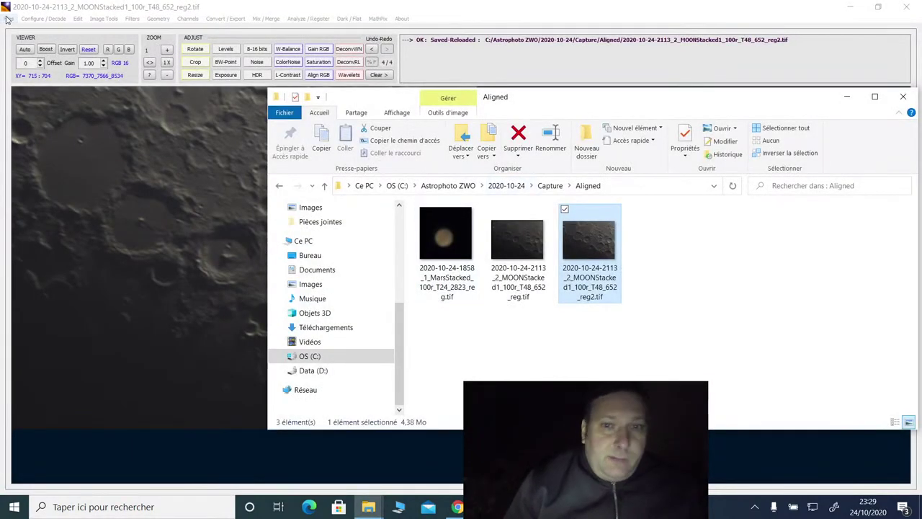
click(549, 185)
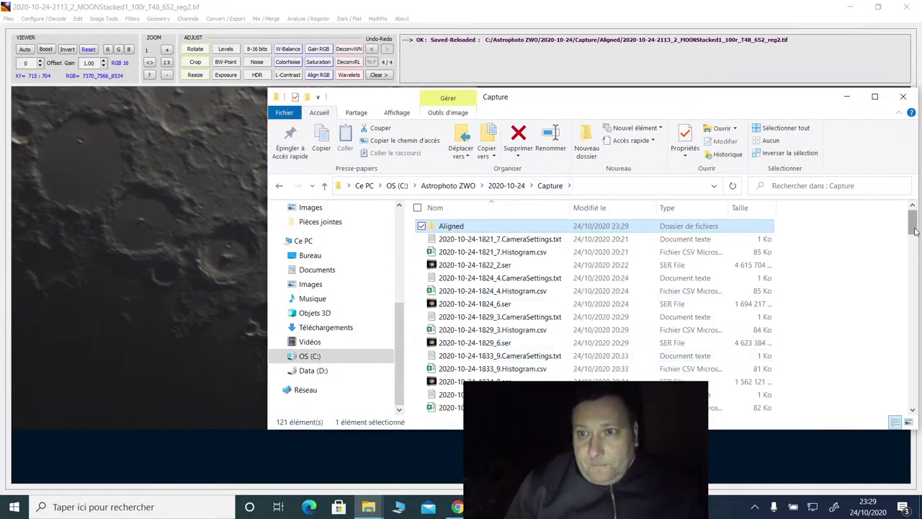
drag(915, 230, 916, 382)
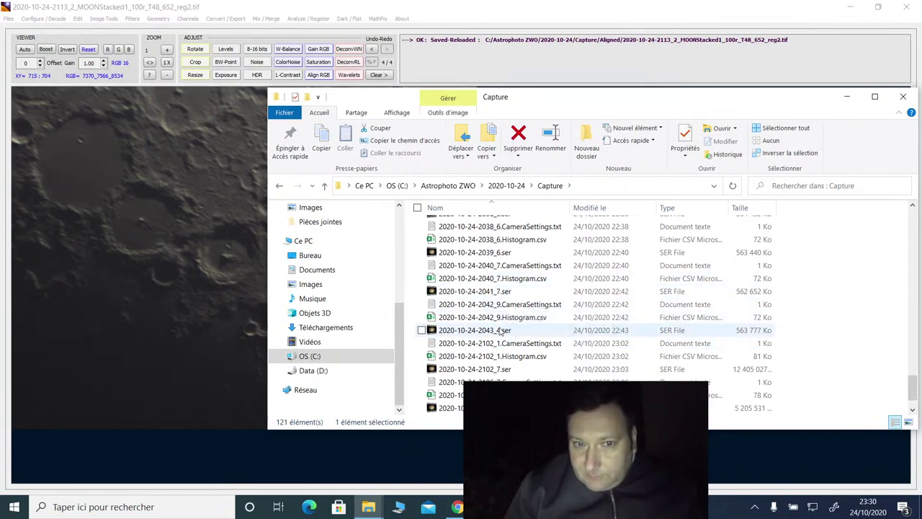
click(500, 332)
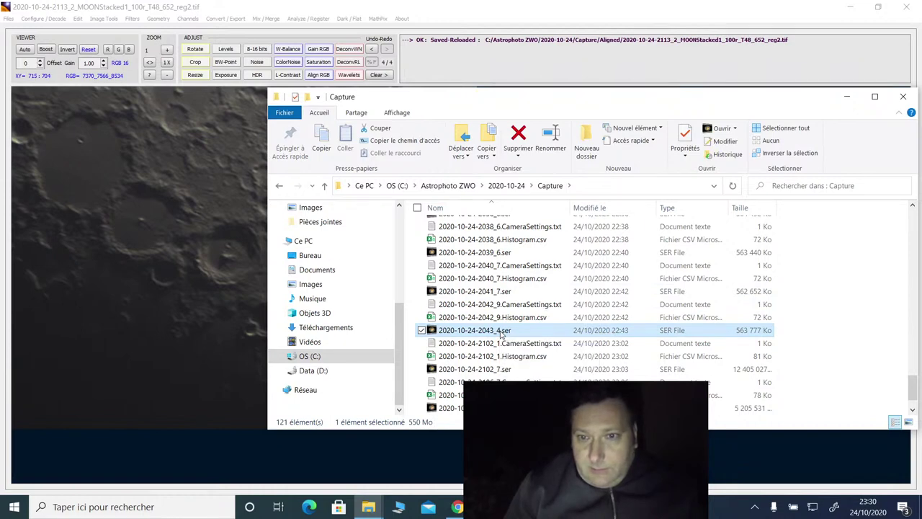
click(503, 331)
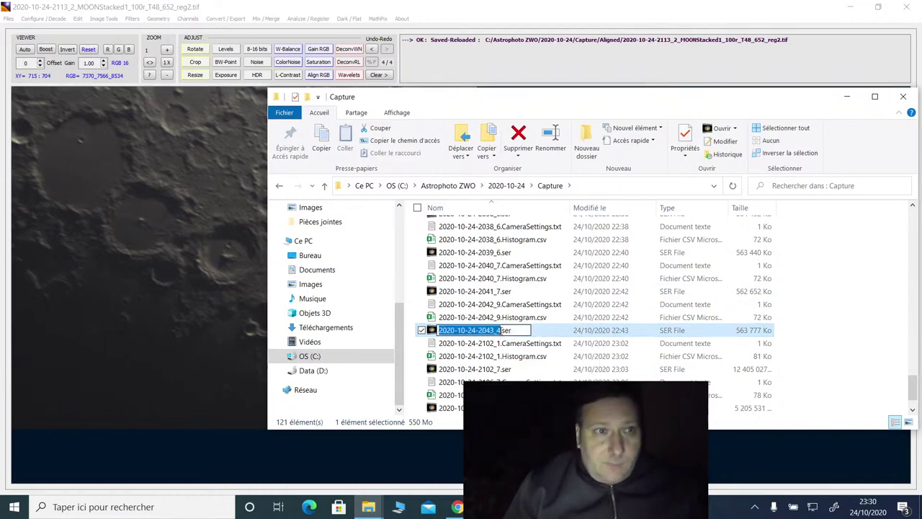
click(798, 355)
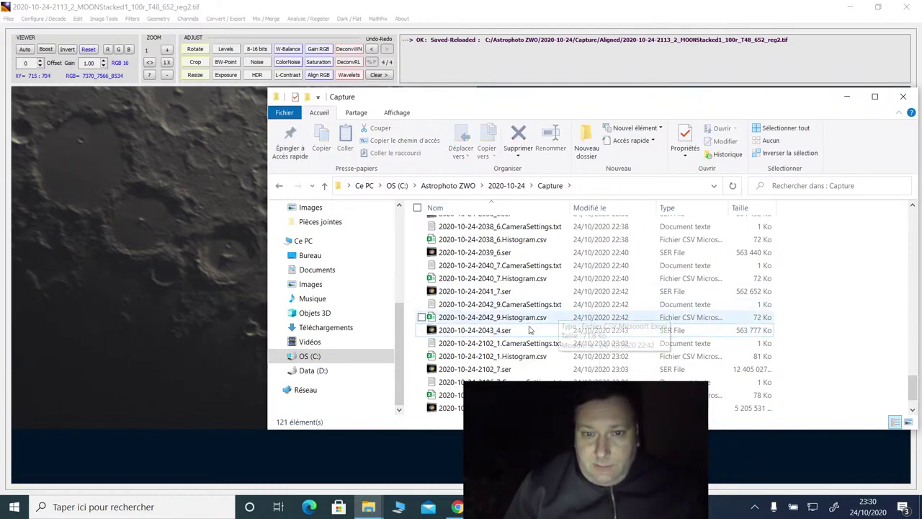
drag(507, 332, 166, 285)
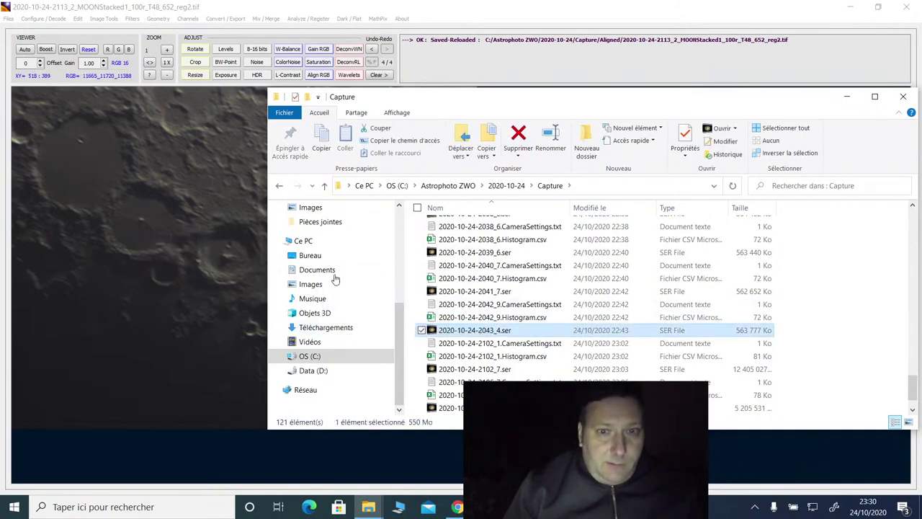
click(502, 332)
click(502, 331)
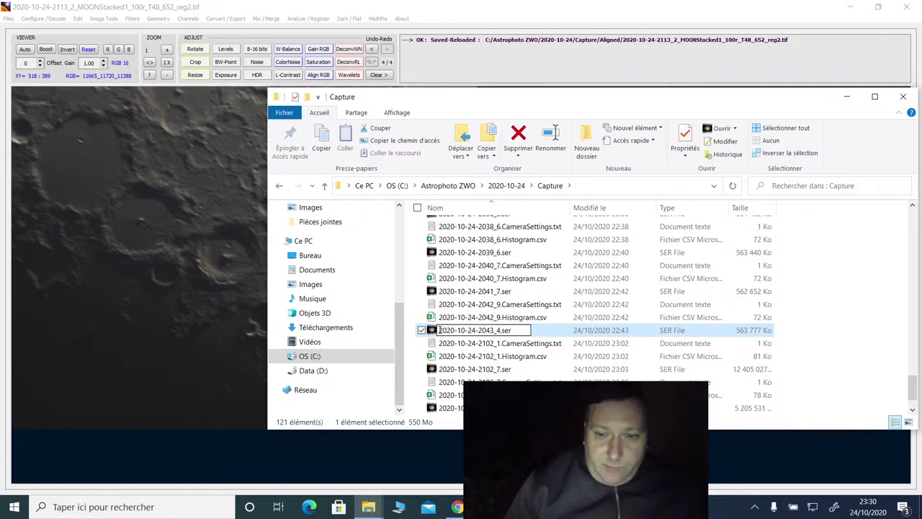
text(MARS)
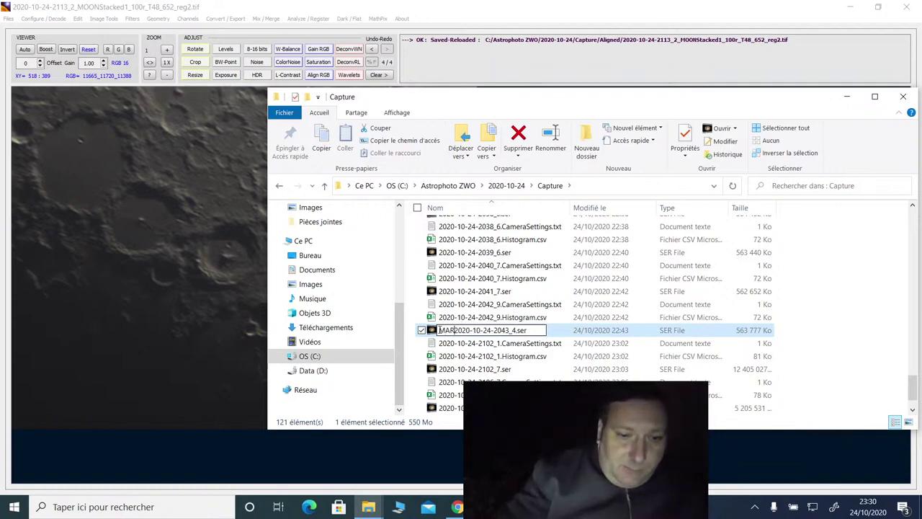
key(Return)
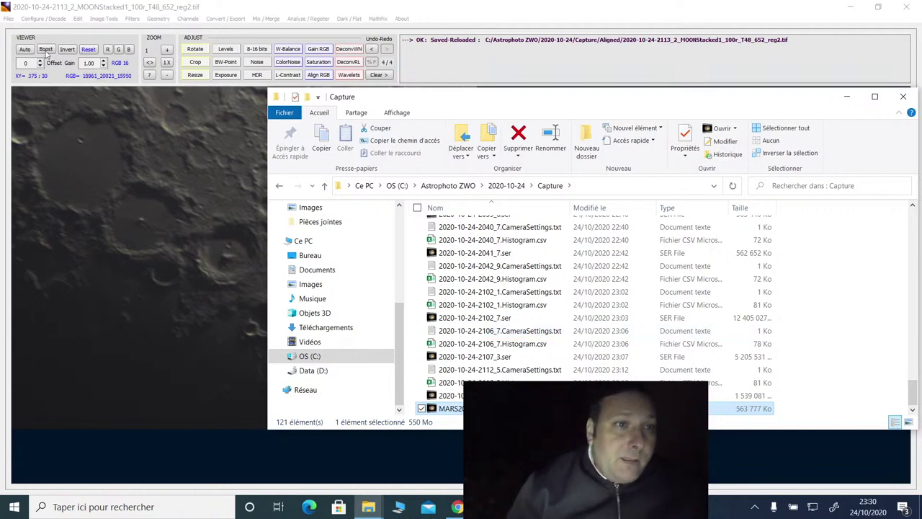
click(8, 20)
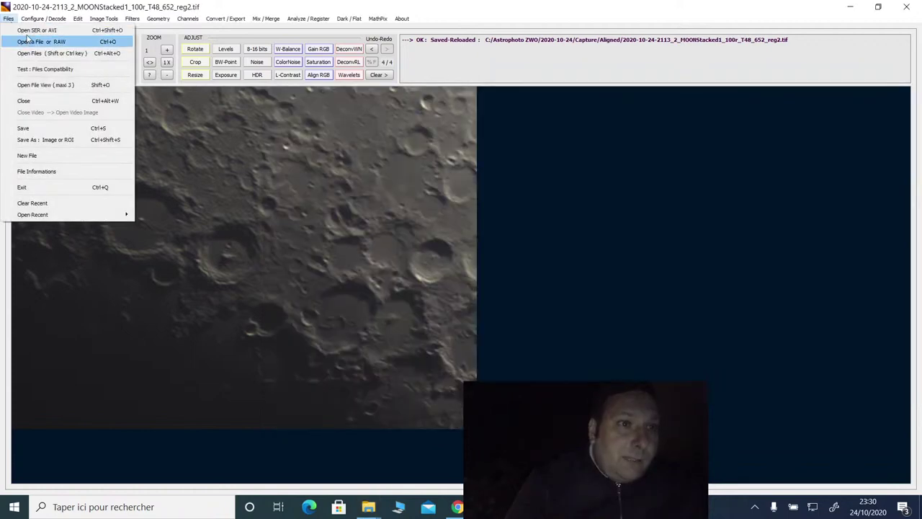
click(21, 41)
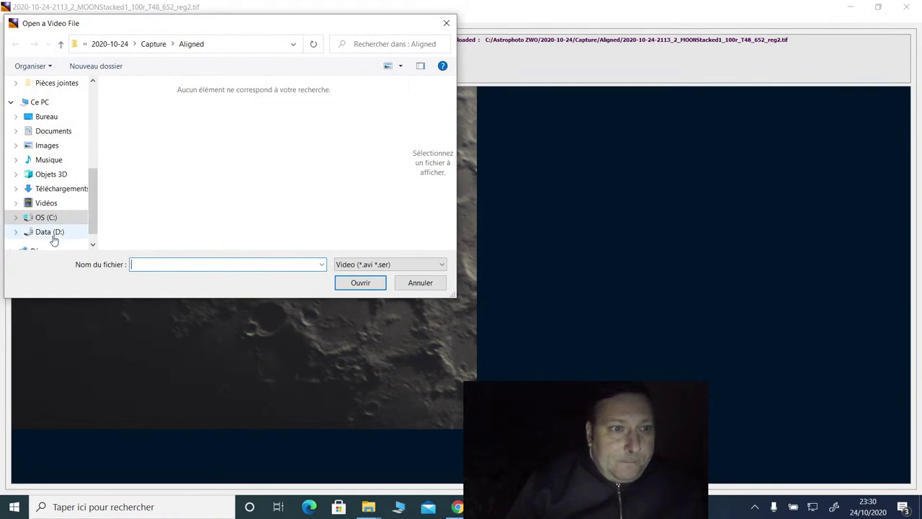
click(55, 219)
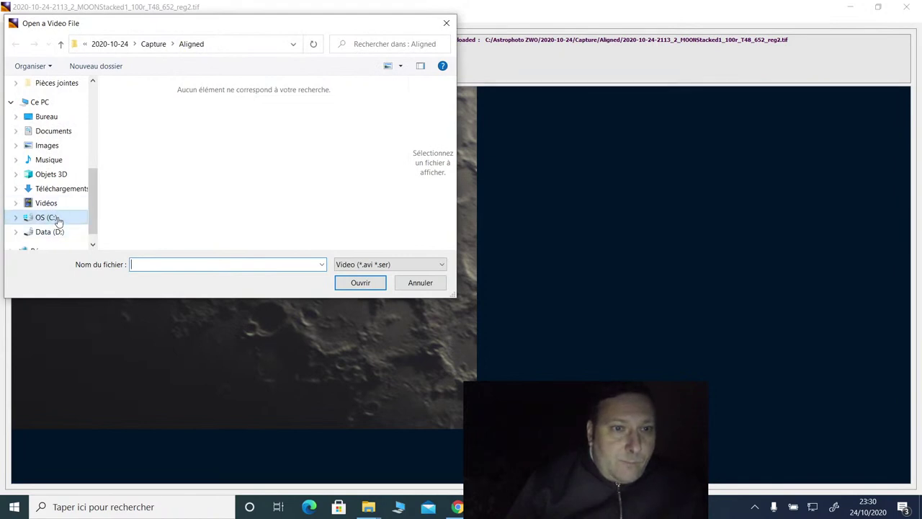
double_click(169, 127)
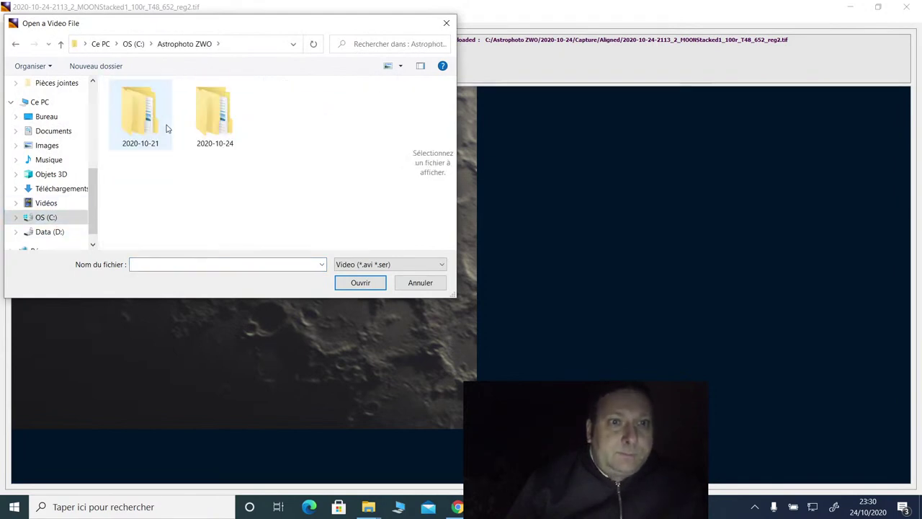
double_click(210, 115)
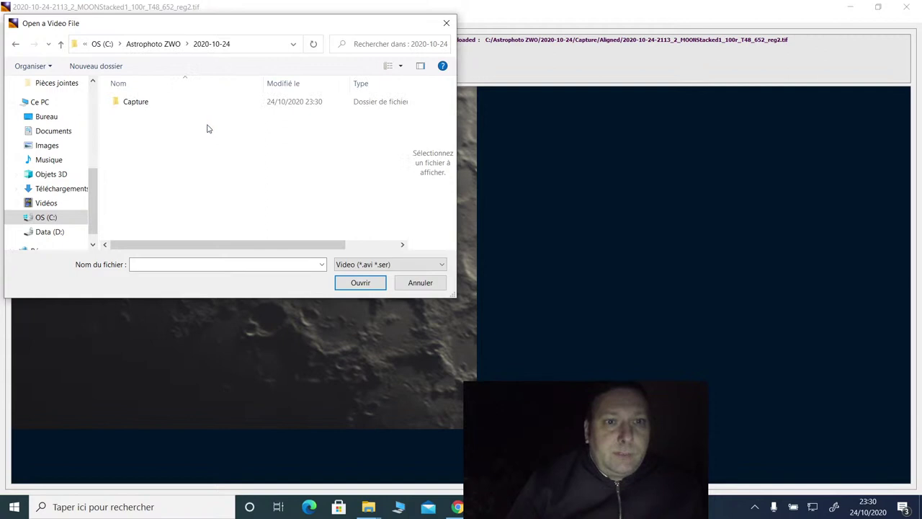
double_click(144, 105)
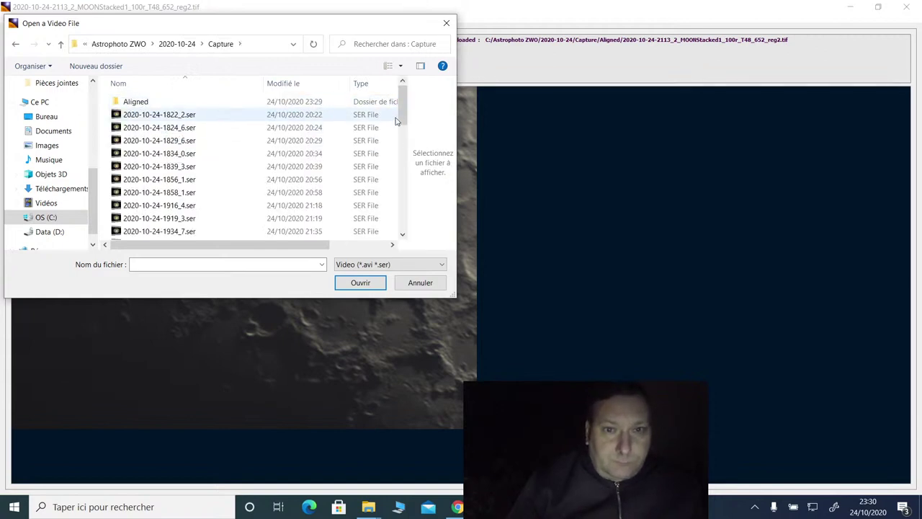
drag(400, 115, 401, 237)
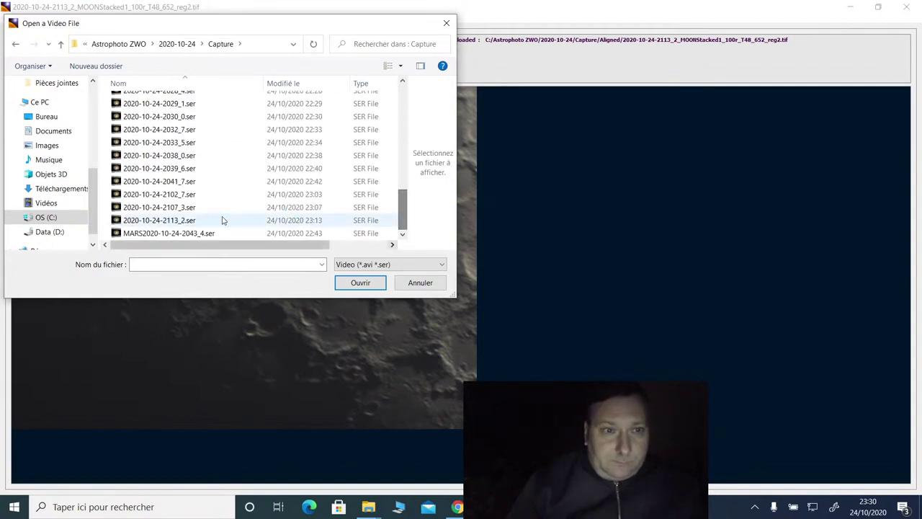
click(199, 233)
click(360, 283)
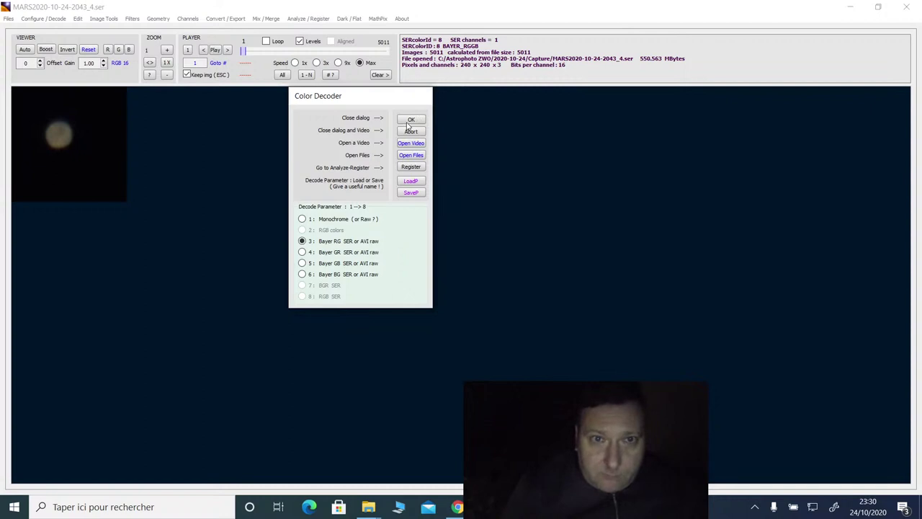
Step: Go from the Color Decoder to Analyze and Register for the Mars video, keeping Bayer RG decoding
click(410, 167)
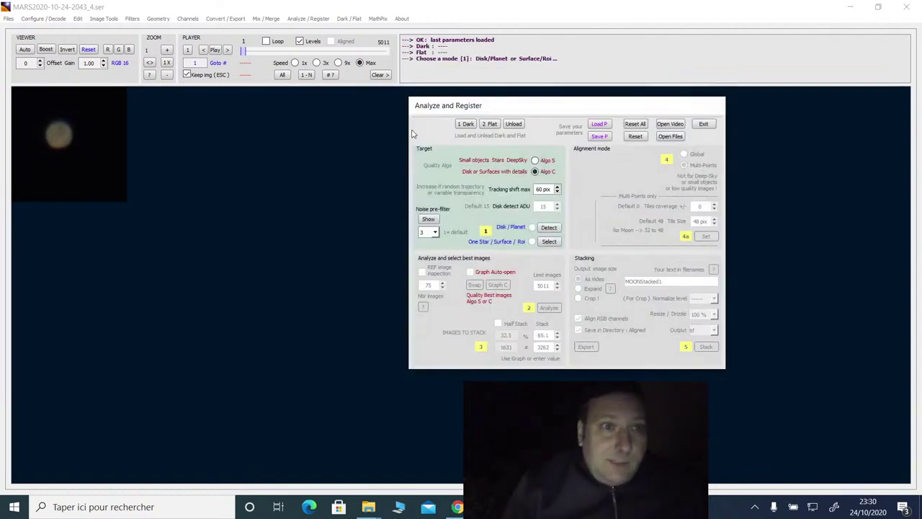
click(166, 50)
click(166, 50)
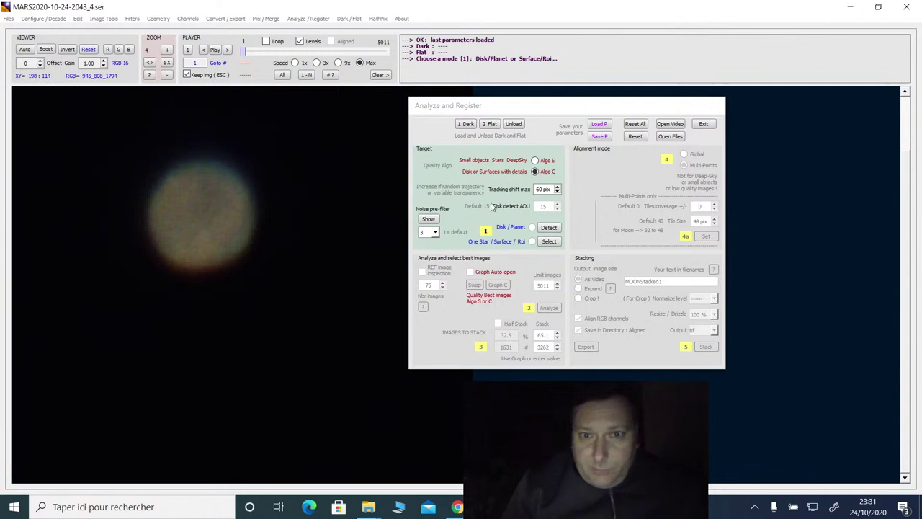
Step: Try to detect and select Mars as a Disk/Planet target, previewing the noise pre-filter at level 3
click(529, 229)
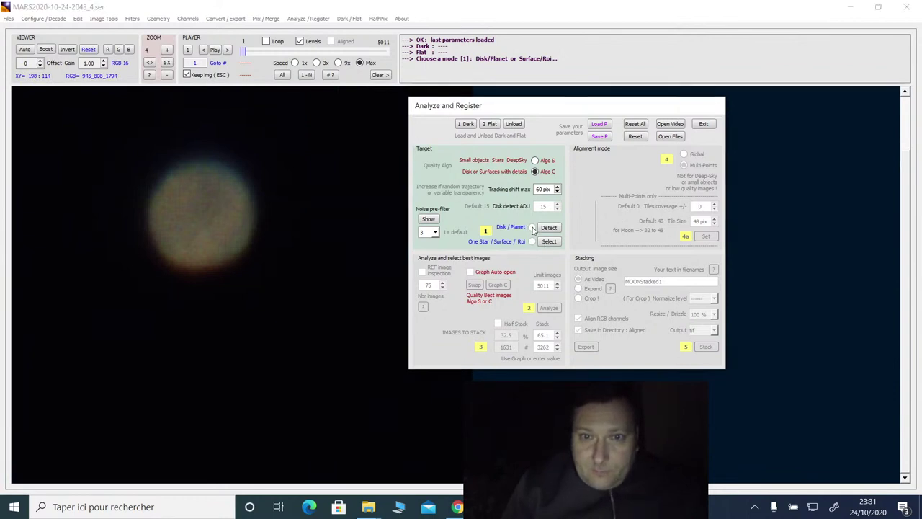
click(548, 228)
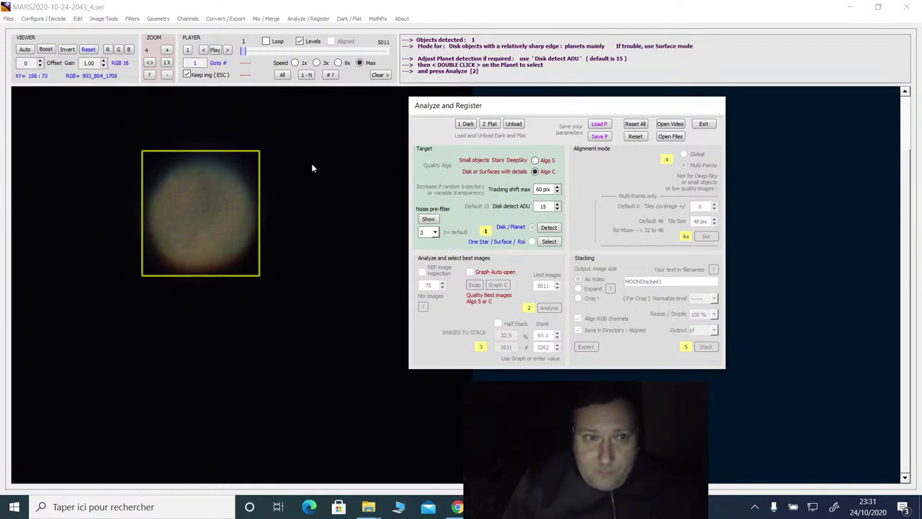
click(123, 142)
double_click(238, 207)
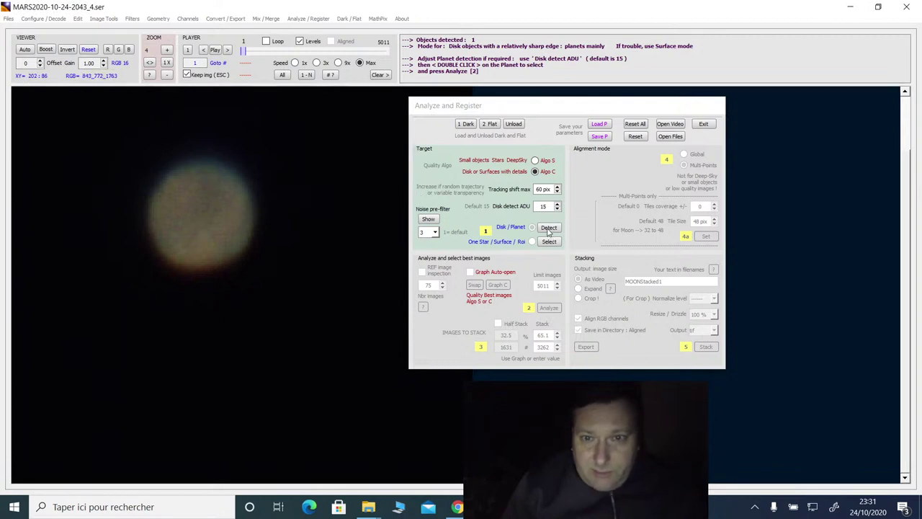
click(429, 219)
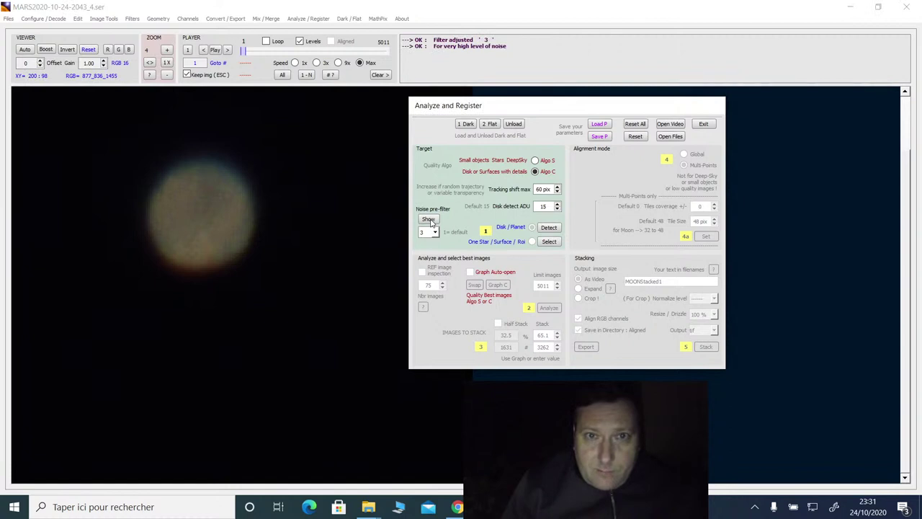
click(430, 220)
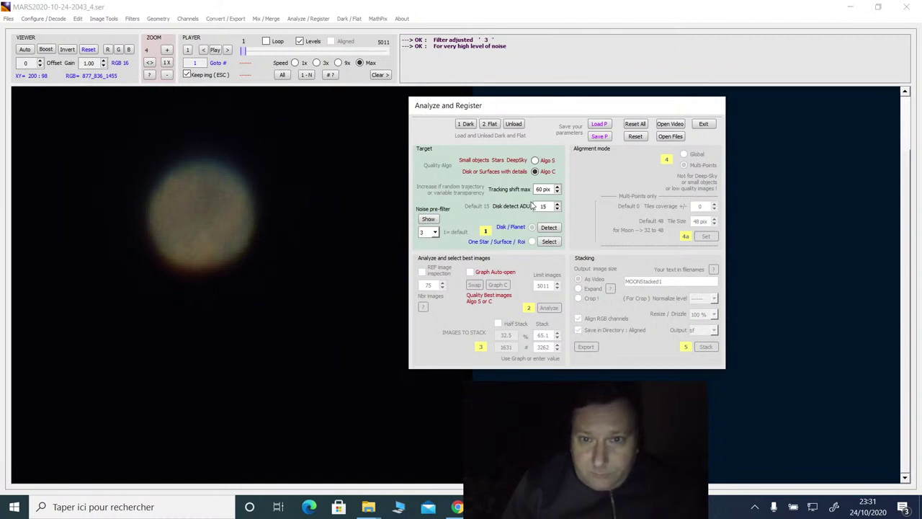
click(556, 229)
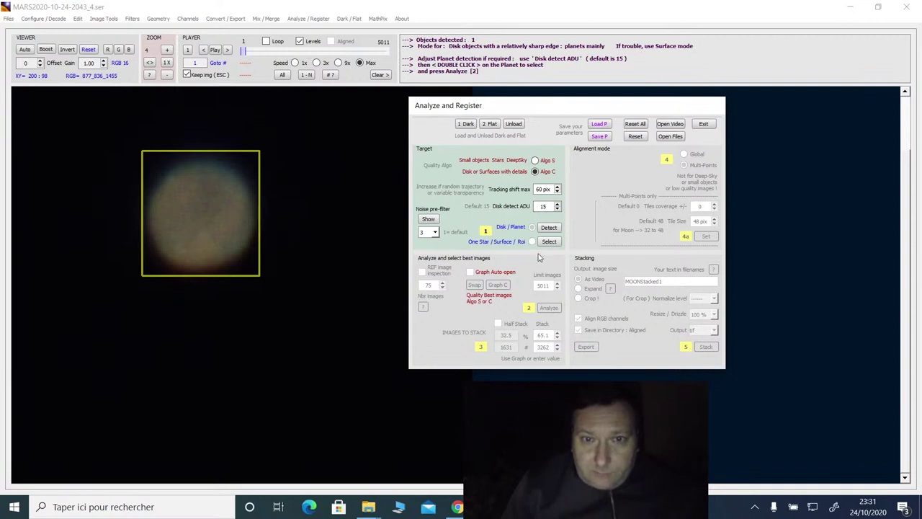
click(547, 242)
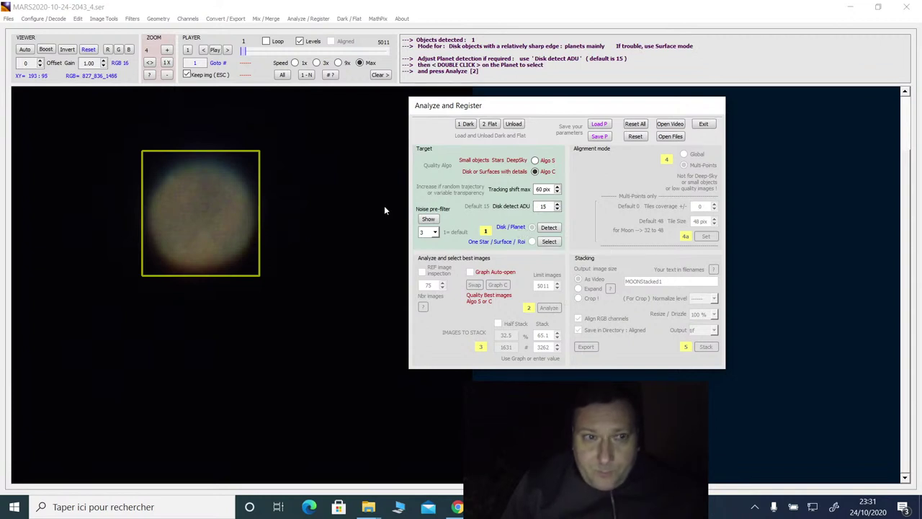
click(207, 196)
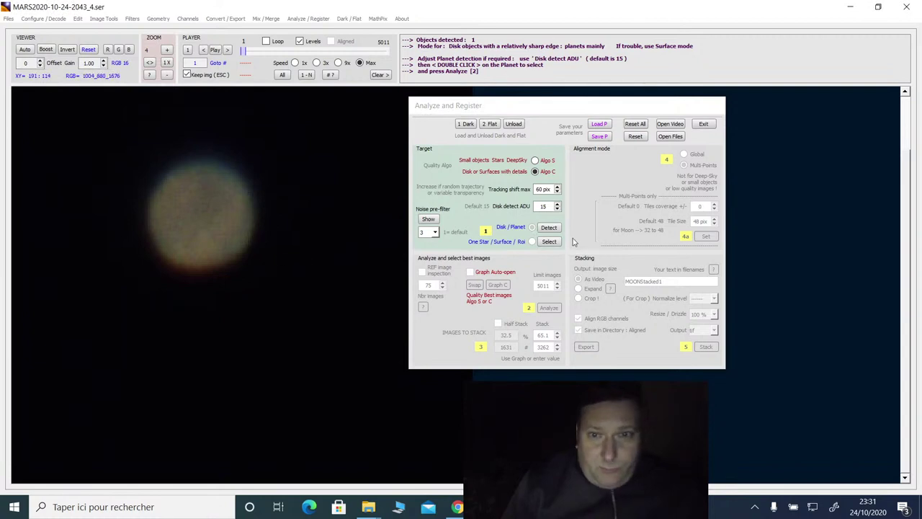
Step: Define a surface ROI of about 78 x 76 pixels around Mars and analyze the video images
click(550, 243)
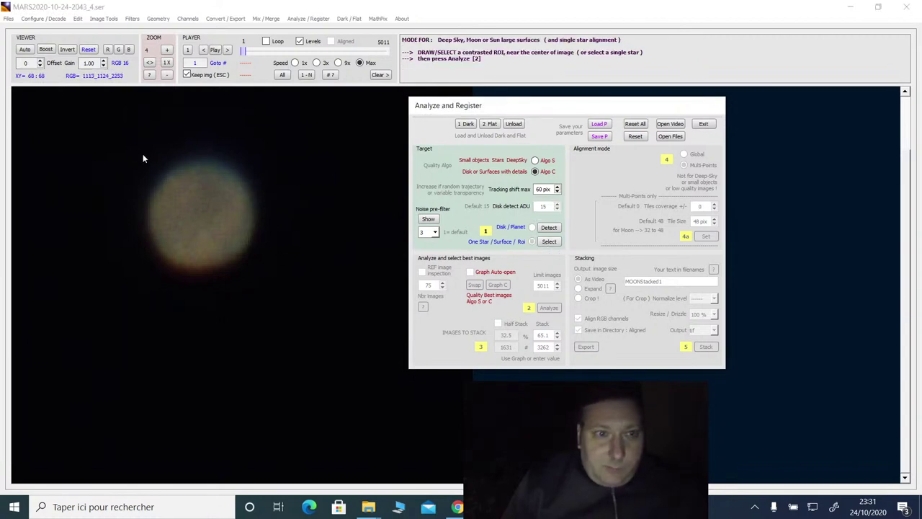
drag(121, 140, 271, 285)
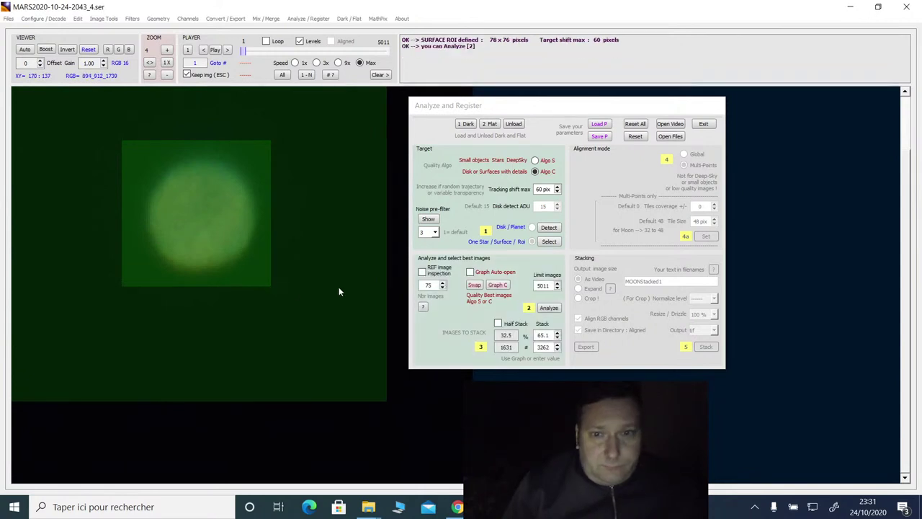
click(549, 308)
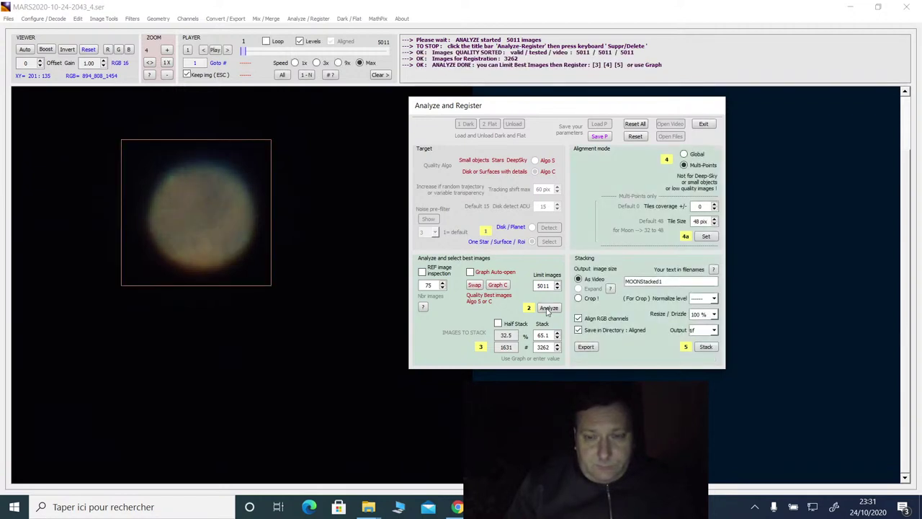
Step: Using the Algo C quality graph, limit the images to stack to the best 3443 (68.71 %)
click(497, 287)
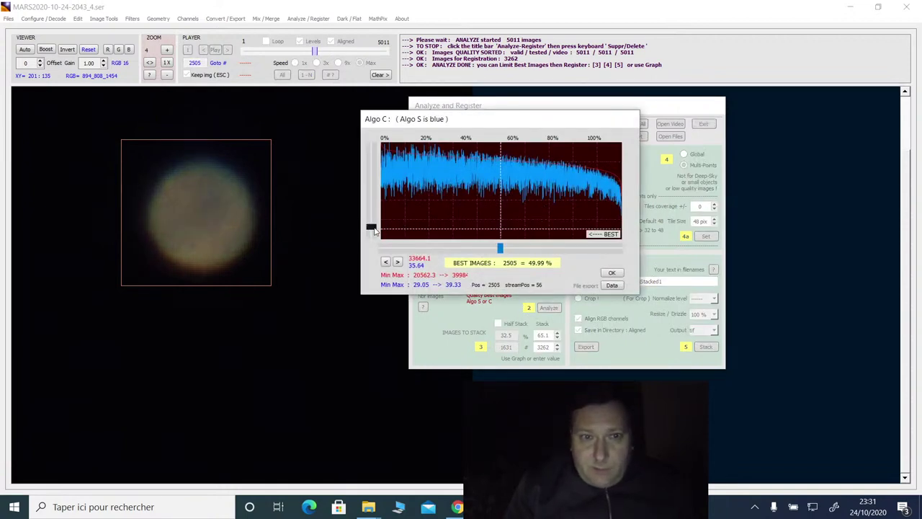
drag(373, 230, 371, 203)
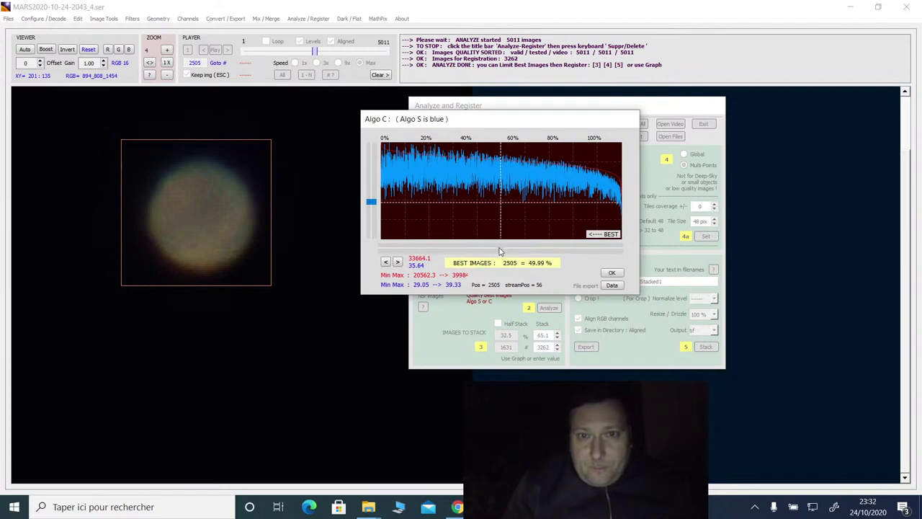
drag(500, 250, 549, 247)
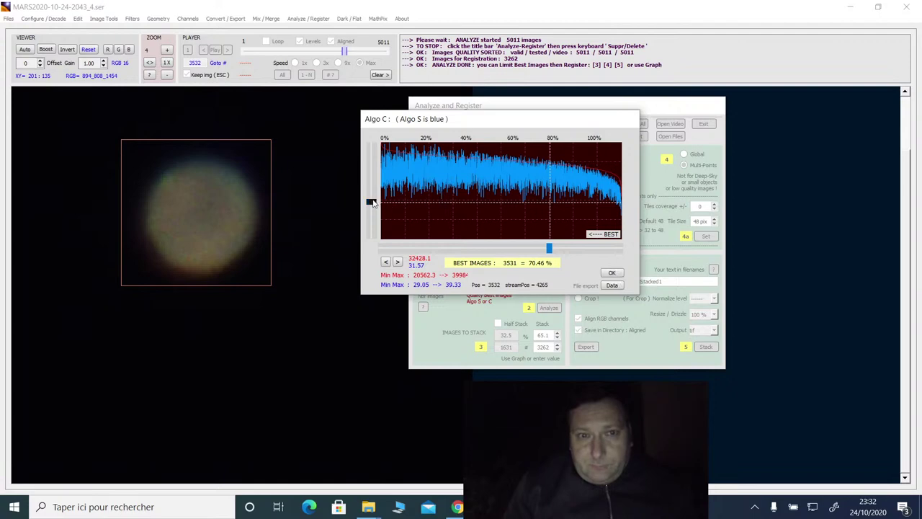
drag(370, 201, 376, 188)
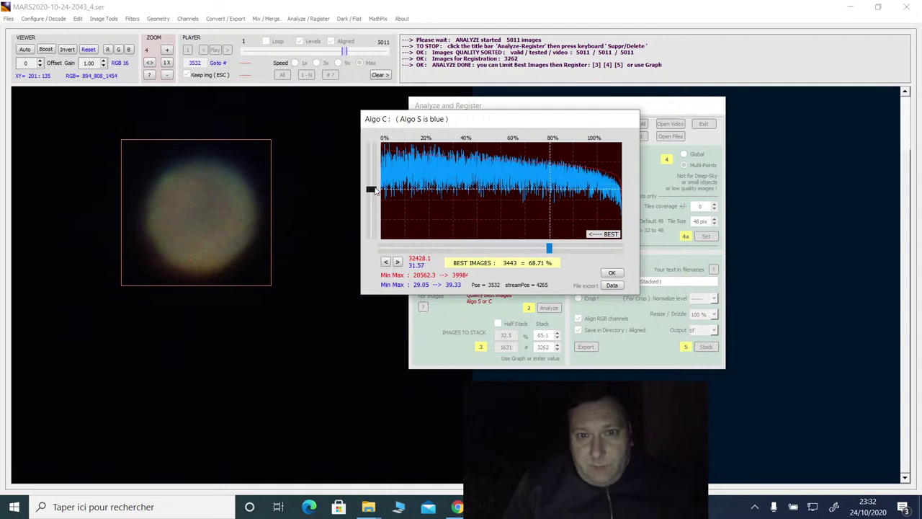
click(612, 272)
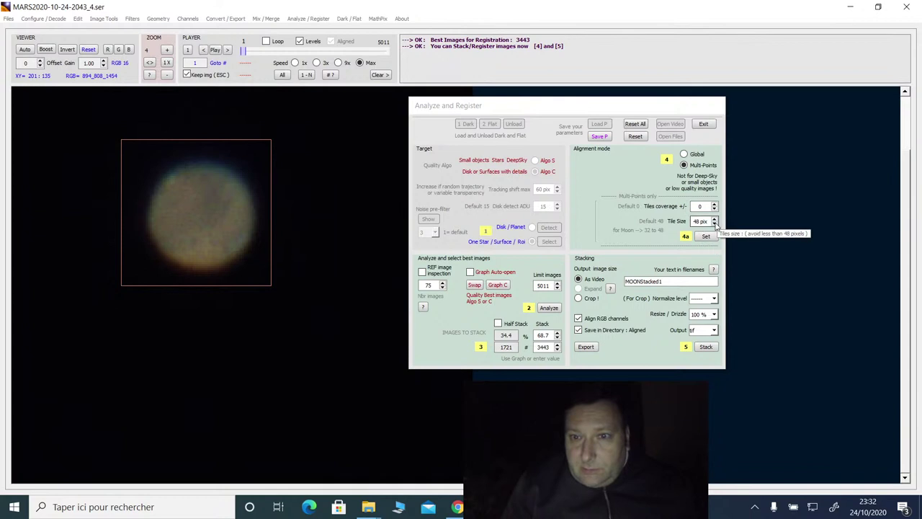
Step: Set the Multi-Points tile size to 24 pixels, place the alignment tiles on Mars and stack the selected images
click(714, 224)
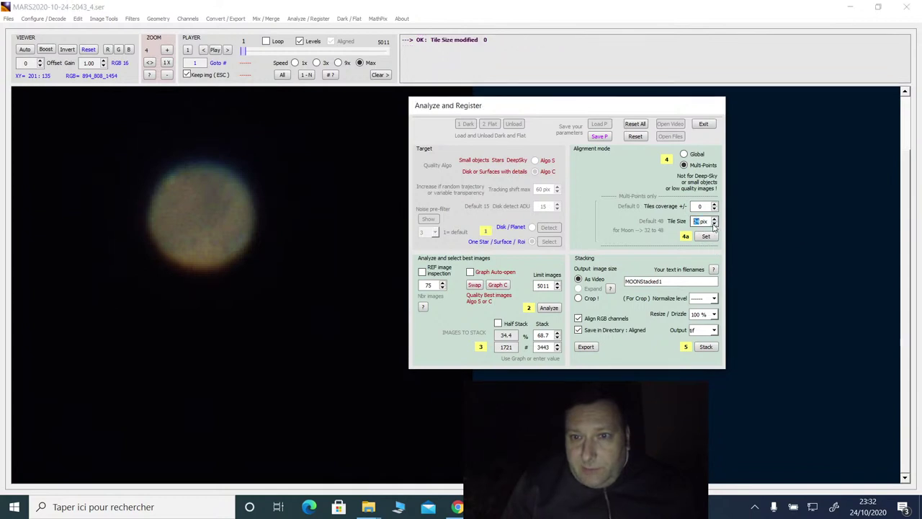
click(706, 236)
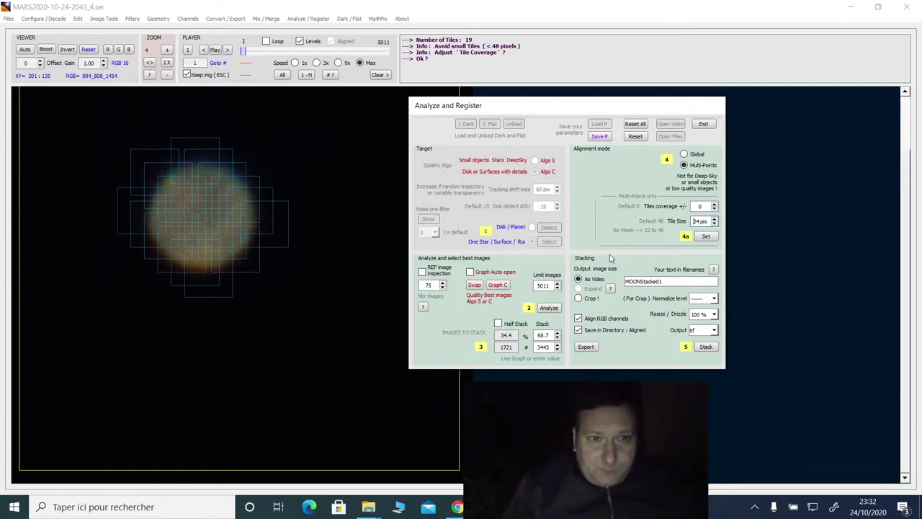
click(709, 349)
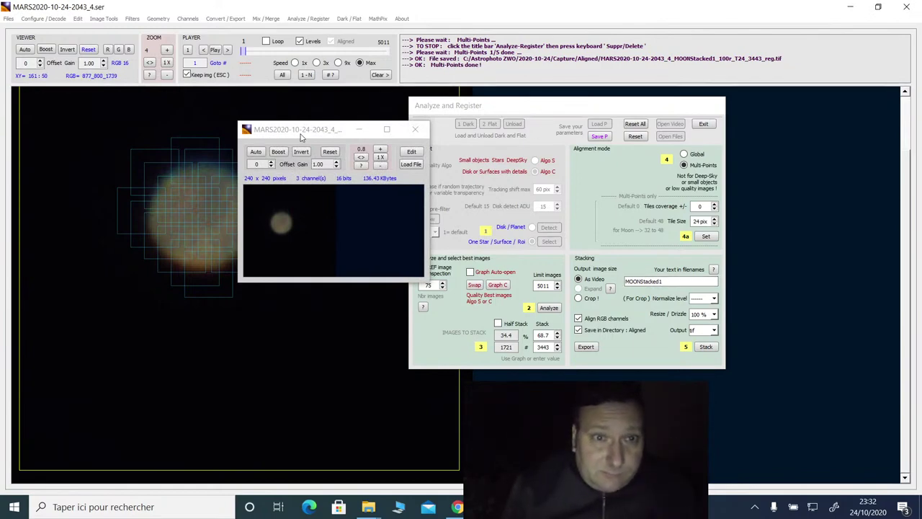
Step: Load the stacked Mars image for editing, closing Analyze and Register and the stack preview window
click(410, 152)
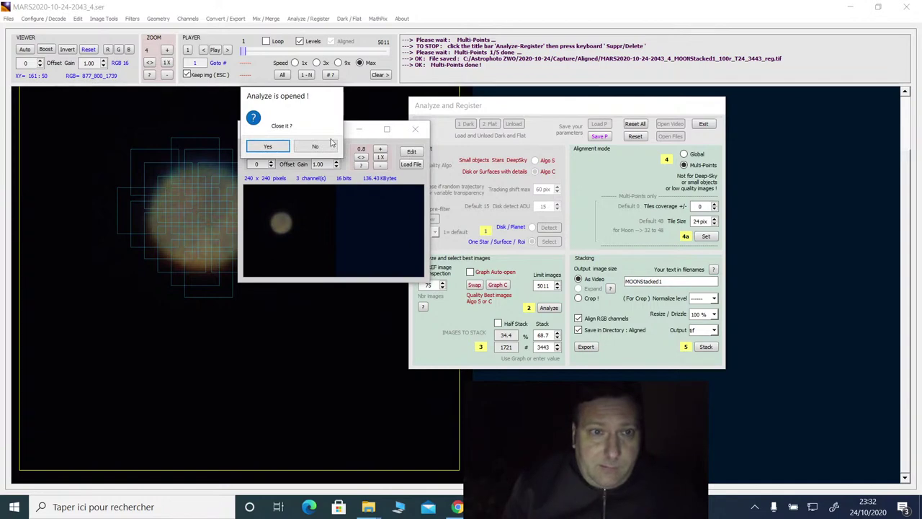
click(267, 147)
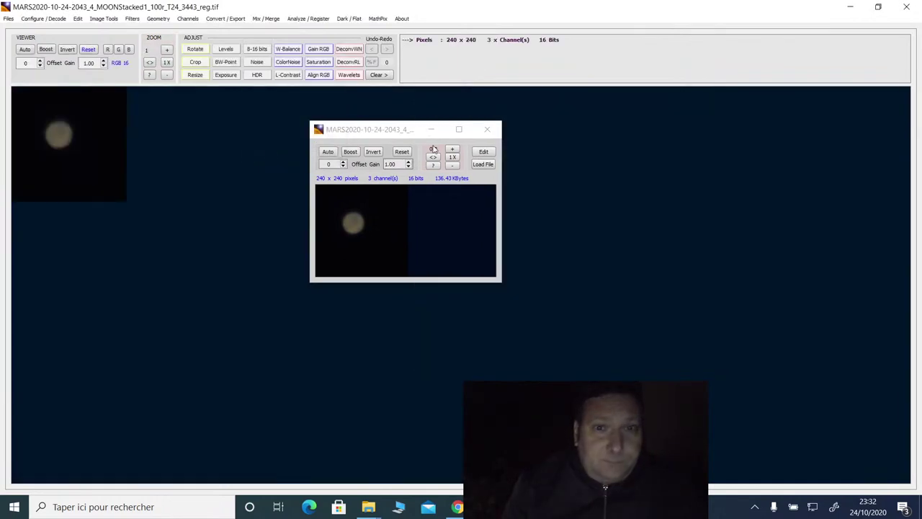
click(486, 130)
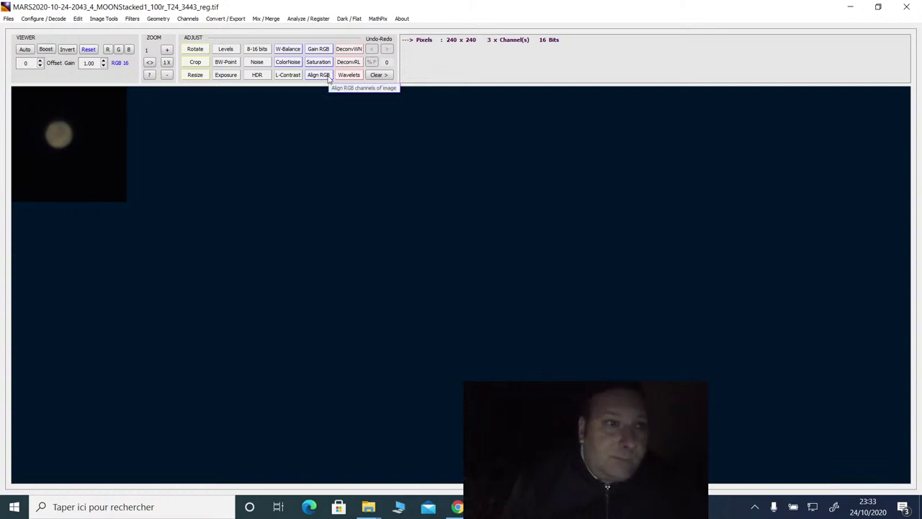
Step: Start Wavelets sharpening on the enlarged view of the stacked Mars image and lower the Wavelets HF size to 3
click(166, 49)
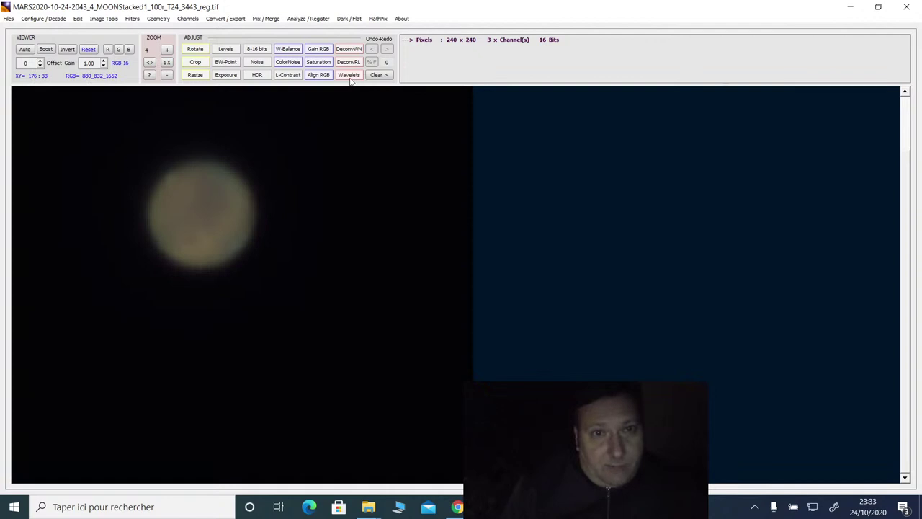
click(349, 75)
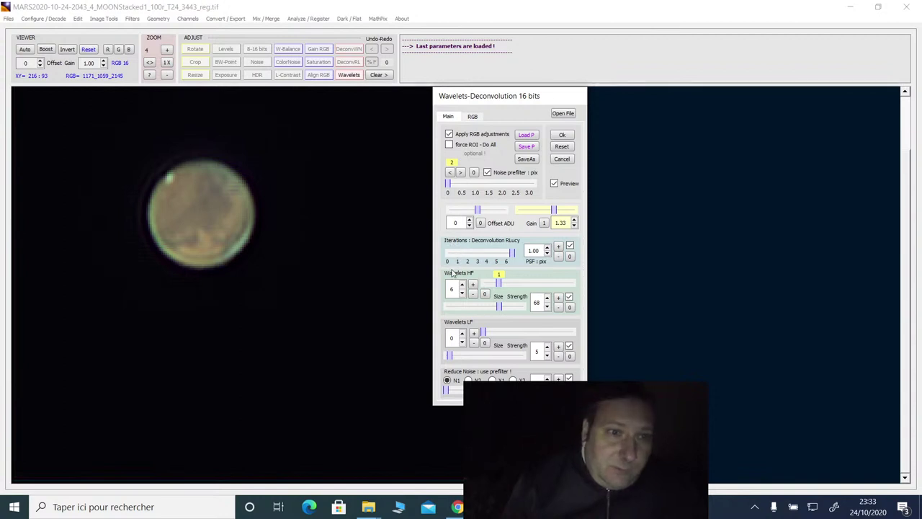
drag(498, 283, 494, 283)
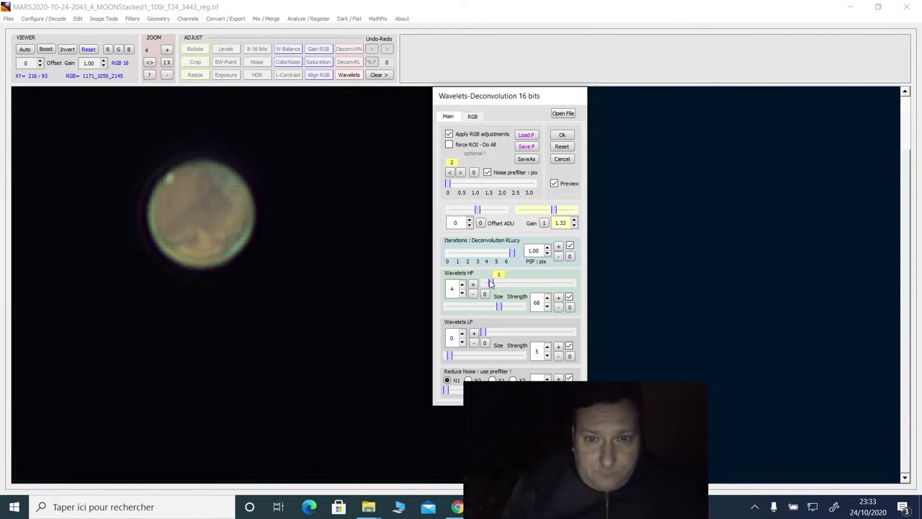
drag(489, 283, 482, 285)
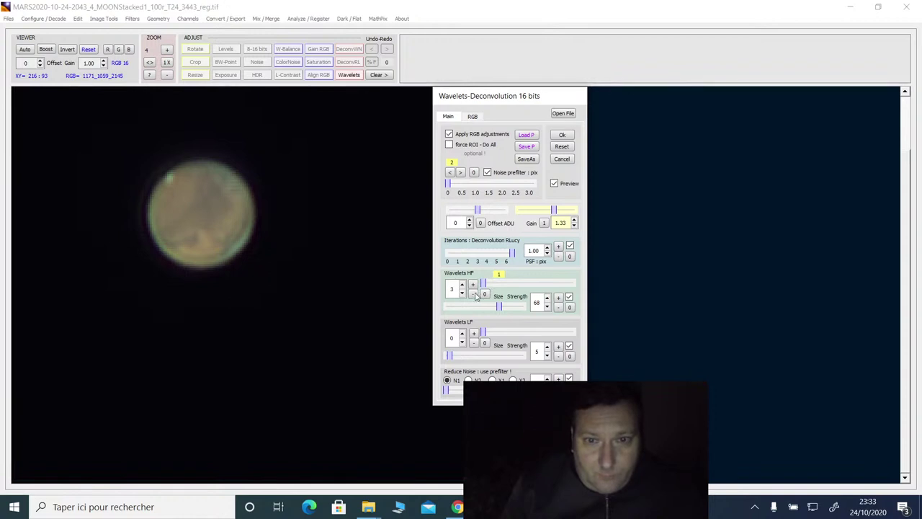
click(473, 296)
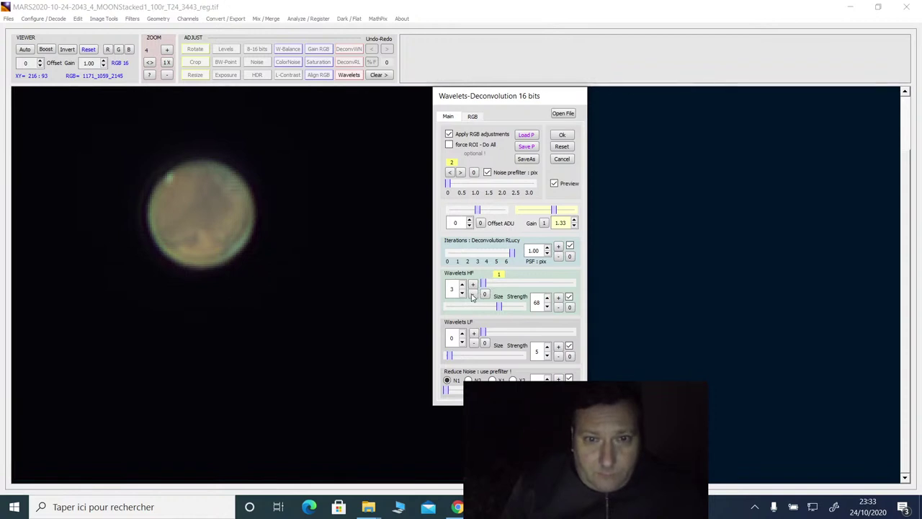
click(473, 296)
click(473, 296)
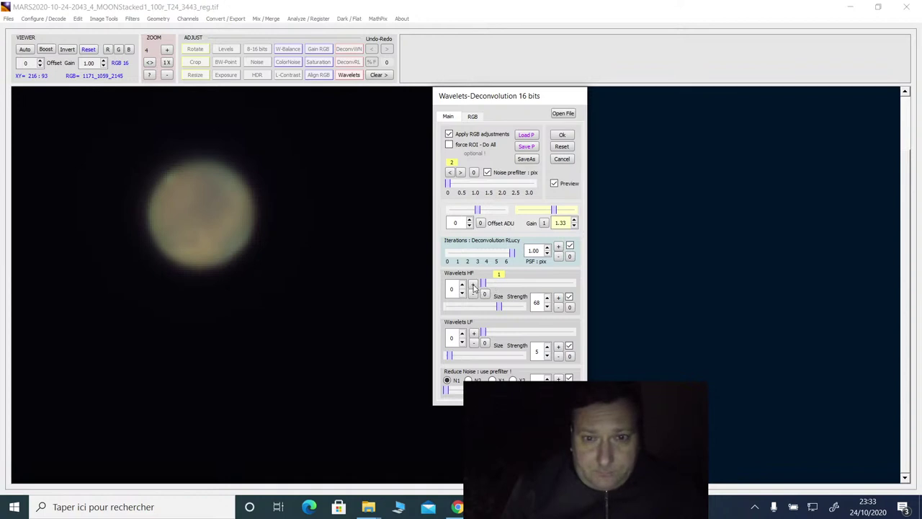
click(472, 285)
click(473, 285)
click(472, 285)
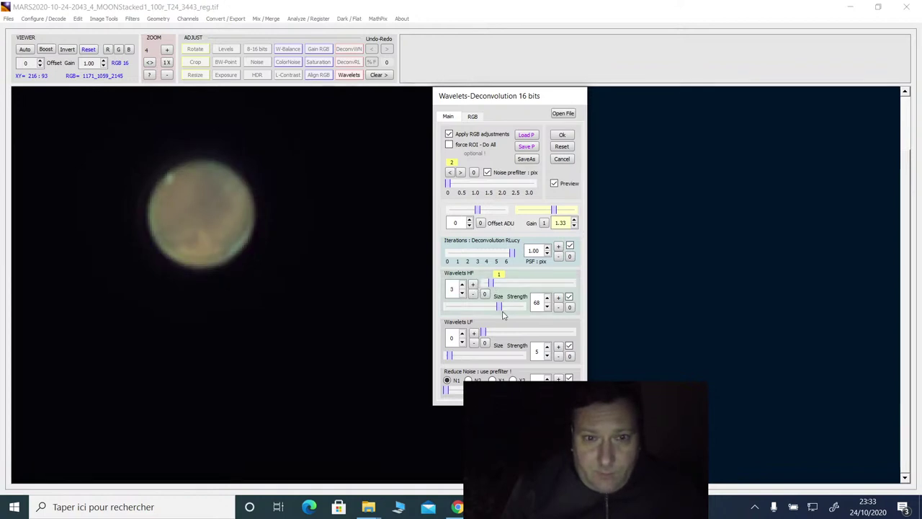
Step: Set the Wavelets HF strength to 9 and size to 11, and apply the wavelets to the Mars image
drag(492, 307, 459, 307)
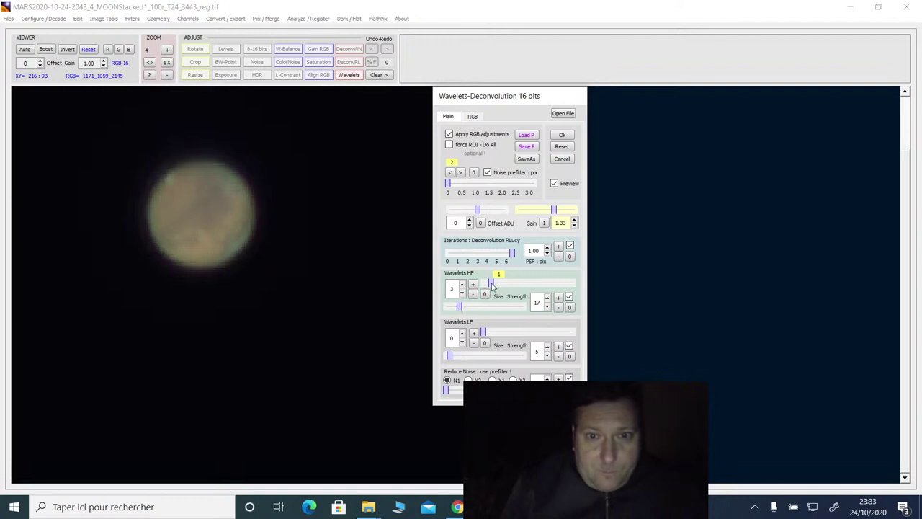
drag(492, 286, 508, 286)
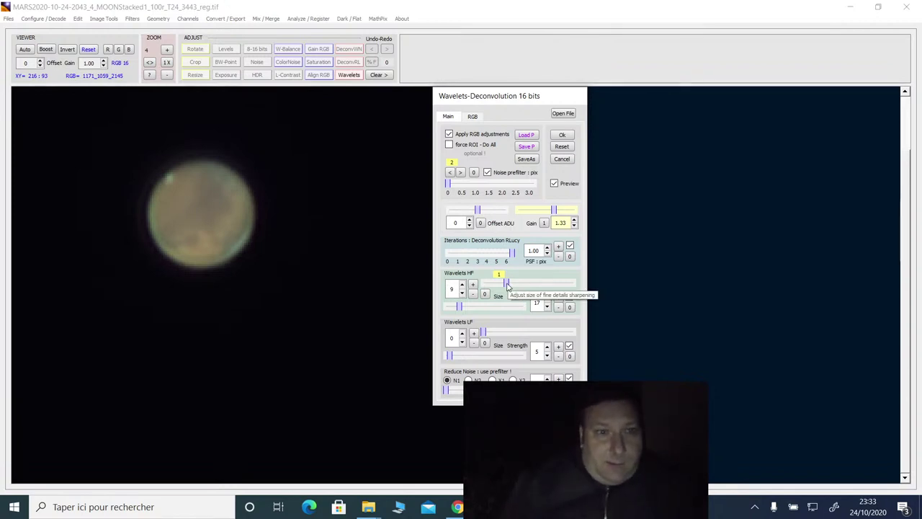
drag(508, 287, 506, 289)
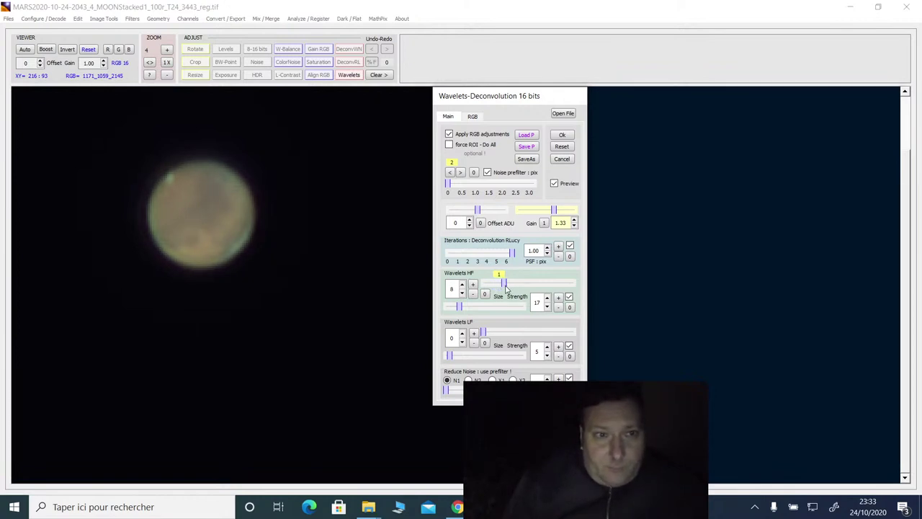
mouse_move(459, 307)
mouse_down()
mouse_move(477, 308)
mouse_move(457, 308)
mouse_up()
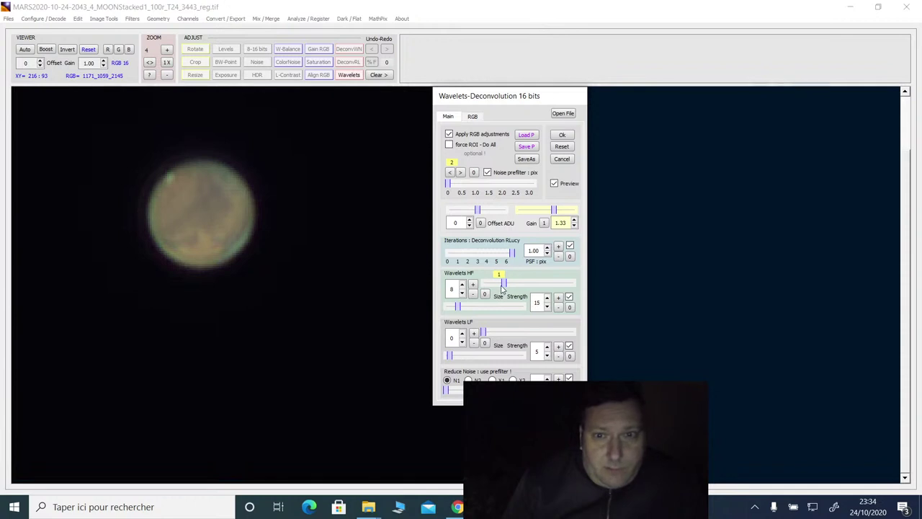
drag(504, 286, 512, 289)
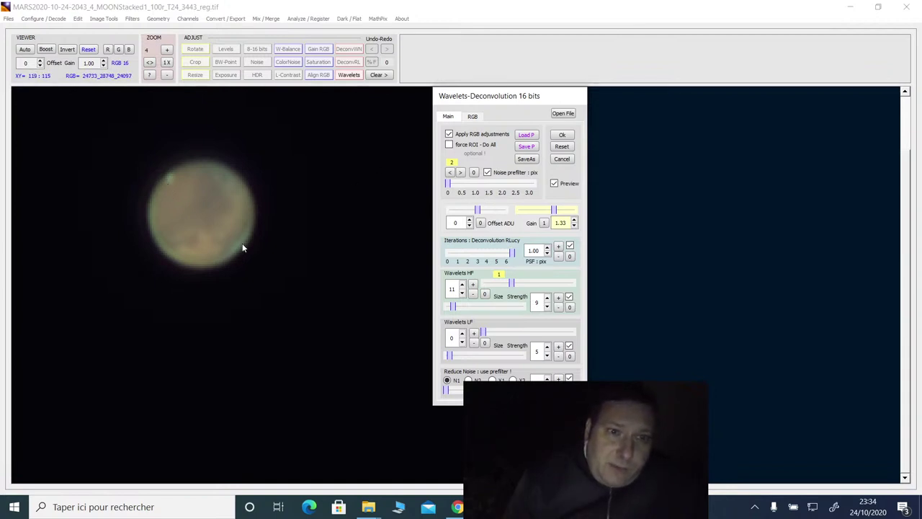
click(561, 136)
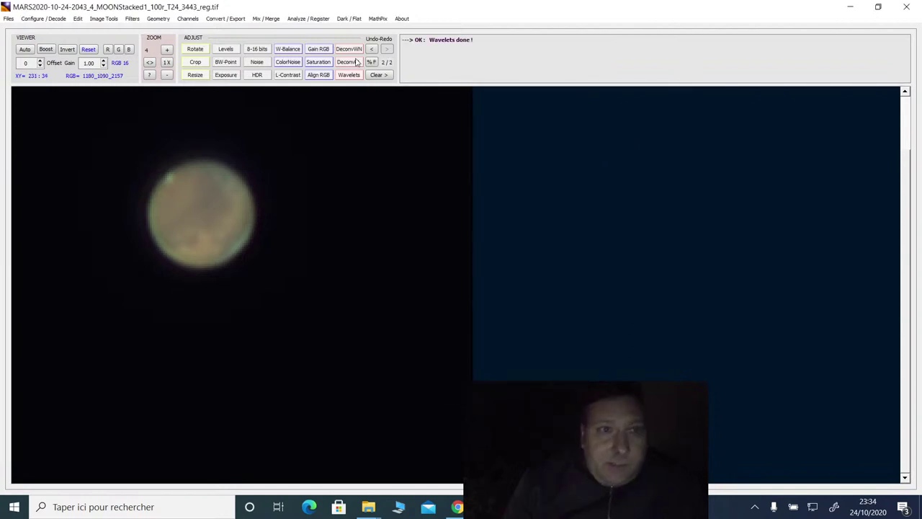
Step: Apply Color Saturation to the Mars image with a saturation of 16 and a brightness of 93 %
click(317, 62)
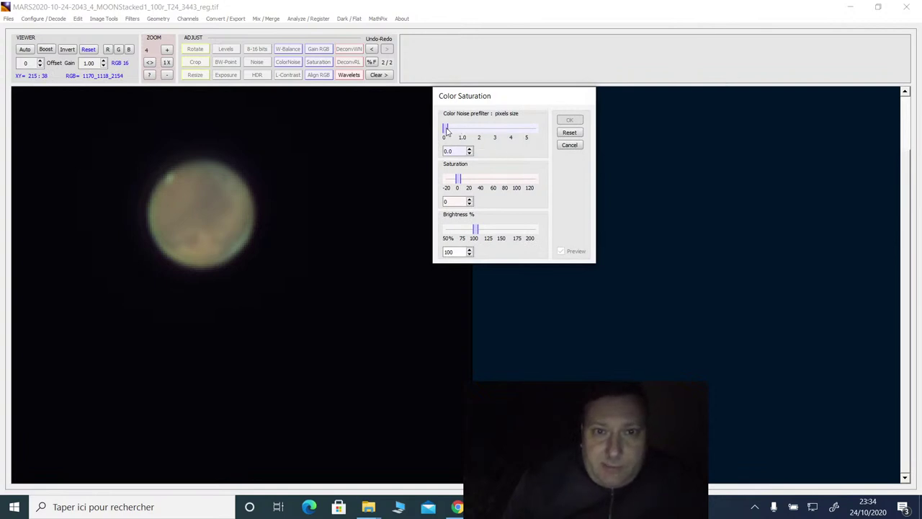
mouse_move(446, 128)
mouse_down()
mouse_move(539, 135)
mouse_move(441, 130)
mouse_up()
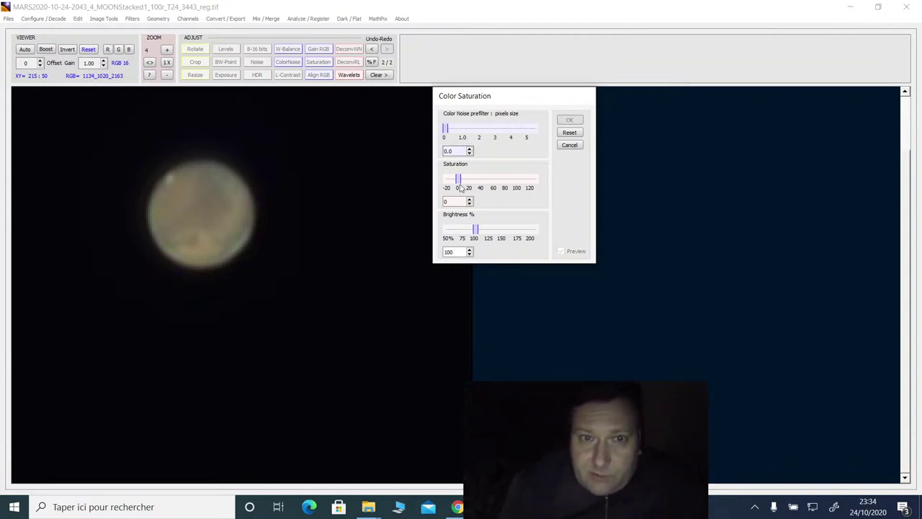
drag(458, 179, 468, 180)
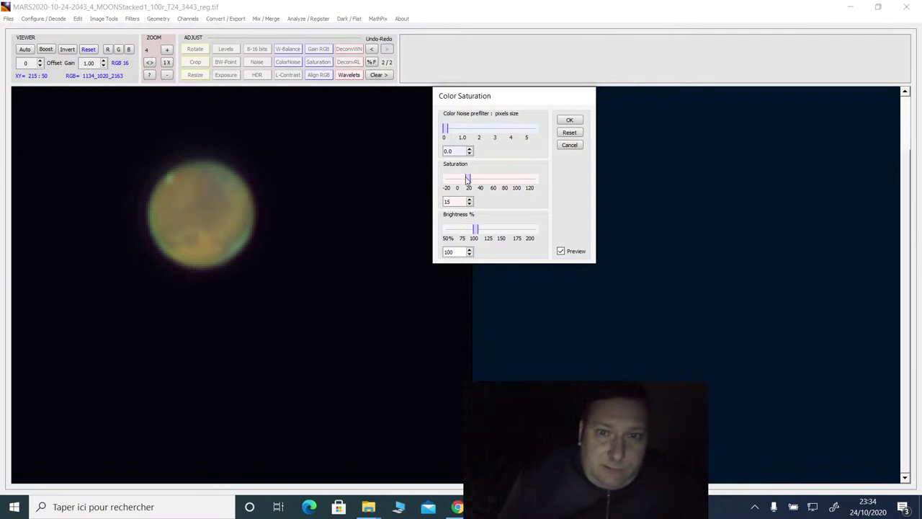
mouse_move(467, 179)
mouse_down()
mouse_move(458, 179)
mouse_move(469, 180)
mouse_up()
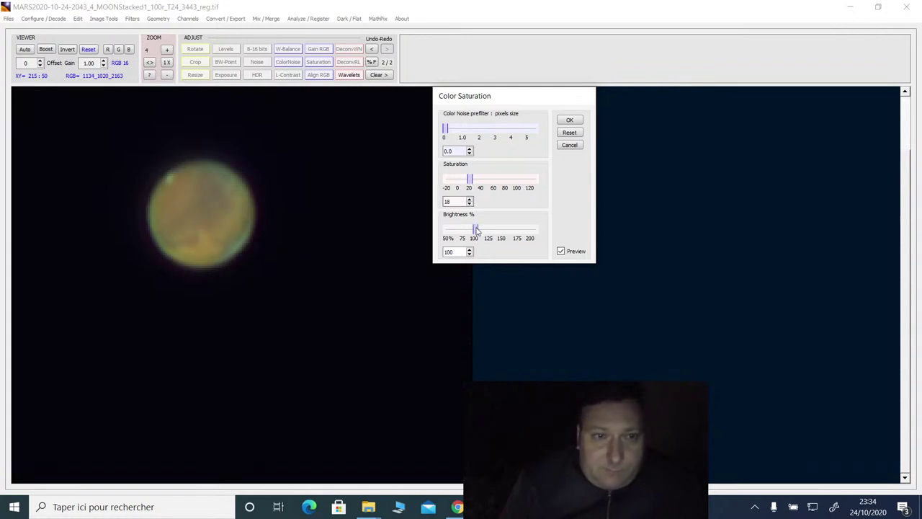
mouse_move(476, 229)
mouse_down()
mouse_move(492, 232)
mouse_move(454, 232)
mouse_move(472, 236)
mouse_up()
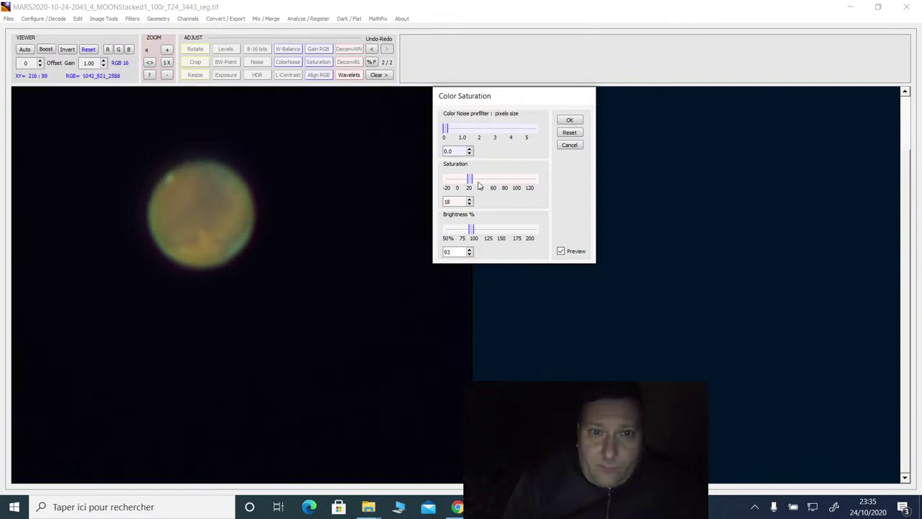
mouse_move(471, 180)
mouse_down()
mouse_move(479, 183)
mouse_move(469, 182)
mouse_up()
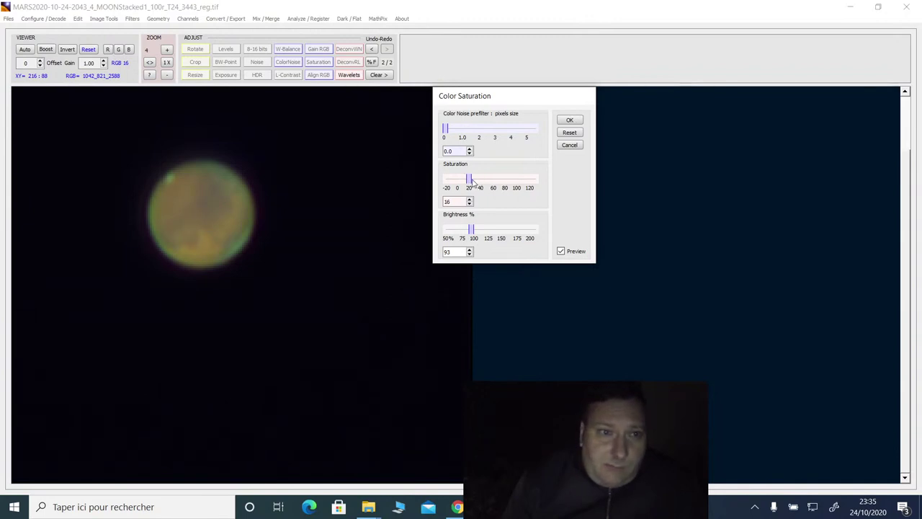
click(571, 120)
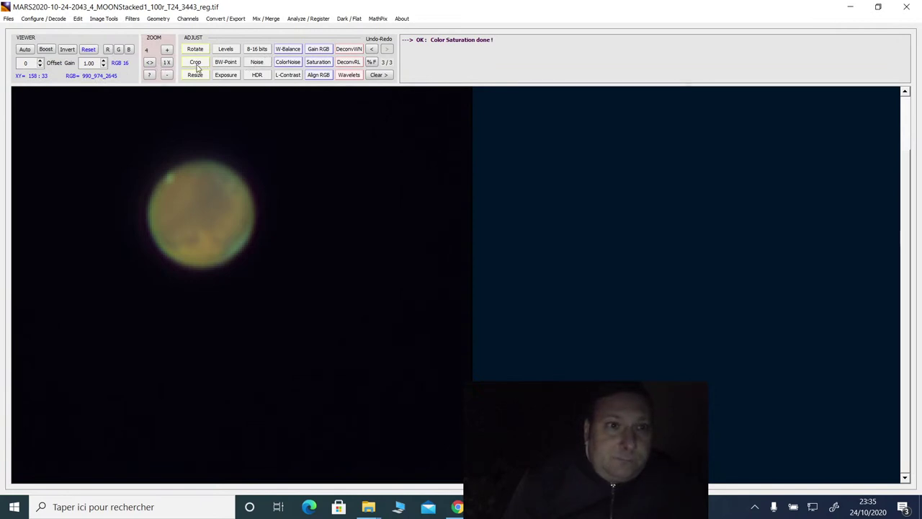
Step: Resize the Mars image by a factor of 3.00 to 720 x 720 pixels using INTER_CUBIC interpolation
click(195, 75)
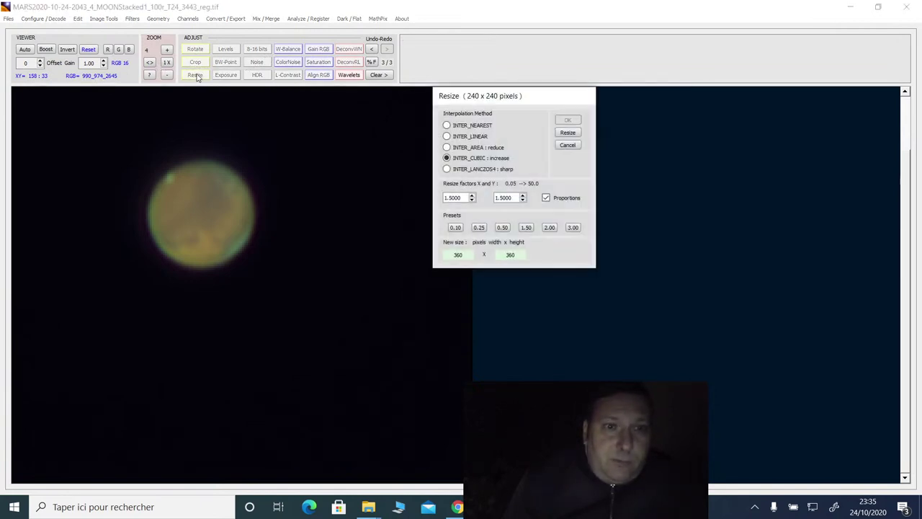
click(572, 228)
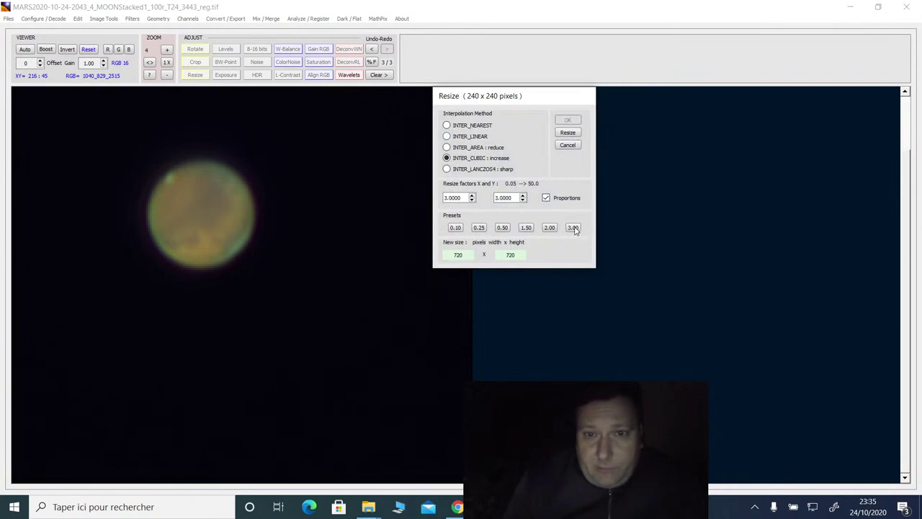
click(568, 133)
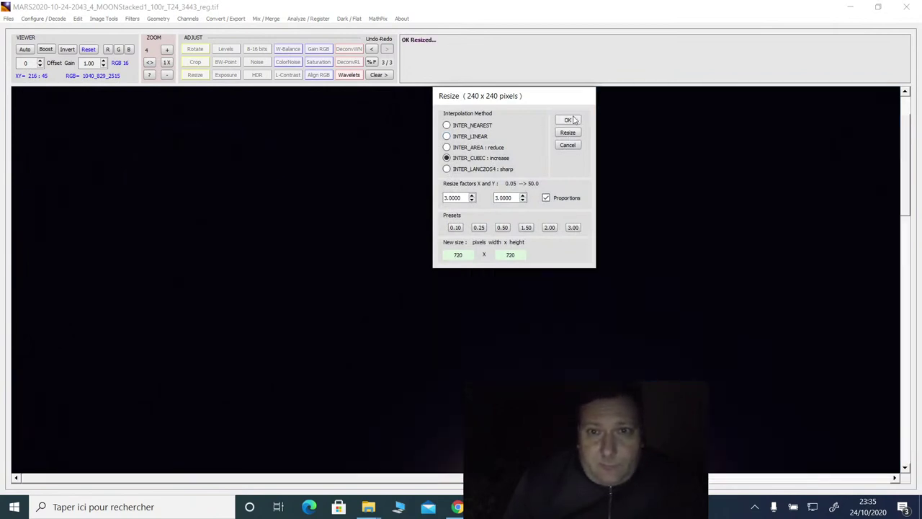
click(569, 120)
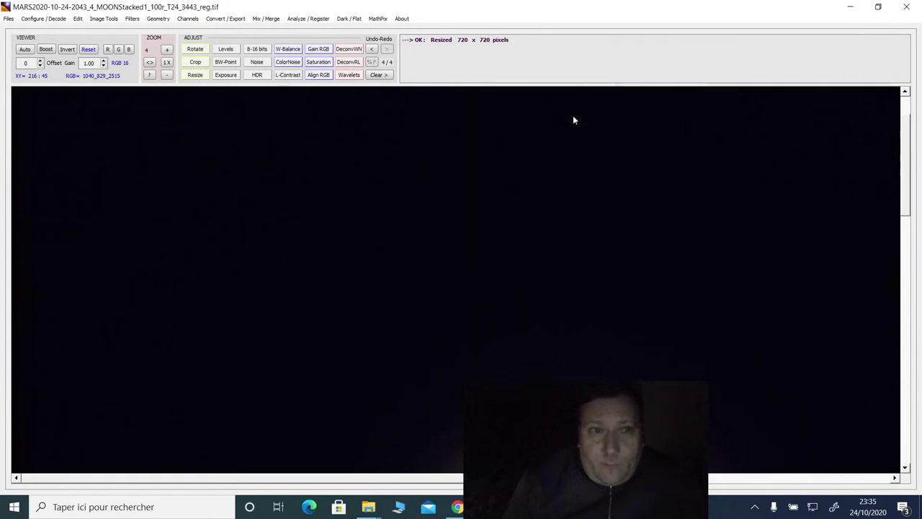
click(168, 63)
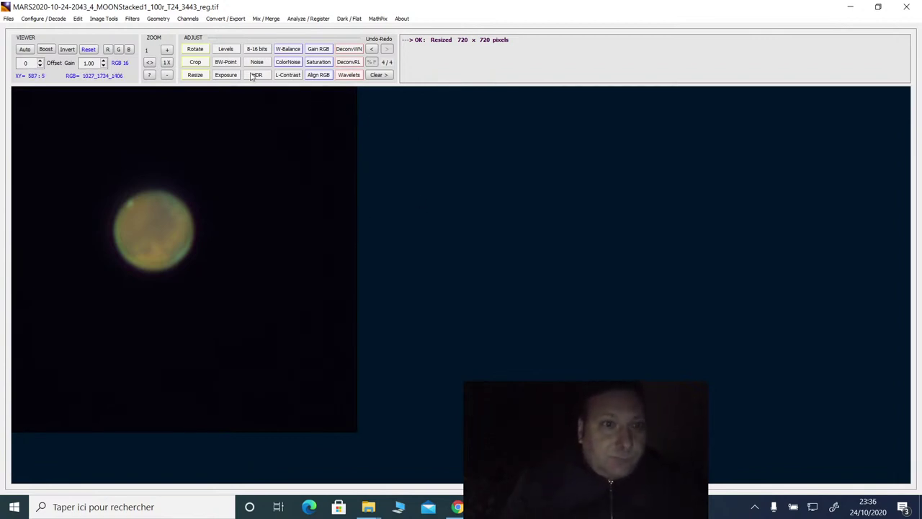
click(195, 49)
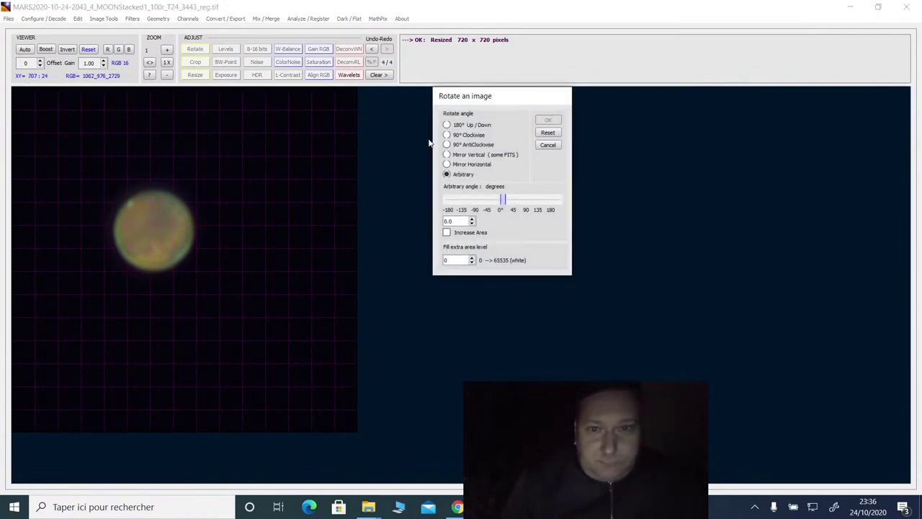
click(554, 134)
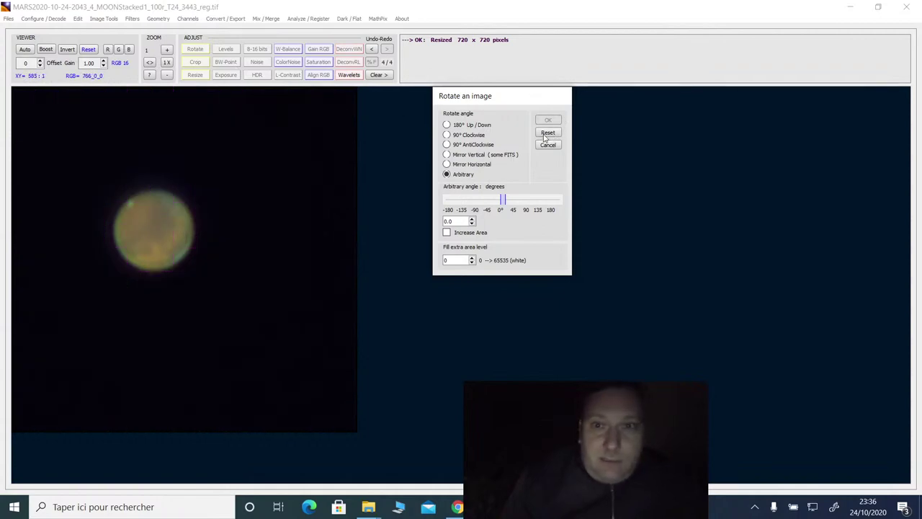
click(548, 147)
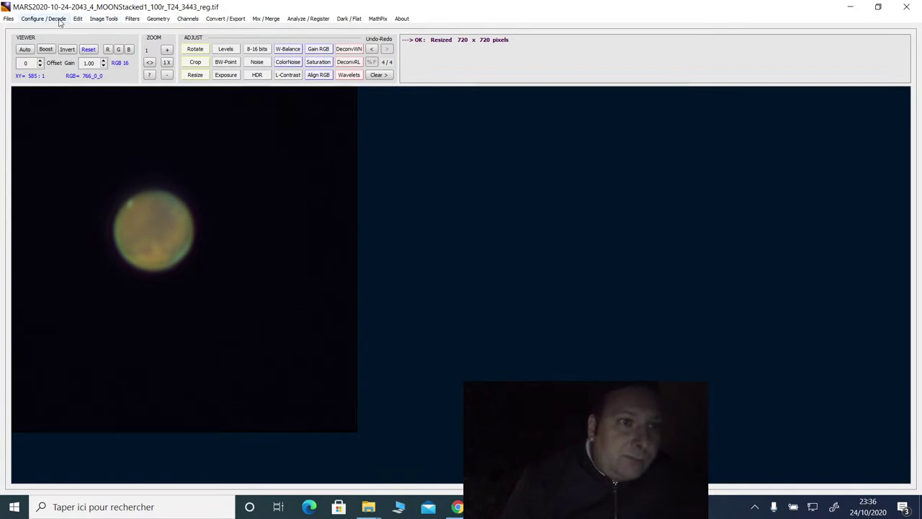
Step: Rotate the Mars image 45 degrees with a vertical reference line drawn diagonally across the planet, using an extra area fill level of 180
click(108, 19)
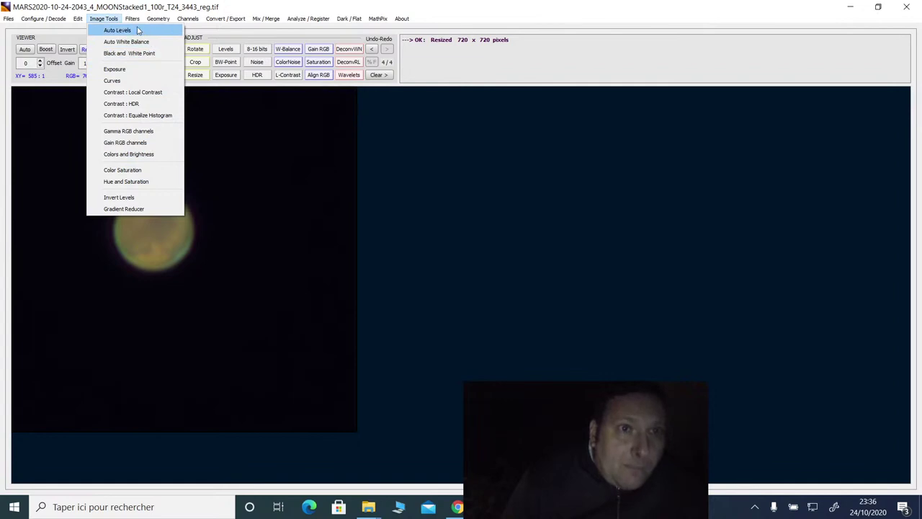
mouse_move(134, 22)
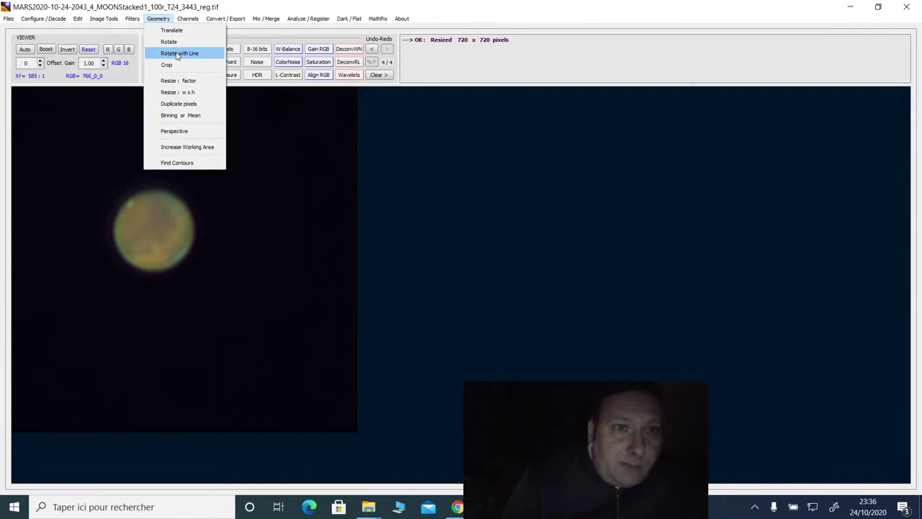
click(176, 54)
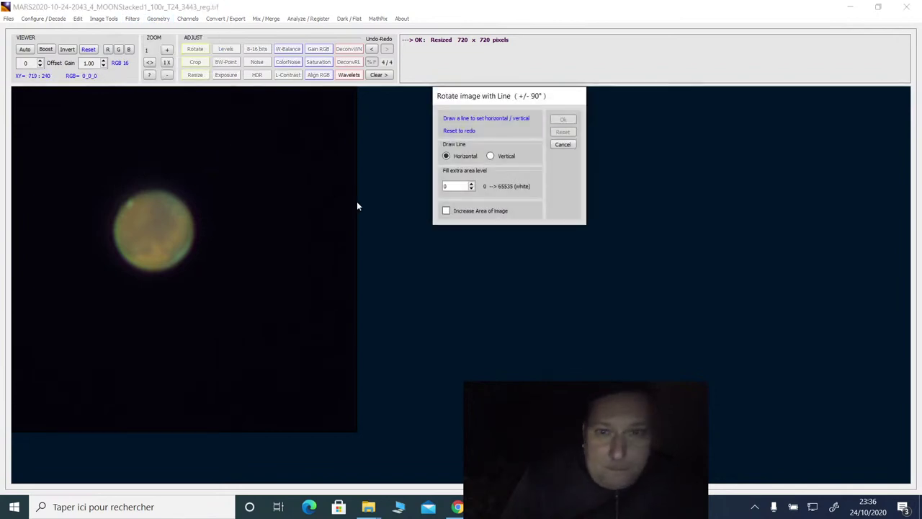
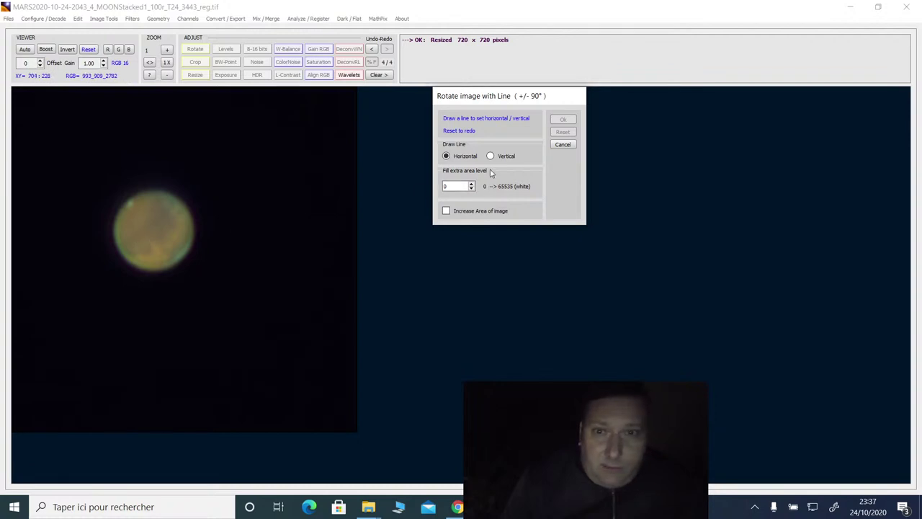
click(490, 156)
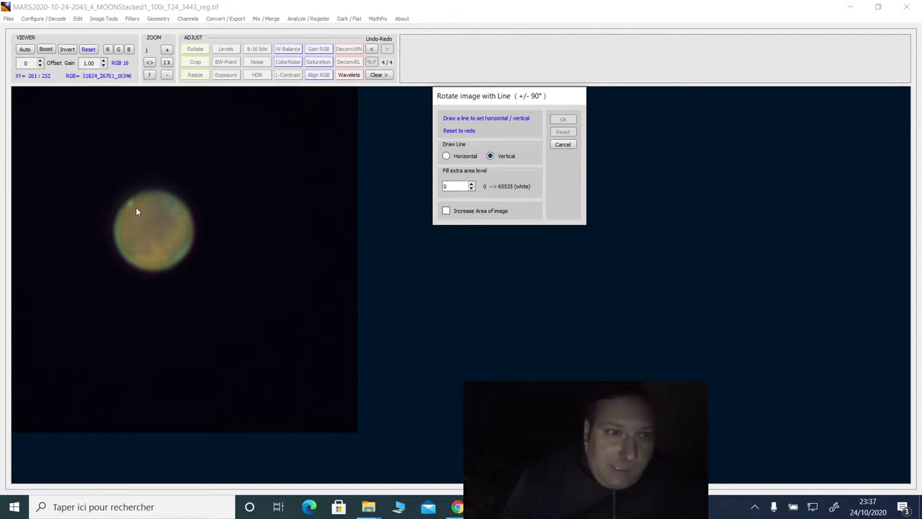
drag(113, 182, 197, 265)
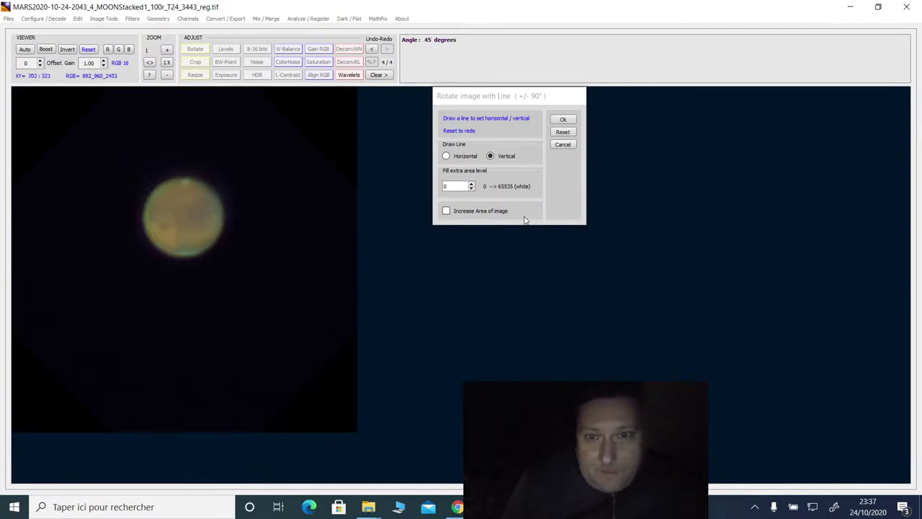
click(455, 186)
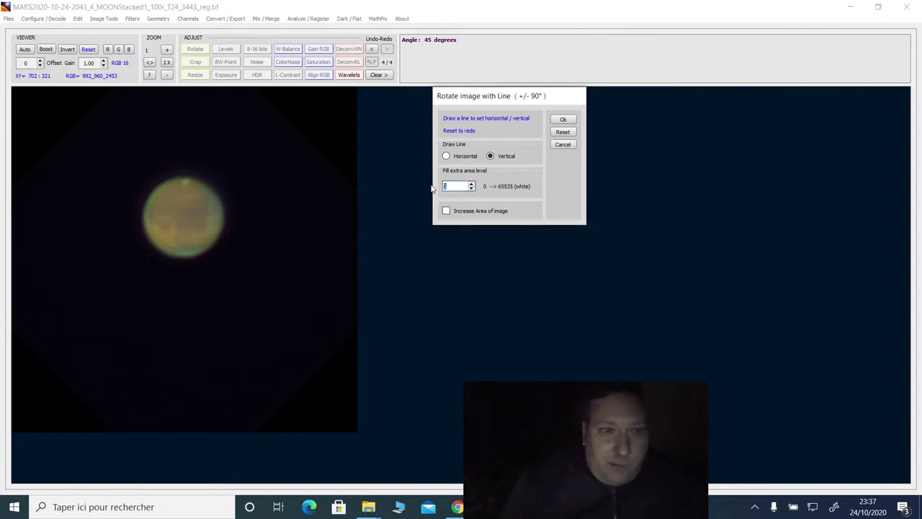
text(1)
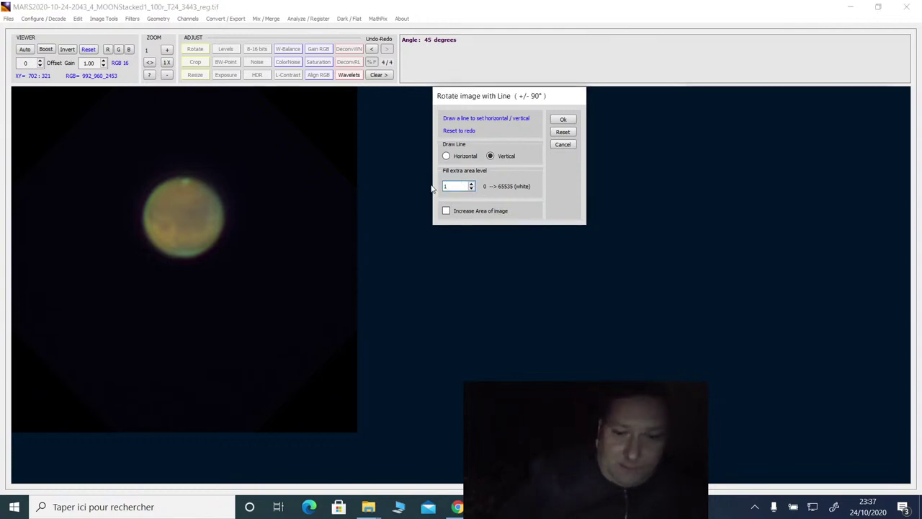
text(80)
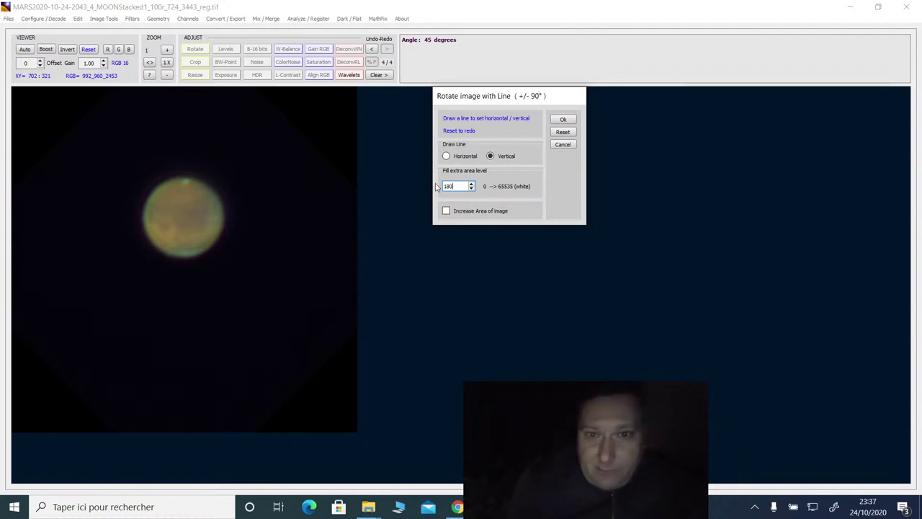
key(ctrl+a)
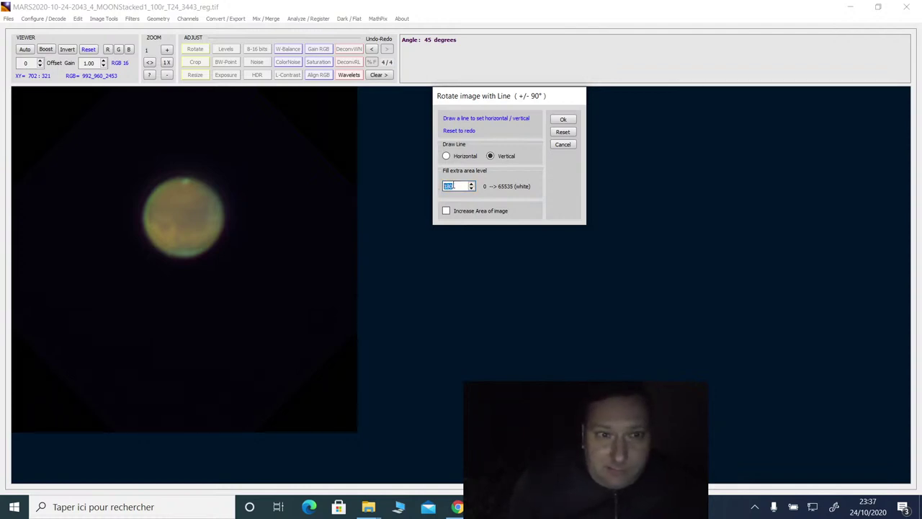
click(564, 121)
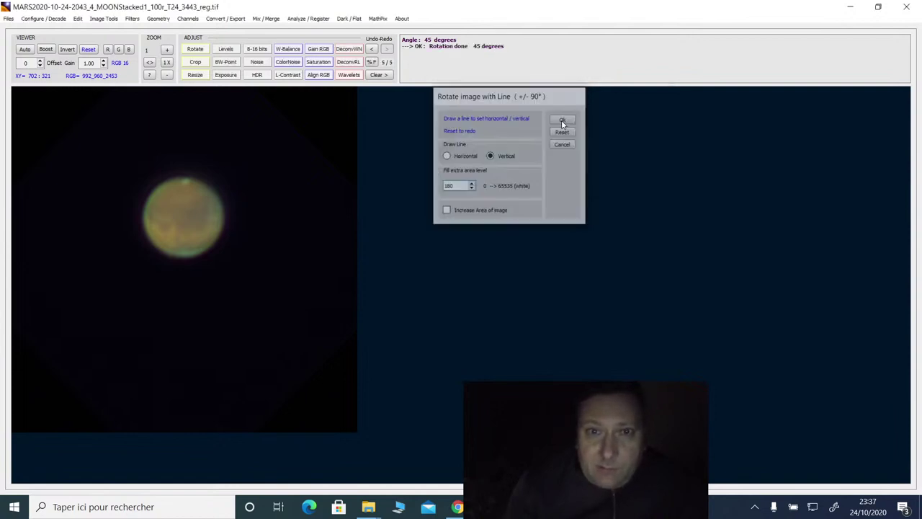
Step: Rotate the Mars image by 180° Up/Down, discarding the arbitrary angle trial
click(196, 49)
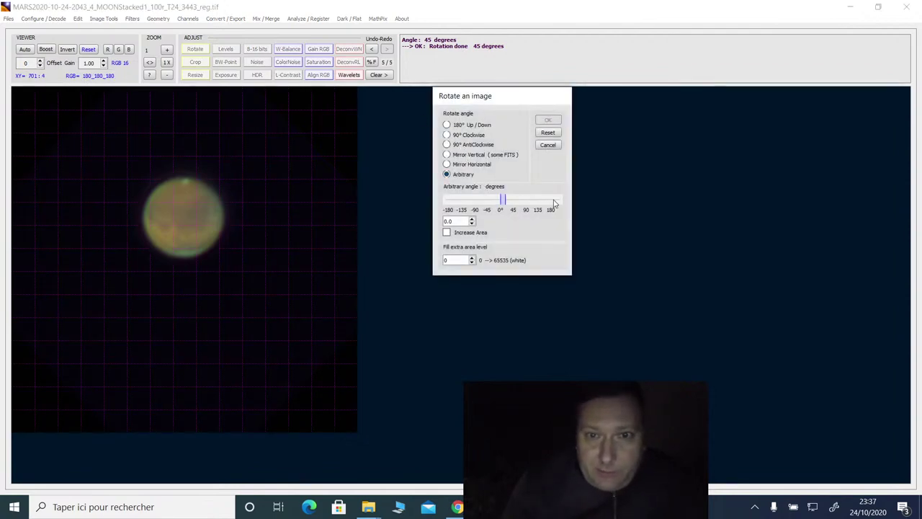
drag(504, 201, 552, 209)
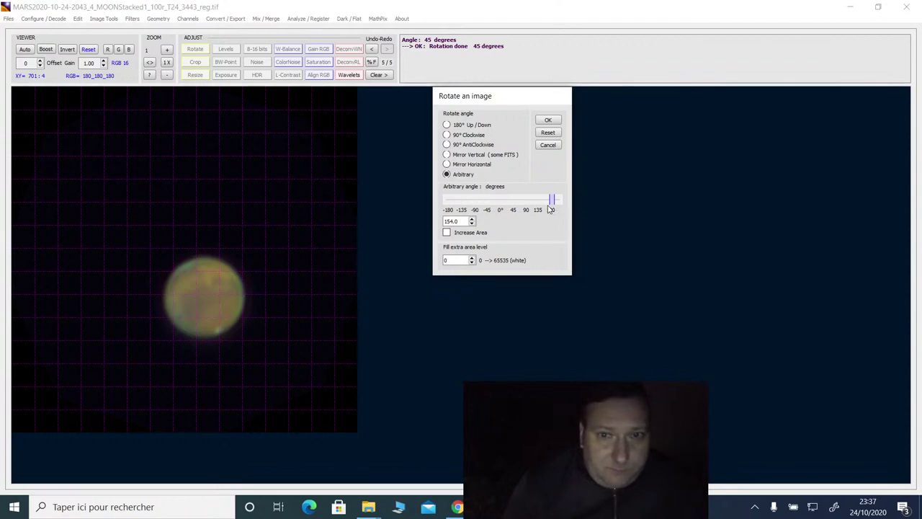
click(546, 133)
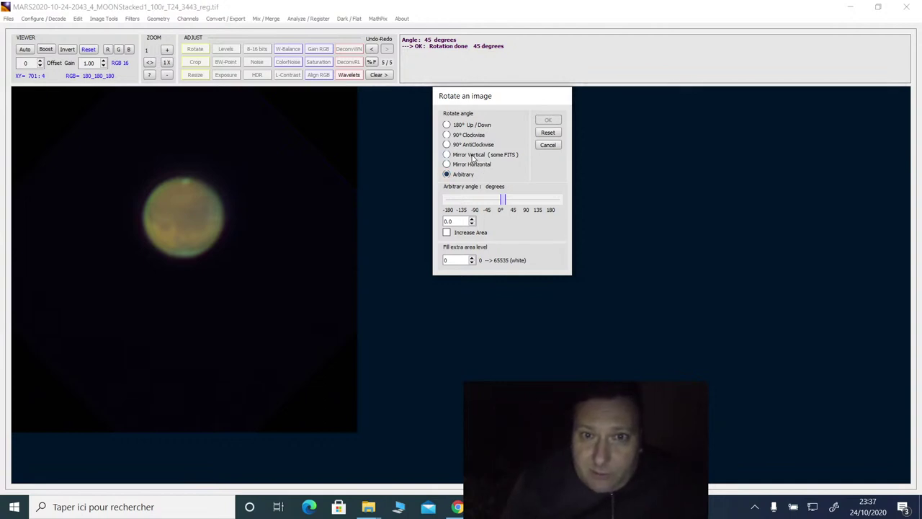
click(446, 125)
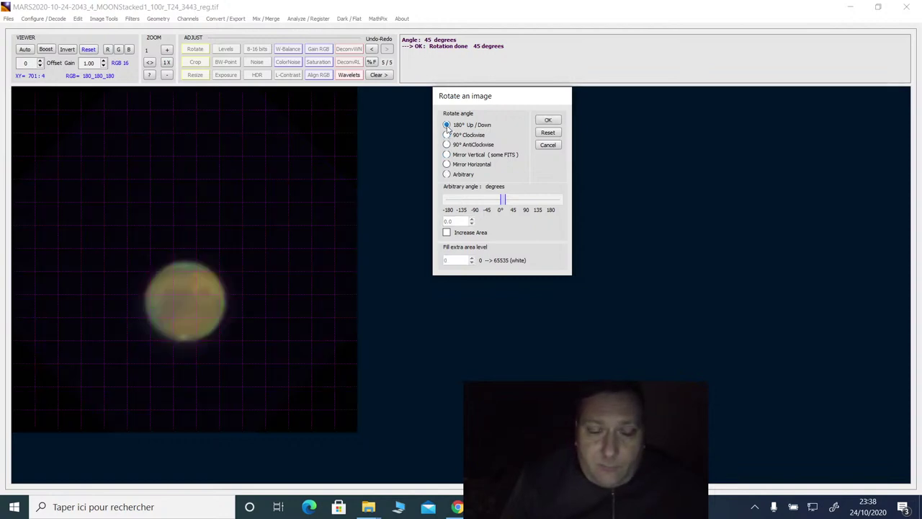
click(547, 121)
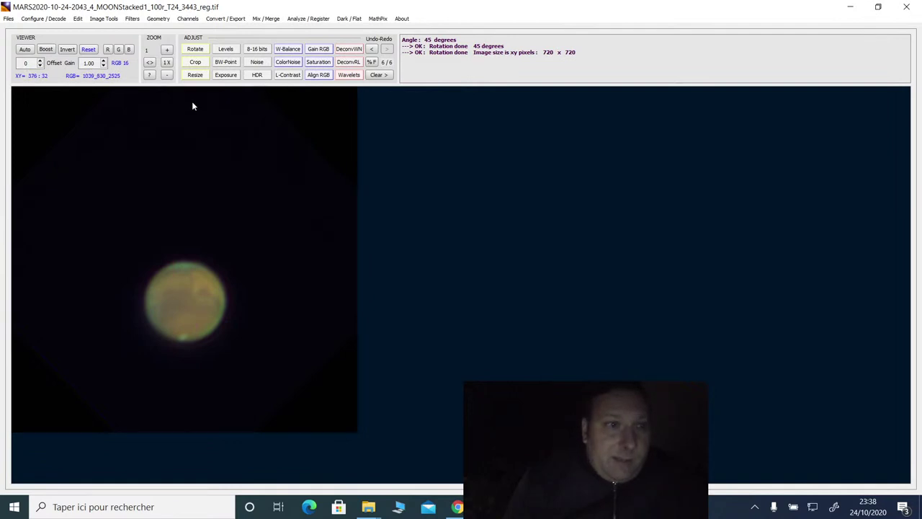
Step: Start cropping the Mars image and set the upper crop limit to 271 and the lower limit to 625
click(195, 63)
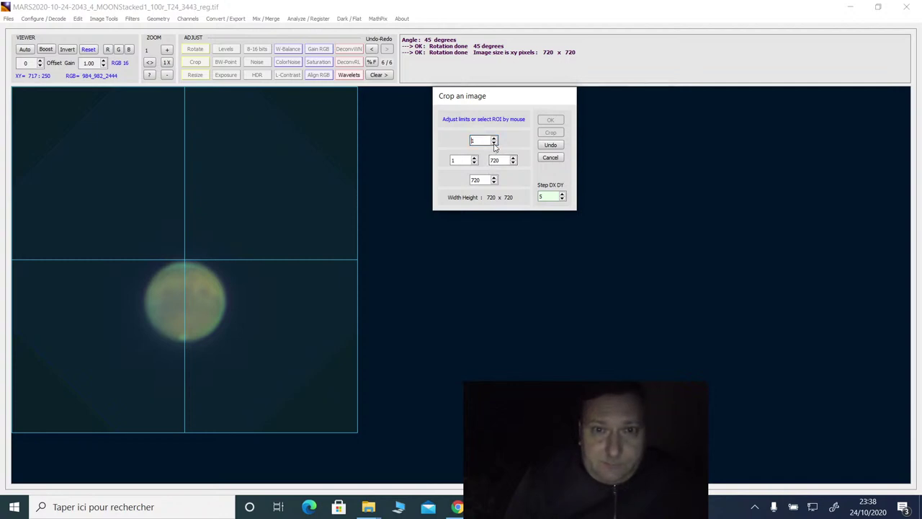
drag(495, 142, 495, 142)
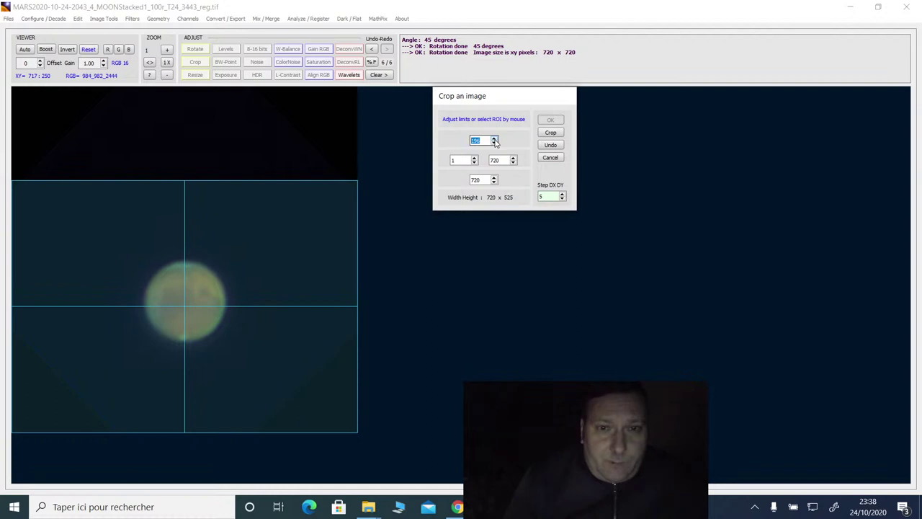
click(495, 181)
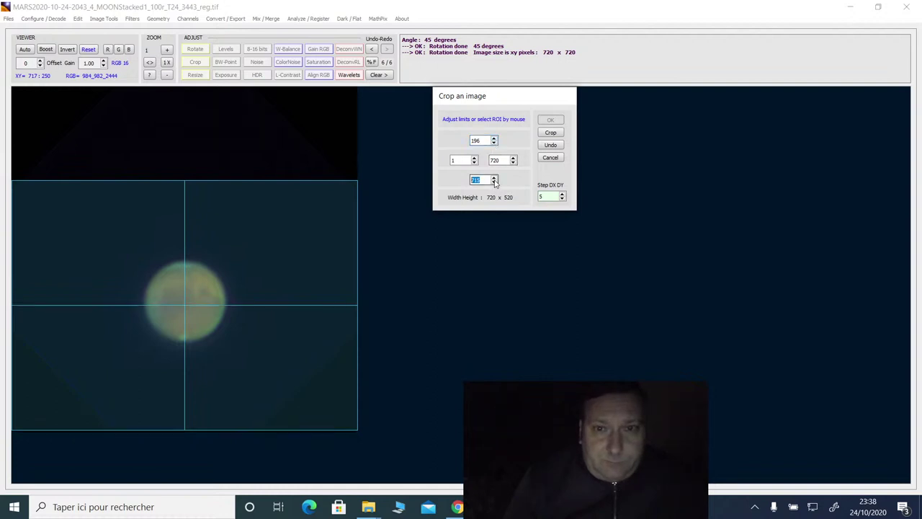
drag(494, 180, 495, 180)
click(495, 142)
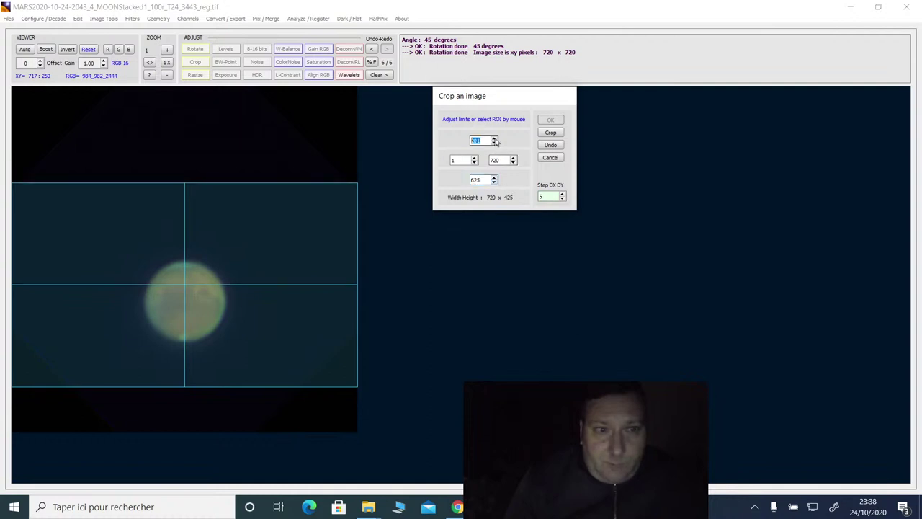
drag(495, 141, 495, 141)
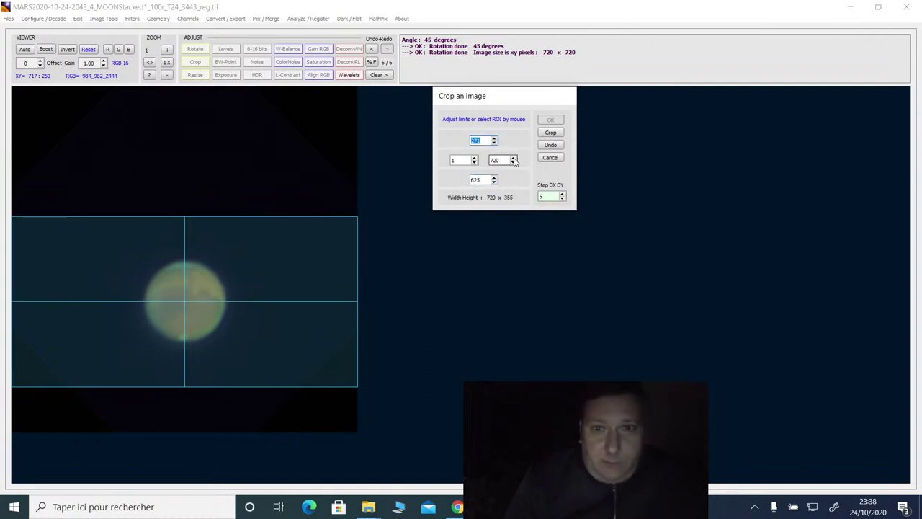
Step: Set the right crop limit to 580 and the left limit to 136, and crop the Mars image to 445 x 355 pixels
click(514, 158)
drag(515, 162, 515, 162)
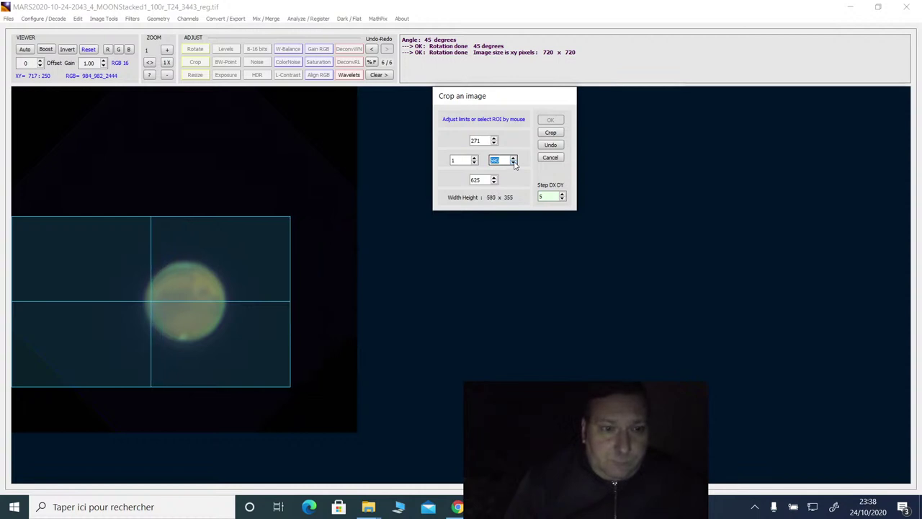
click(474, 158)
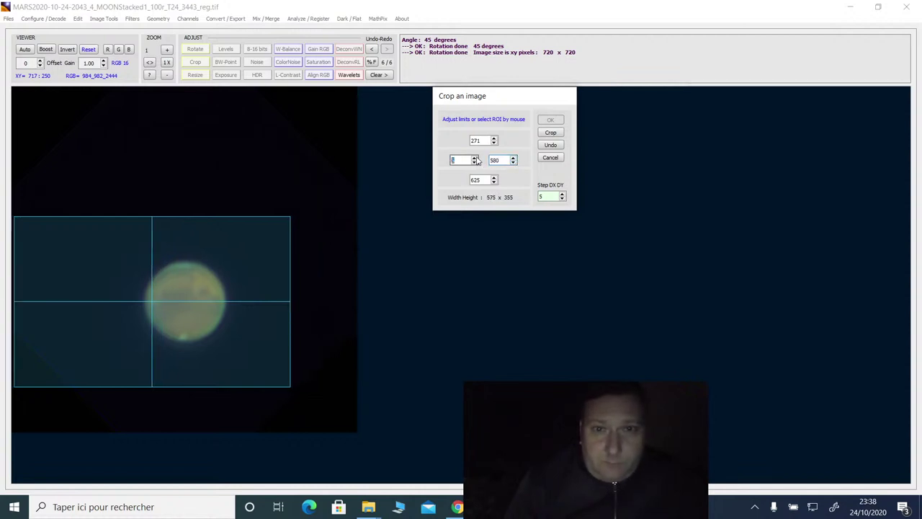
click(475, 158)
drag(475, 157, 477, 158)
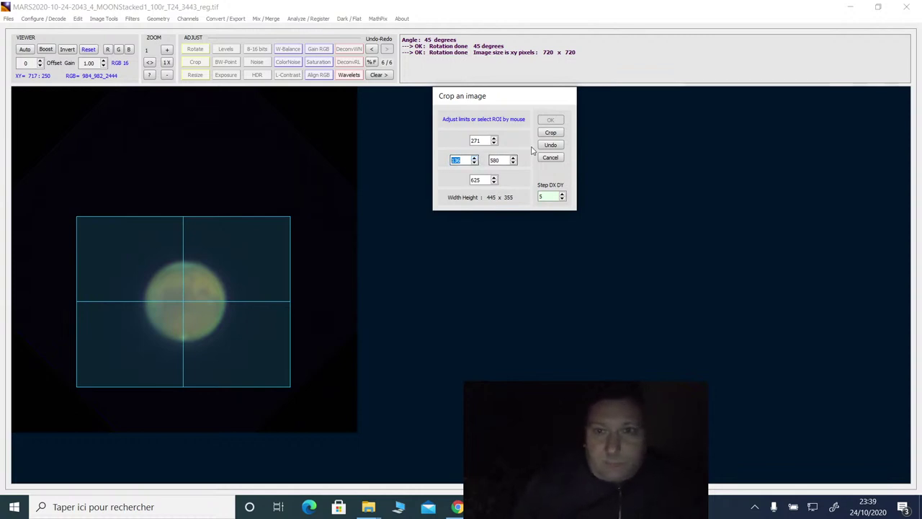
click(552, 134)
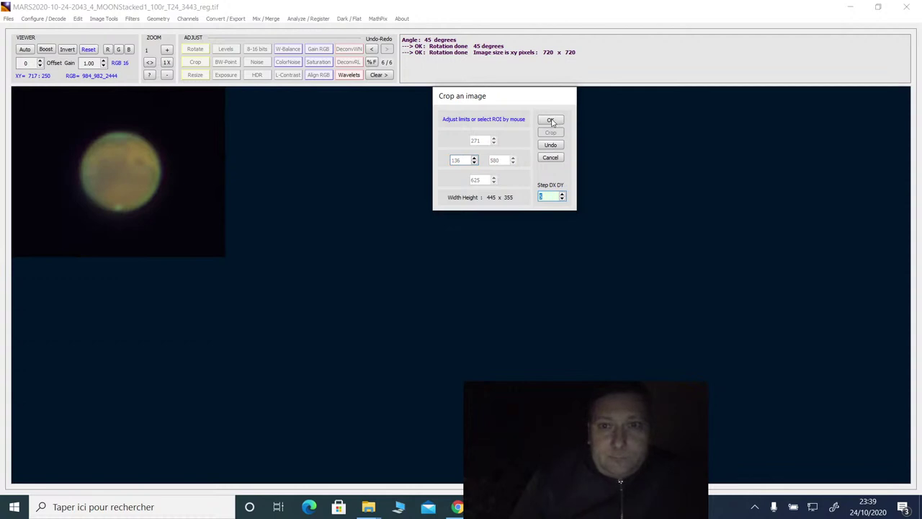
click(551, 119)
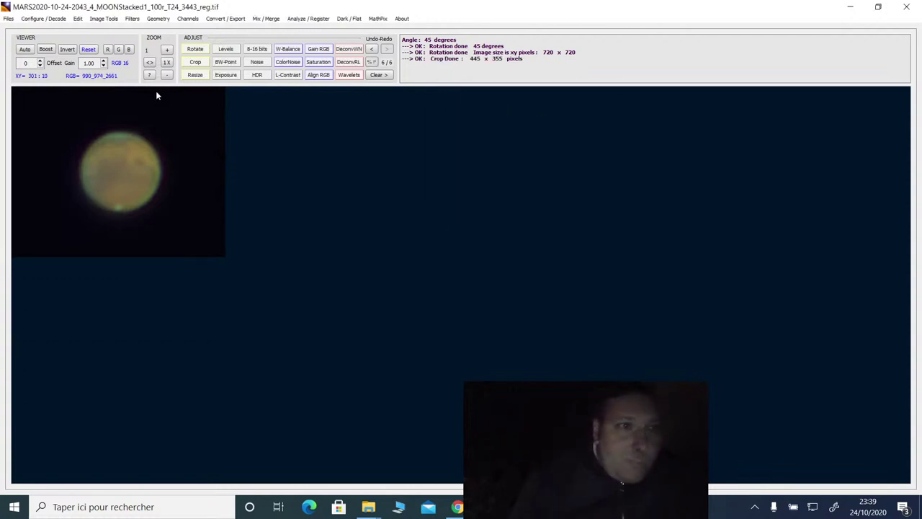
click(8, 19)
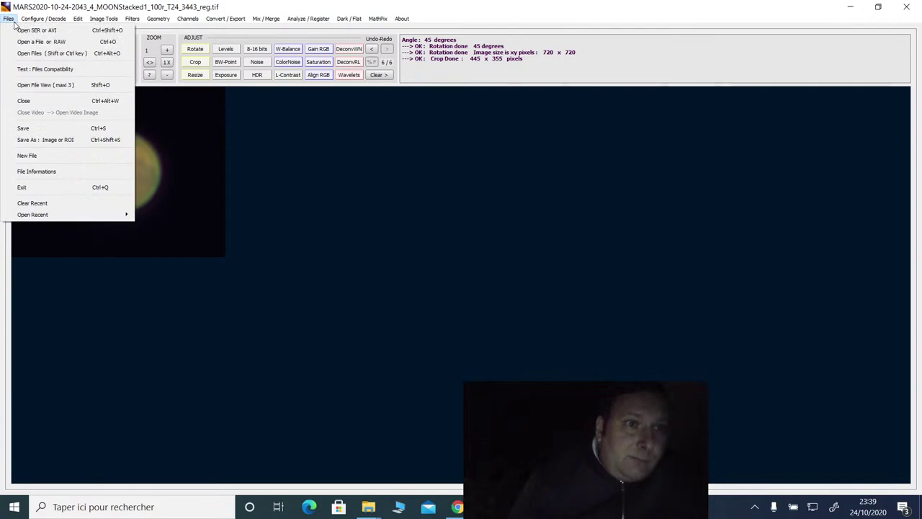
click(46, 140)
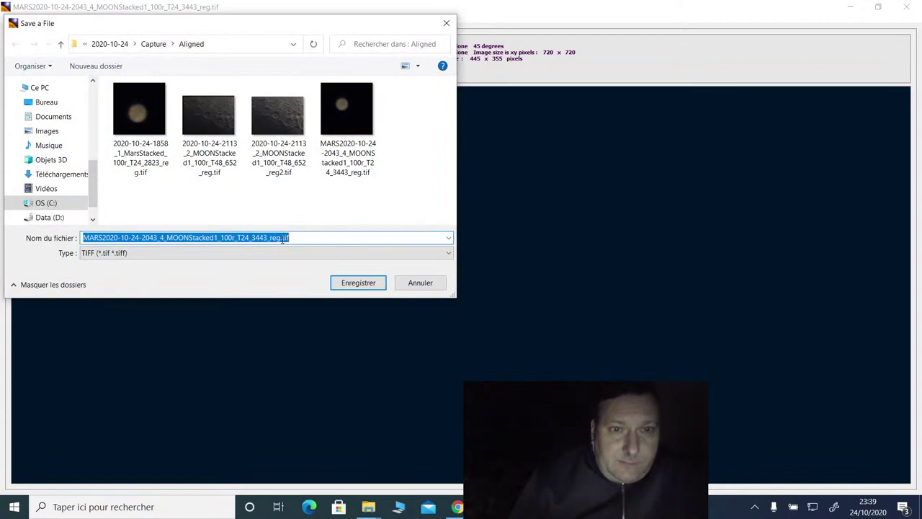
click(281, 238)
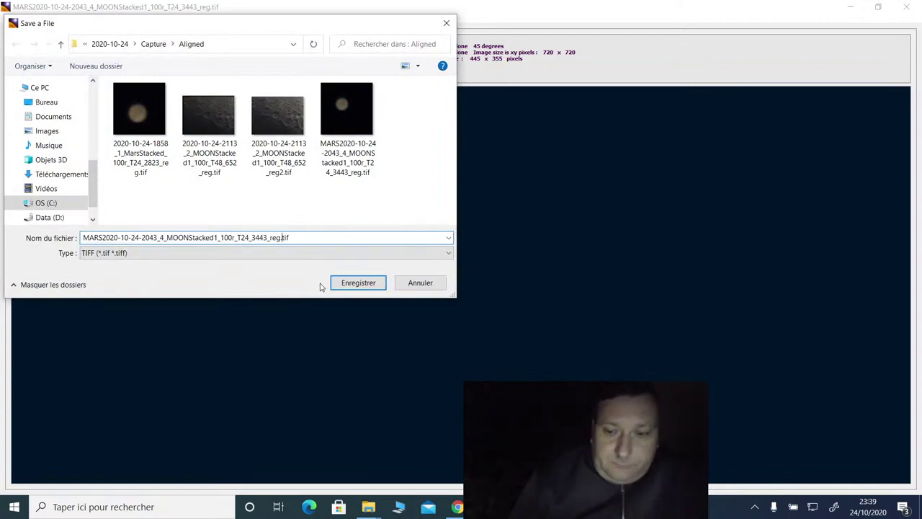
text(2)
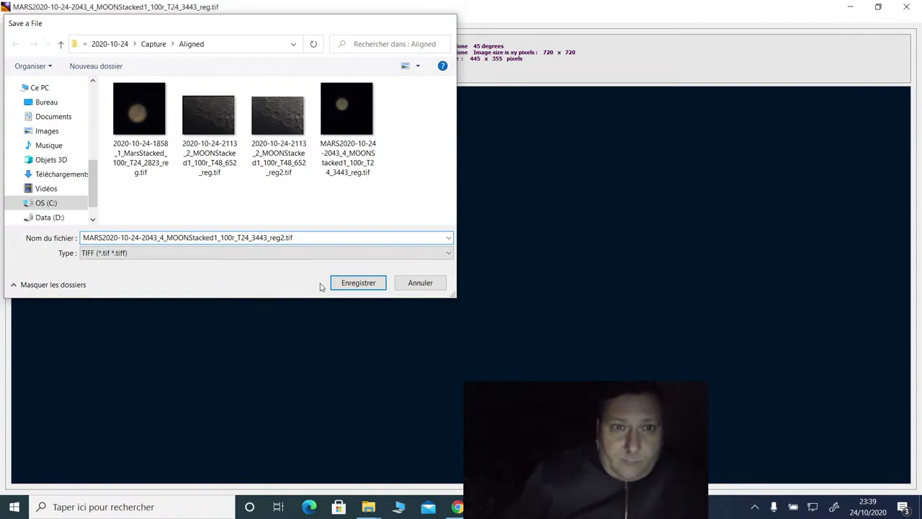
key(Return)
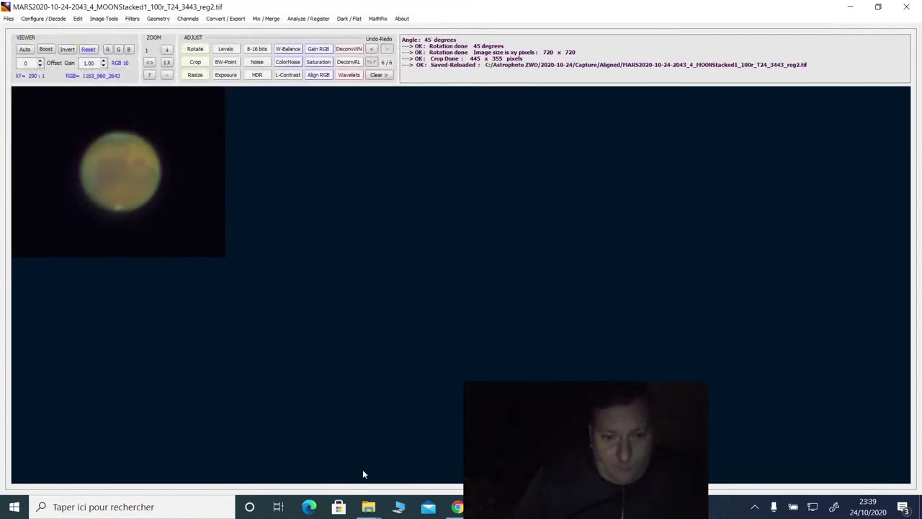
Step: Switch to the Capture folder in File Explorer and open its Aligned subfolder
mouse_move(368, 506)
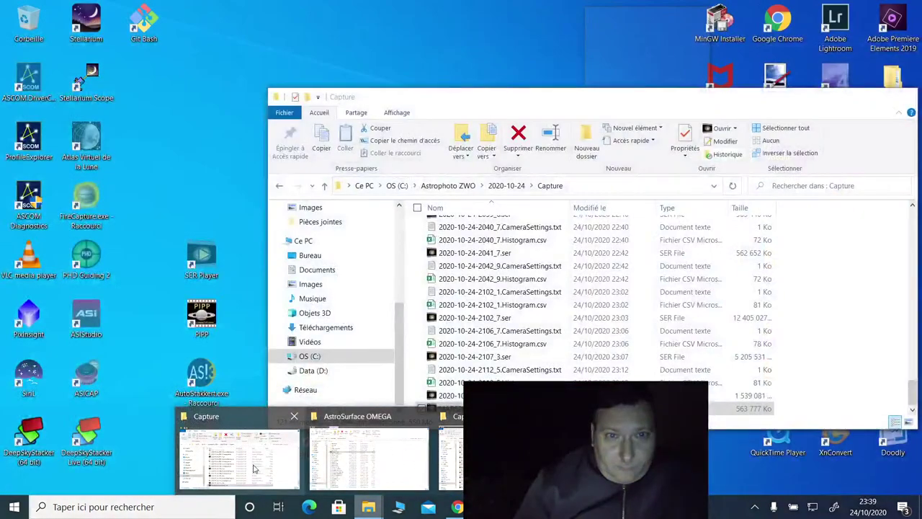
click(445, 457)
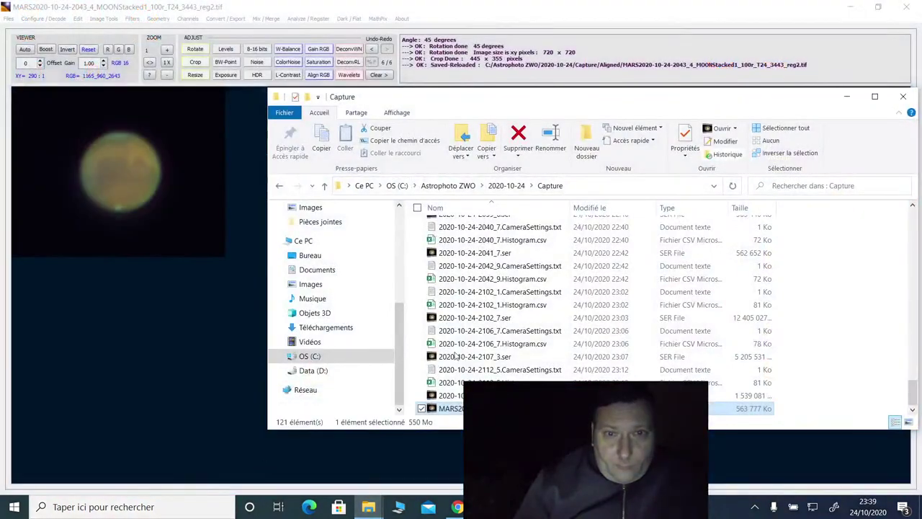
click(875, 97)
click(919, 135)
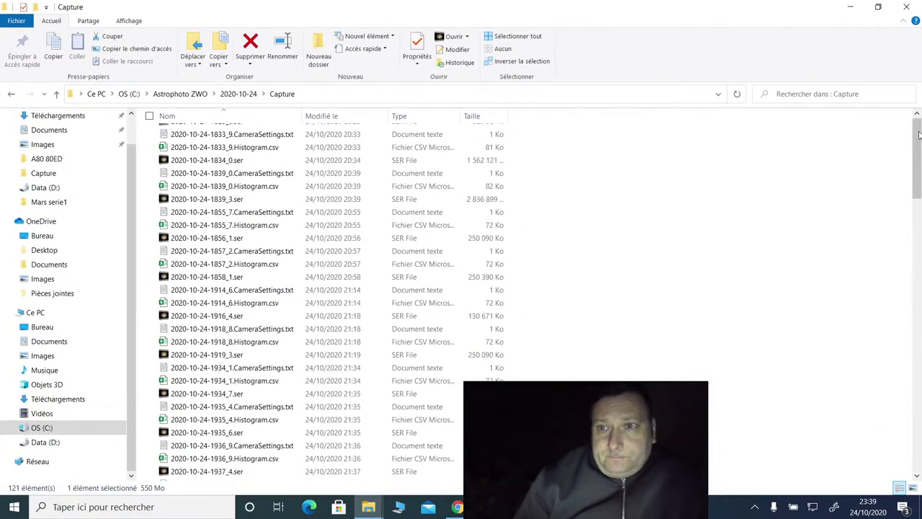
click(919, 135)
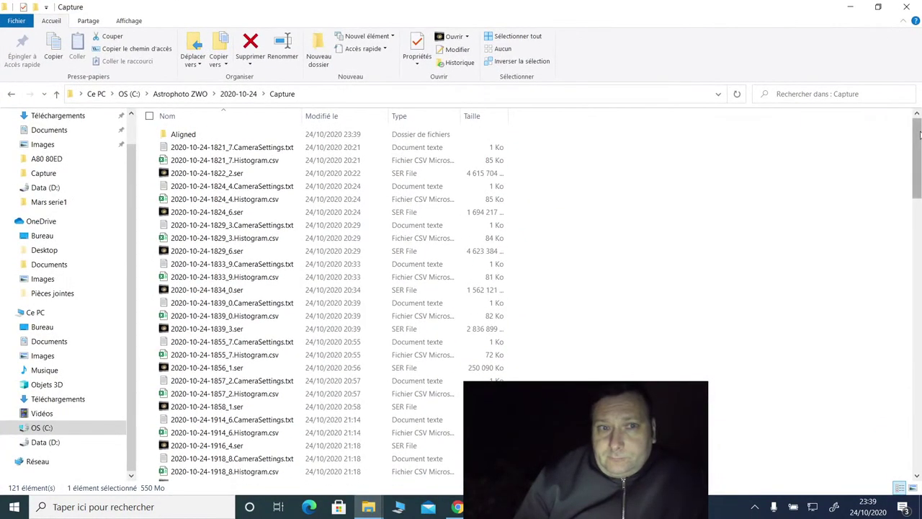
double_click(183, 135)
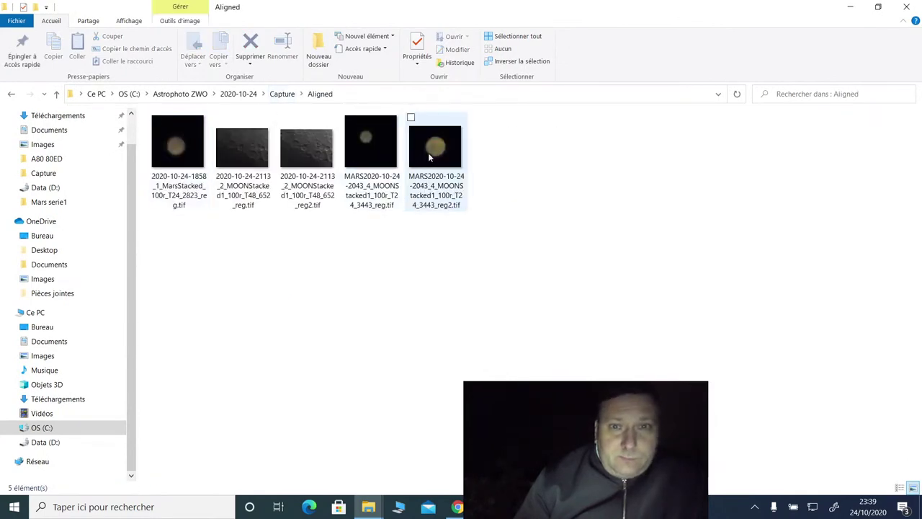
double_click(431, 153)
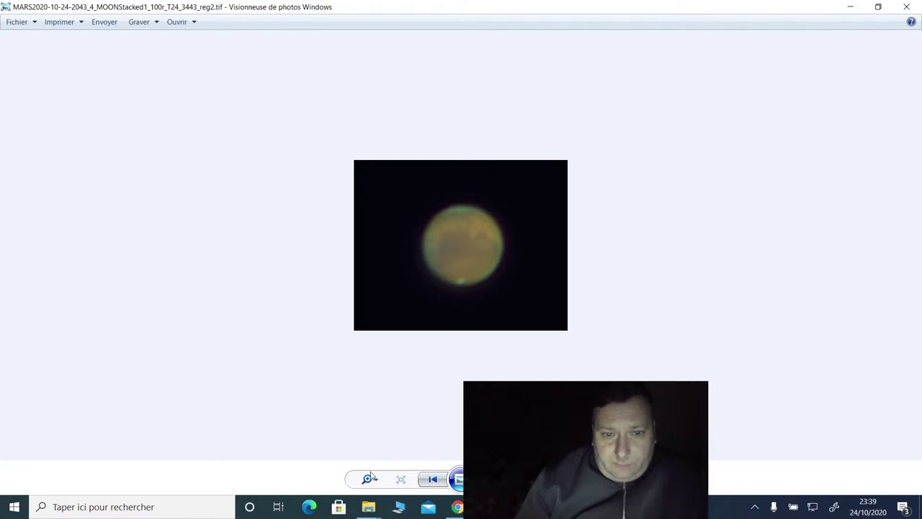
mouse_move(367, 480)
mouse_down()
mouse_move(378, 459)
mouse_move(380, 473)
mouse_up()
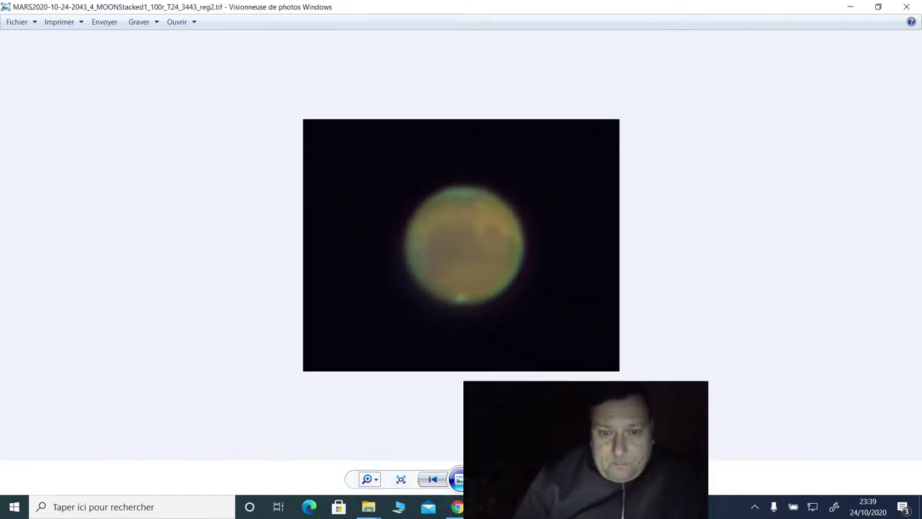
click(913, 5)
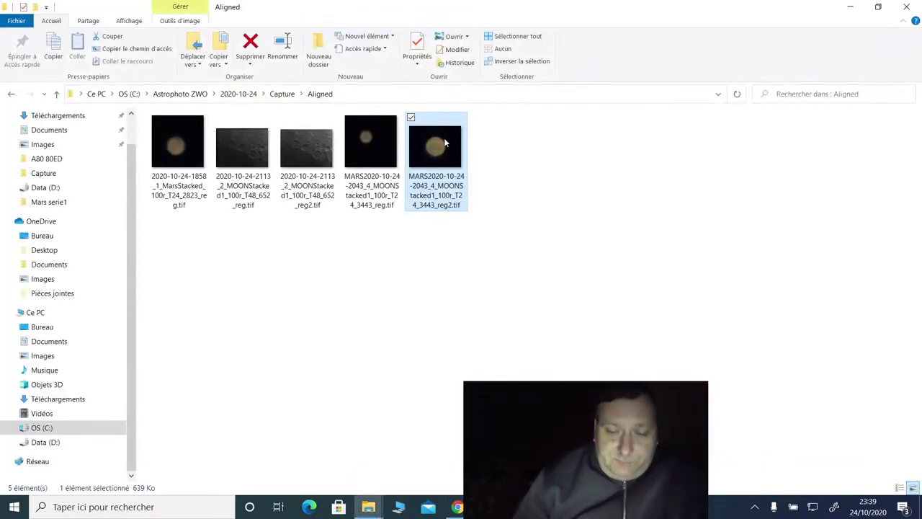
right_click(445, 140)
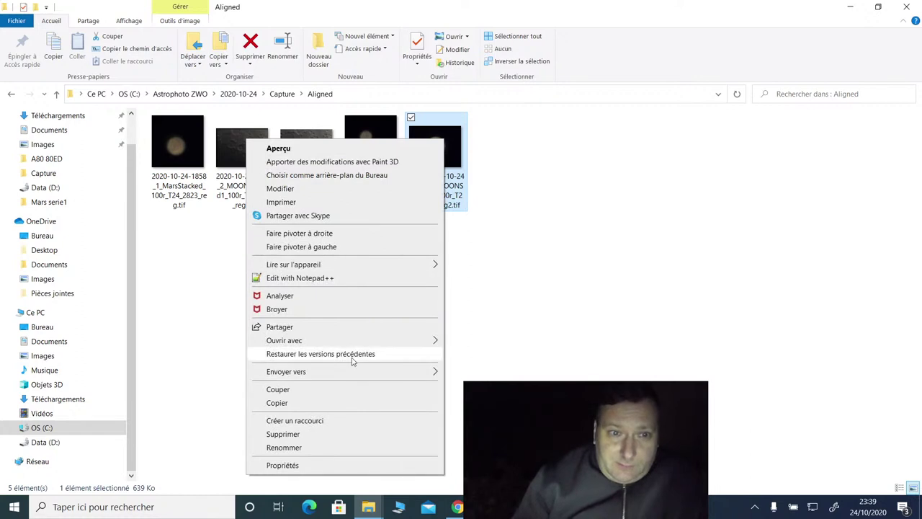
mouse_move(353, 344)
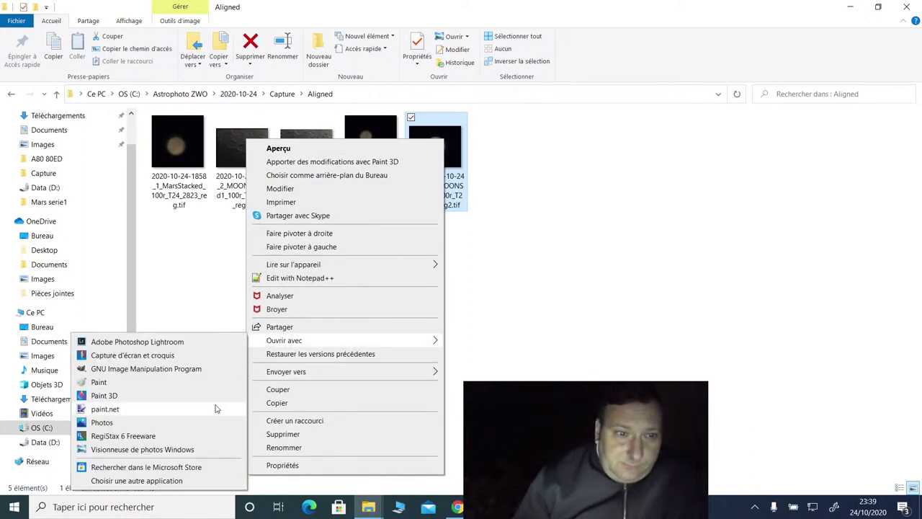
click(166, 427)
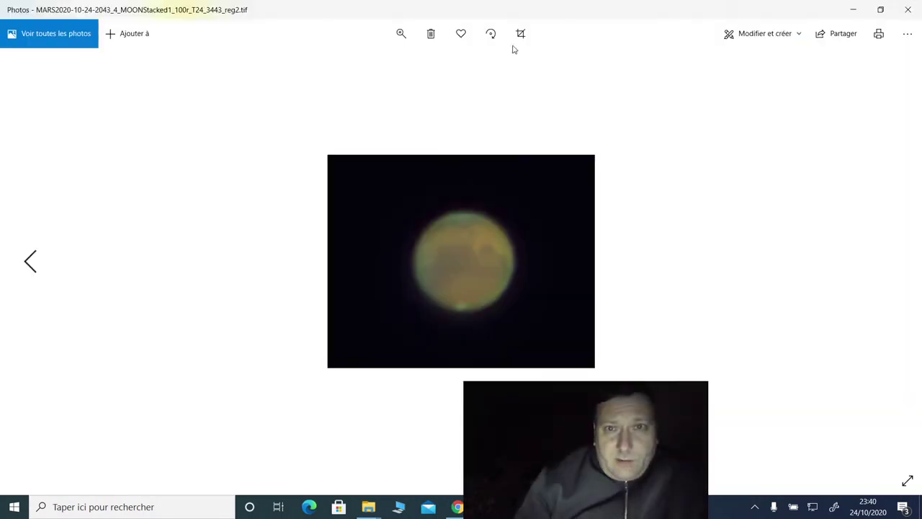
click(519, 34)
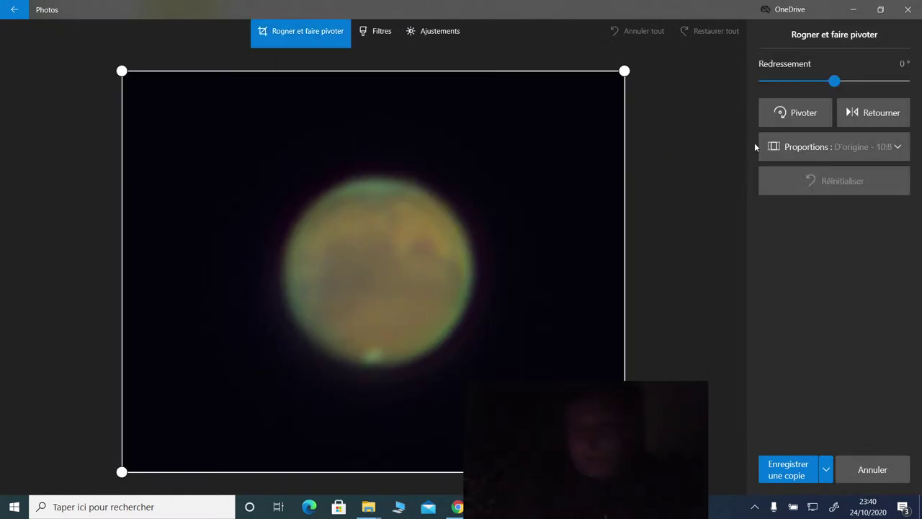
Step: Try darkening the Mars image's light, slightly reducing its colour and raising its clarity
click(440, 35)
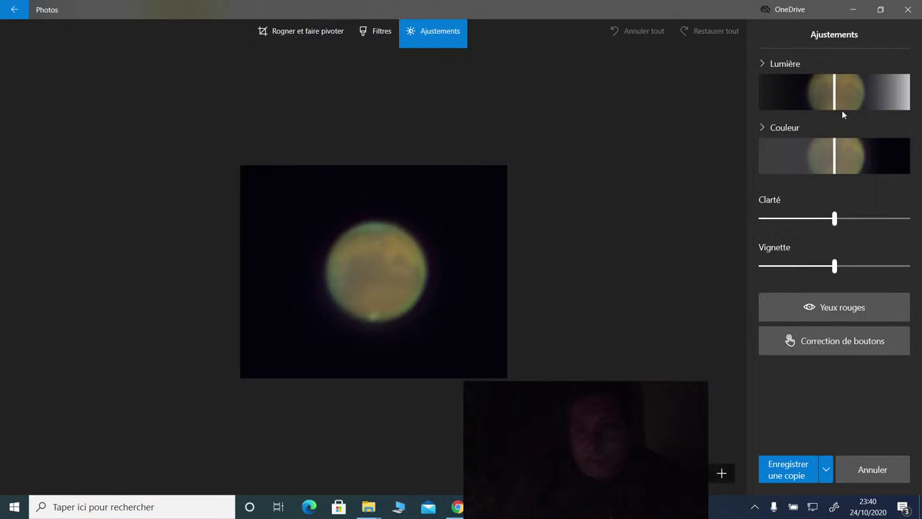
drag(838, 105, 789, 101)
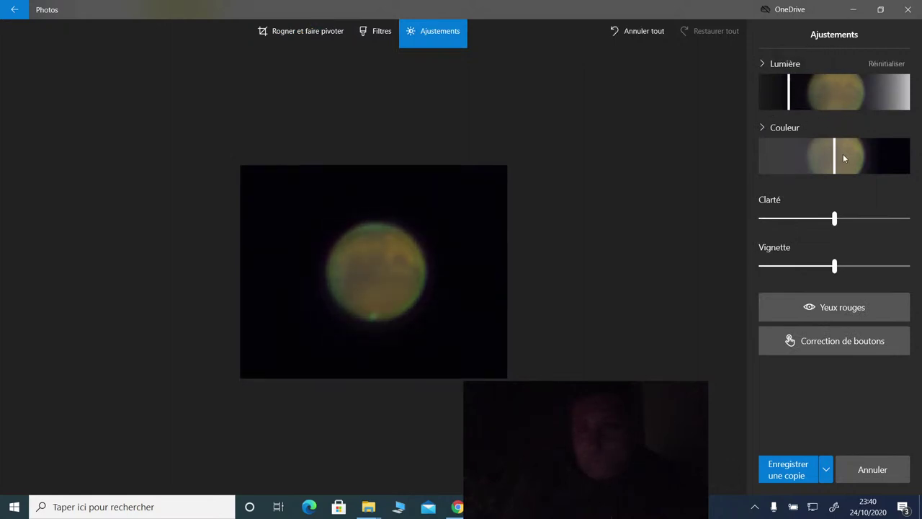
mouse_move(835, 157)
mouse_down()
mouse_move(847, 159)
mouse_move(831, 160)
mouse_up()
drag(834, 220, 865, 229)
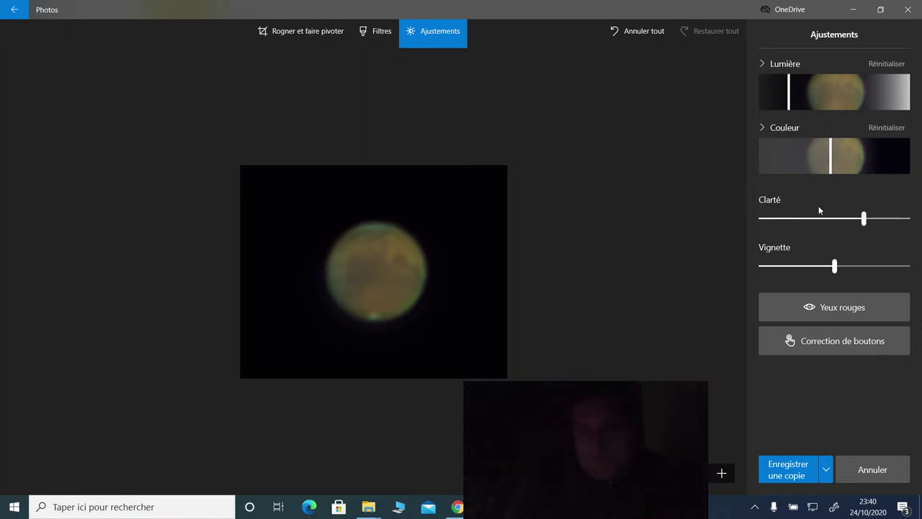
Step: Try the Burlesque filter on the Mars image at 46% intensity
click(371, 36)
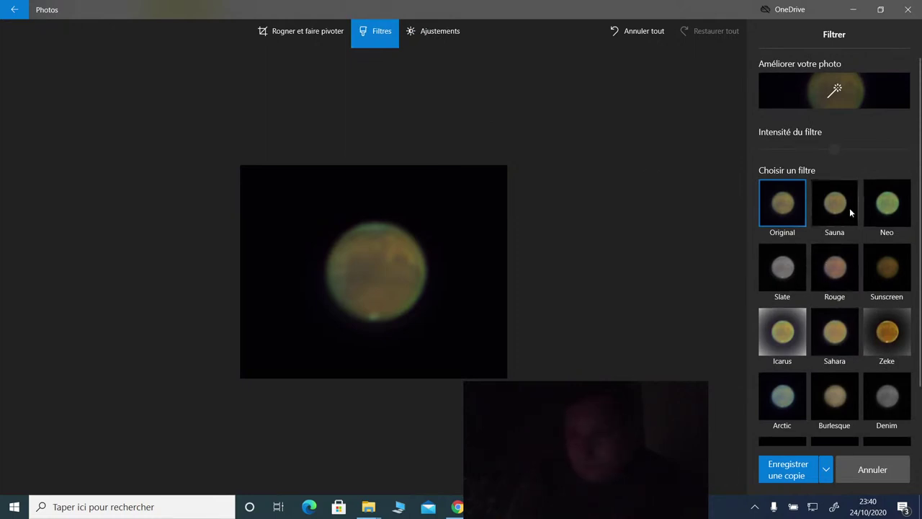
click(848, 408)
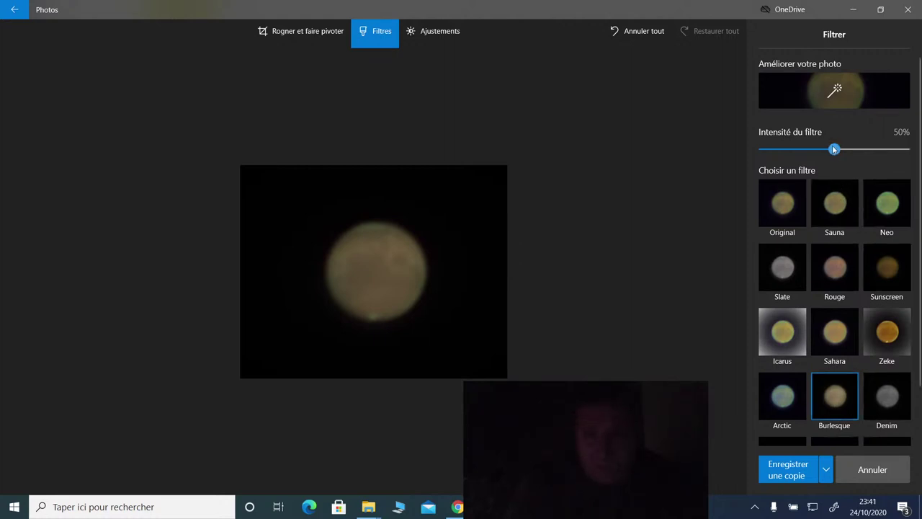
mouse_move(834, 149)
mouse_down()
mouse_move(787, 161)
mouse_move(829, 156)
mouse_up()
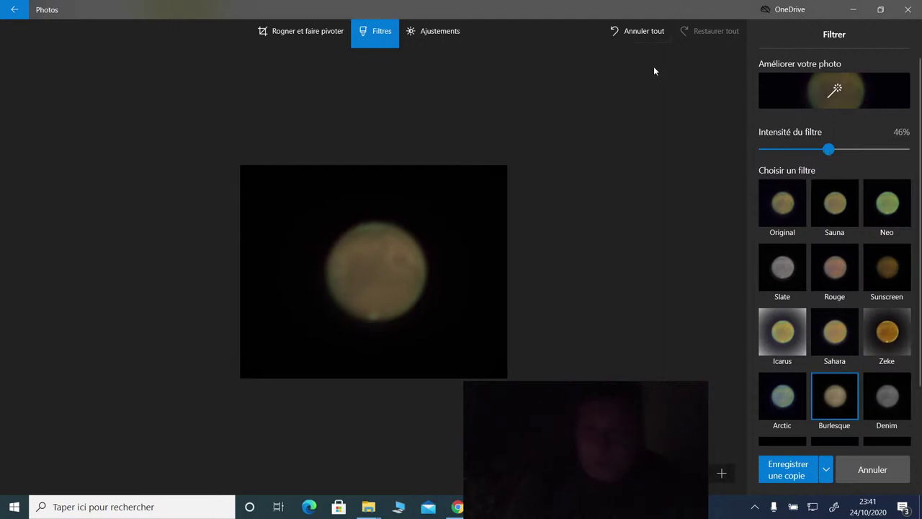
Step: Lower the light of the Mars image slightly and set its filter back to Original
click(439, 31)
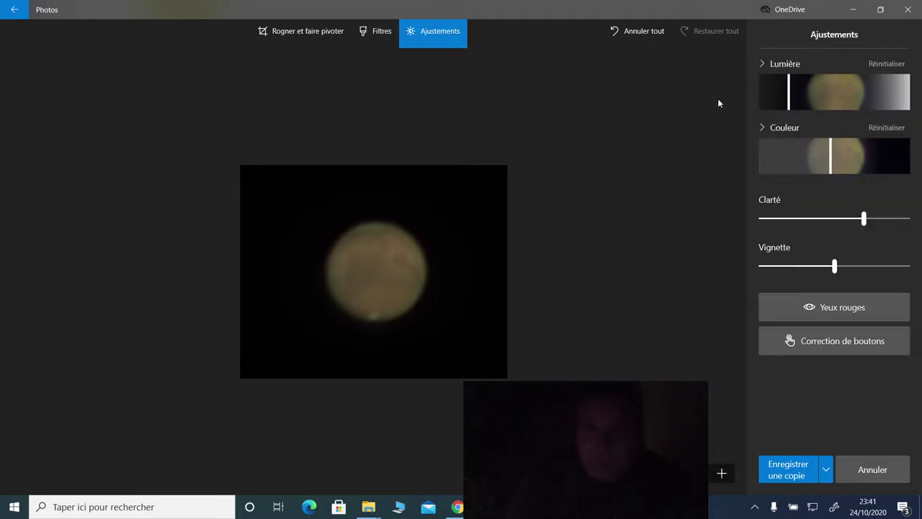
click(790, 103)
mouse_move(790, 103)
mouse_down()
mouse_move(822, 103)
mouse_move(741, 105)
mouse_move(789, 104)
mouse_up()
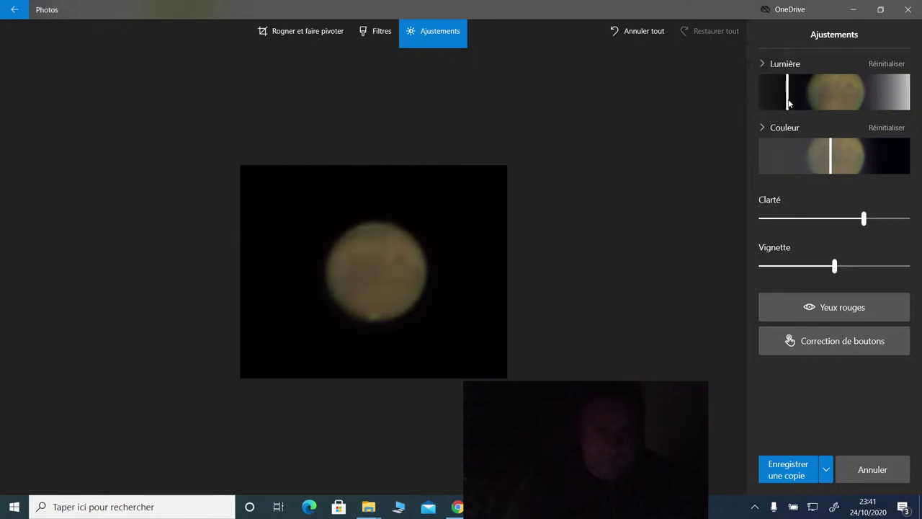
click(376, 31)
click(786, 202)
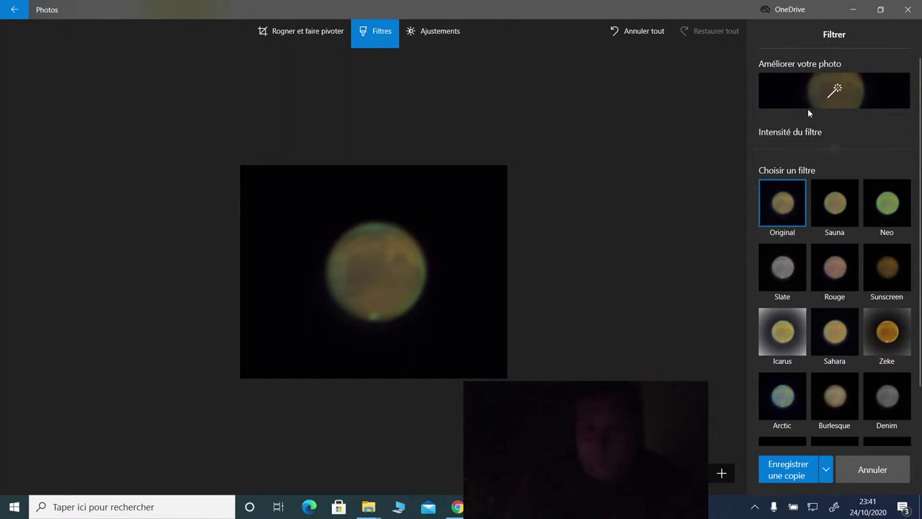
Step: Try the automatic photo enhancement on the Mars image and undo all edits
click(842, 91)
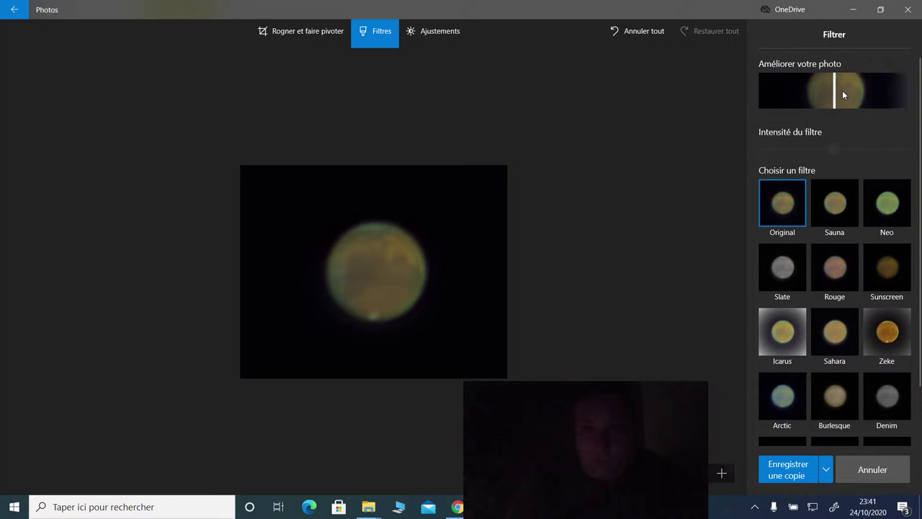
click(843, 94)
click(645, 31)
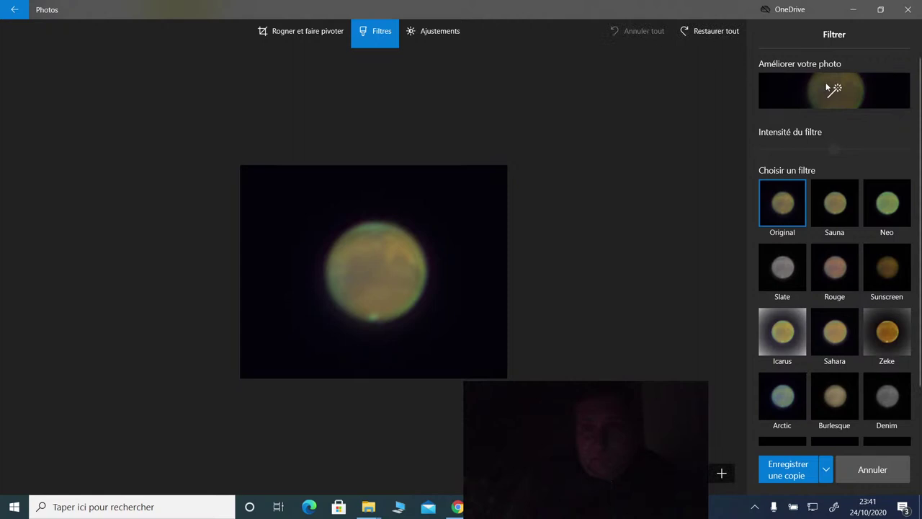
Step: Darken the Mars image's light to near the minimum, moderately reduce its colour and raise its clarity to about three quarters of the range
click(433, 31)
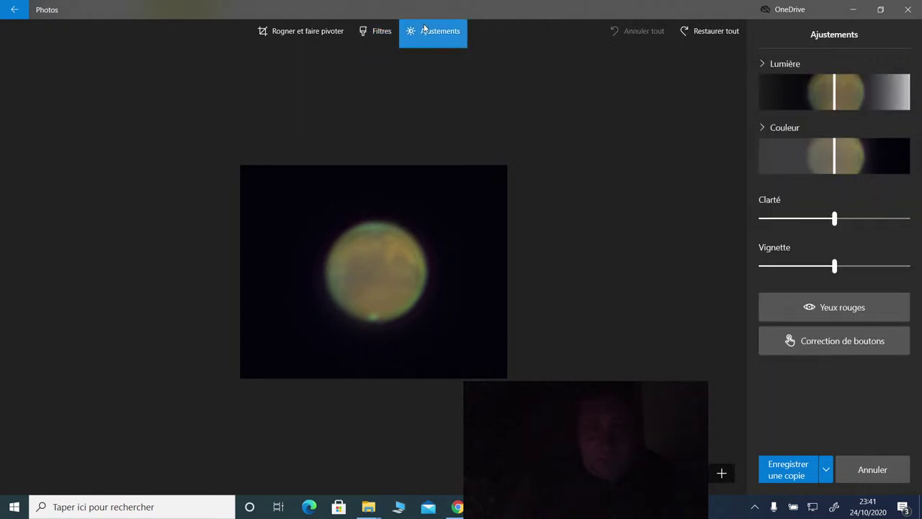
click(804, 94)
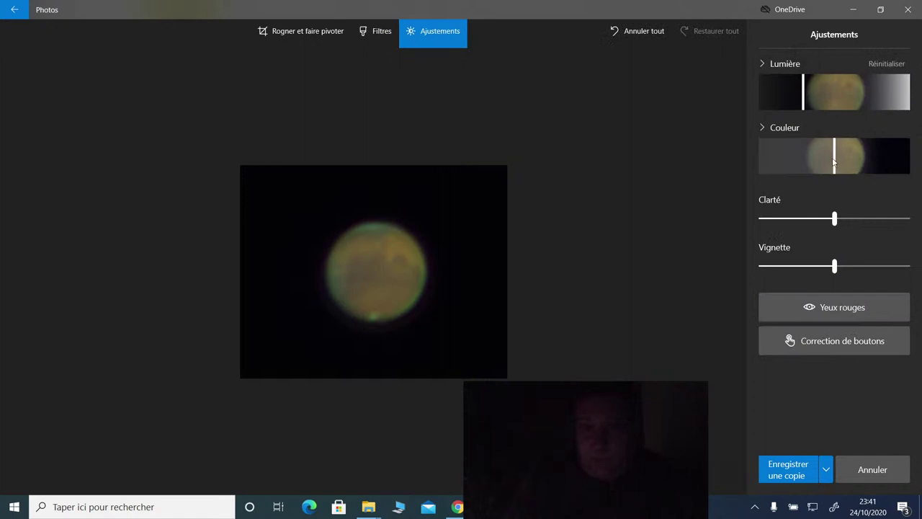
drag(834, 163, 806, 165)
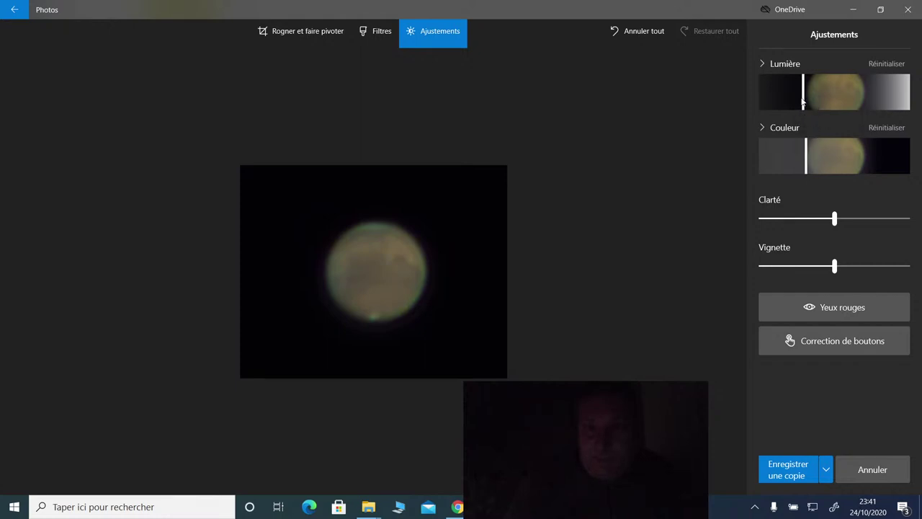
drag(803, 102, 769, 104)
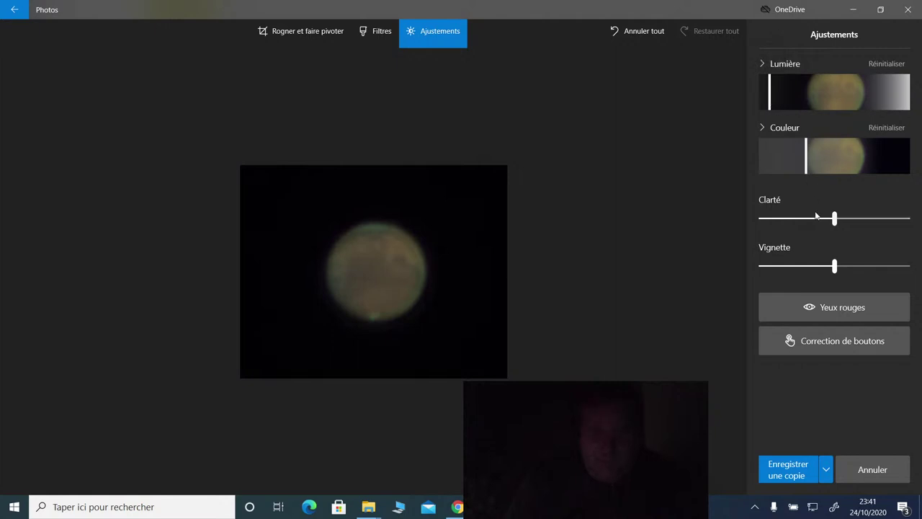
drag(834, 220, 871, 229)
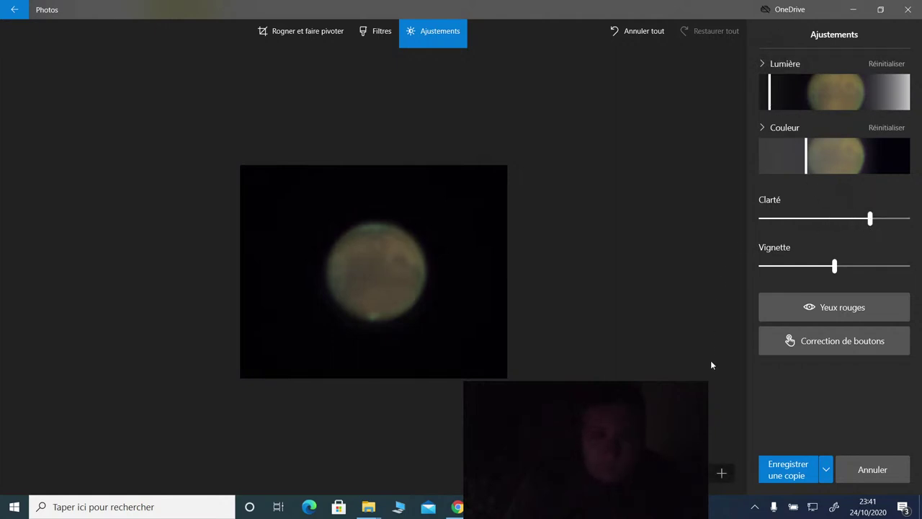
click(810, 477)
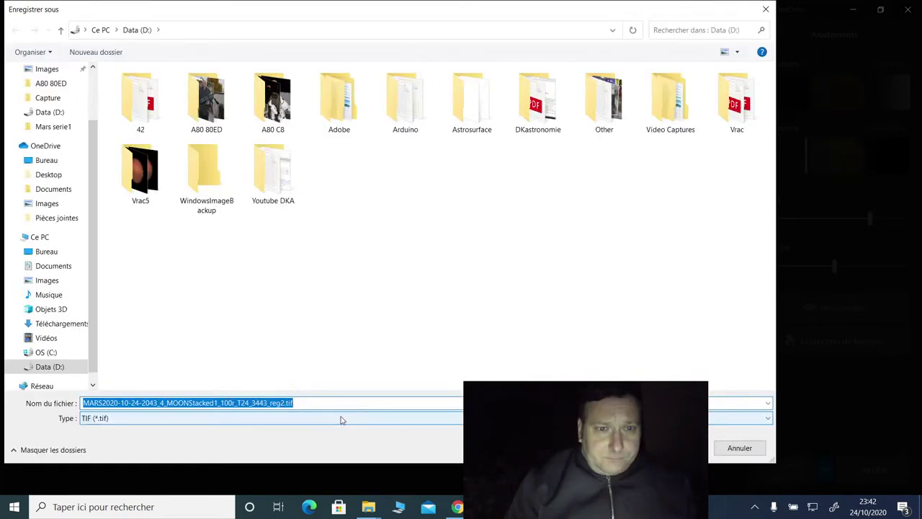
click(41, 352)
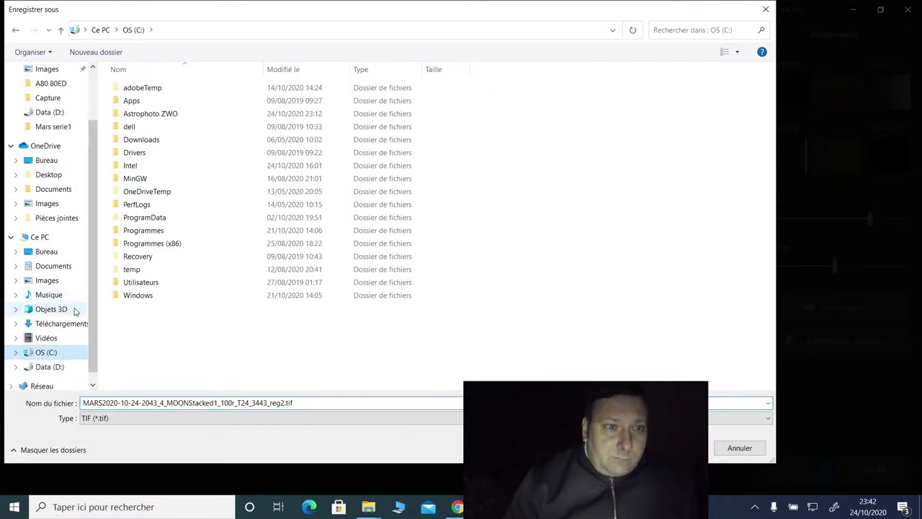
double_click(159, 116)
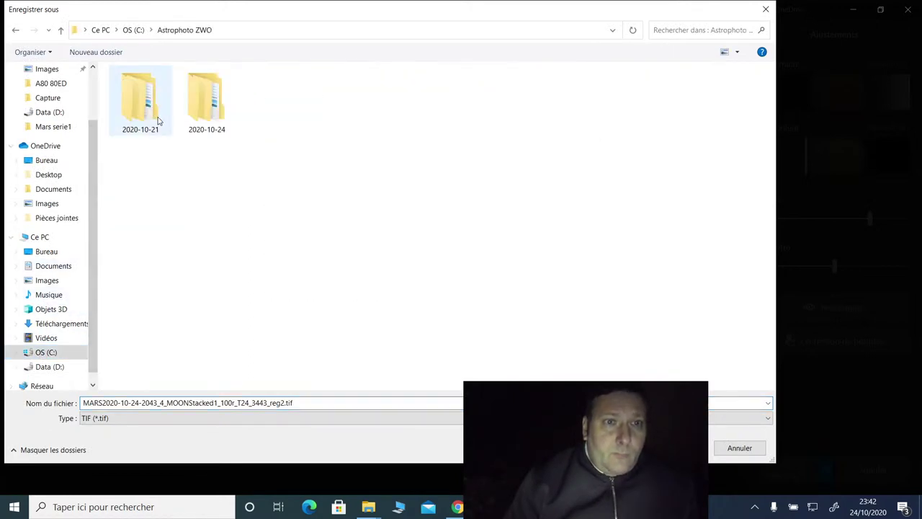
double_click(205, 123)
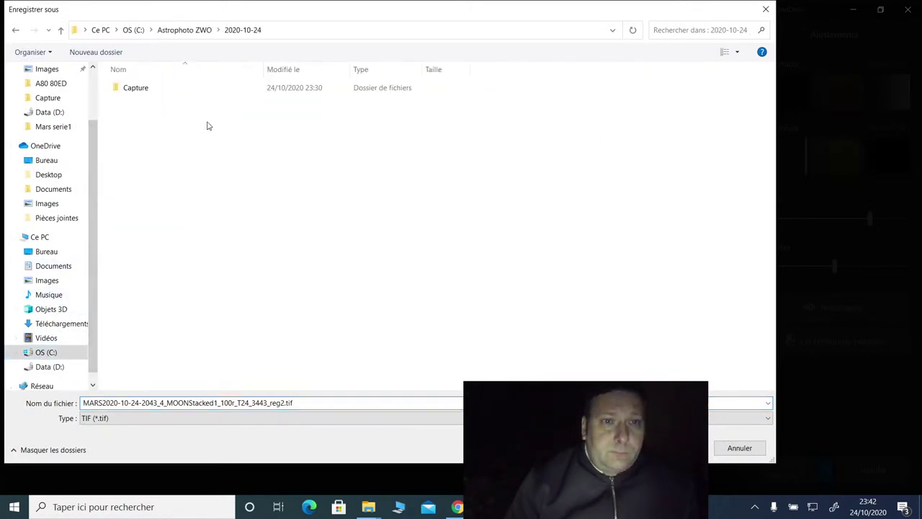
click(355, 417)
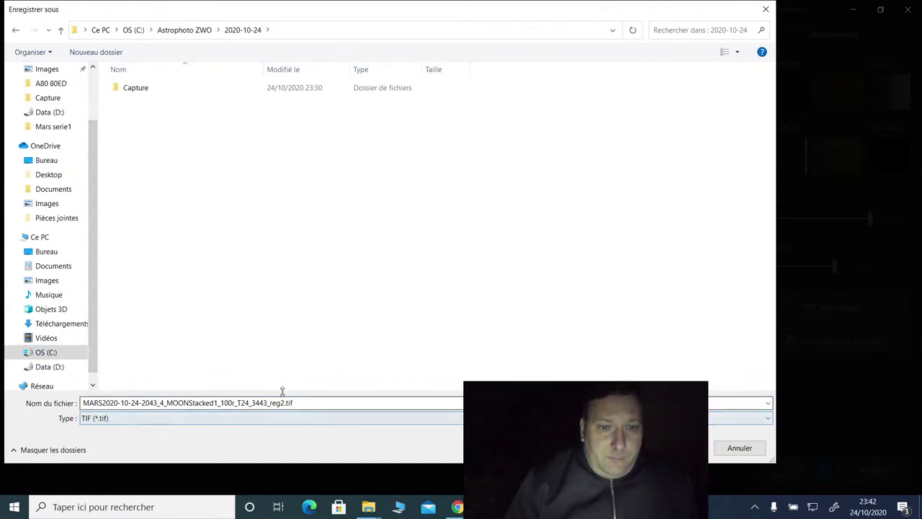
click(284, 402)
click(286, 401)
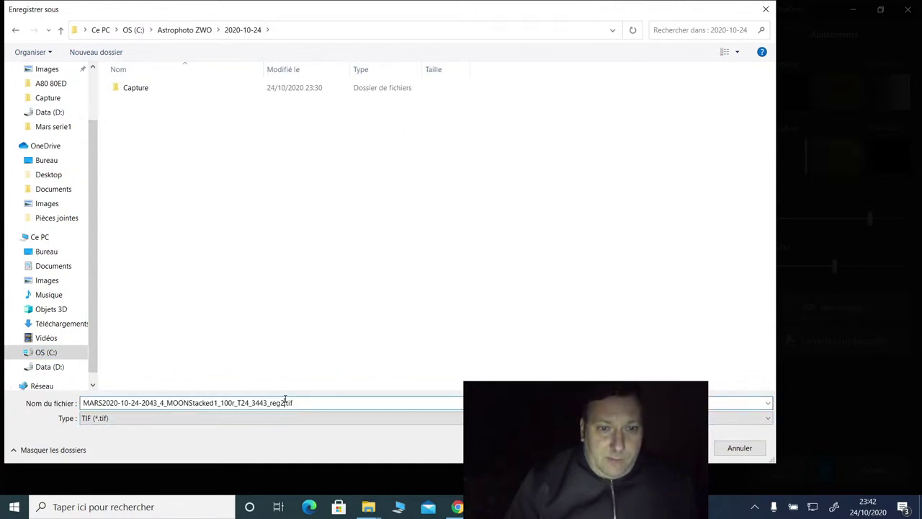
key(BackSpace)
text(3)
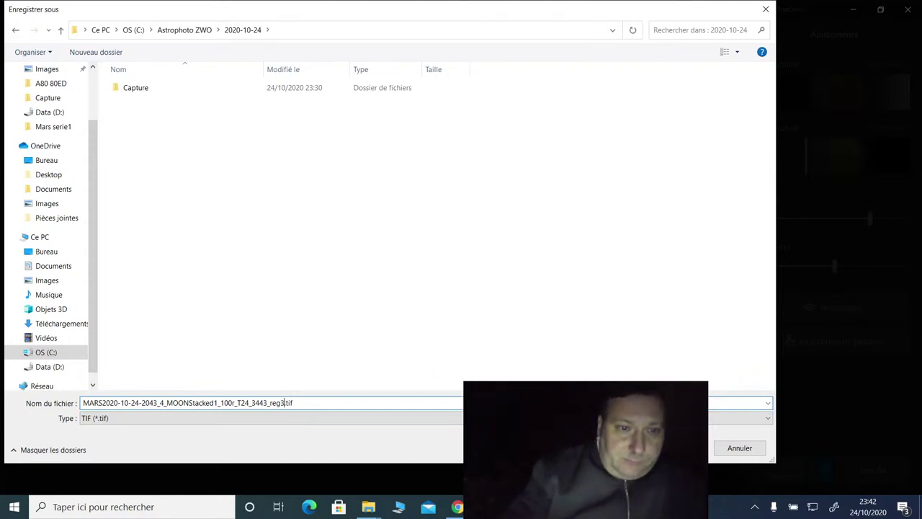
key(Return)
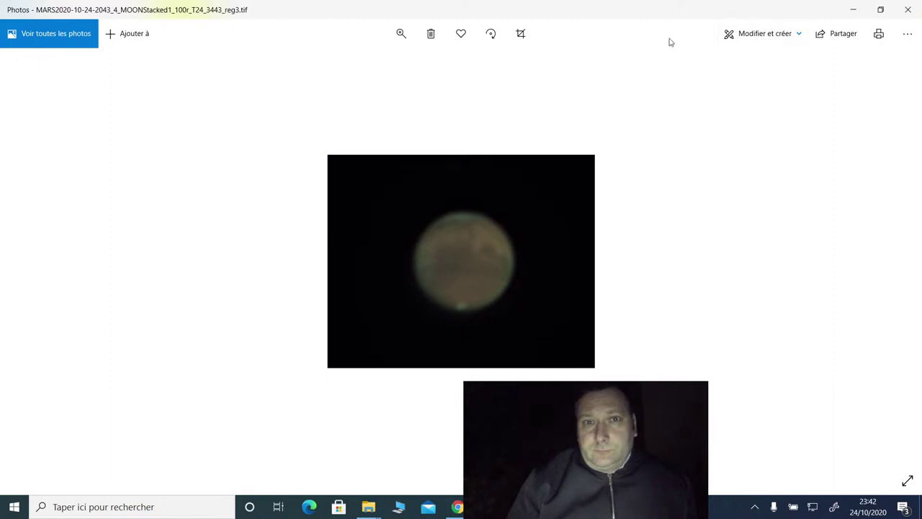
click(408, 46)
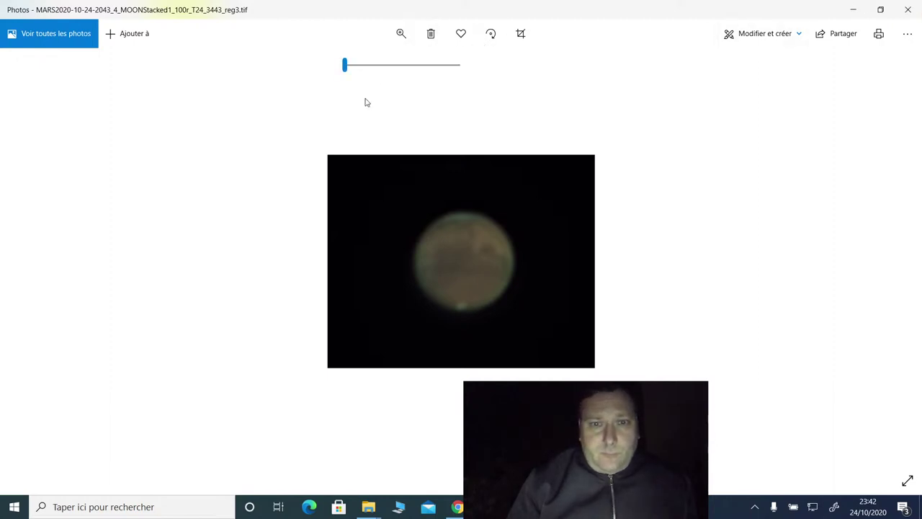
mouse_move(345, 72)
mouse_down()
mouse_move(434, 74)
mouse_move(350, 89)
mouse_up()
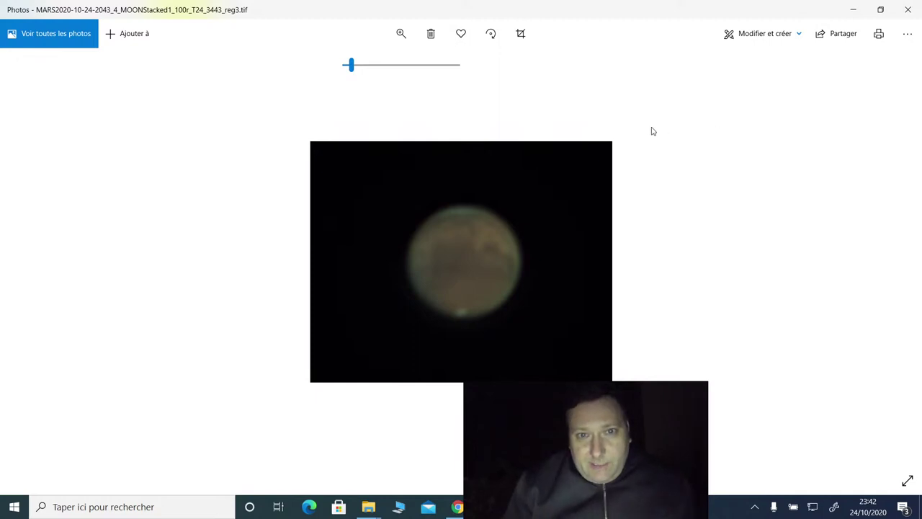
click(368, 507)
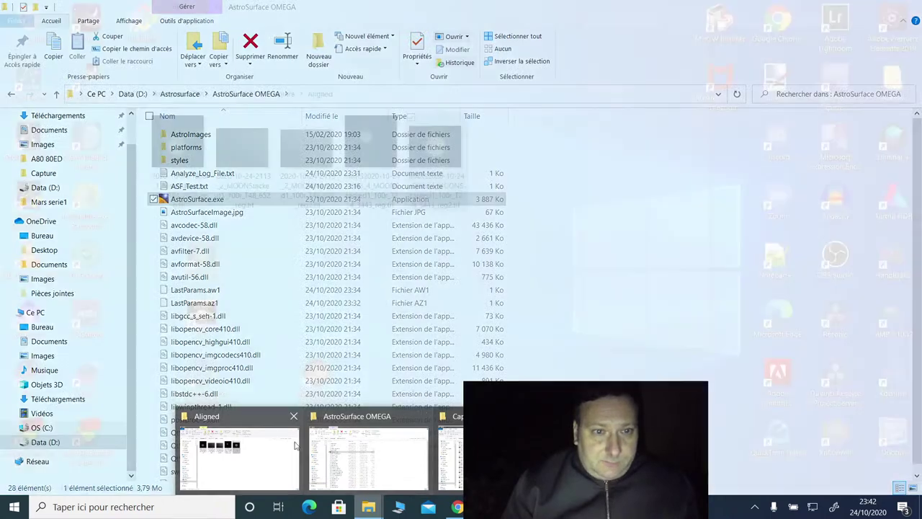
click(284, 449)
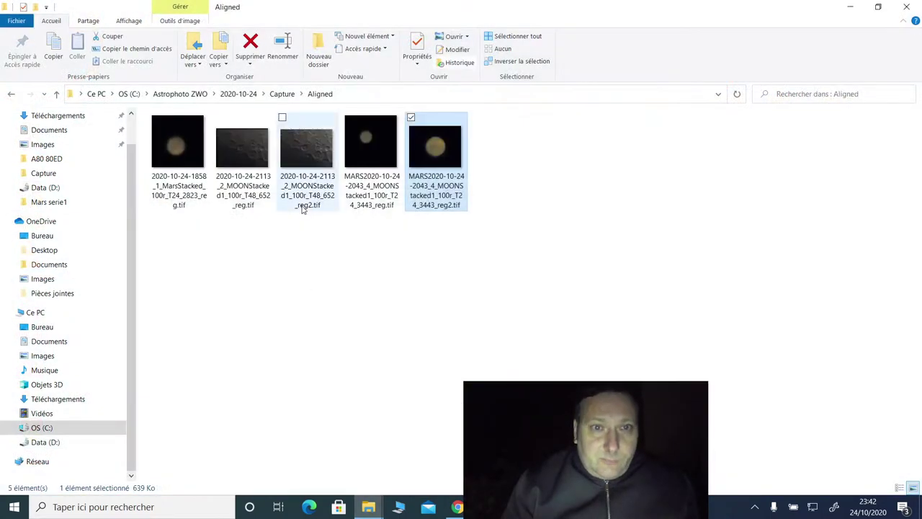
double_click(309, 174)
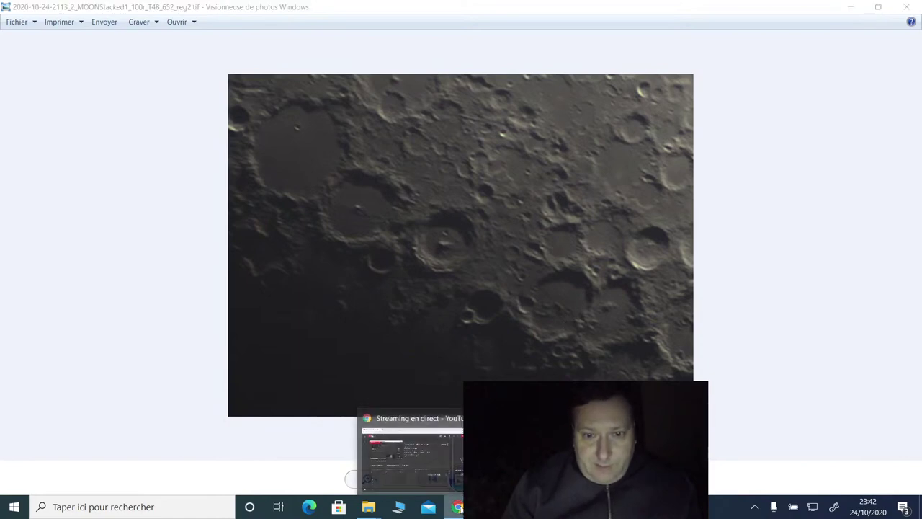
Step: Check the live stream page of YouTube Studio in Chrome, and close the Moon image viewer
click(439, 481)
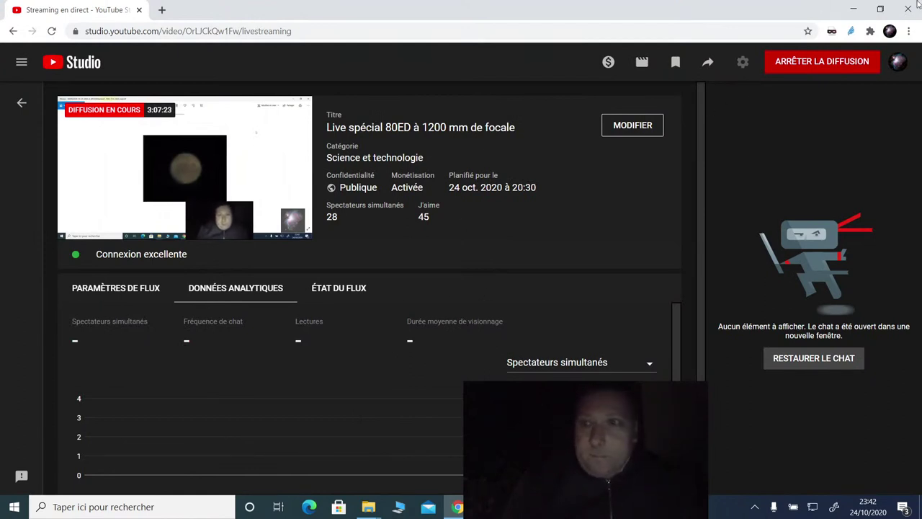
click(851, 8)
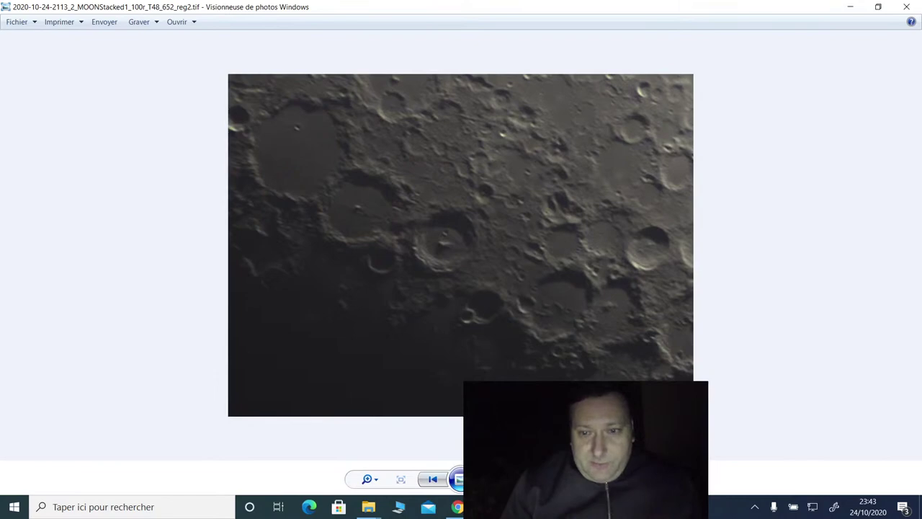
key(alt+F4)
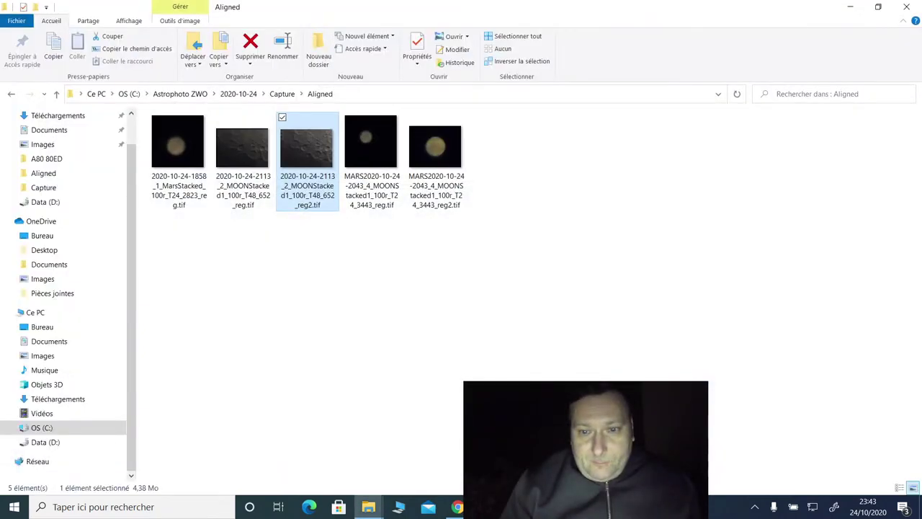
Step: Switch back to the Mars copy in Photos, reduce its window and place it along the left edge of the desktop
key(Right)
key(Right)
key(Return)
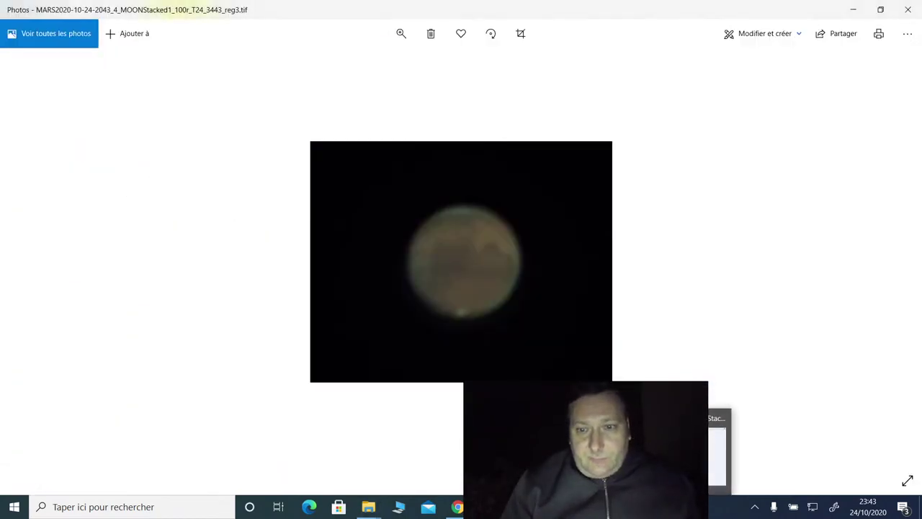
click(880, 10)
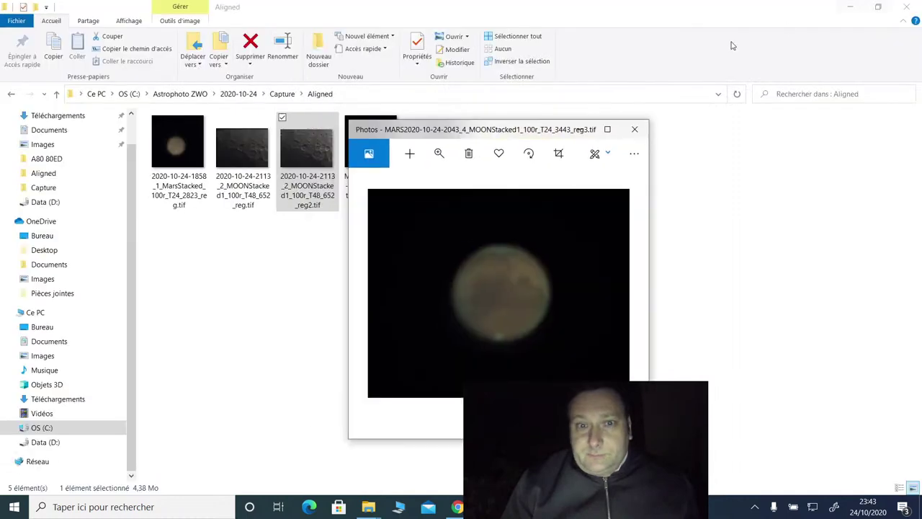
drag(512, 131, 163, 55)
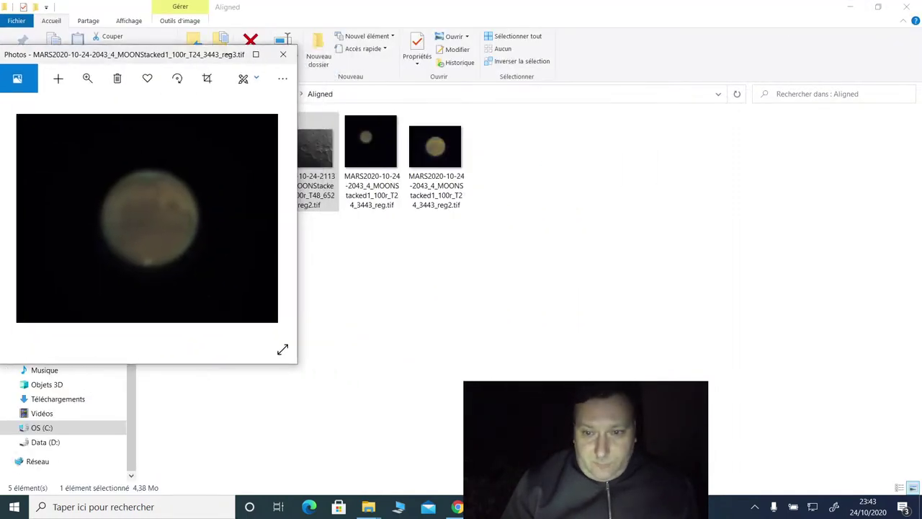
Step: Open the Moon image ending in reg2.tif in a reduced window beside the Mars copy and enlarge that window in width and height
double_click(317, 155)
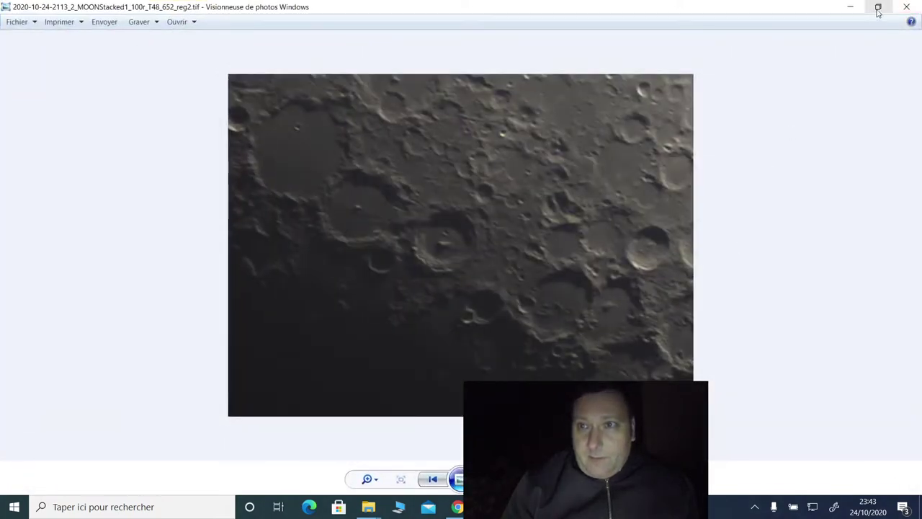
click(878, 8)
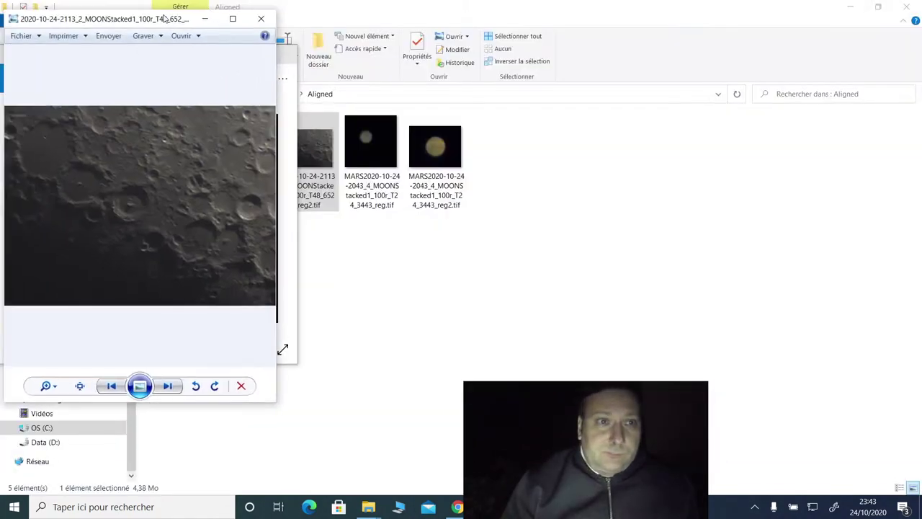
drag(164, 18, 456, 13)
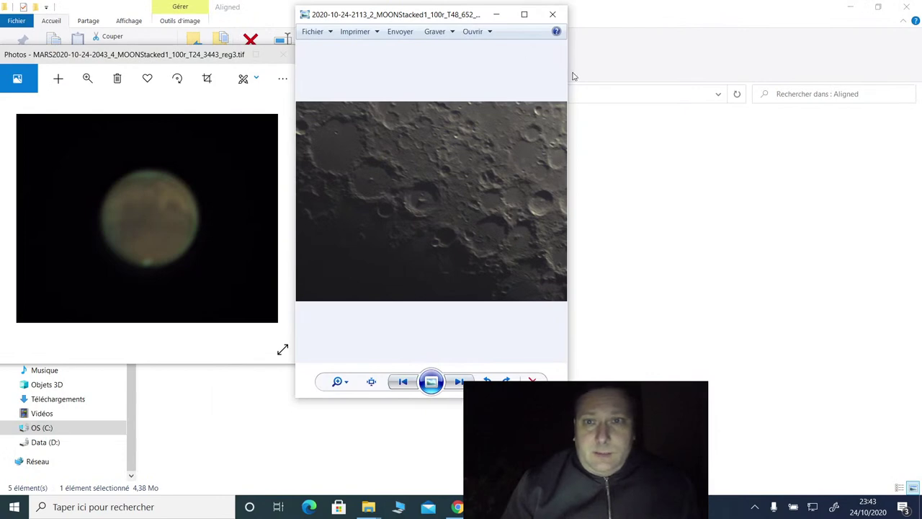
drag(571, 73, 904, 68)
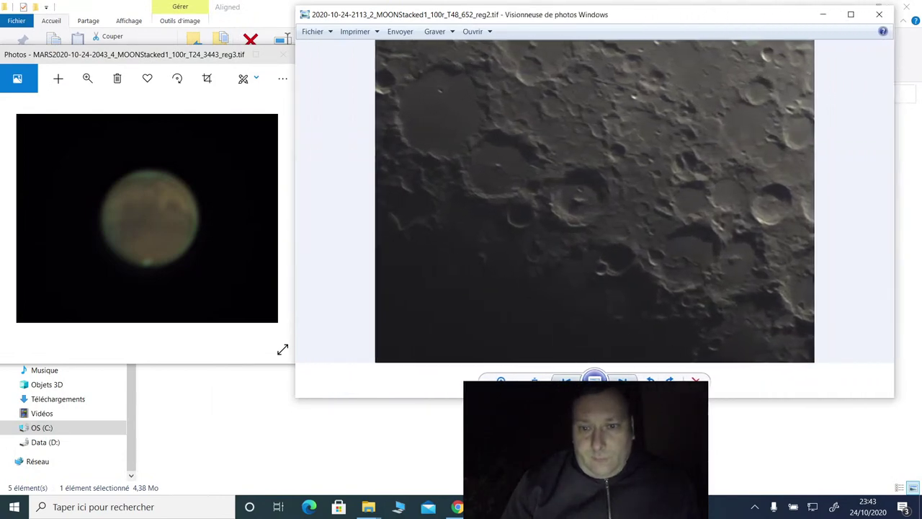
drag(591, 397, 590, 496)
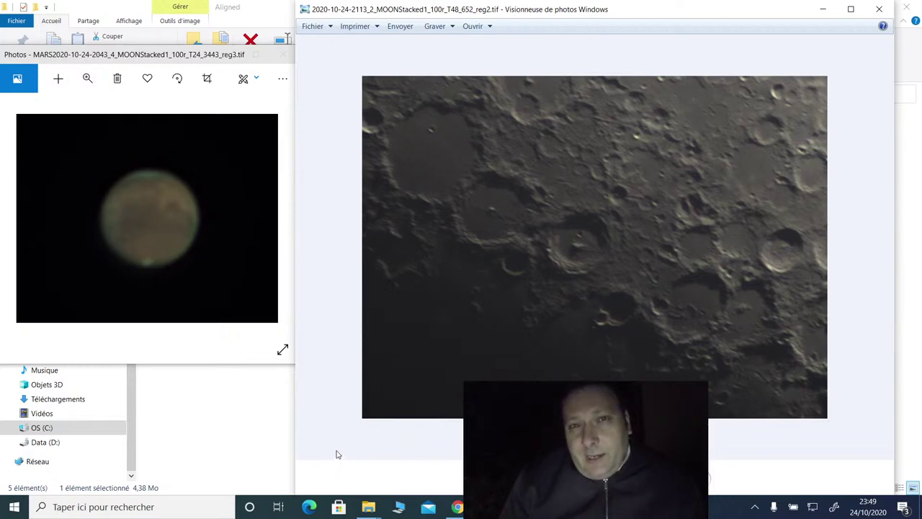
Step: Switch to YouTube Studio in Chrome and end the live broadcast "Live spécial 80ED à 1200 mm de focale"
click(457, 505)
click(415, 454)
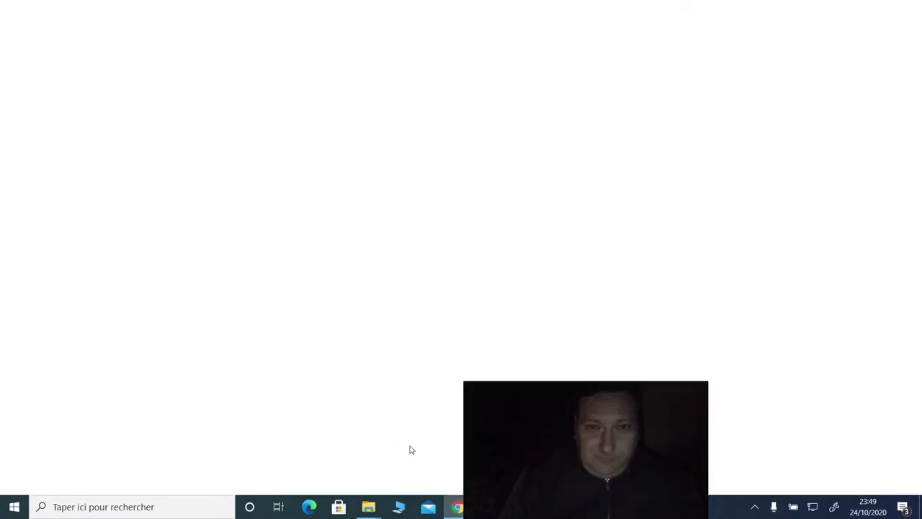
click(813, 62)
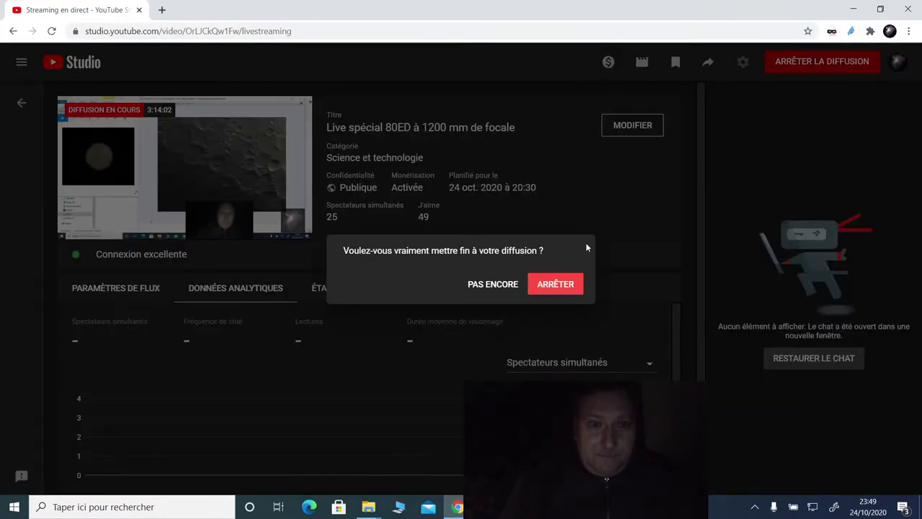
click(545, 287)
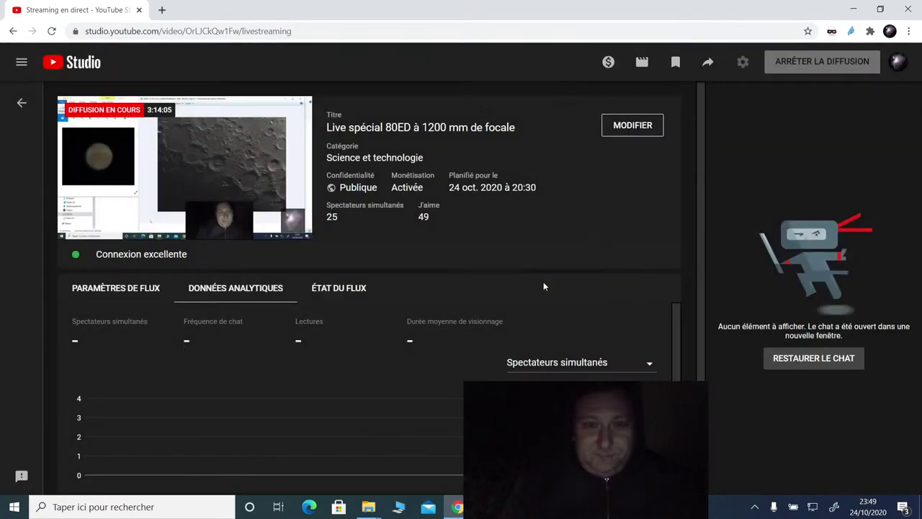